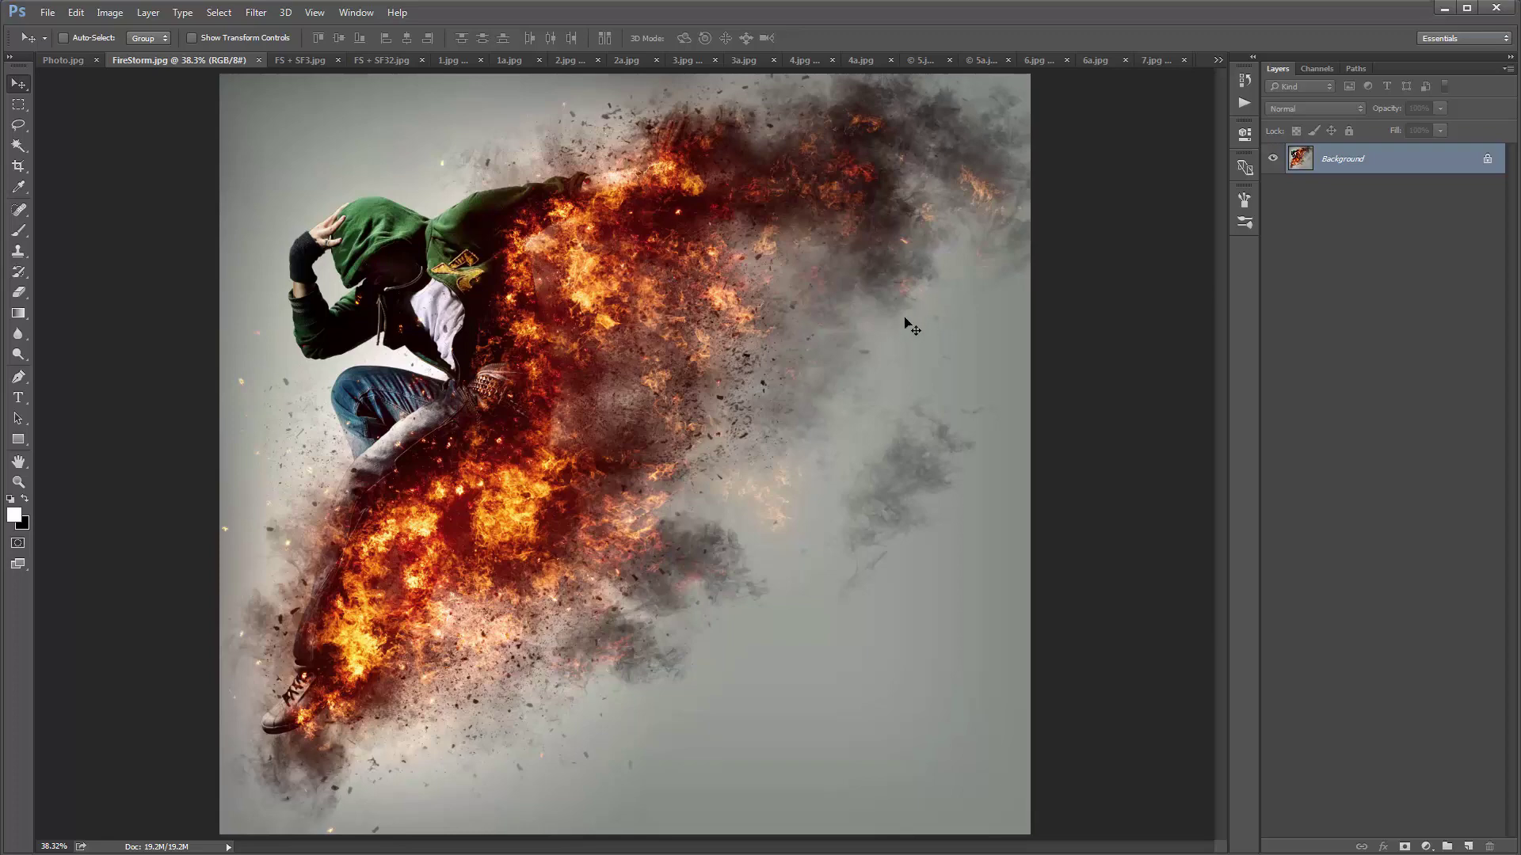
Review the FS + SF3.jpg and FS + SF32.jpg results, and compare 1.jpg with its fire version 1a.jpg.
click(292, 60)
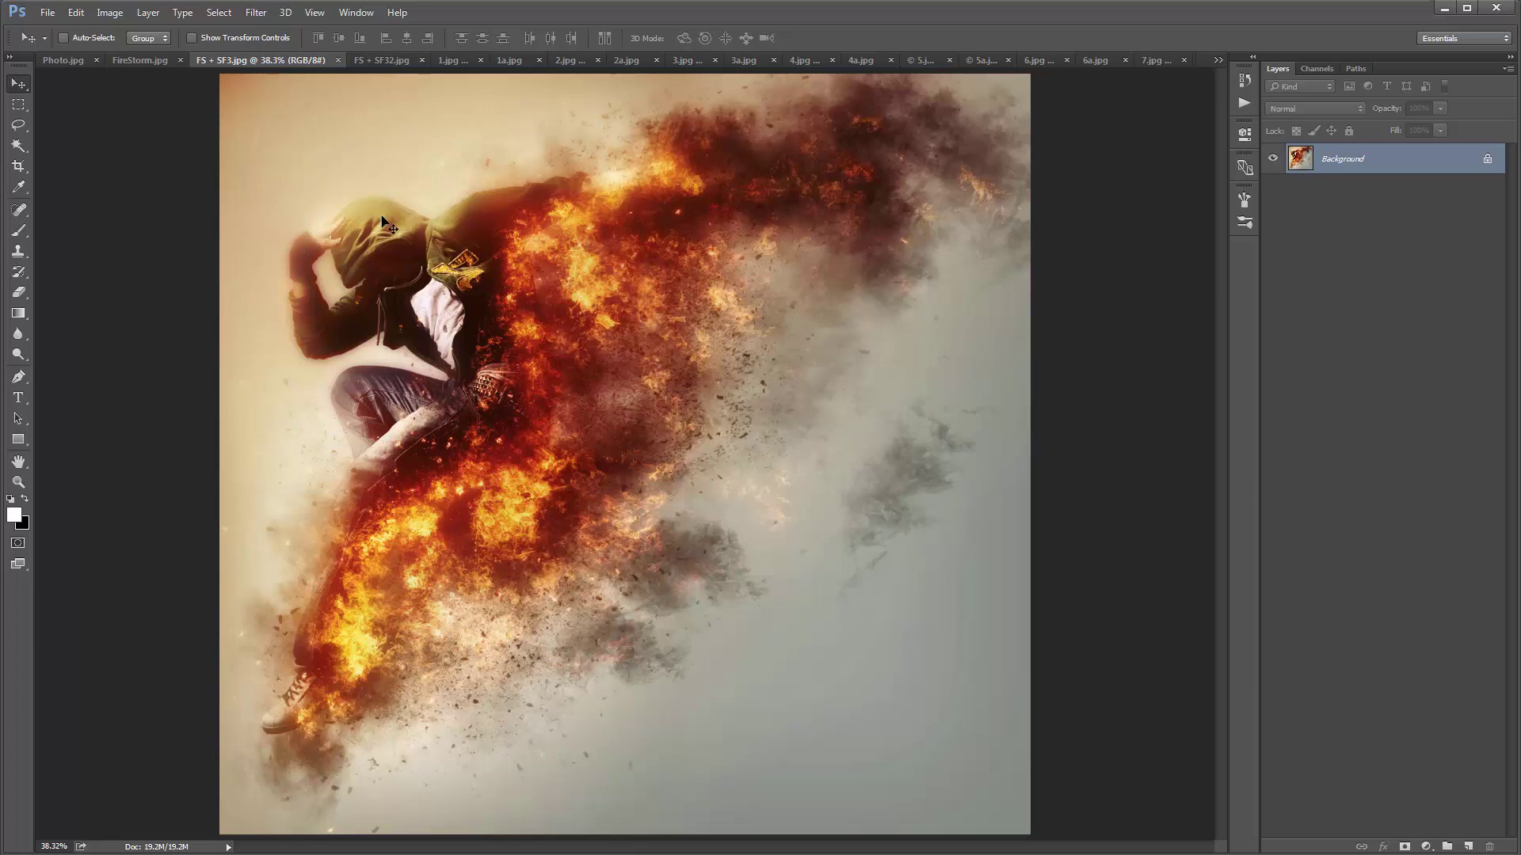
click(392, 61)
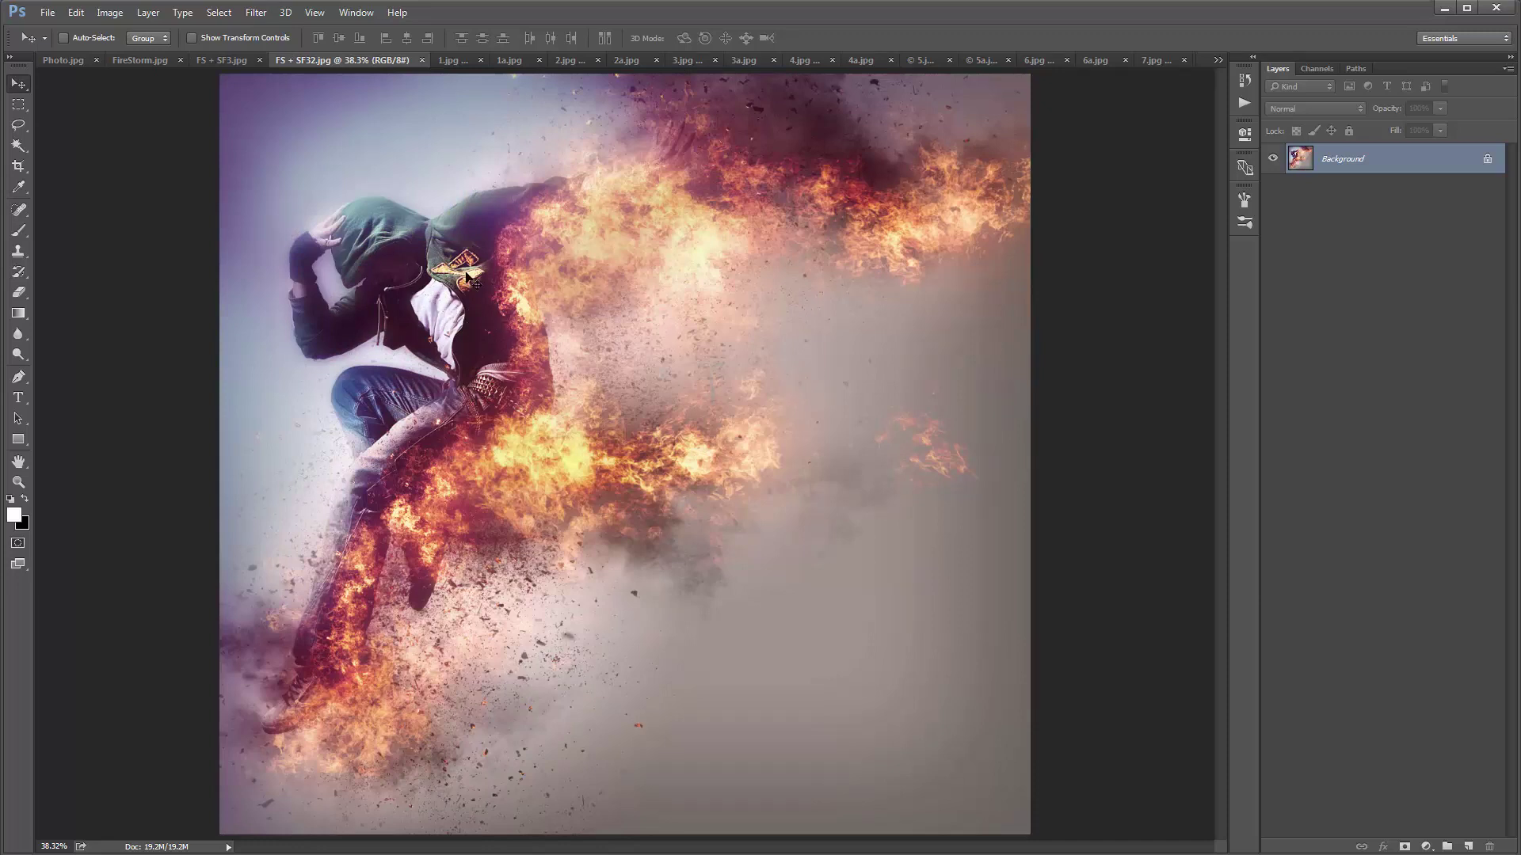
click(445, 63)
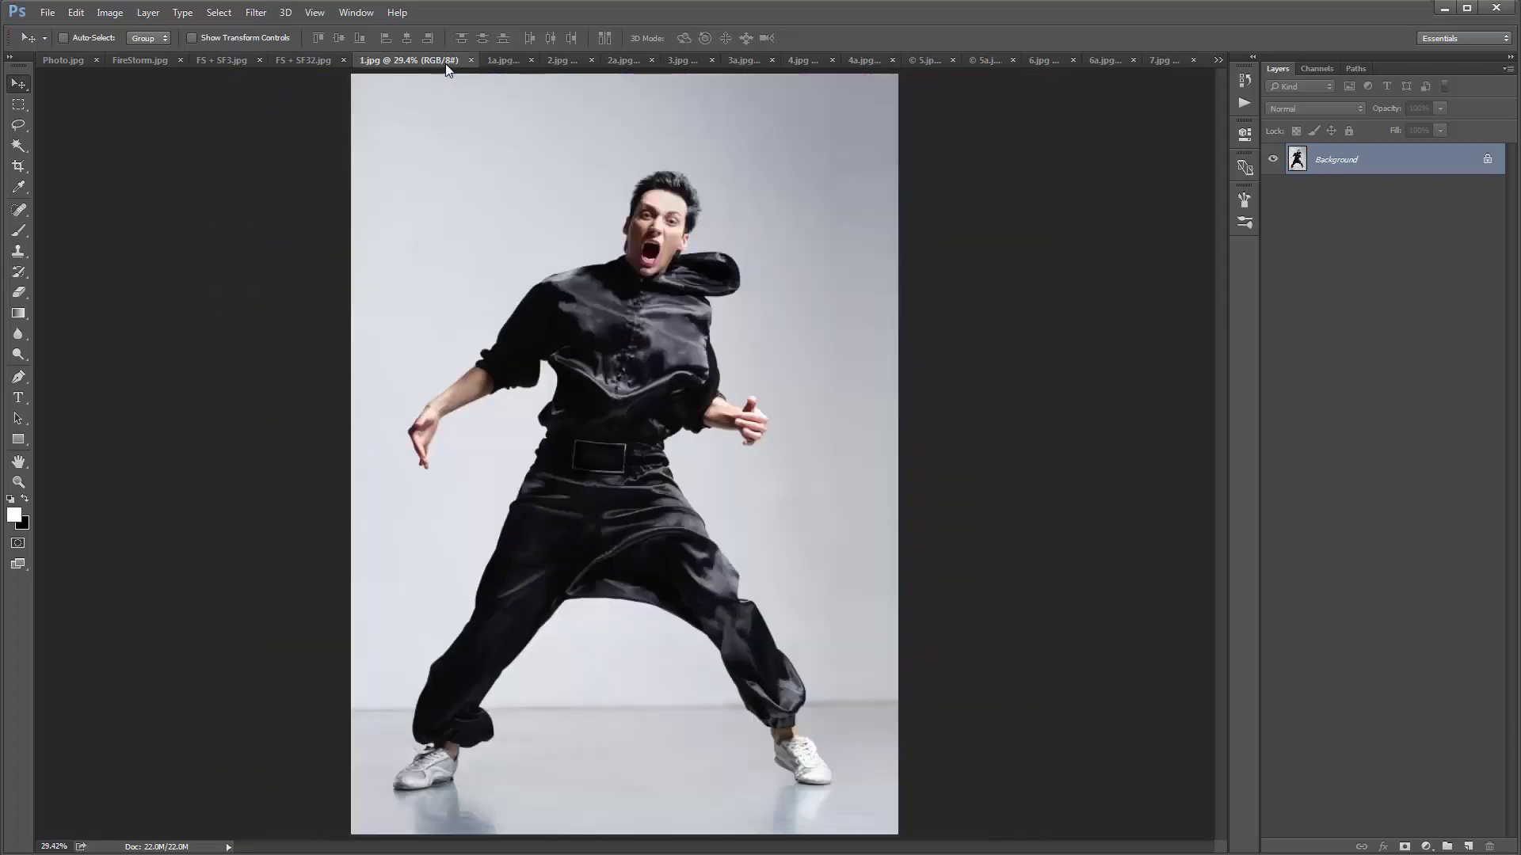
click(499, 62)
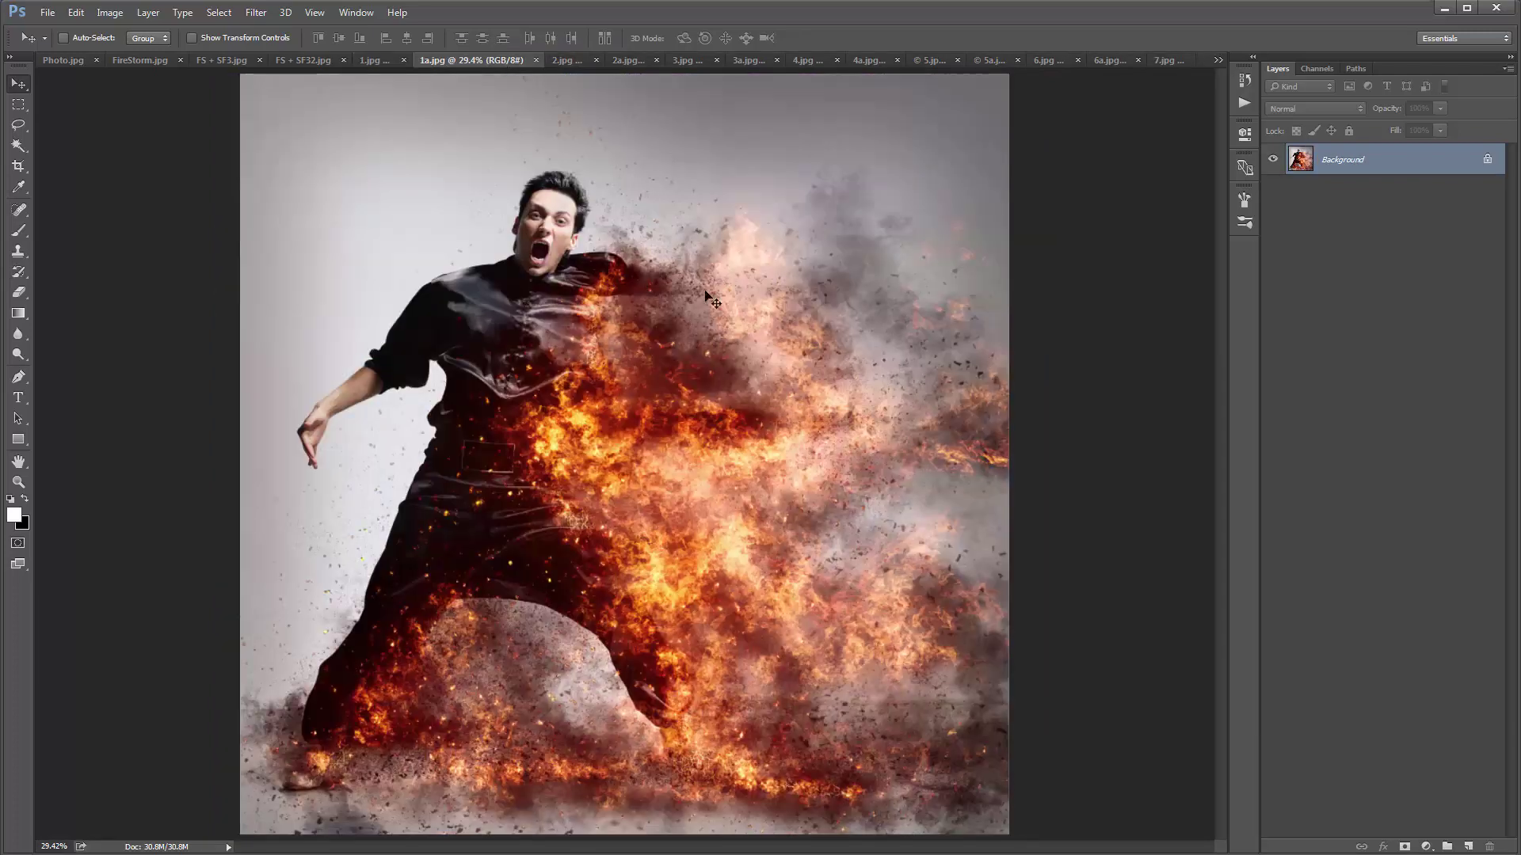
Inspect the flames, smoke and debris across 1a.jpg at 100% zoom, and return to the full image view.
key(ctrl+1)
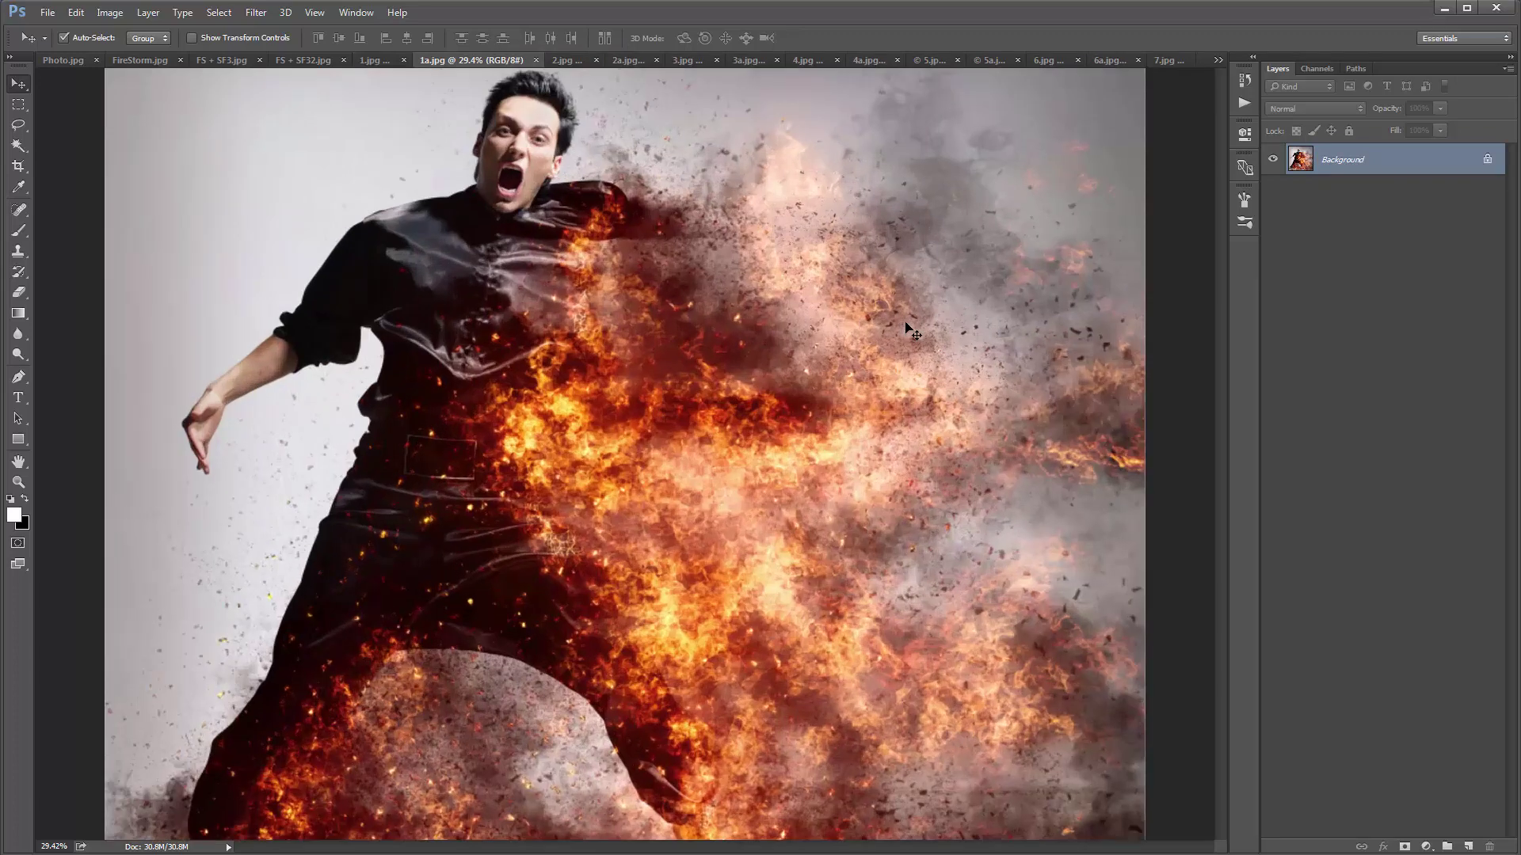
drag(943, 475, 606, 318)
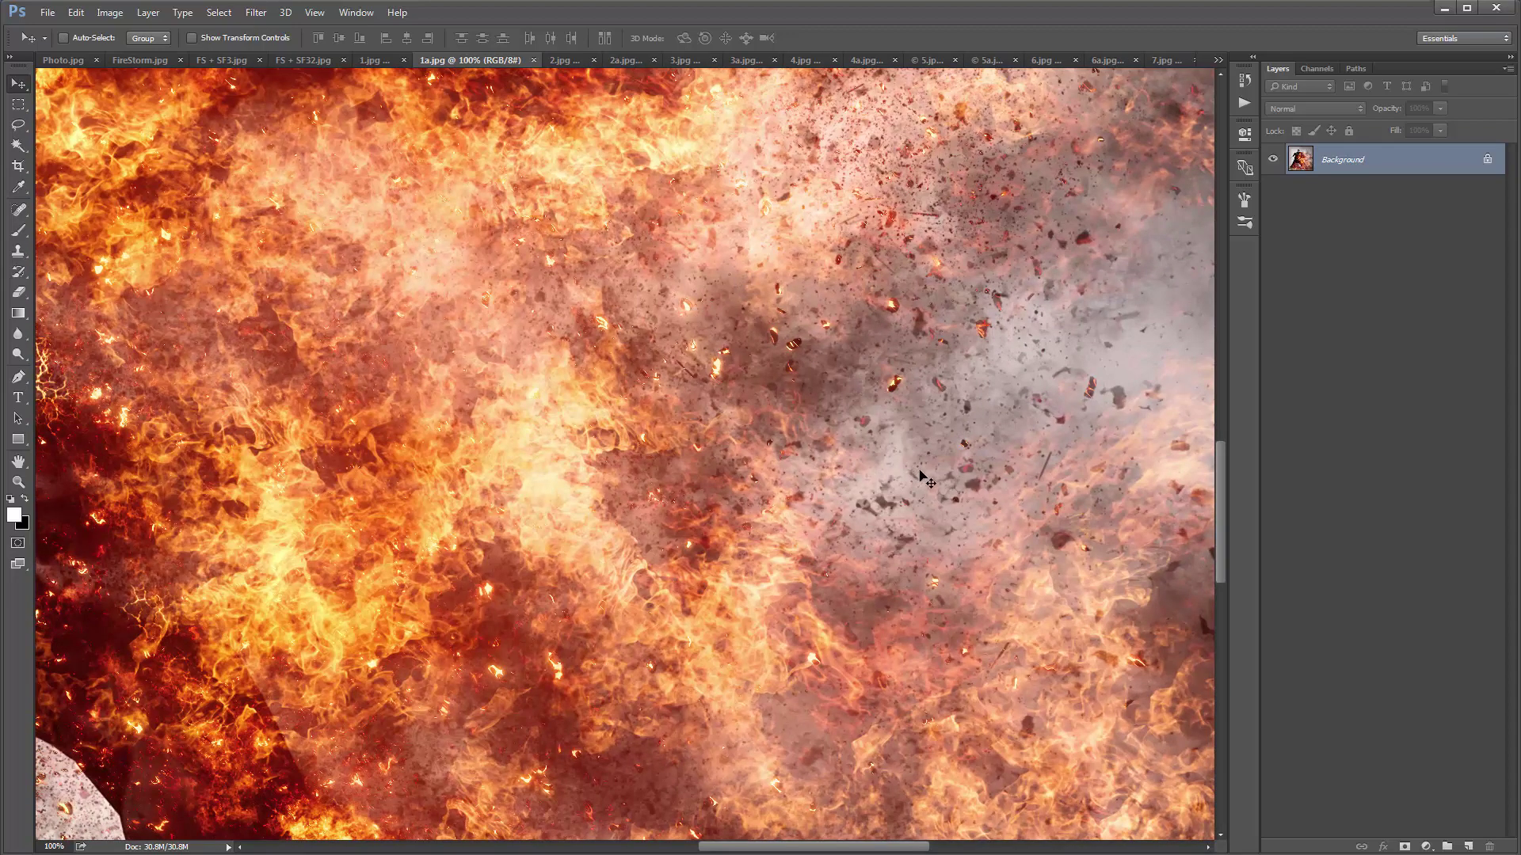
drag(986, 304, 869, 539)
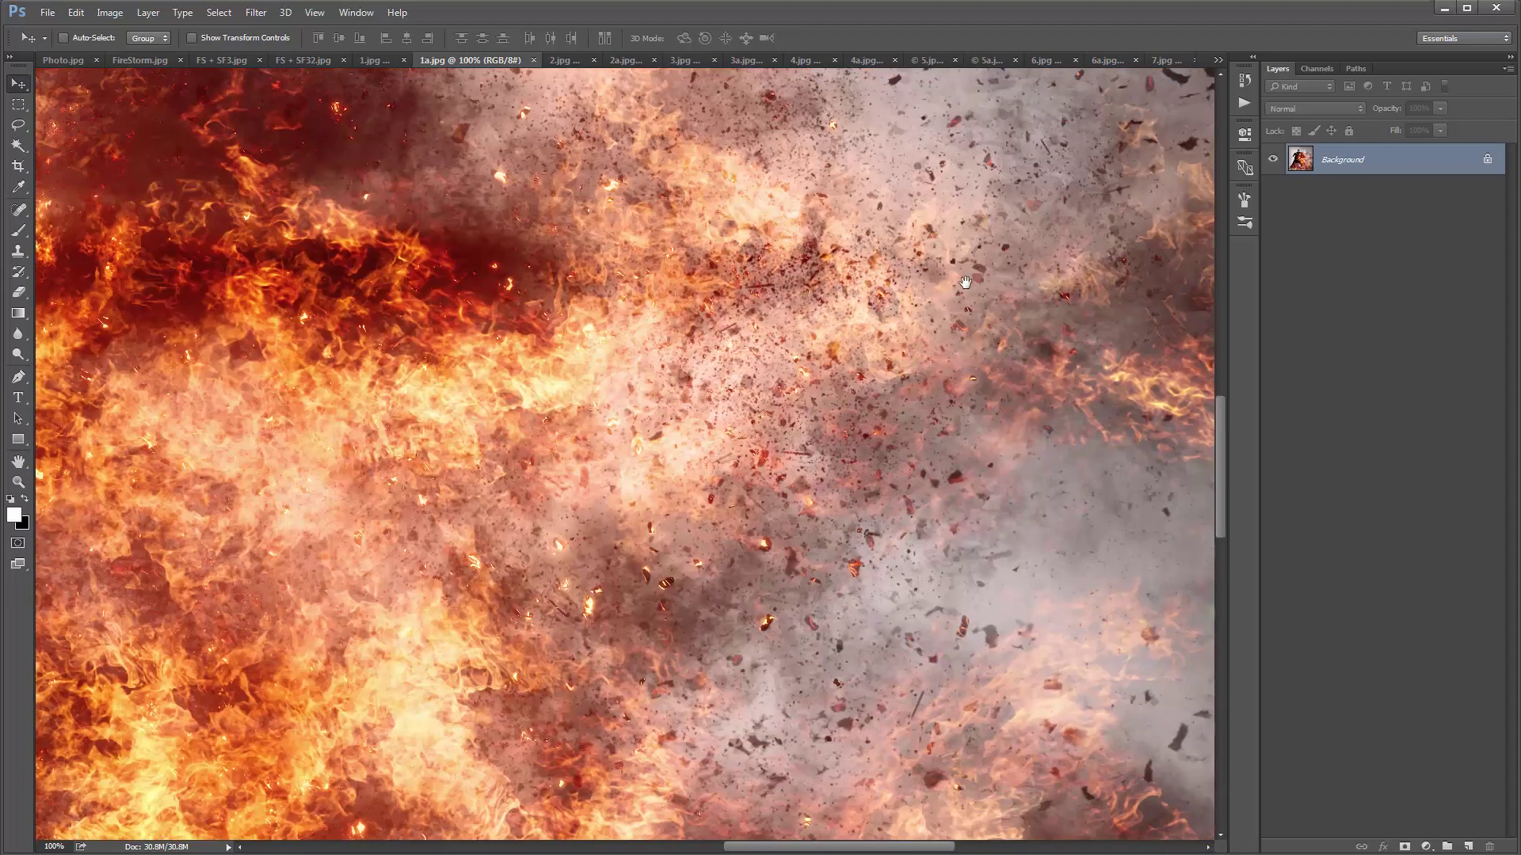
drag(959, 293, 945, 518)
drag(745, 313, 955, 515)
drag(599, 332, 895, 442)
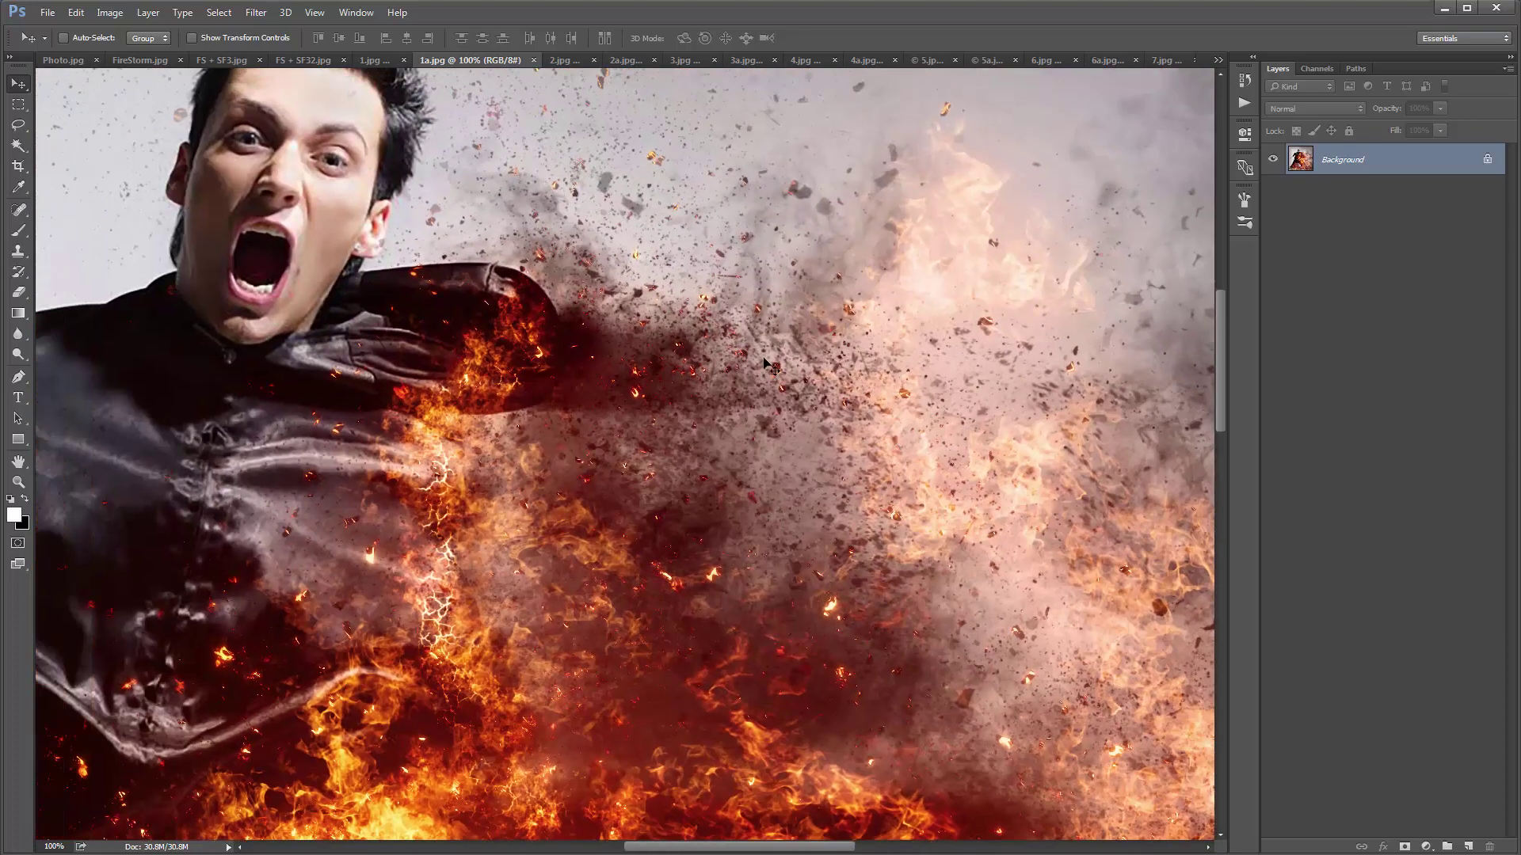
key(ctrl+0)
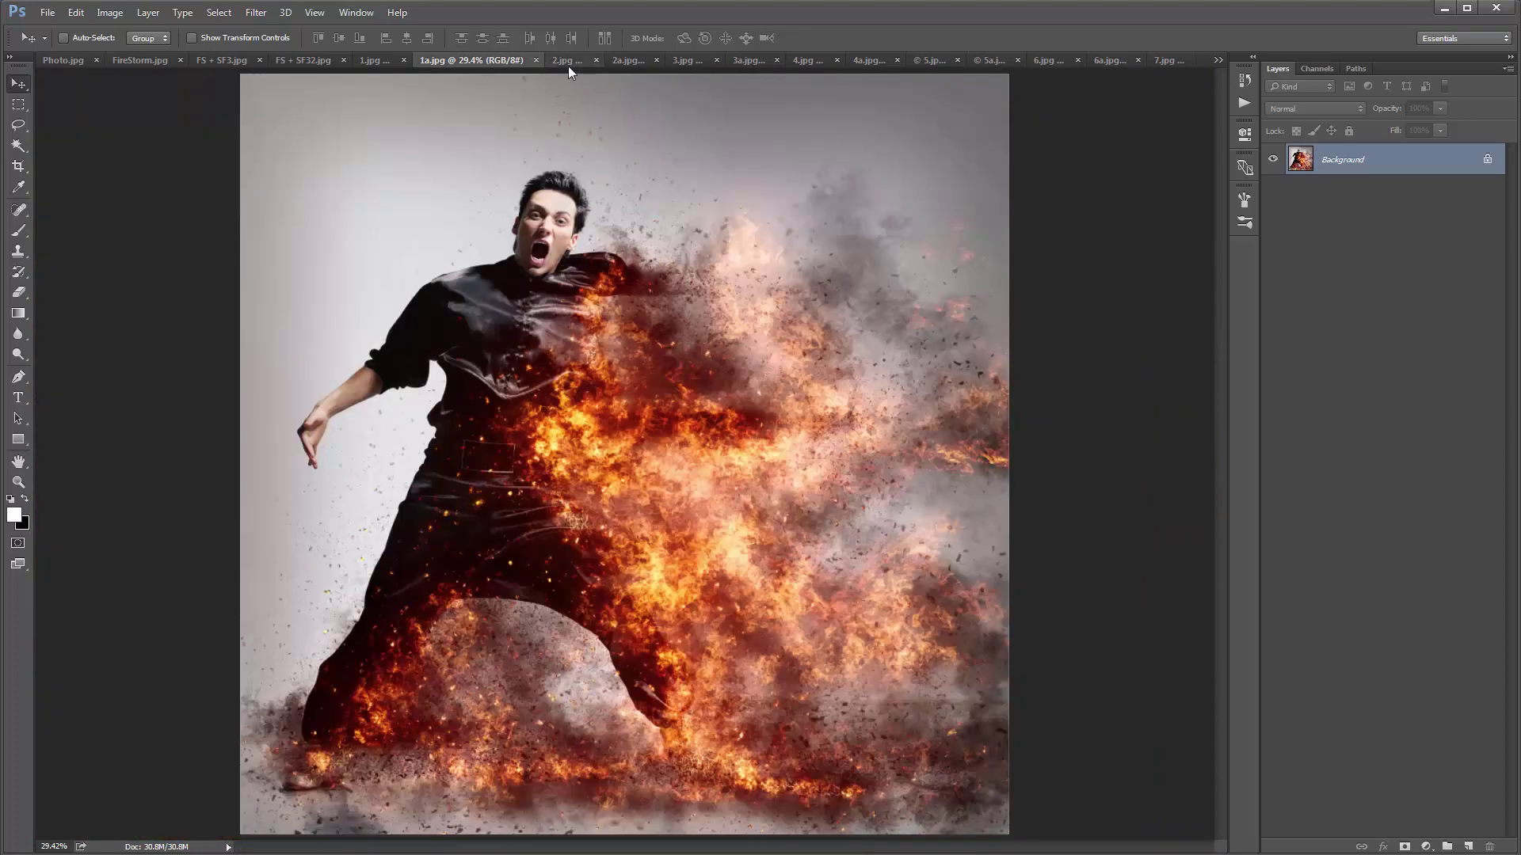
Compare the remaining original photos with their fire-effect versions, from 2.jpg and 2a.jpg through 7.jpg and 7a.jpg.
click(568, 61)
click(617, 60)
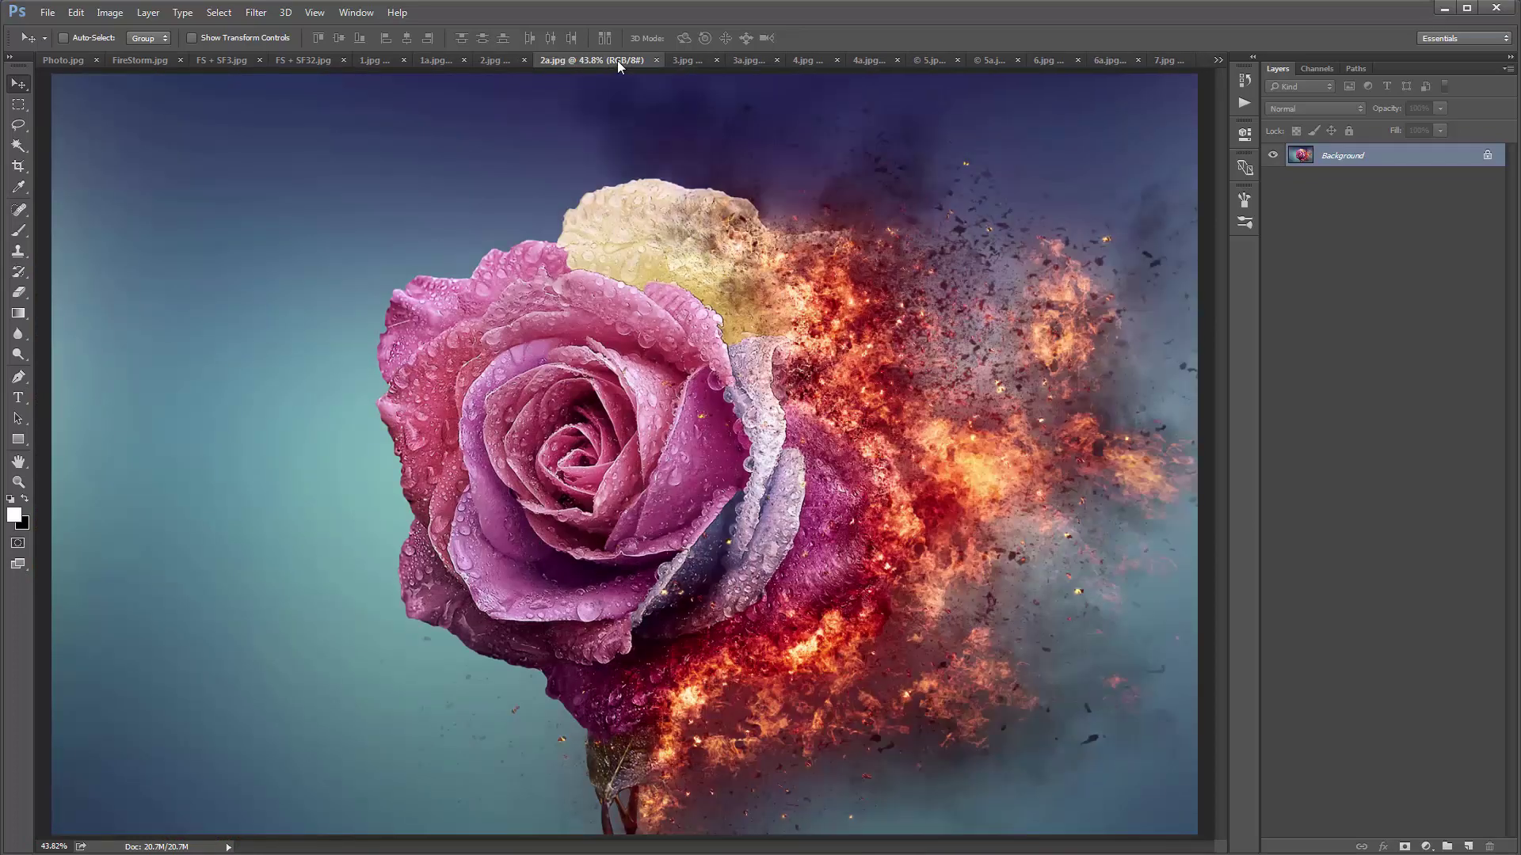
click(685, 63)
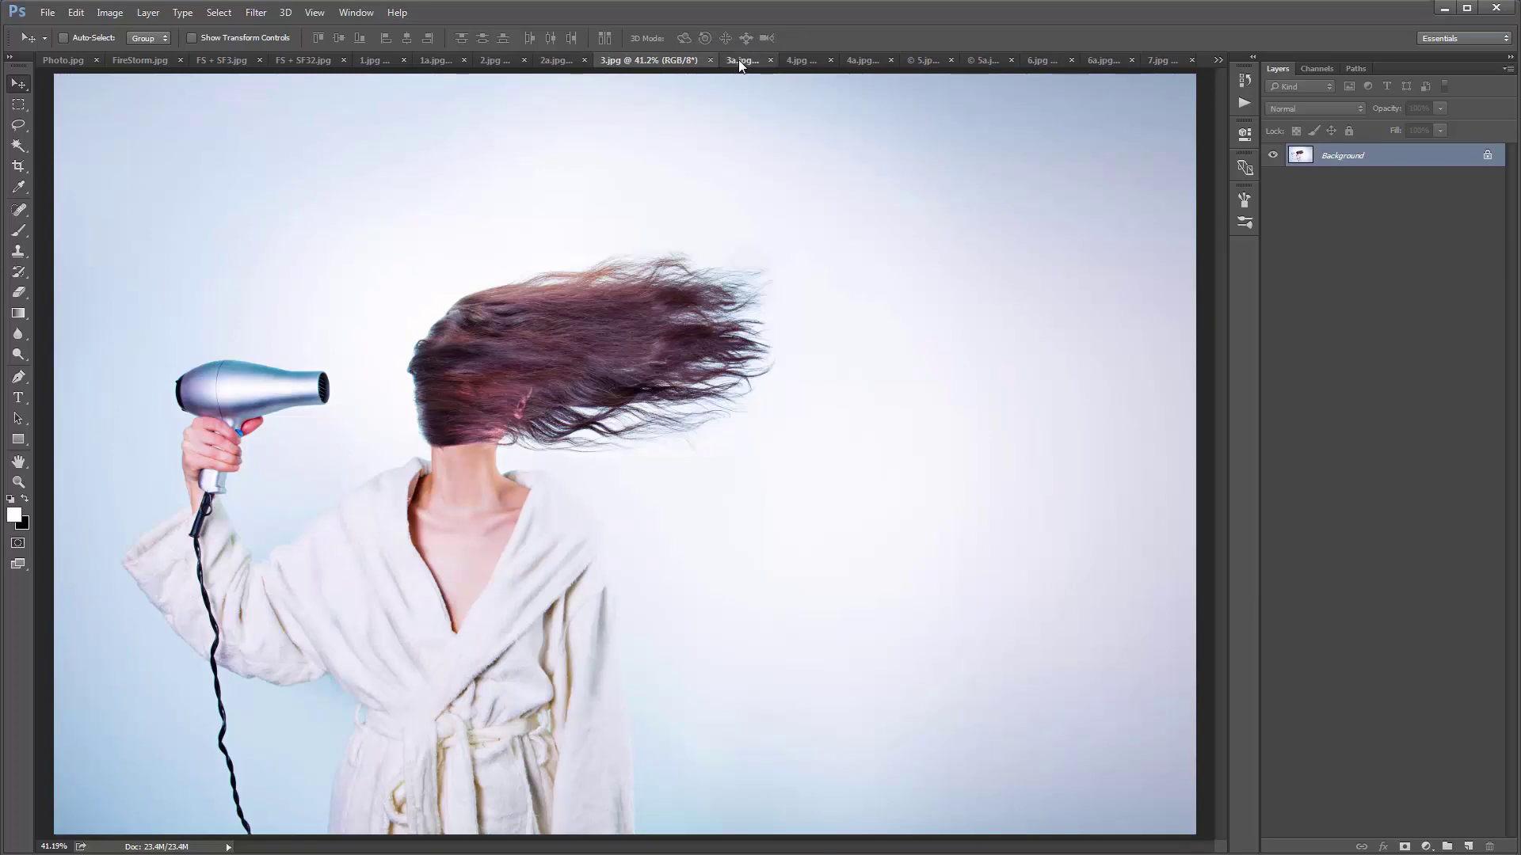
click(739, 61)
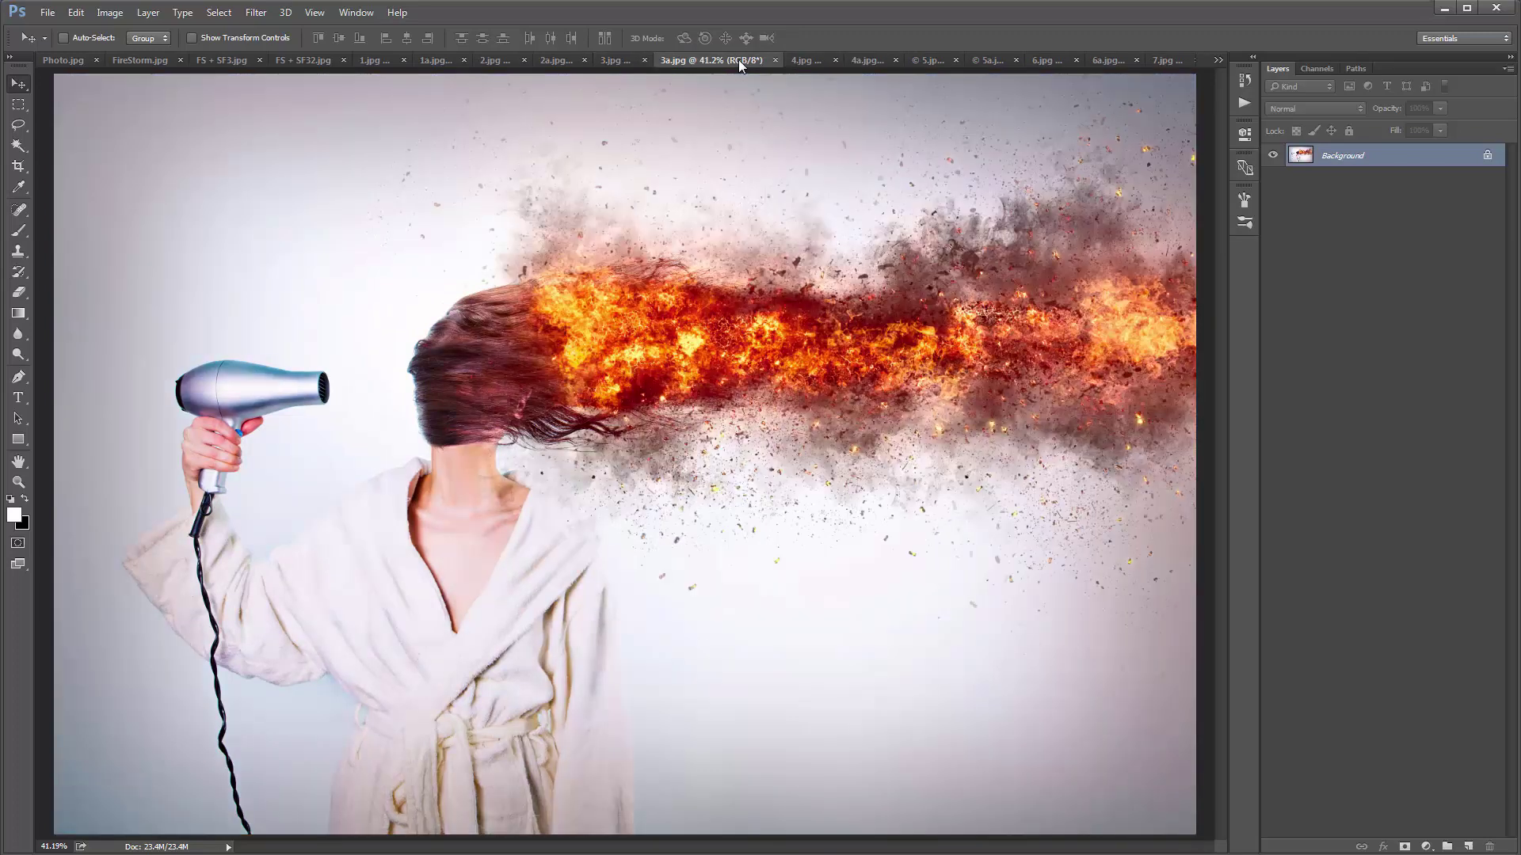
click(800, 60)
click(862, 62)
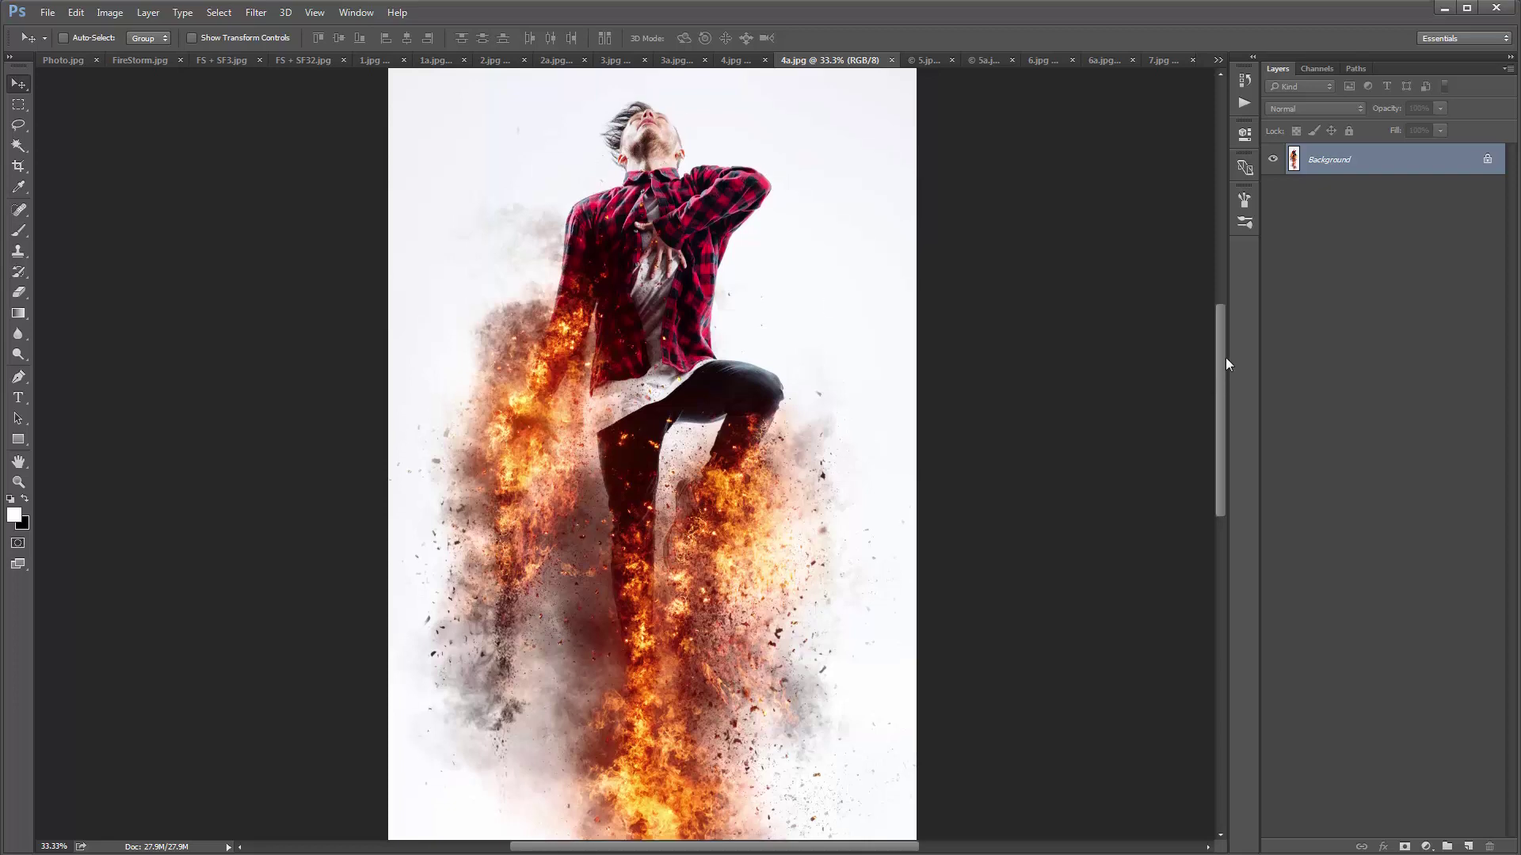
scroll(1225, 358, up, 2)
drag(1225, 354, 1193, 357)
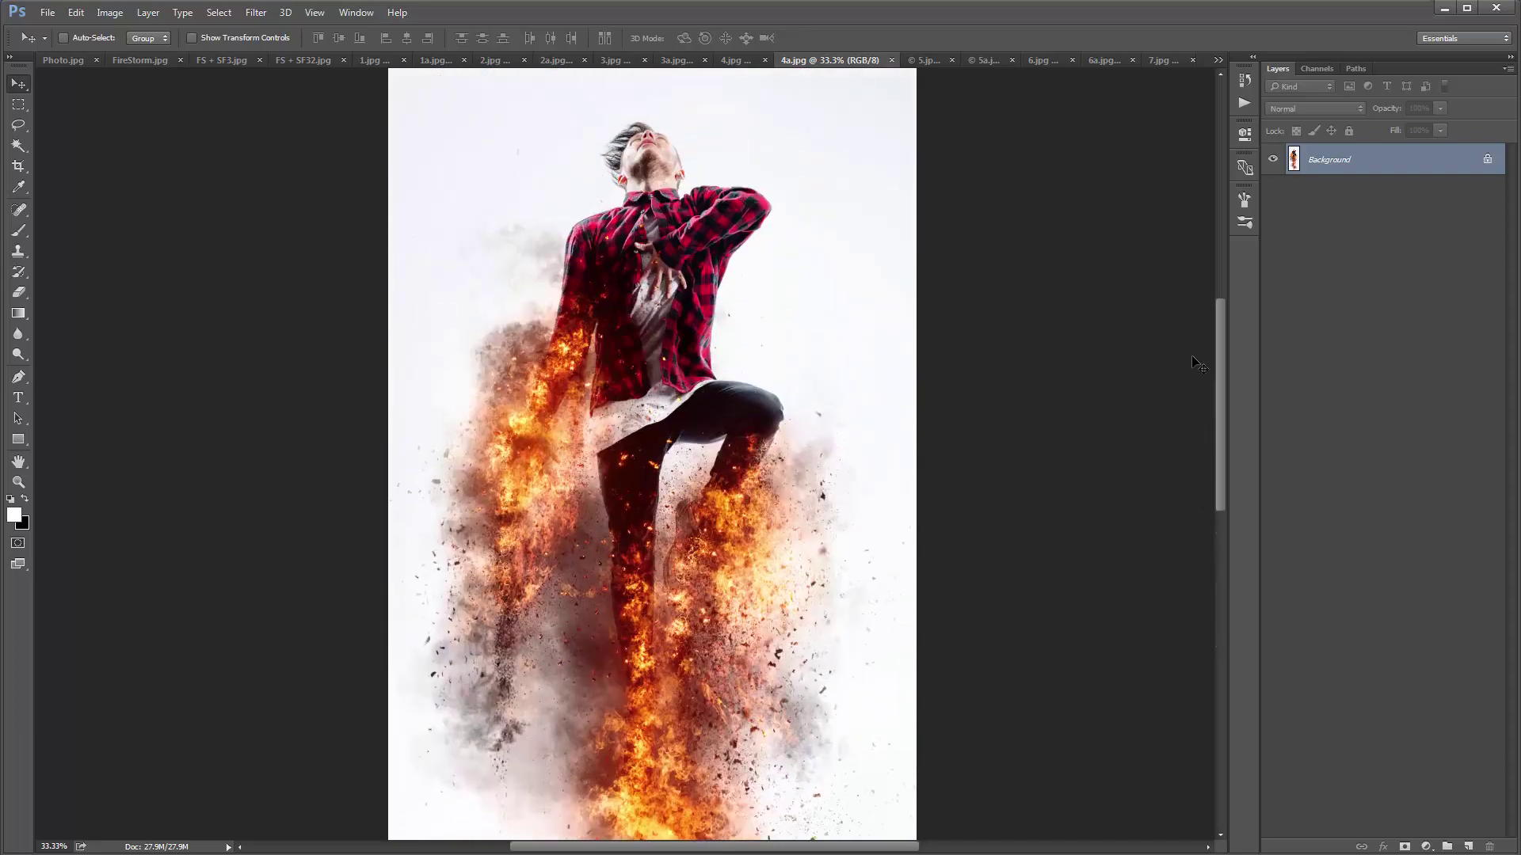
click(933, 60)
click(982, 60)
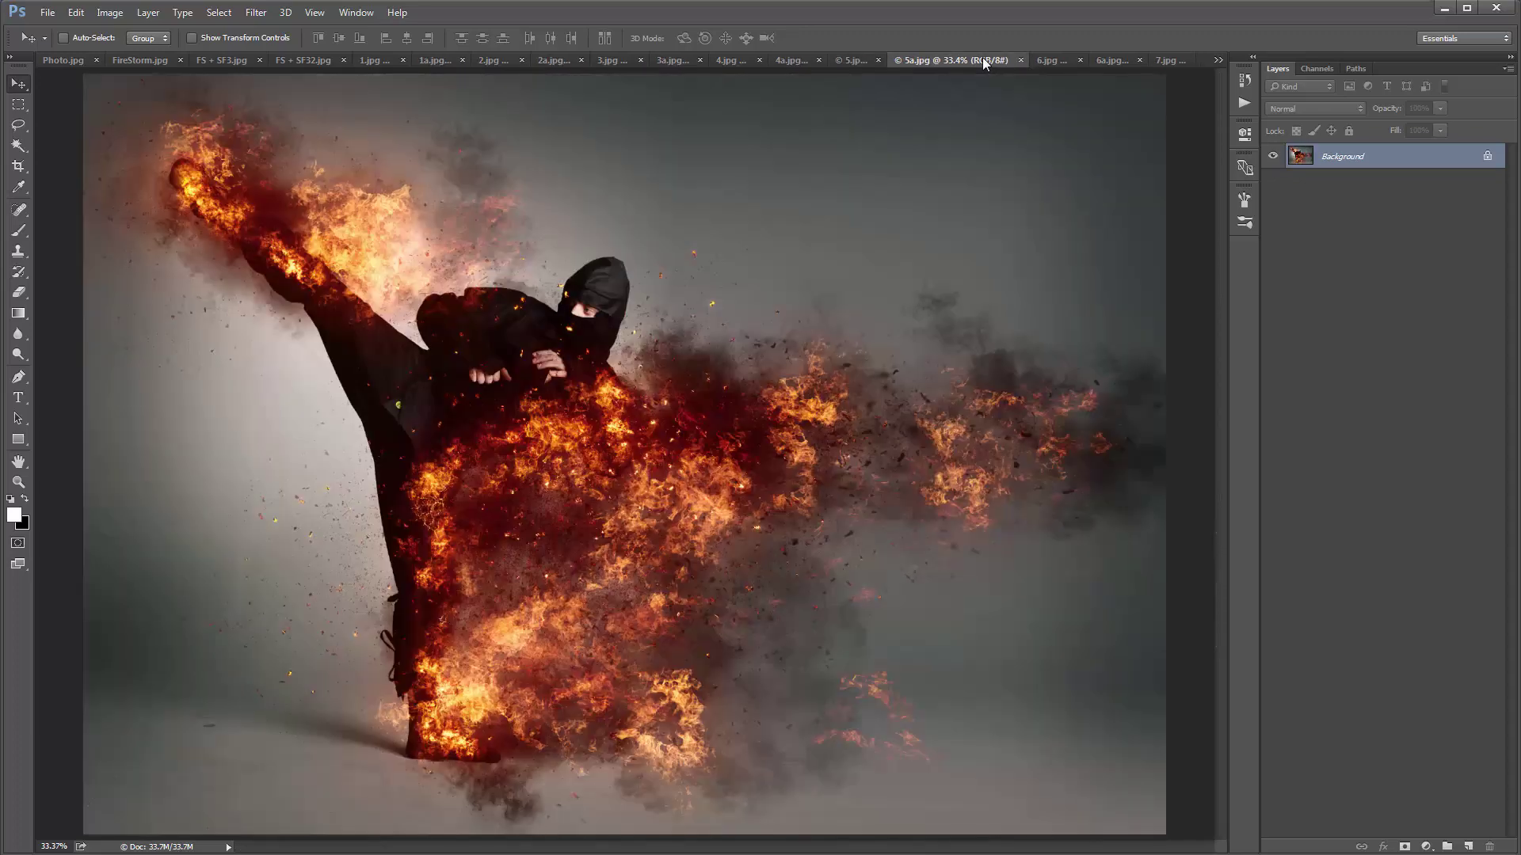
click(1047, 60)
click(1096, 60)
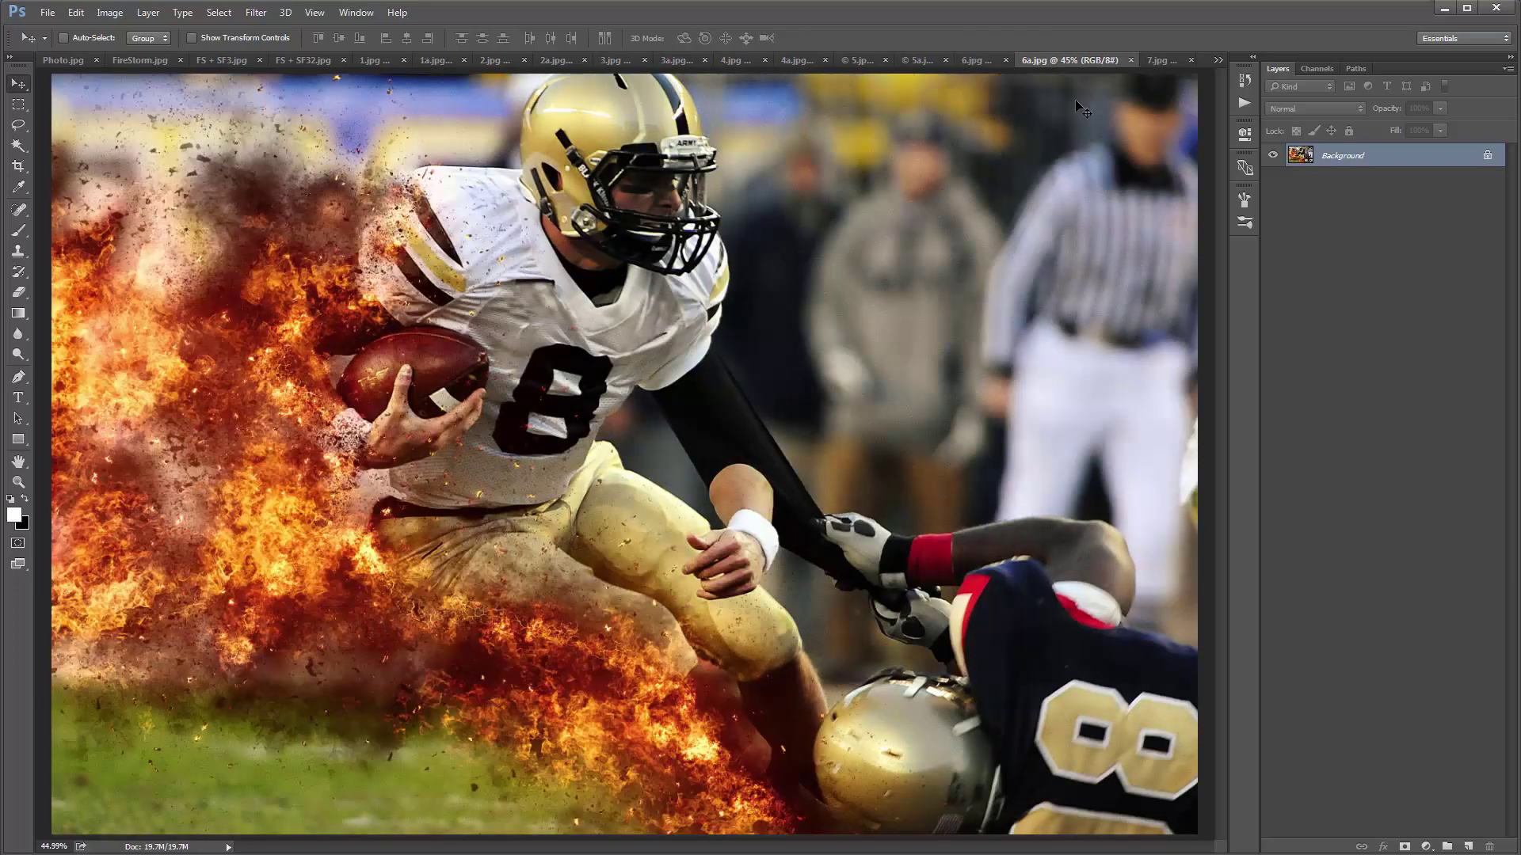
click(1154, 61)
click(1218, 60)
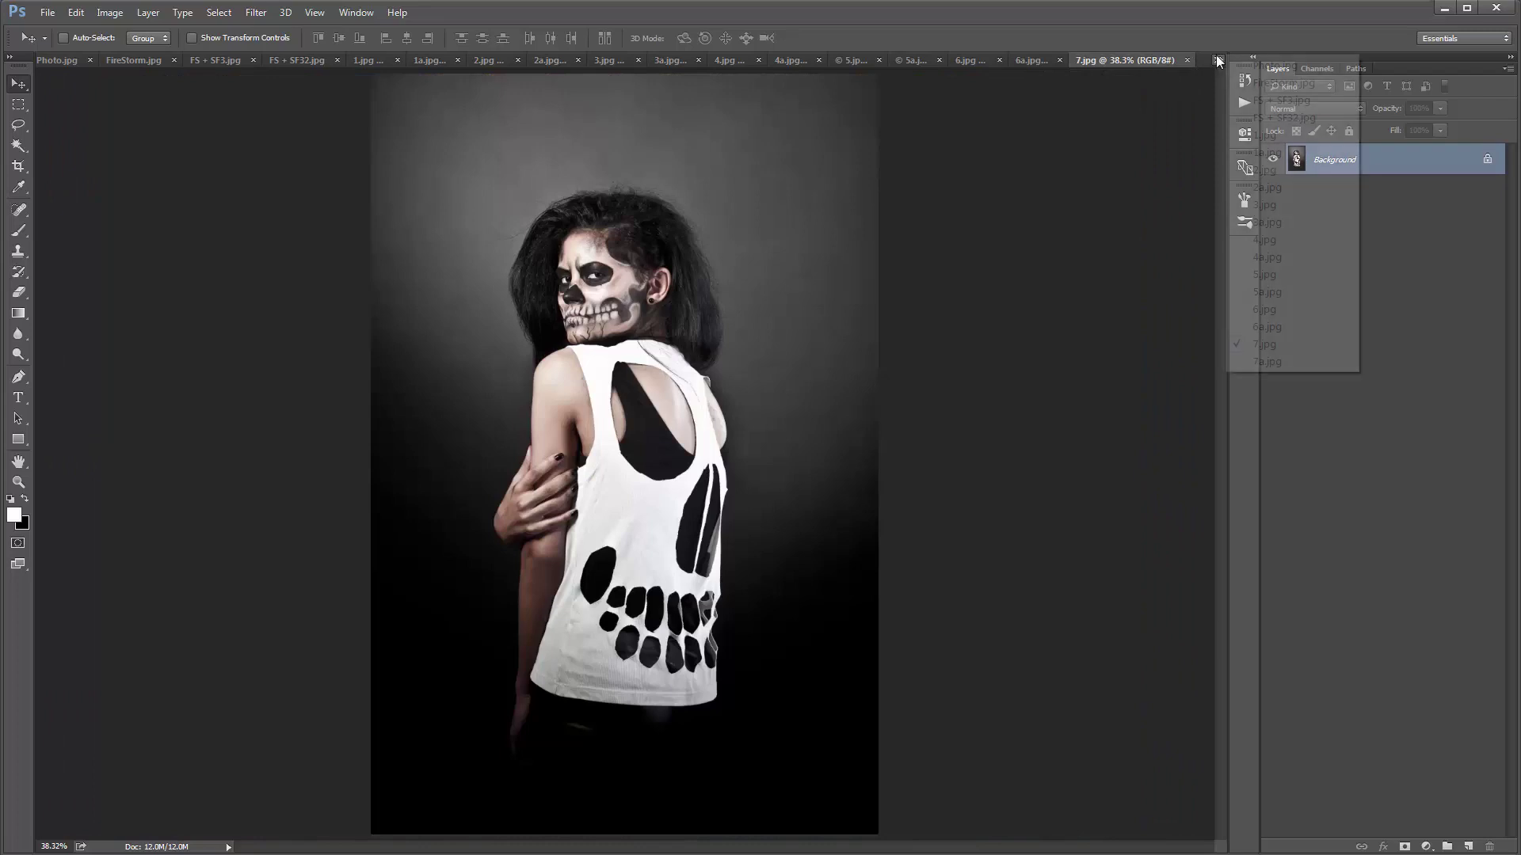
click(1268, 361)
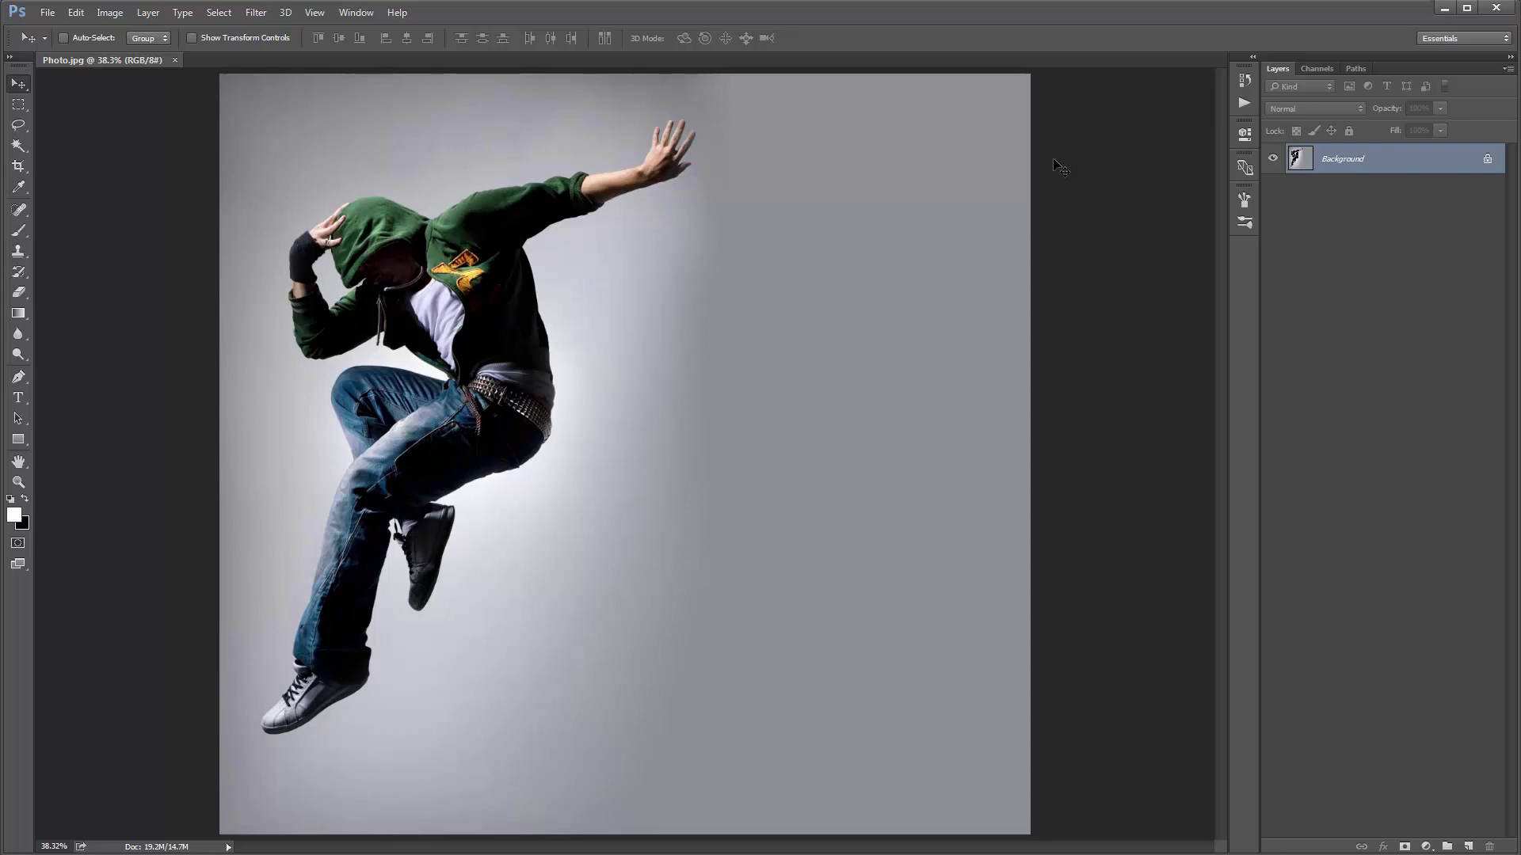
Duplicate the Background layer of Photo.jpg and delete the original Background layer.
key(ctrl+j)
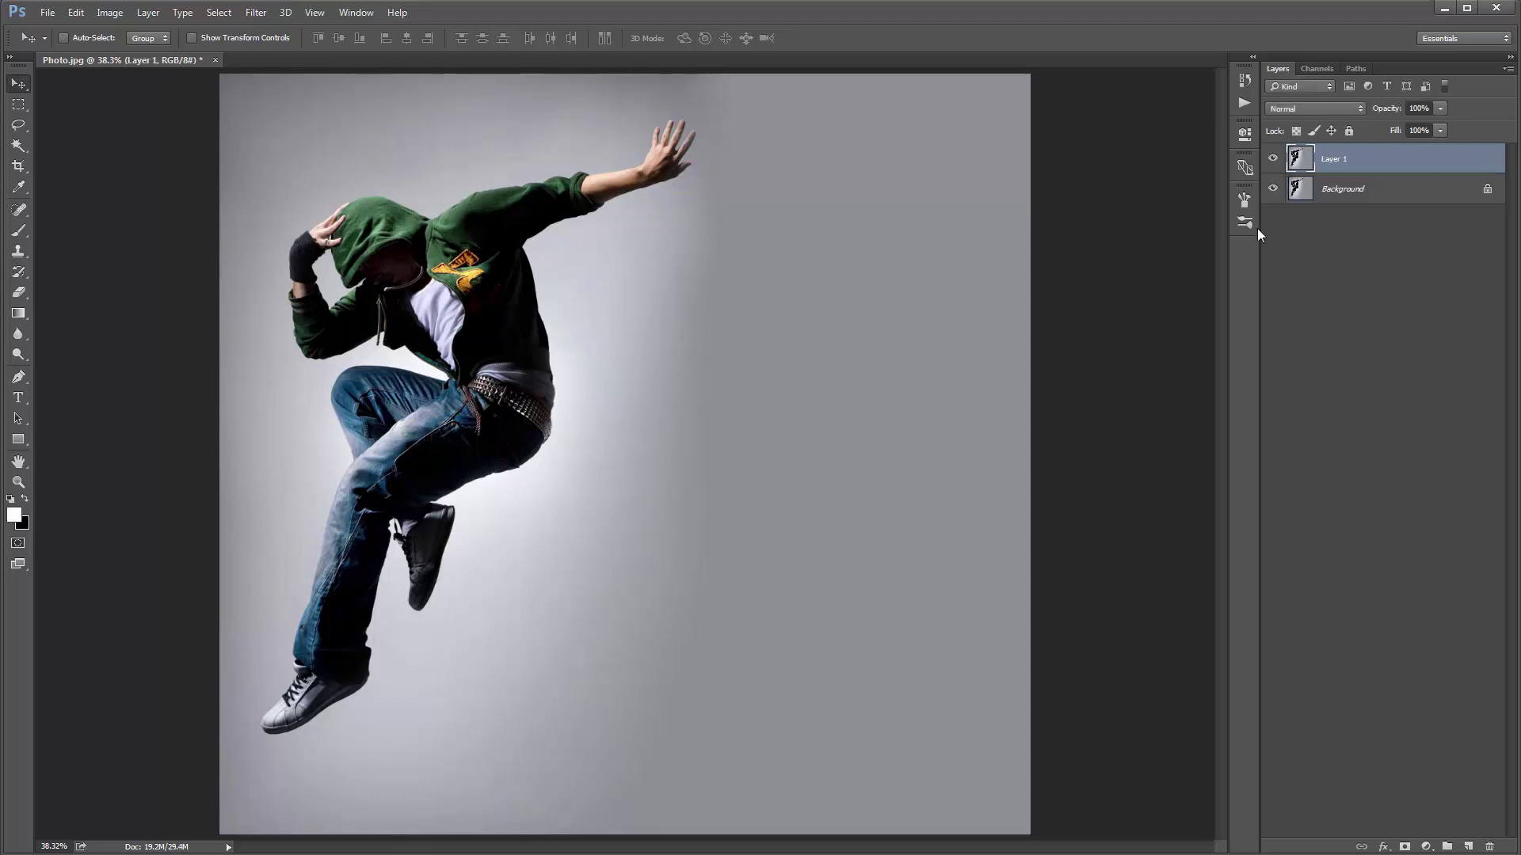
click(1376, 195)
key(Delete)
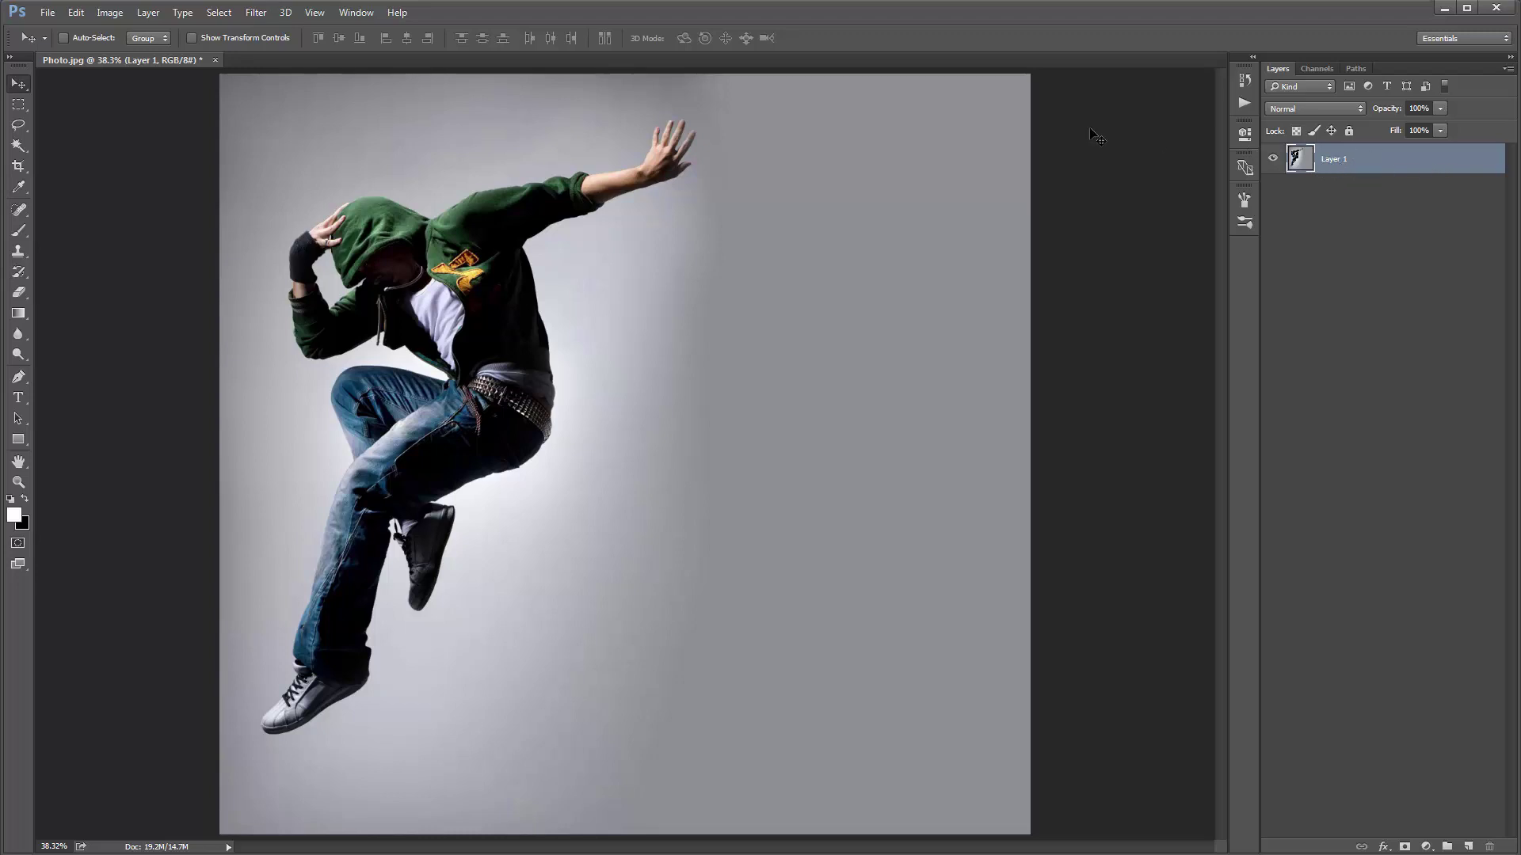
Convert the remaining photo layer, Layer 1, into the document's Background layer.
click(157, 15)
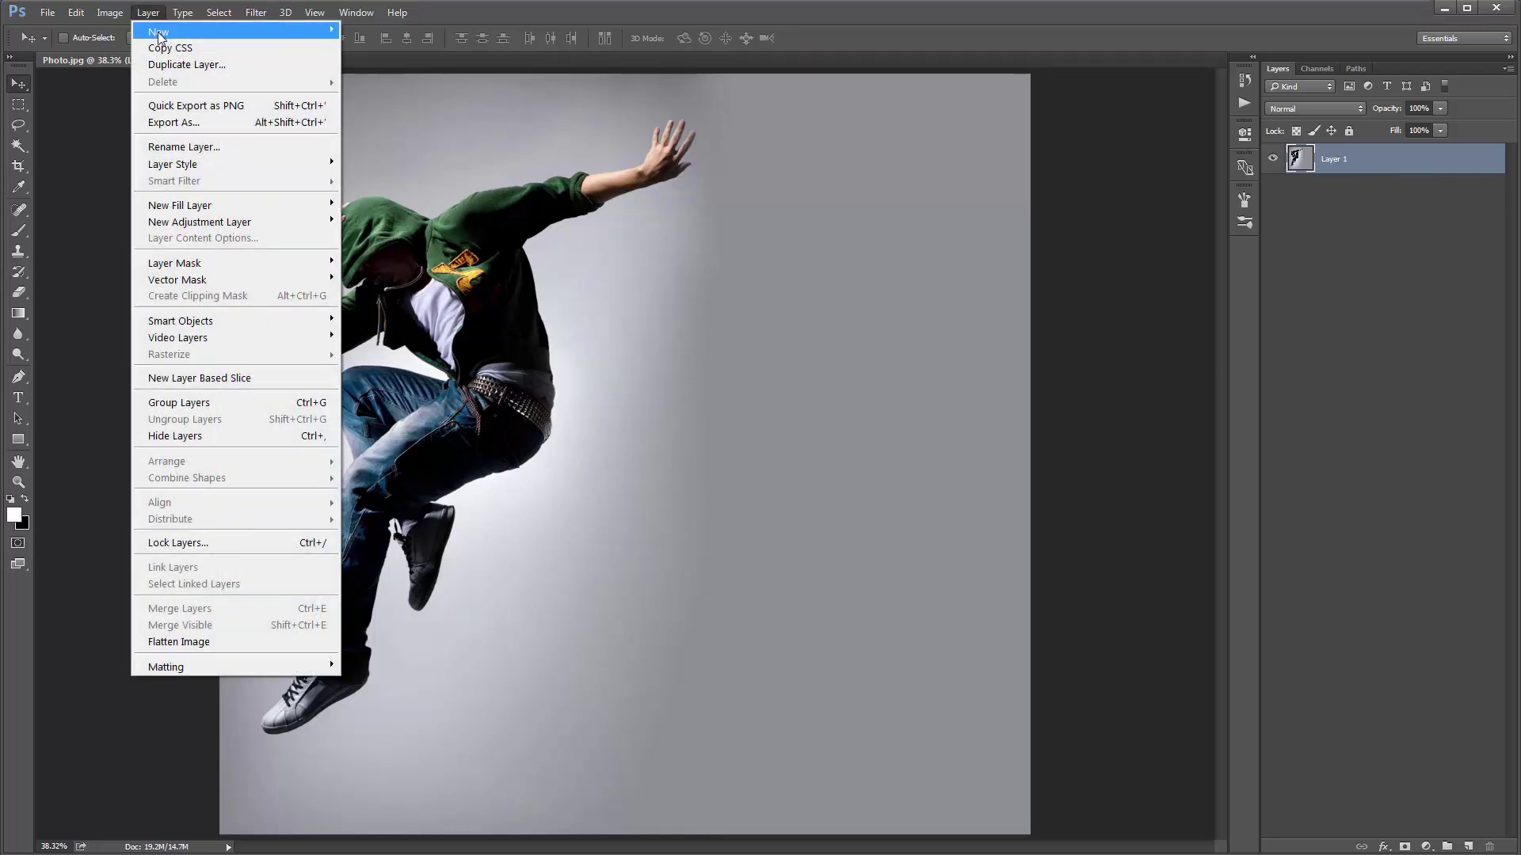
mouse_move(301, 31)
click(442, 49)
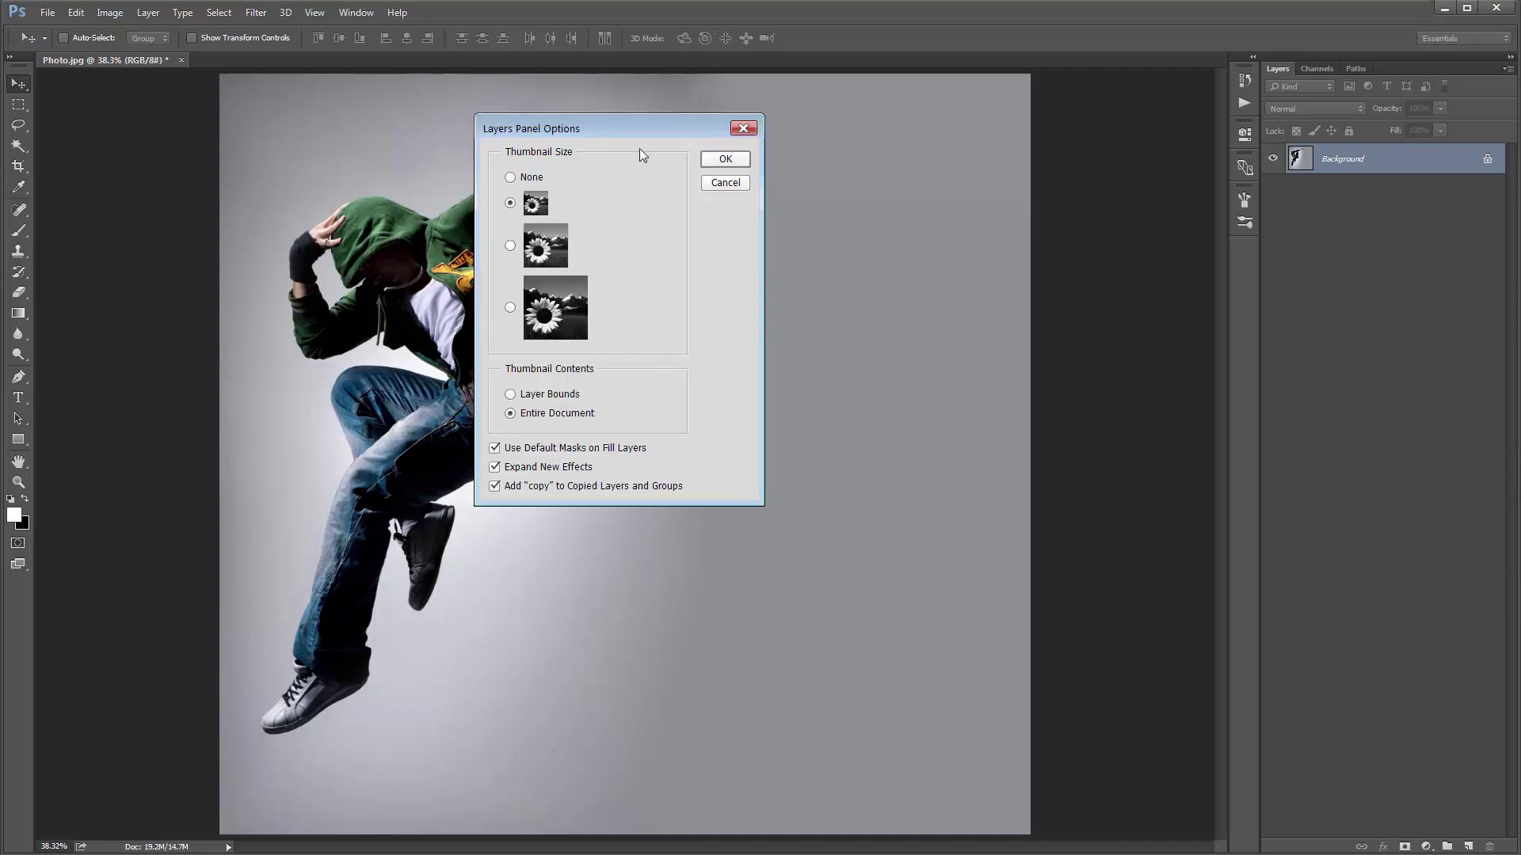
Check that default fill masks, expanding new effects and adding "copy" to copied layers are enabled, and accept the layer panel options.
drag(591, 135, 801, 106)
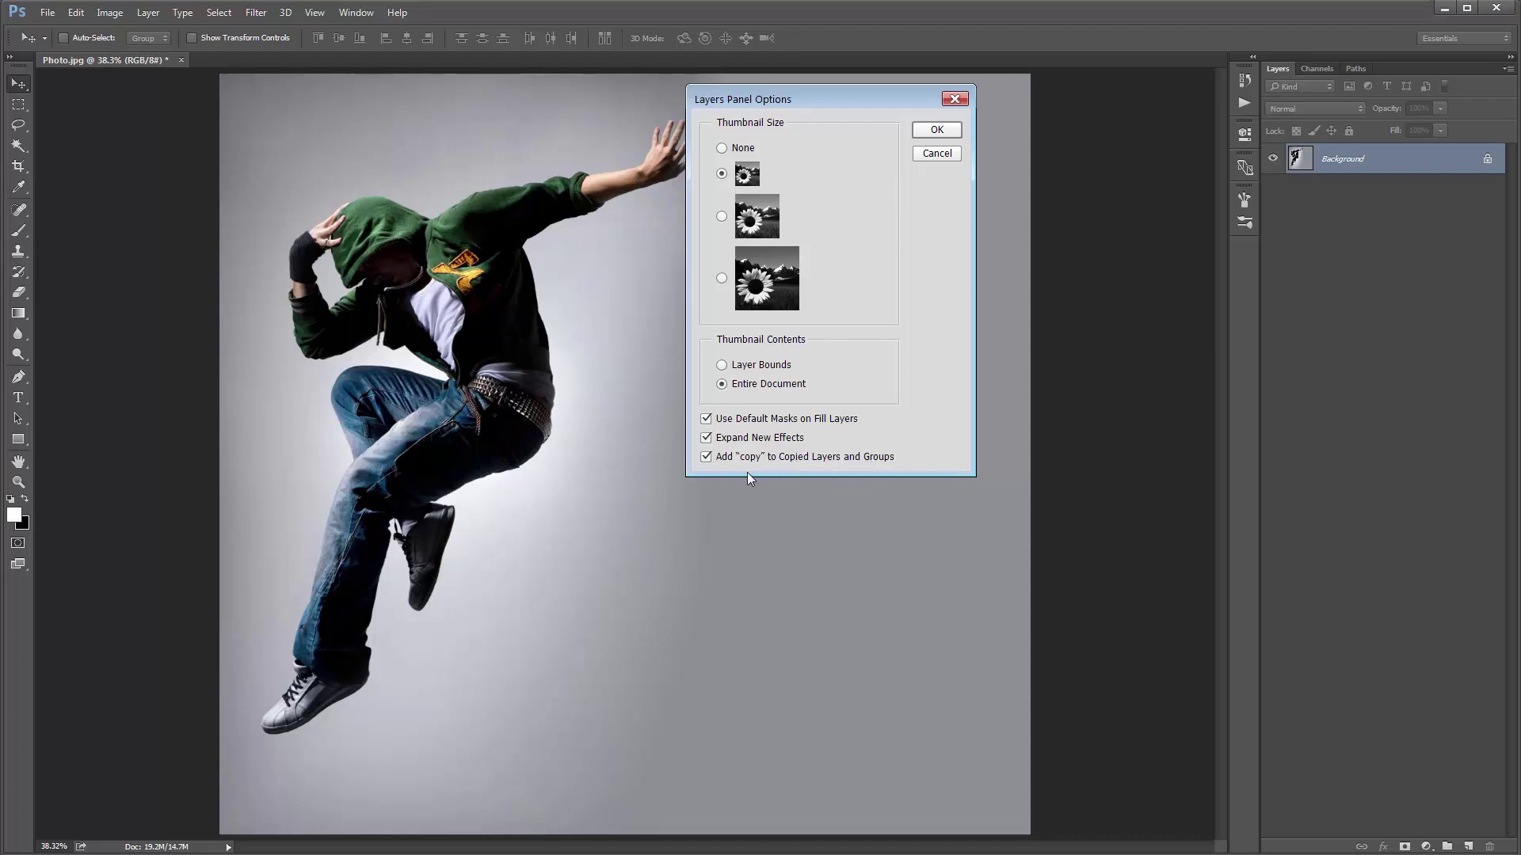
click(933, 128)
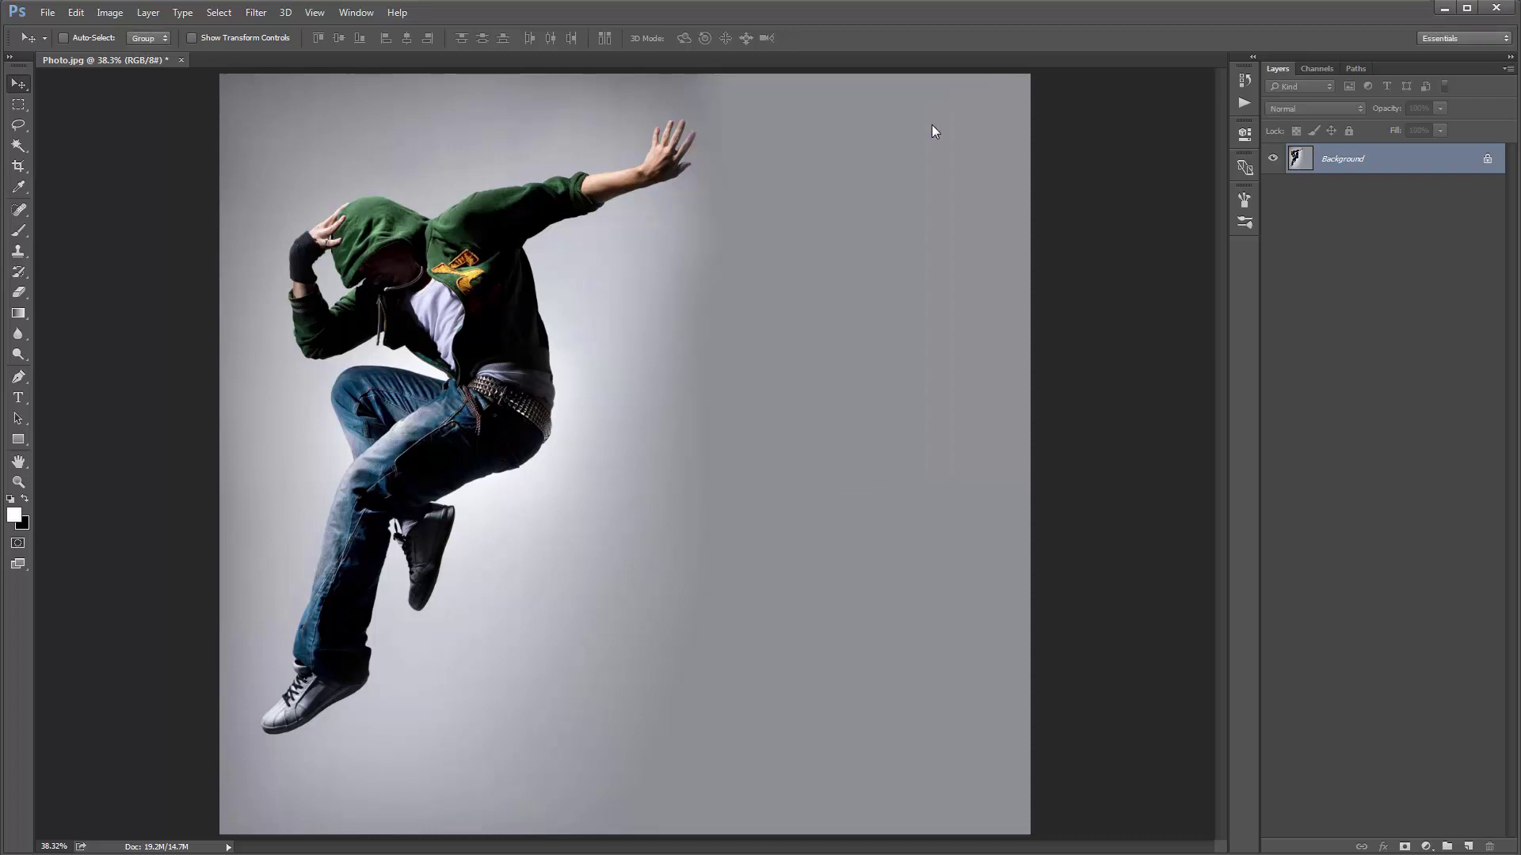
Check the photo's pixel width, height and resolution in the Image Size settings without applying any change.
click(110, 12)
mouse_move(108, 33)
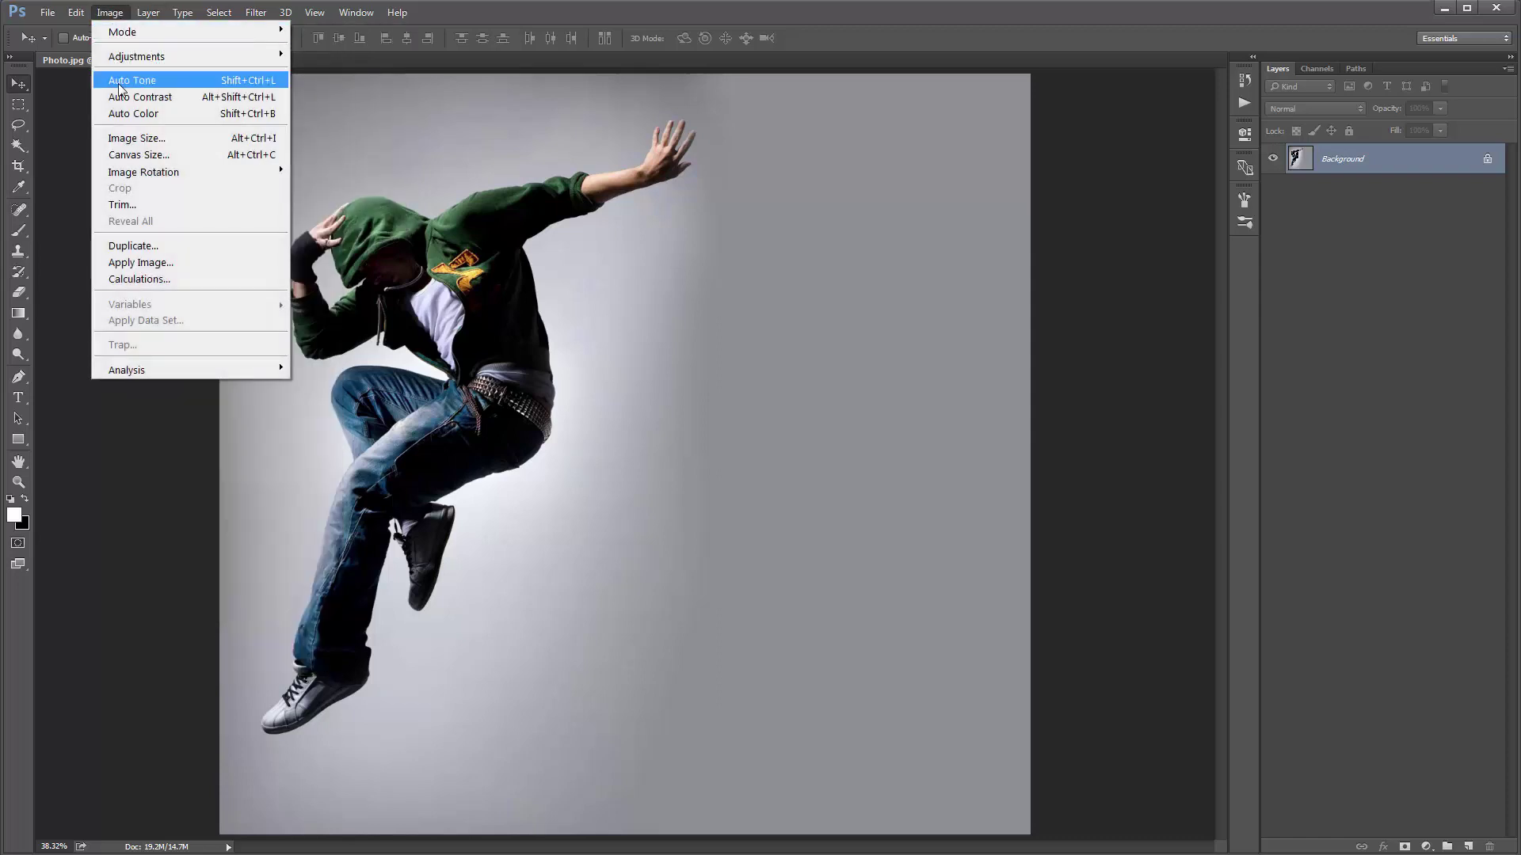
click(149, 136)
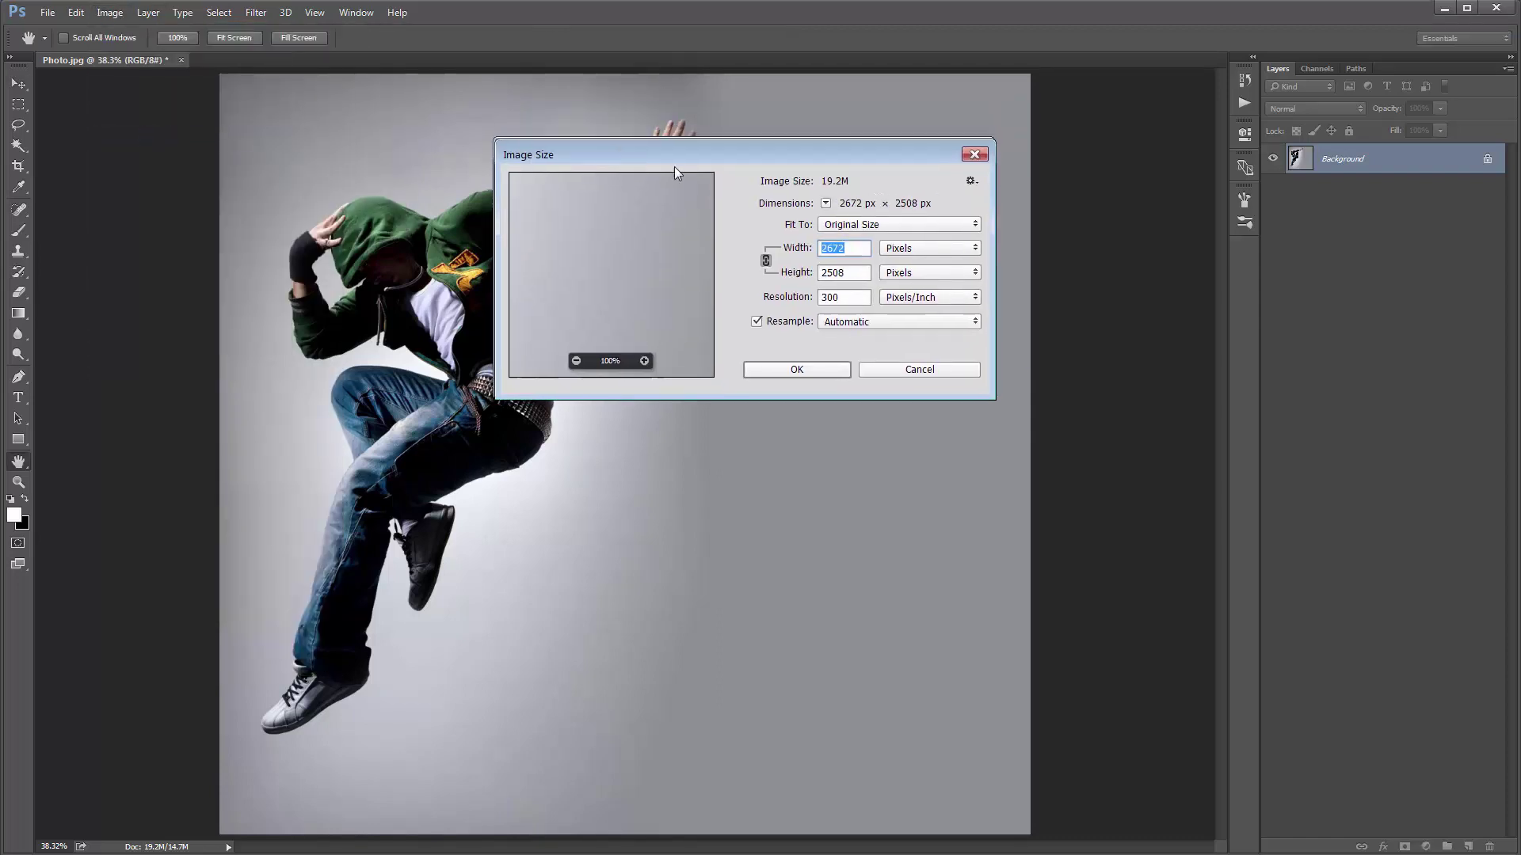
click(934, 260)
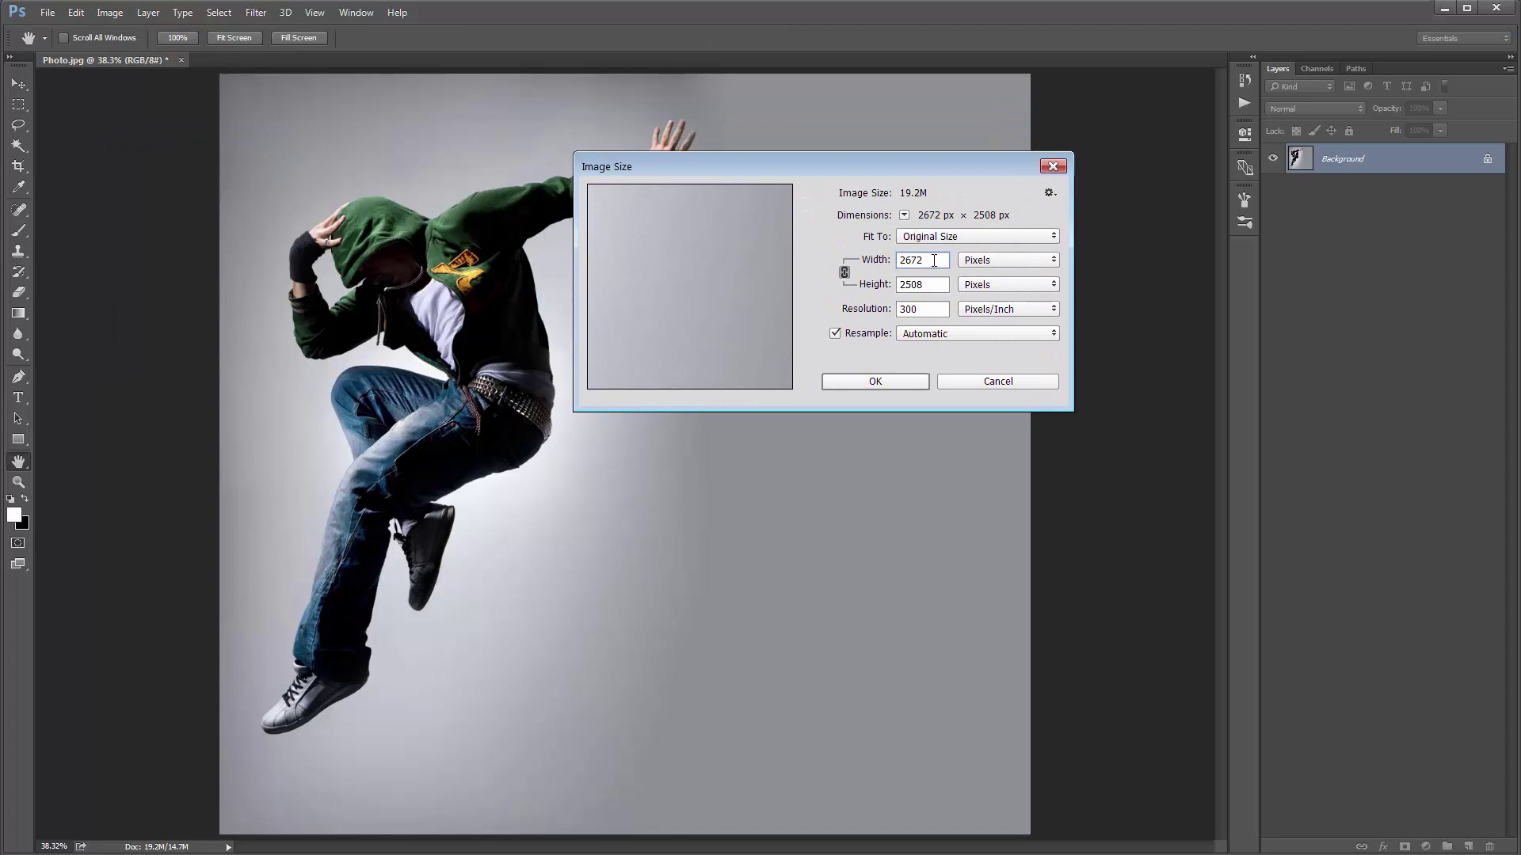
double_click(935, 260)
double_click(929, 285)
click(875, 309)
click(922, 286)
click(1038, 385)
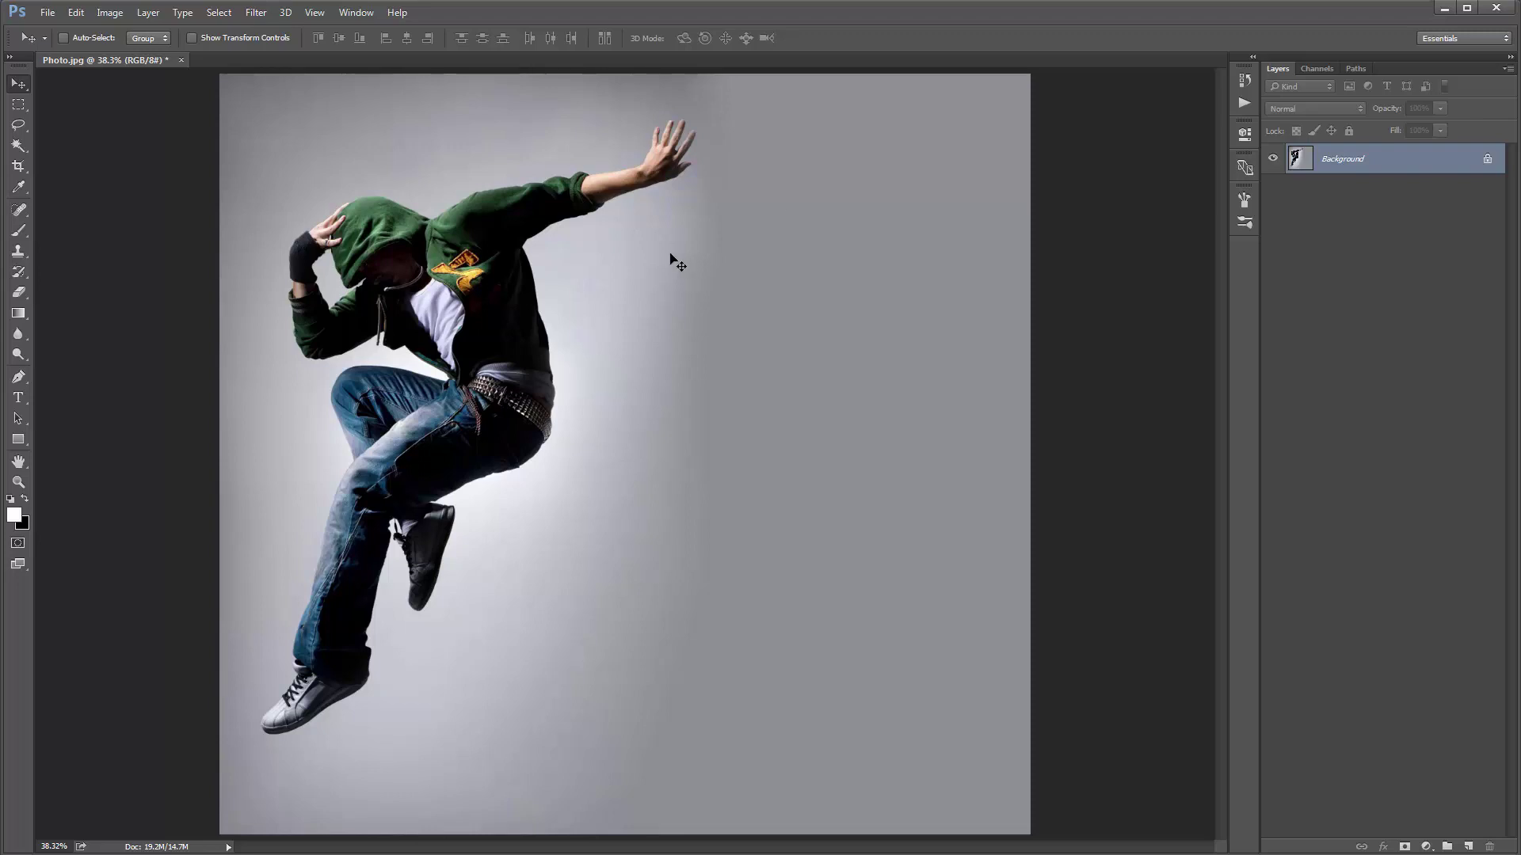
Load the FireStorm_Brushes.abr brush set from the FireStorm folder into the Brush tool's presets.
key(b)
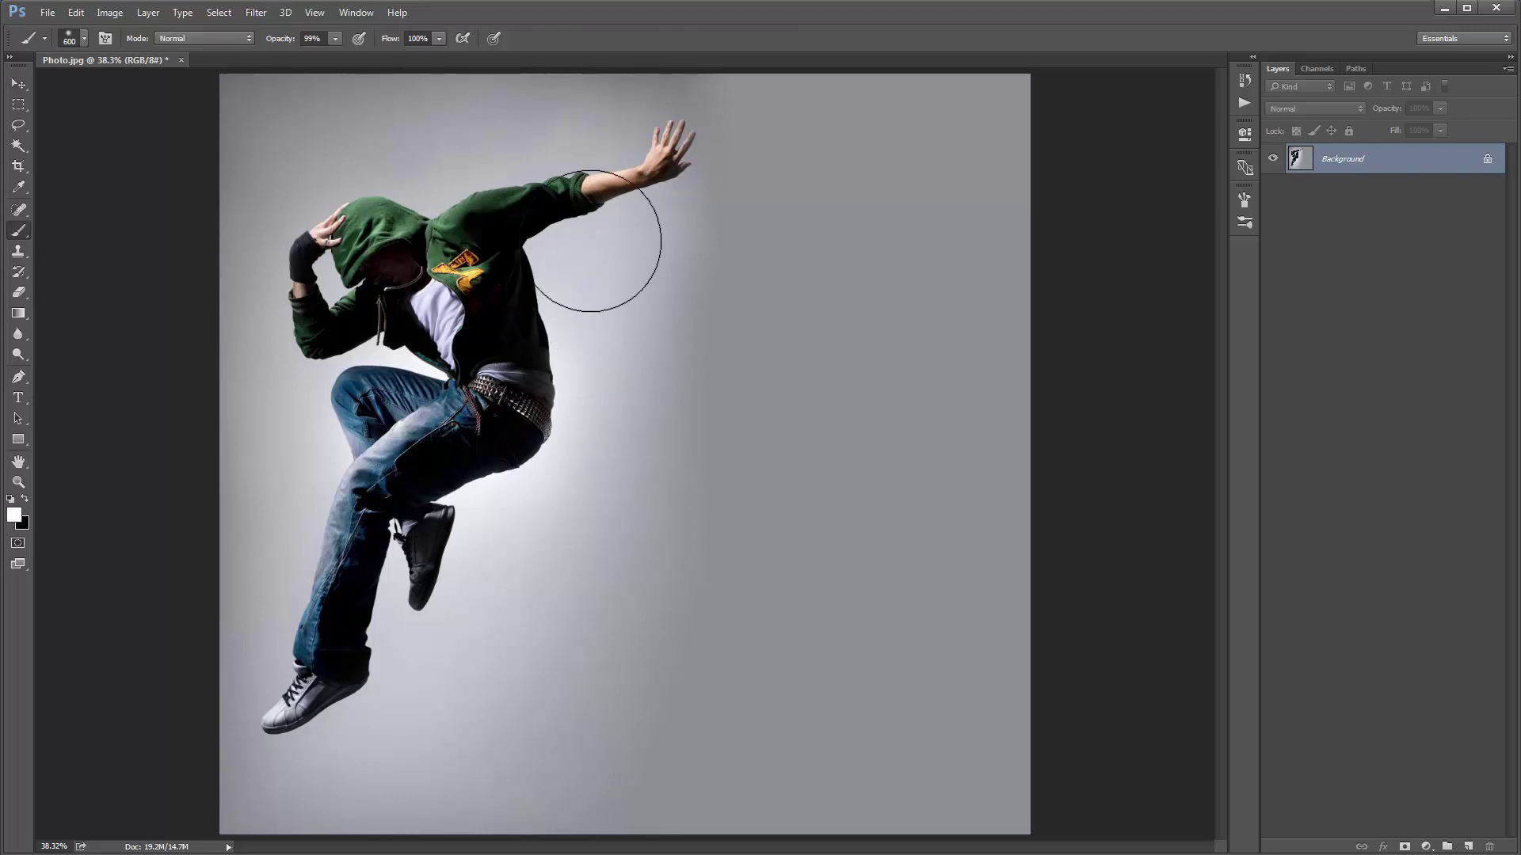
right_click(598, 239)
right_click(381, 128)
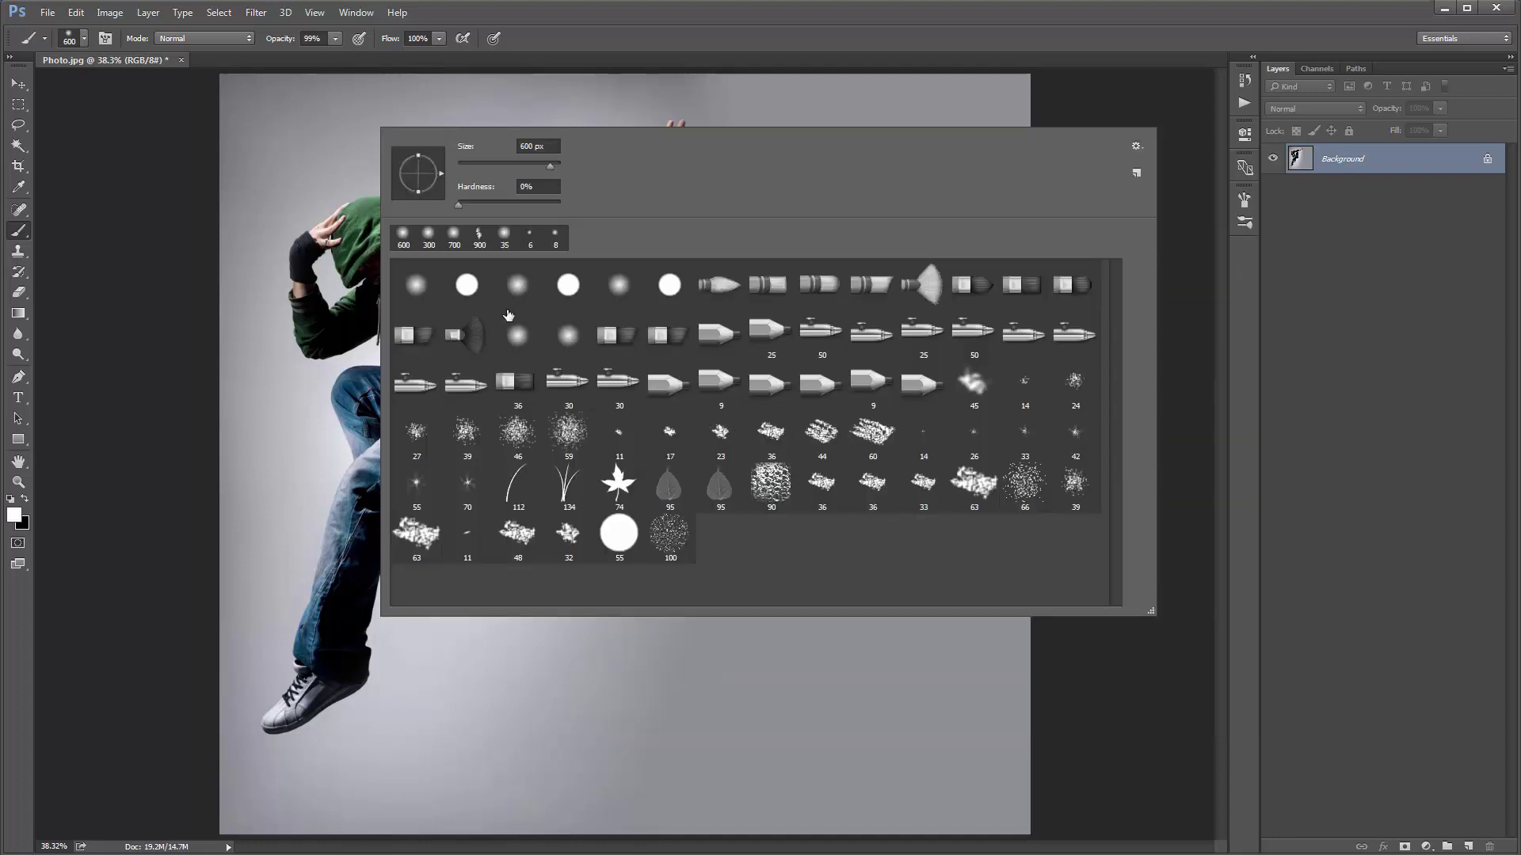
click(1139, 147)
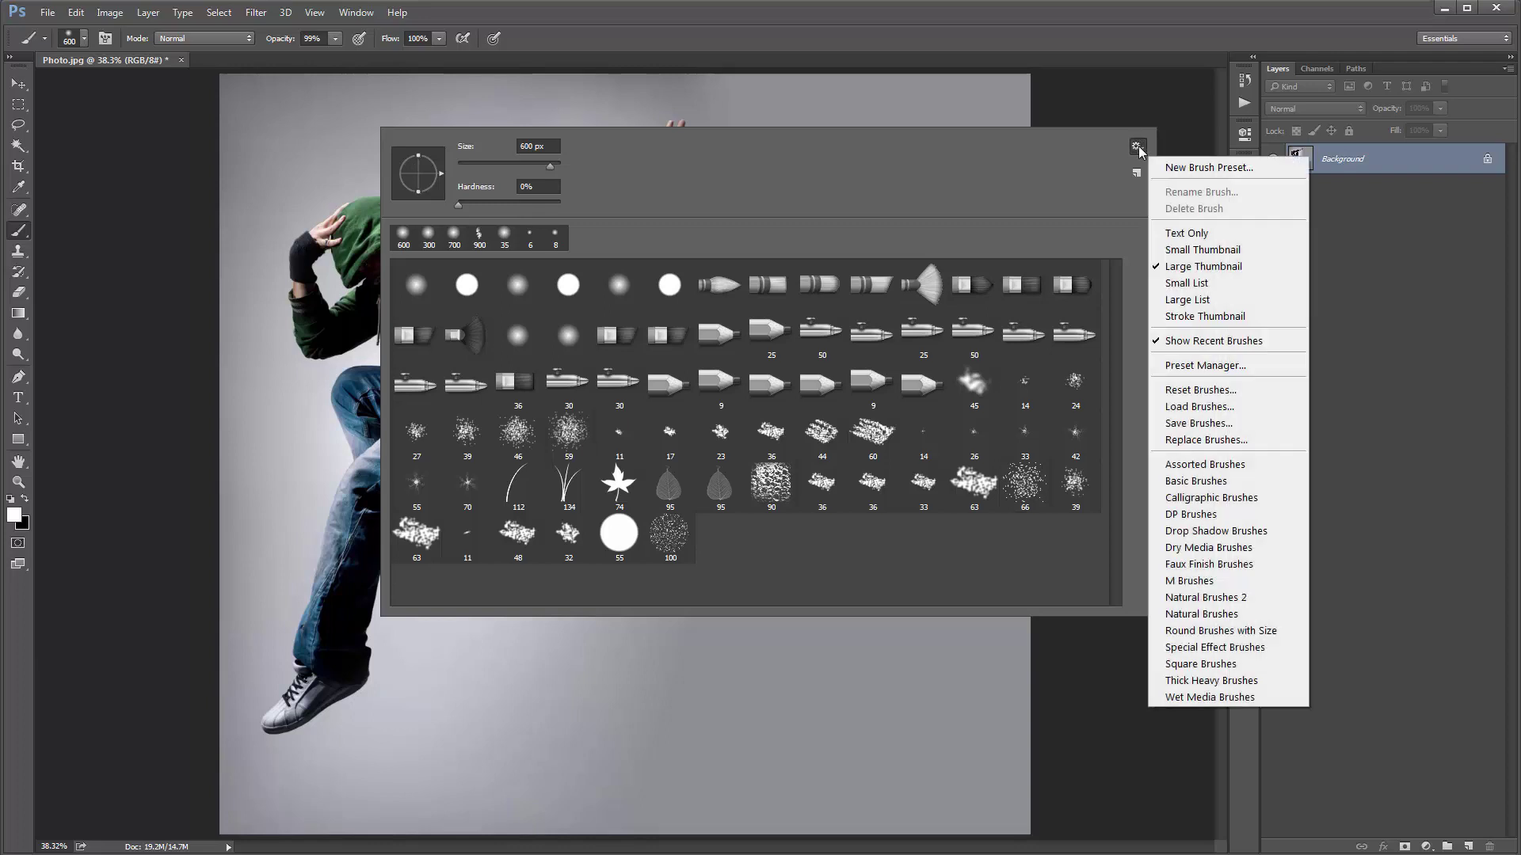
click(1220, 407)
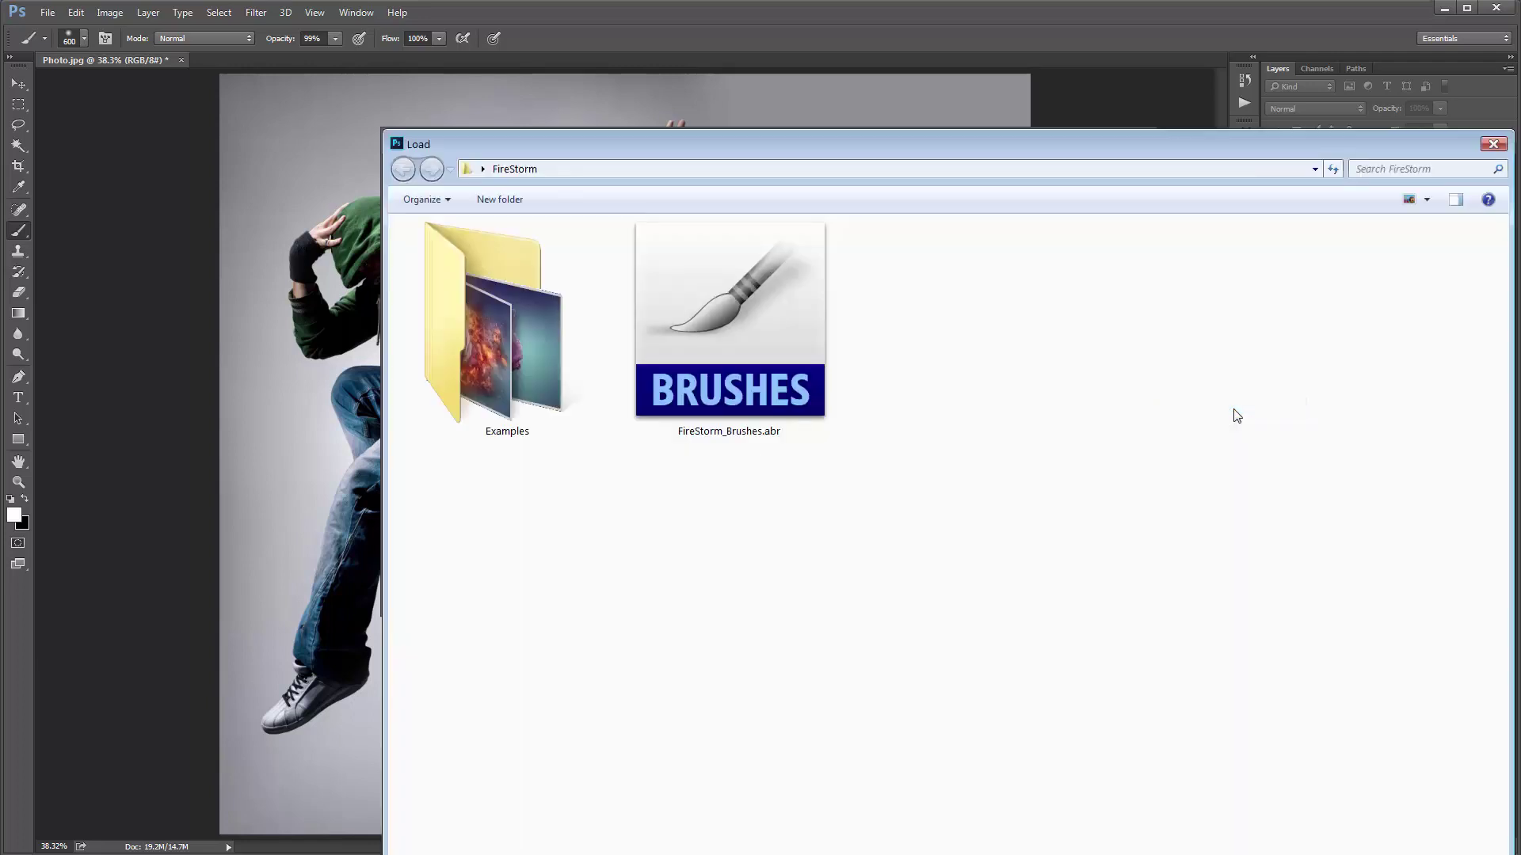
drag(760, 130, 632, 86)
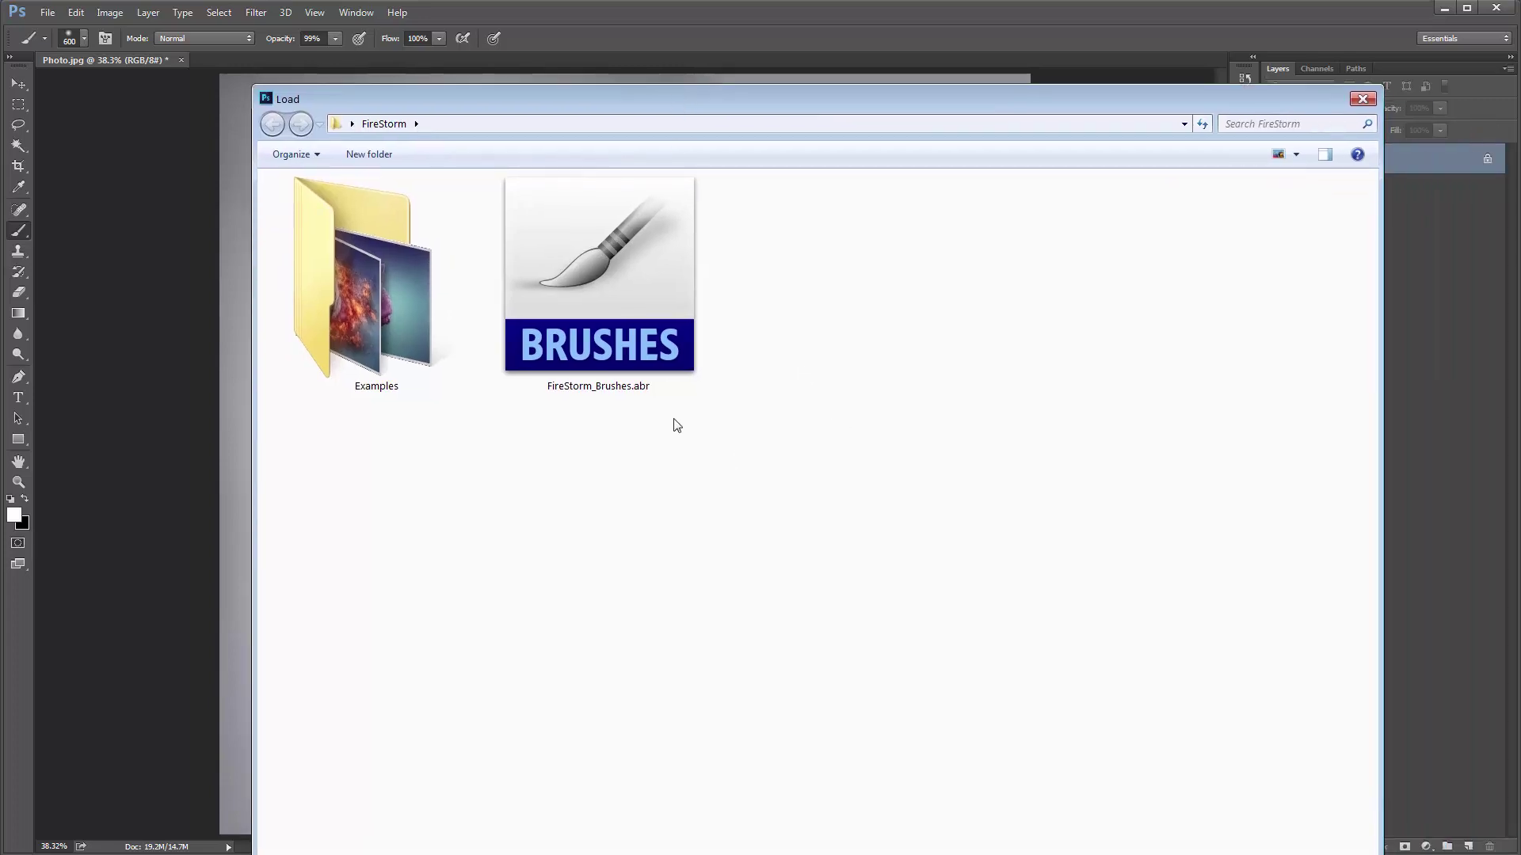
double_click(612, 298)
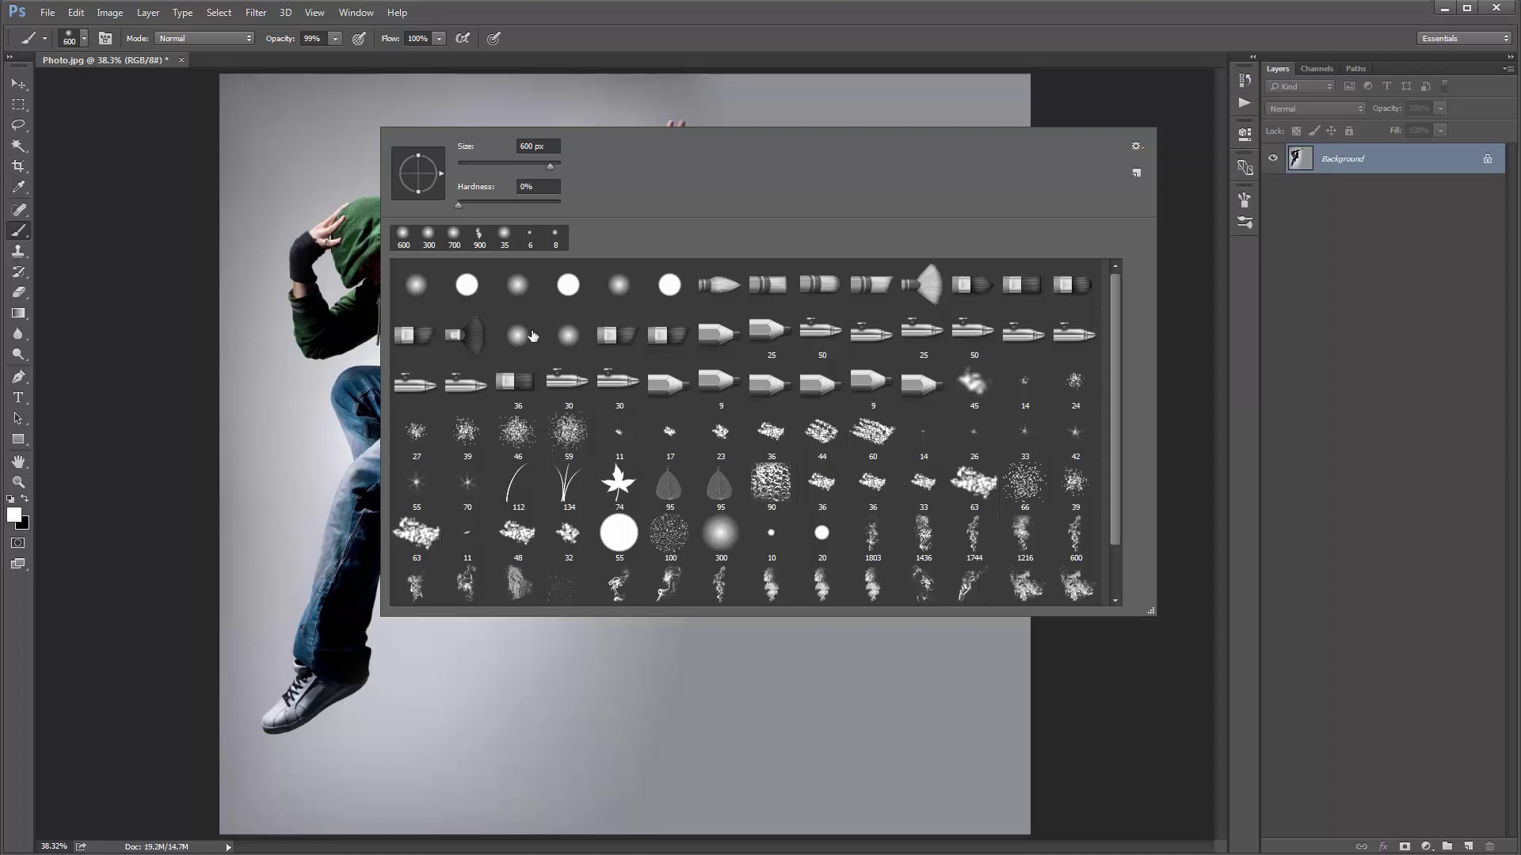
scroll(618, 400, down, 2)
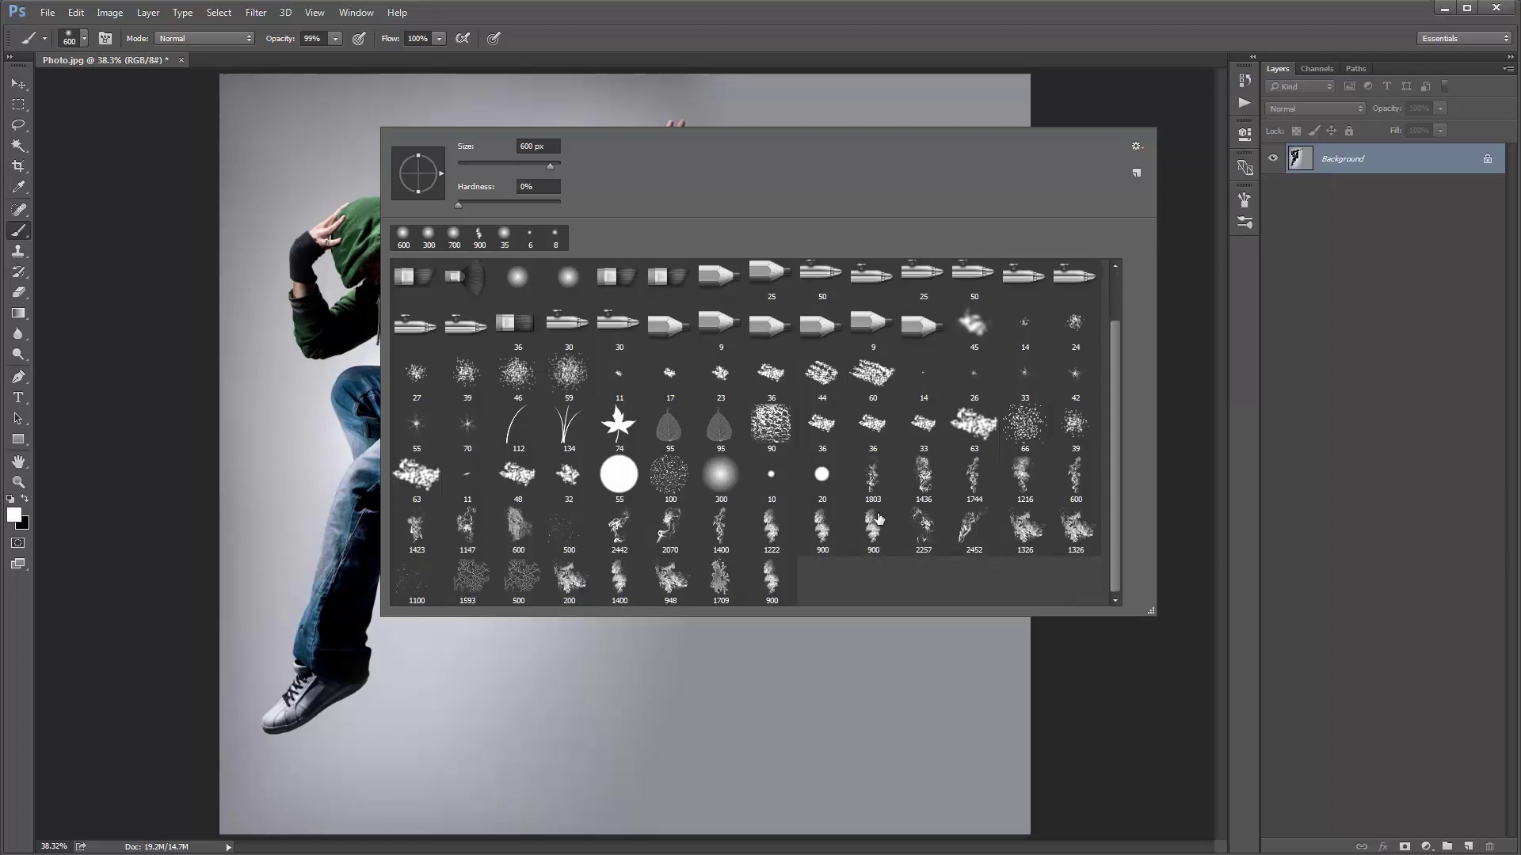
Replace the current brush presets with the FireStorm_Brushes.abr set from the FireStorm folder.
scroll(738, 510, up, 1)
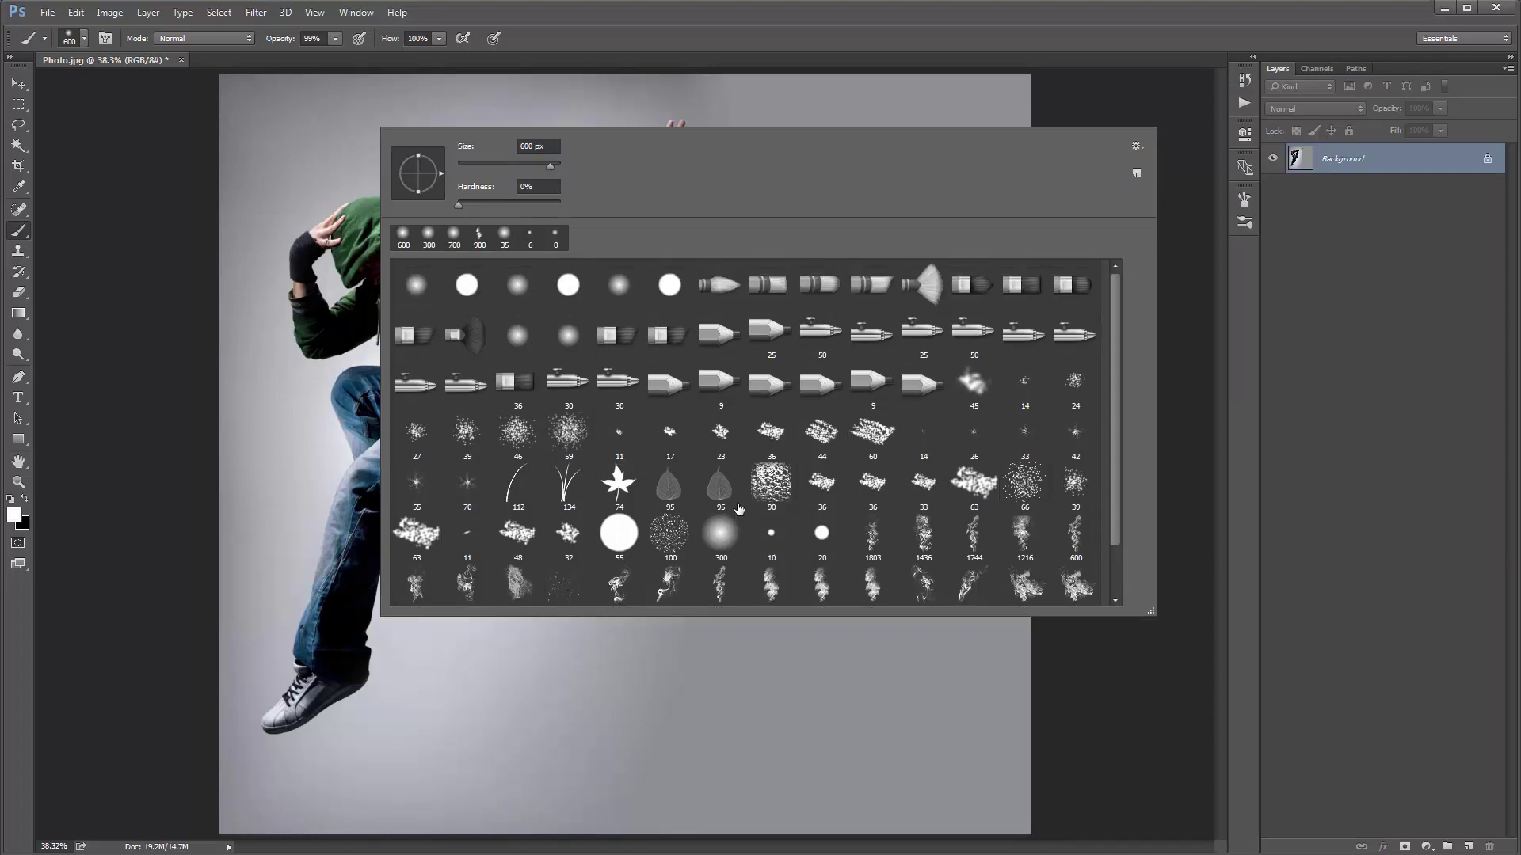
click(1138, 148)
click(1231, 441)
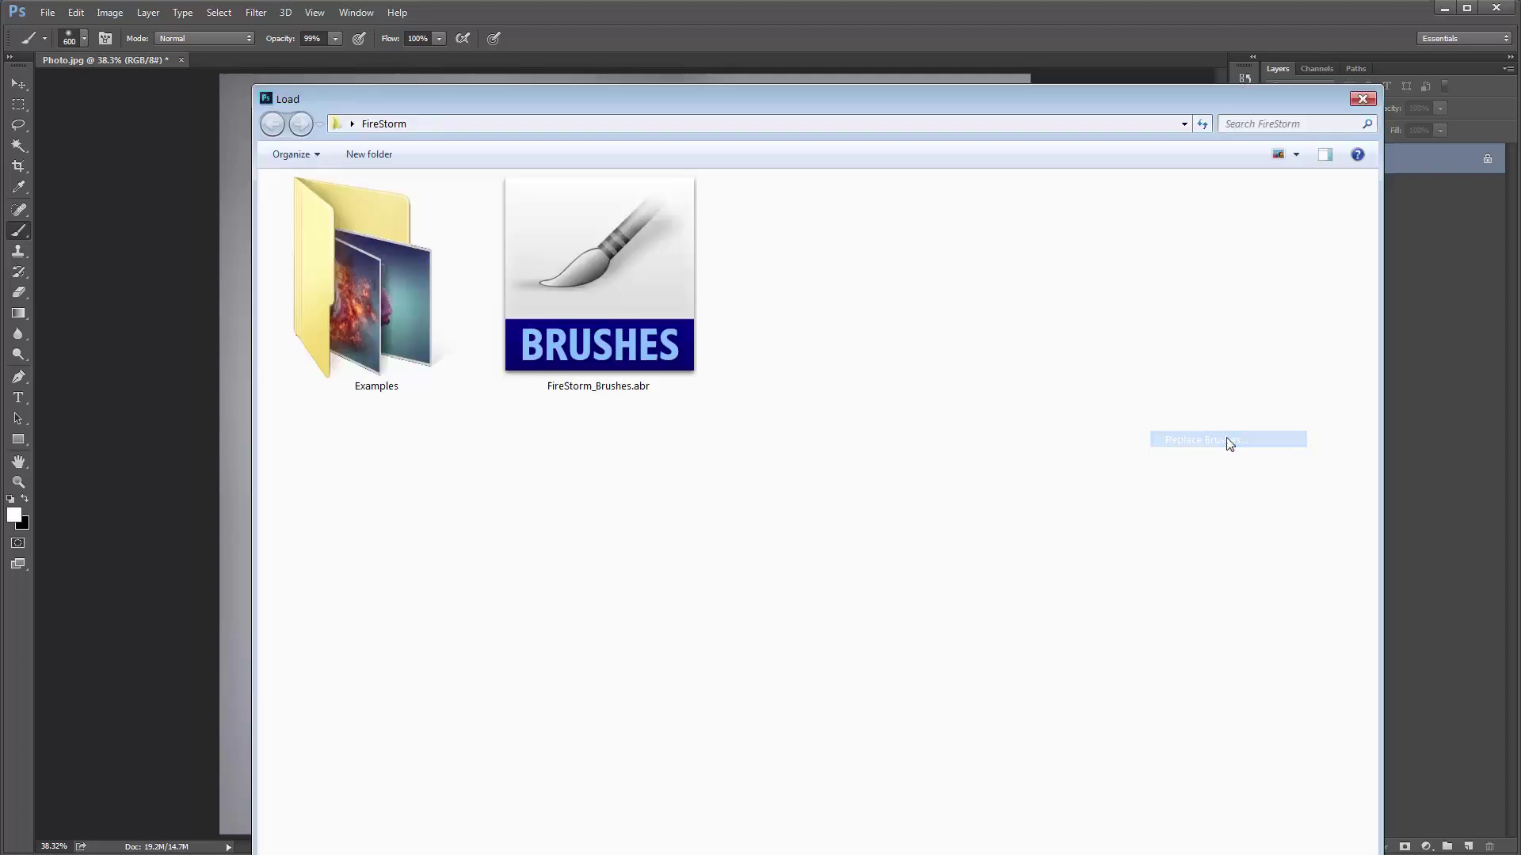
double_click(567, 277)
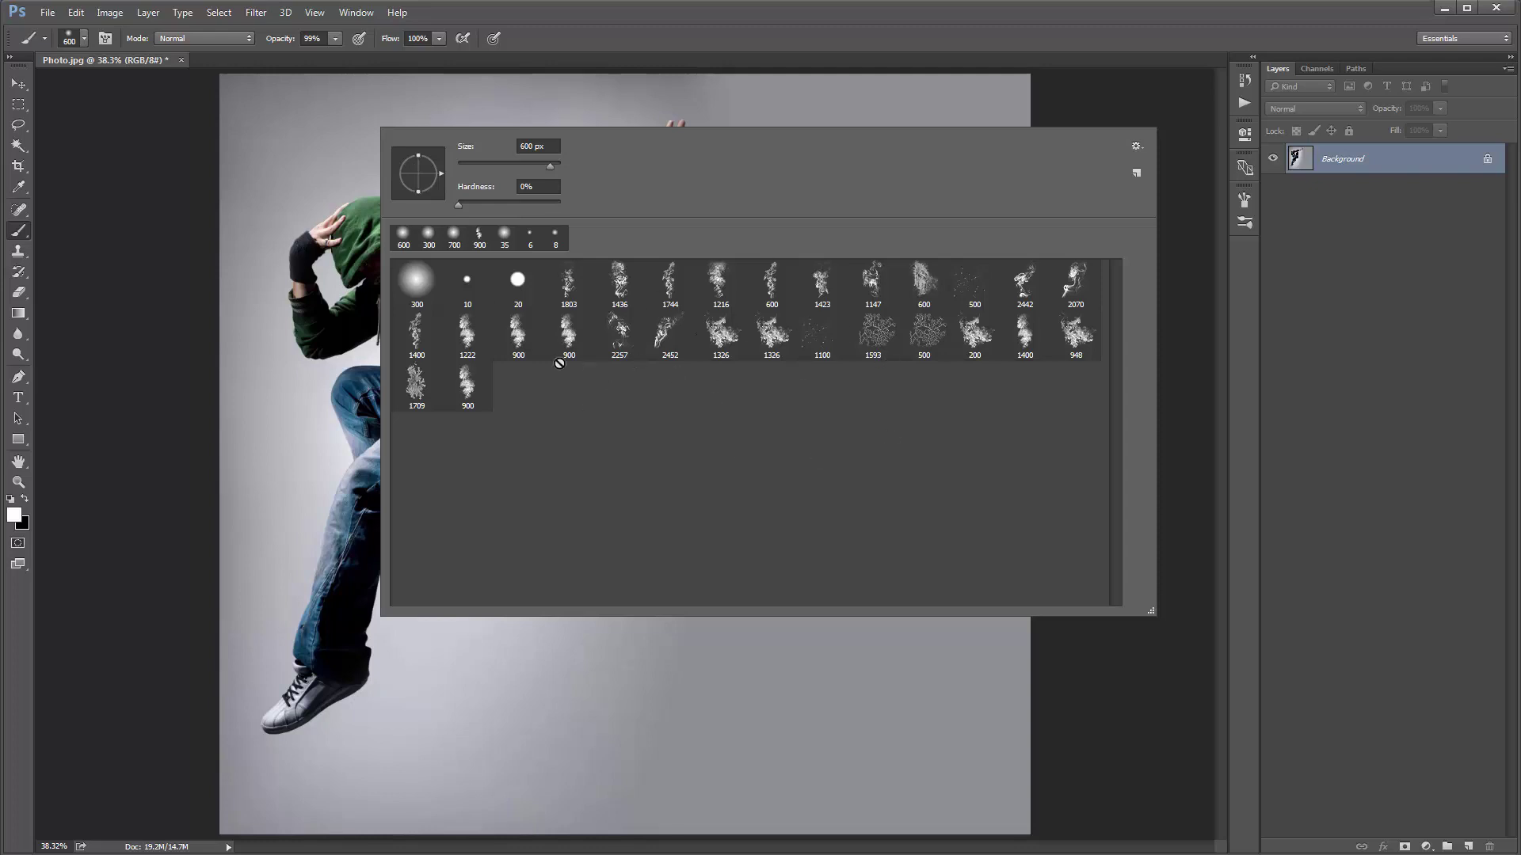
Choose the soft round 300 px brush preset and reduce its size to 40 px.
double_click(417, 286)
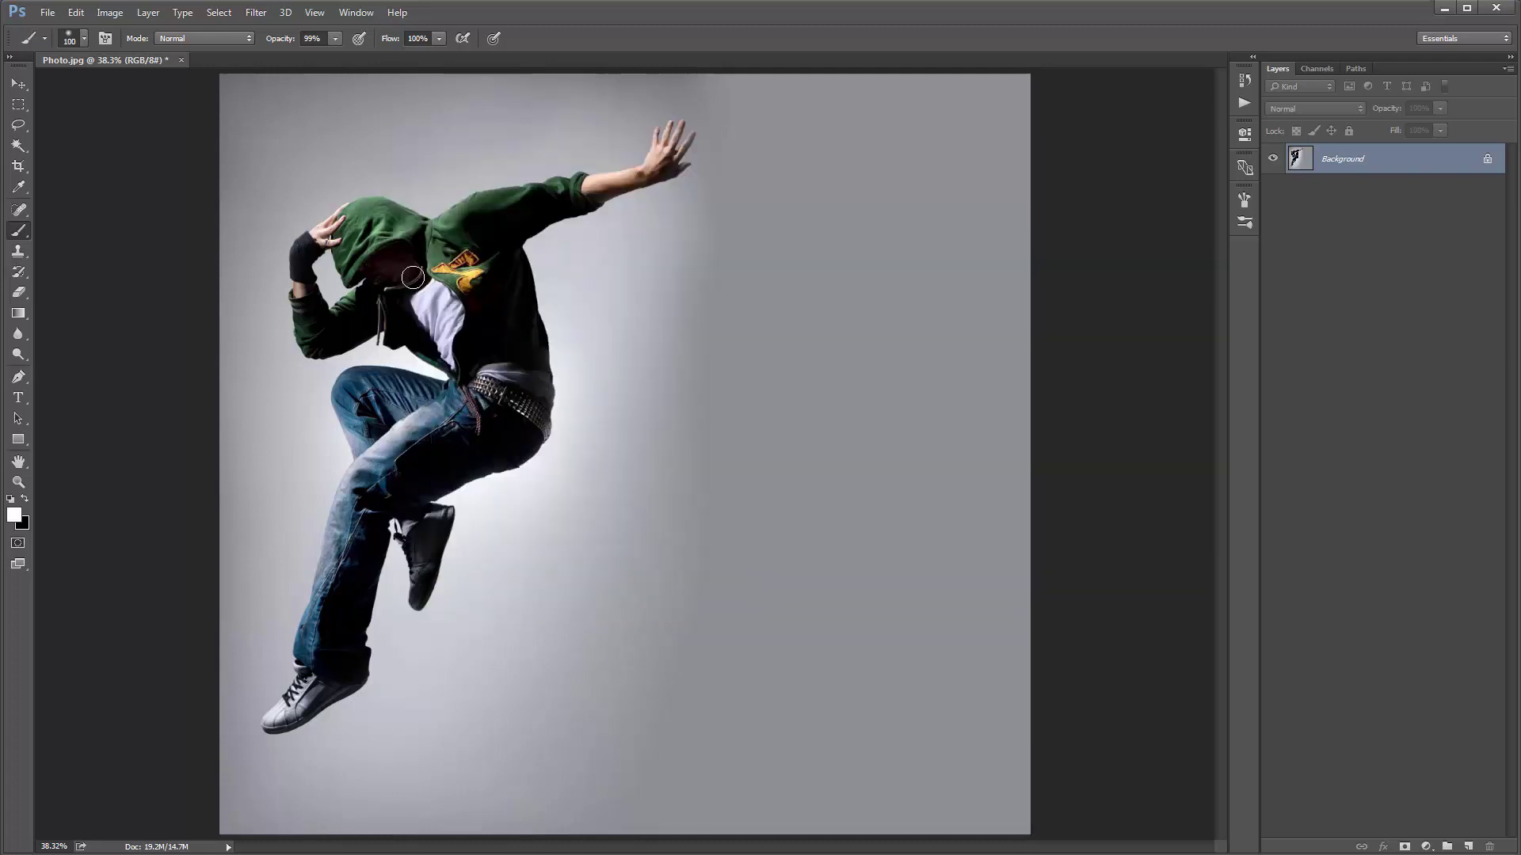
key(bracketleft)
key(bracketleft)
key(bracketleft)
key(bracketleft)
key(bracketleft)
key(bracketleft)
key(bracketleft)
key(bracketleft)
key(bracketleft)
key(bracketleft)
key(bracketleft)
Create a new layer named "brush" above the Background layer.
click(148, 12)
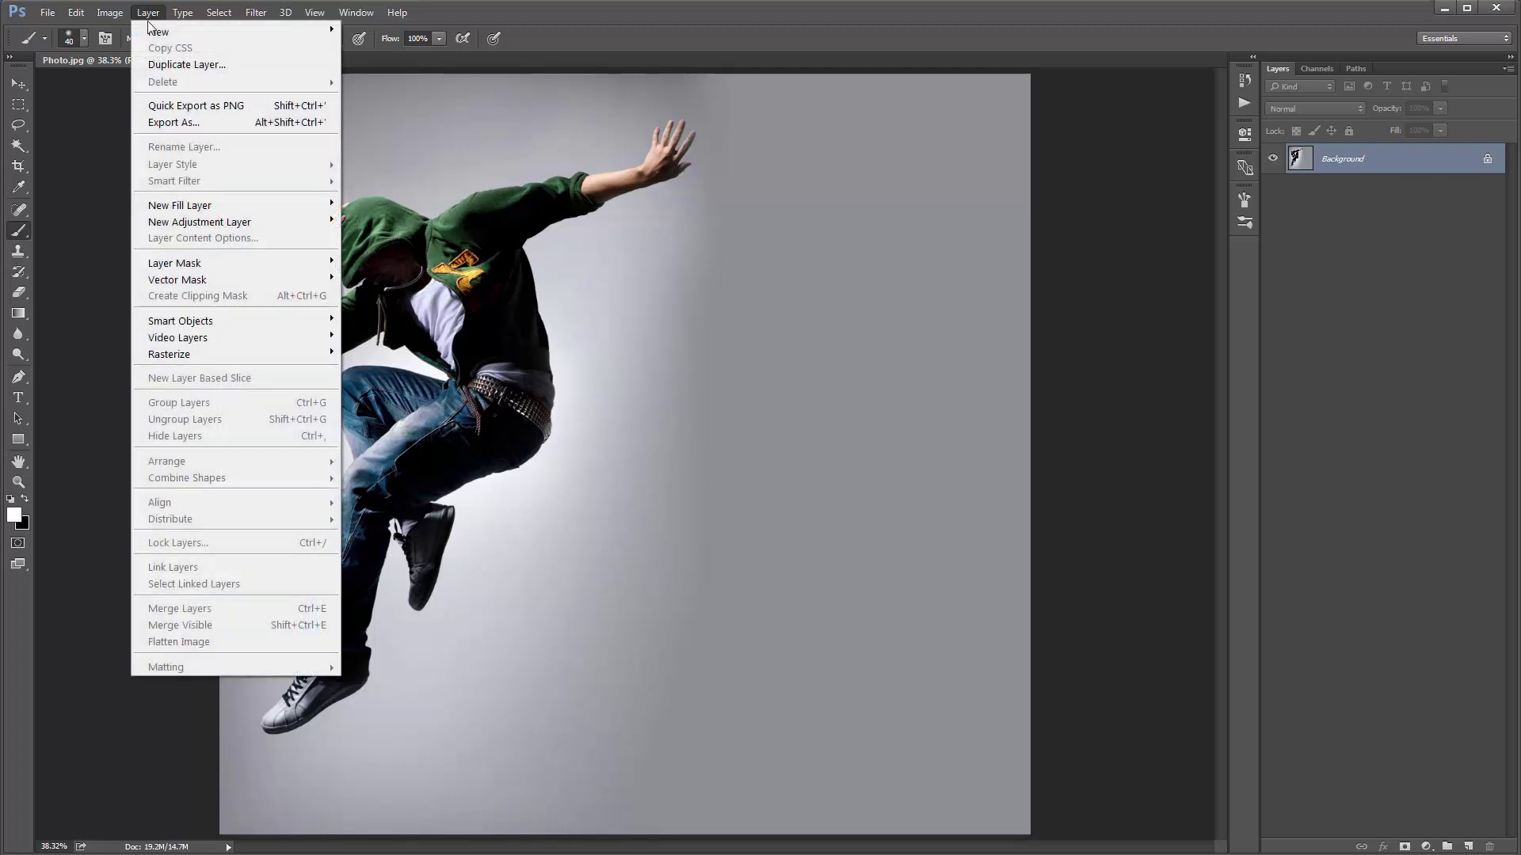
mouse_move(166, 34)
click(424, 36)
drag(771, 158, 690, 156)
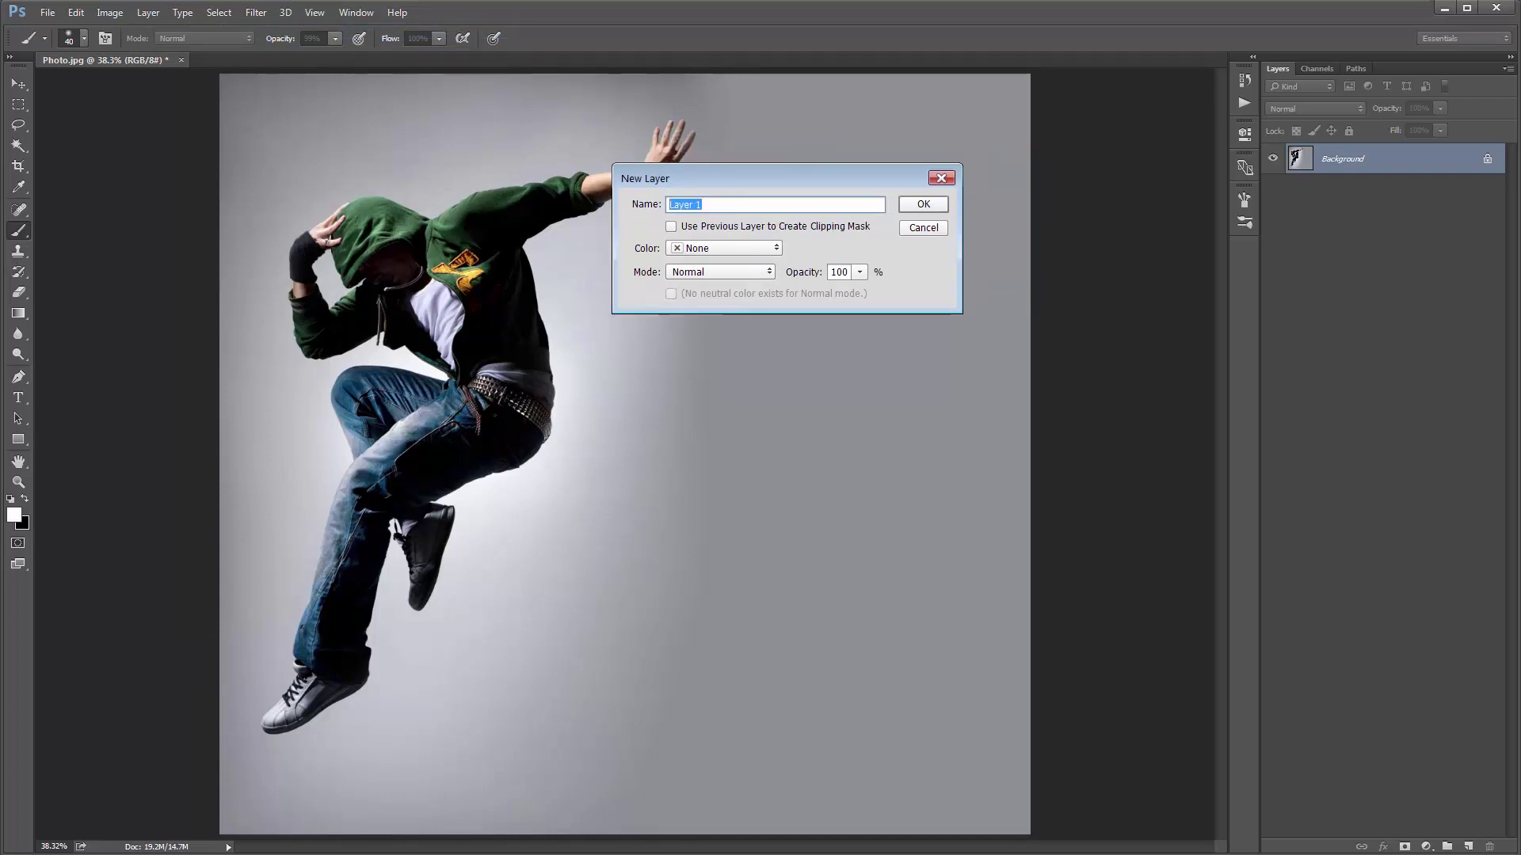
text(brush)
key(ctrl+a)
click(927, 203)
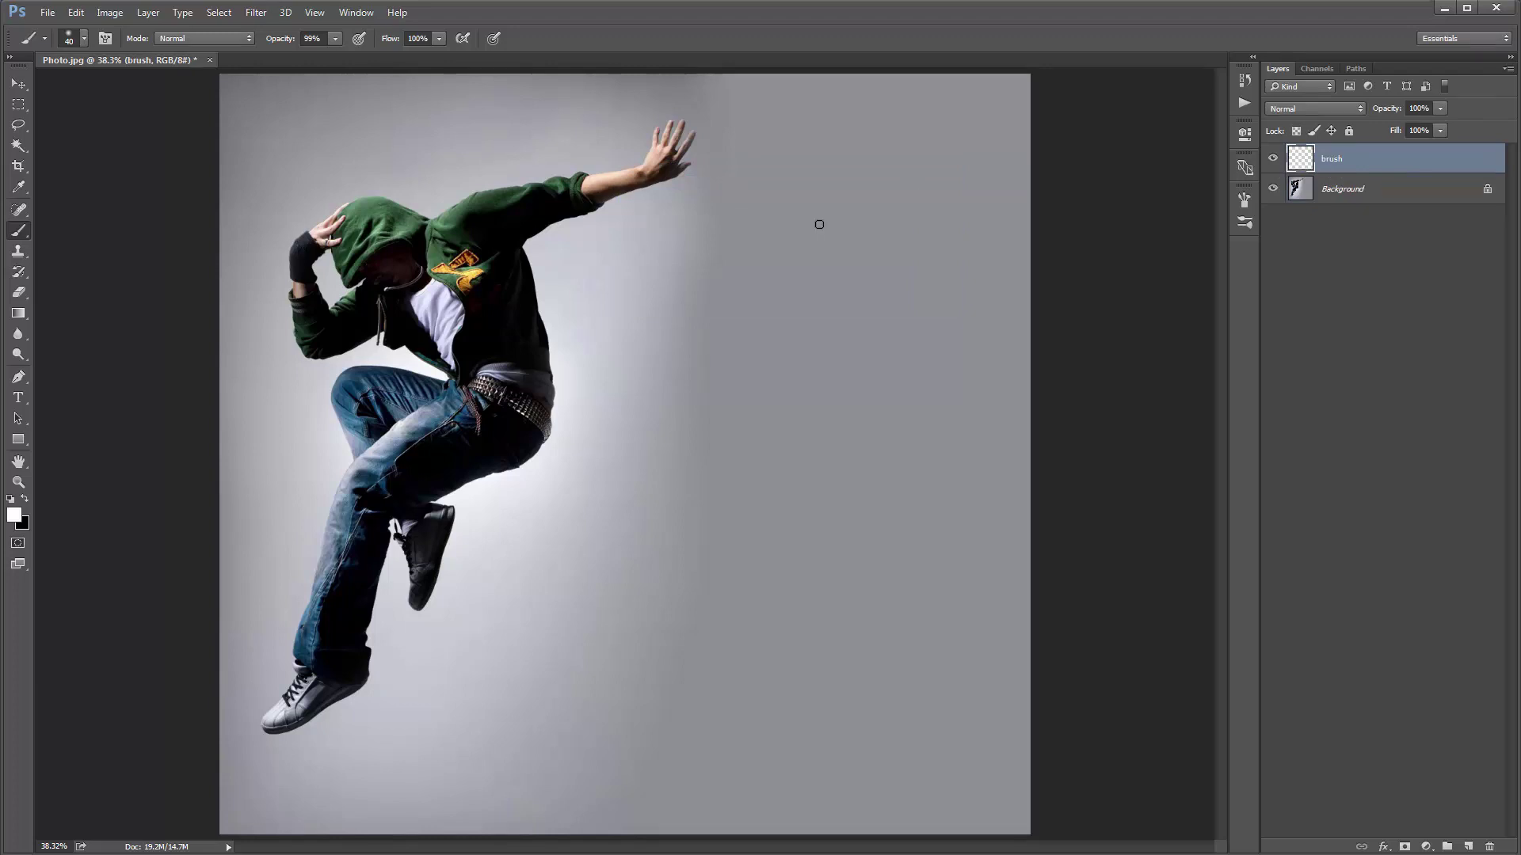
Using the soft round 300 preset reduced to 35 px, paint white along the outstretched arm's underside and down the back to the waist.
right_click(590, 270)
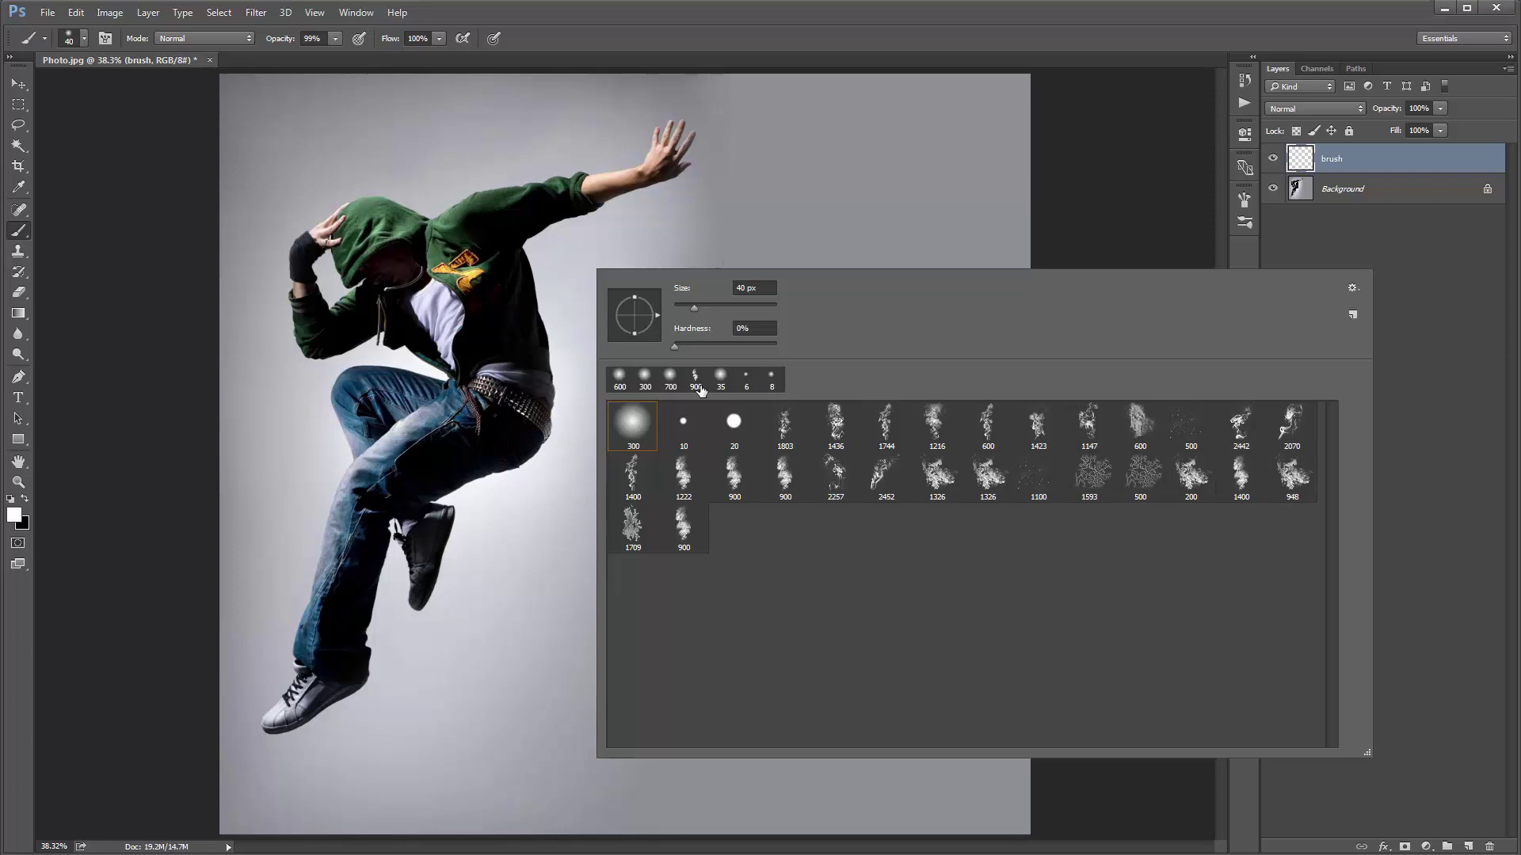
double_click(643, 427)
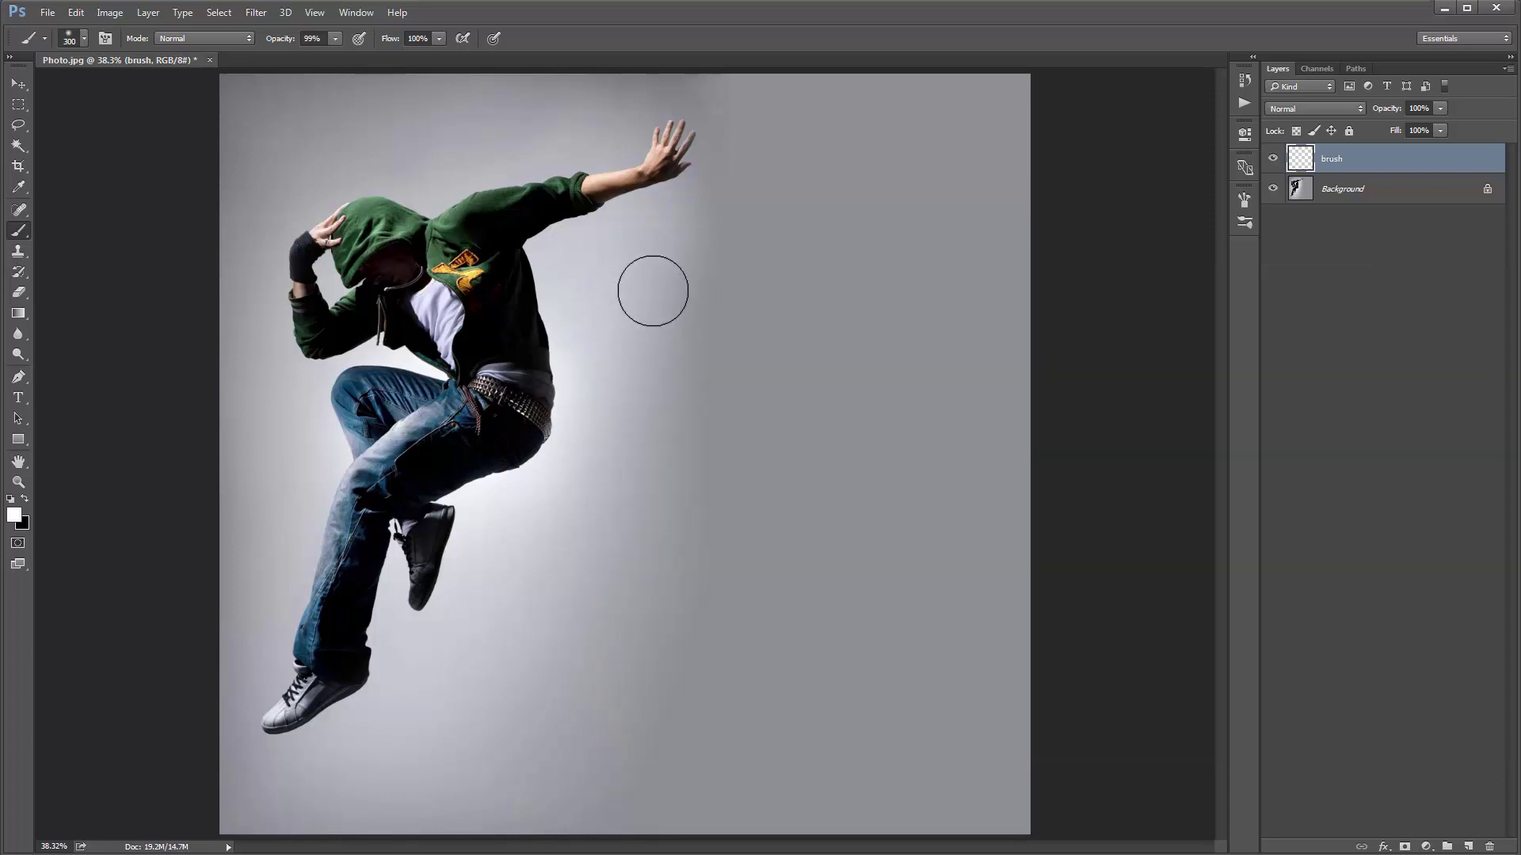
key(bracketleft)
key(bracketleft)
key(bracketleft)
key(bracketleft)
key(bracketleft)
key(bracketleft)
key(bracketleft)
key(bracketleft)
key(bracketleft)
key(bracketleft)
key(bracketleft)
key(bracketleft)
key(bracketleft)
key(bracketleft)
mouse_move(669, 166)
mouse_down()
mouse_move(552, 212)
mouse_move(509, 269)
mouse_move(537, 356)
mouse_up()
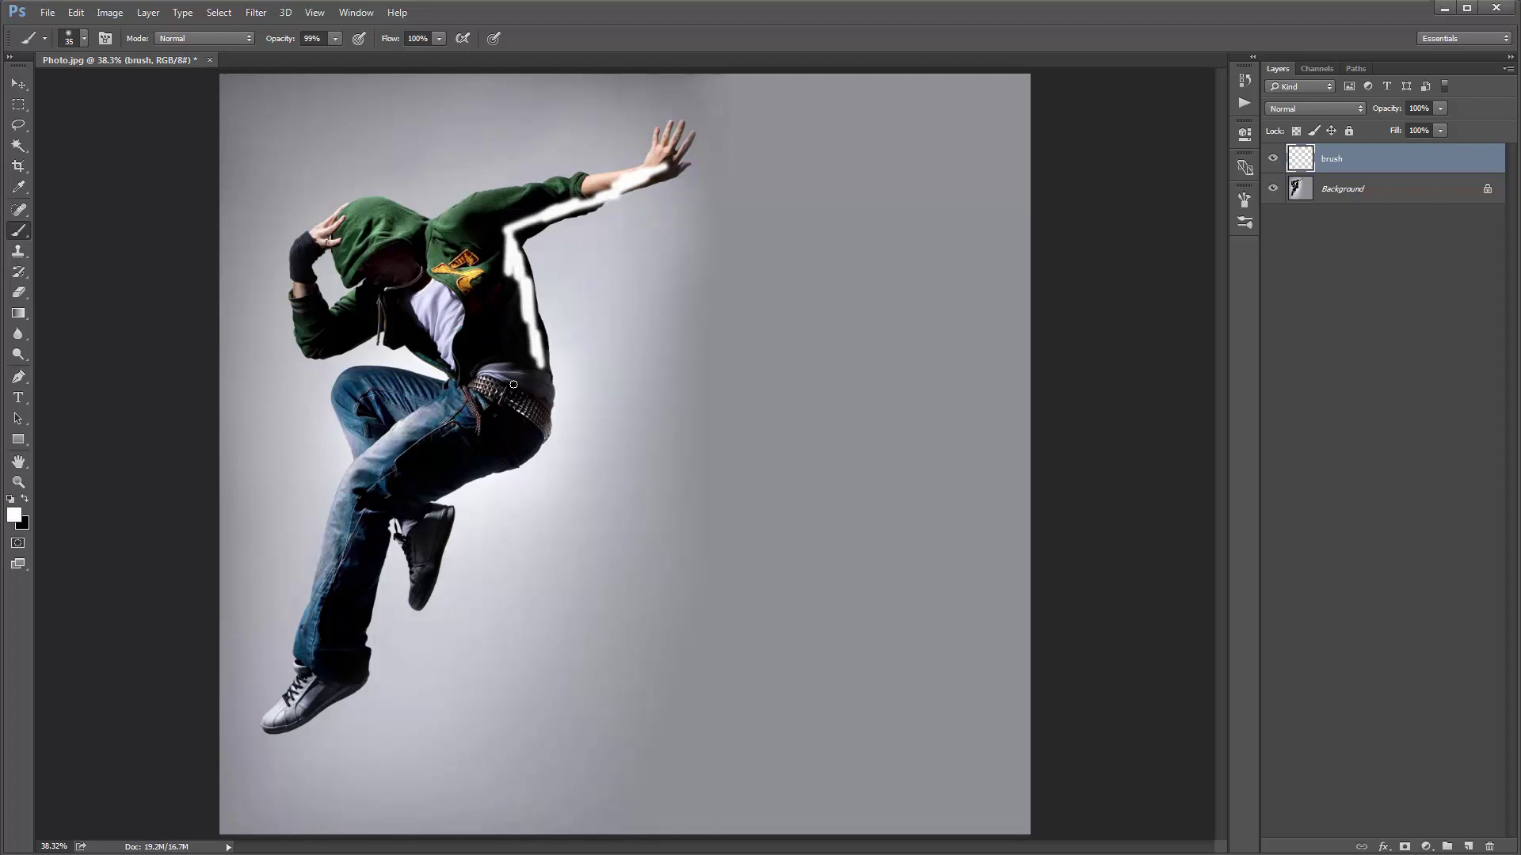
Try a wide stroke down the torso with a much larger brush, and undo it.
key(bracketright)
key(bracketright)
key(bracketright)
key(bracketright)
key(bracketright)
key(bracketright)
key(bracketright)
key(bracketright)
key(bracketright)
key(bracketright)
key(bracketleft)
key(bracketleft)
mouse_move(443, 230)
mouse_down()
mouse_move(459, 405)
mouse_move(446, 275)
mouse_move(473, 297)
mouse_move(465, 433)
mouse_move(413, 453)
mouse_move(485, 350)
mouse_up()
key(ctrl+z)
Try thin strokes on the torso with the brush reduced to 5 px, and undo them.
key(bracketleft)
key(bracketleft)
key(bracketleft)
key(bracketleft)
key(bracketleft)
key(bracketleft)
key(bracketleft)
key(bracketleft)
key(bracketleft)
key(bracketleft)
key(bracketleft)
mouse_move(489, 293)
mouse_down()
mouse_move(485, 364)
mouse_move(497, 309)
mouse_move(508, 349)
mouse_move(483, 387)
mouse_up()
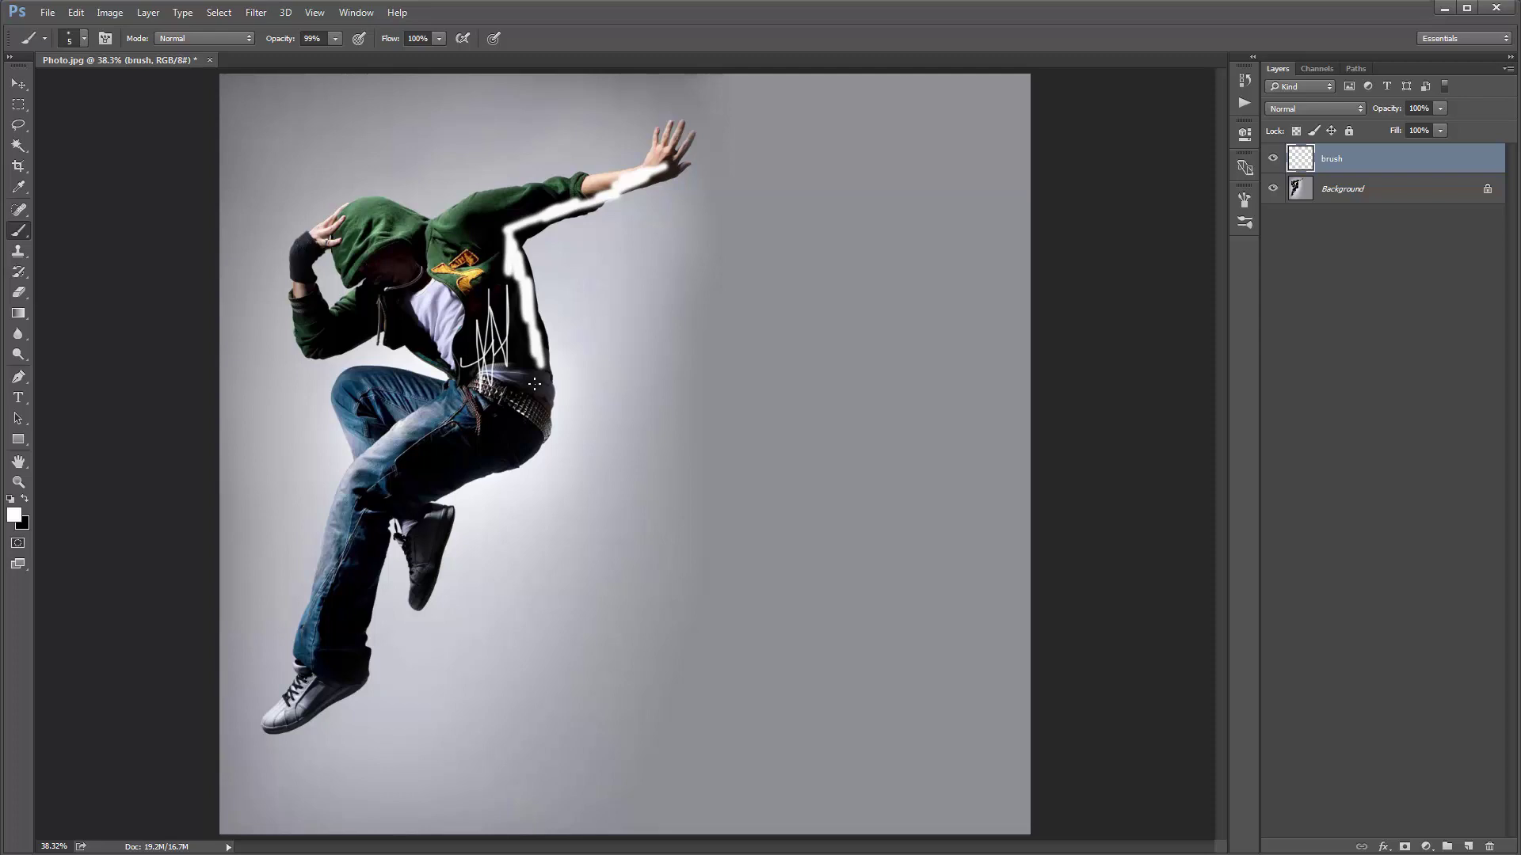
key(ctrl+z)
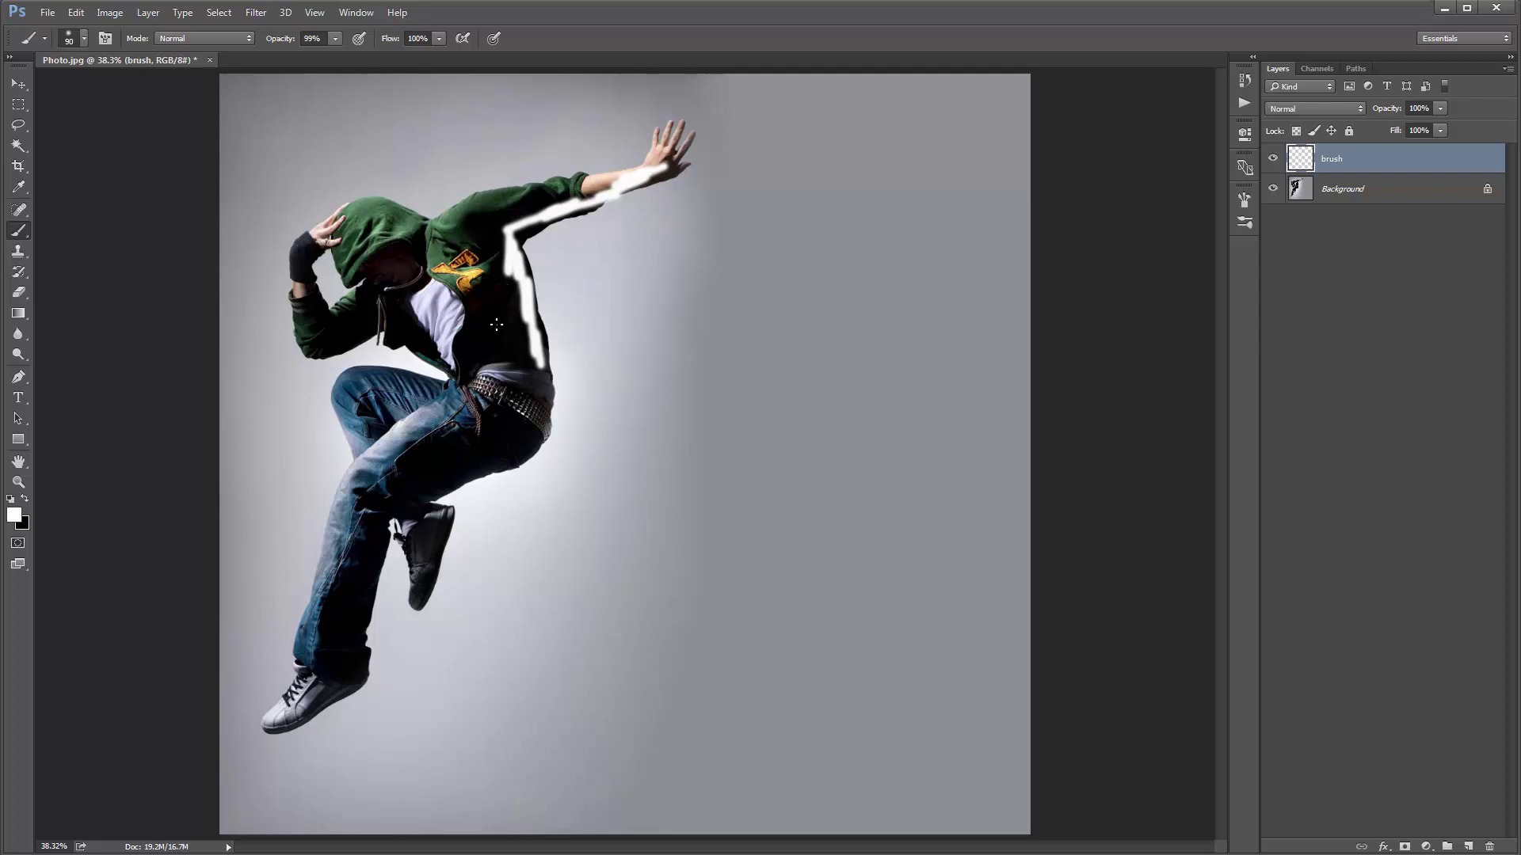
Return the brush to a medium size and paint white from the waist around the hip, along the thigh's underside and down the rear shoe.
key(bracketright)
key(bracketright)
key(bracketleft)
key(bracketleft)
key(bracketleft)
key(bracketleft)
key(bracketleft)
mouse_move(541, 363)
mouse_down()
mouse_move(524, 448)
mouse_move(413, 497)
mouse_move(431, 533)
mouse_move(441, 514)
mouse_move(416, 607)
mouse_up()
Try a medium-width white stroke down the front of the jacket, and undo it.
key(bracketleft)
key(bracketright)
key(bracketright)
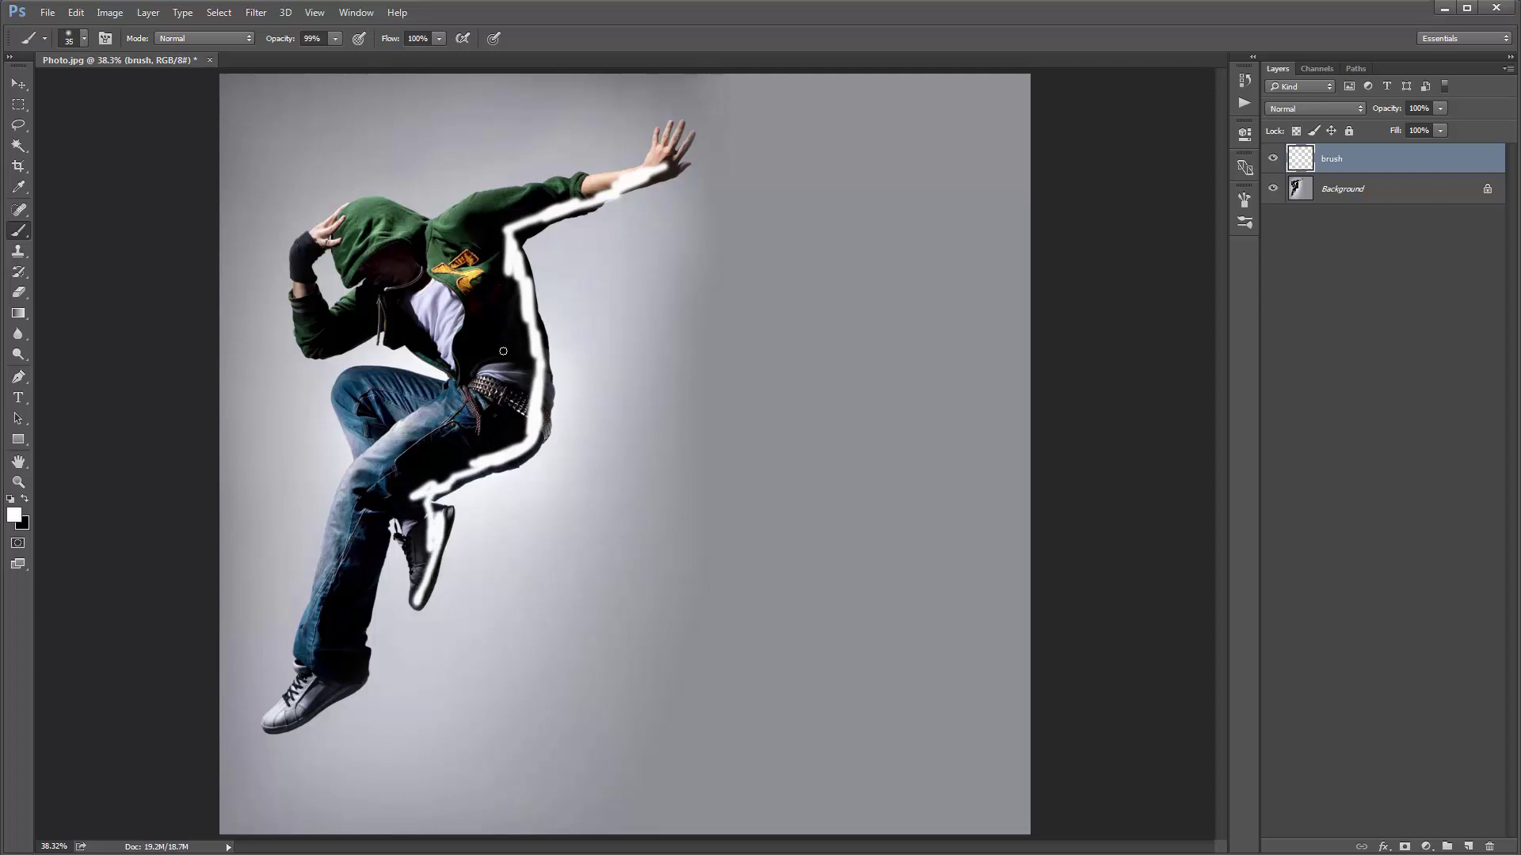
drag(480, 243, 483, 357)
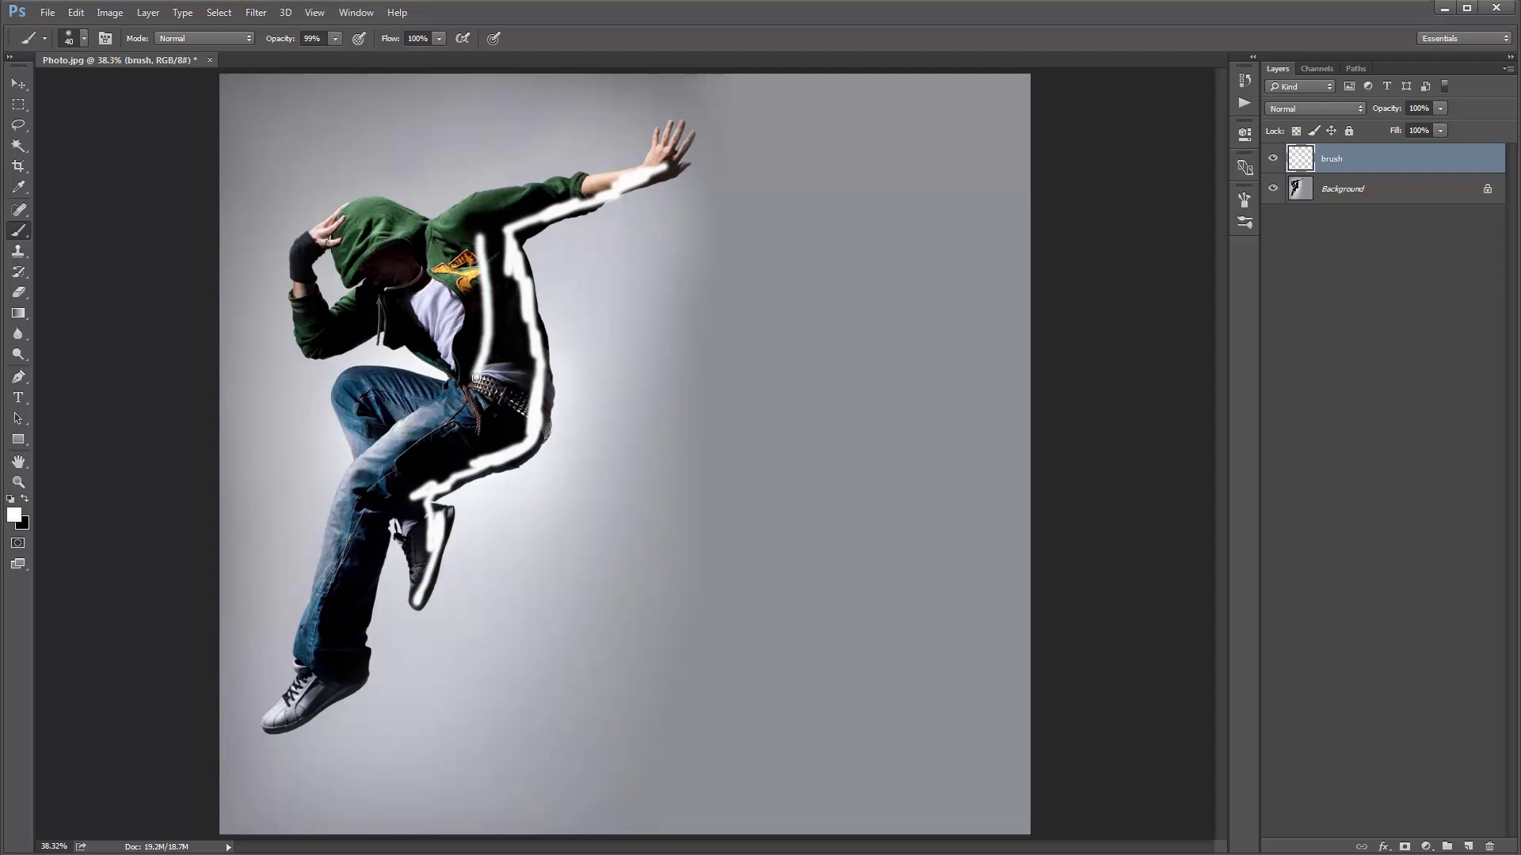
key(ctrl+z)
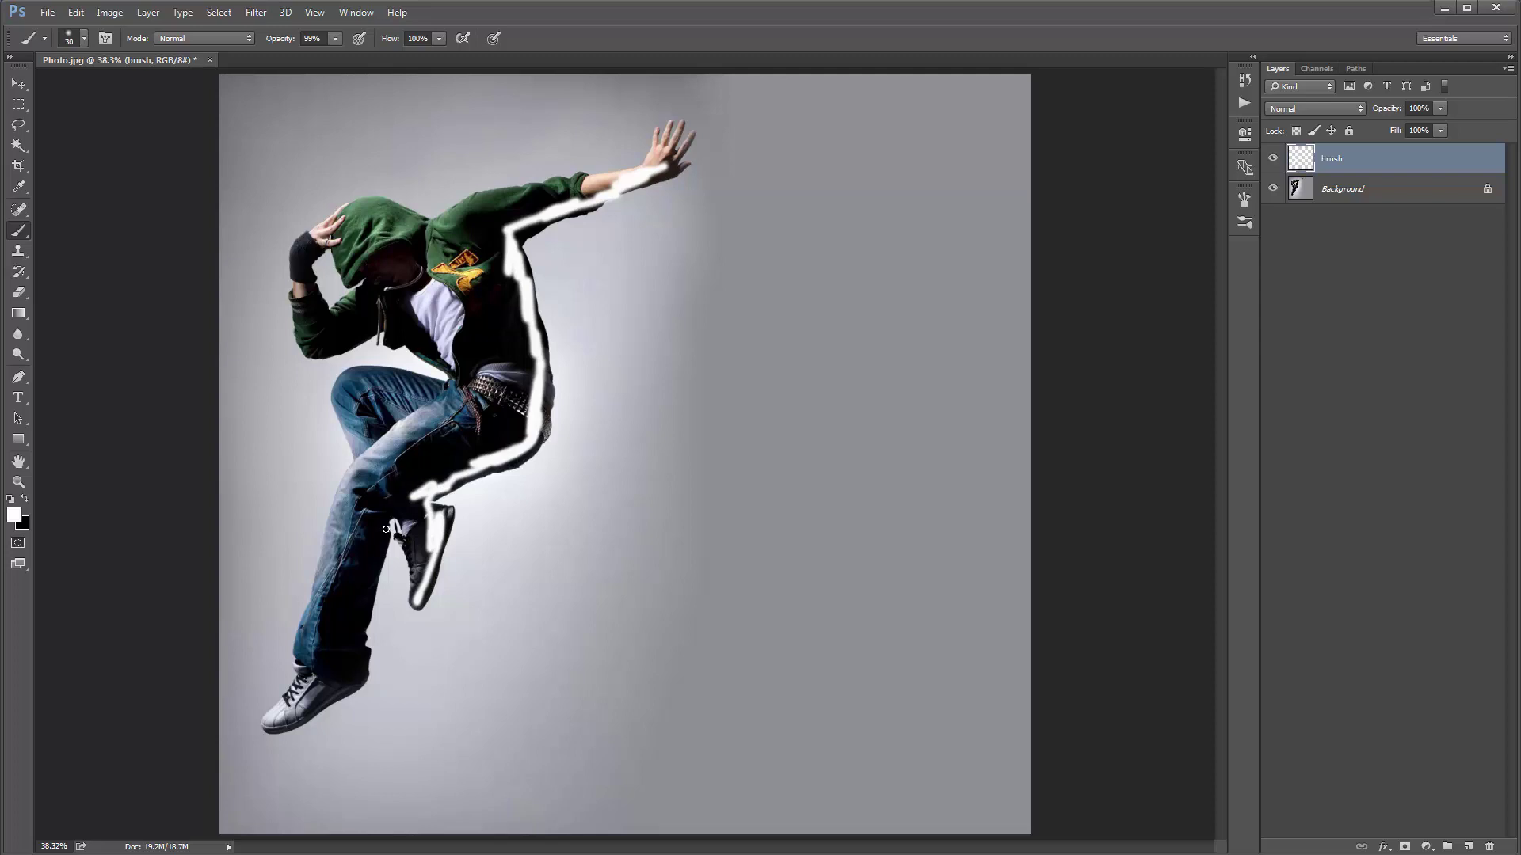
Paint white down the back of the extended leg and along its shoe, and switch to the Move tool.
mouse_move(383, 526)
mouse_down()
mouse_move(353, 619)
mouse_move(365, 652)
mouse_move(345, 685)
mouse_move(273, 725)
mouse_up()
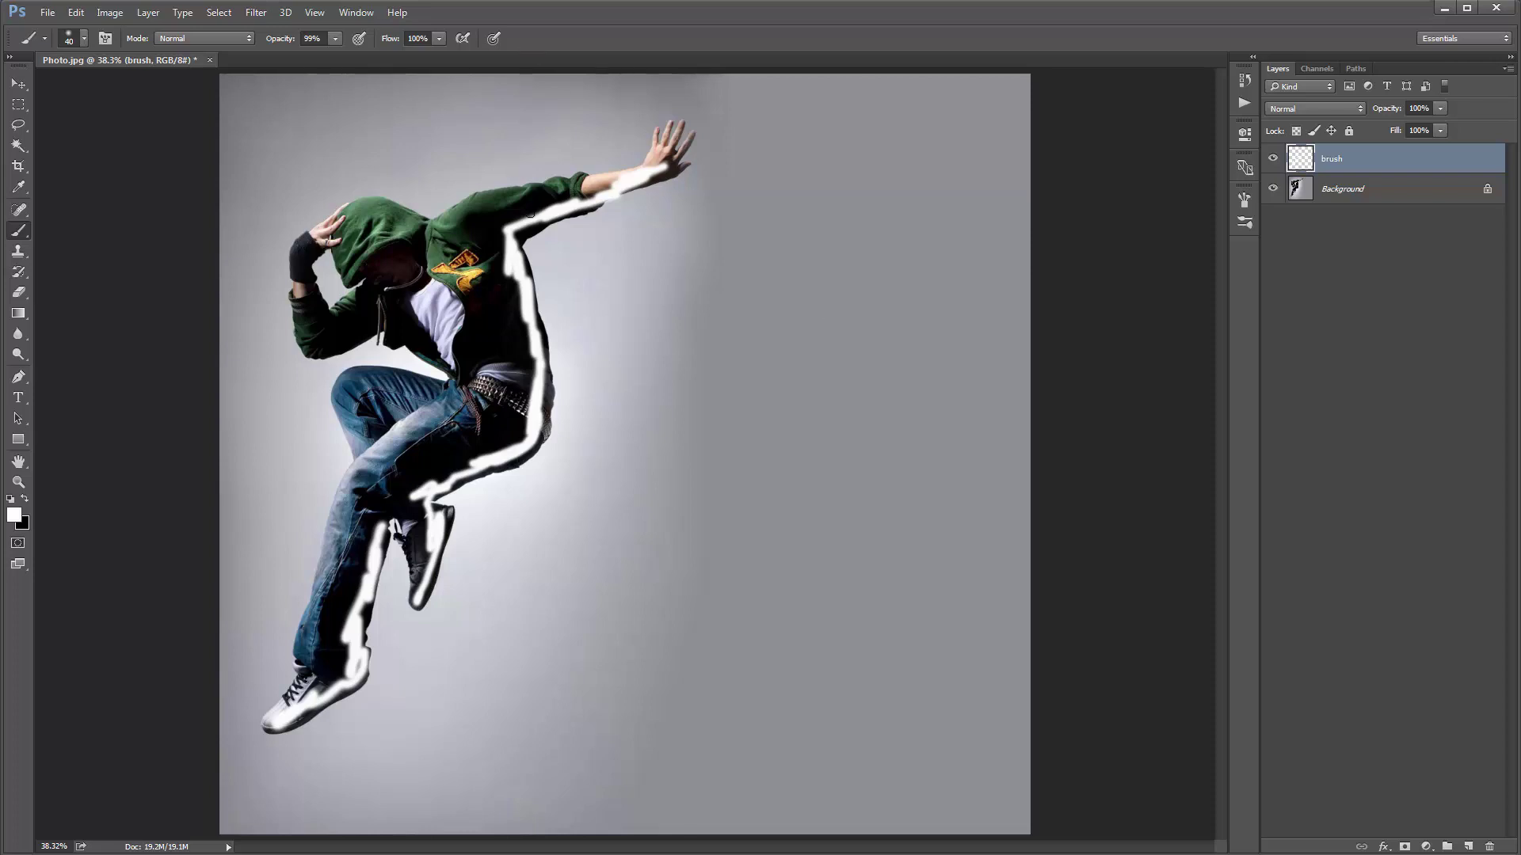
key(v)
Delete the existing FireStorm set from the actions list.
click(356, 11)
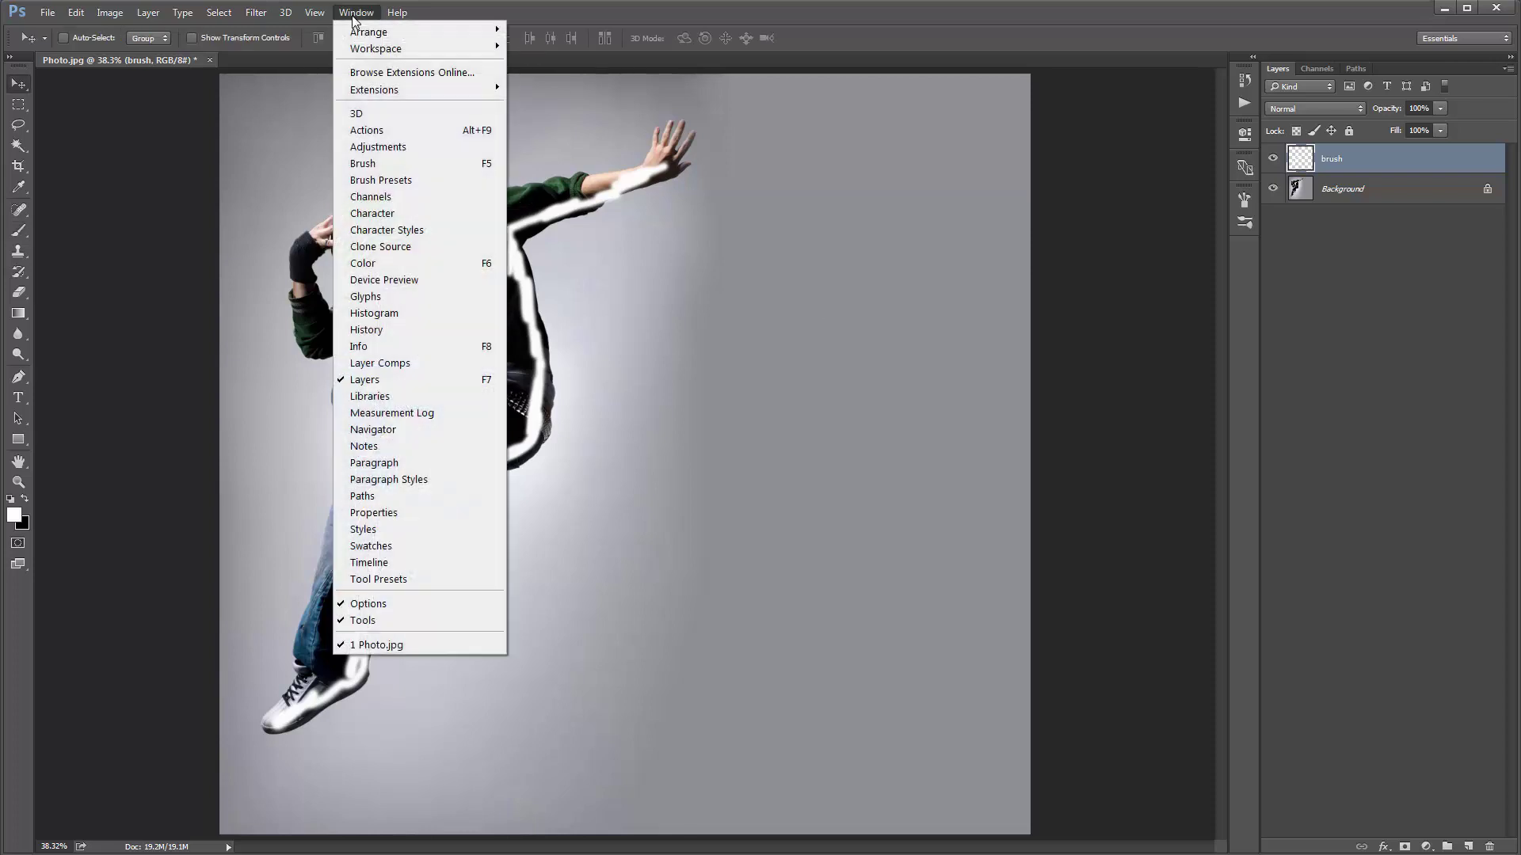
click(407, 122)
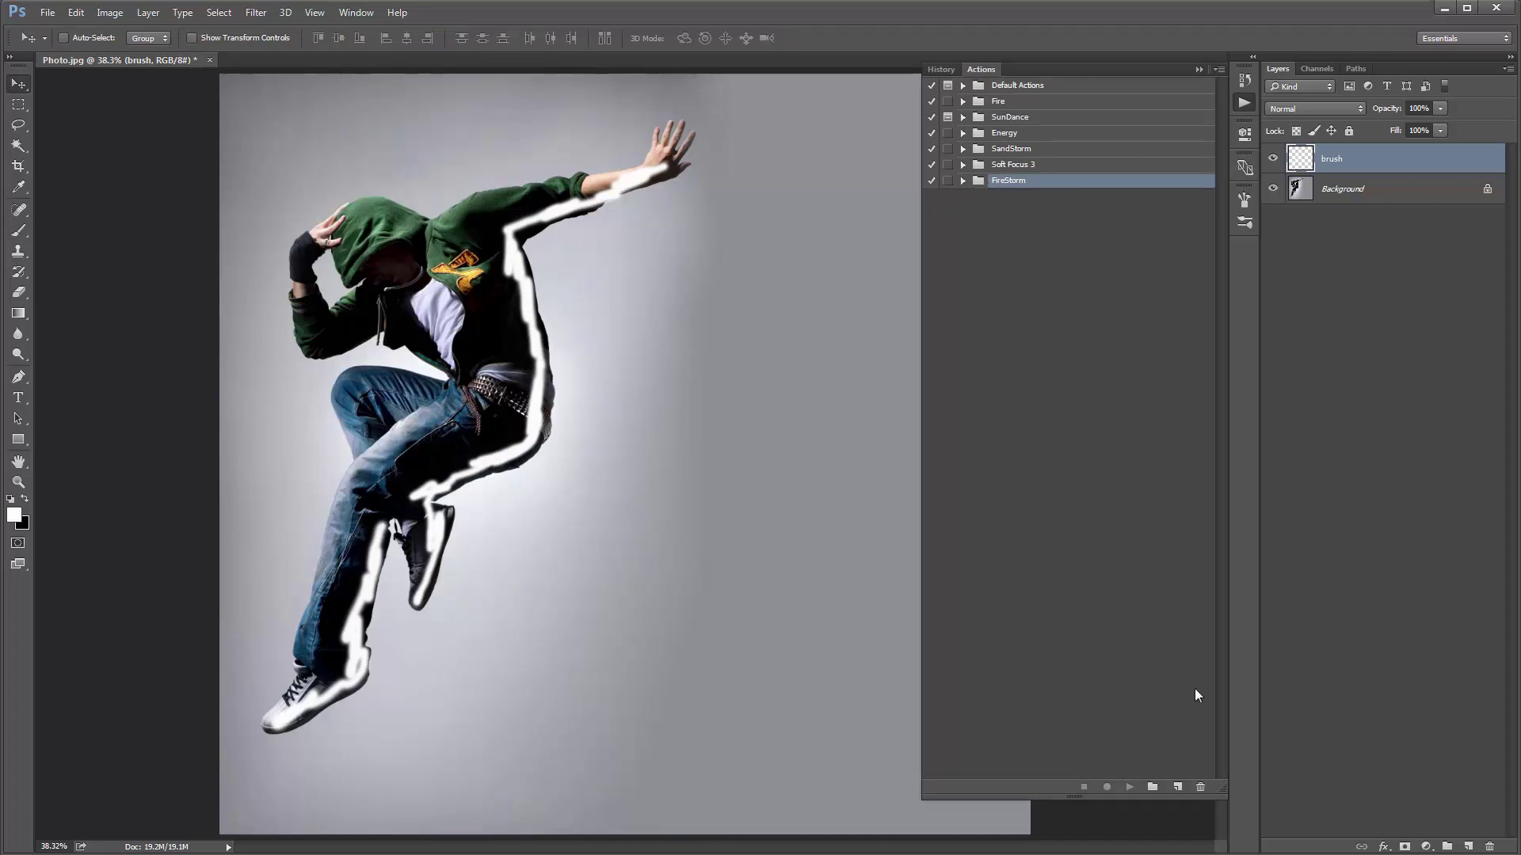
click(1201, 789)
click(960, 342)
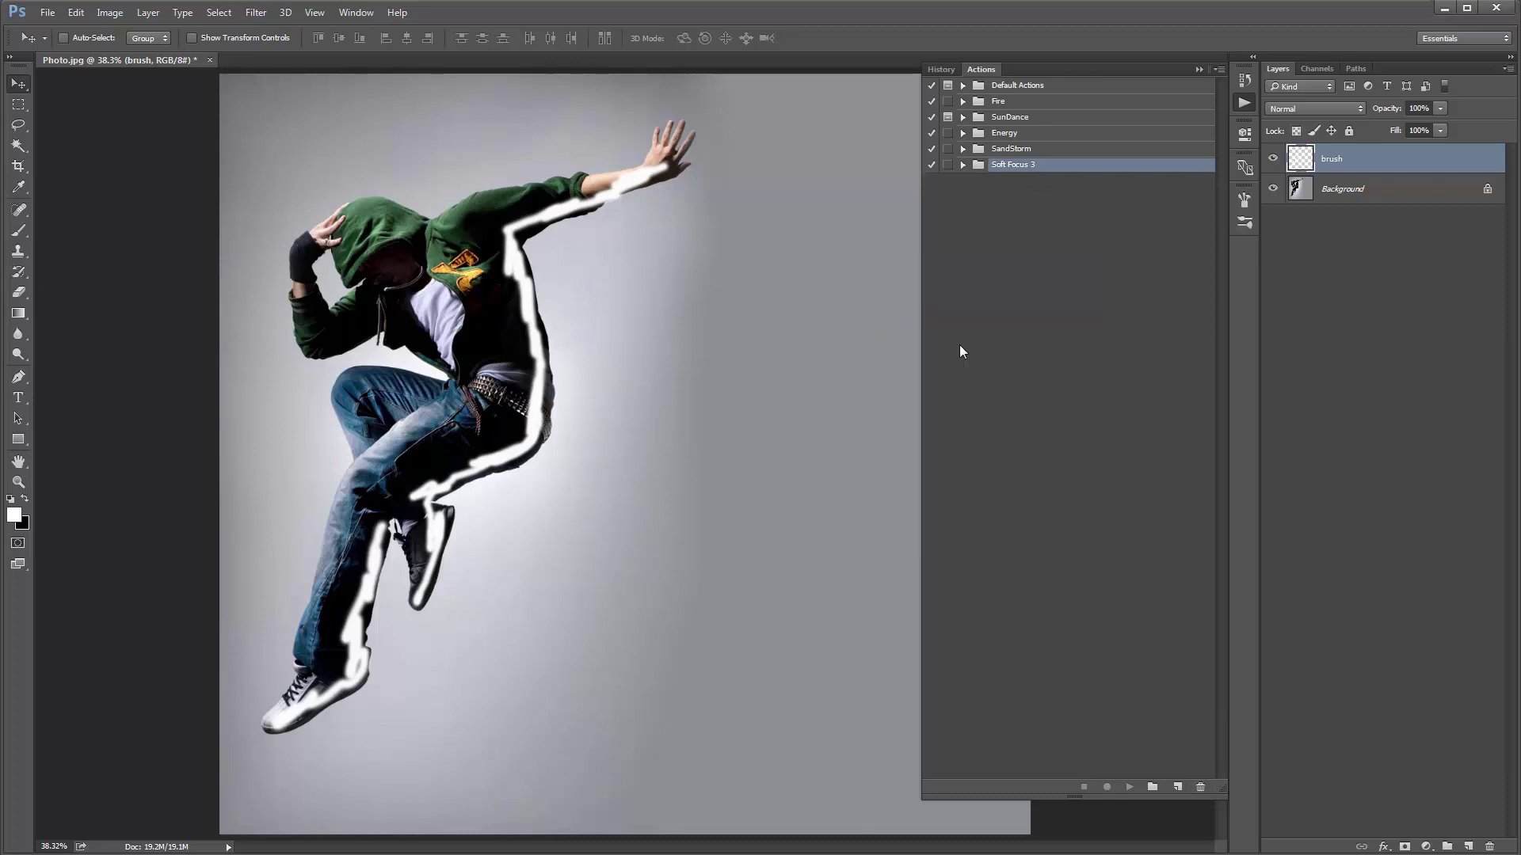
Load the FireStorm.atn action set from the FireStorm folder.
click(1218, 72)
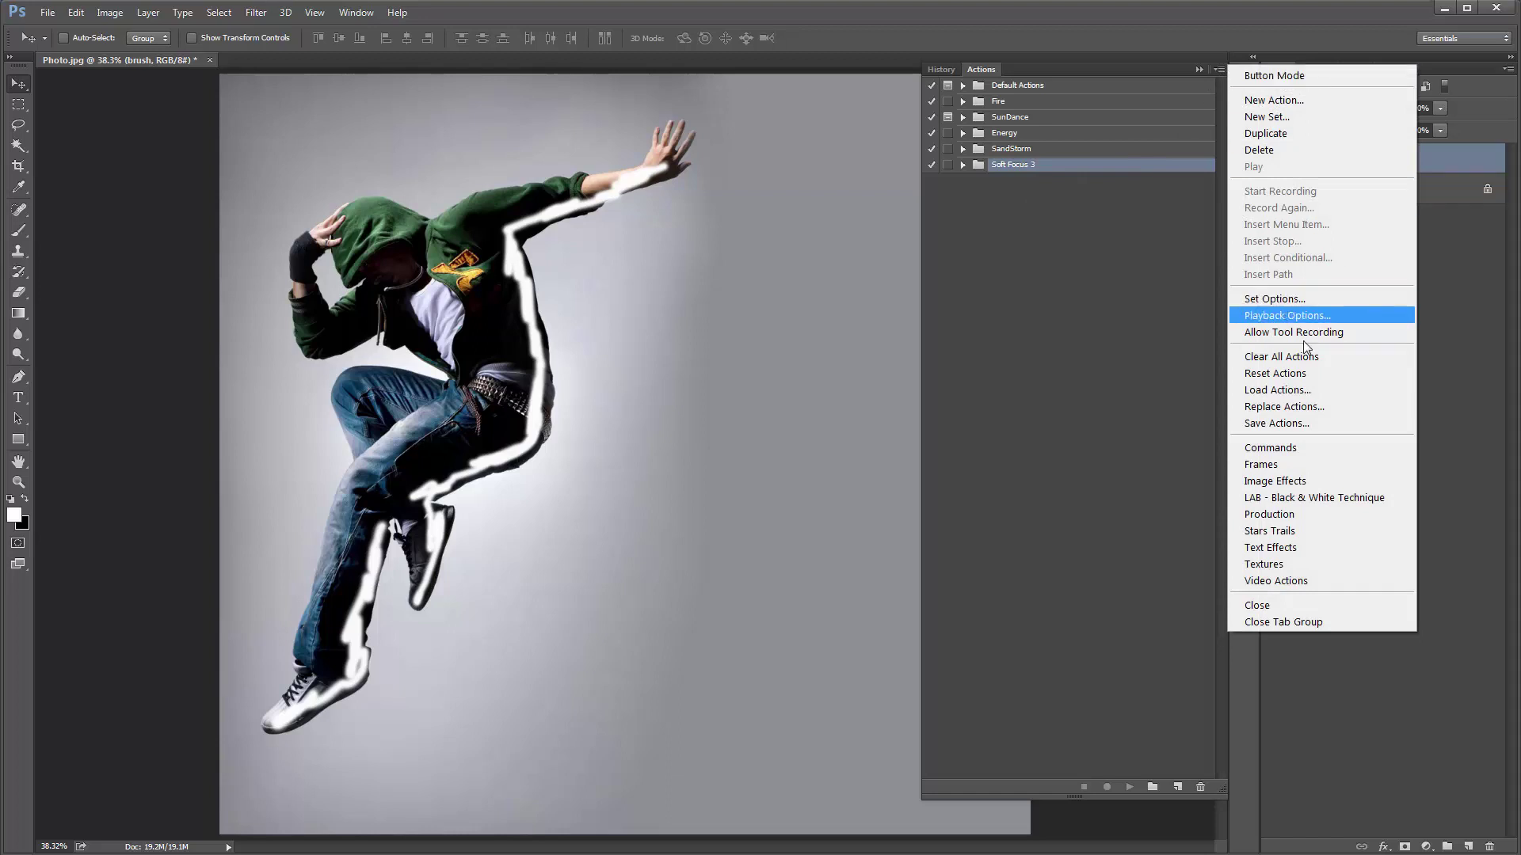
click(1332, 390)
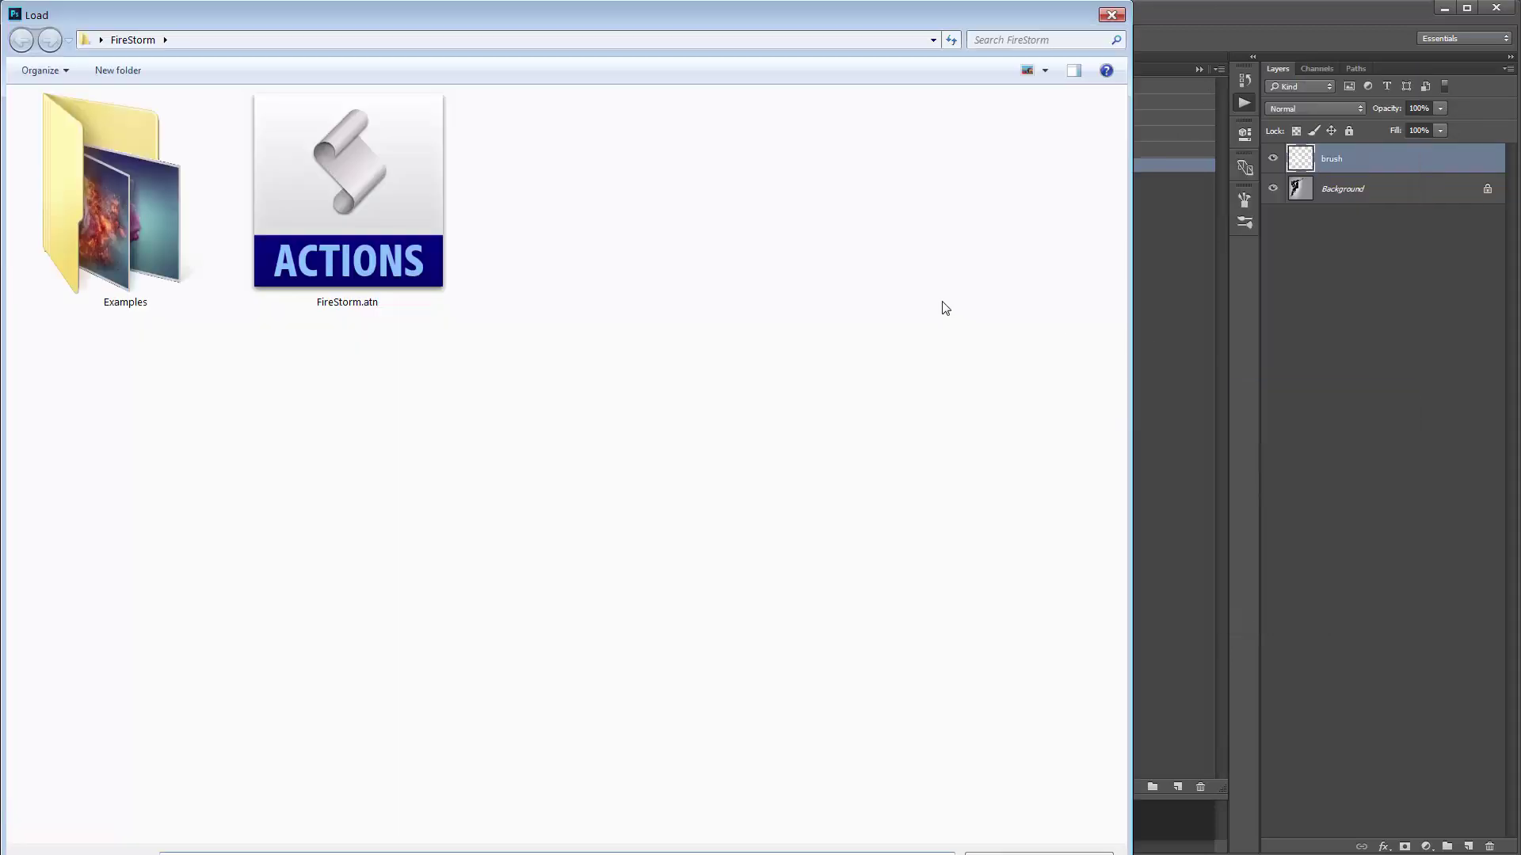
double_click(403, 244)
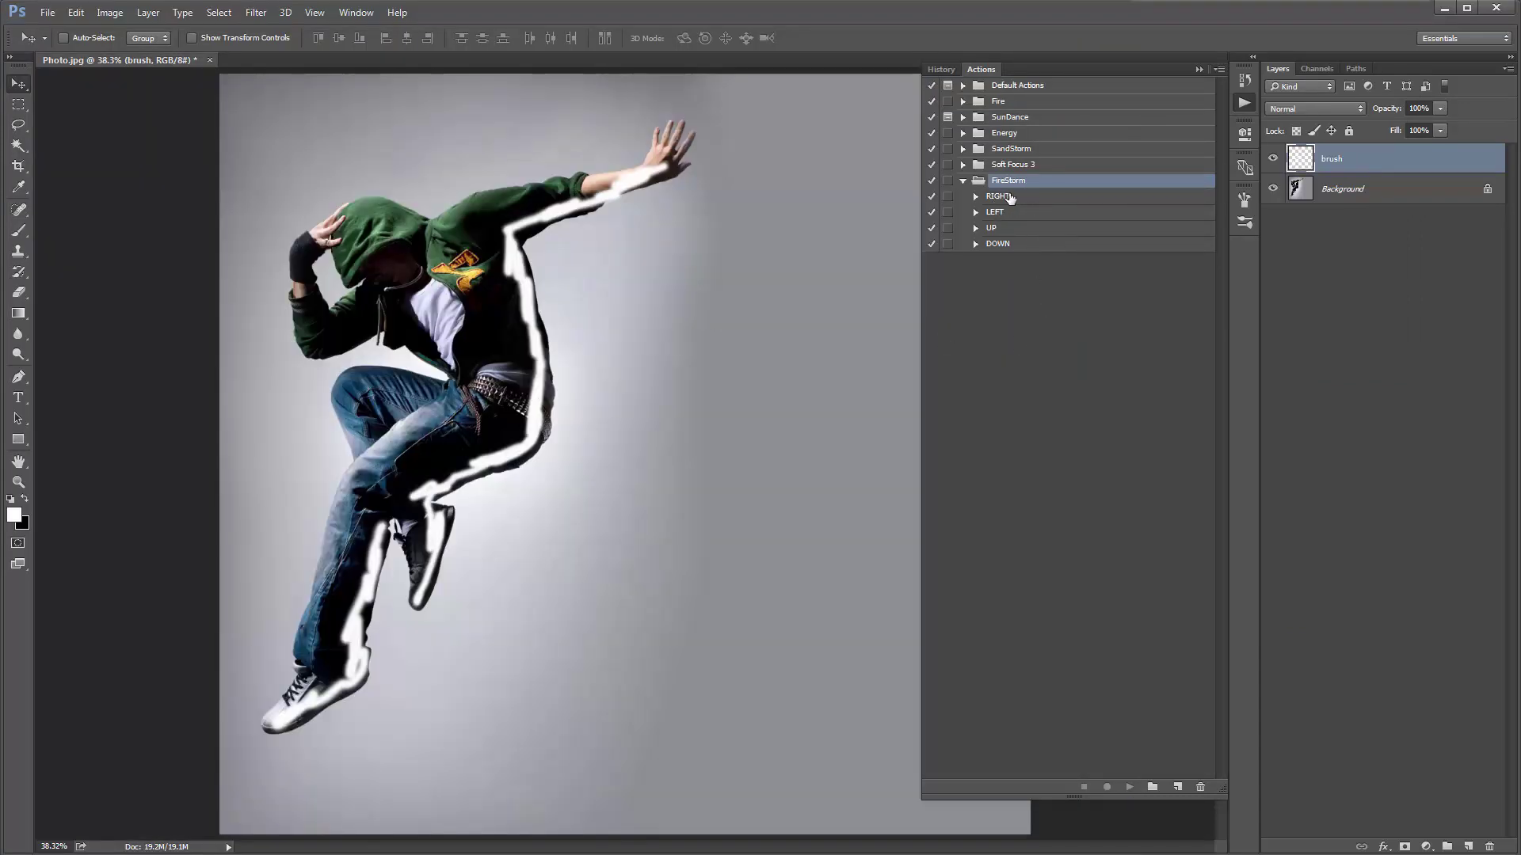
Look through the RIGHT, LEFT, UP and DOWN actions in the FireStorm set.
click(963, 181)
click(963, 182)
click(963, 182)
click(963, 182)
key(Down)
key(Down)
key(Down)
key(Down)
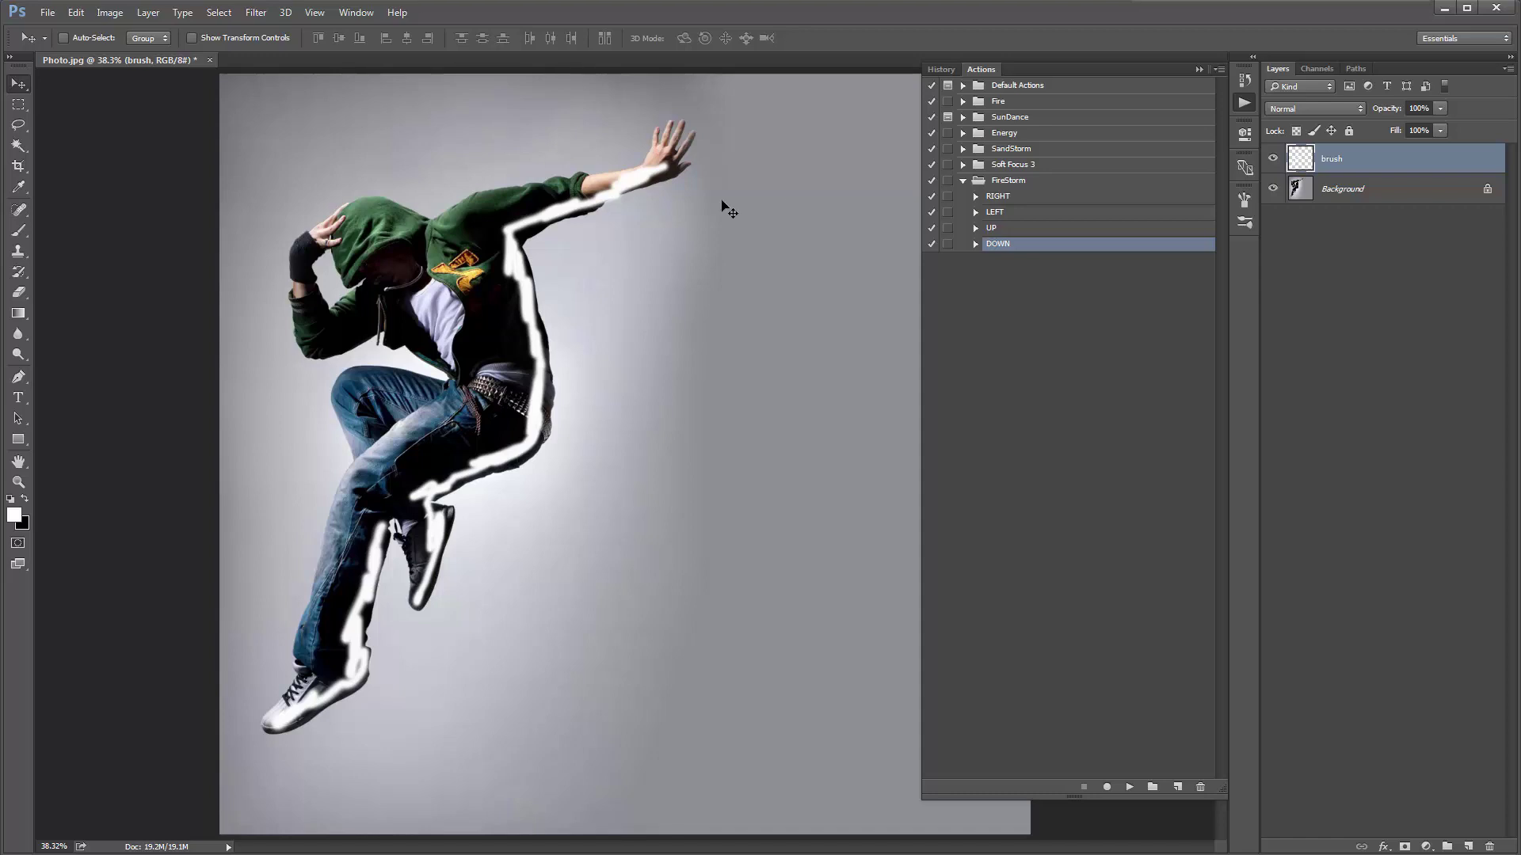
Set the Brush tool's opacity to 100% and return to the Move tool.
key(b)
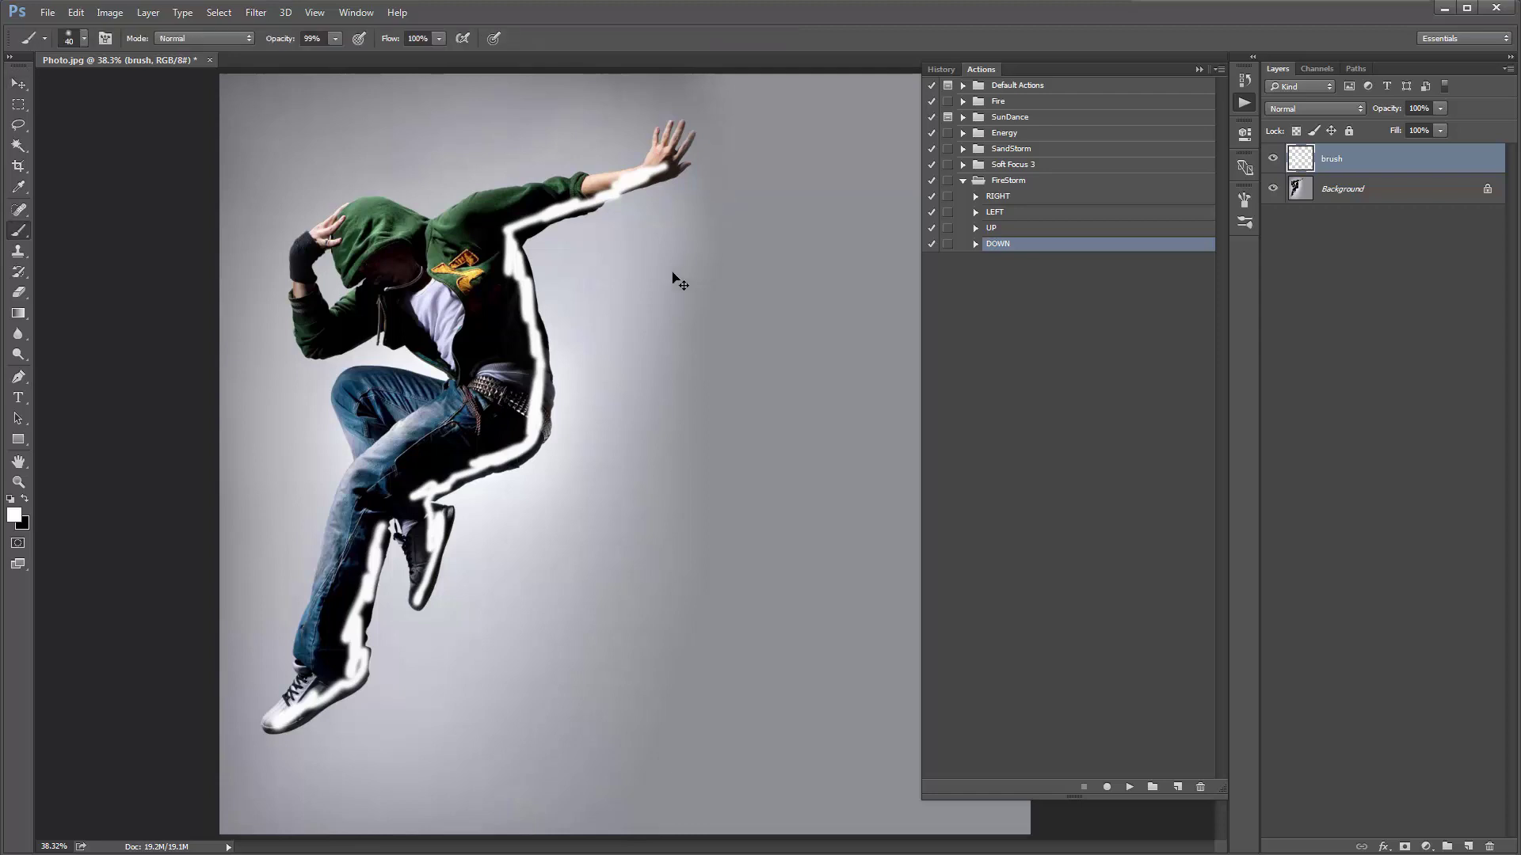
click(335, 39)
drag(335, 55, 318, 59)
drag(295, 59, 284, 59)
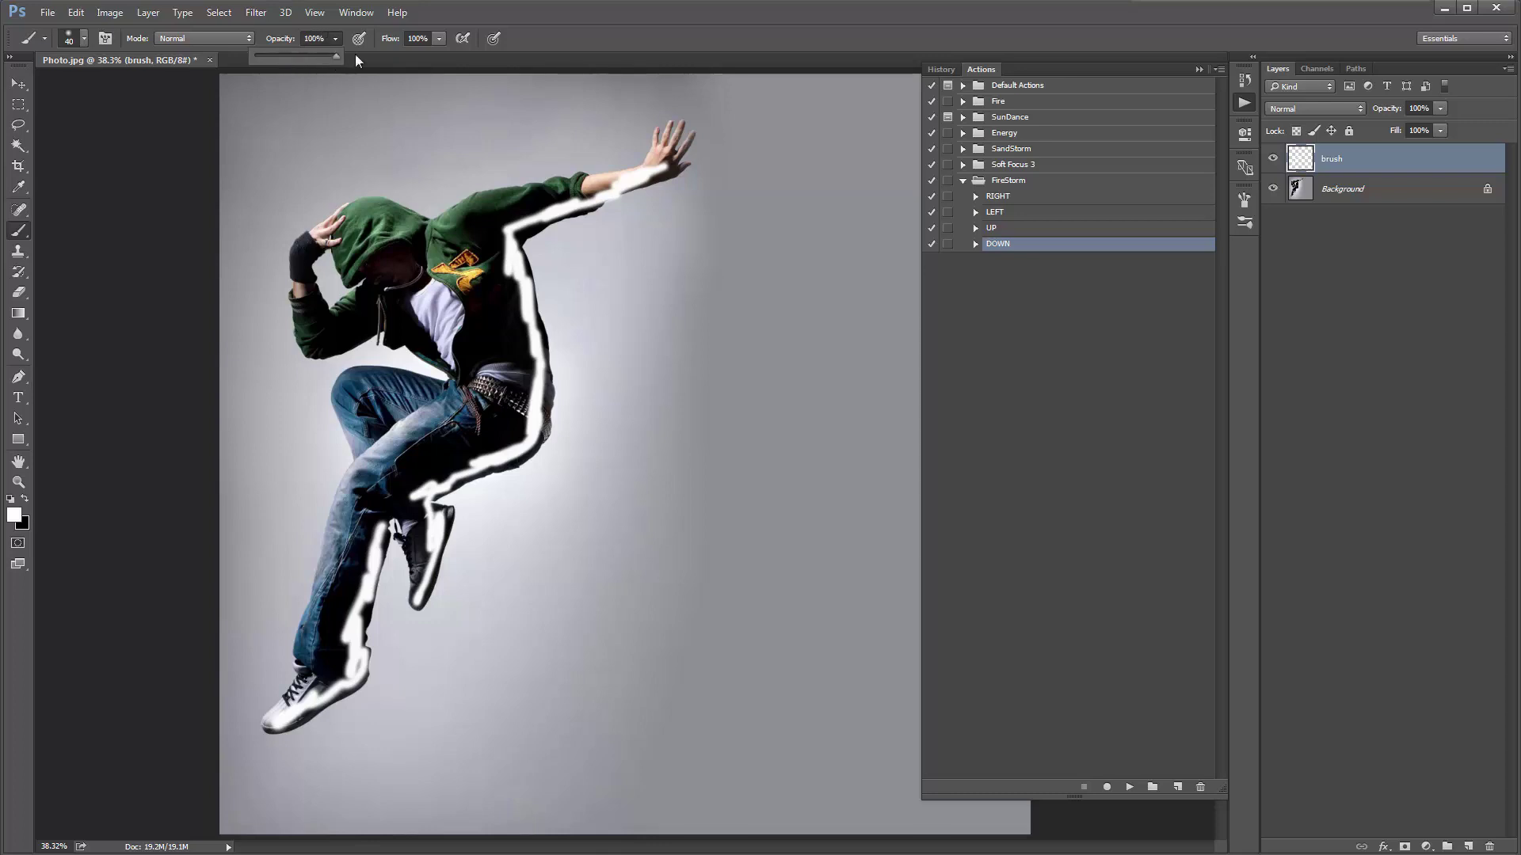
key(v)
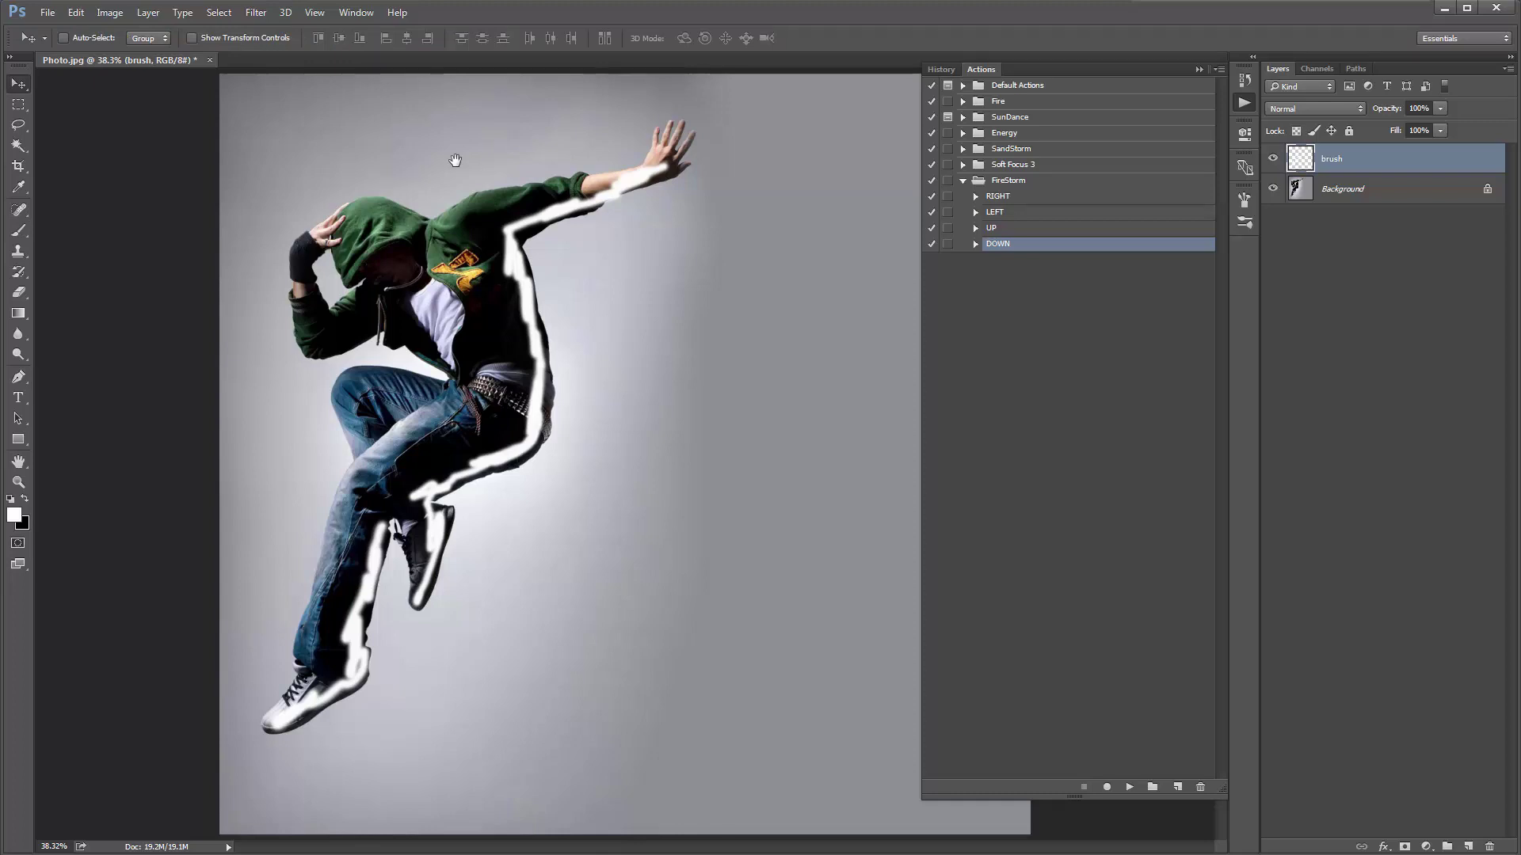
Purge all undo, clipboard and history data, and check that the undo commands are cleared.
click(76, 14)
mouse_move(197, 489)
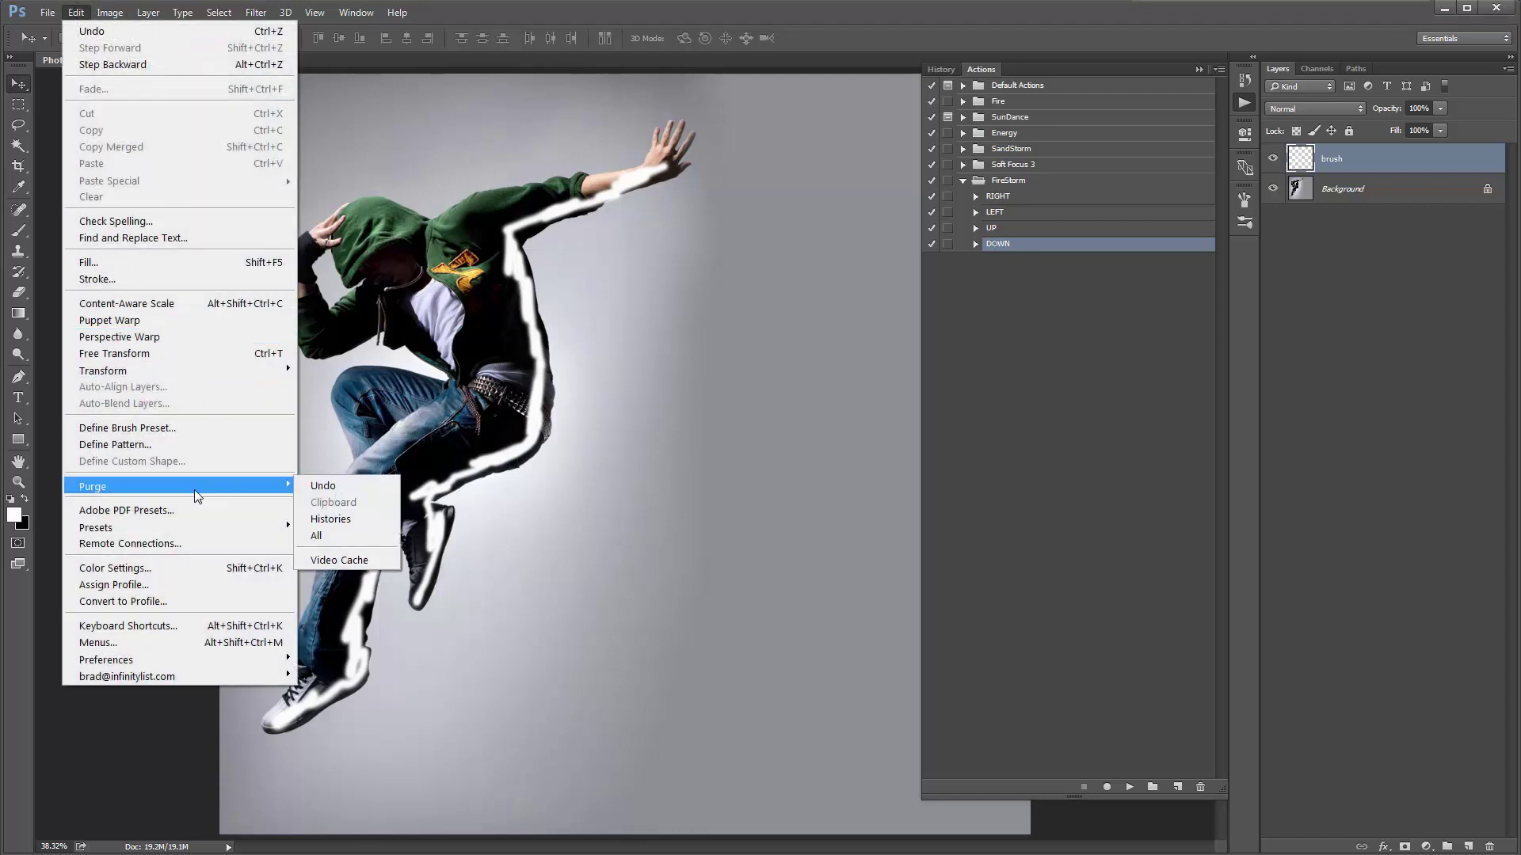
click(349, 536)
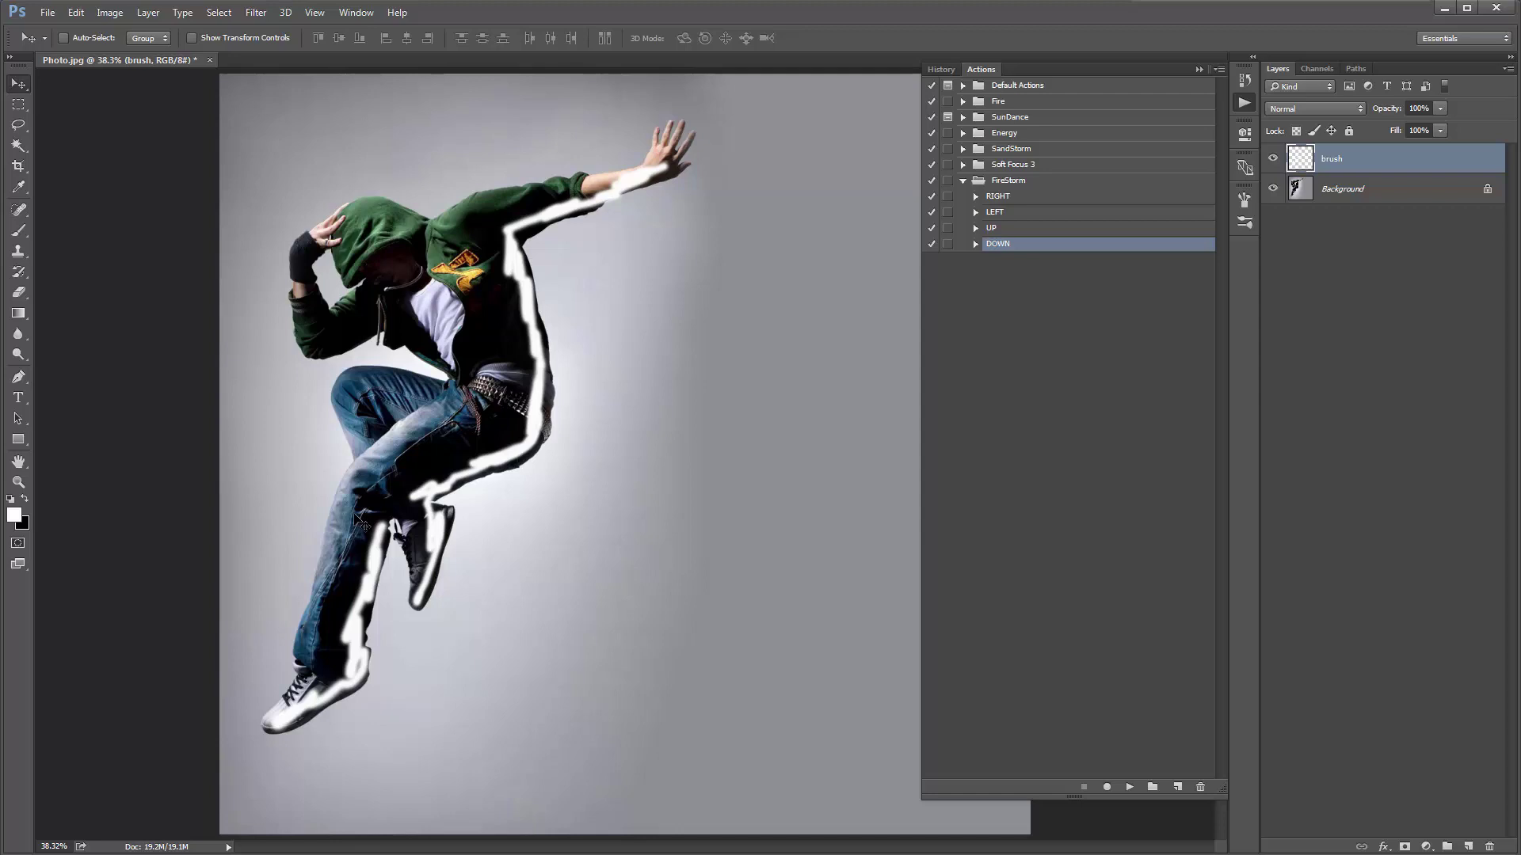
click(76, 12)
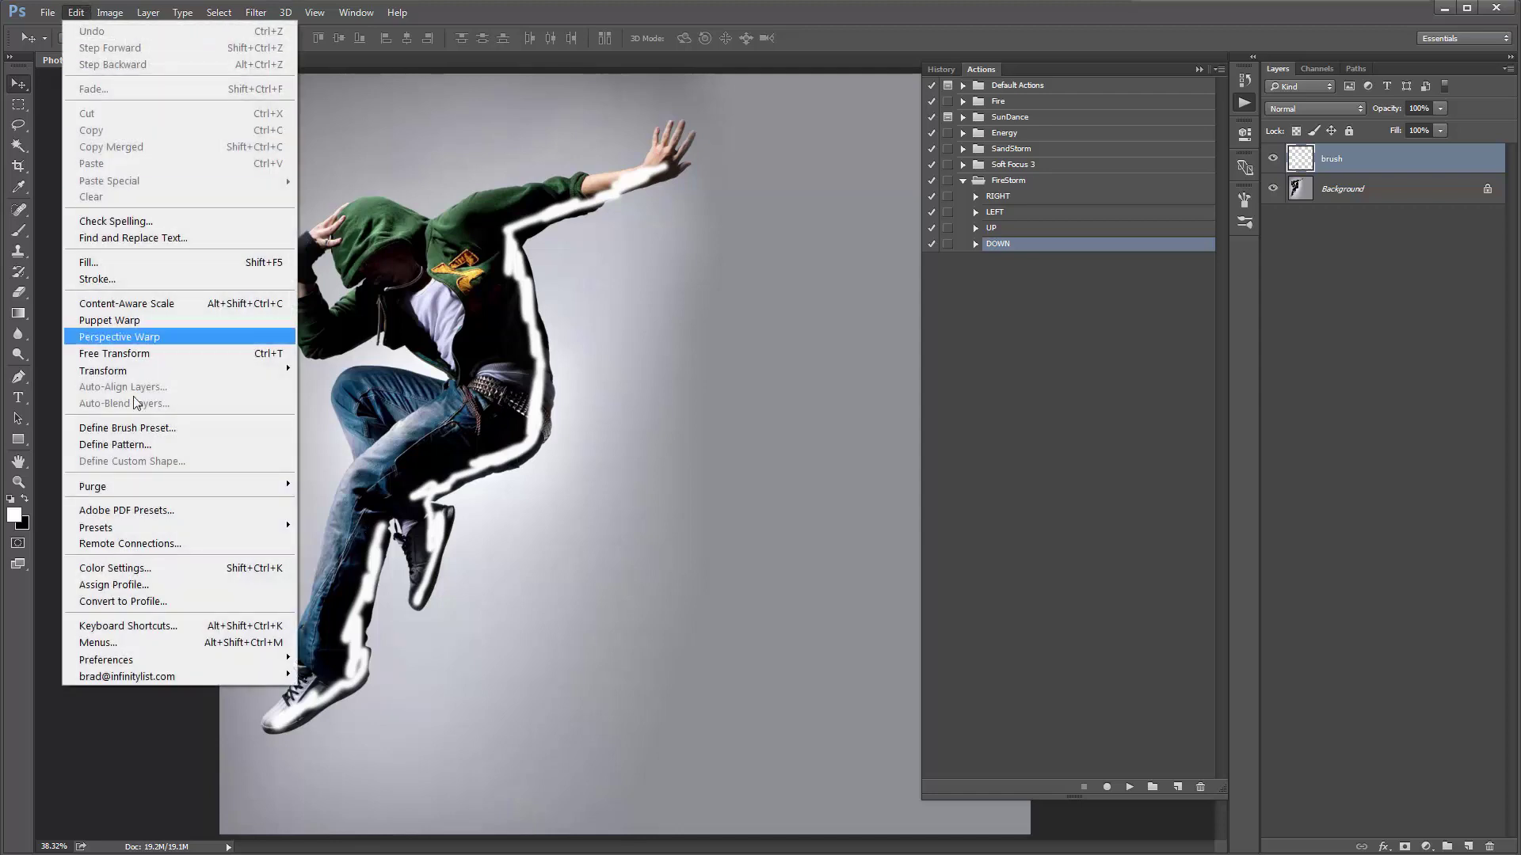
click(739, 360)
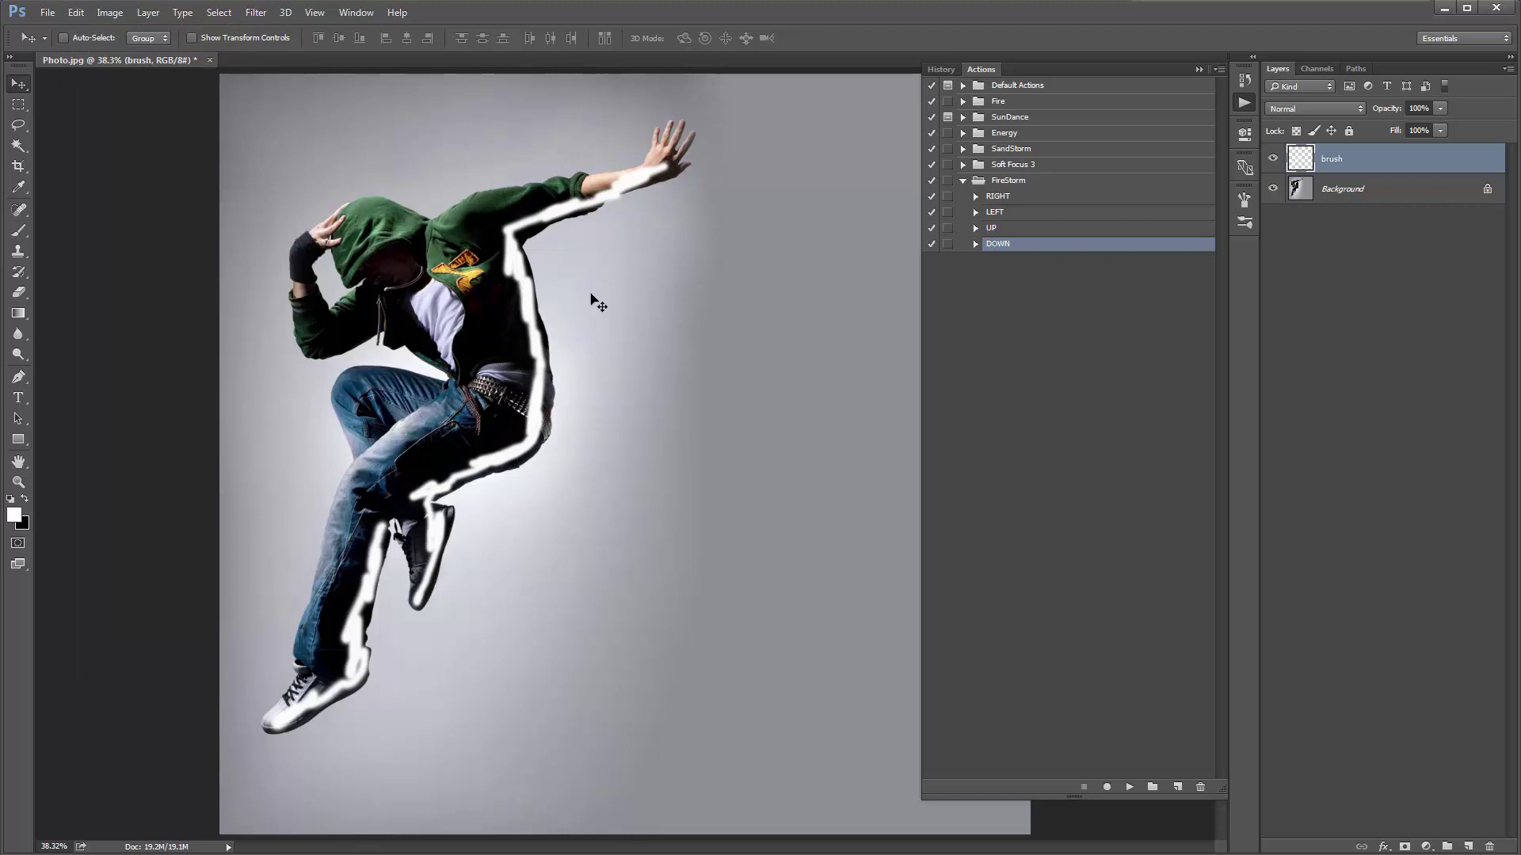
Review the recorded commands of the FireStorm RIGHT action and play it on the photo.
click(1062, 198)
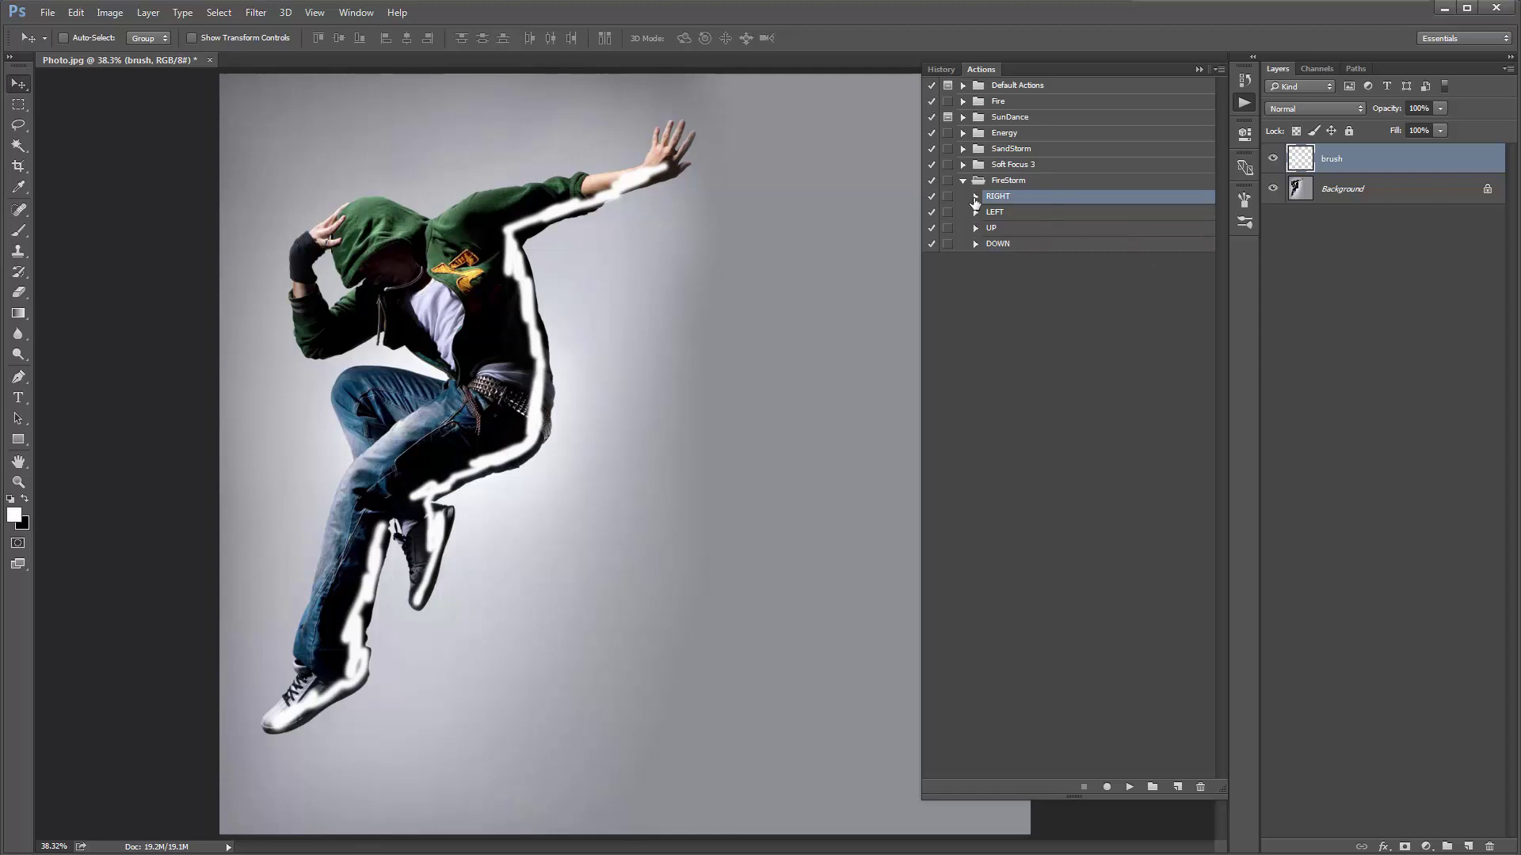
click(976, 196)
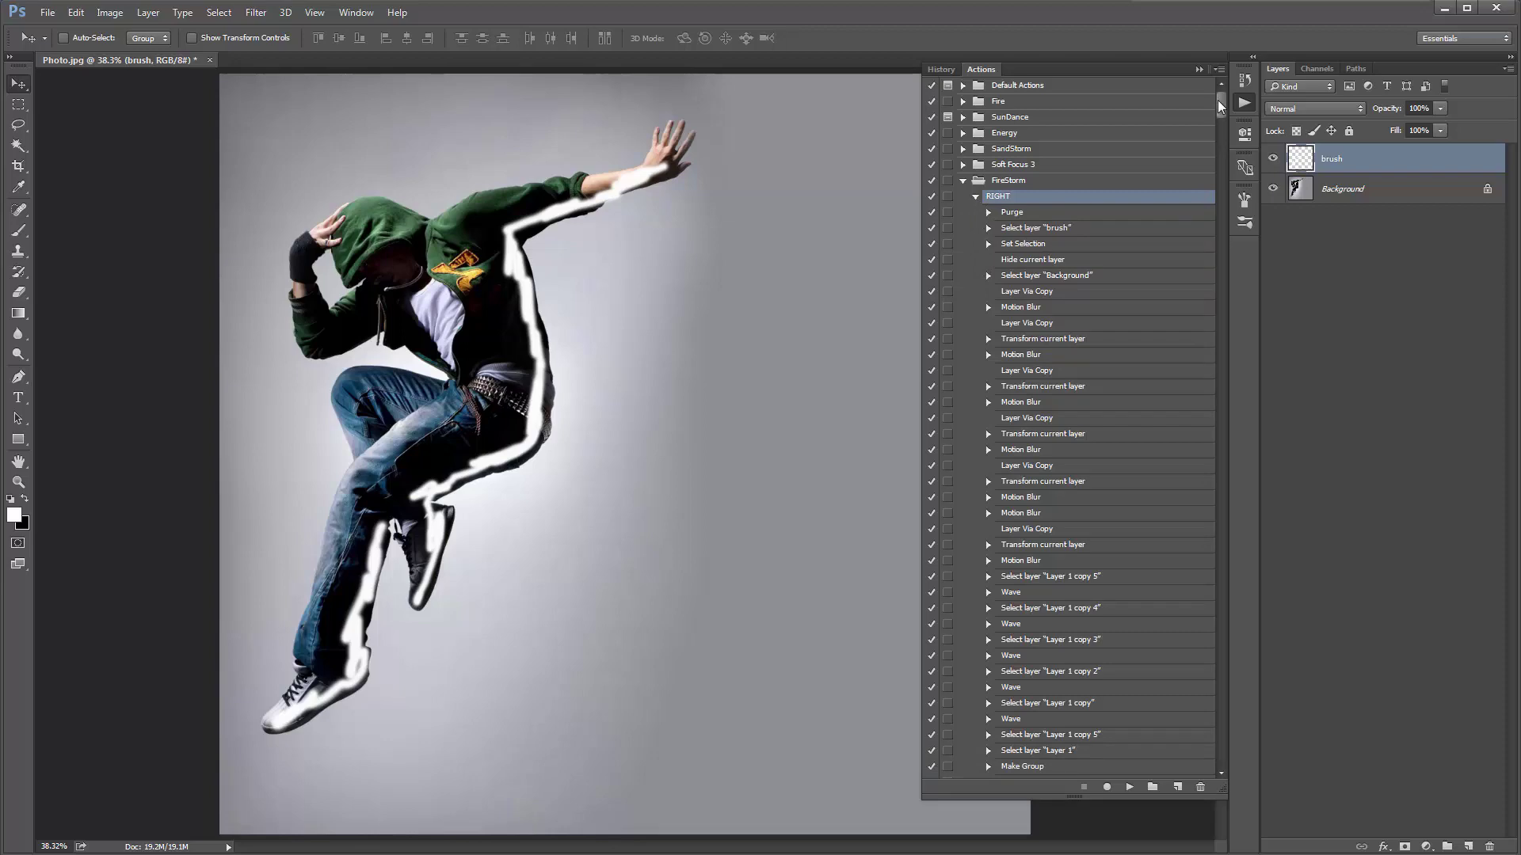
mouse_move(1219, 100)
mouse_down()
mouse_move(1229, 292)
mouse_move(1235, 92)
mouse_up()
click(1128, 787)
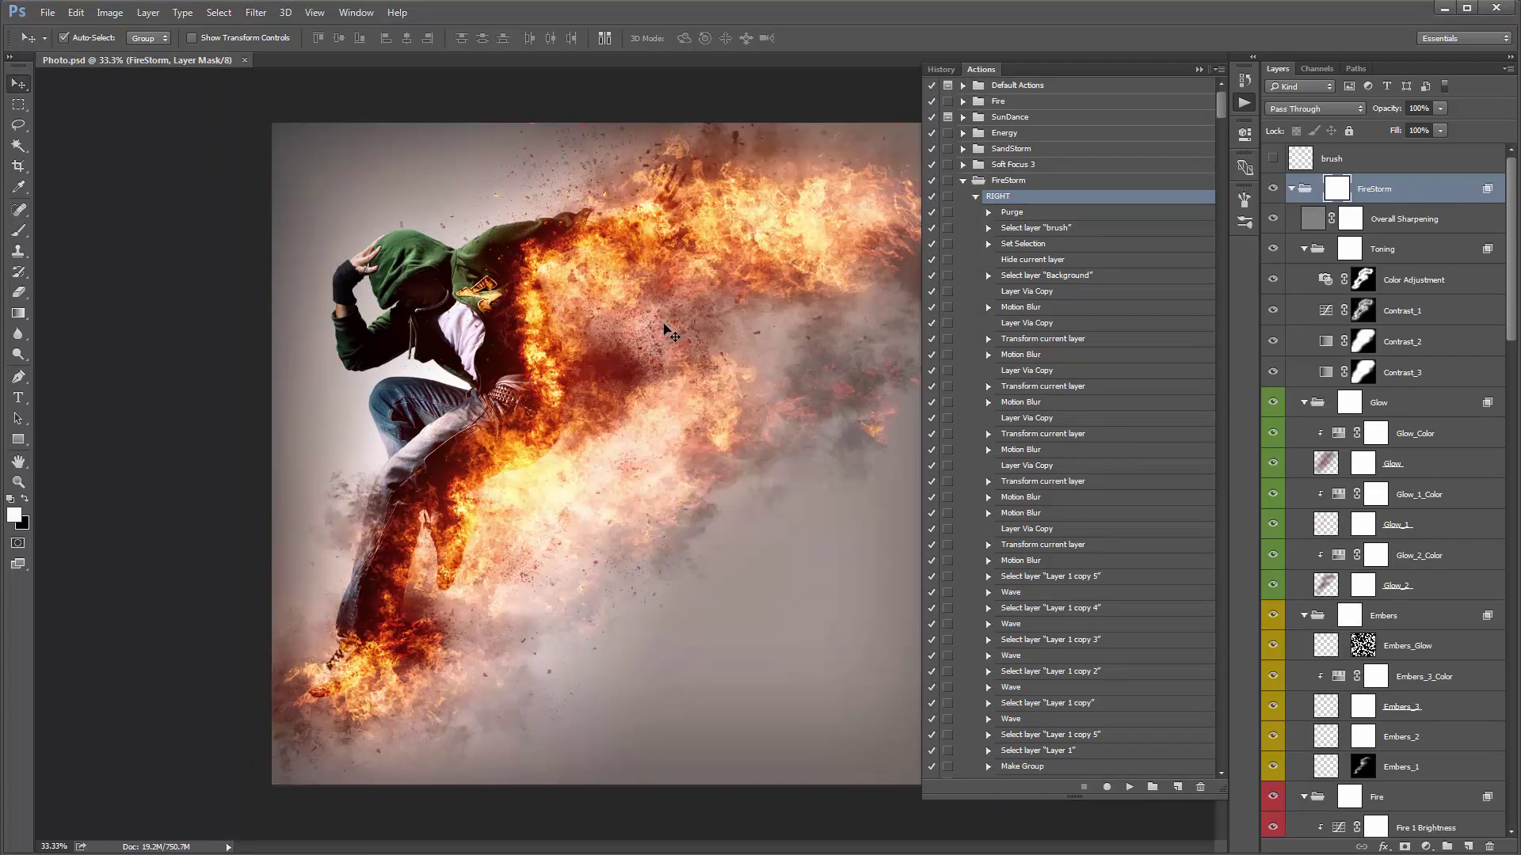
Collapse the RIGHT action and the FireStorm set in the actions list.
scroll(664, 325, up, 2)
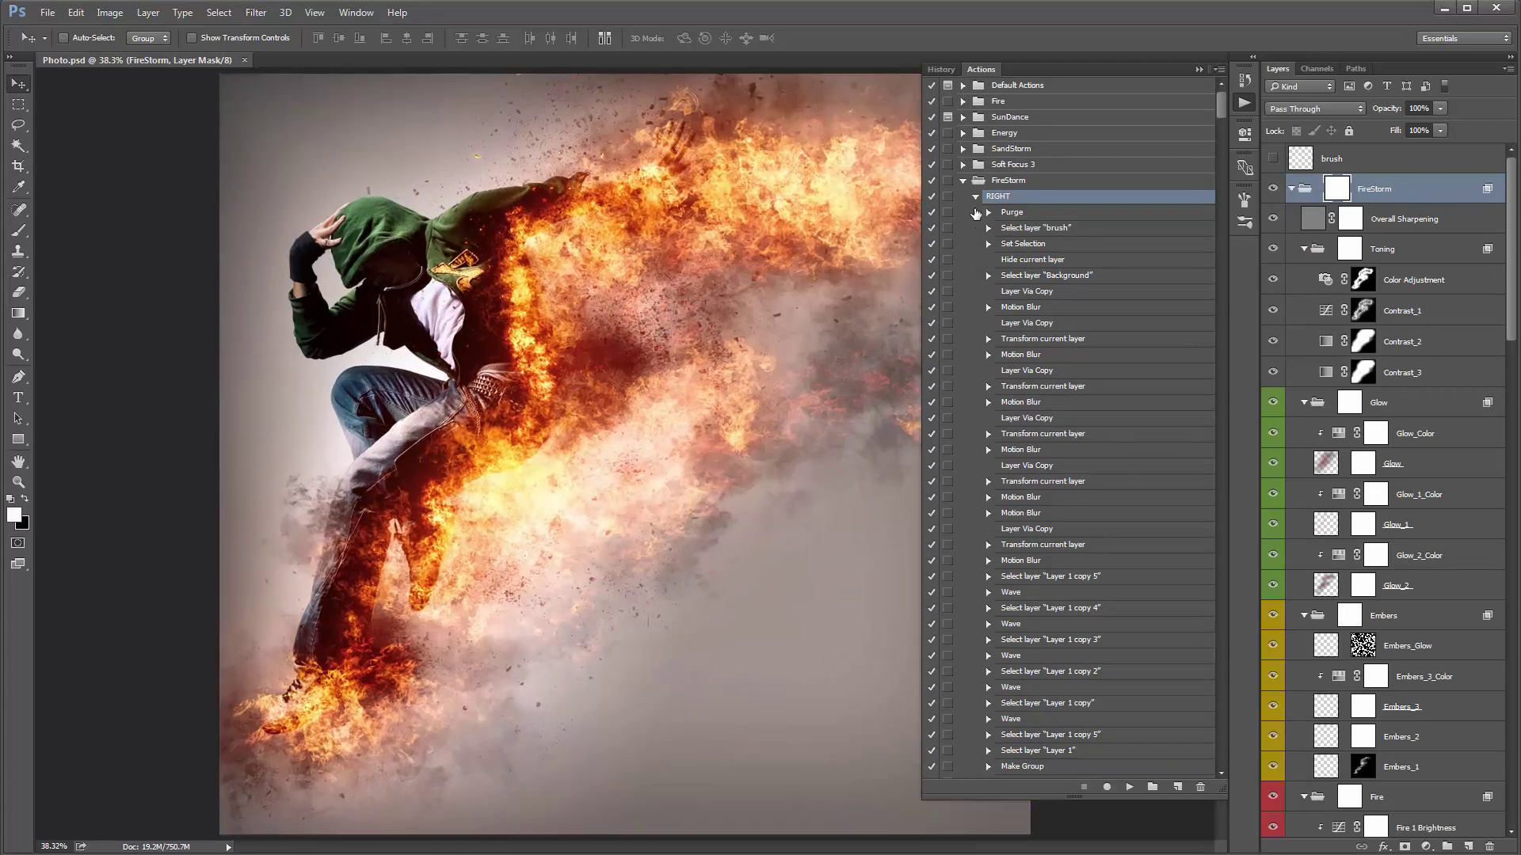
click(975, 195)
click(962, 180)
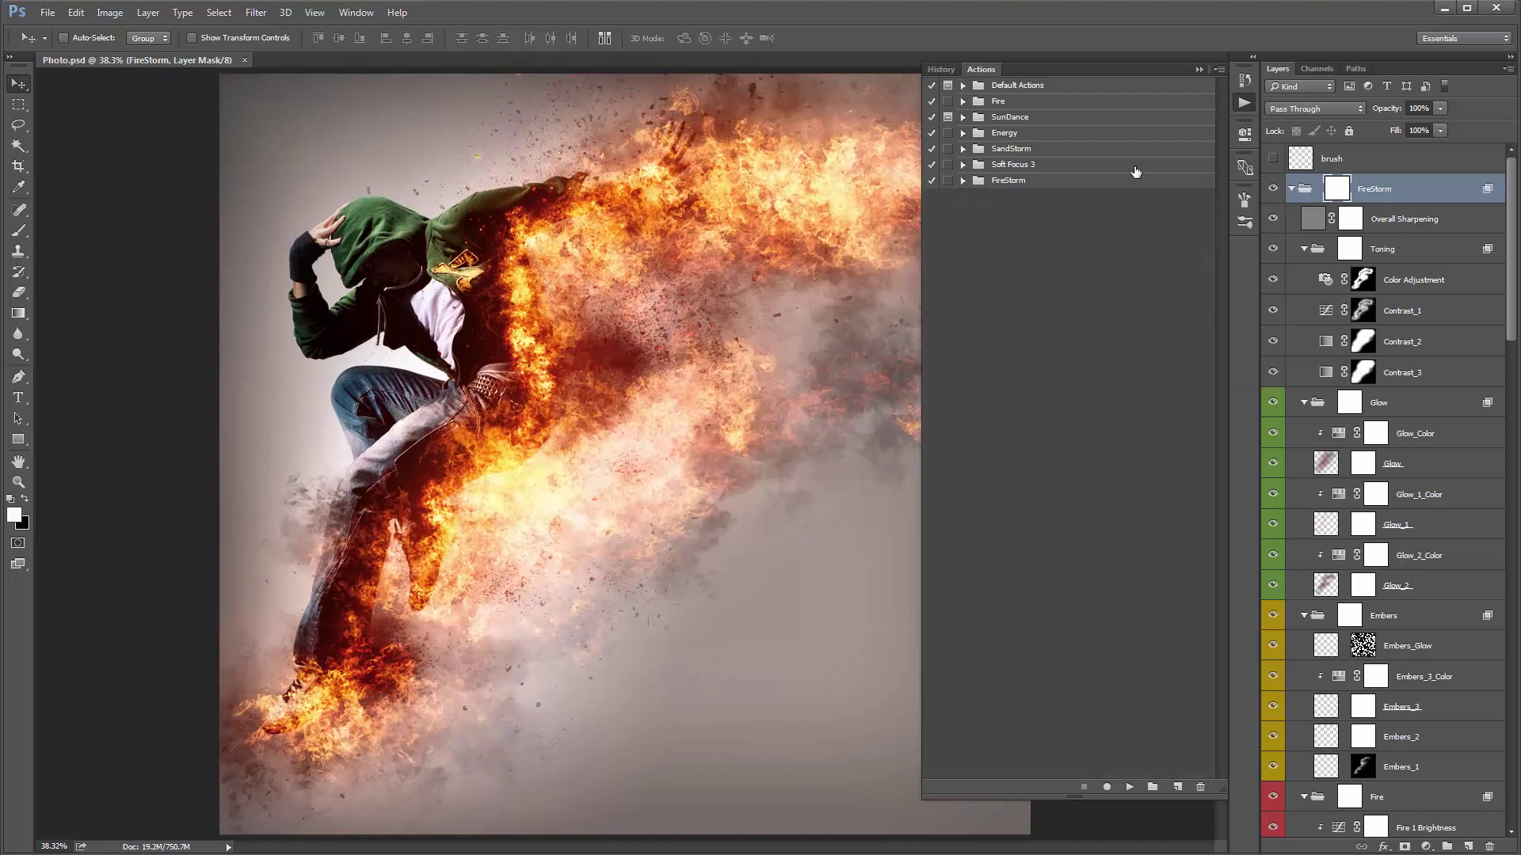
Close the actions list and collapse the FireStorm layer group.
click(1199, 69)
mouse_move(1515, 224)
mouse_down()
mouse_move(1514, 300)
mouse_move(1513, 201)
mouse_up()
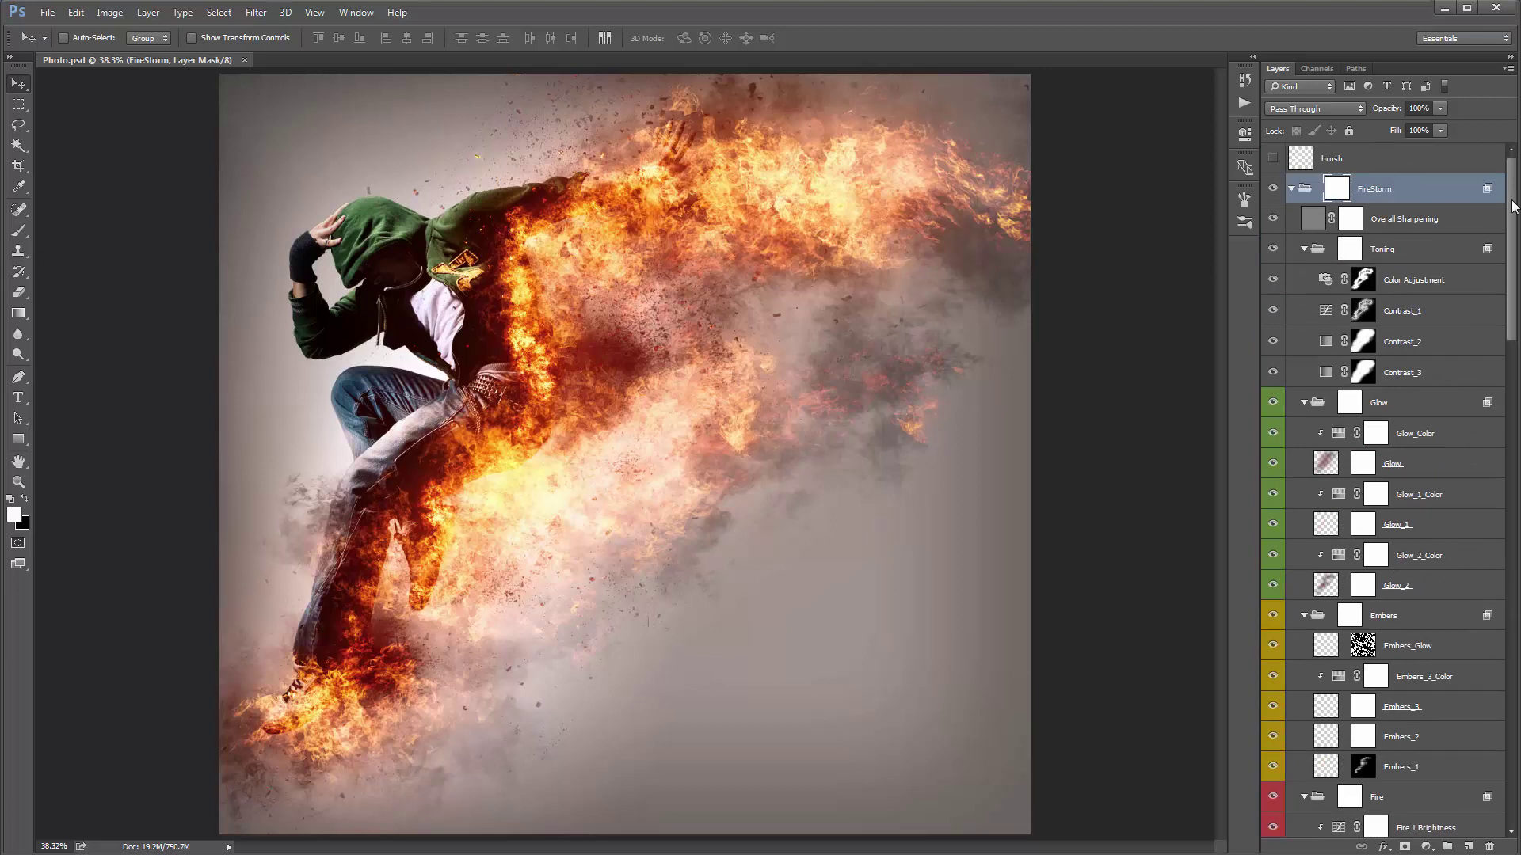
mouse_move(1515, 206)
mouse_down()
mouse_move(1517, 705)
mouse_move(1517, 194)
mouse_up()
click(1293, 189)
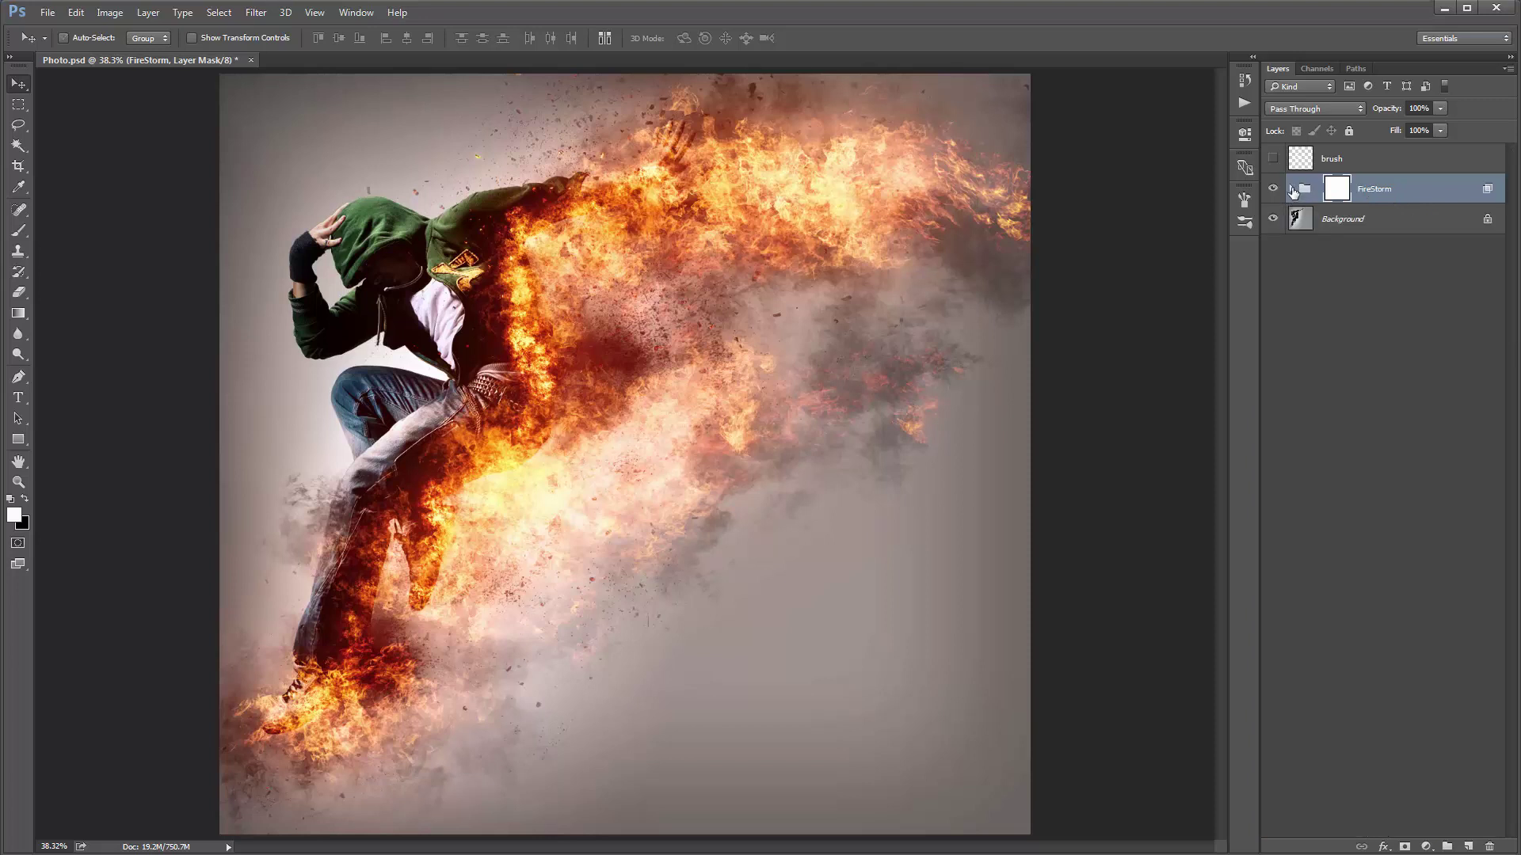
click(1292, 190)
click(1292, 190)
Try deleting the FireStorm group and previewing the brush layer's strokes over the bare photo.
key(Delete)
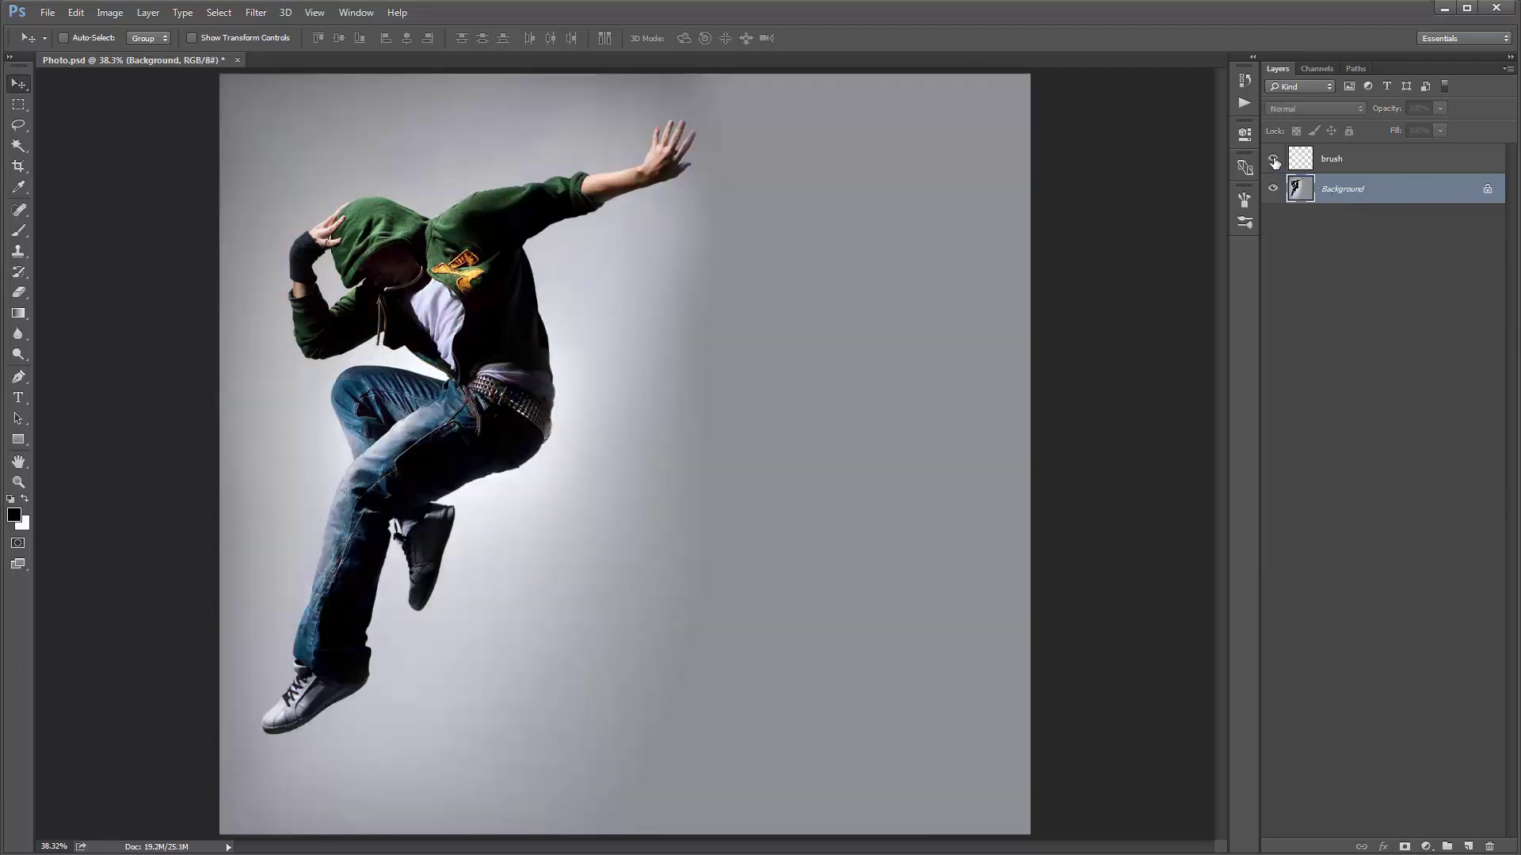
click(1273, 159)
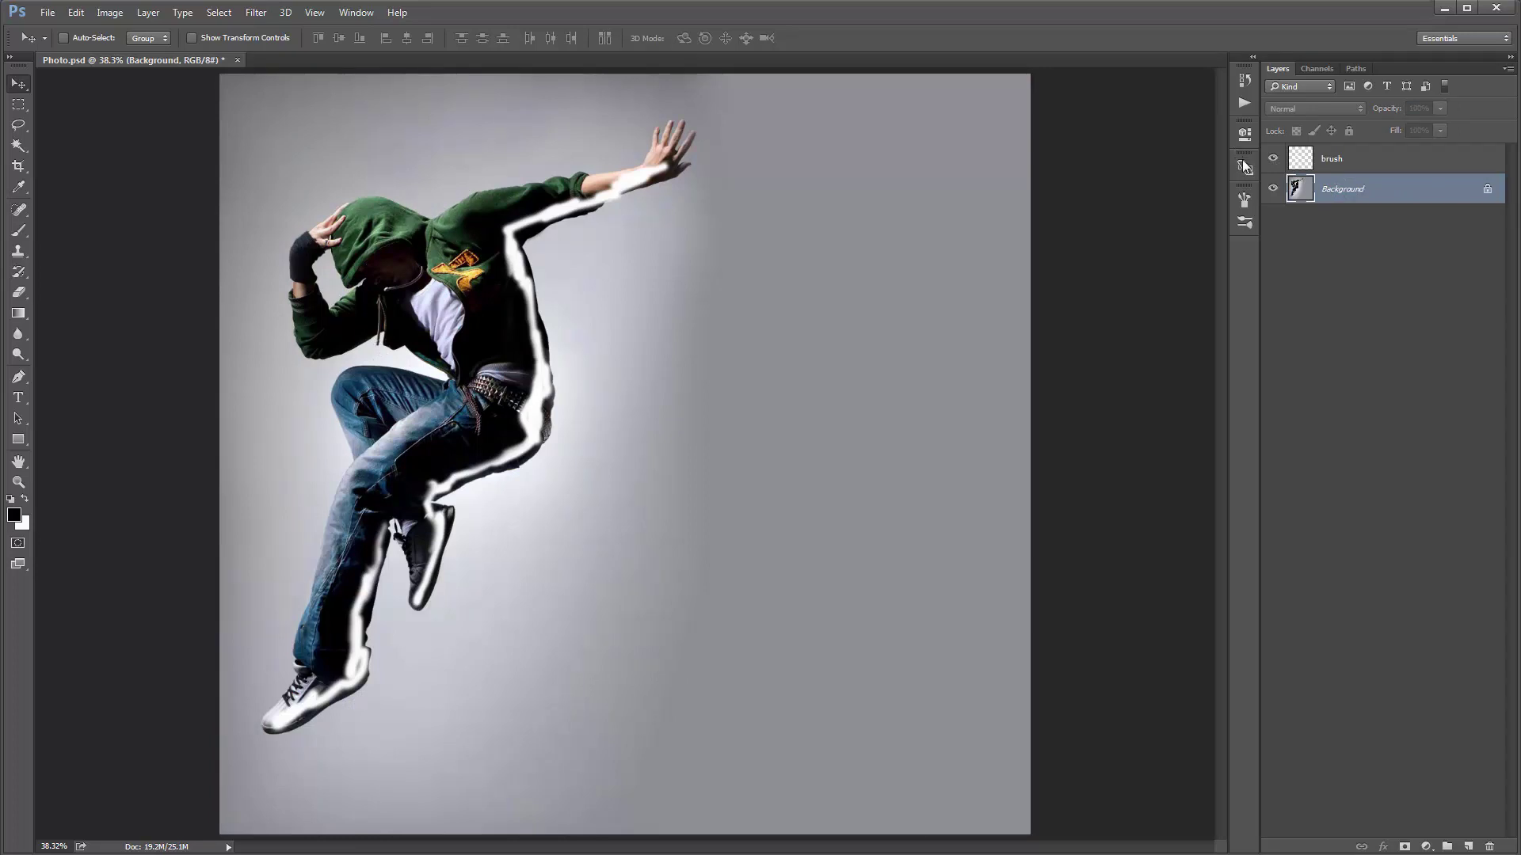
click(1273, 158)
key(ctrl+z)
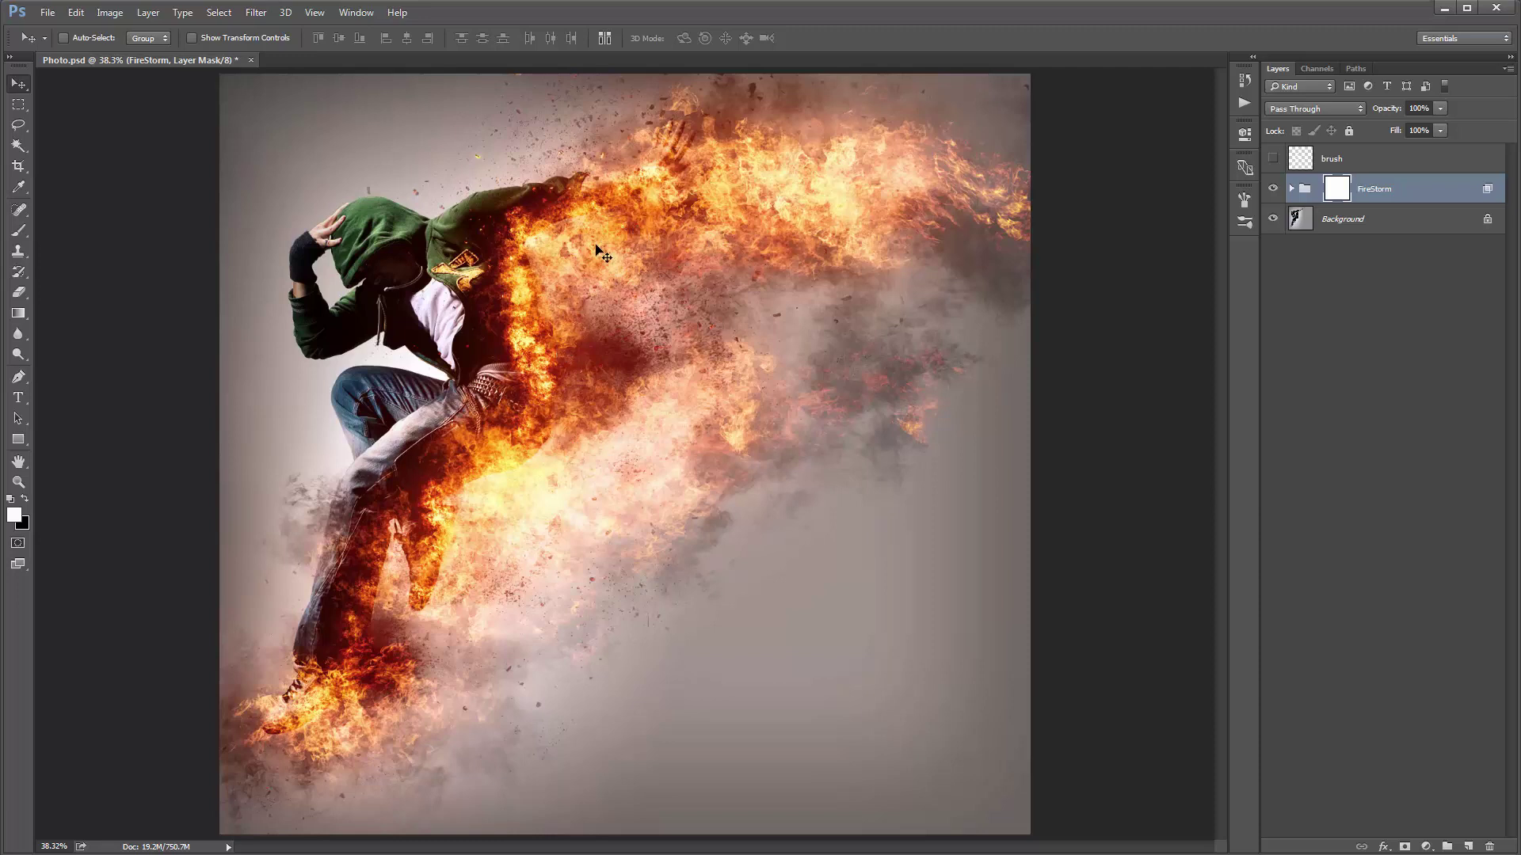
Hide the FireStorm group, show the brush layer, and clear all painted strokes from it.
click(1273, 188)
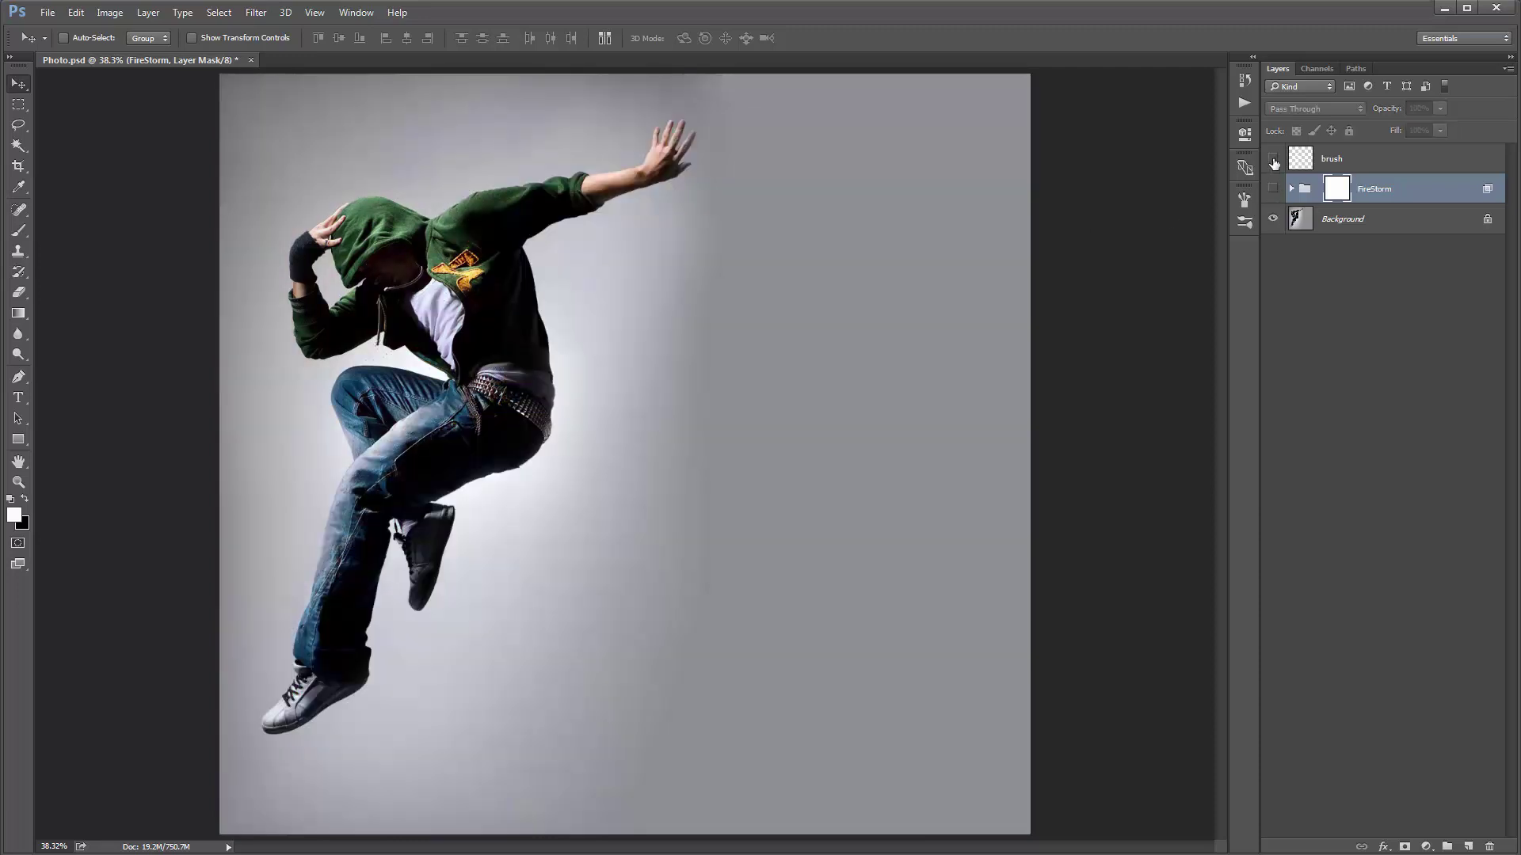
click(1273, 160)
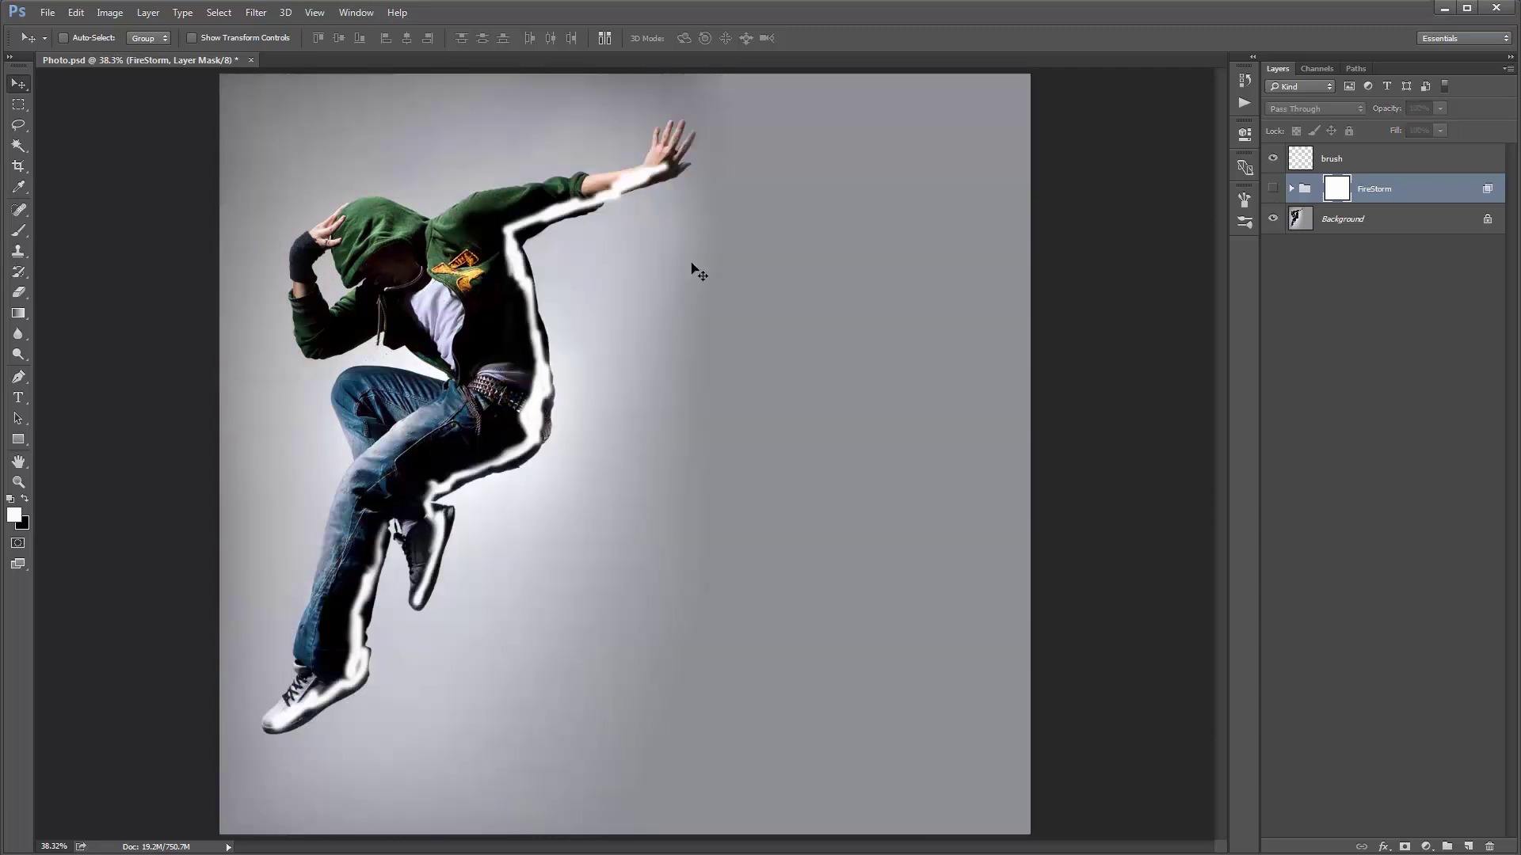
click(1368, 165)
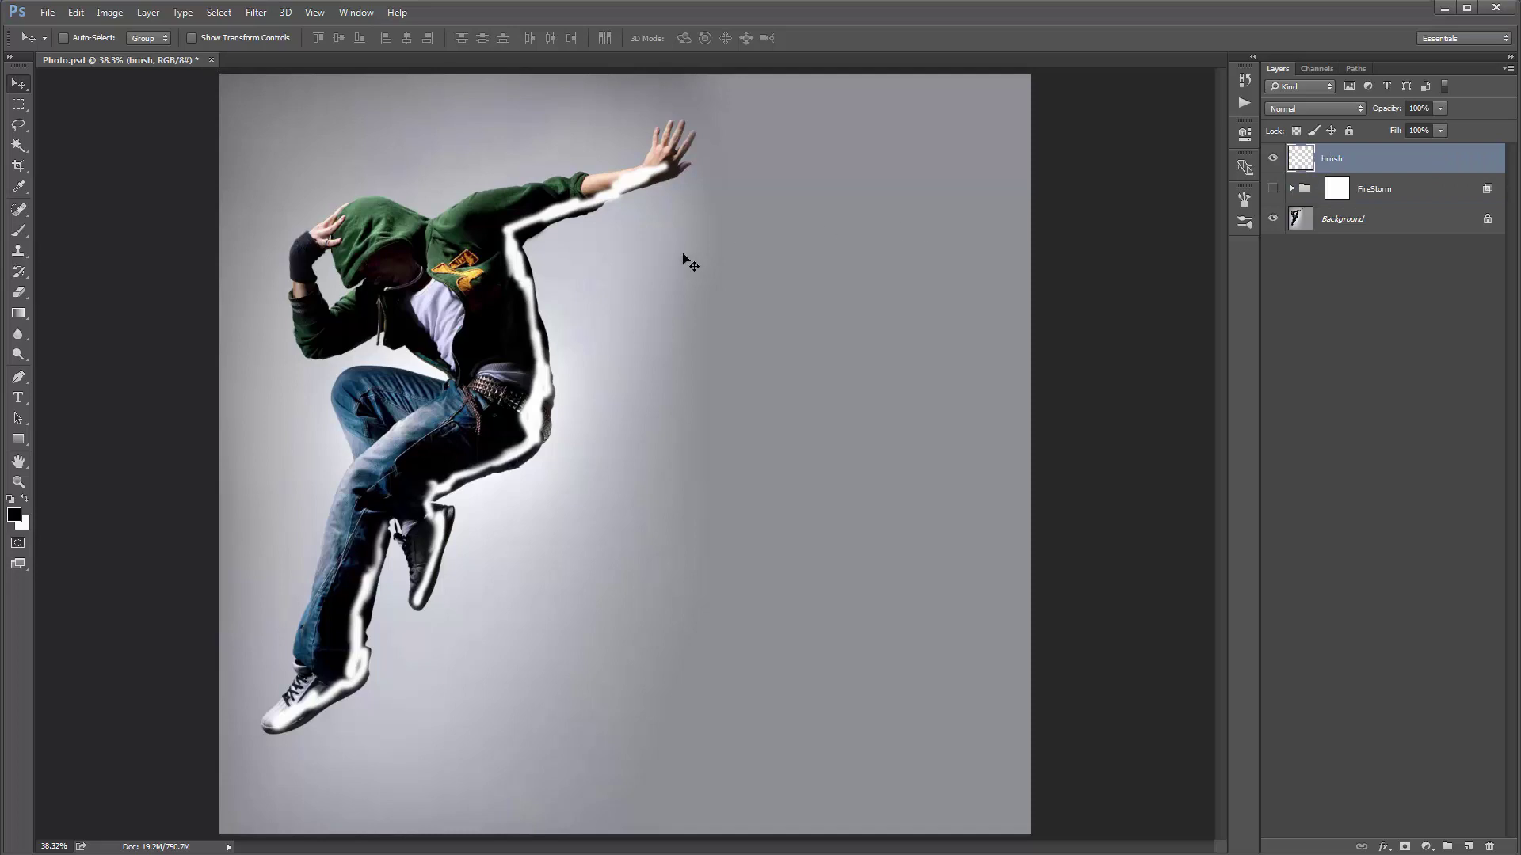
key(ctrl+a)
key(ctrl+x)
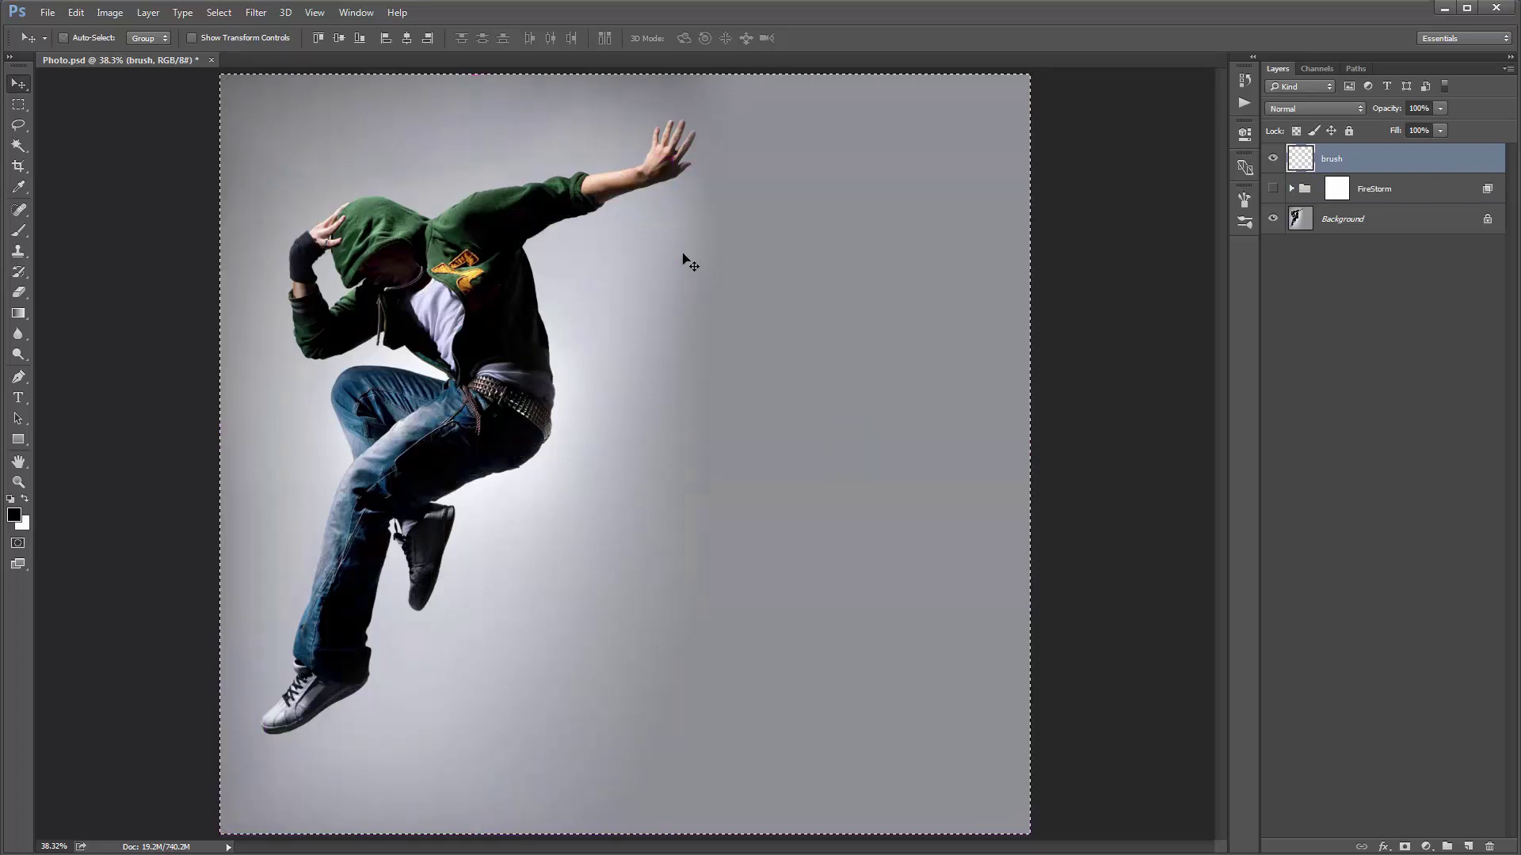
key(ctrl+d)
Choose the soft round brush preset with white as the foreground color and reduce its size for fine strokes.
key(b)
right_click(657, 282)
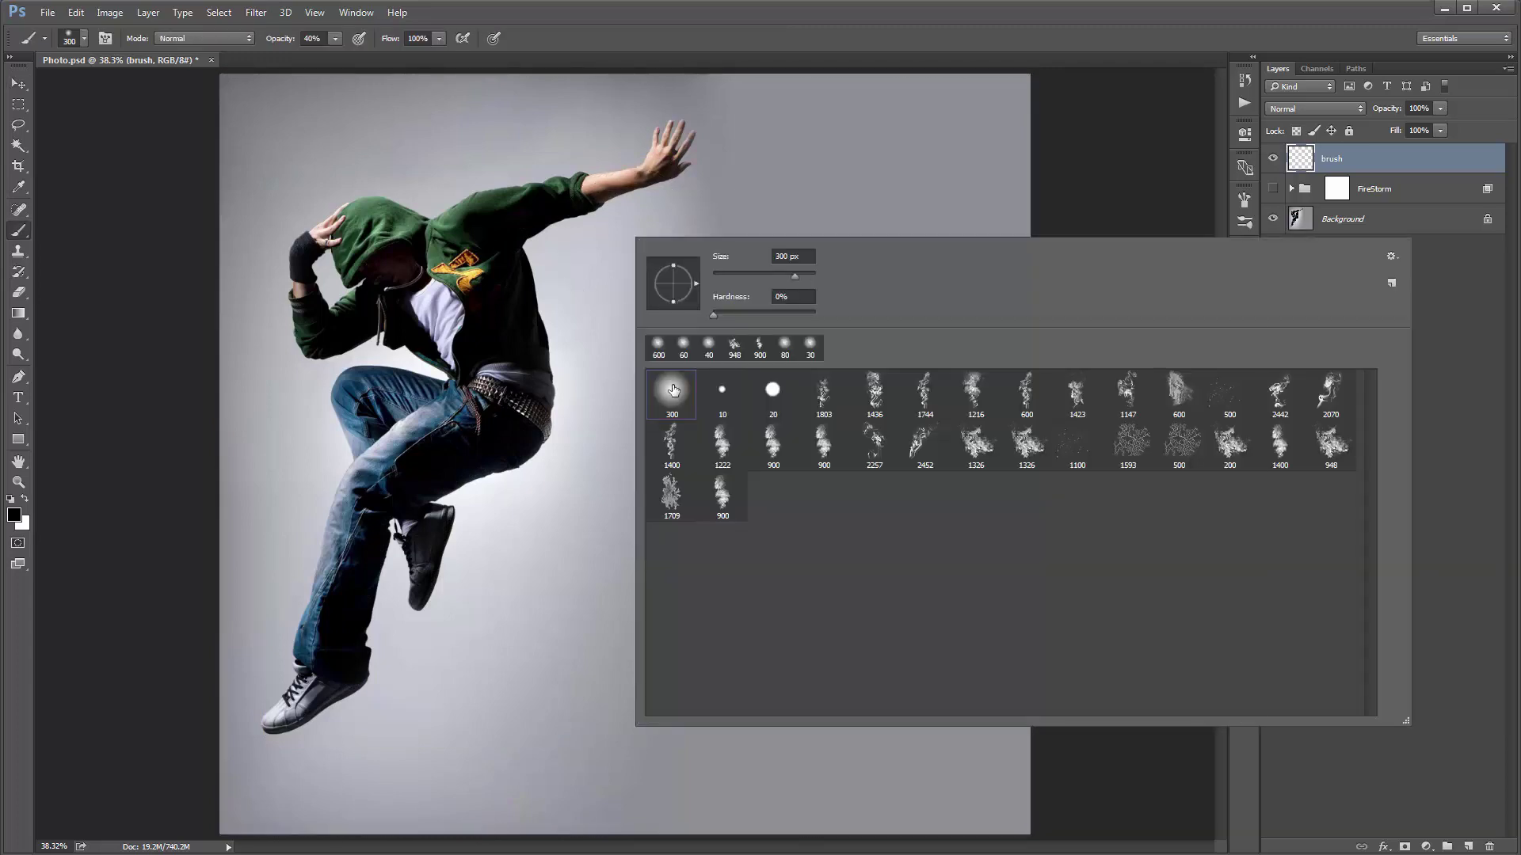
double_click(670, 389)
key(x)
key(bracketleft)
key(bracketleft)
key(bracketleft)
key(bracketleft)
key(bracketleft)
key(bracketleft)
key(bracketleft)
key(bracketleft)
key(bracketleft)
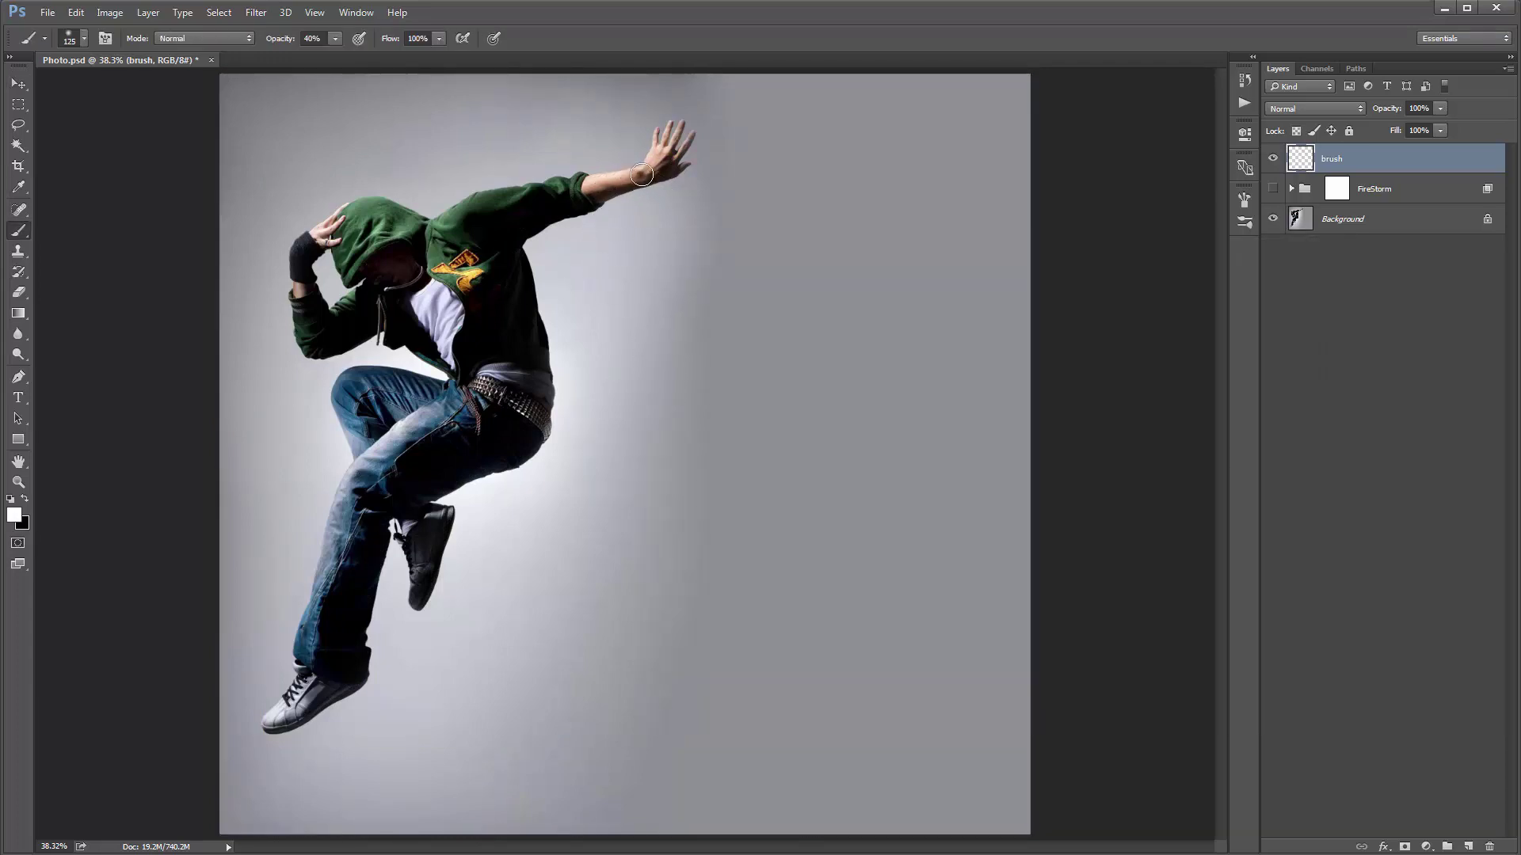
key(bracketleft)
key(bracketleft)
key(bracketleft)
key(bracketleft)
Raise the brush opacity to 100% and paint white over the dancer's outstretched hand and wrist at 40 px.
drag(672, 163, 637, 180)
click(333, 40)
click(402, 53)
click(554, 173)
key(bracketright)
key(bracketleft)
mouse_move(673, 168)
mouse_down()
mouse_move(634, 181)
mouse_move(665, 163)
mouse_up()
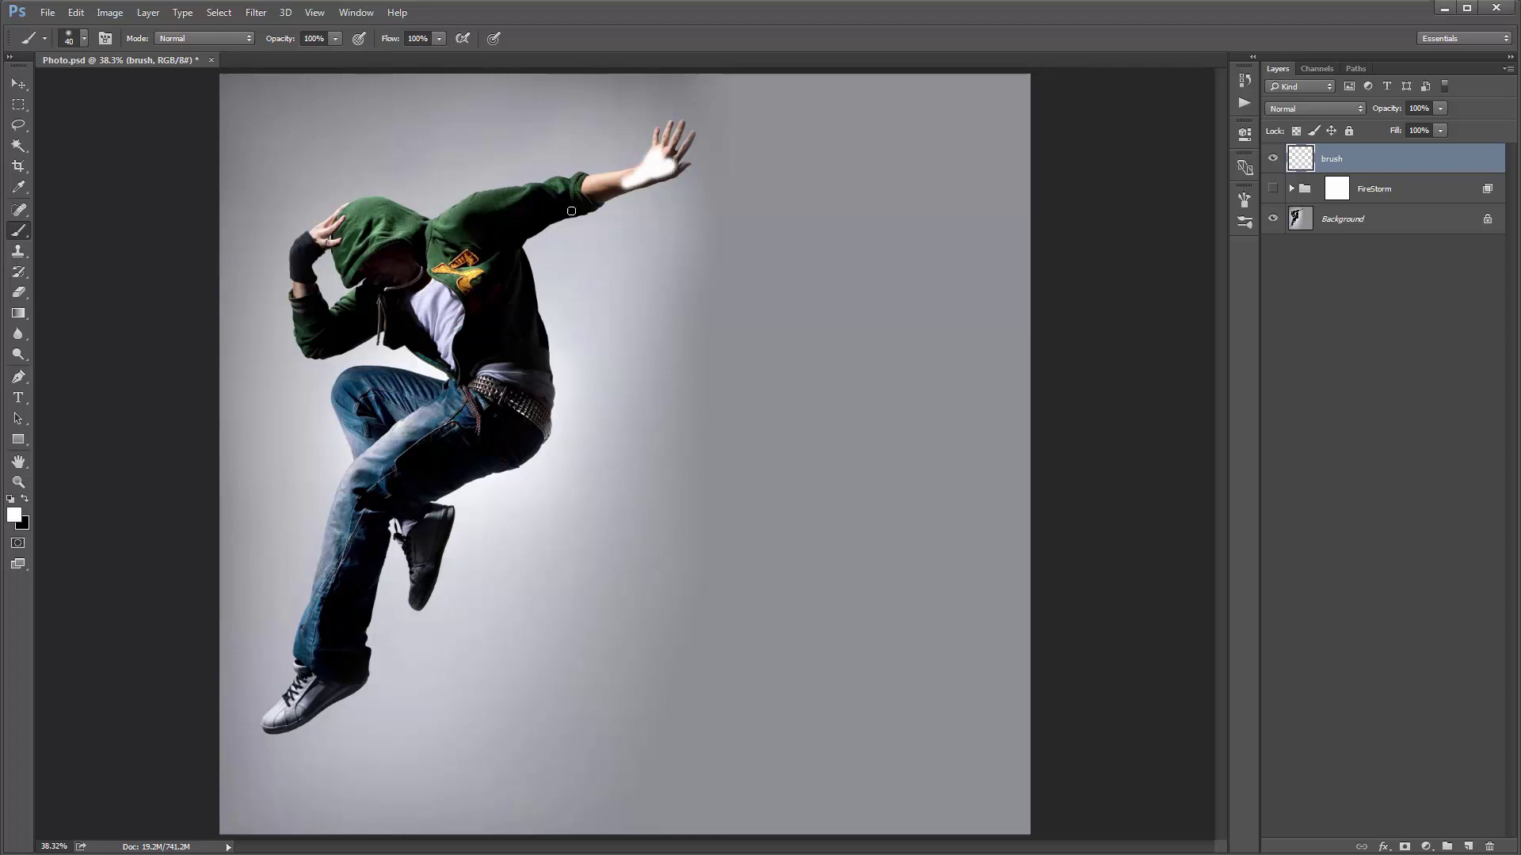
Paint white strokes on the sleeve, down the back and hip at 25 px, and over the lower legs and shoes at 35 px.
mouse_move(578, 208)
mouse_down()
mouse_move(543, 218)
mouse_move(564, 208)
mouse_up()
key(bracketleft)
mouse_move(520, 253)
mouse_down()
mouse_move(524, 357)
mouse_move(545, 392)
mouse_move(517, 448)
mouse_move(539, 412)
mouse_move(492, 463)
mouse_move(463, 468)
mouse_up()
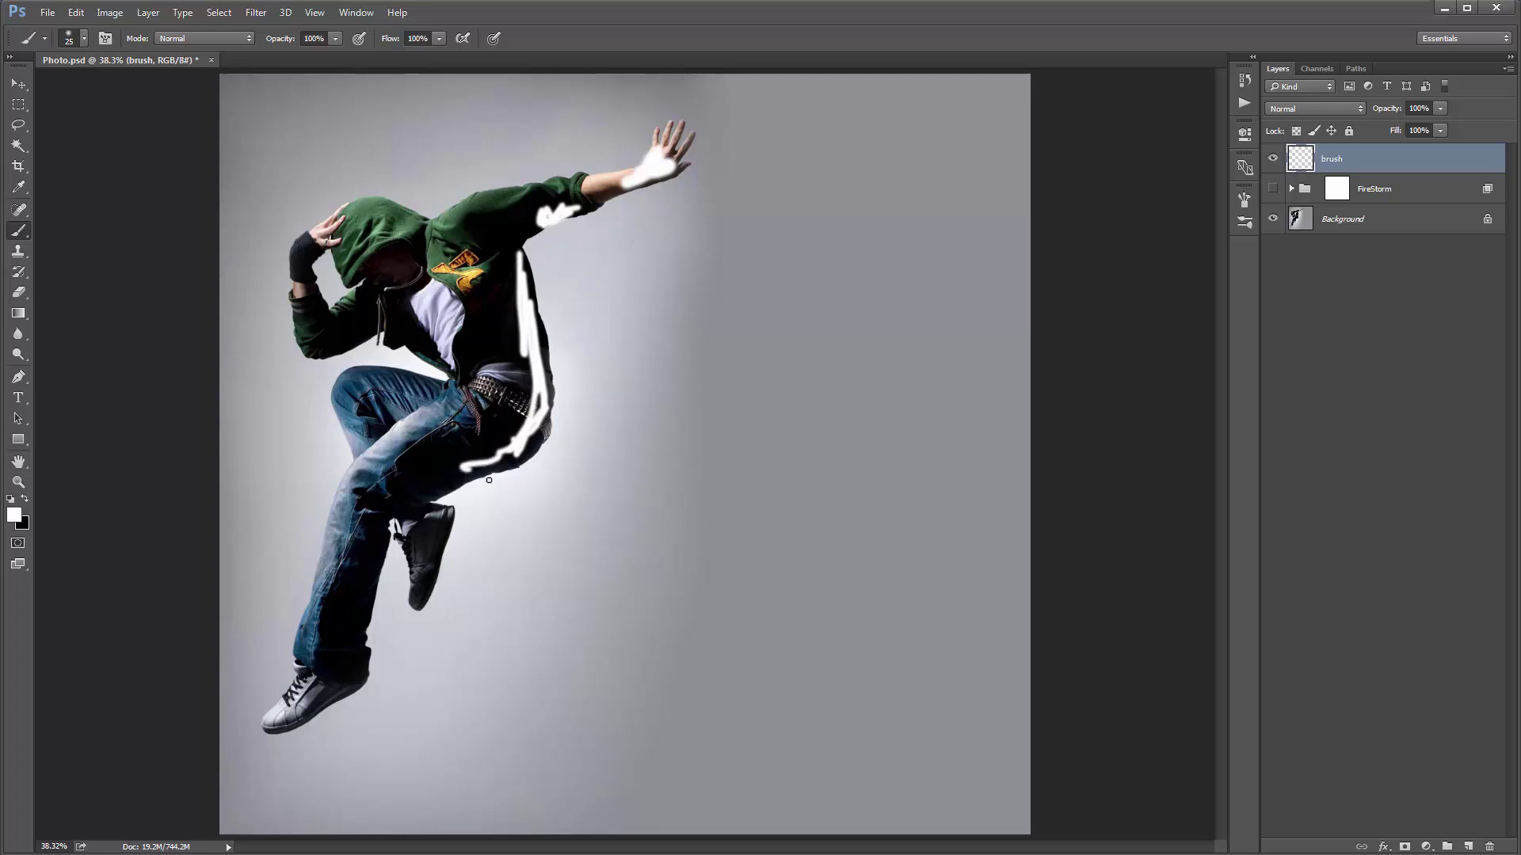
key(bracketright)
key(bracketright)
mouse_move(432, 507)
mouse_down()
mouse_move(412, 551)
mouse_move(420, 579)
mouse_move(432, 558)
mouse_move(364, 665)
mouse_move(290, 721)
mouse_up()
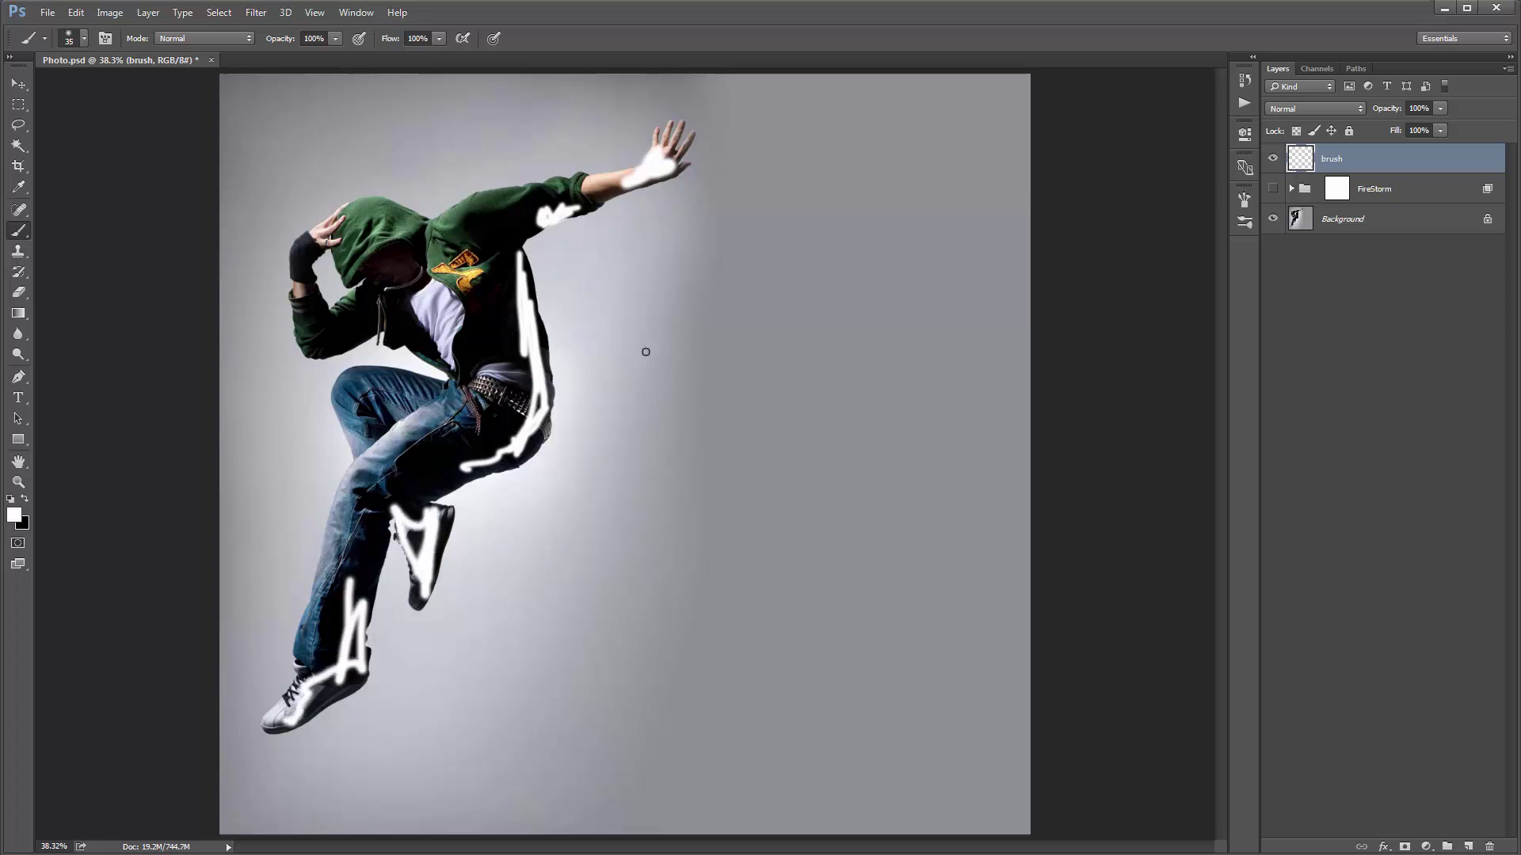
Hide the brush layer, show the FireStorm group again, and return to the Move tool.
click(1273, 158)
click(1272, 191)
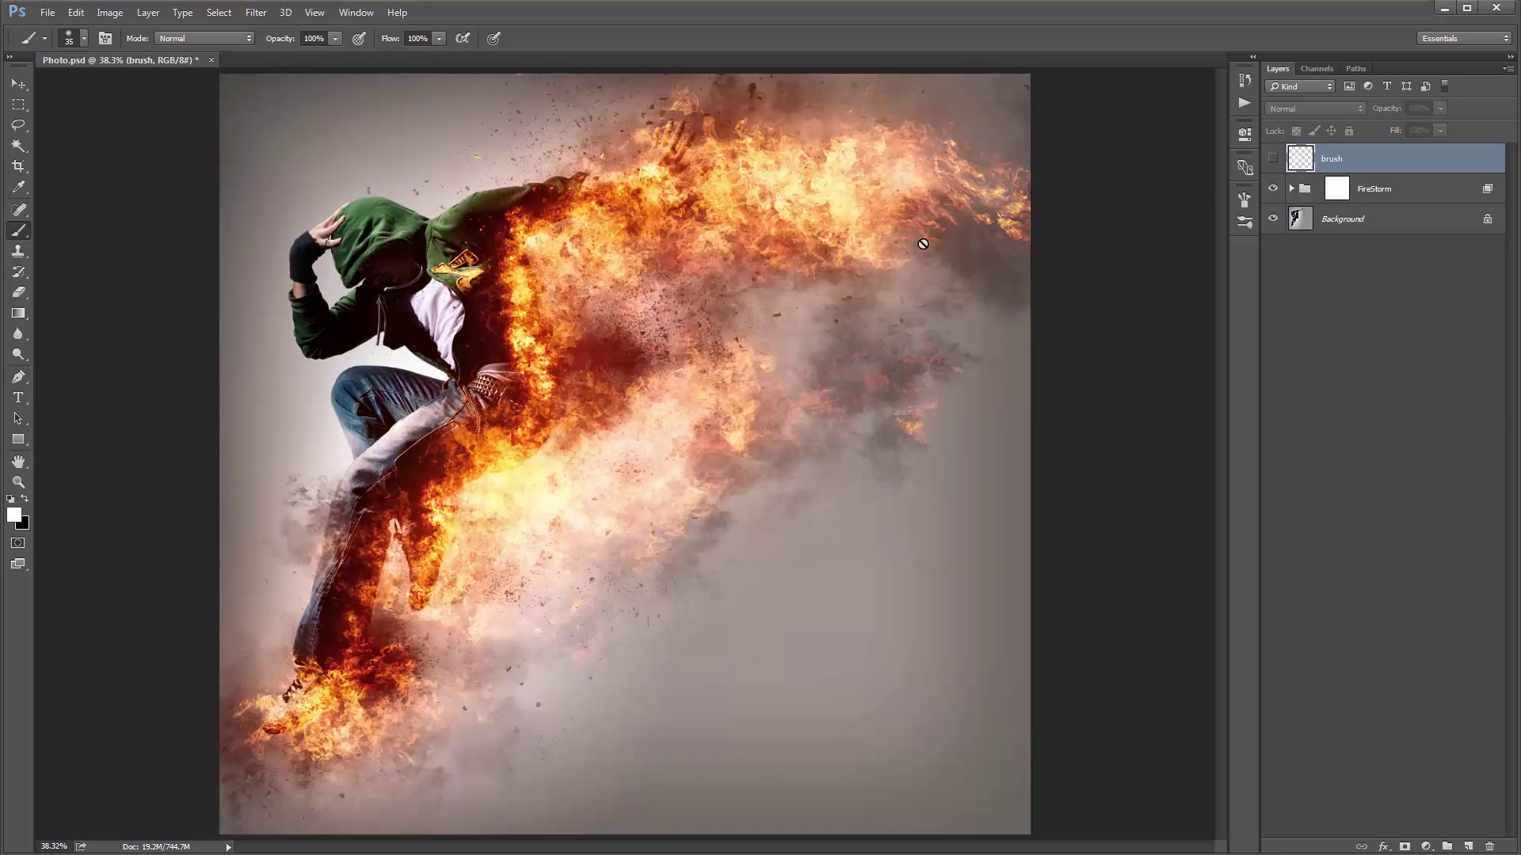
key(v)
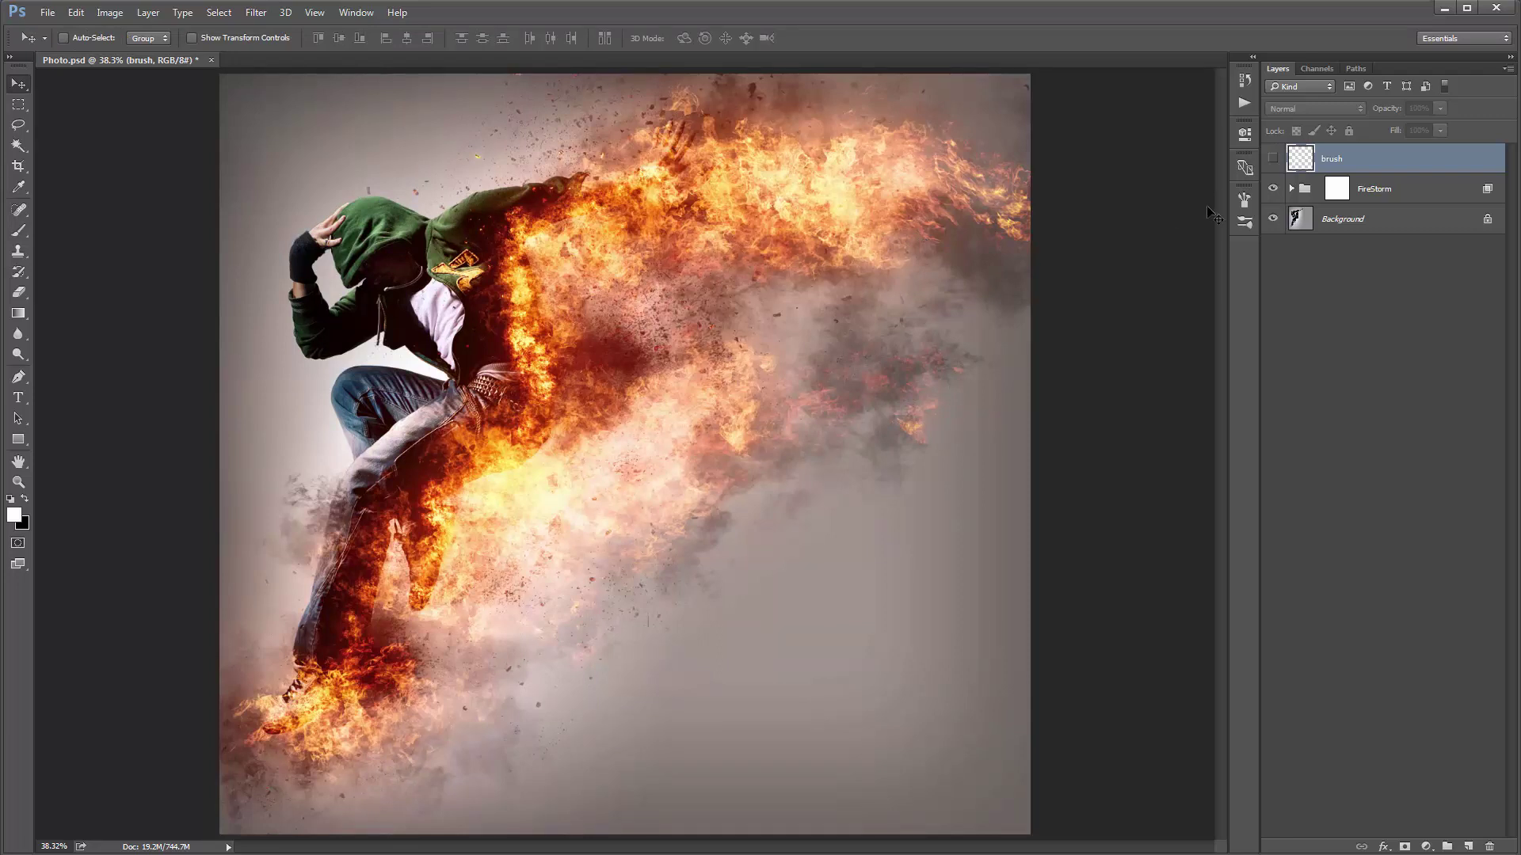
Compare the brush strokes on the bare photo with the FireStorm effect by switching the layers' visibility.
click(1272, 188)
click(1272, 159)
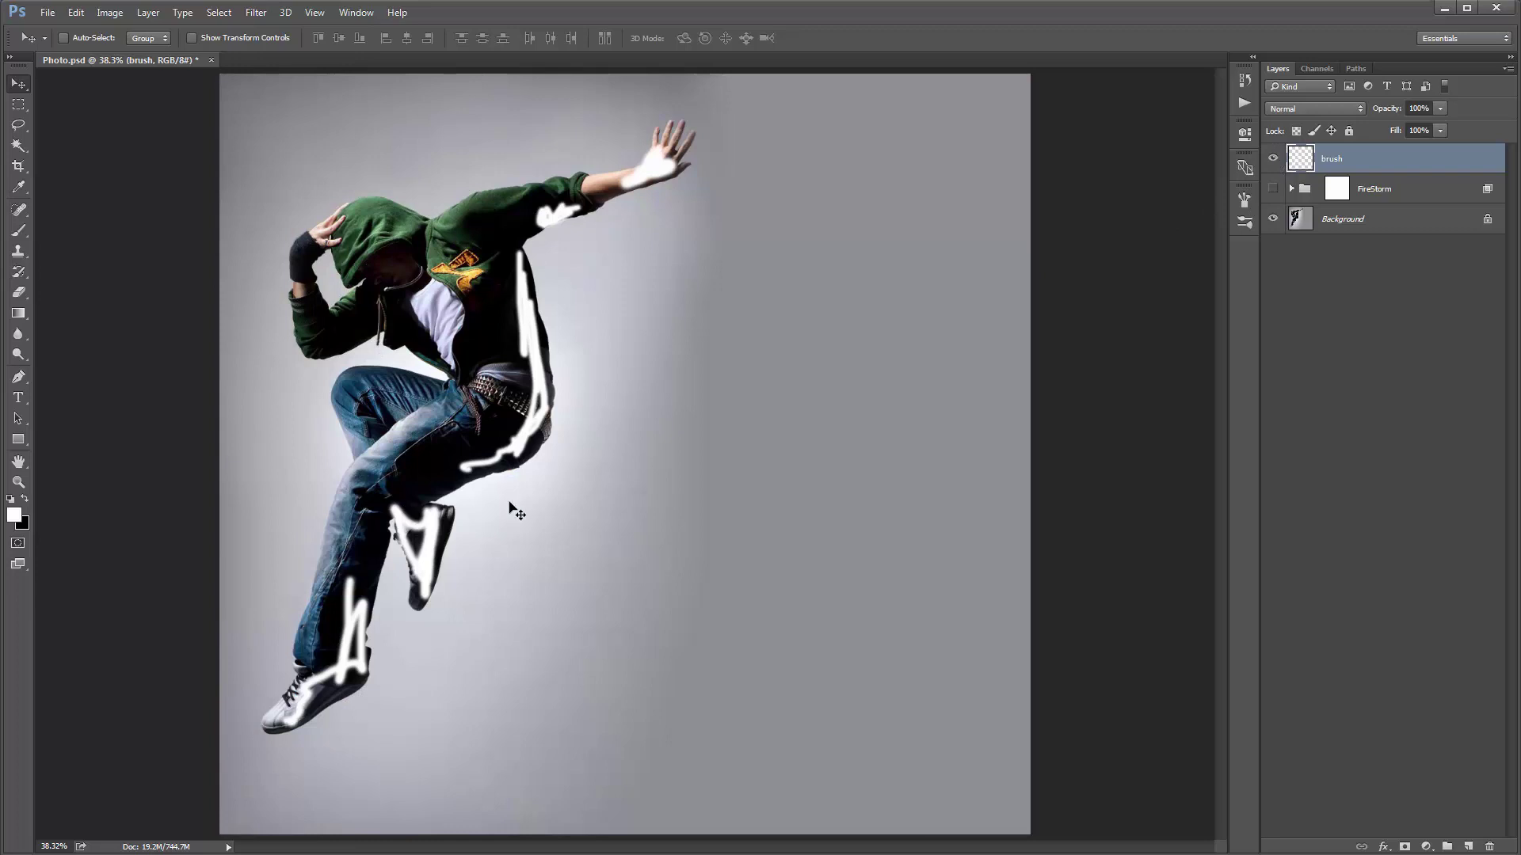
click(1272, 158)
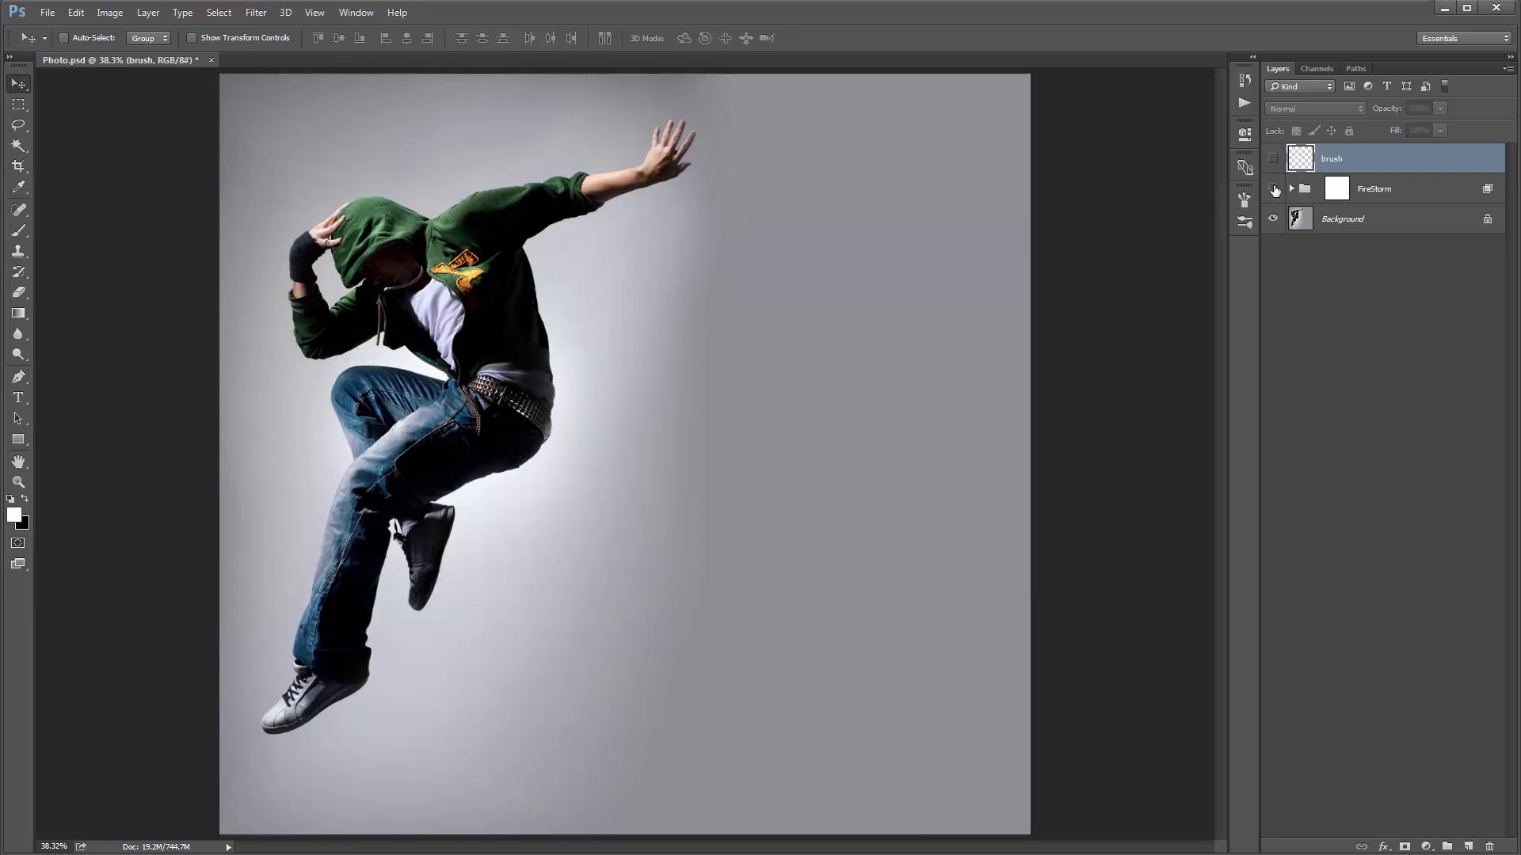
click(1272, 188)
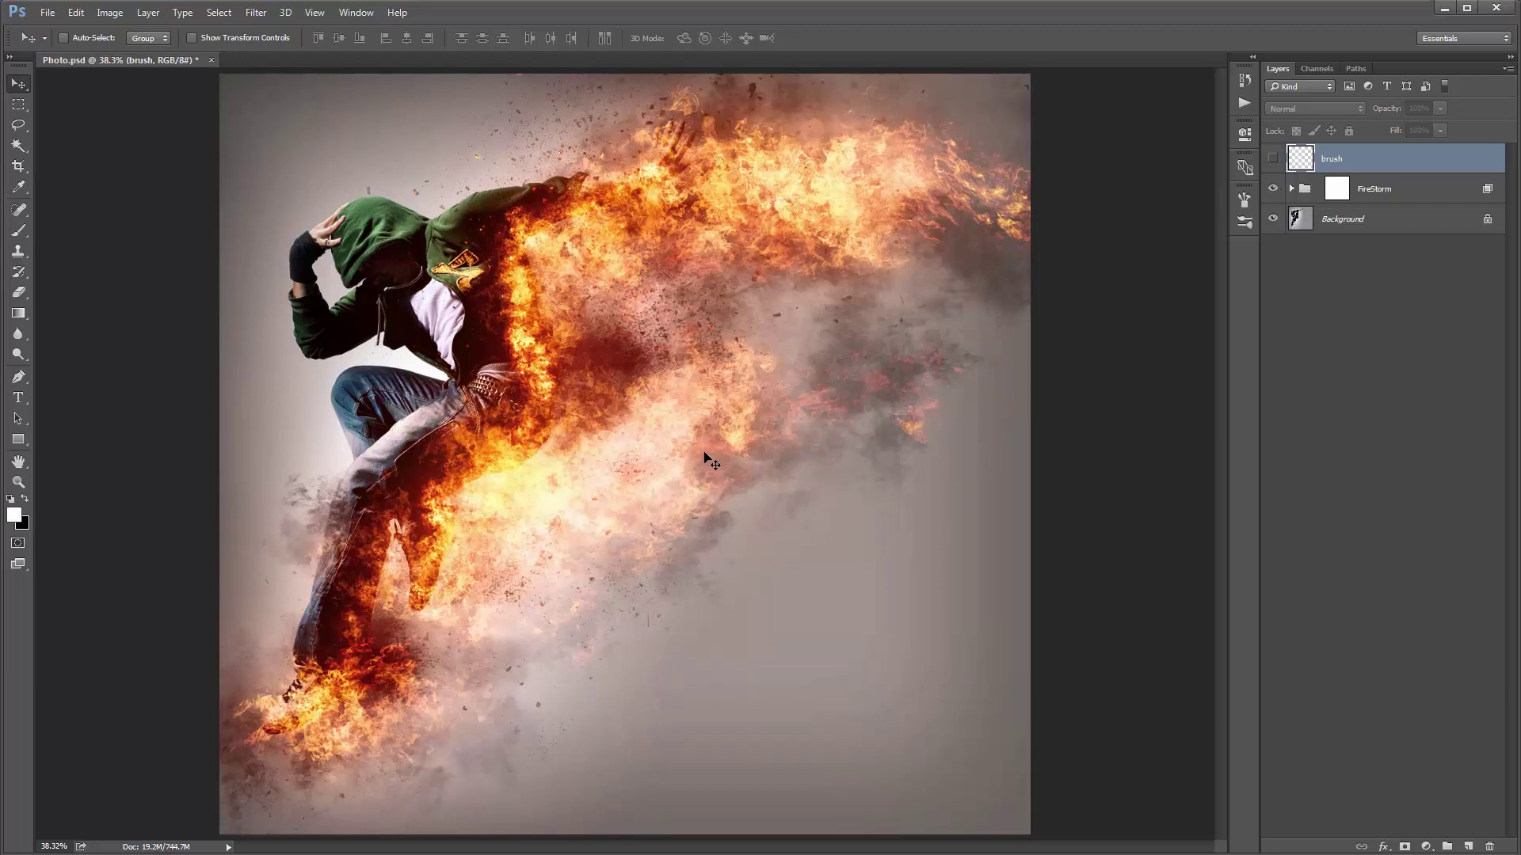
Widen the layers list, expand the FireStorm group, and select its Color Options group and Vignette layer.
drag(1261, 245, 1189, 242)
click(1239, 190)
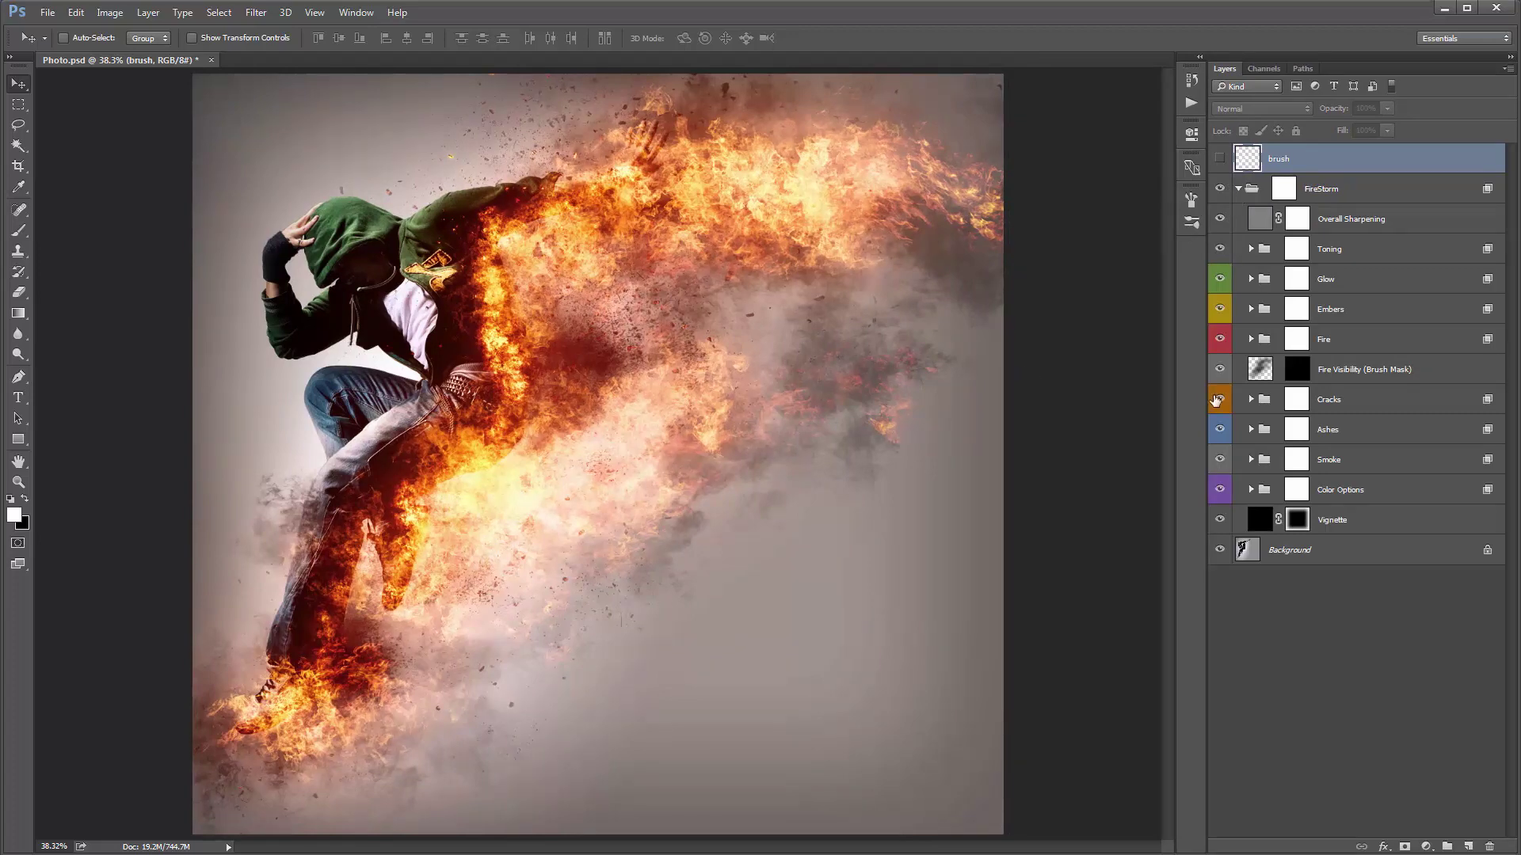
click(1370, 491)
shift+click(1354, 516)
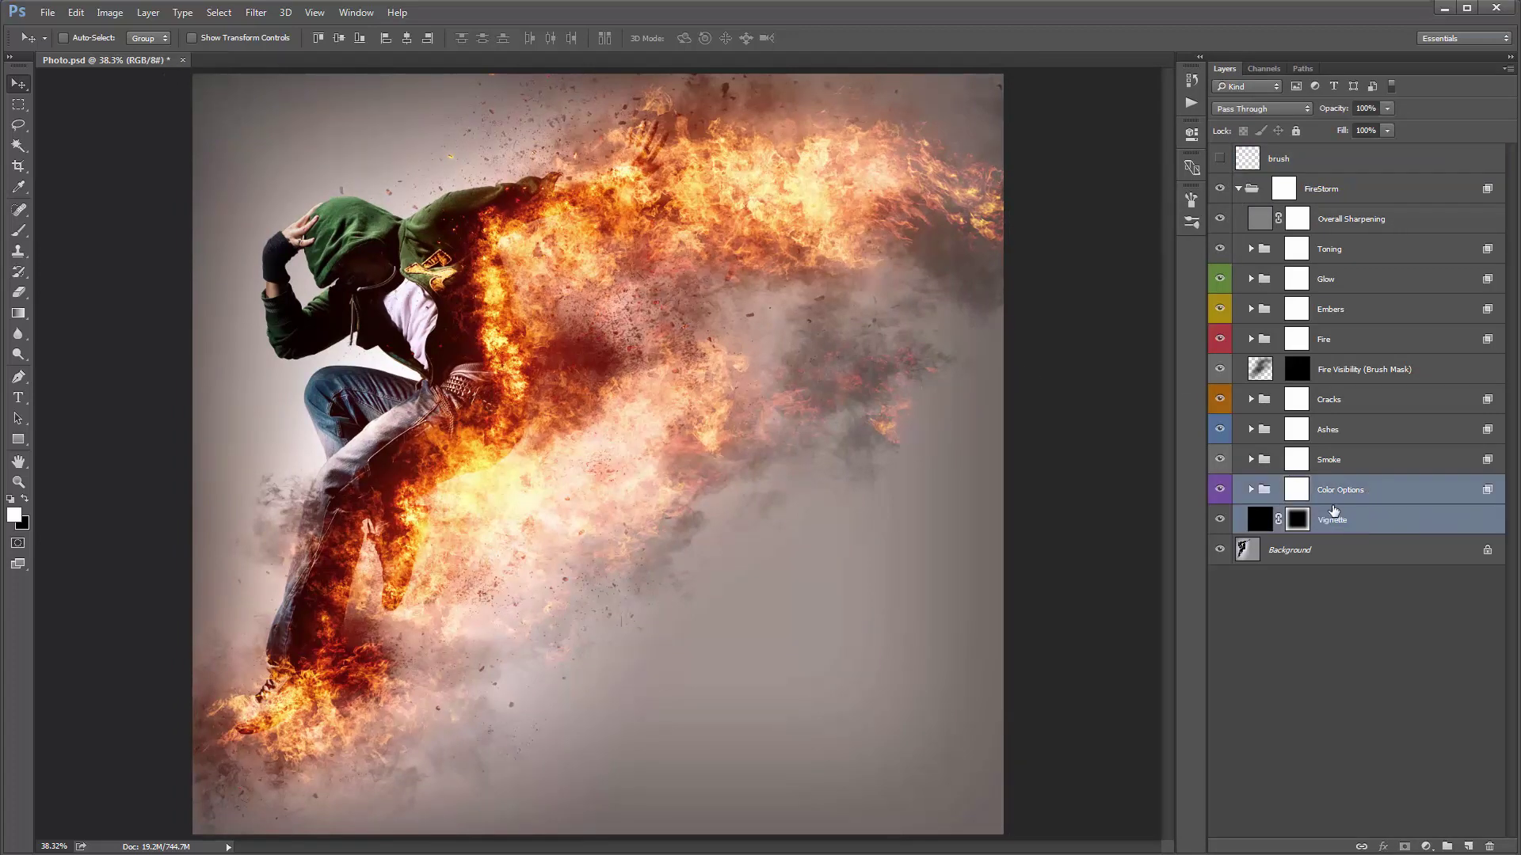
click(1349, 498)
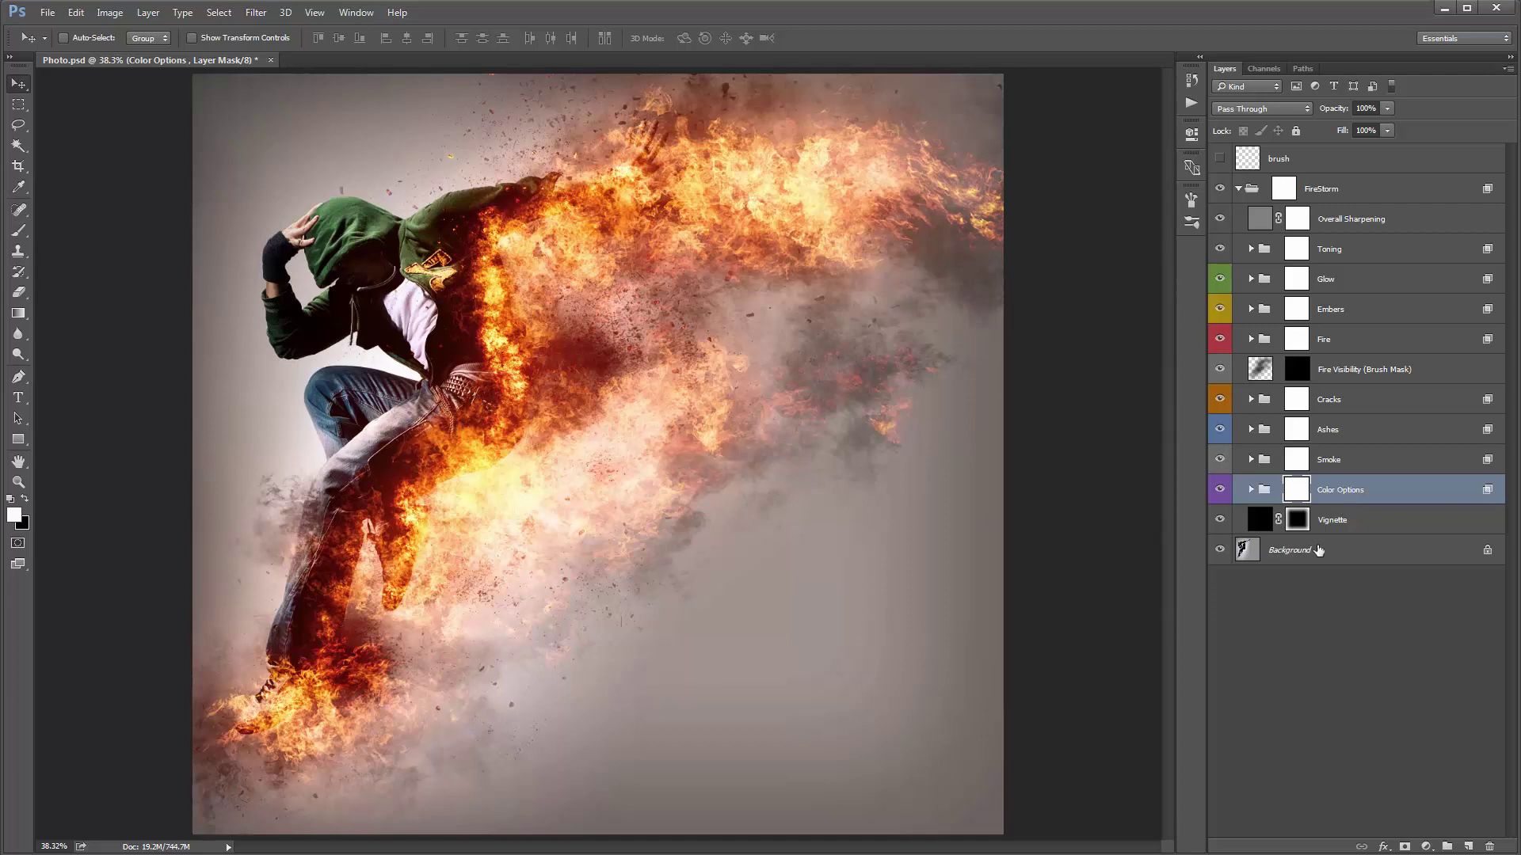
click(1334, 521)
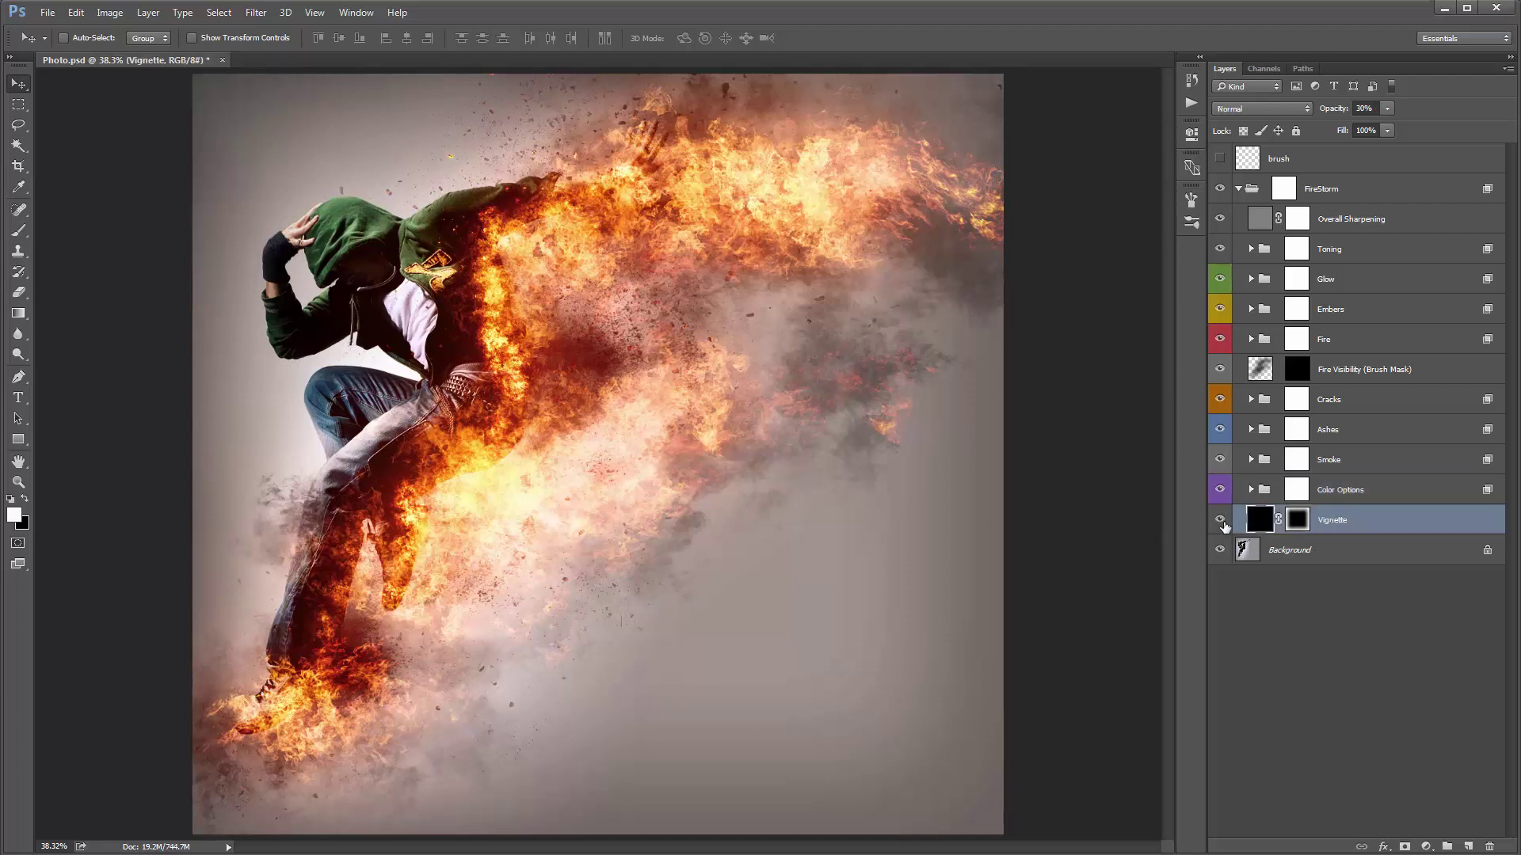
Compare the image with the Vignette layer and Color Options group hidden and shown.
click(1222, 523)
click(1221, 523)
click(1221, 520)
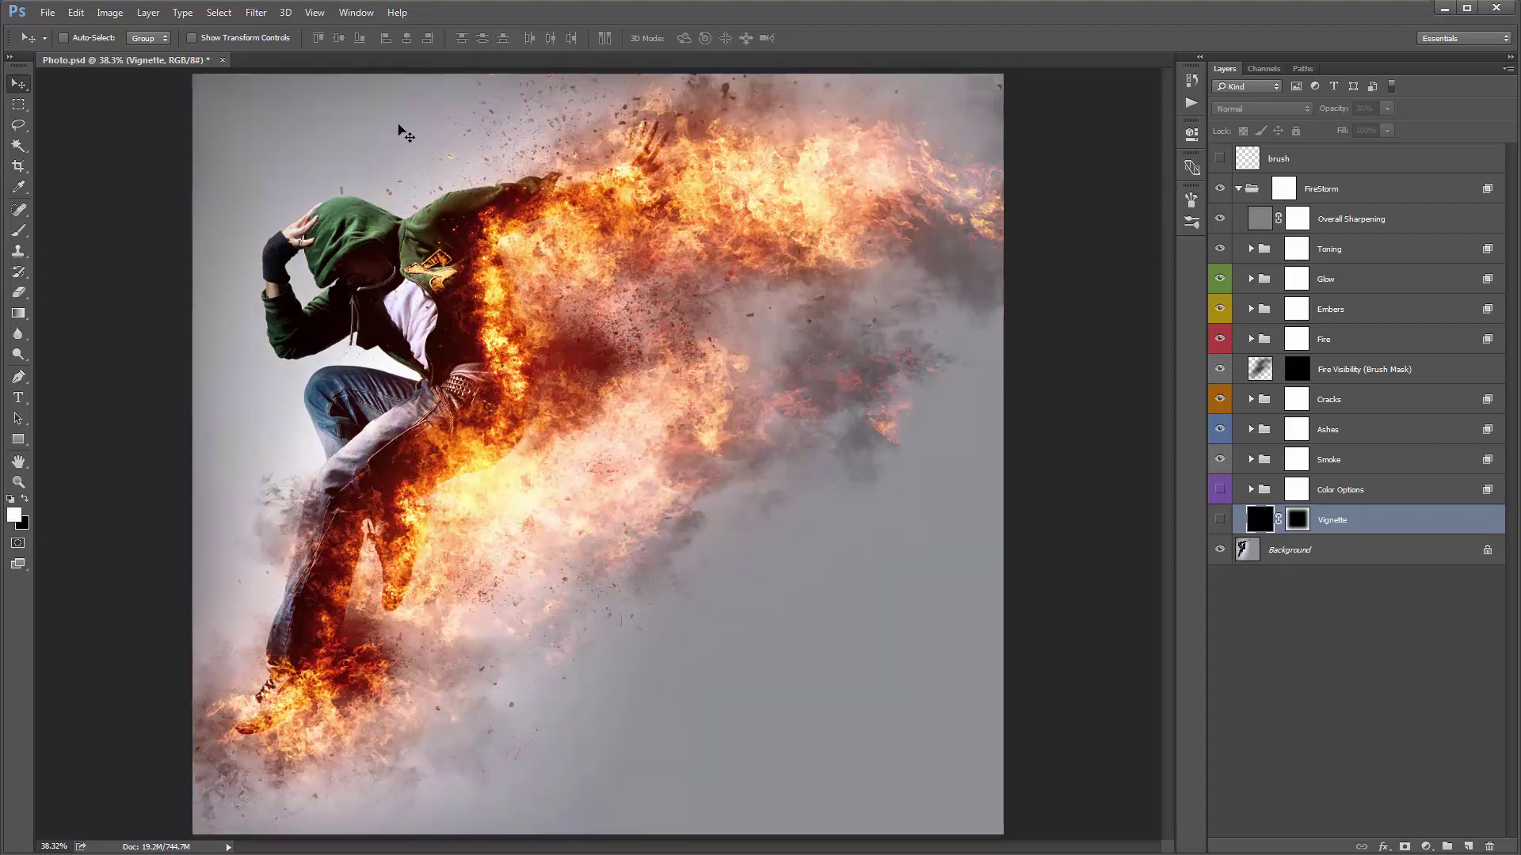
click(1219, 520)
click(1219, 490)
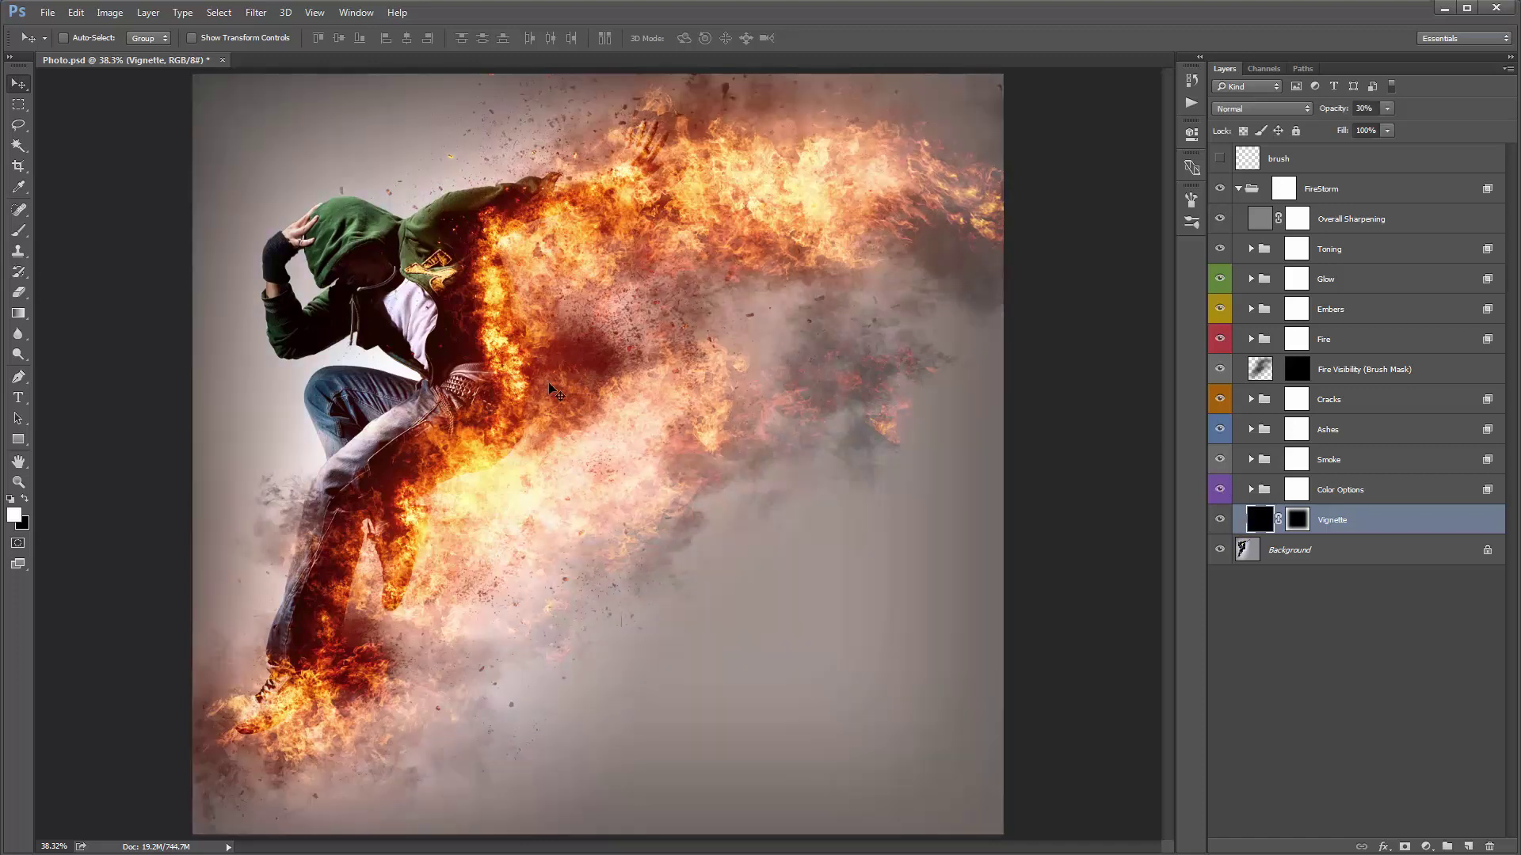
Expand the Color Options group and preview several color variants in turn, ending on Color Option 7.
click(1349, 499)
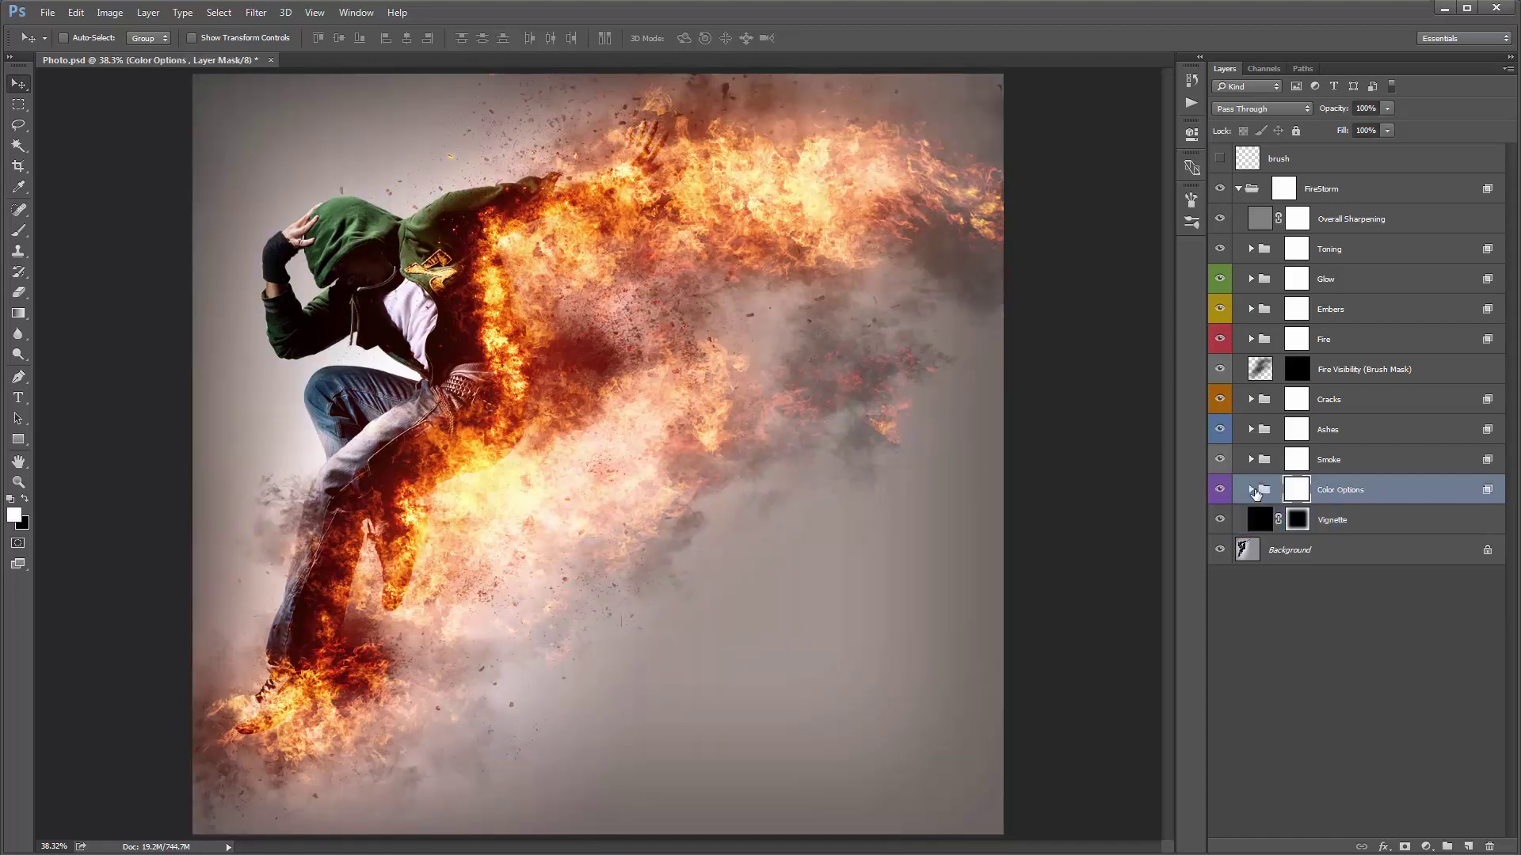
click(1251, 491)
scroll(1274, 527, down, 1)
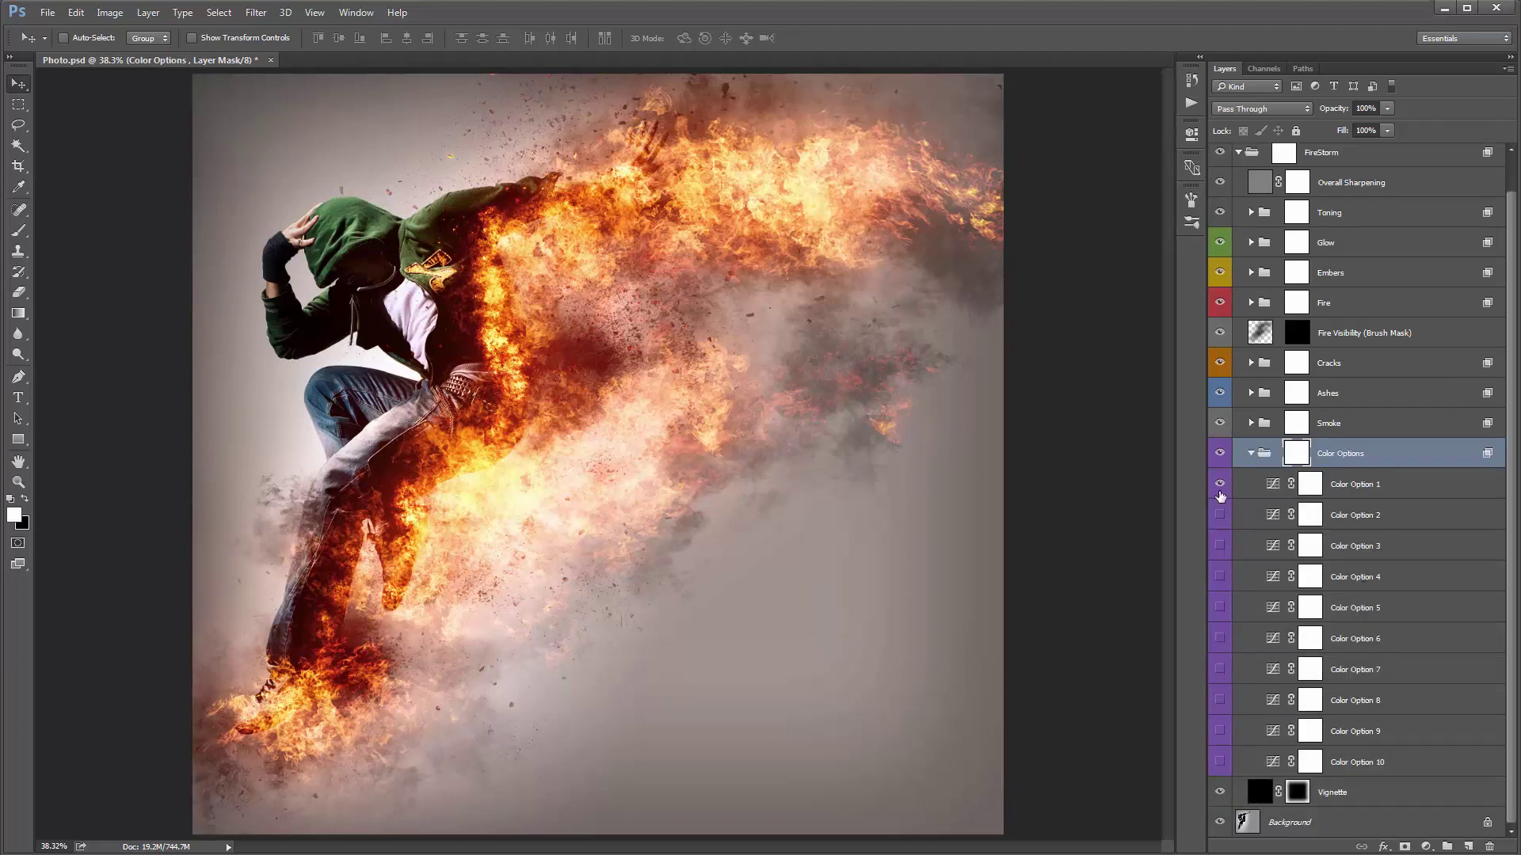
click(1220, 484)
click(1220, 515)
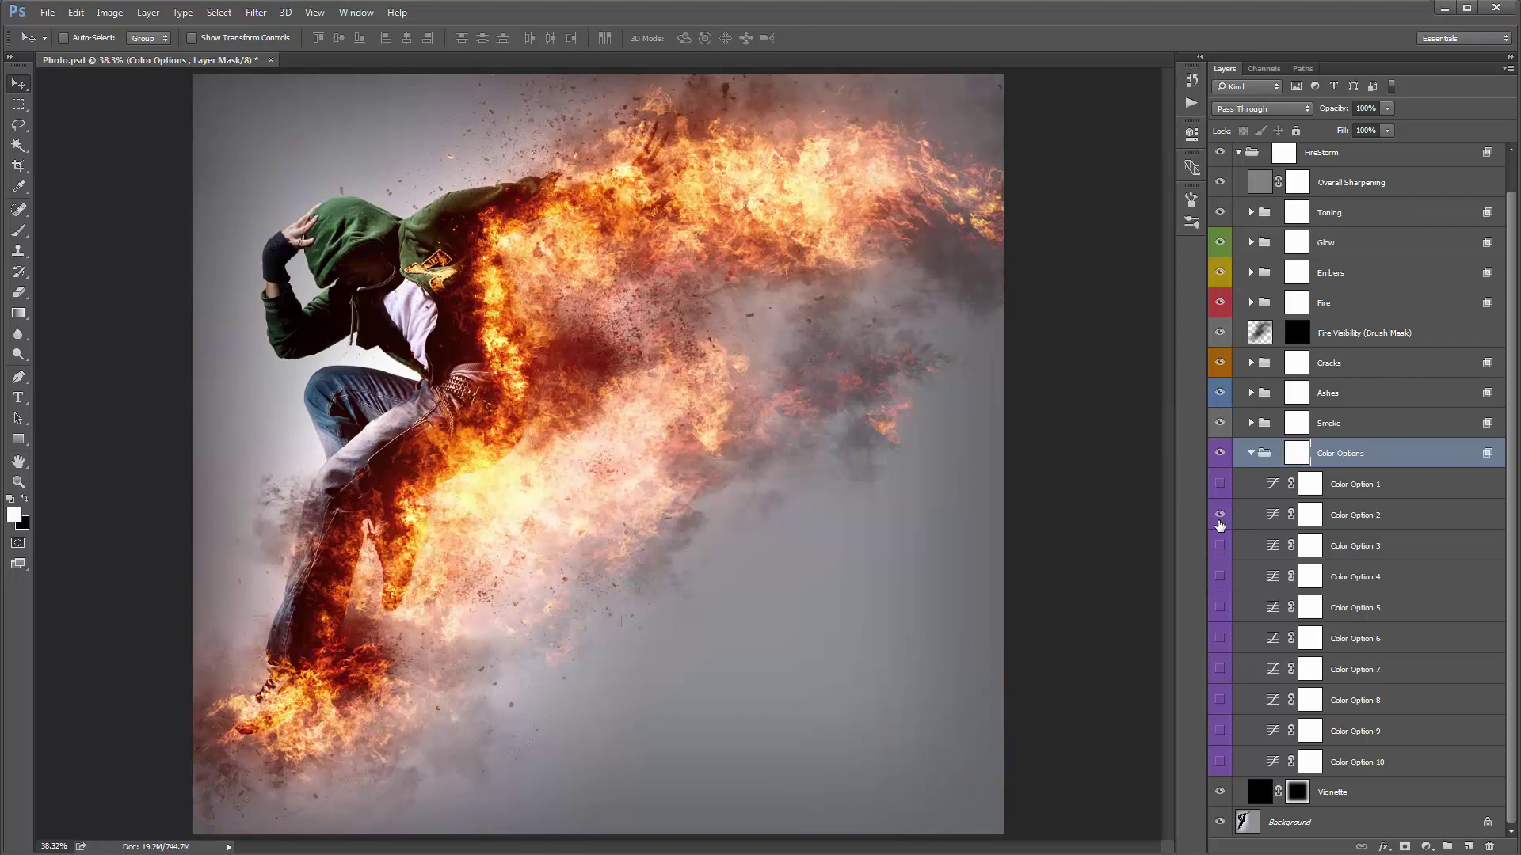
click(1219, 523)
click(1220, 546)
click(1220, 638)
click(1220, 638)
click(1220, 669)
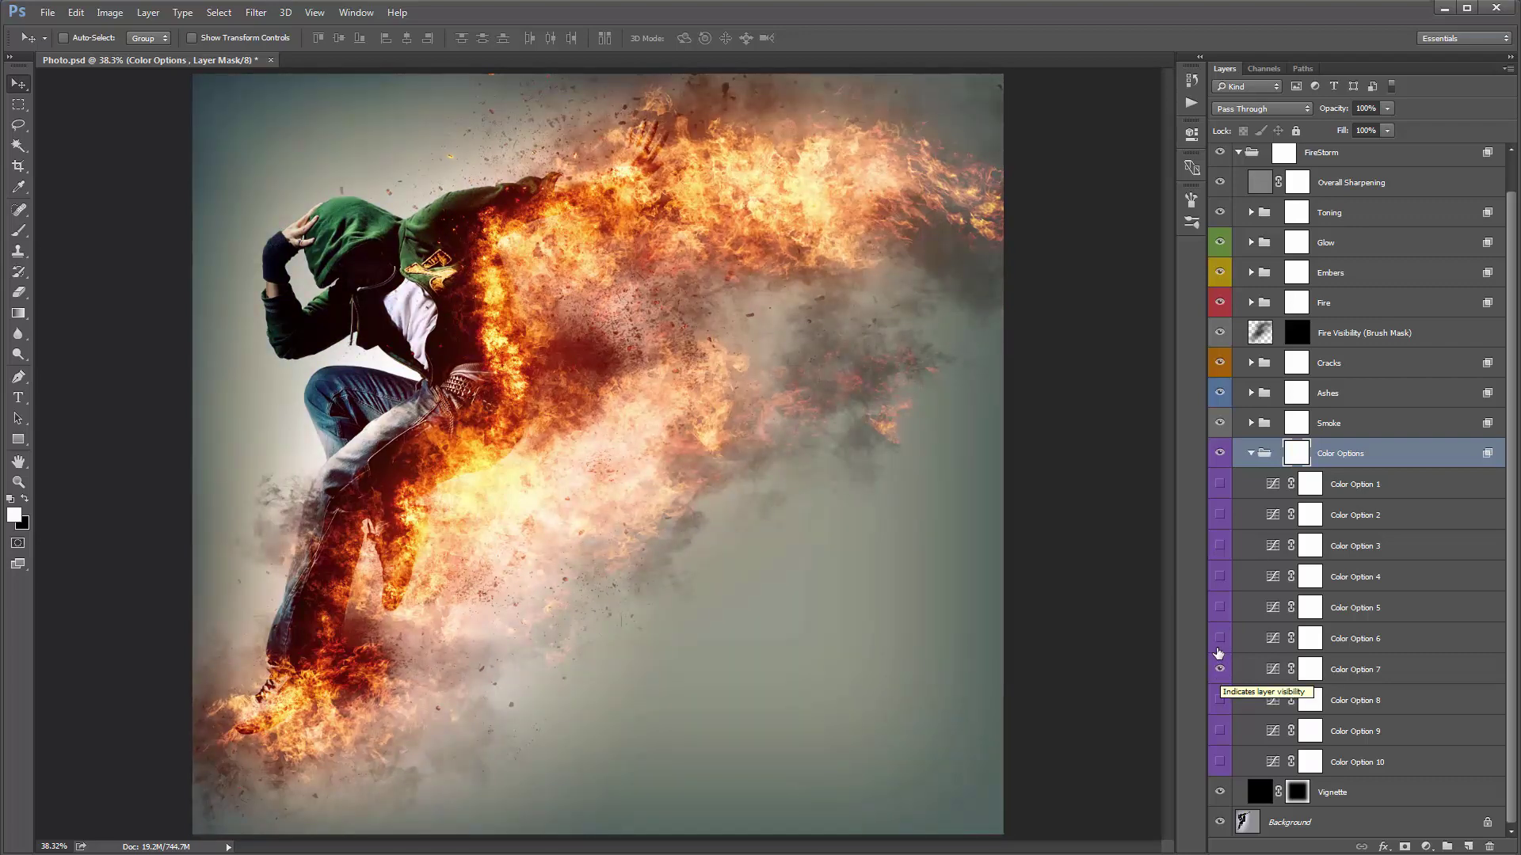
click(1387, 678)
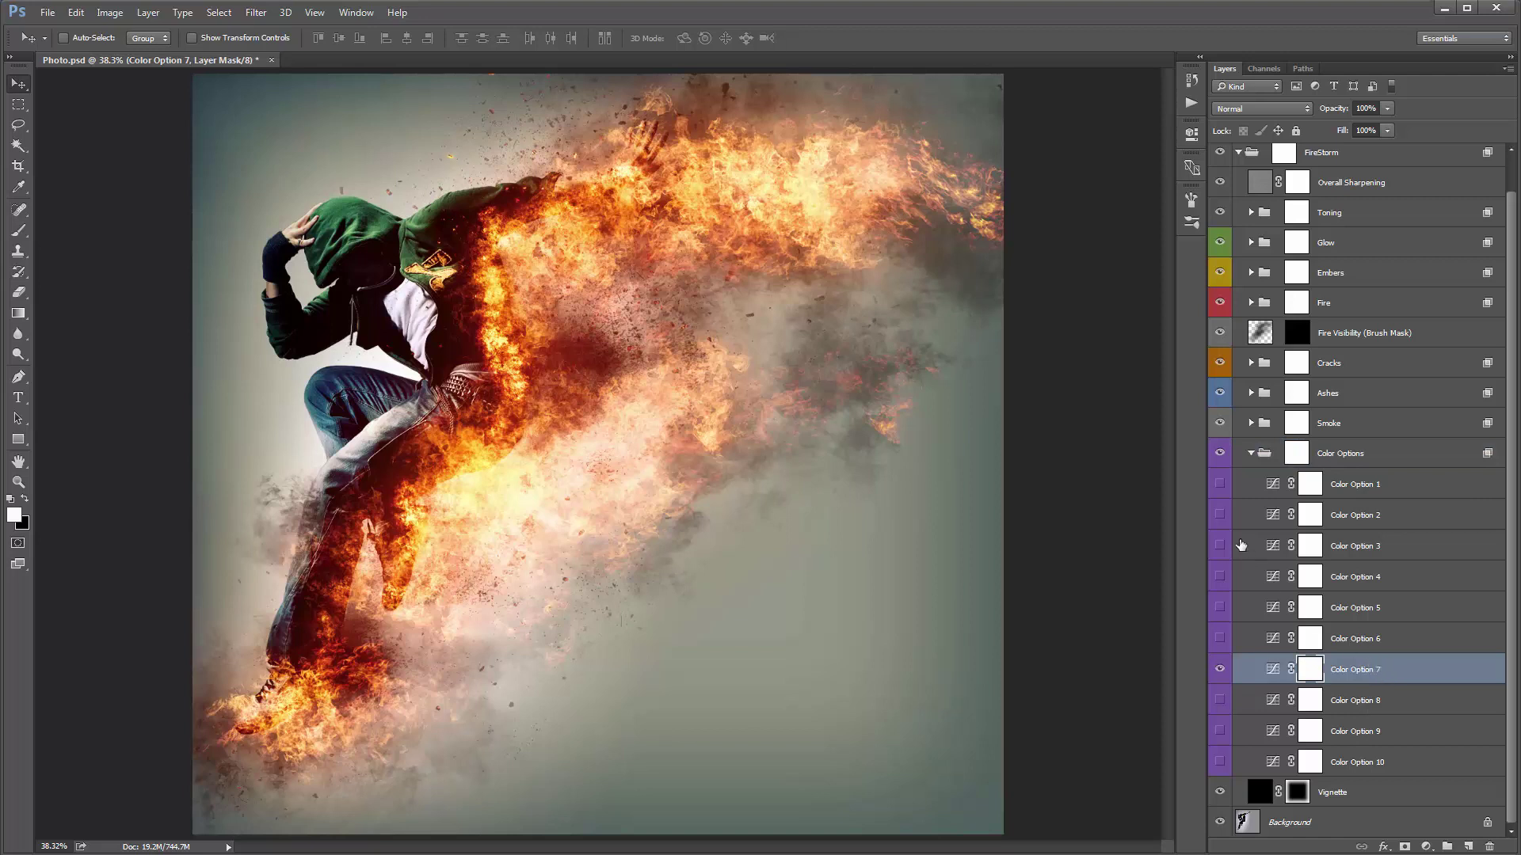
Show Color Option 1 together with Color Option 7 and set Color Option 7's opacity to 50%.
click(1220, 486)
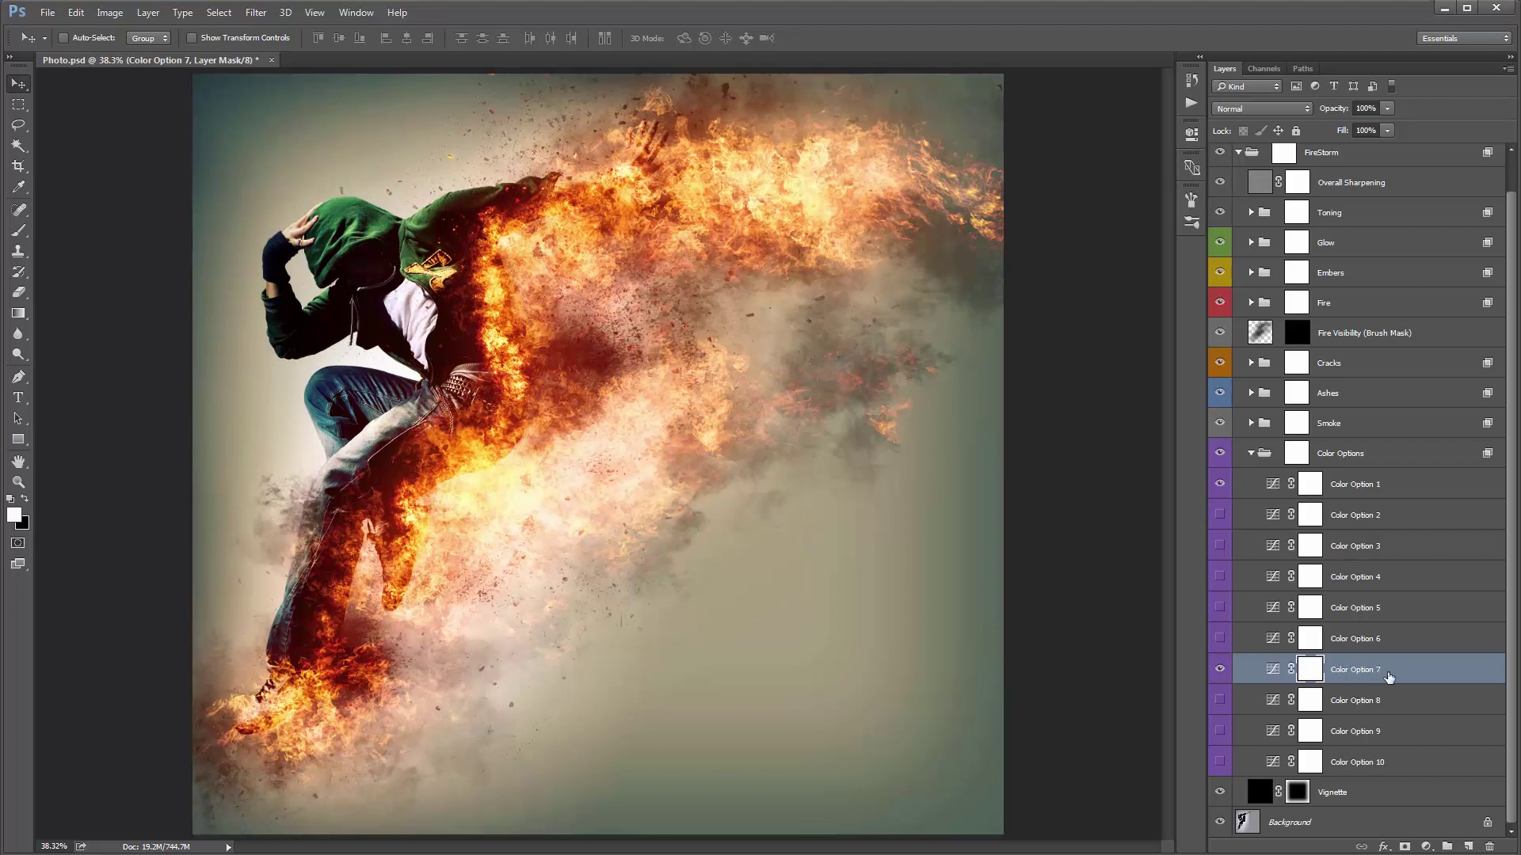
click(1361, 676)
key(5)
click(1352, 489)
ctrl+click(1370, 670)
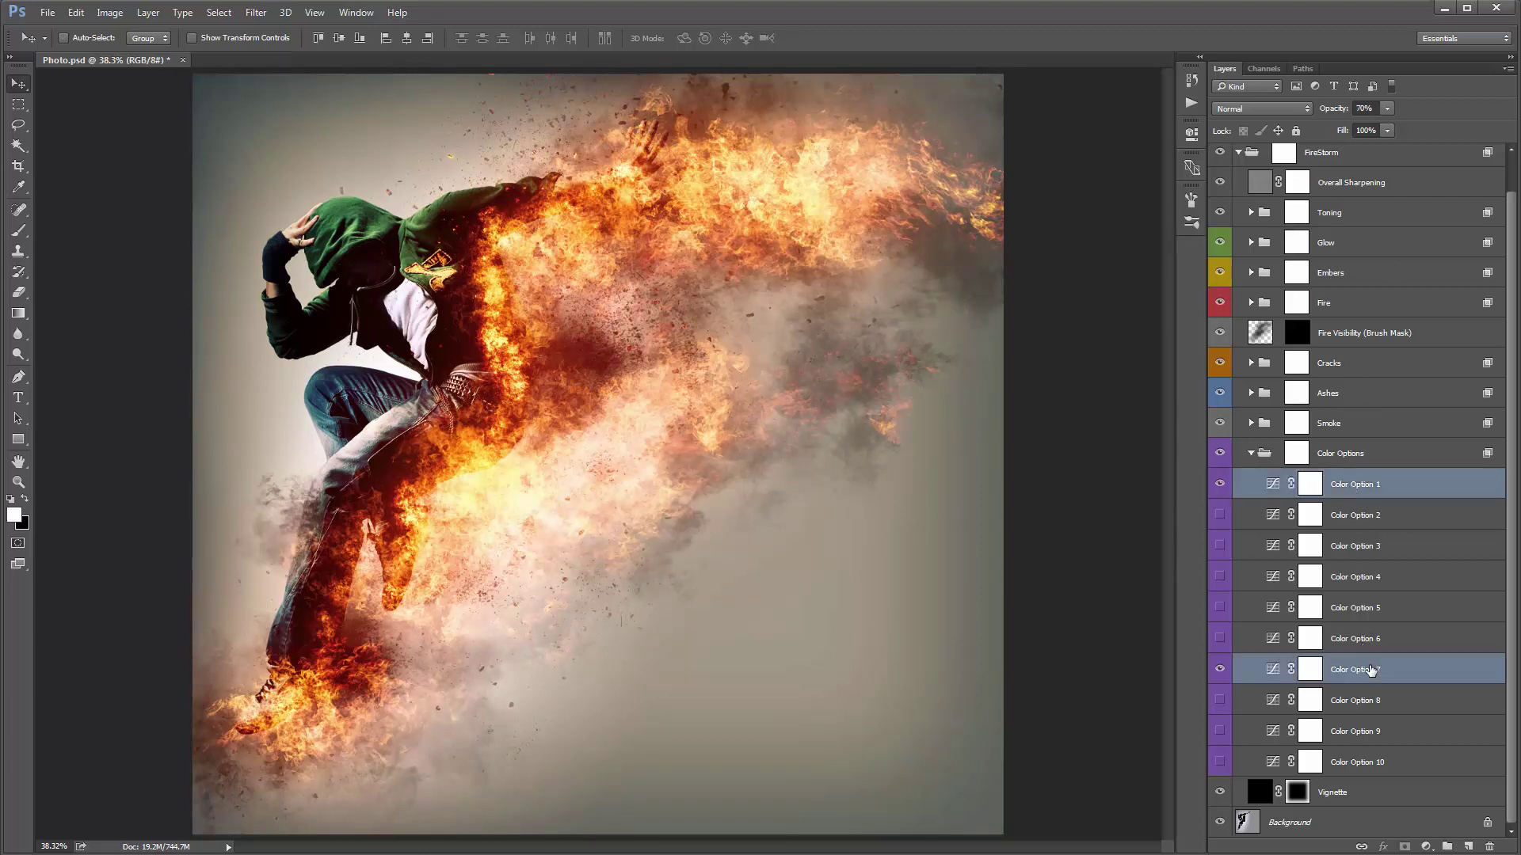
Hide Color Option 7, leaving Color Option 1 active, and collapse the Color Options group.
click(1220, 671)
click(1310, 484)
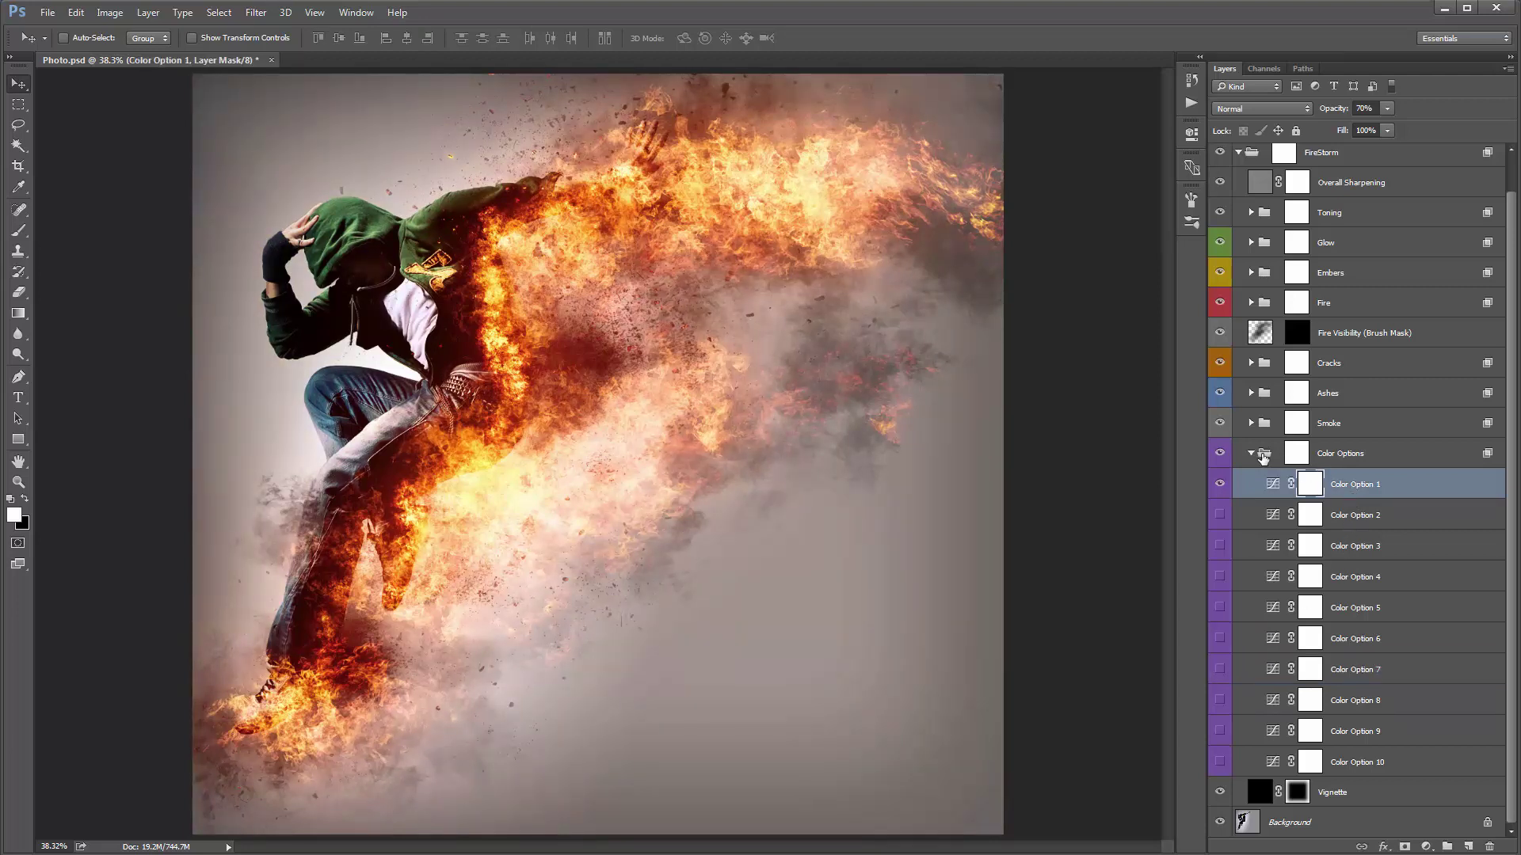
click(1251, 453)
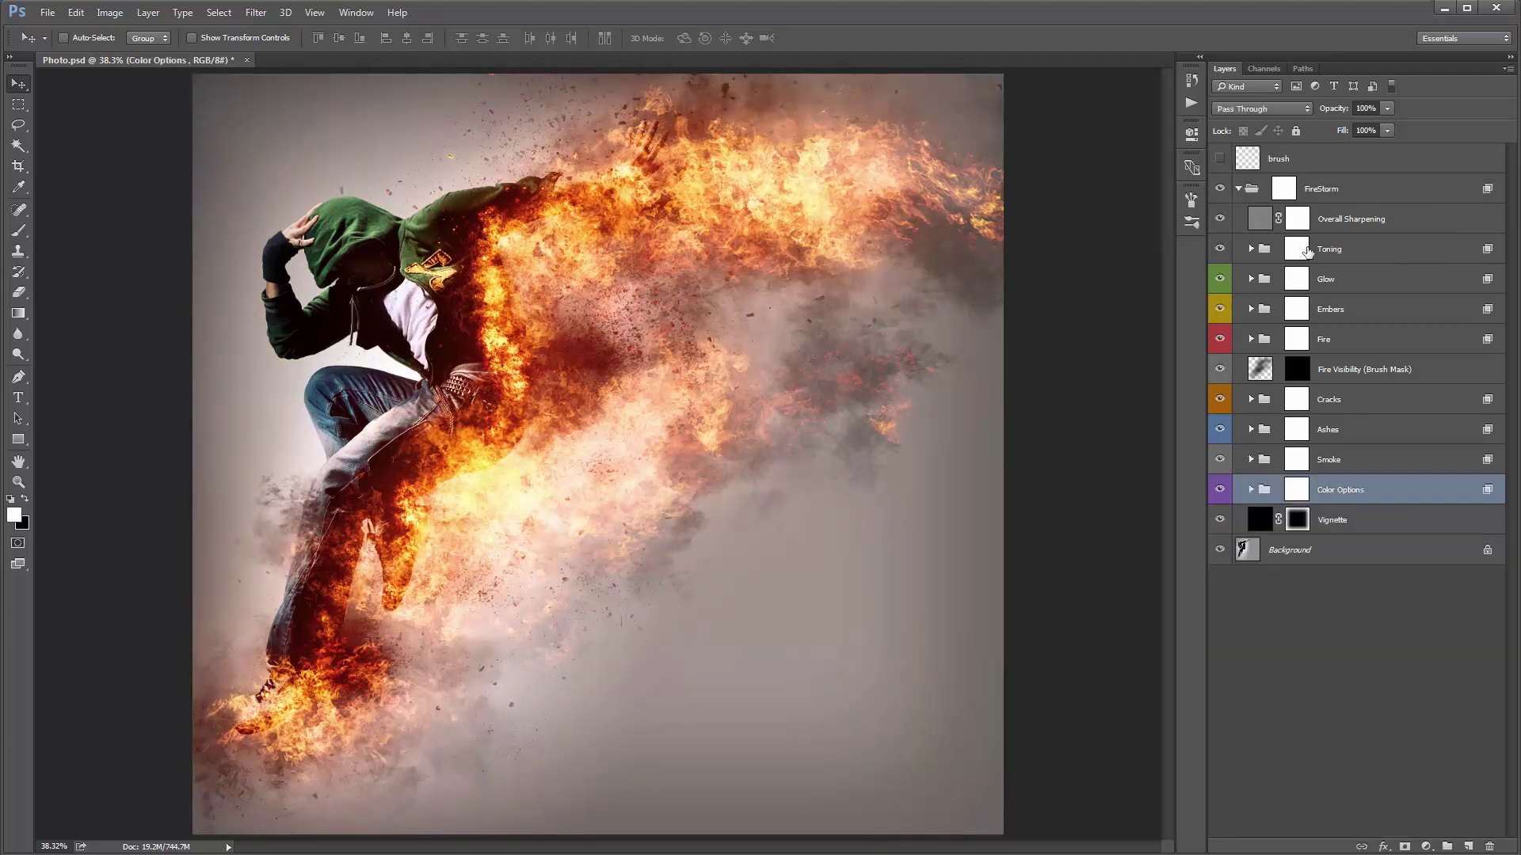
Compare the image with the Overall Sharpening layer hidden and shown.
click(1349, 226)
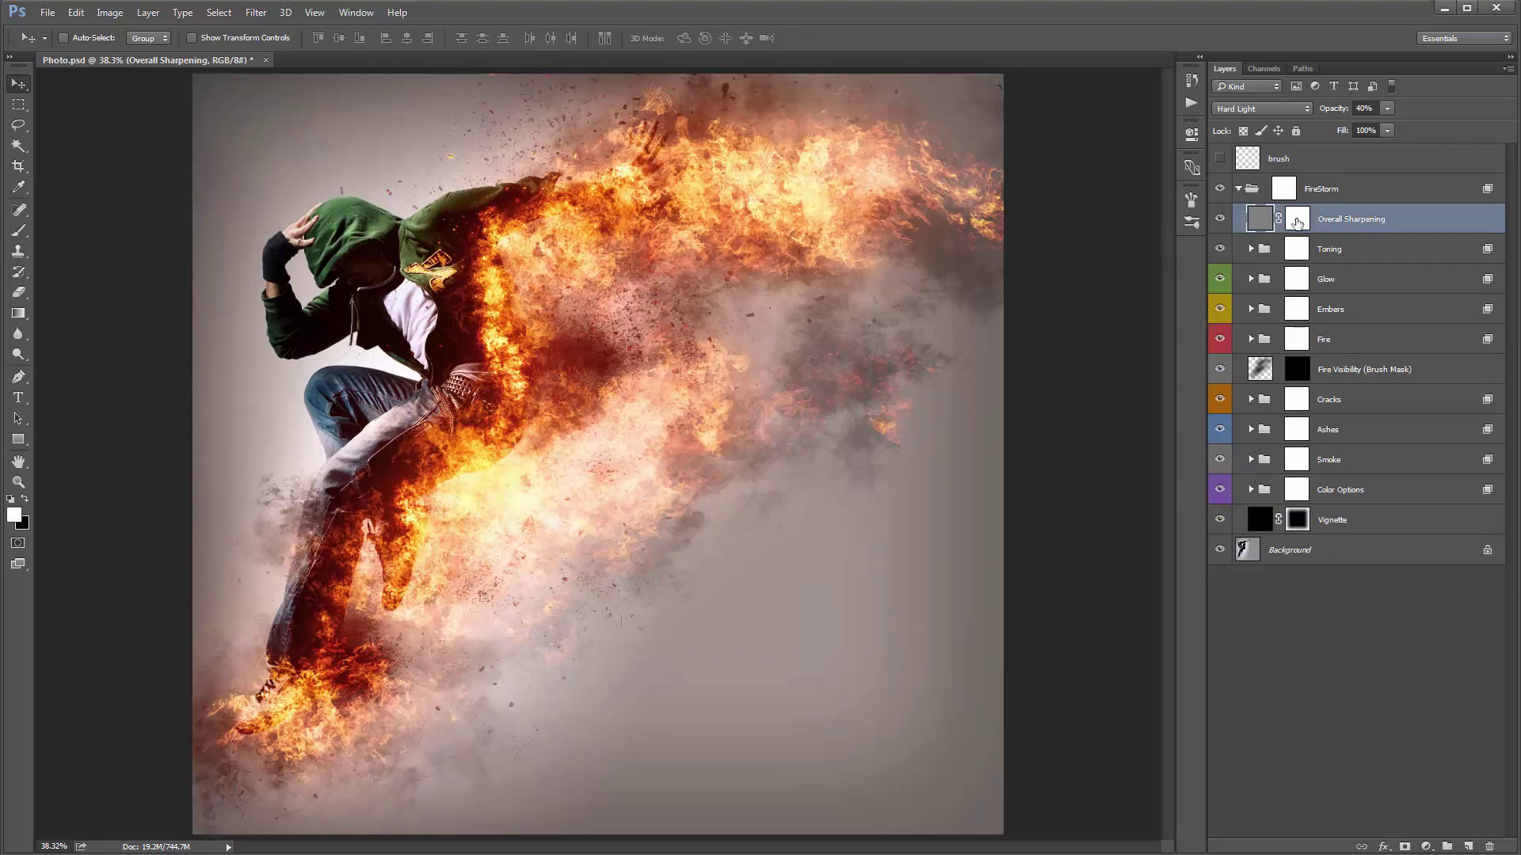
click(1221, 221)
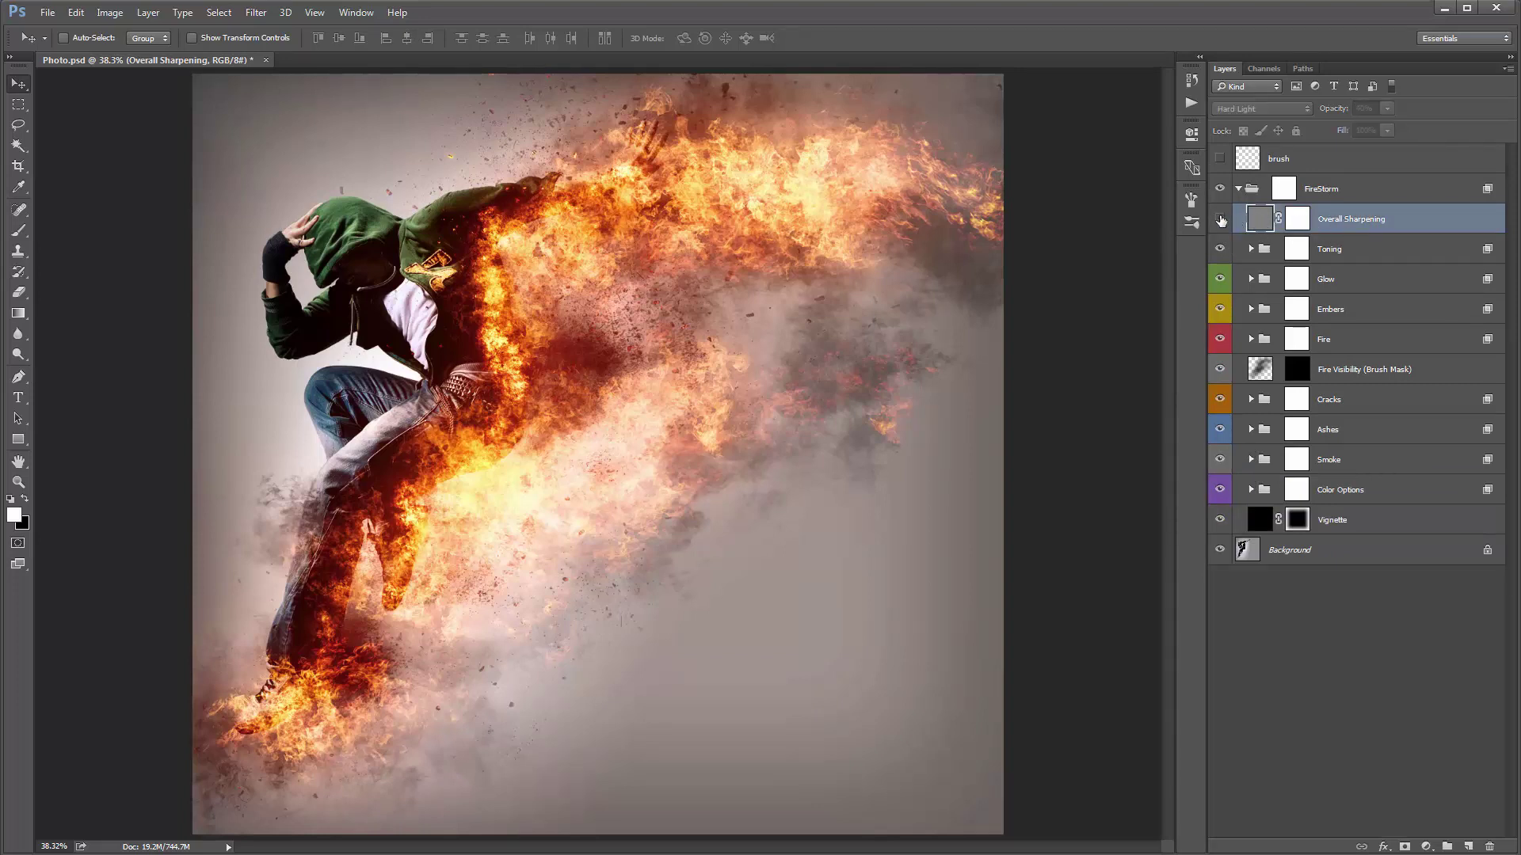
click(1221, 221)
click(1220, 221)
click(1220, 221)
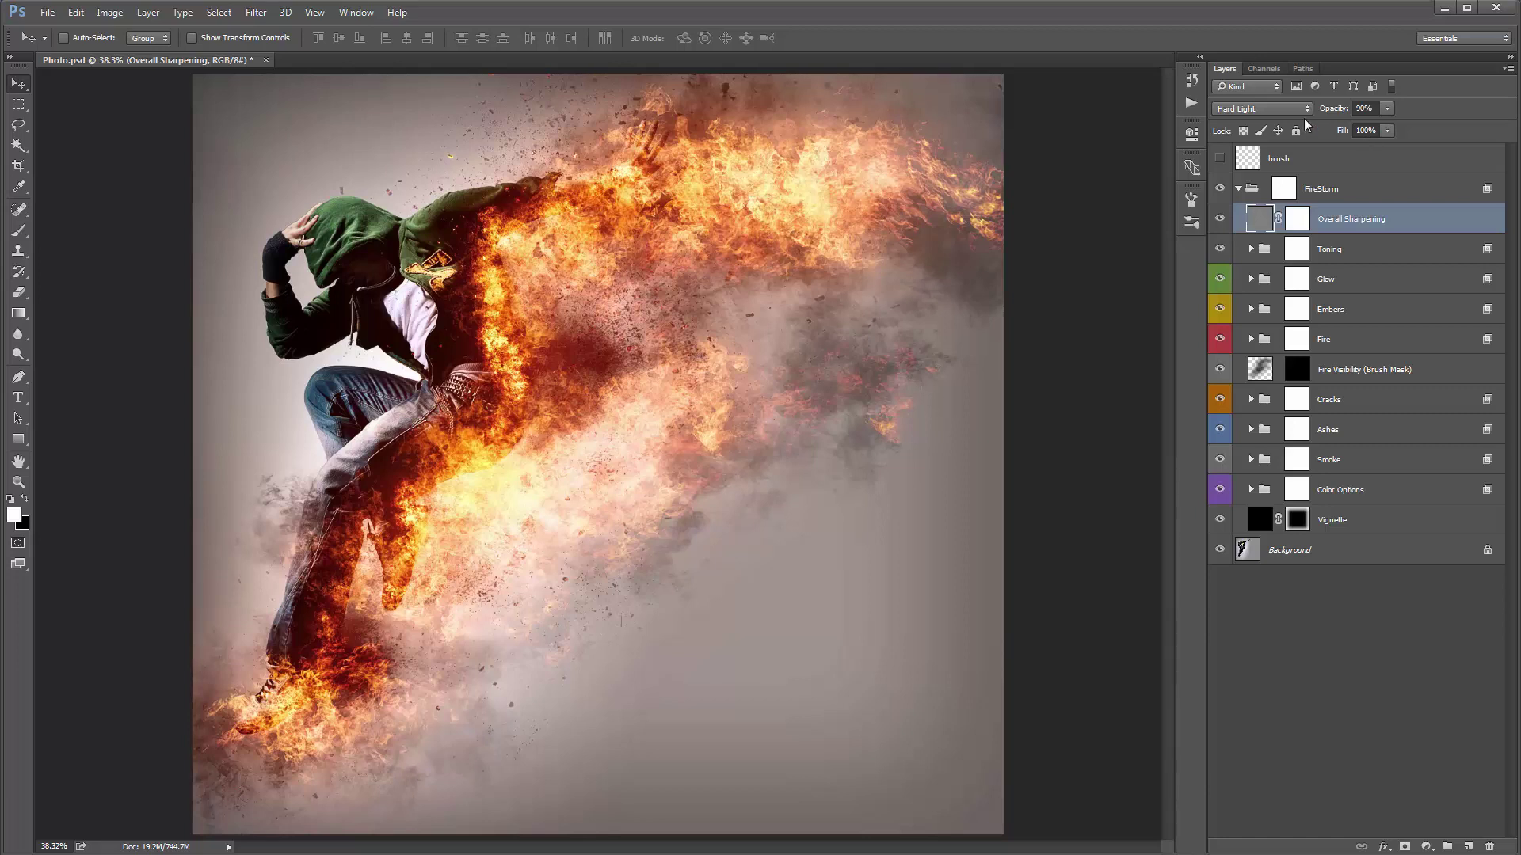
Check the Overall Sharpening layer's effect at 90% opacity, and set its opacity to 50%.
click(1221, 218)
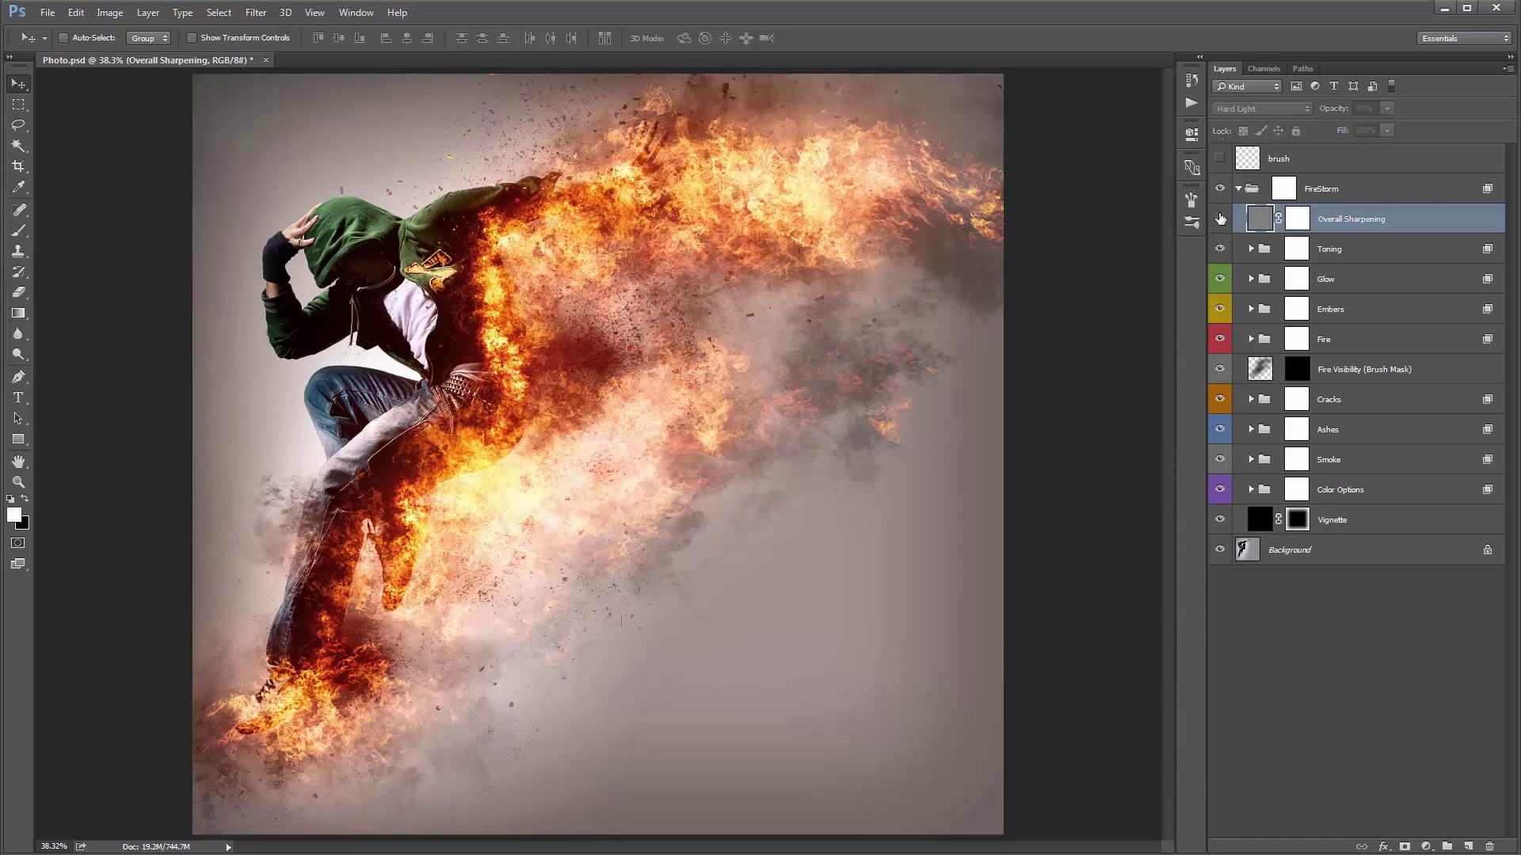
click(1221, 219)
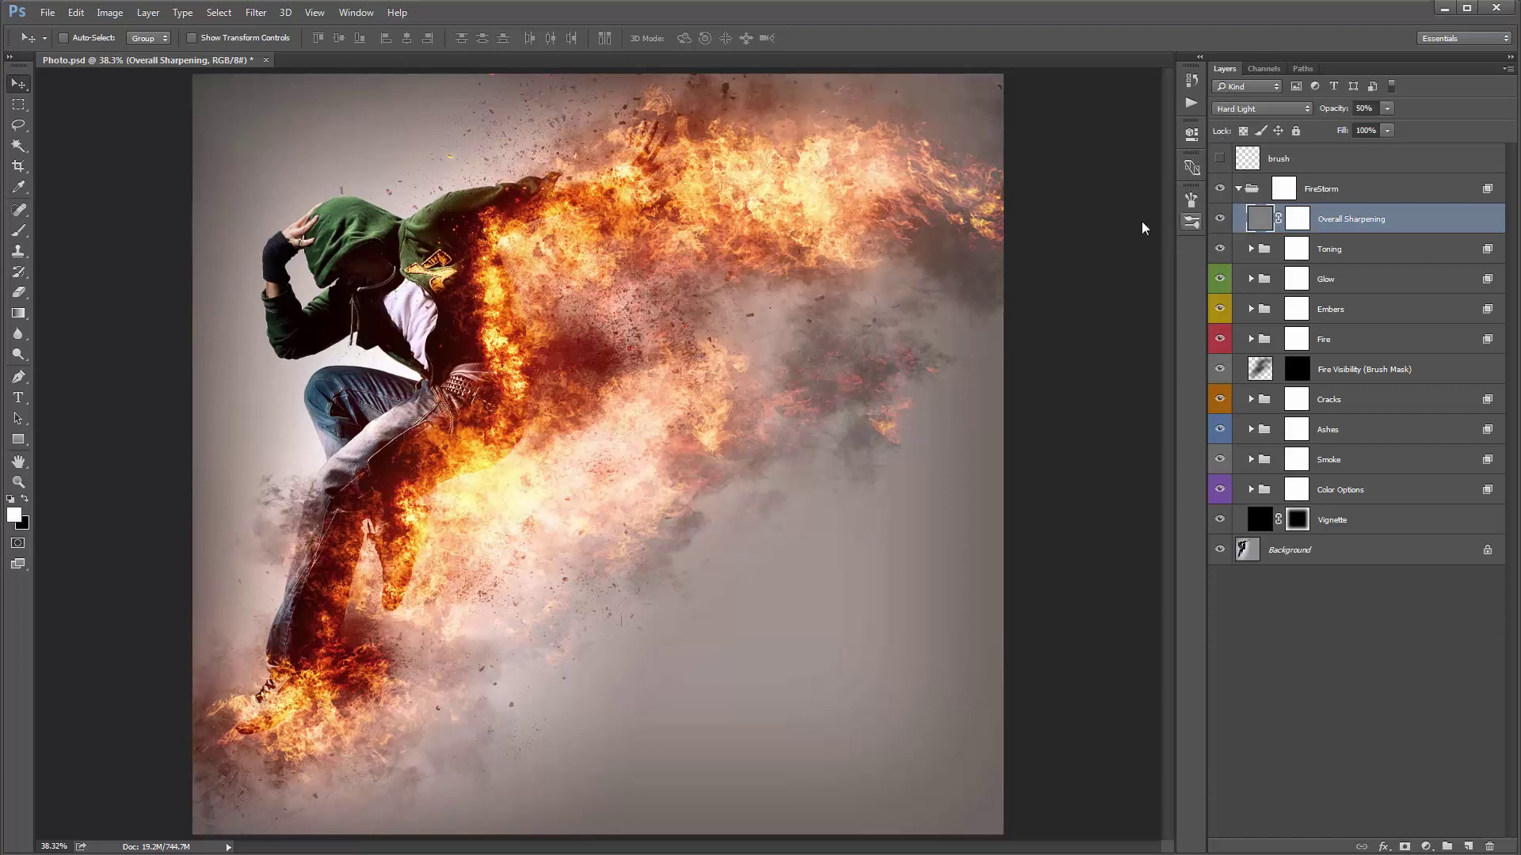
key(5)
Compare the image with the Toning group hidden and shown.
click(1398, 253)
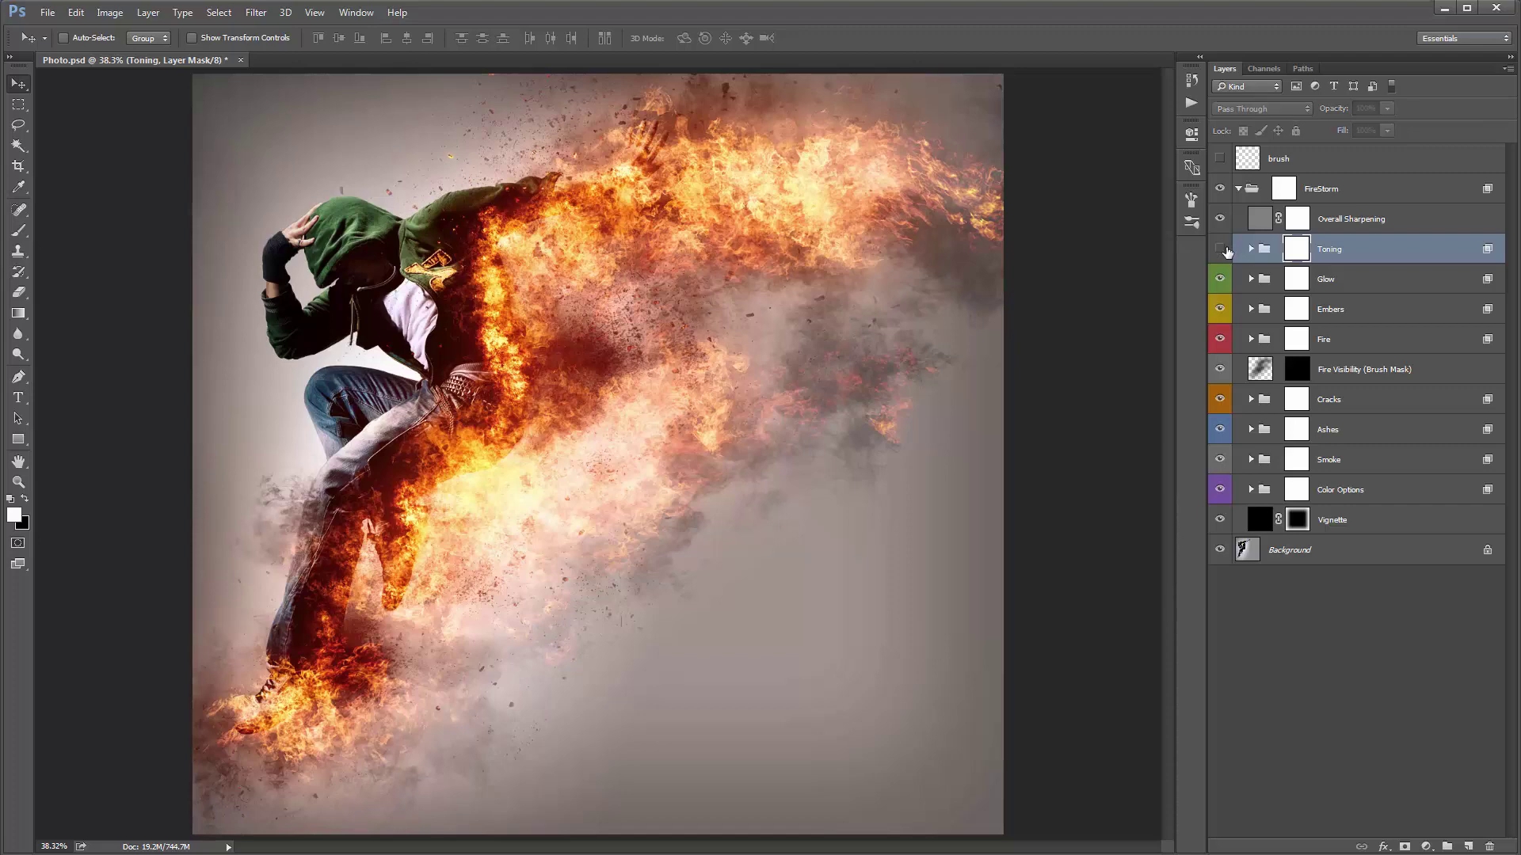
click(1224, 249)
click(1224, 249)
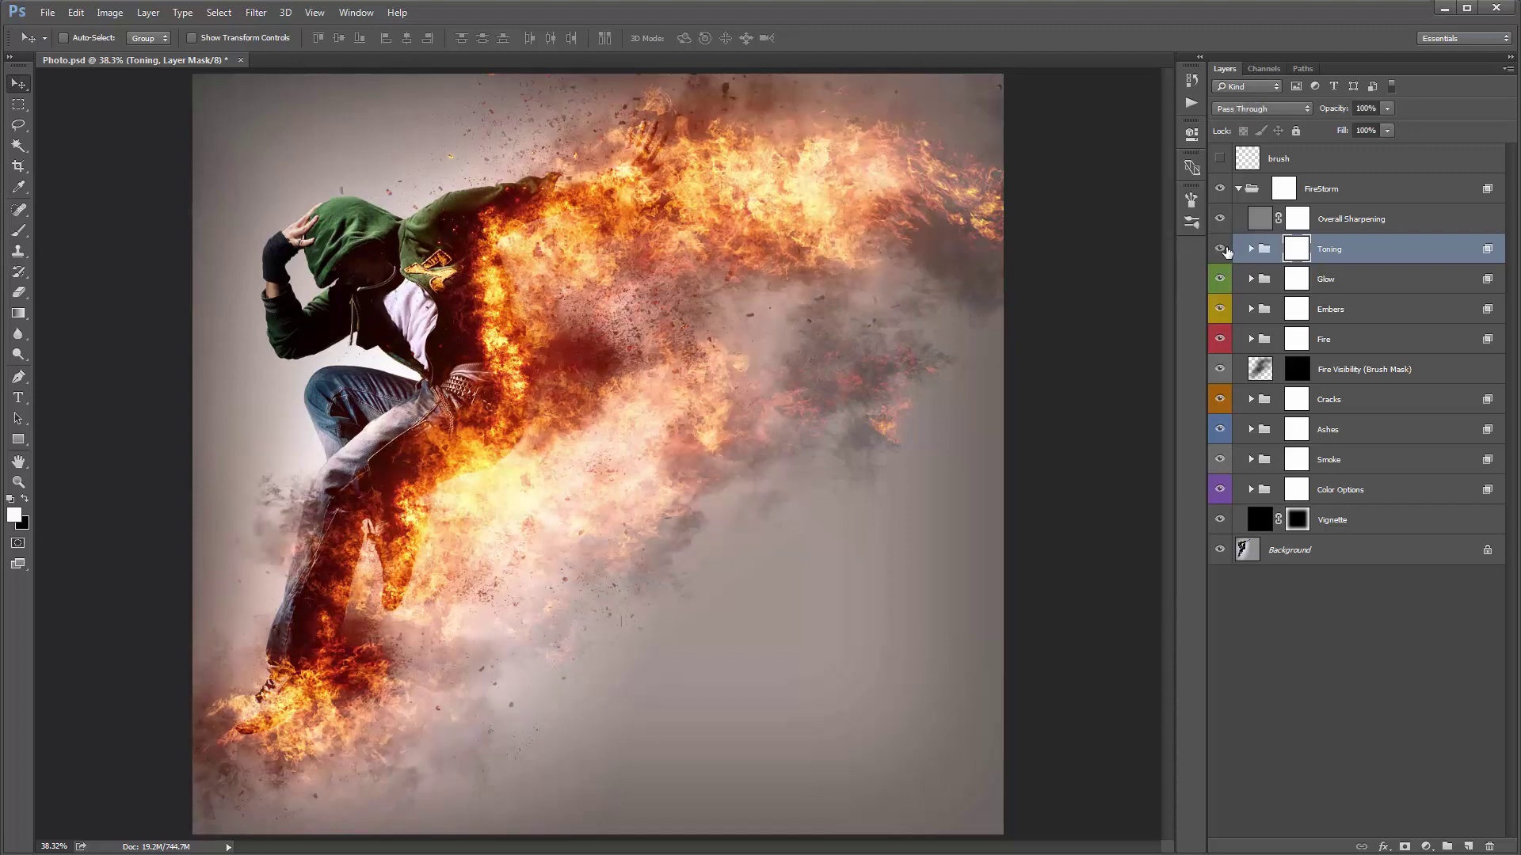
click(1223, 249)
click(1223, 249)
Expand the Toning group and compare the image with its color and contrast adjustment layers hidden and shown.
click(1252, 250)
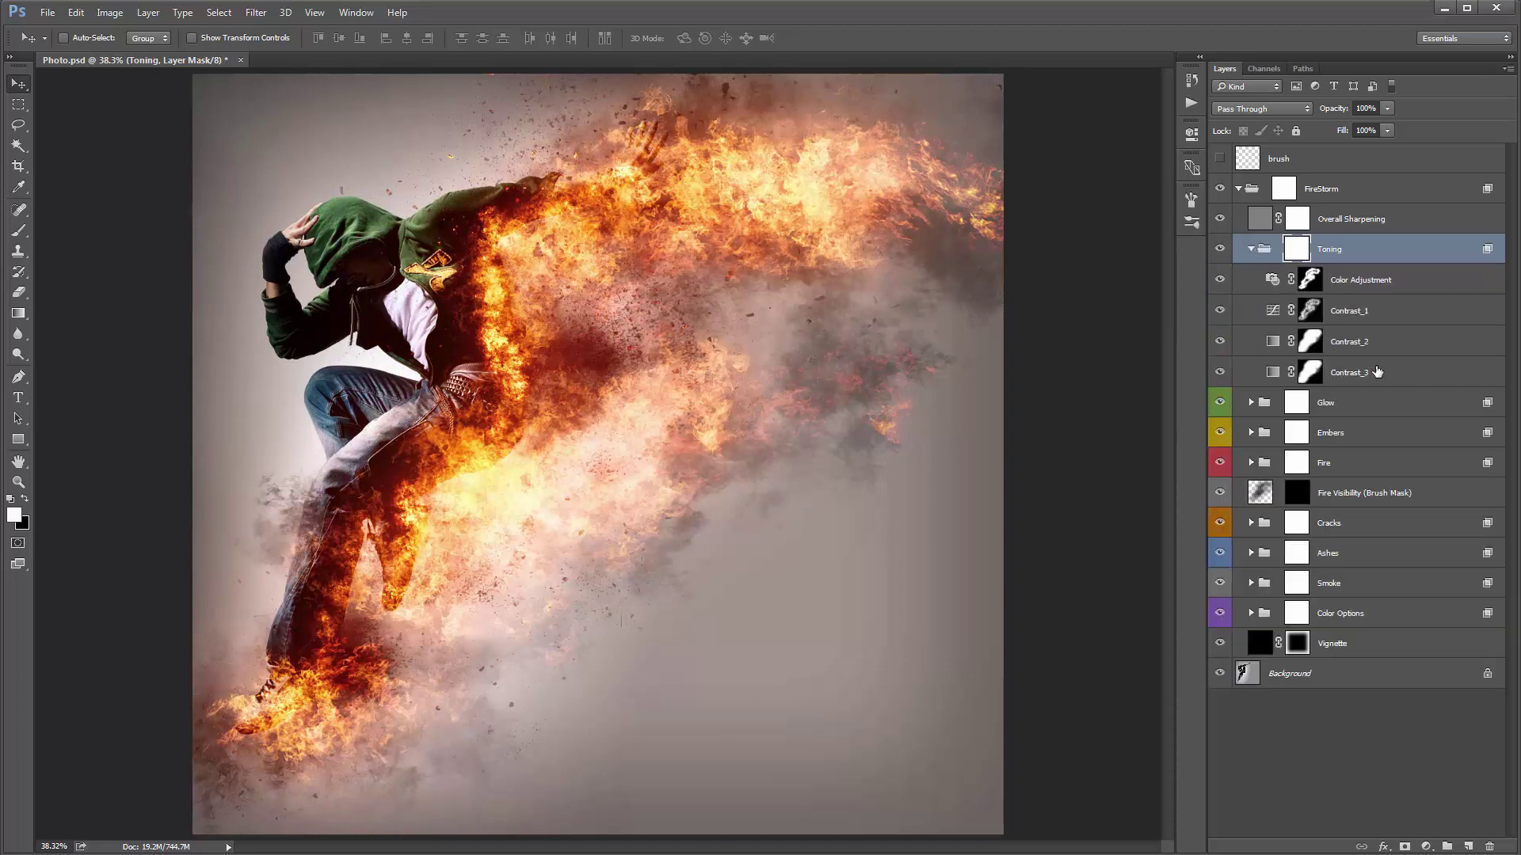
drag(1219, 279, 1218, 373)
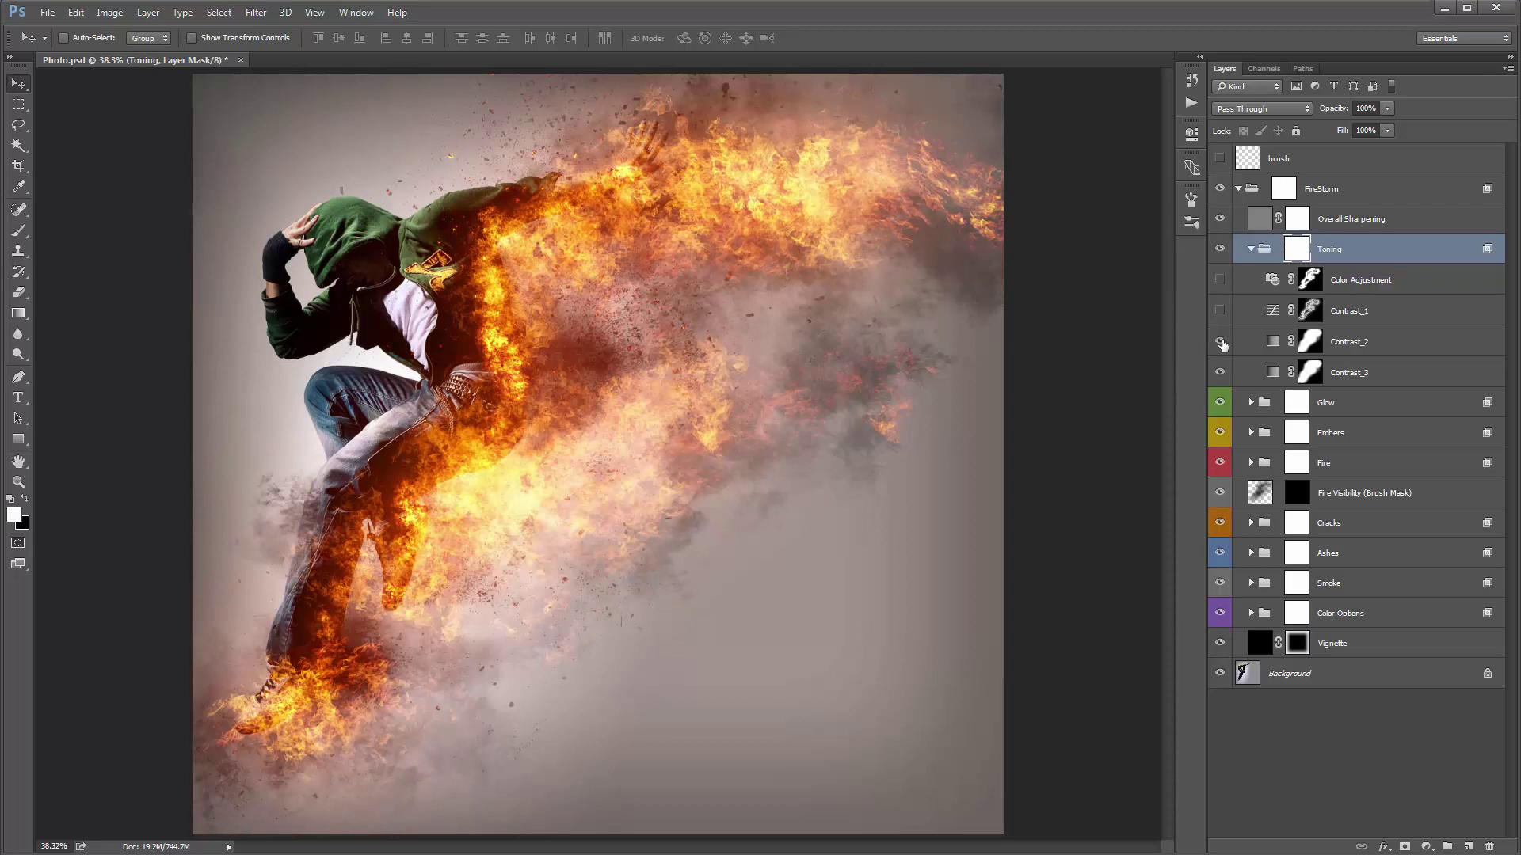
click(1349, 343)
key(c)
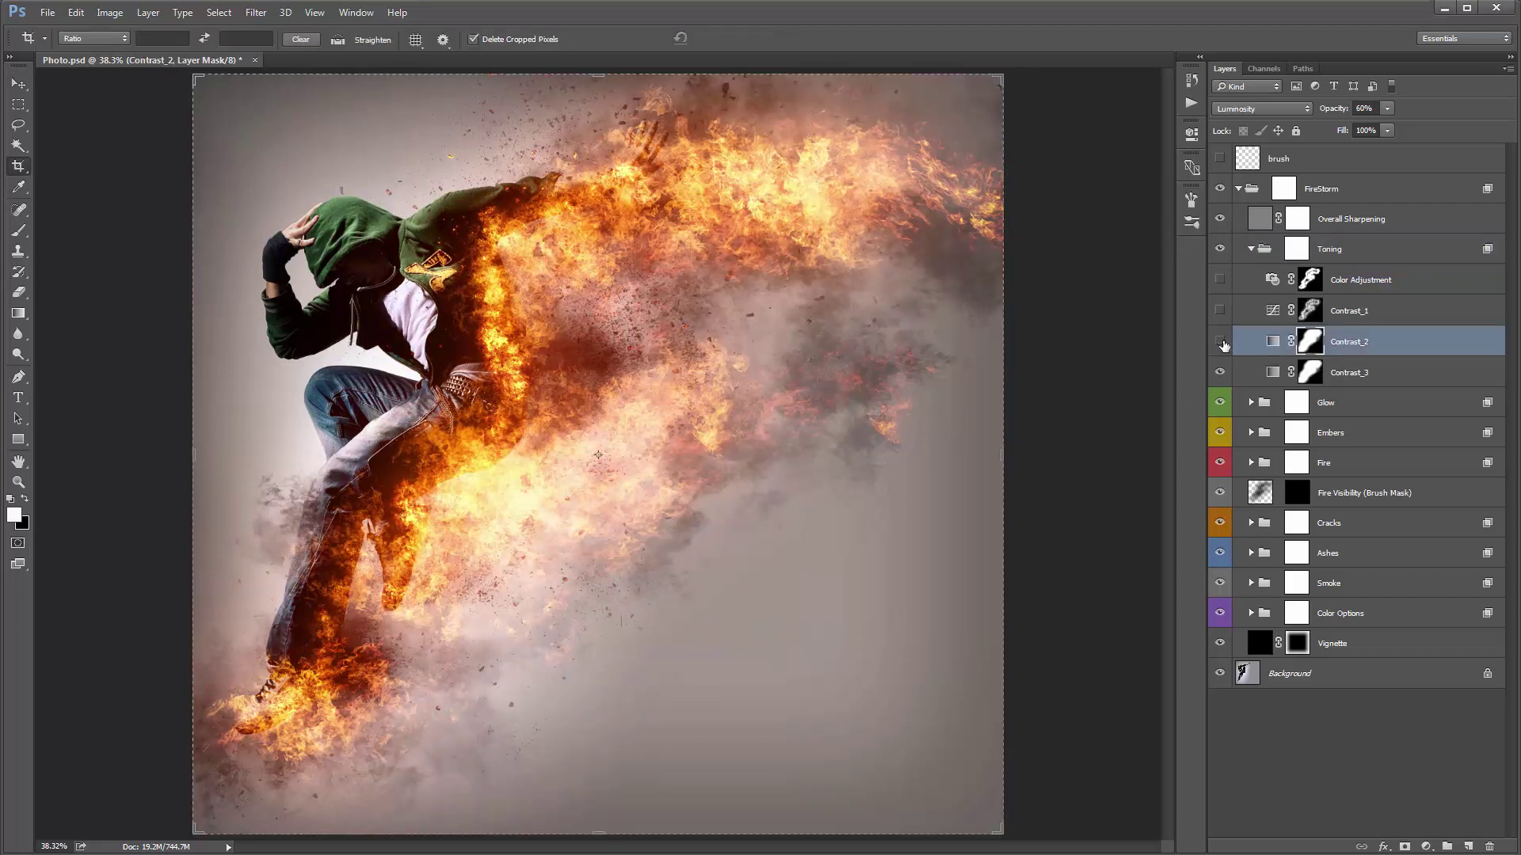
click(1223, 345)
click(1222, 342)
key(v)
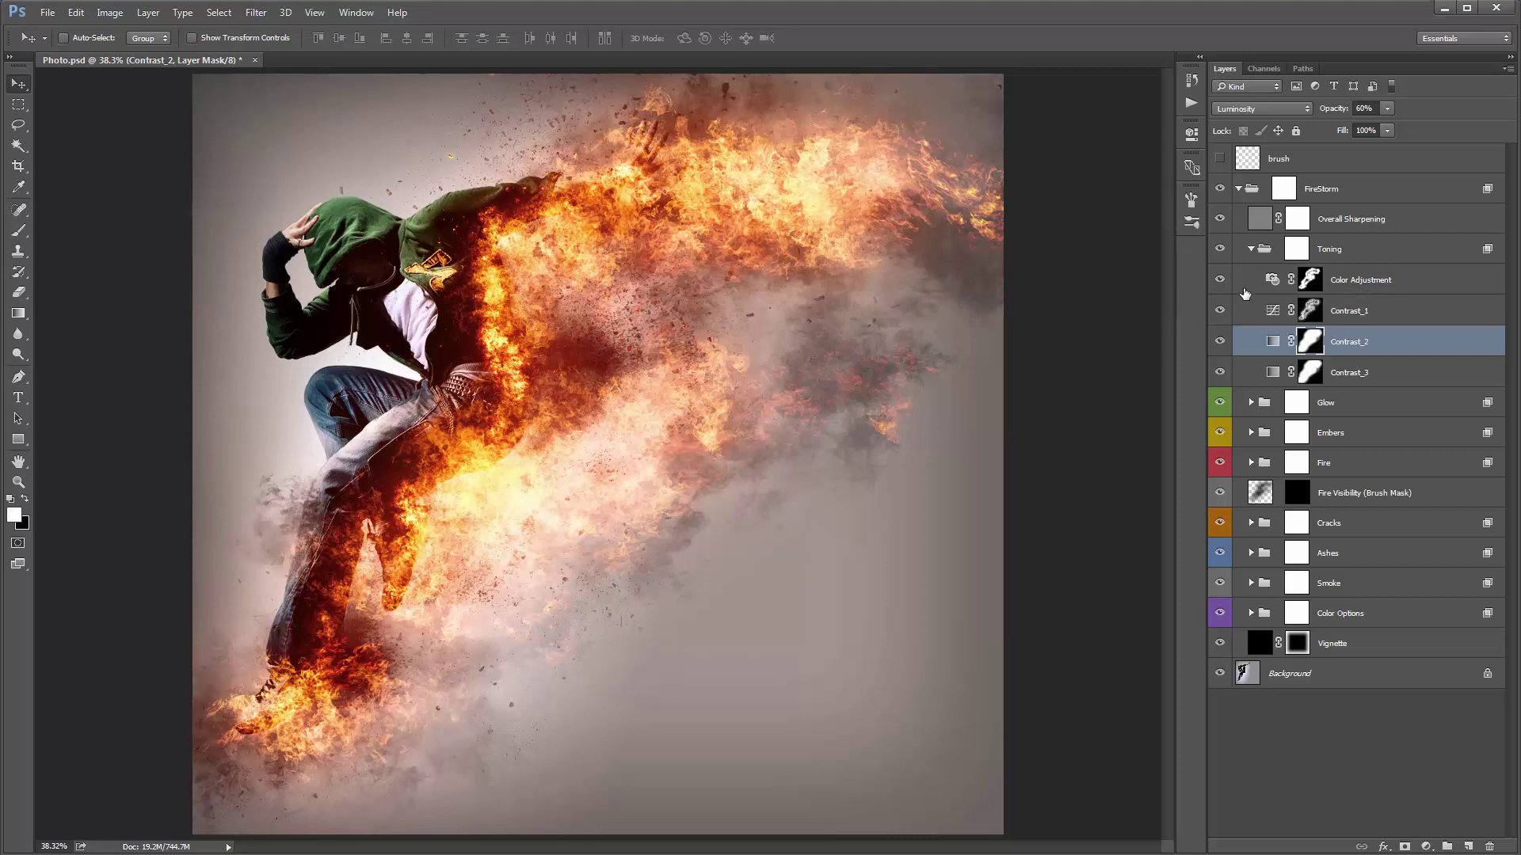
Open the Color Adjustment layer's photo filter and try different densities, ending at 69%.
double_click(1272, 281)
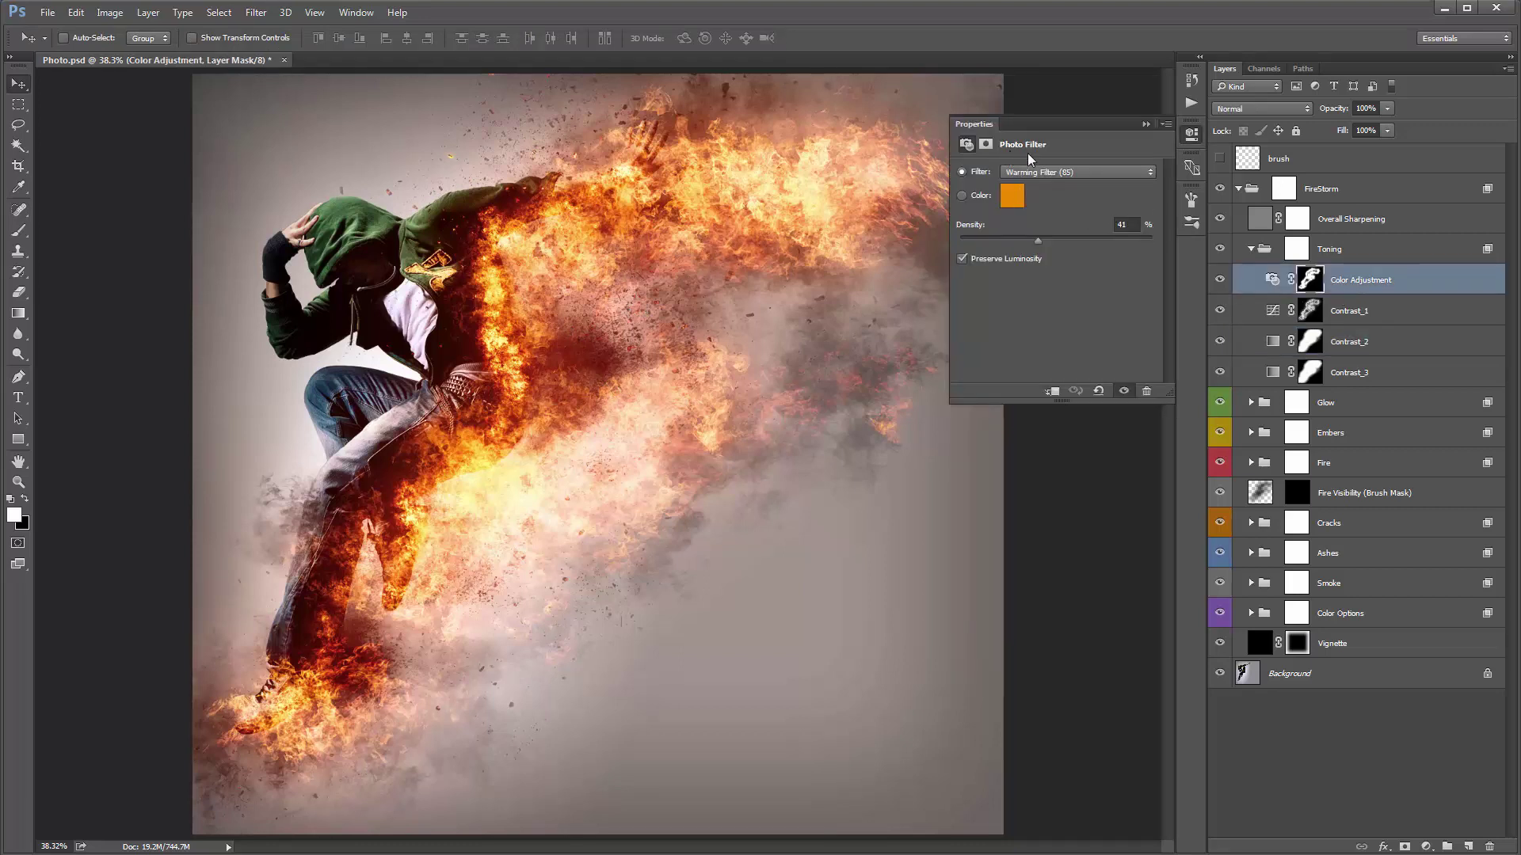
drag(1037, 240, 1110, 242)
drag(981, 237, 1053, 243)
Switch the Color Adjustment photo filter to Cooling Filter (LBB) and lower its density to about 47%.
click(1077, 172)
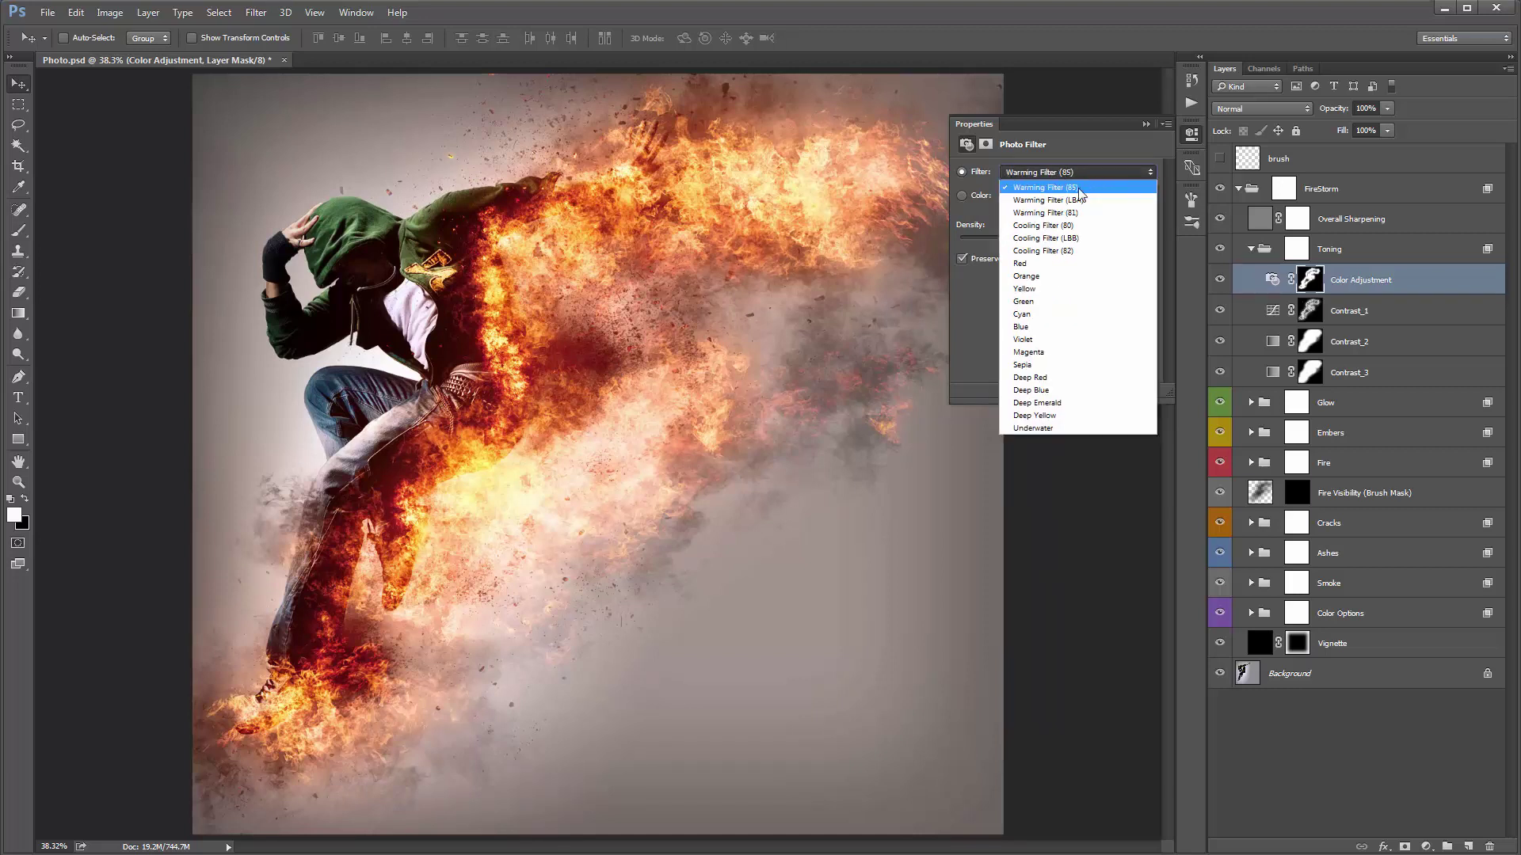
click(1071, 226)
key(Down)
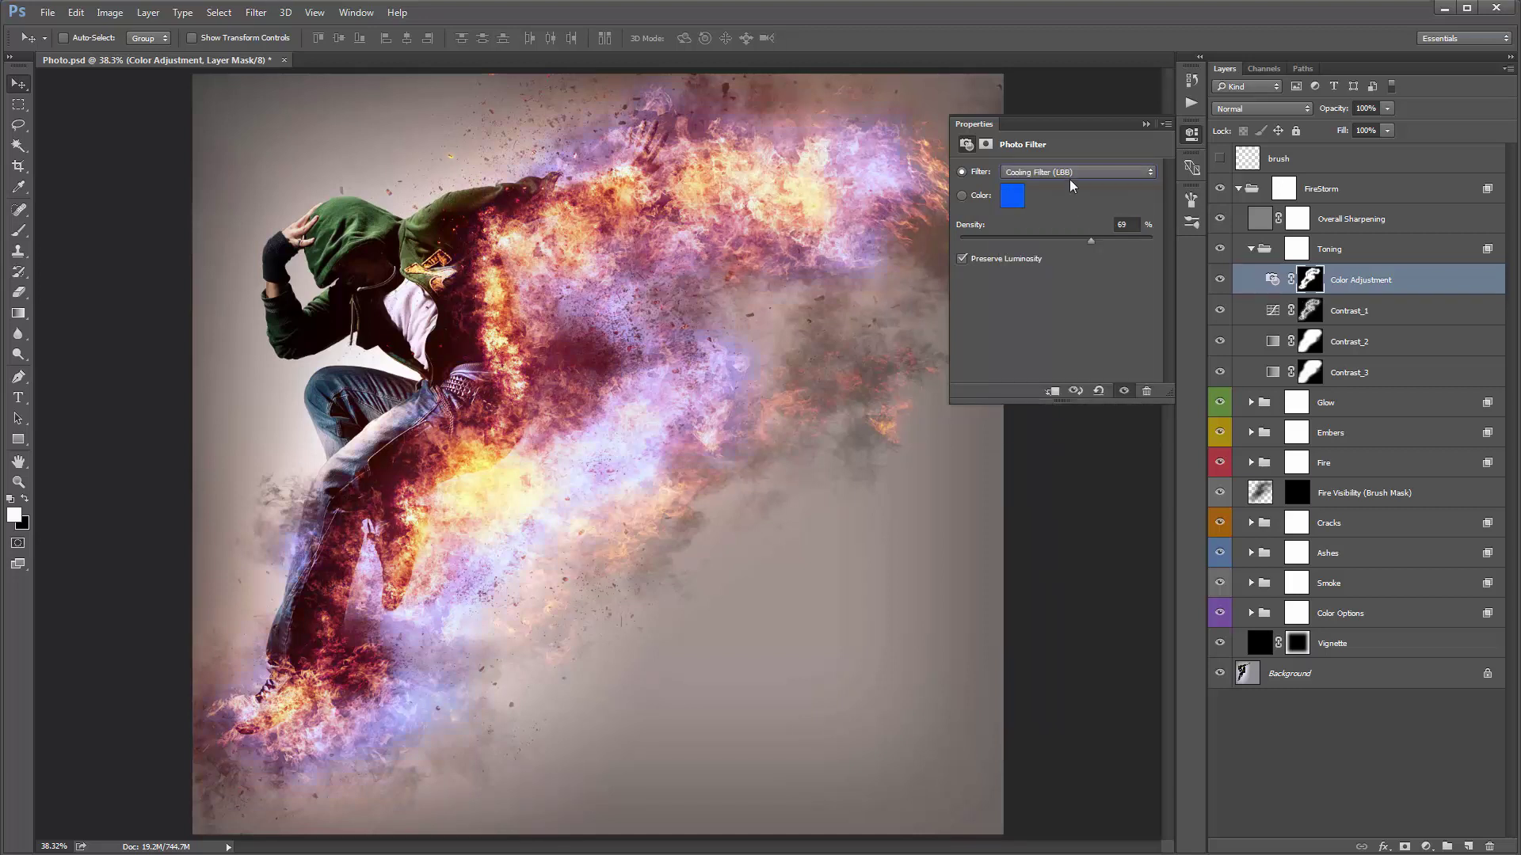
drag(1091, 241, 1052, 244)
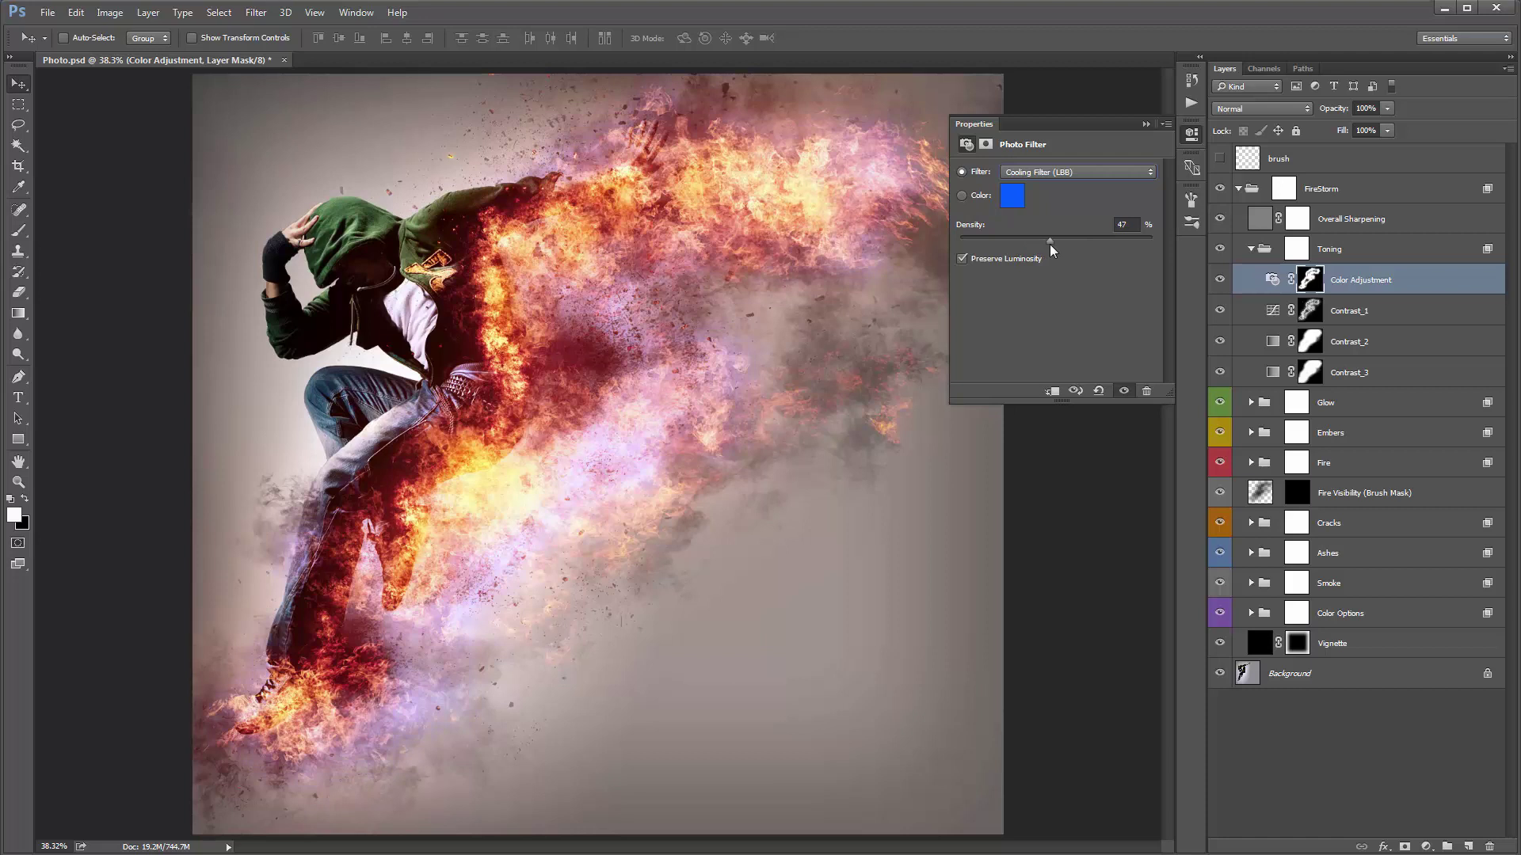
click(1144, 125)
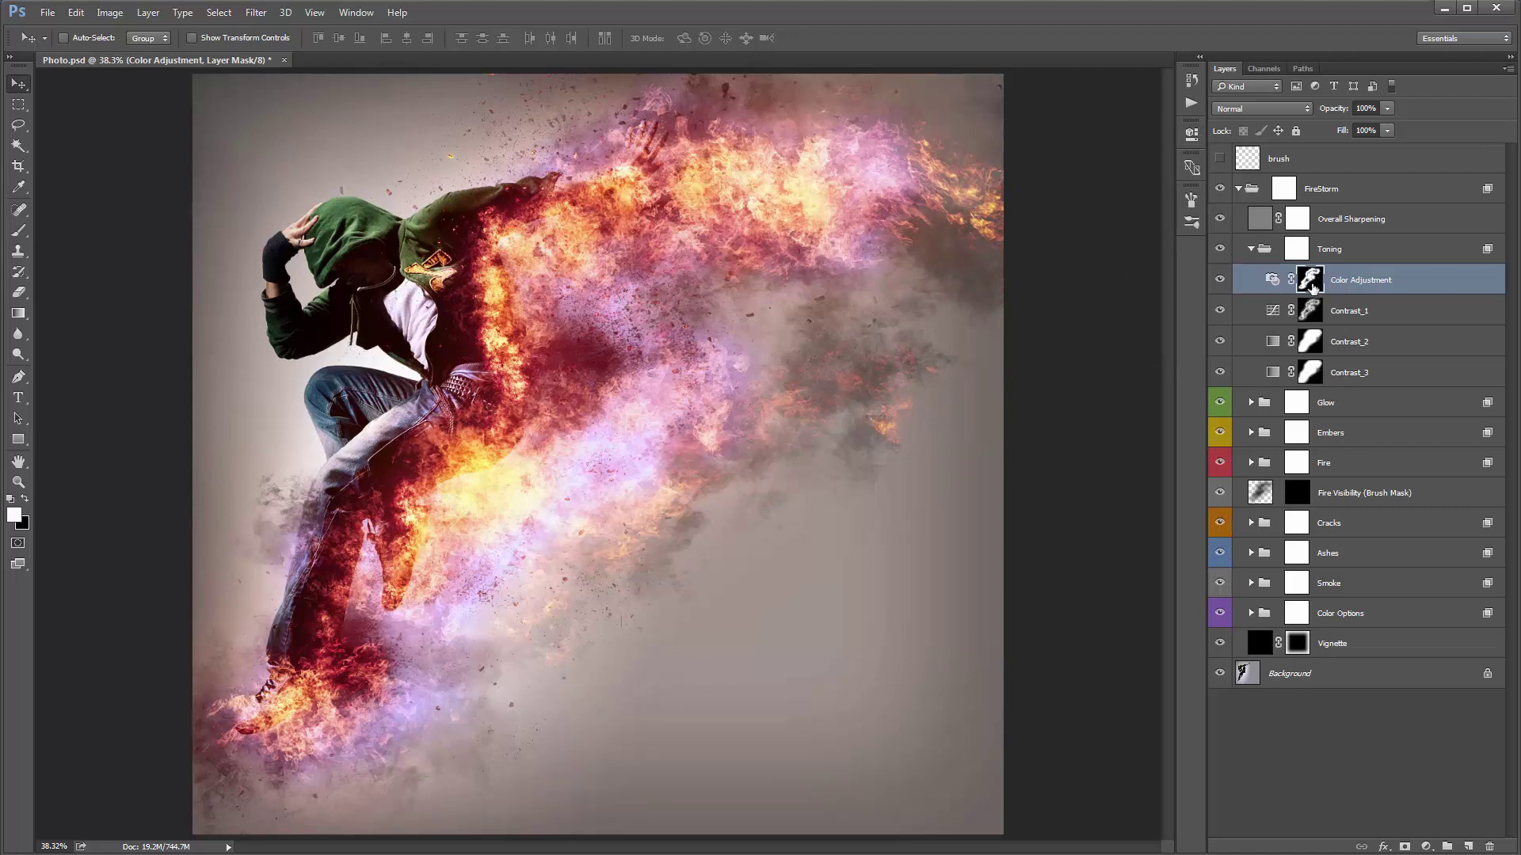
Inspect the Color Adjustment layer's mask, and paint it white with a 700 px brush over the outer smoke and flames.
alt+click(1311, 282)
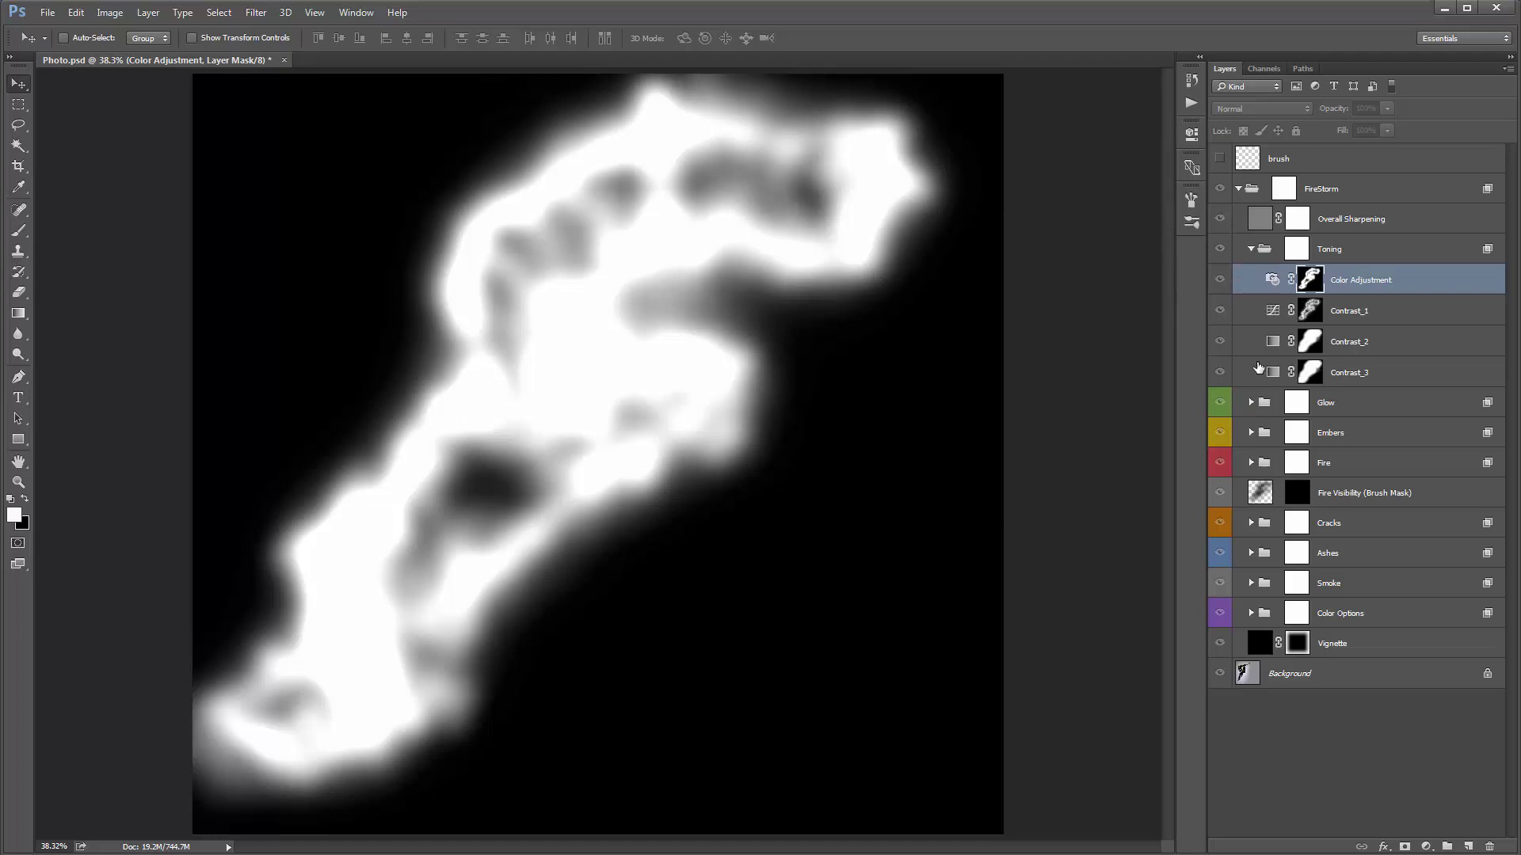
click(1271, 281)
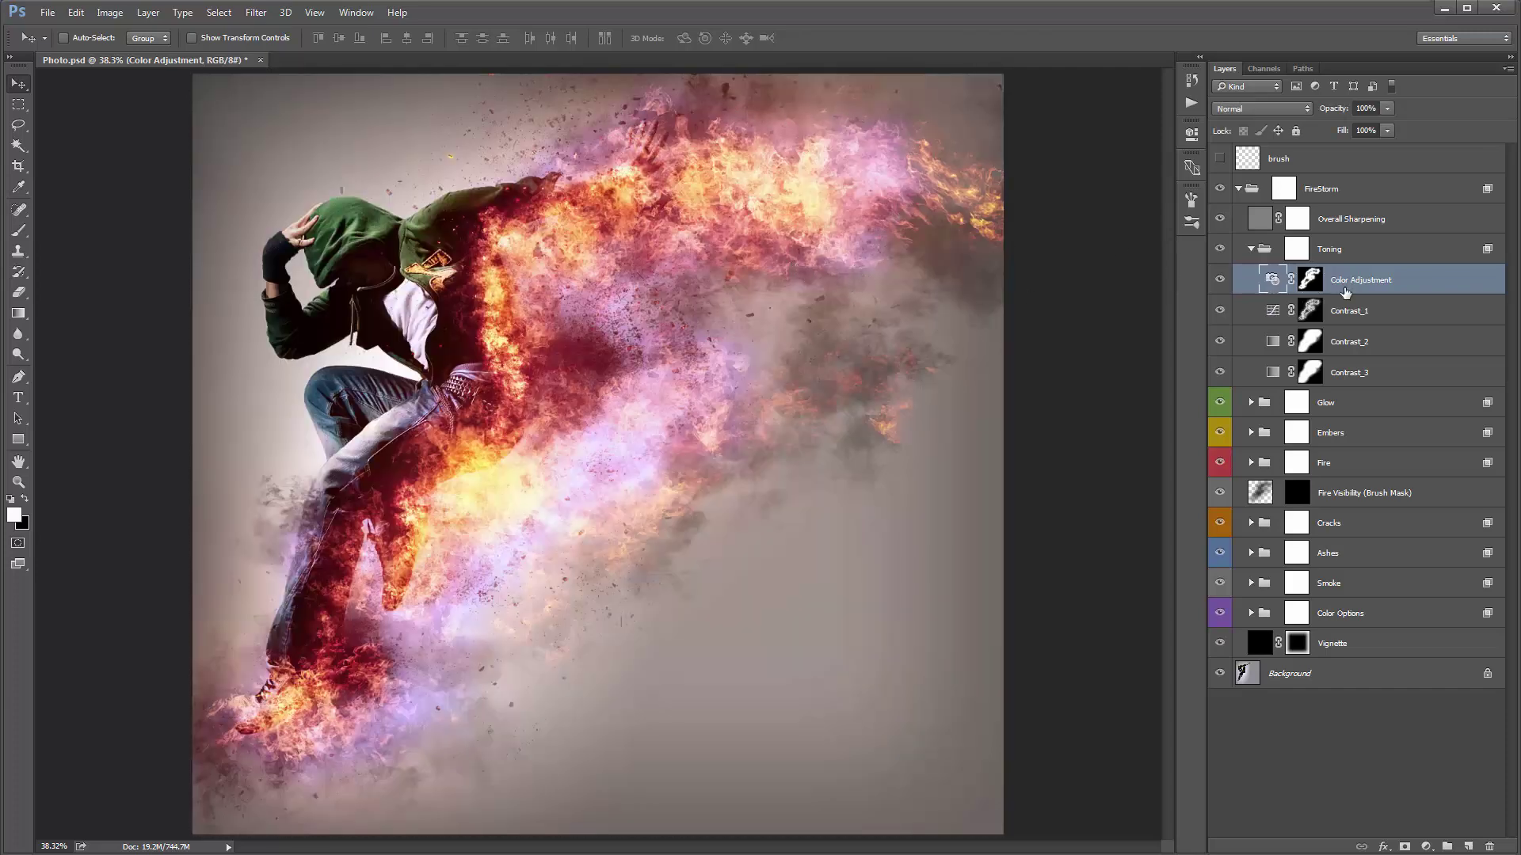
click(1313, 283)
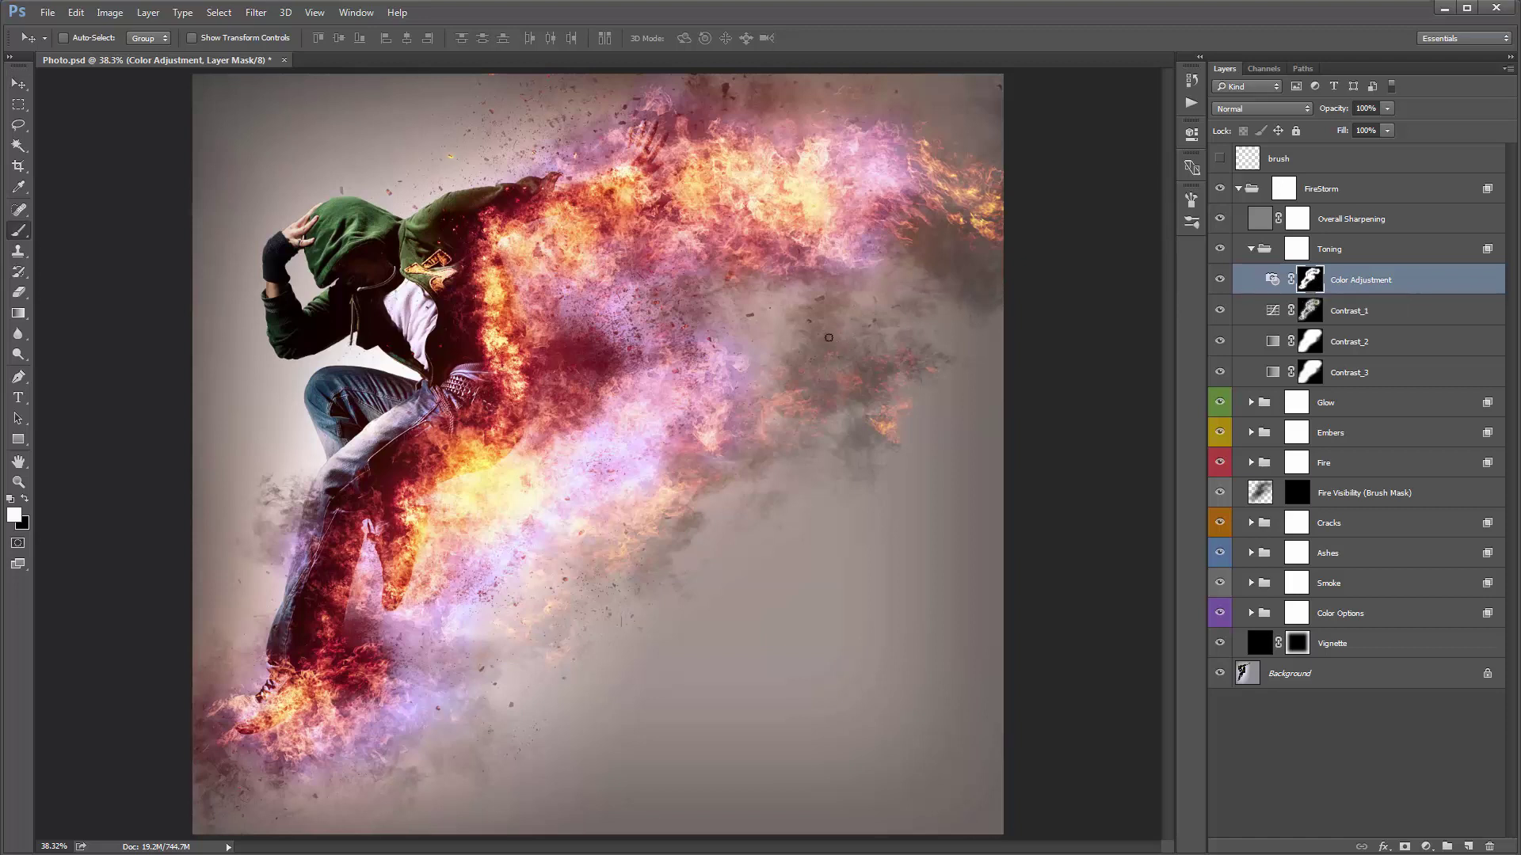
key(b)
right_click(822, 338)
double_click(872, 498)
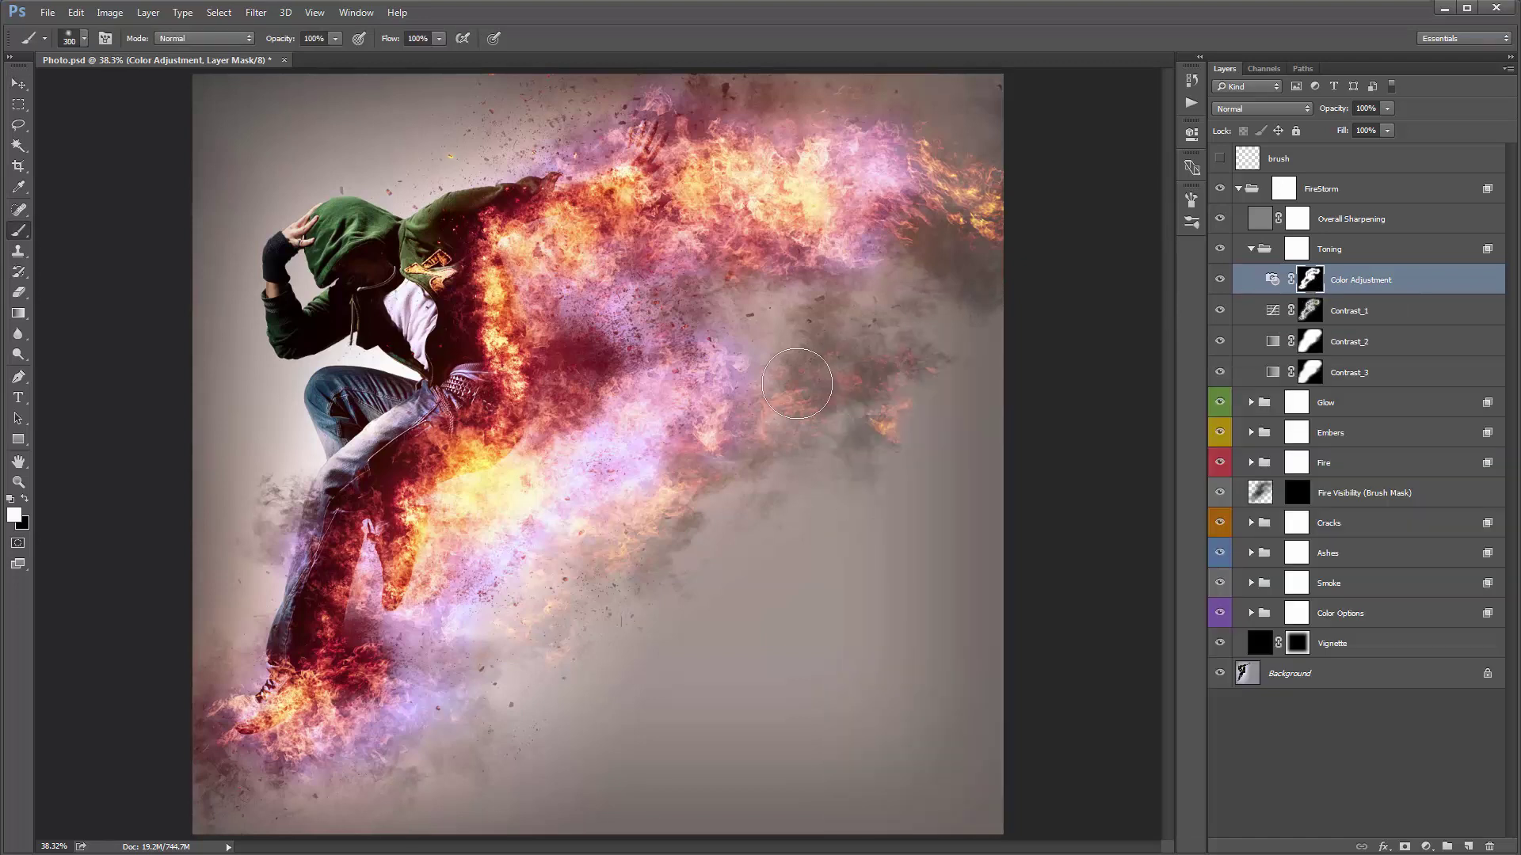
key(bracketright)
key(bracketright)
key(bracketright)
key(bracketright)
mouse_move(786, 396)
mouse_down()
mouse_move(876, 365)
mouse_move(929, 228)
mouse_move(1001, 211)
mouse_up()
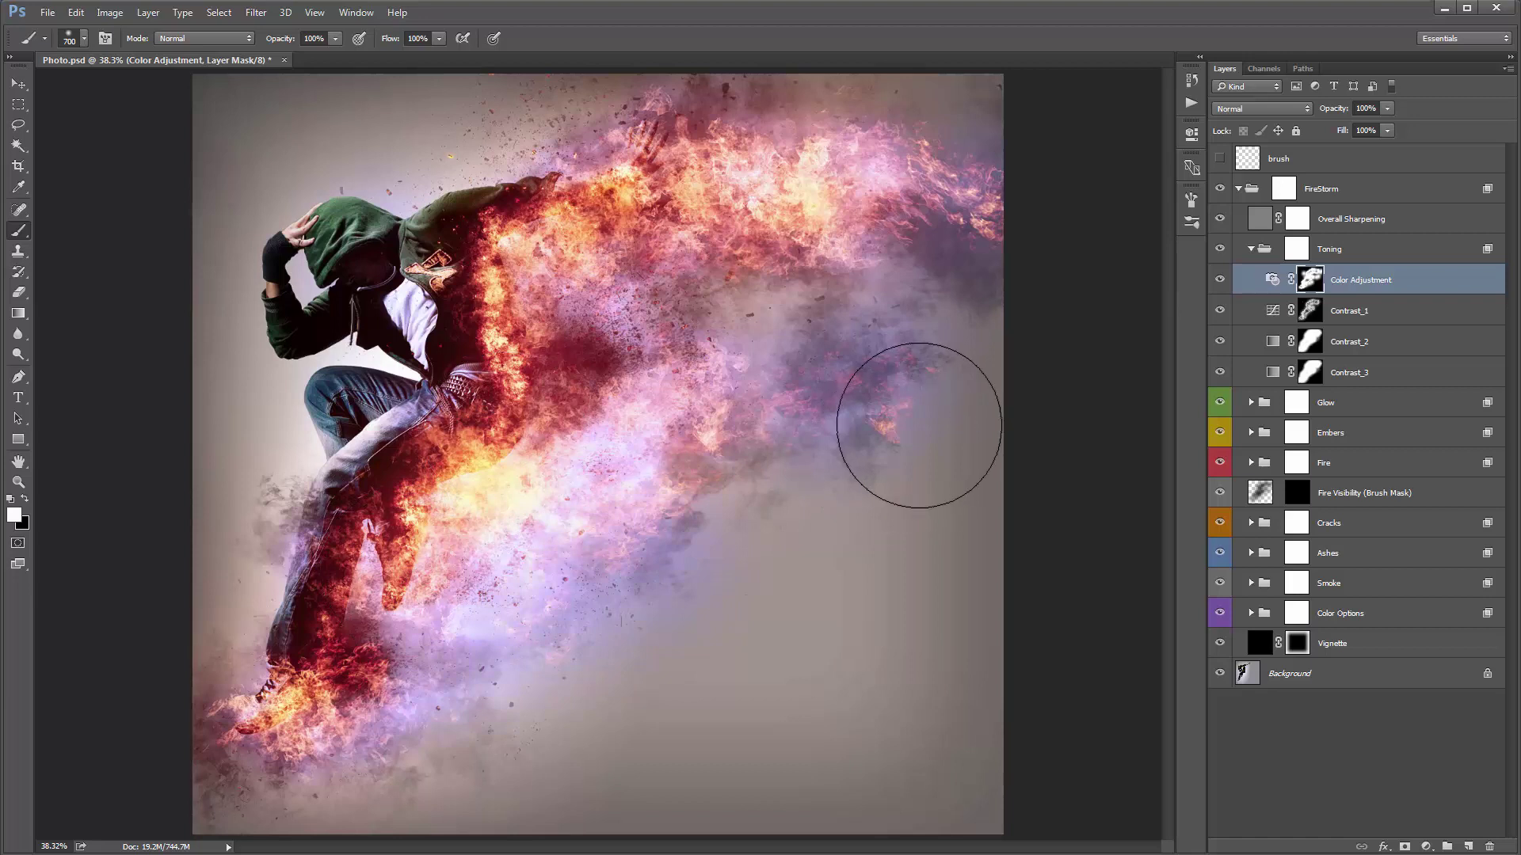
key(v)
Set the Color Adjustment photo filter to Warming Filter (85) and collapse the Toning group.
double_click(1272, 281)
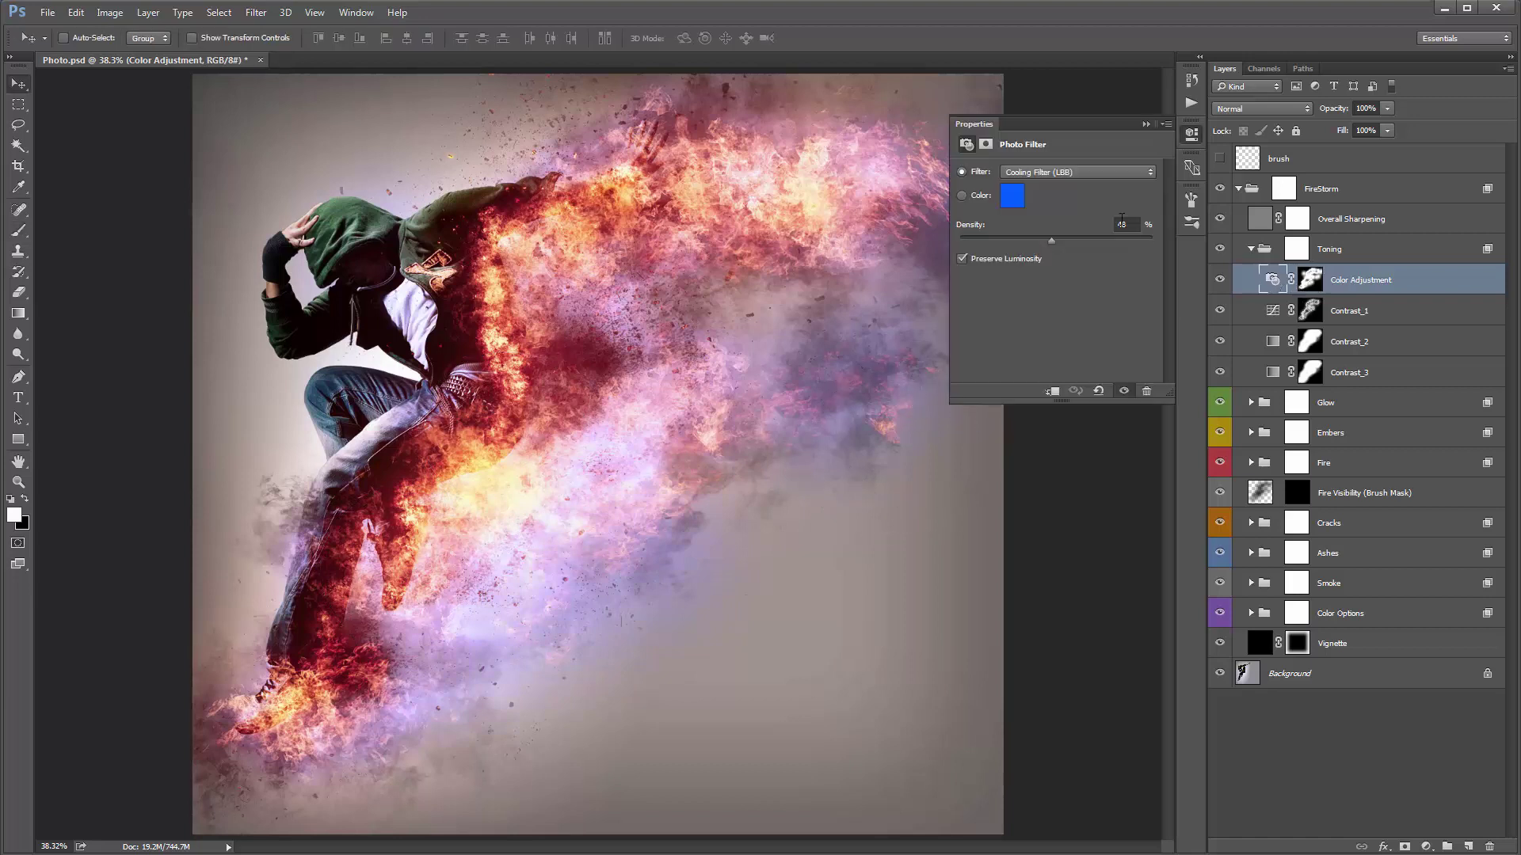
click(1068, 184)
click(1065, 187)
click(1146, 125)
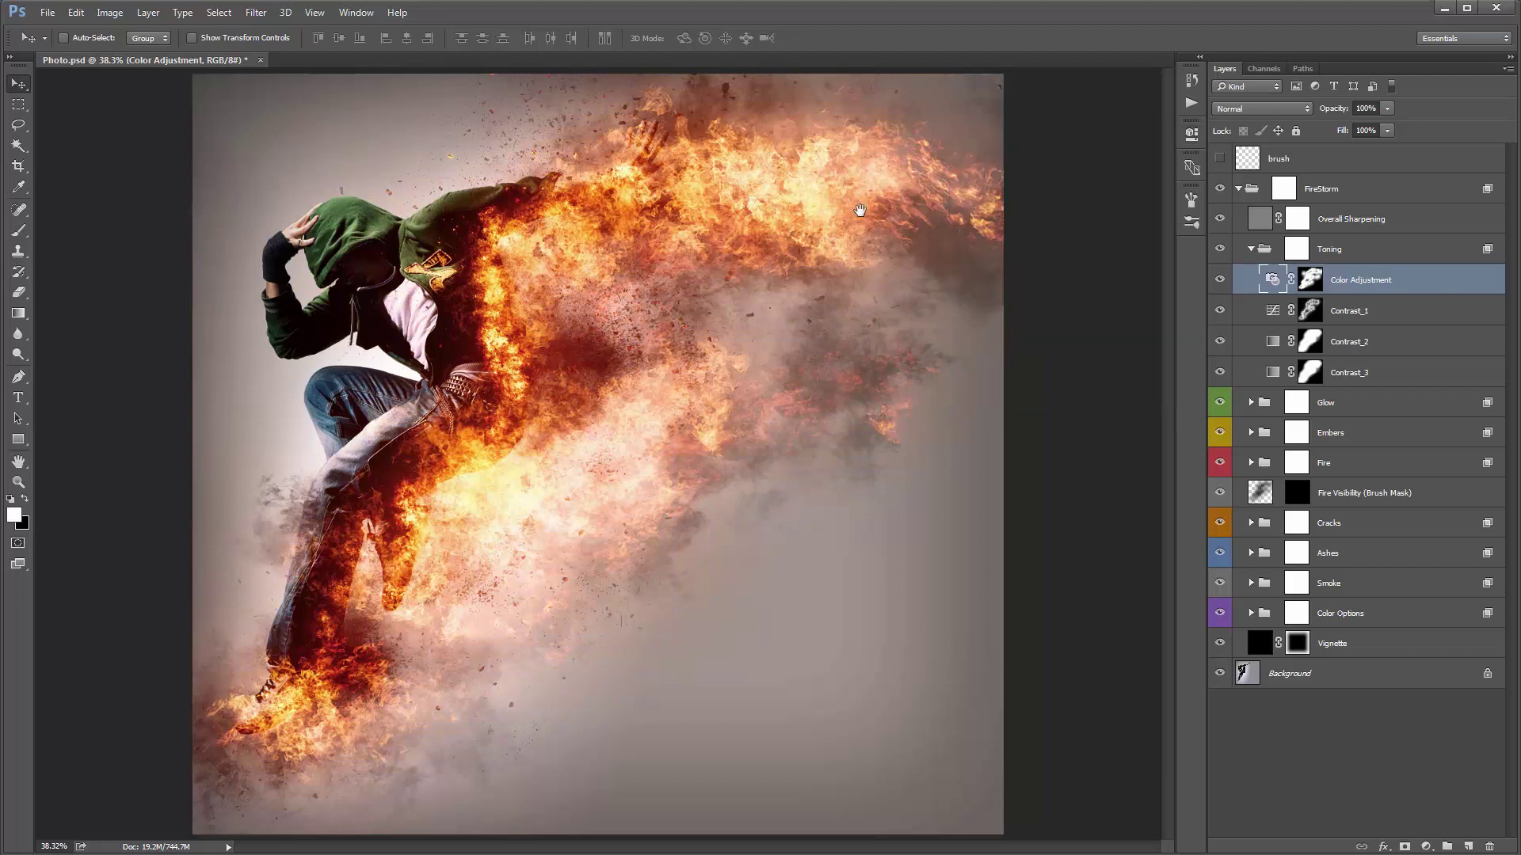
click(1269, 252)
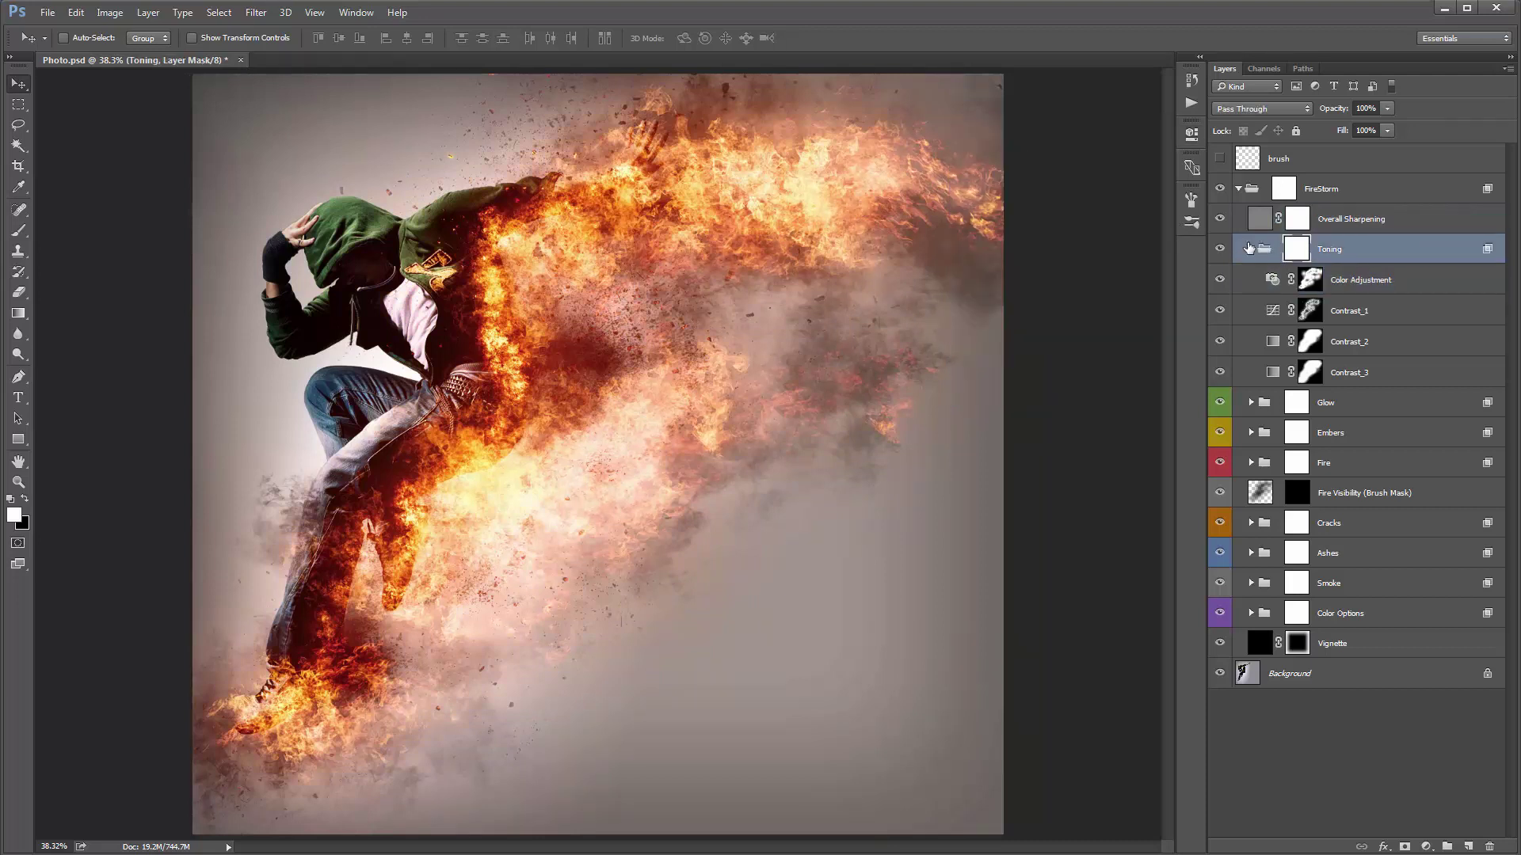
click(1251, 251)
Compare the image with the Glow group hidden and shown.
click(1333, 279)
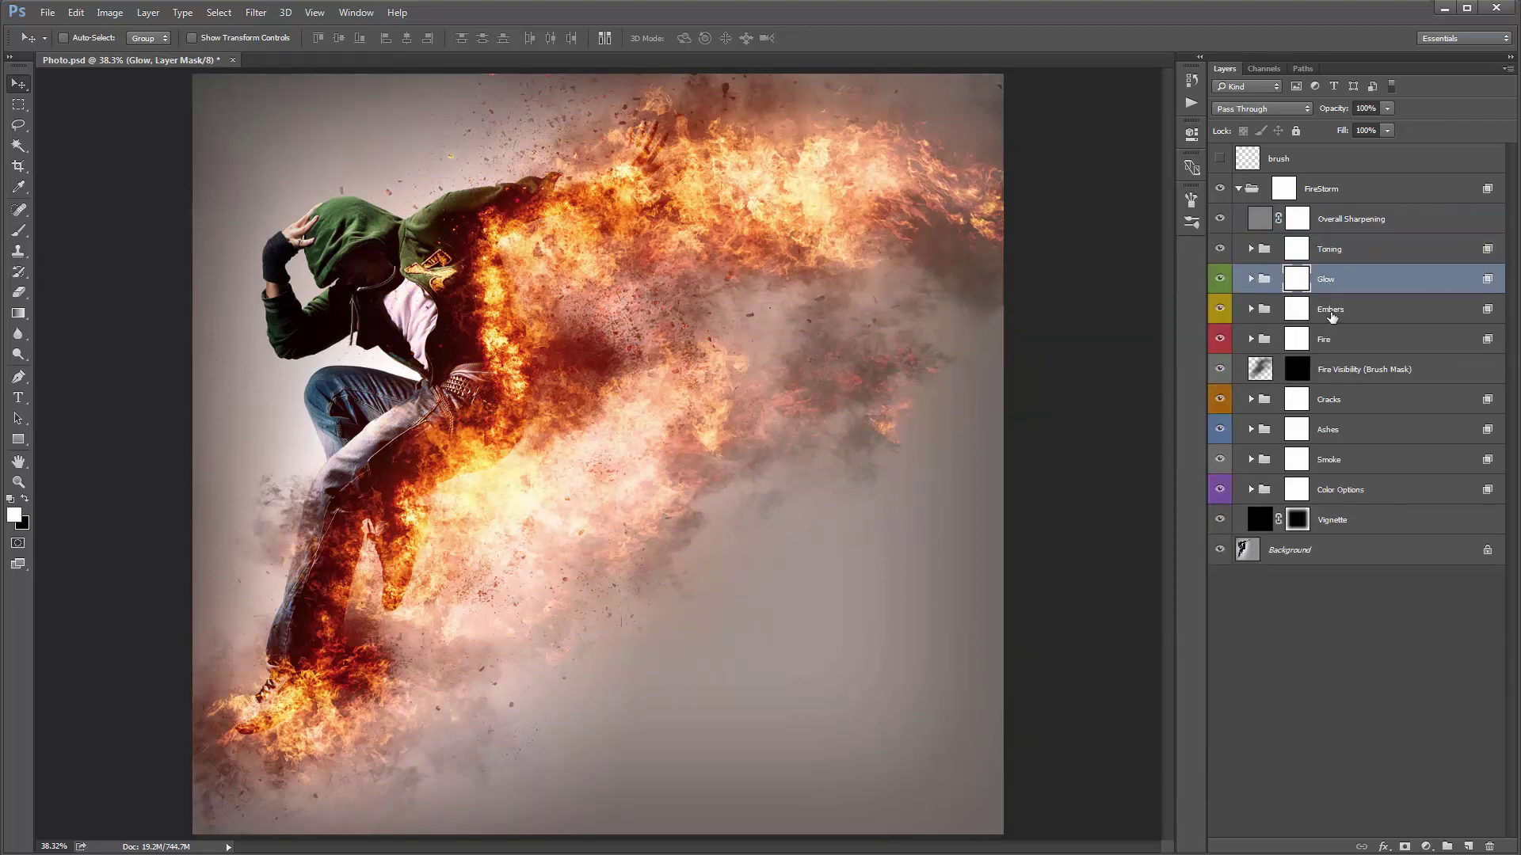
click(1221, 280)
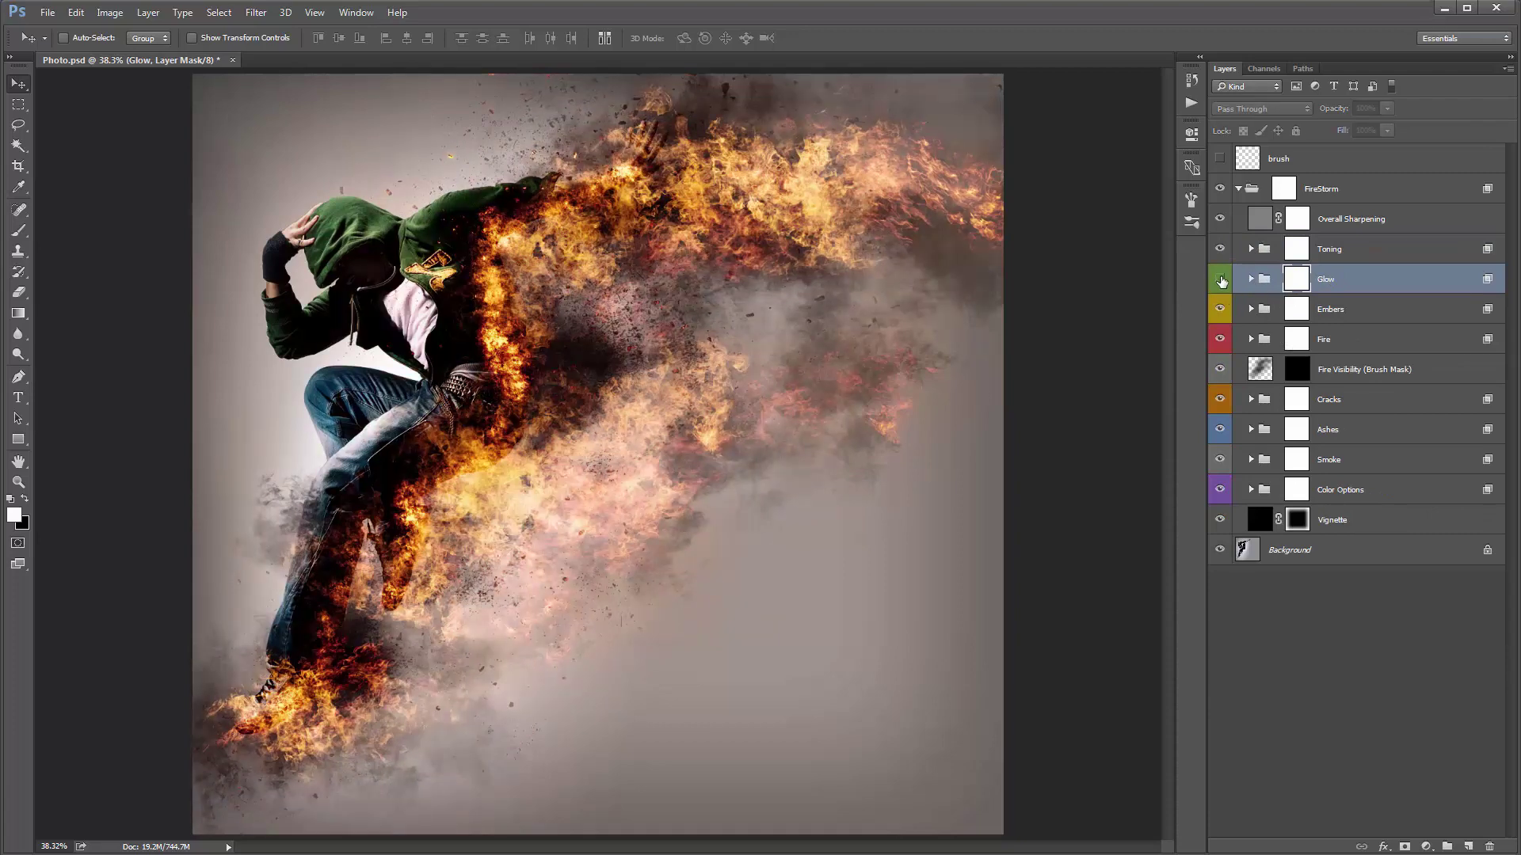
click(1221, 279)
click(1221, 279)
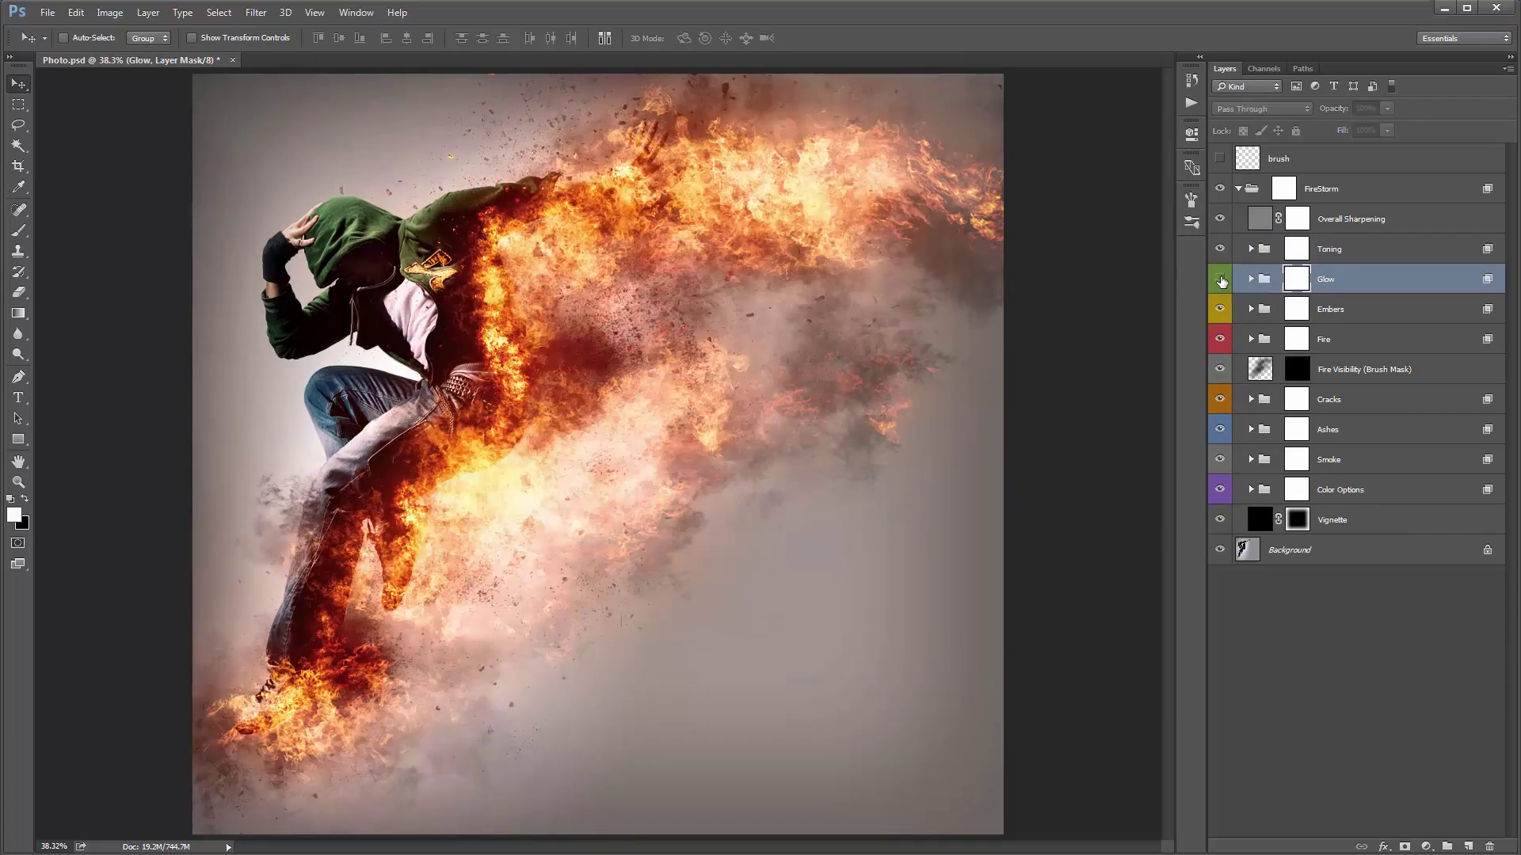
click(1221, 280)
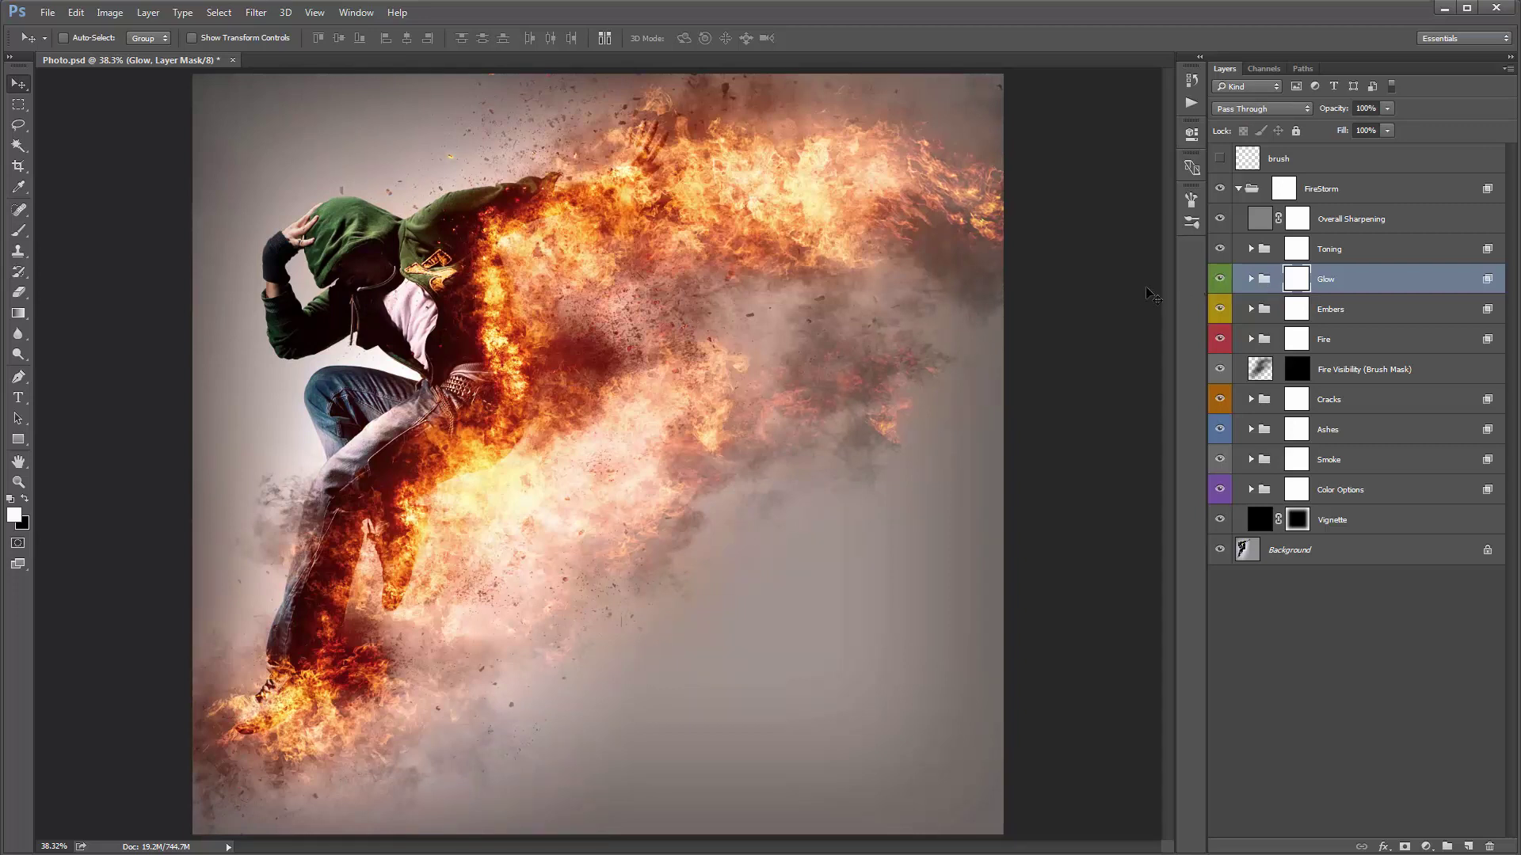
click(1220, 279)
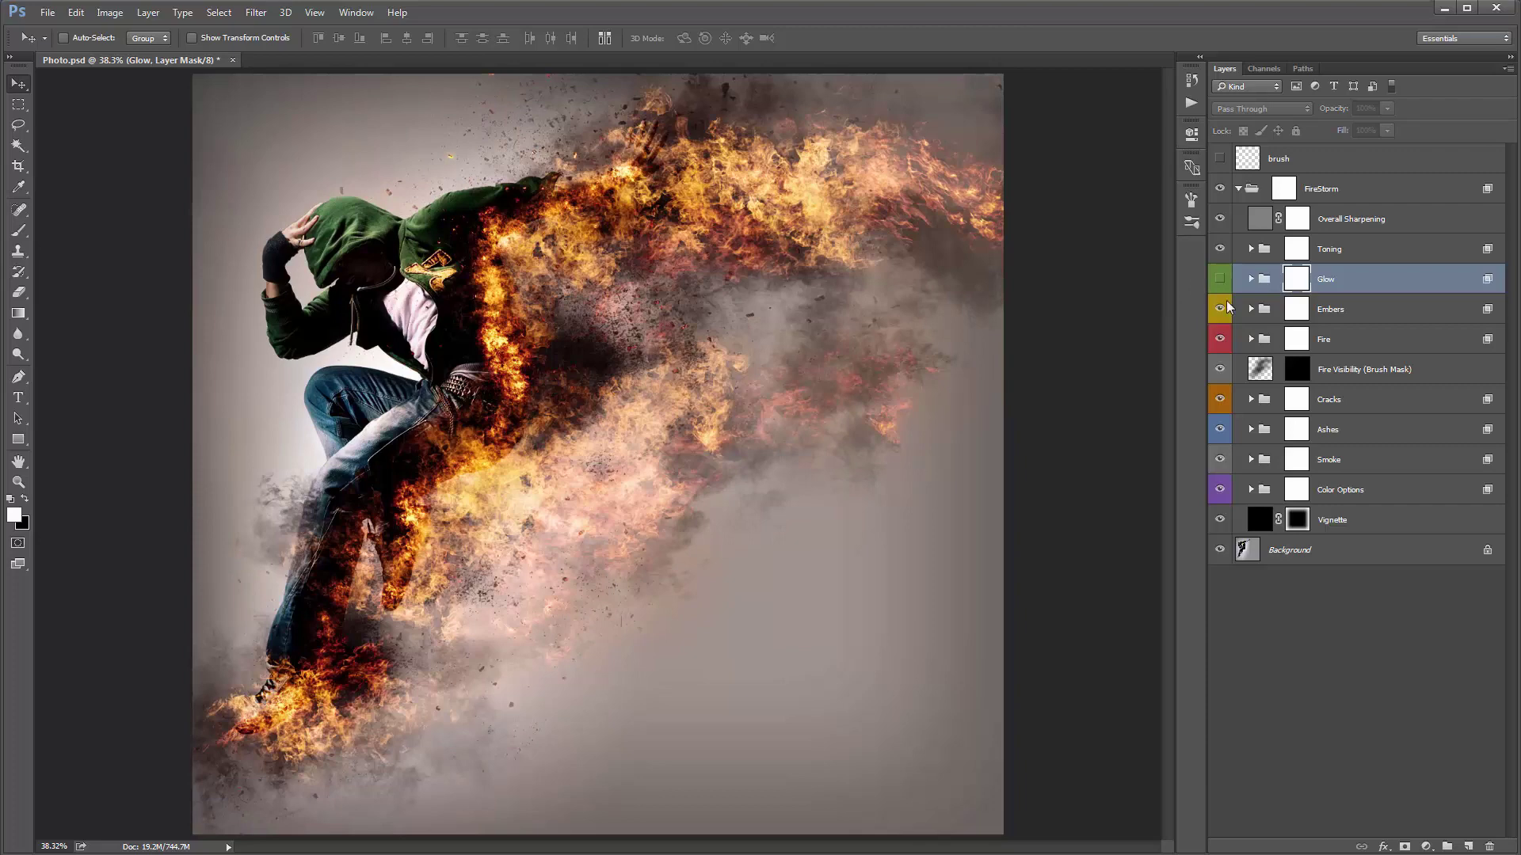
click(1223, 278)
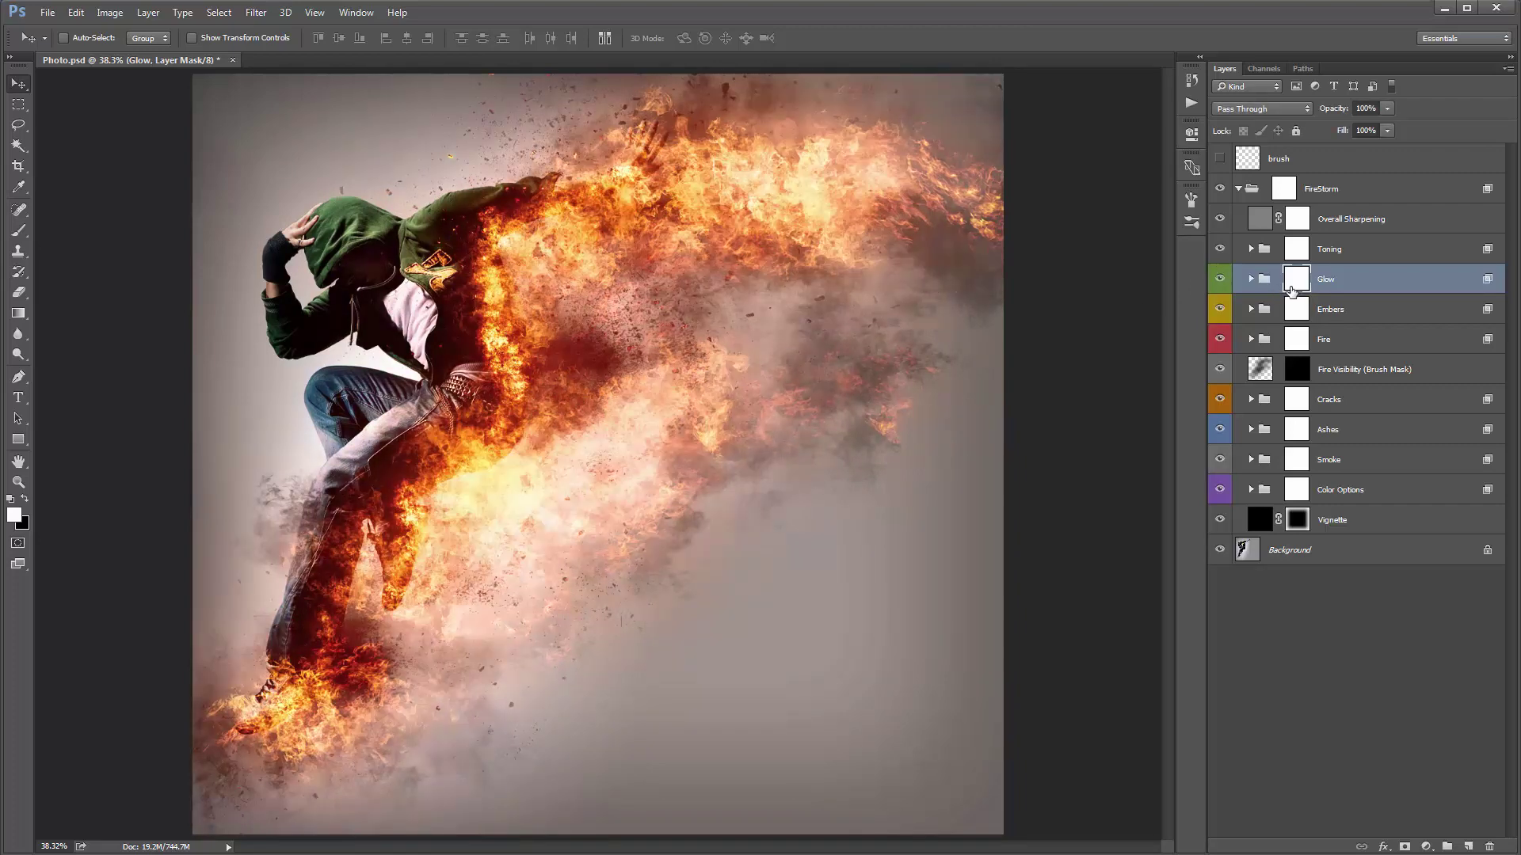
Paint black spots on the Glow group's mask with a 700 px brush over the flames near the arm, torso and legs.
key(b)
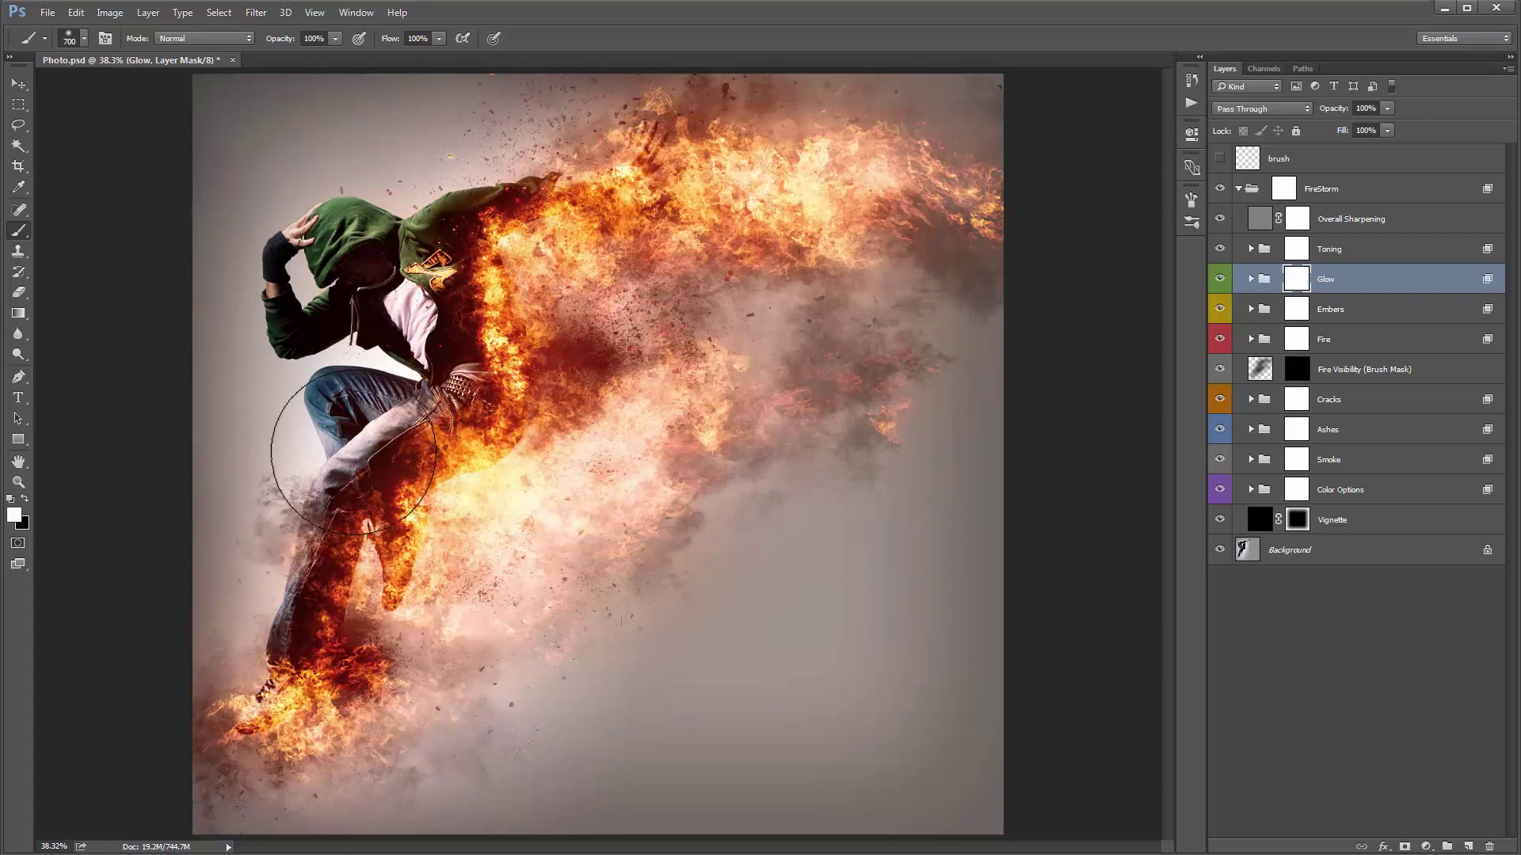
click(24, 498)
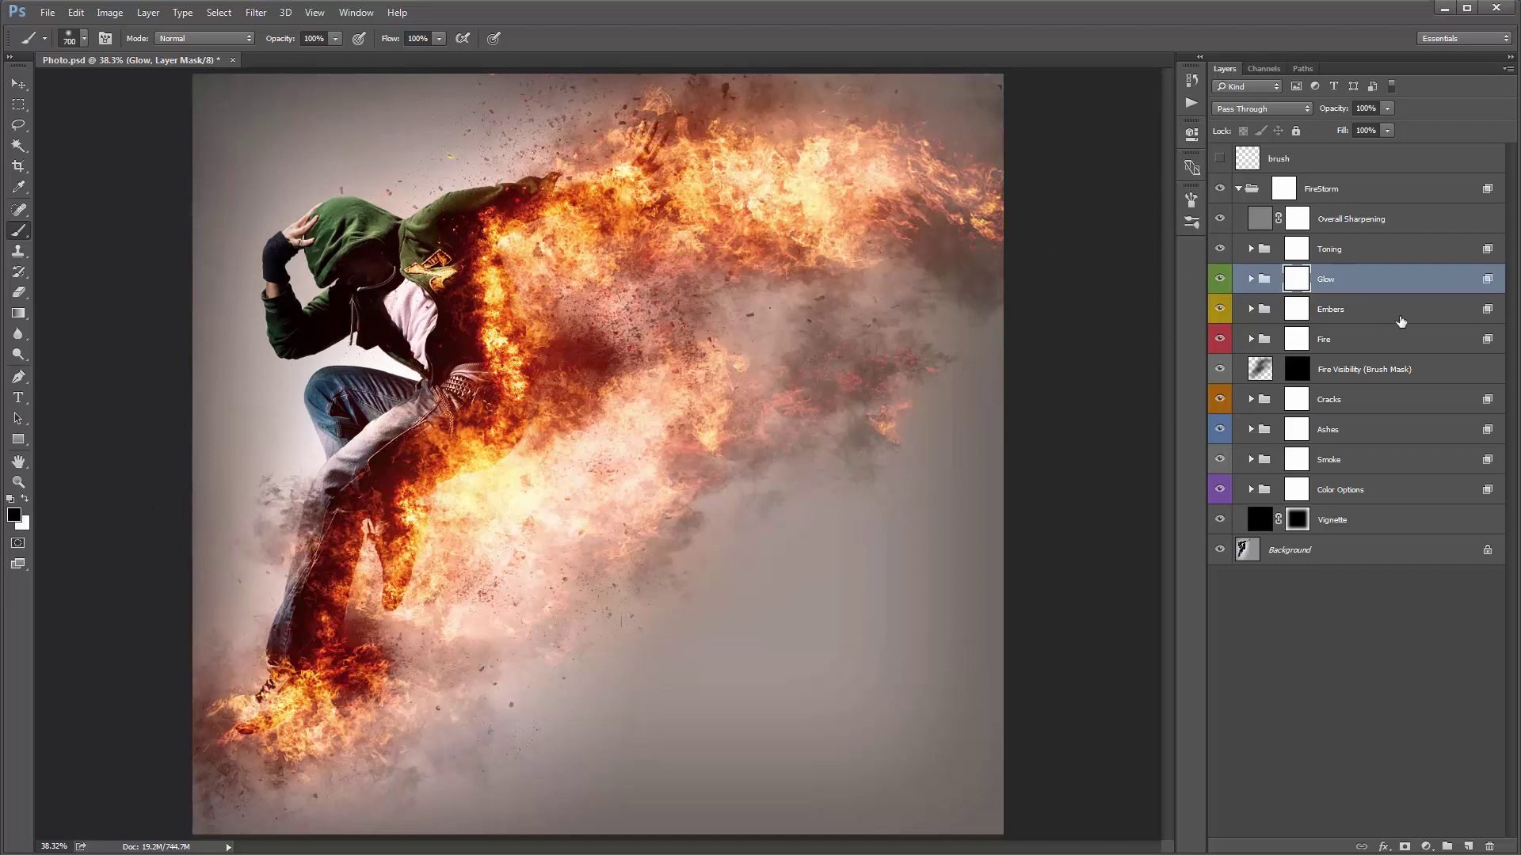
click(535, 252)
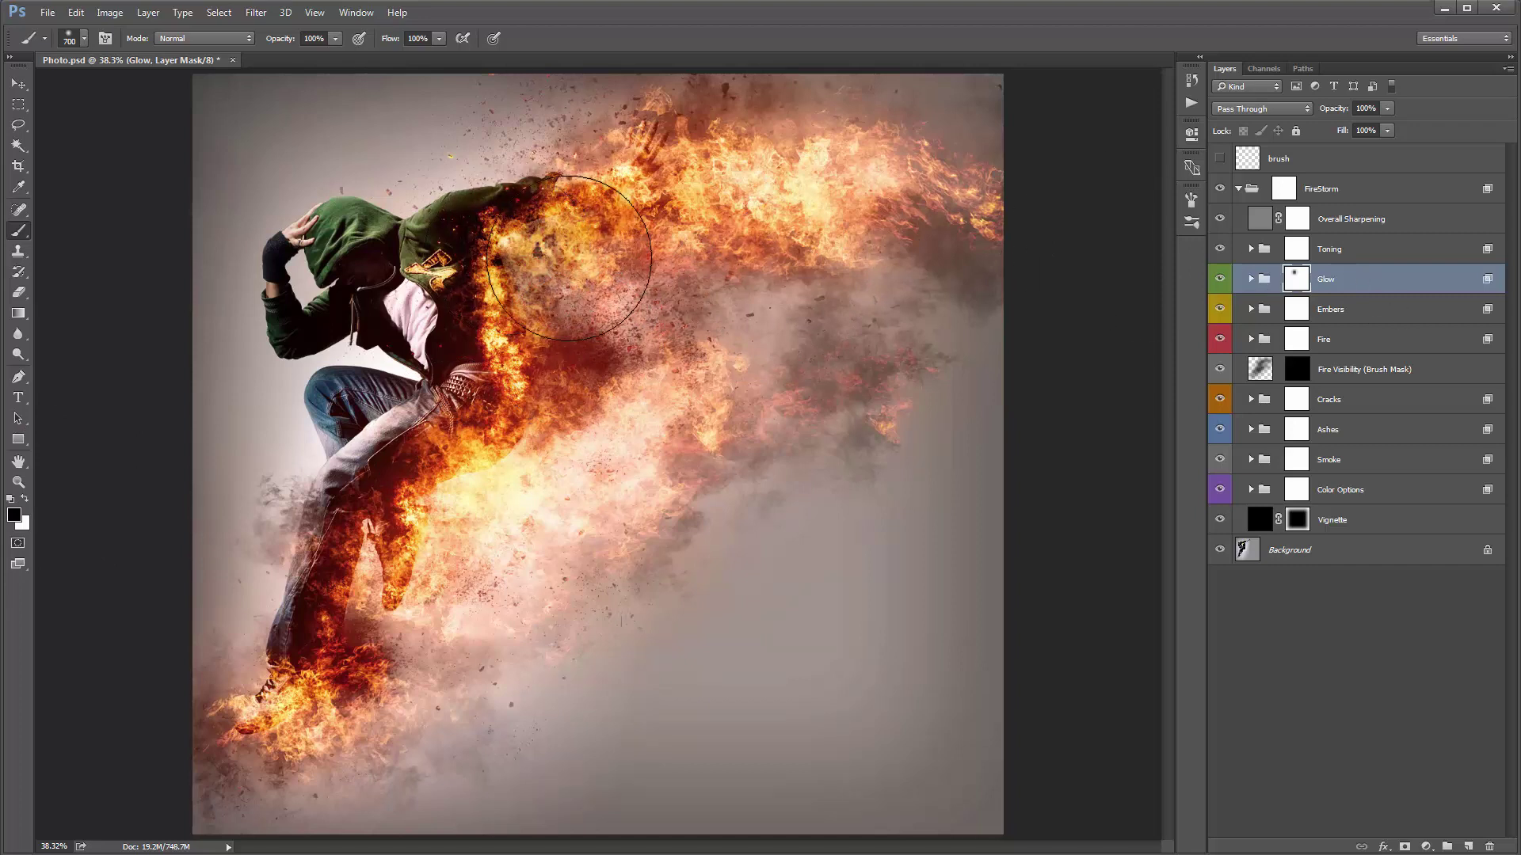
click(675, 203)
click(515, 416)
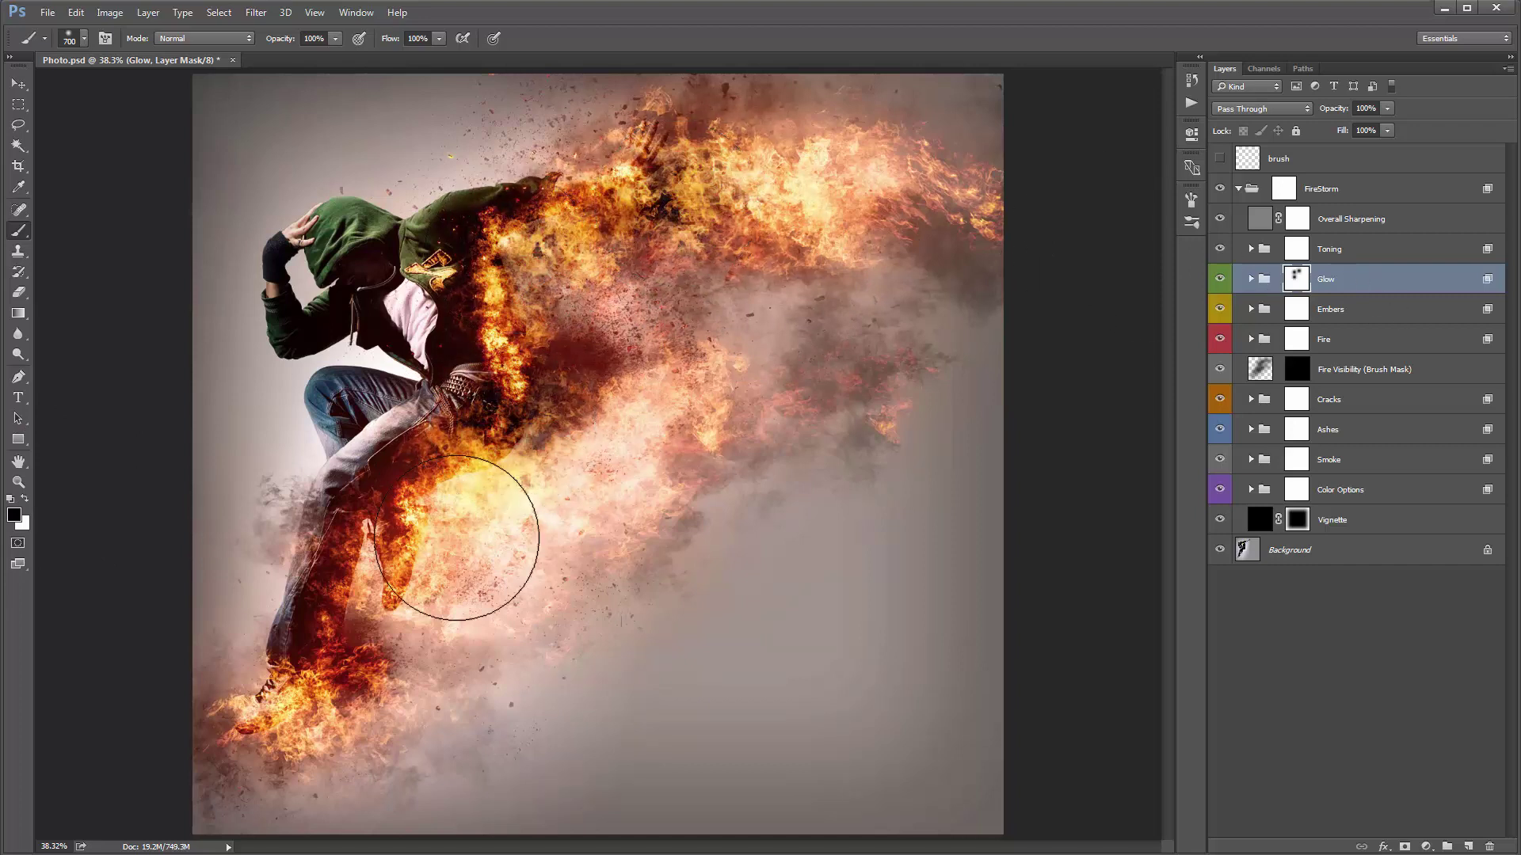
click(375, 574)
key(v)
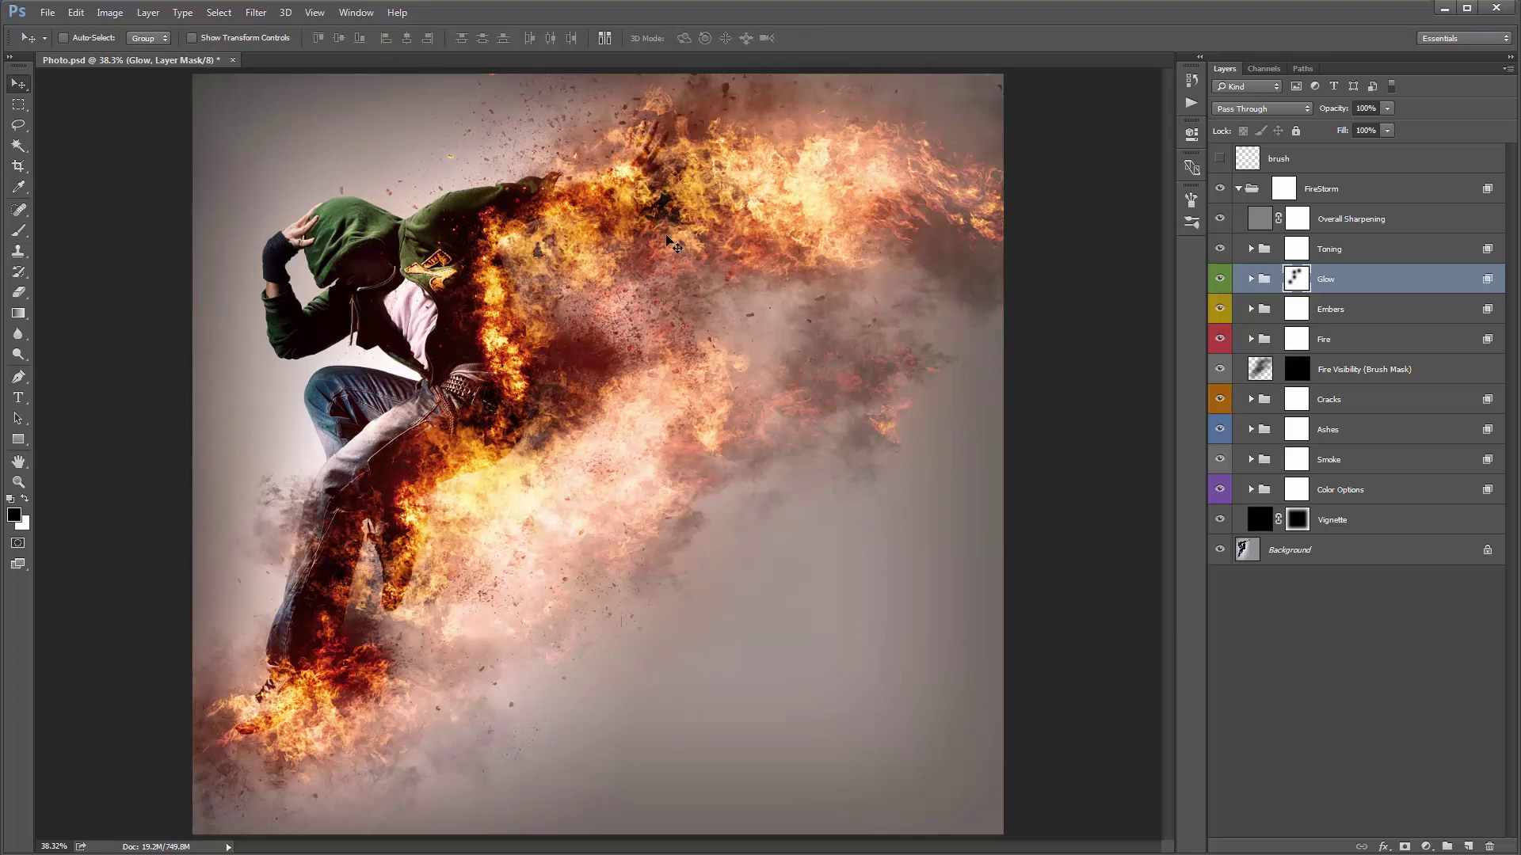
Try different density values on the Glow group's layer mask.
double_click(1304, 283)
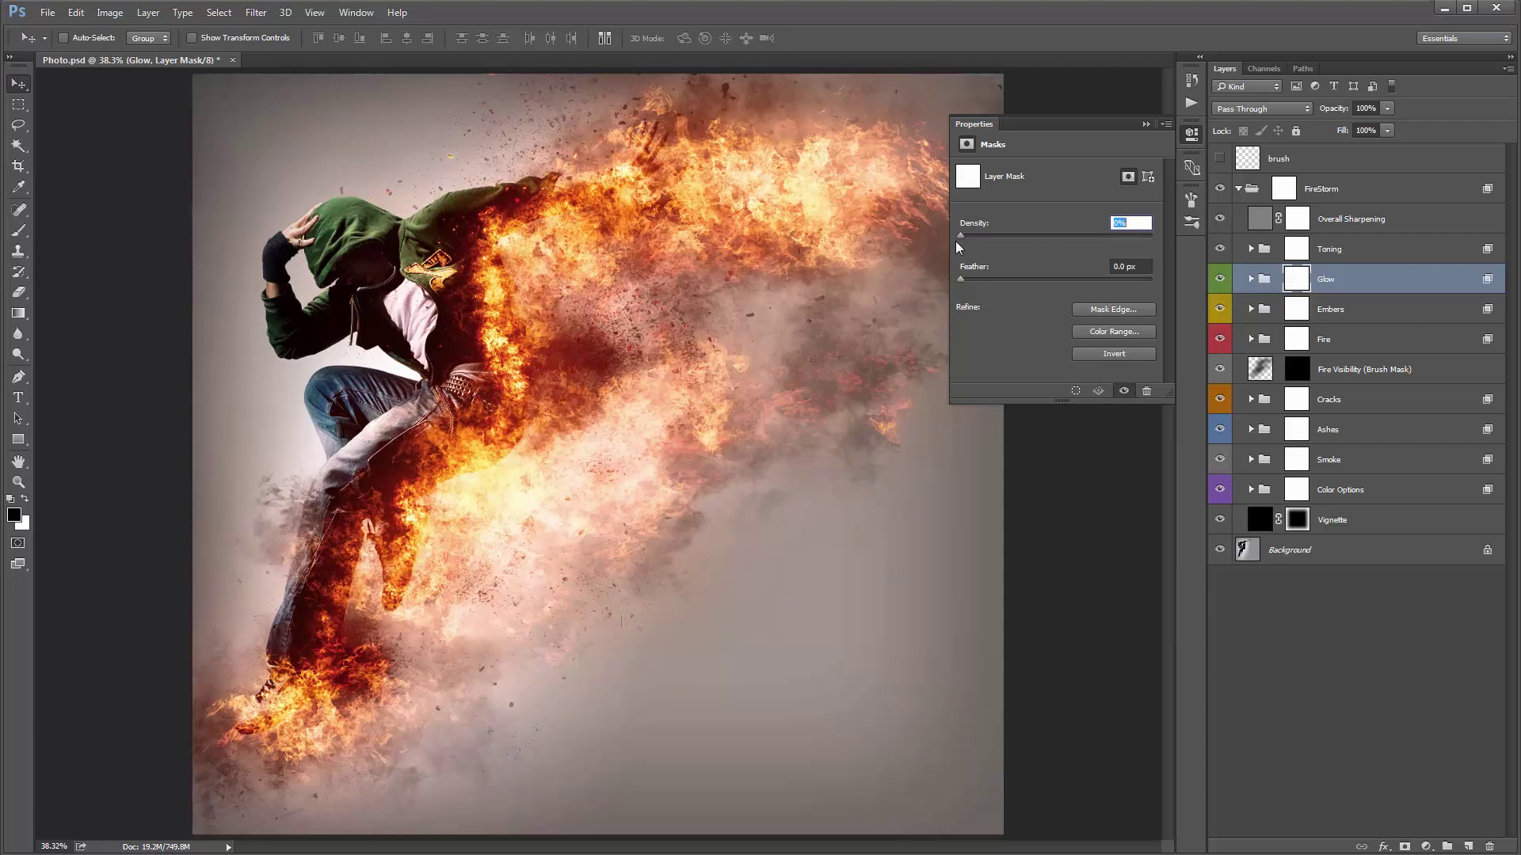
drag(956, 241, 1235, 252)
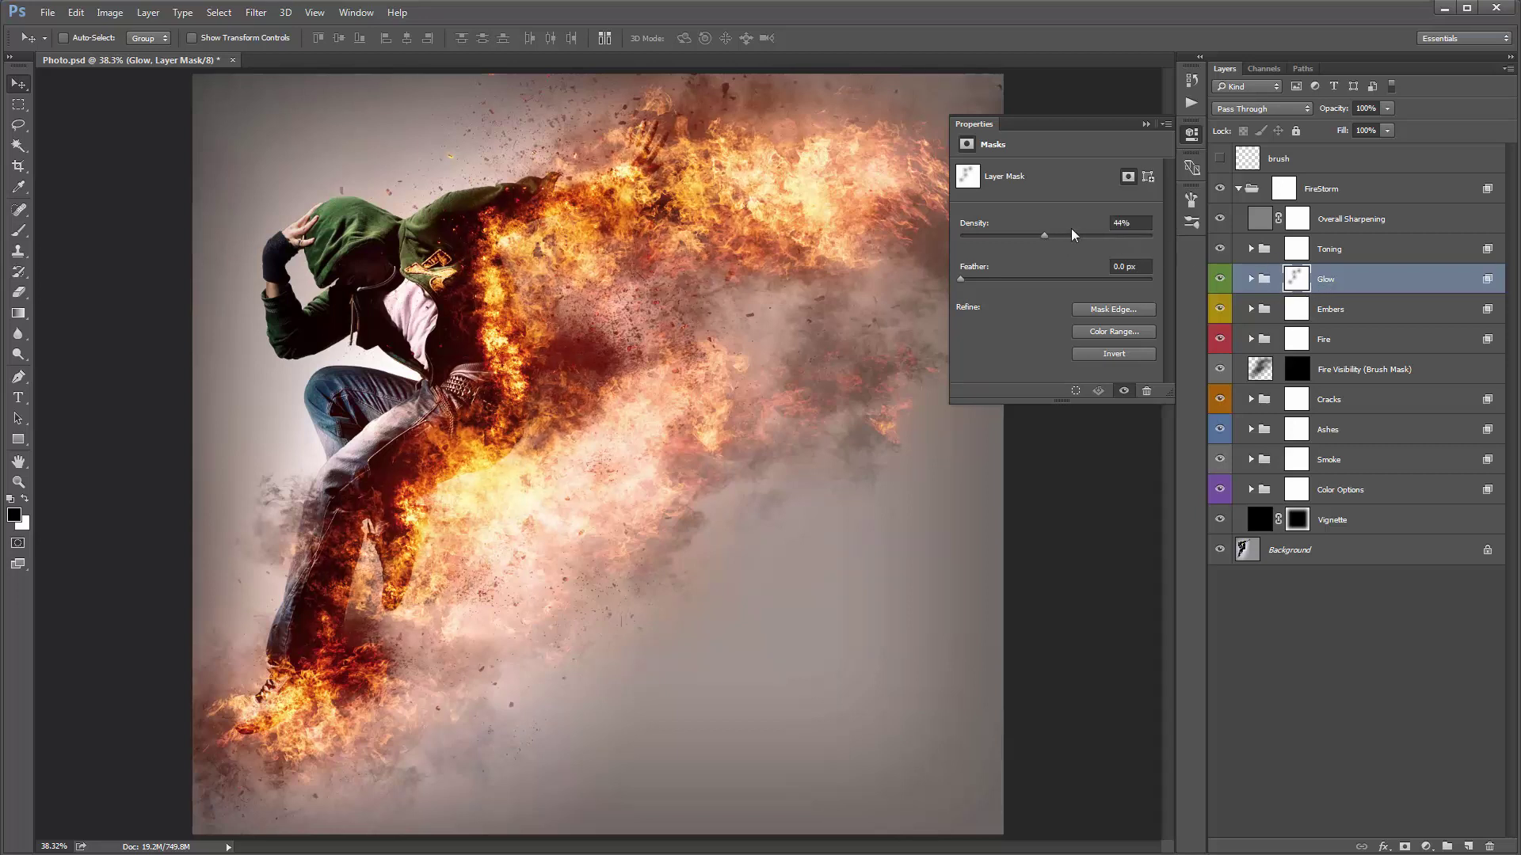
click(1142, 124)
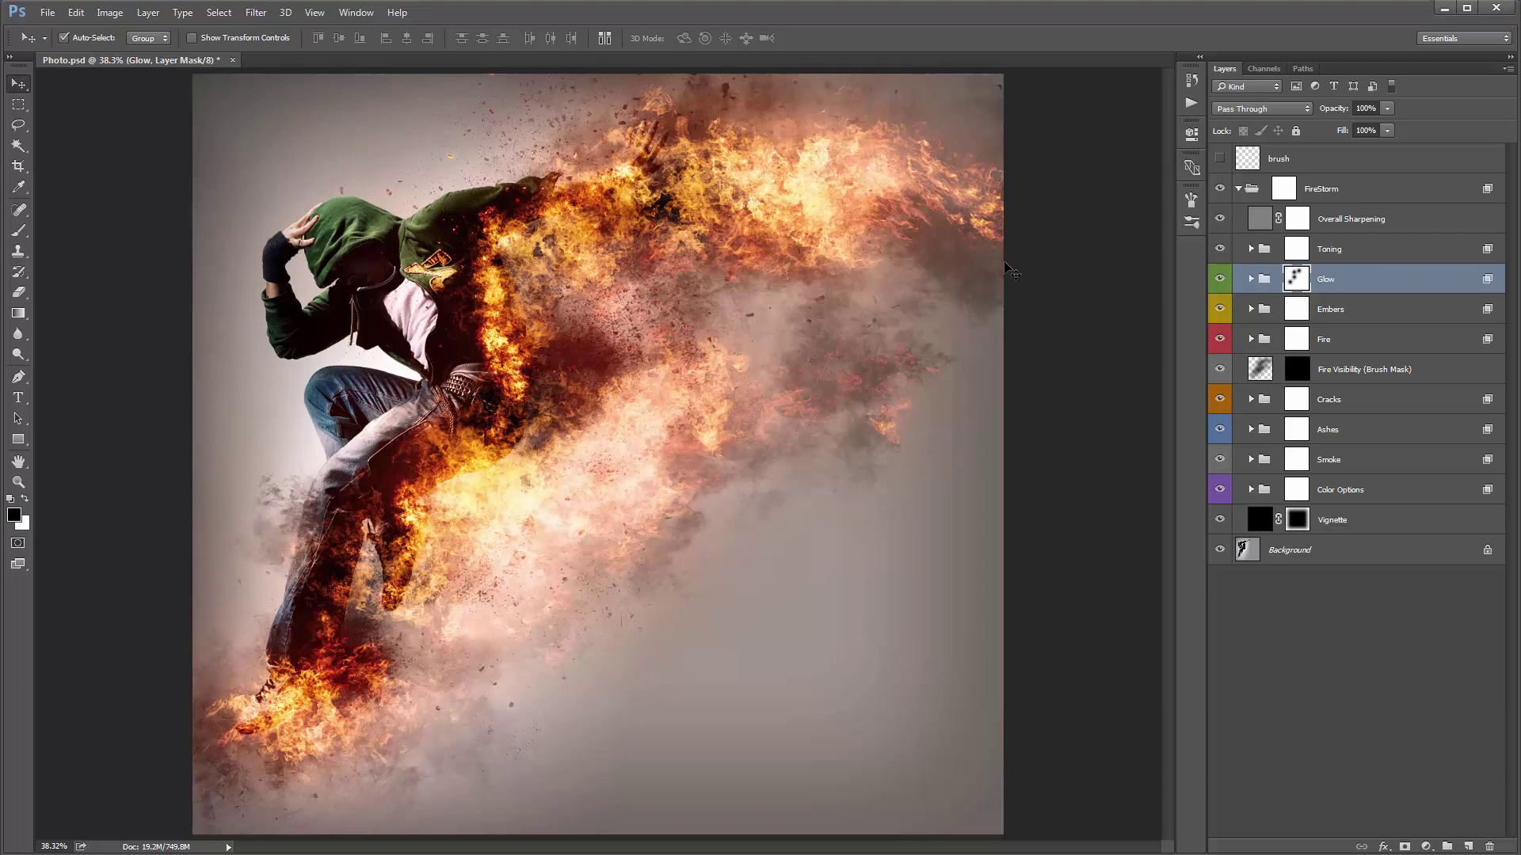
Lighten the Glow group's mask with Levels, resetting the adjustment and raising the output black level to 160.
key(ctrl+l)
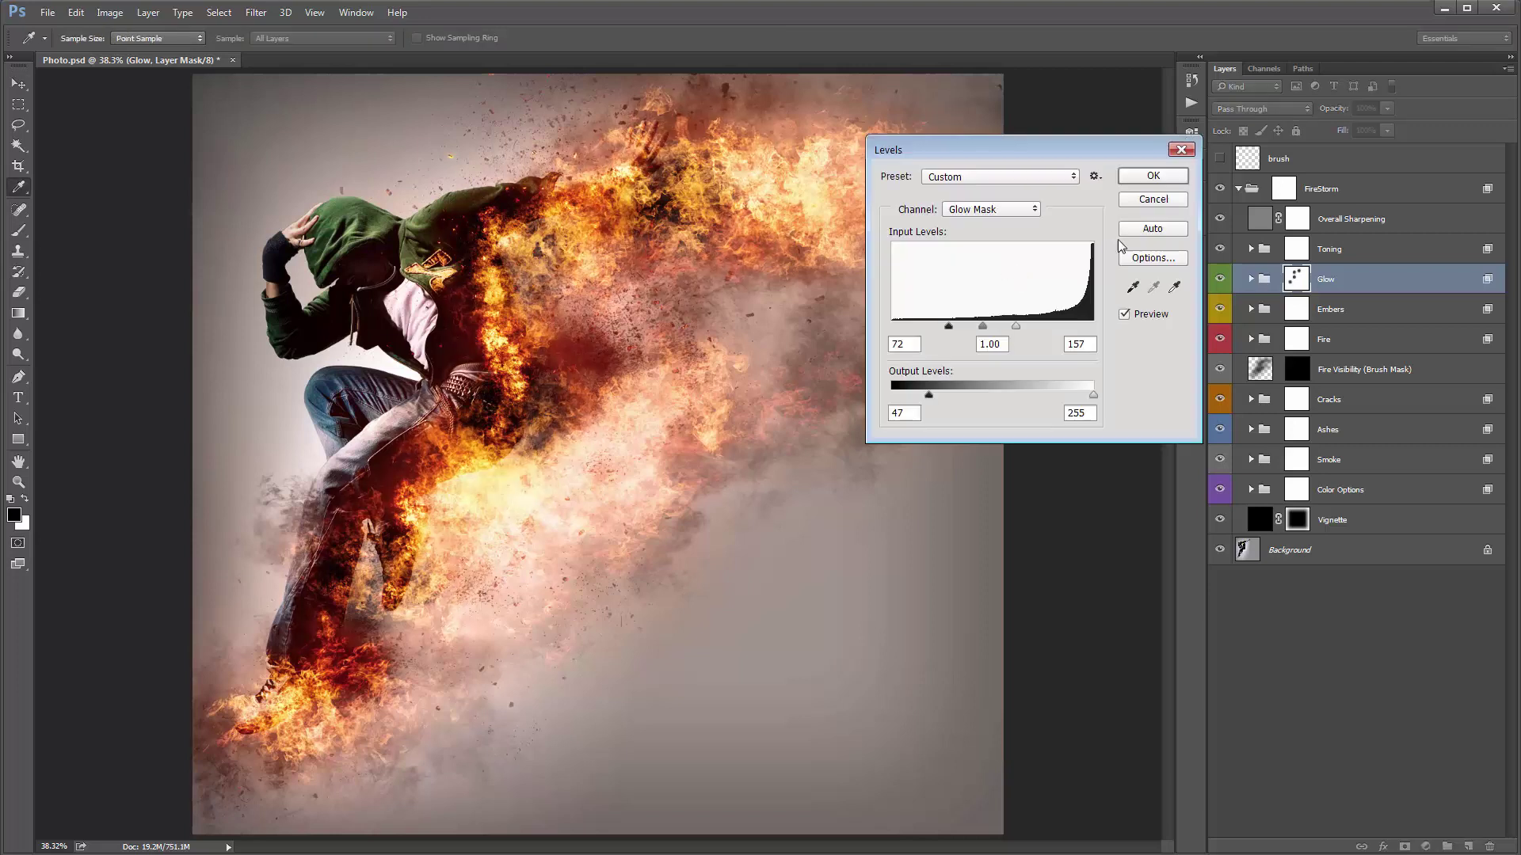
alt+click(1162, 199)
drag(1122, 149, 1052, 376)
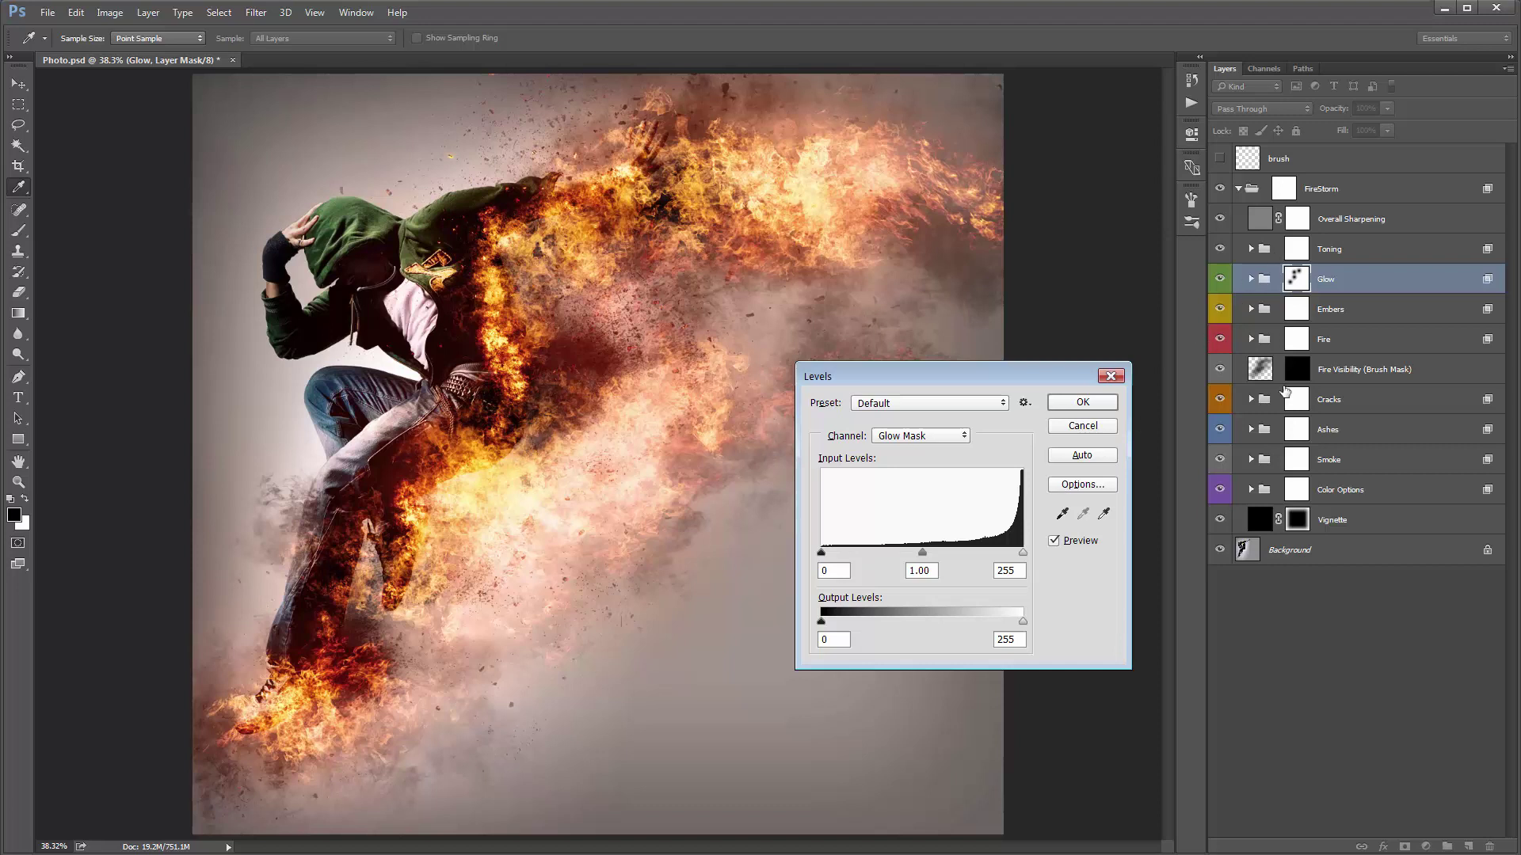
drag(923, 377, 921, 356)
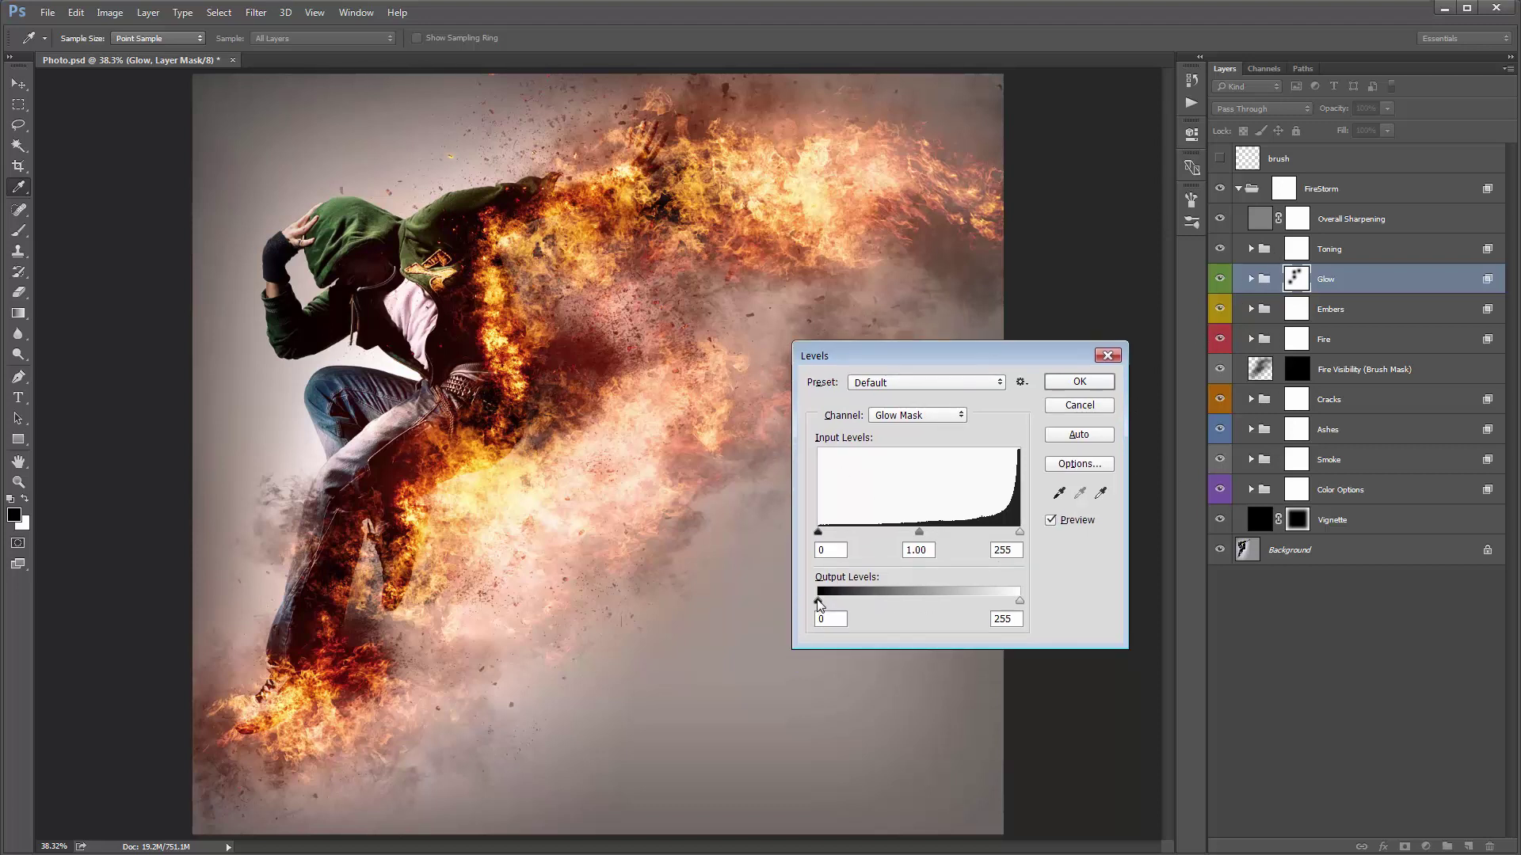
drag(827, 601, 922, 607)
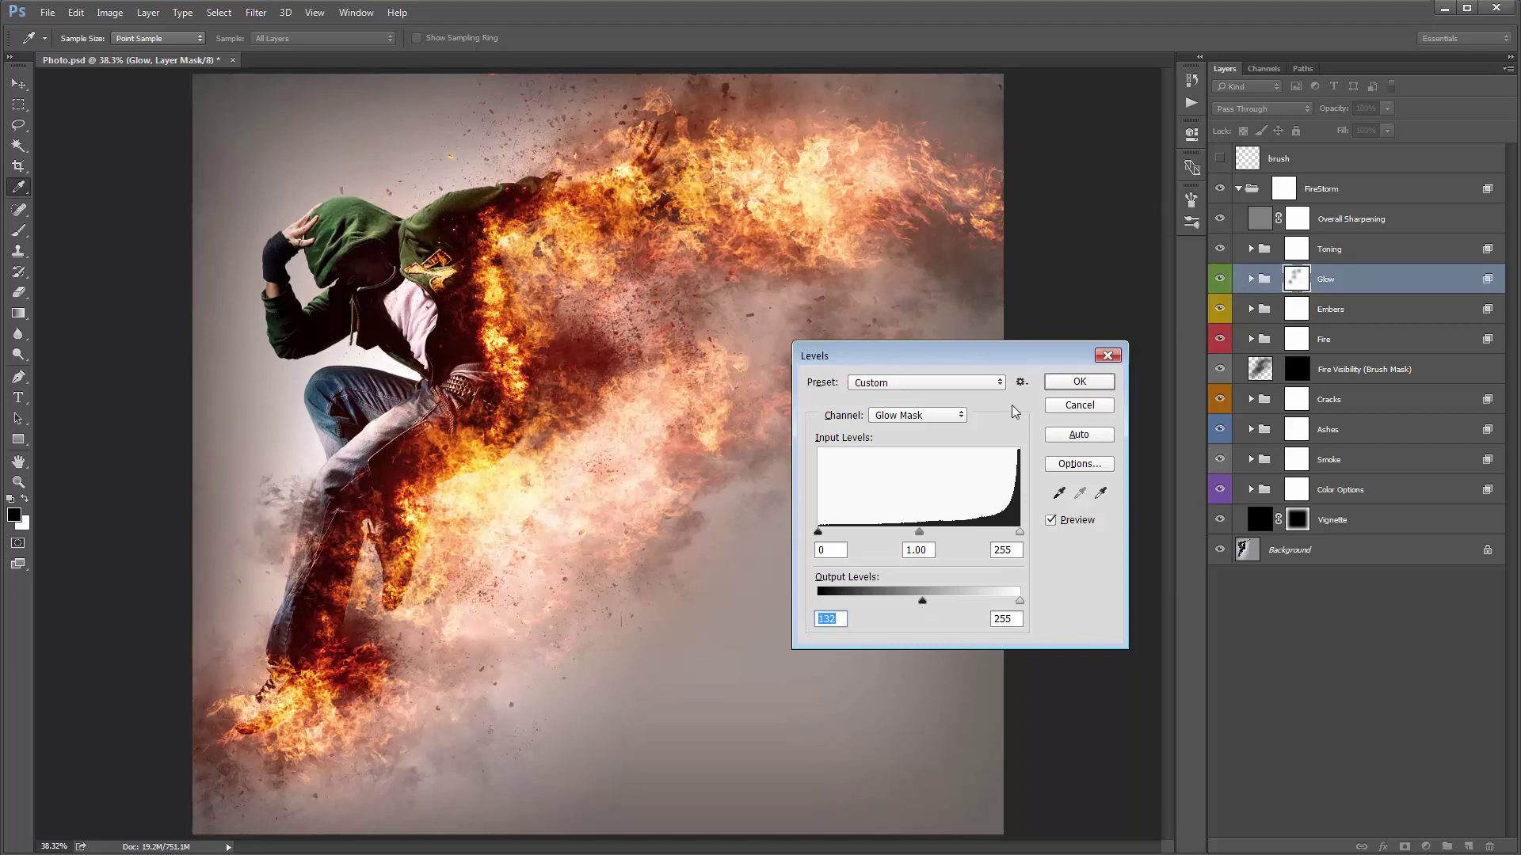
drag(849, 600, 945, 617)
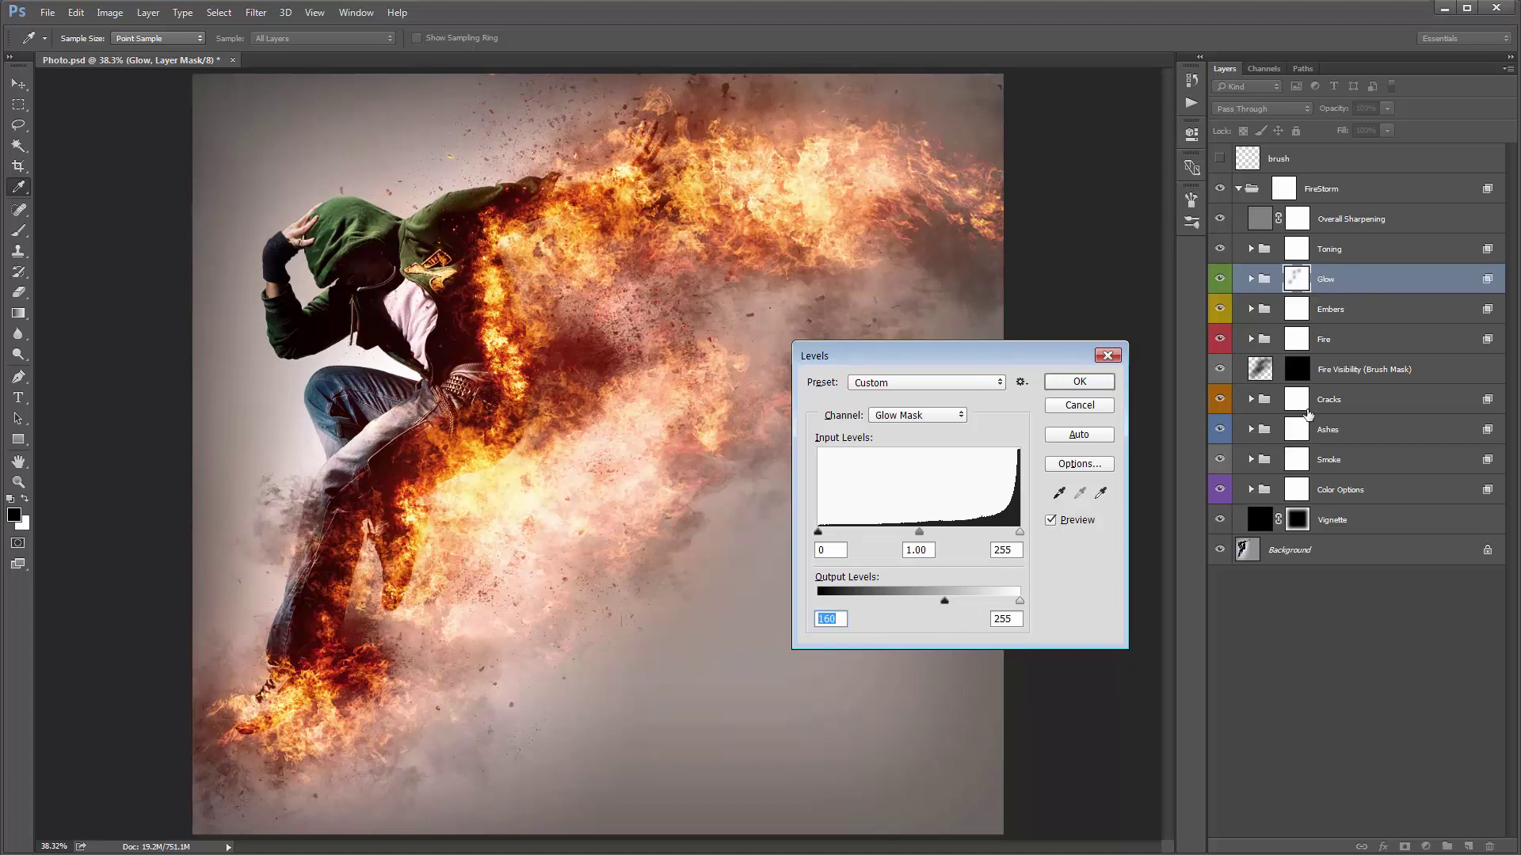
click(1050, 384)
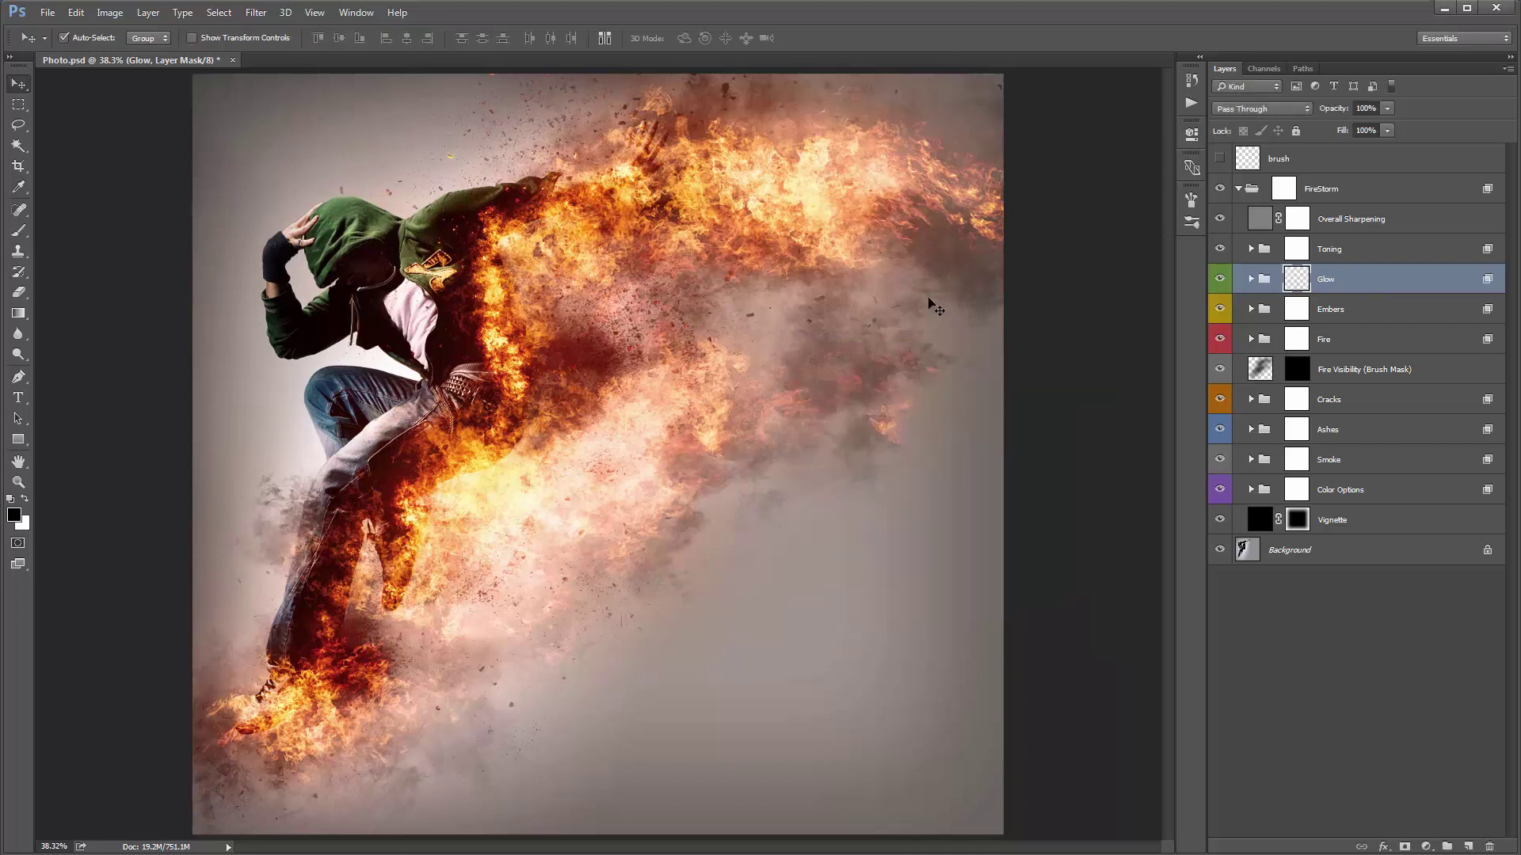
Expand the Glow group and inspect its Glow, Glow_1 and Glow_2 layers.
click(1252, 280)
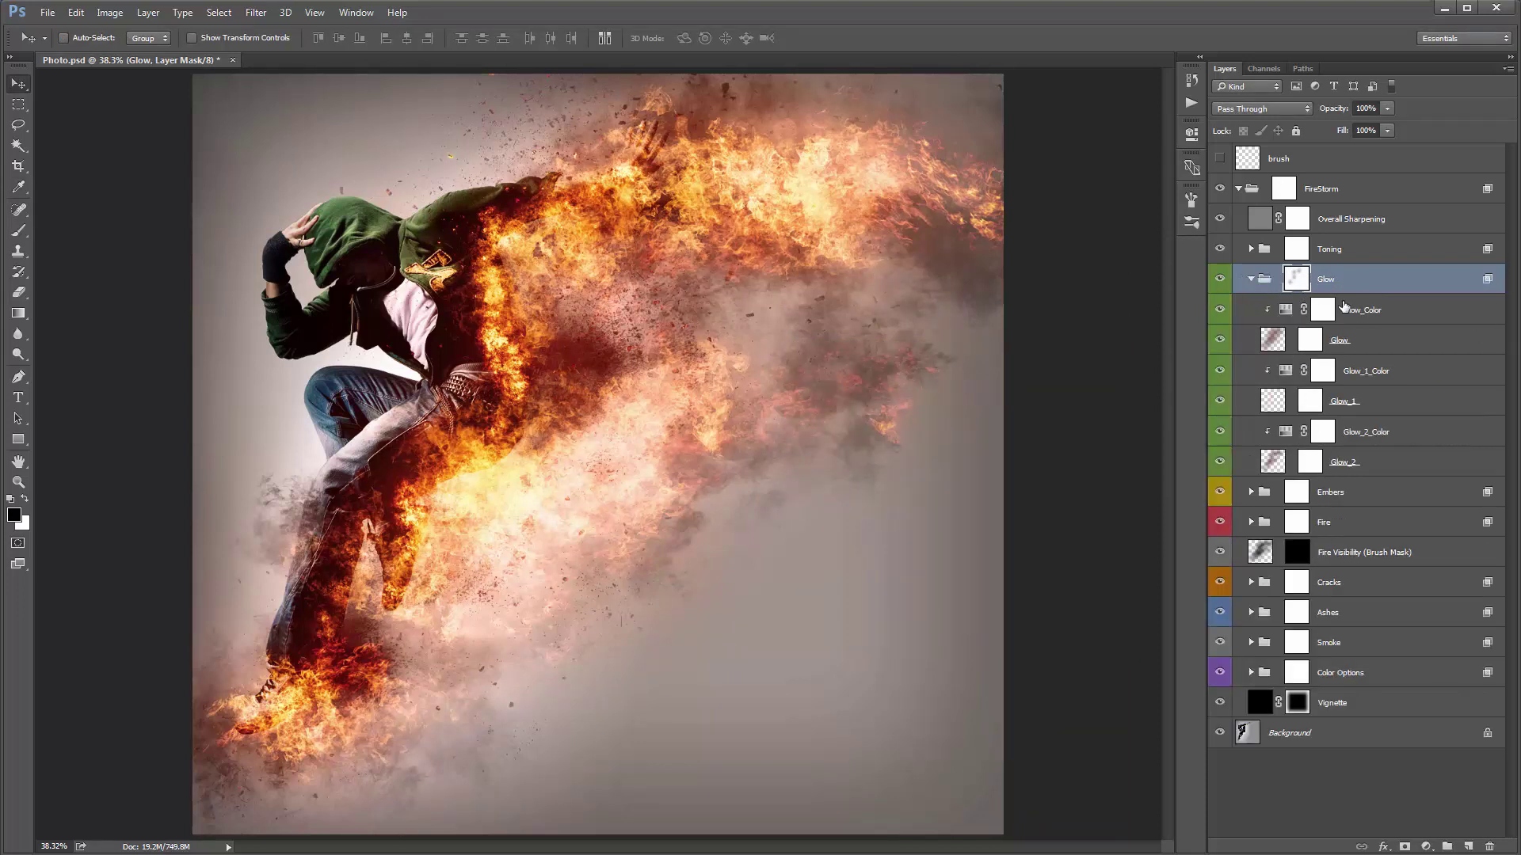
click(1345, 309)
click(1361, 342)
ctrl+click(1380, 403)
ctrl+click(1373, 459)
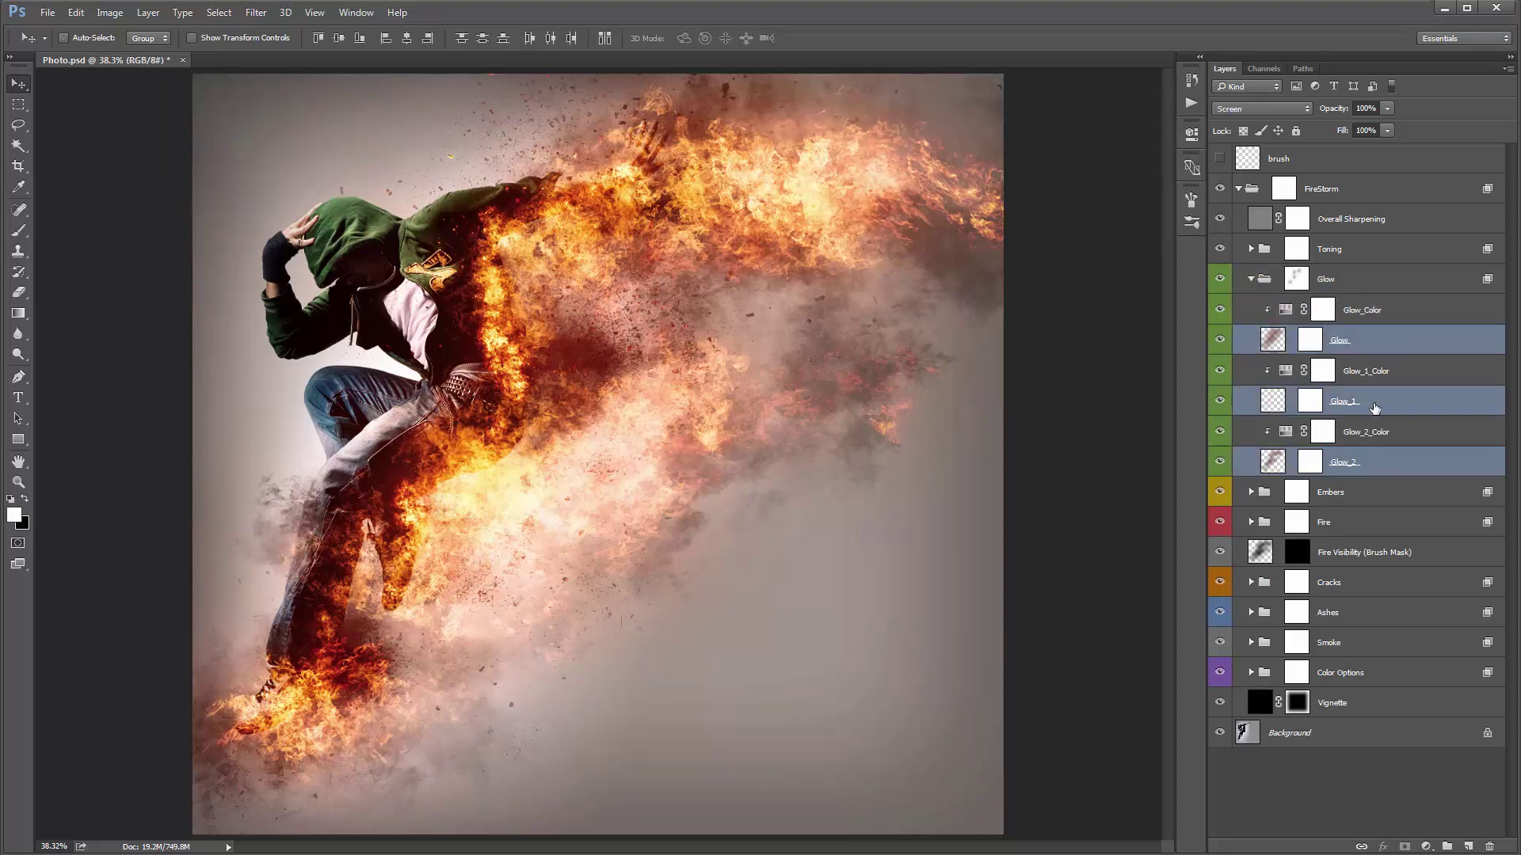
click(1361, 349)
click(1362, 400)
click(1350, 347)
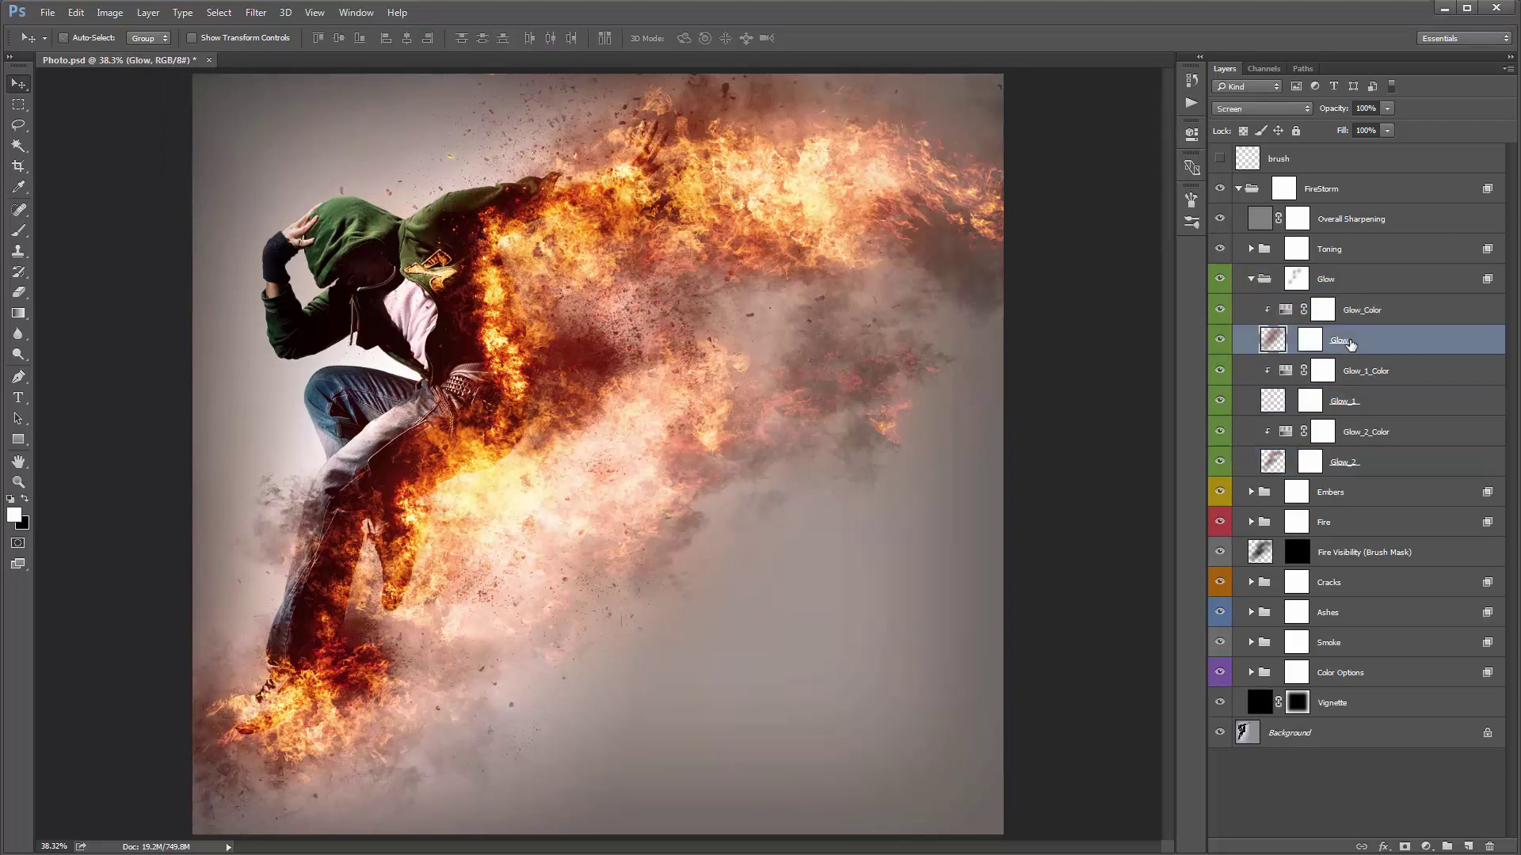
Try shifting the hue of the Glow_Color Hue/Saturation adjustment layer.
drag(713, 320, 616, 339)
click(1356, 317)
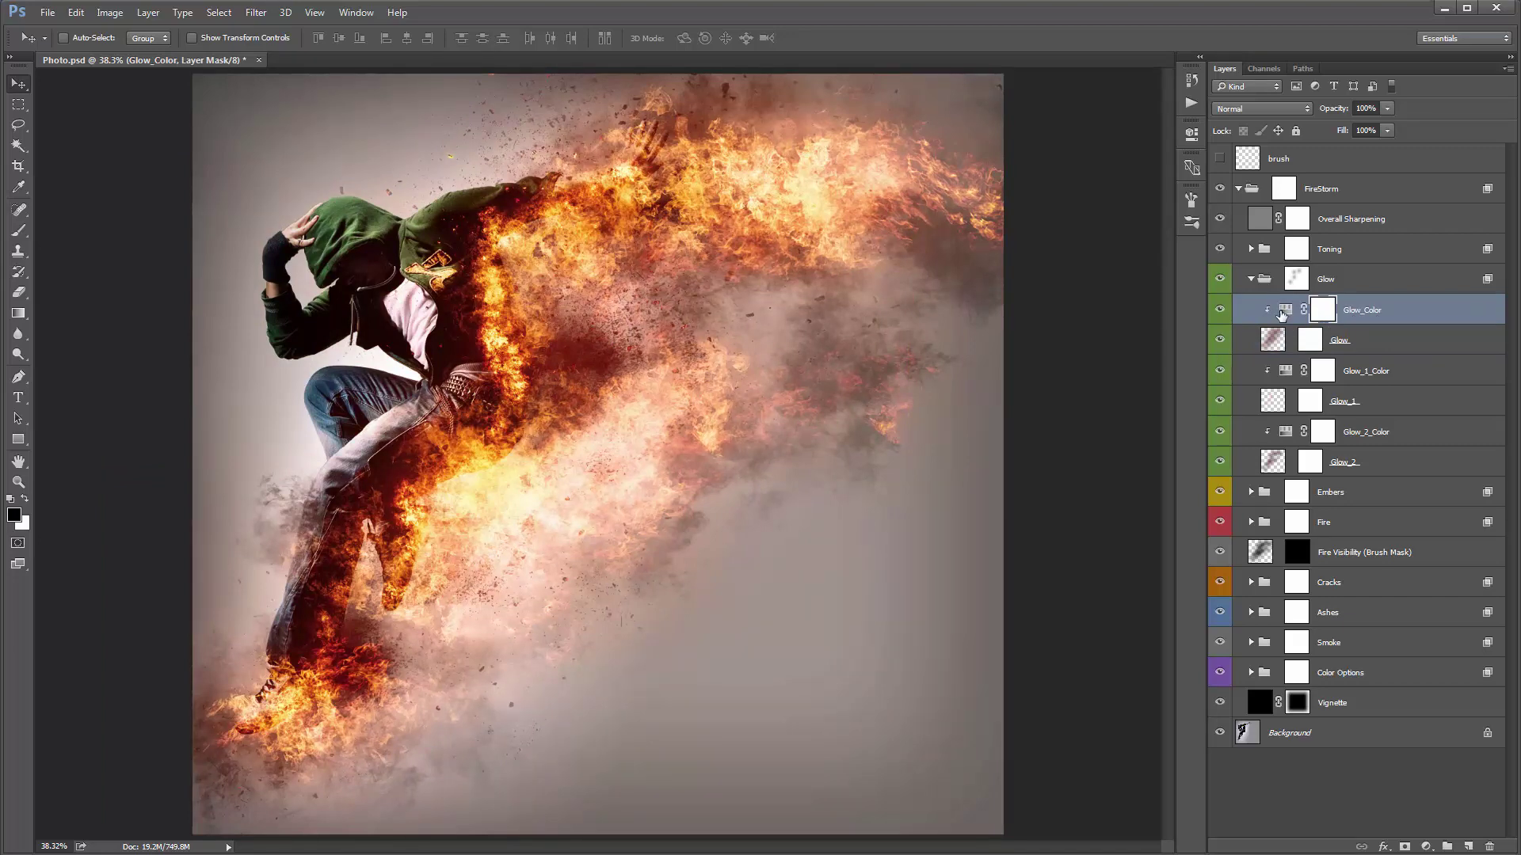
click(1282, 312)
double_click(1286, 309)
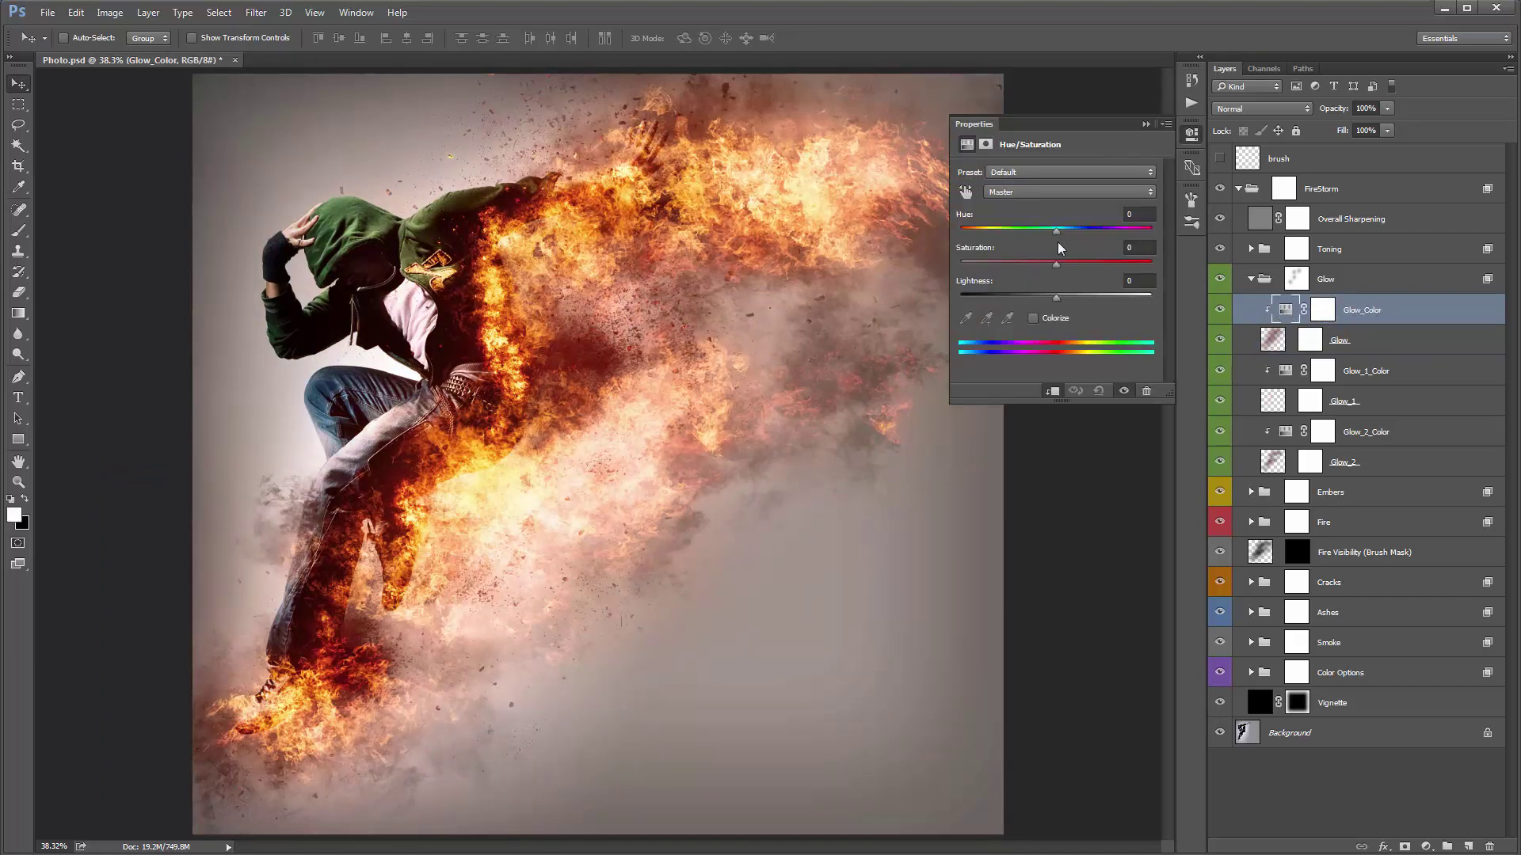
mouse_move(1063, 237)
mouse_down()
mouse_move(1099, 240)
mouse_move(982, 229)
mouse_move(1084, 241)
mouse_move(1053, 235)
mouse_up()
Try hue shifts on the Glow_1_Color and Glow_2_Color adjustment layers, and collapse the Glow group.
click(1353, 402)
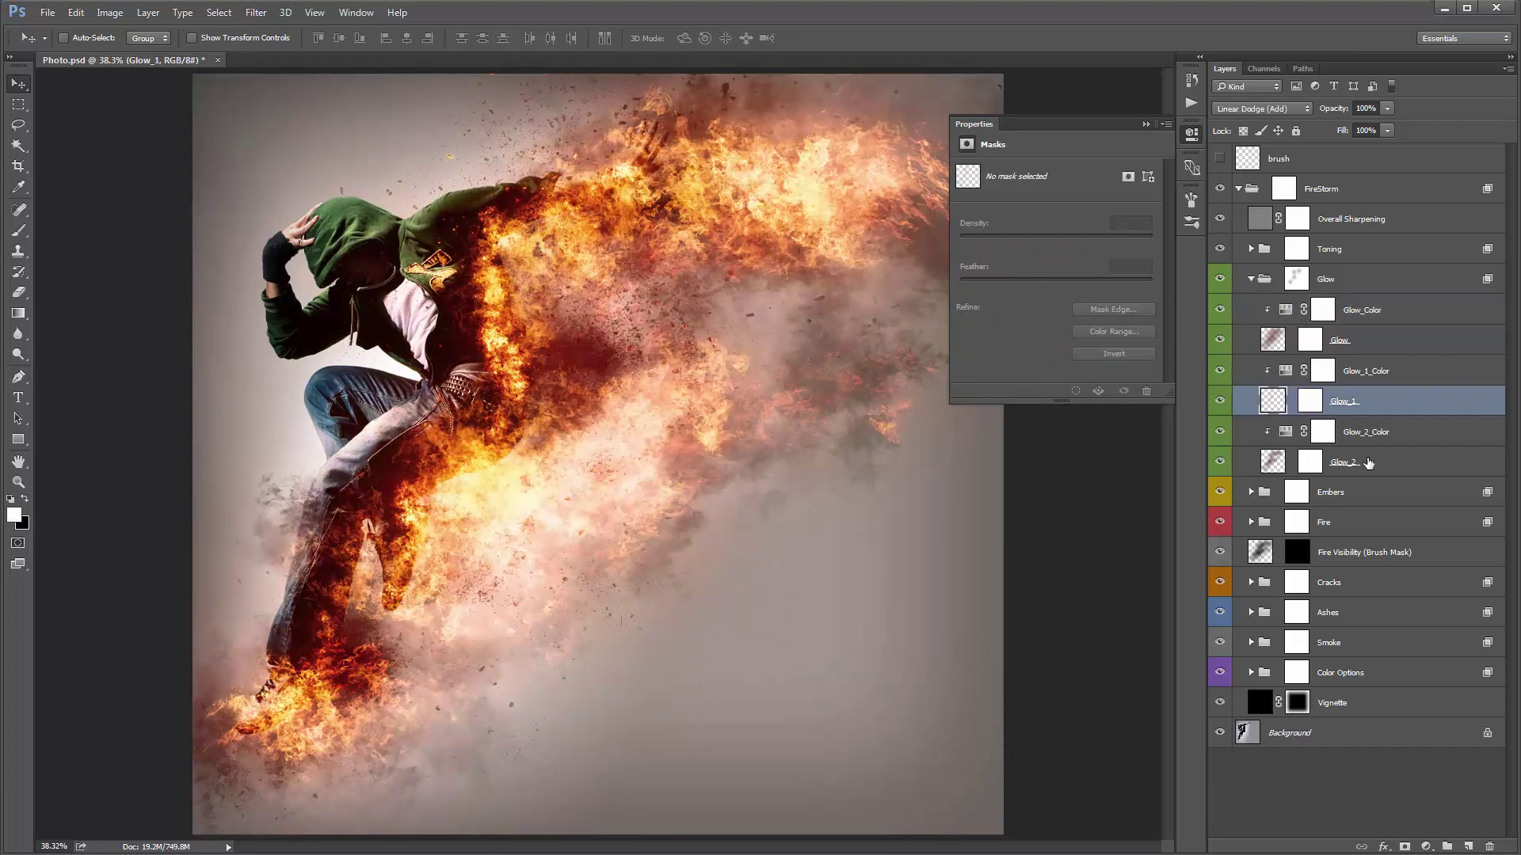
click(1289, 374)
click(1284, 371)
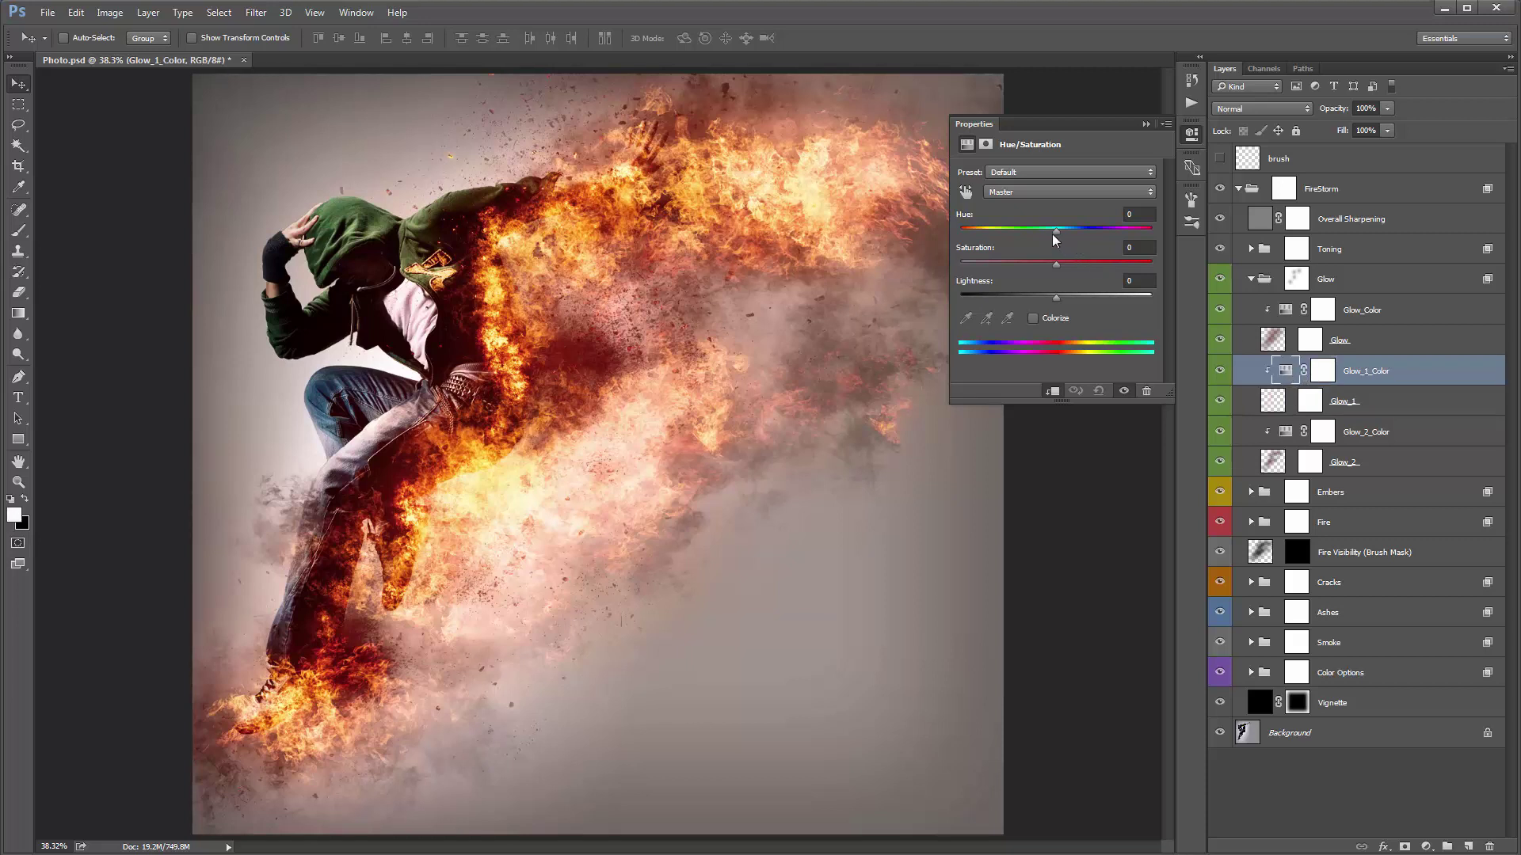
mouse_move(1056, 231)
mouse_down()
mouse_move(995, 235)
mouse_move(1117, 241)
mouse_move(999, 227)
mouse_move(1058, 235)
mouse_up()
click(1283, 434)
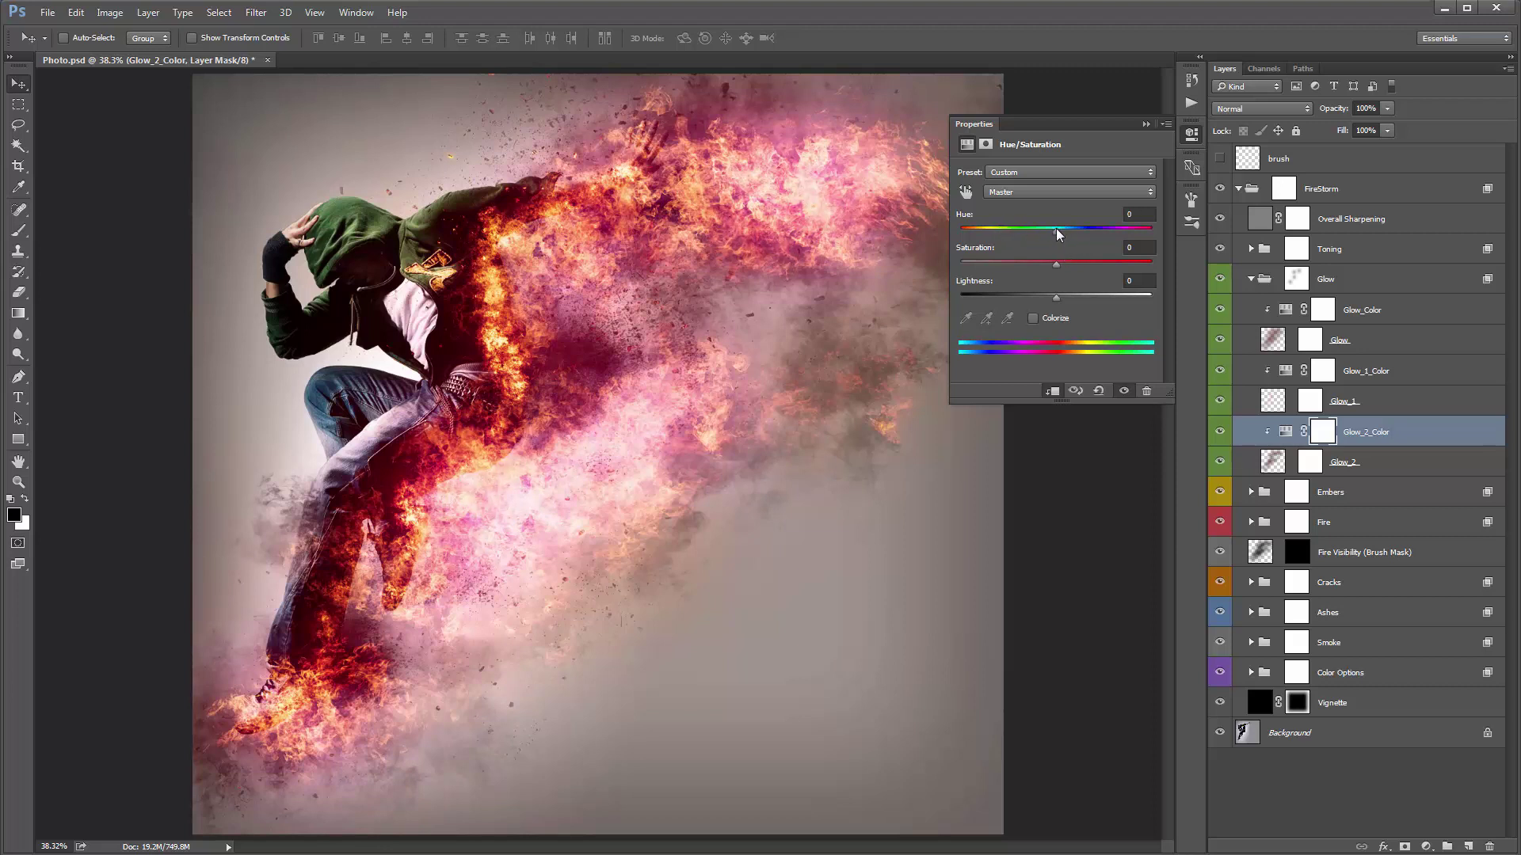
click(1148, 125)
click(1339, 282)
click(1250, 280)
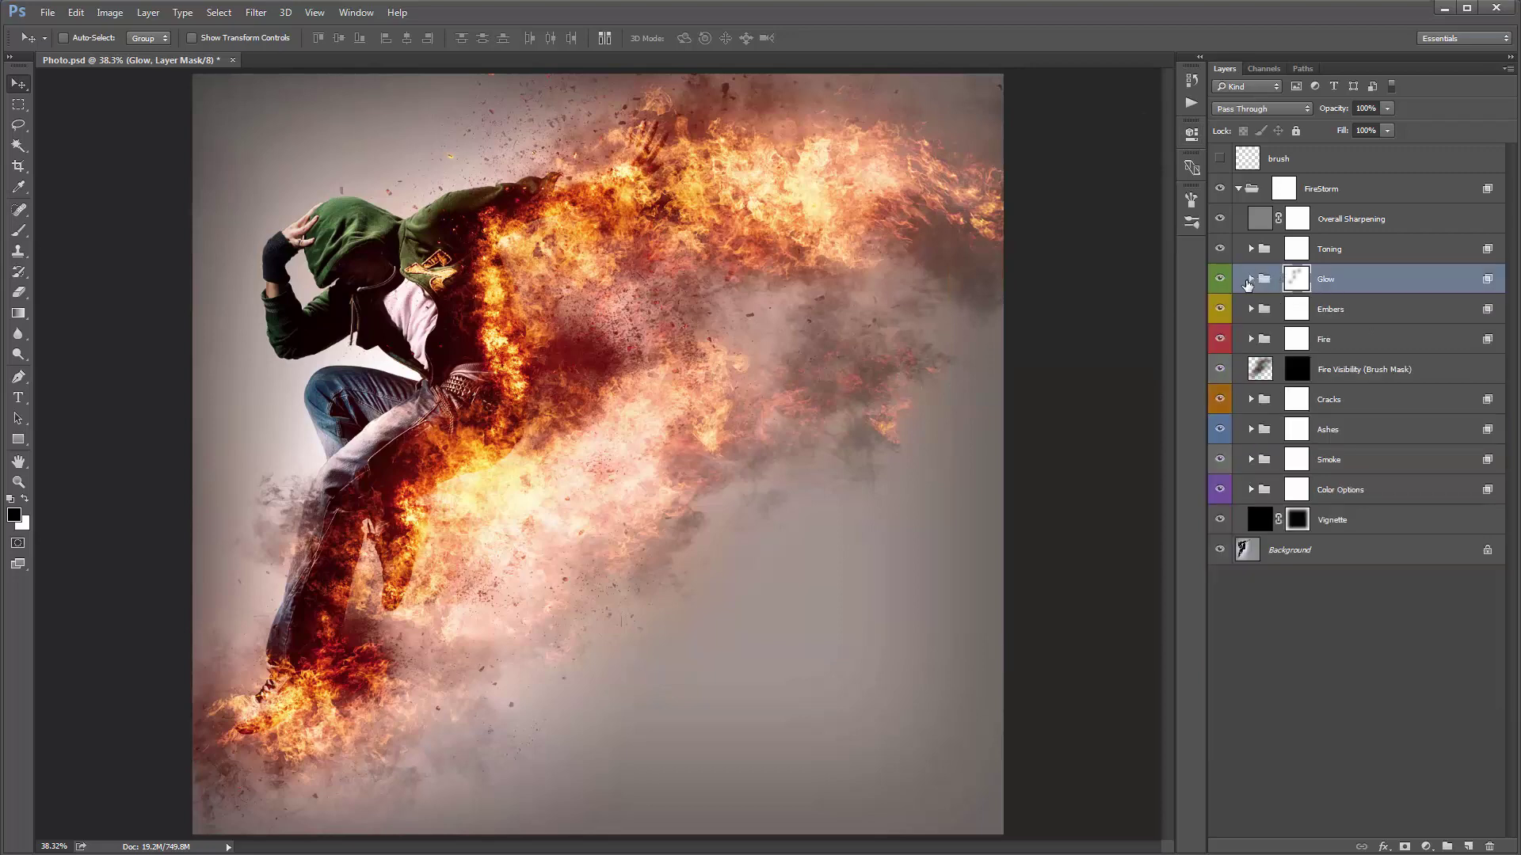
Select the Embers group and examine the embers around the arm, torso and legs at 100% zoom.
click(1432, 317)
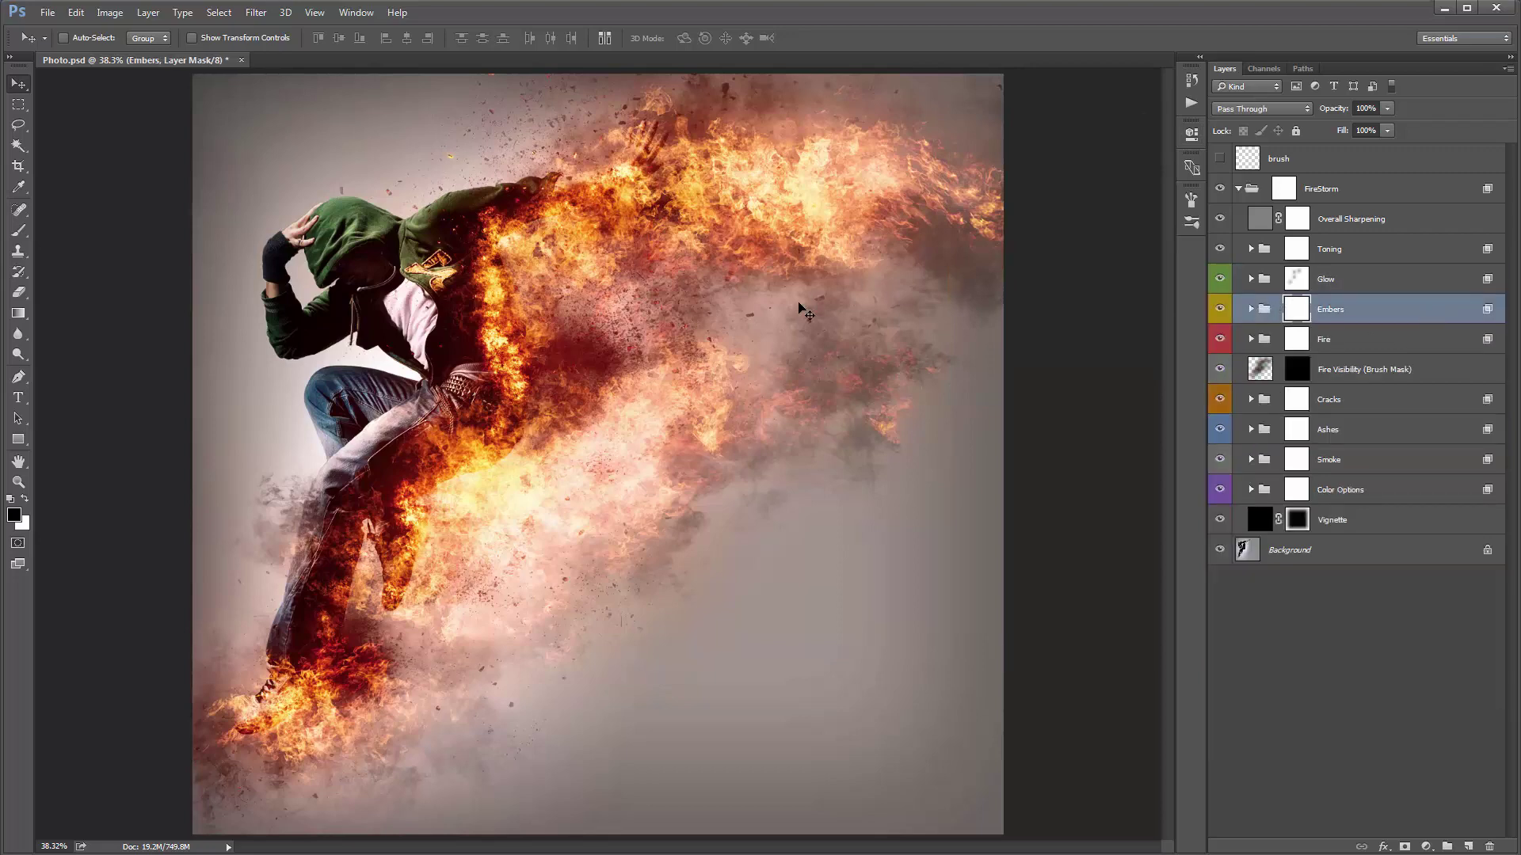
key(ctrl+plus)
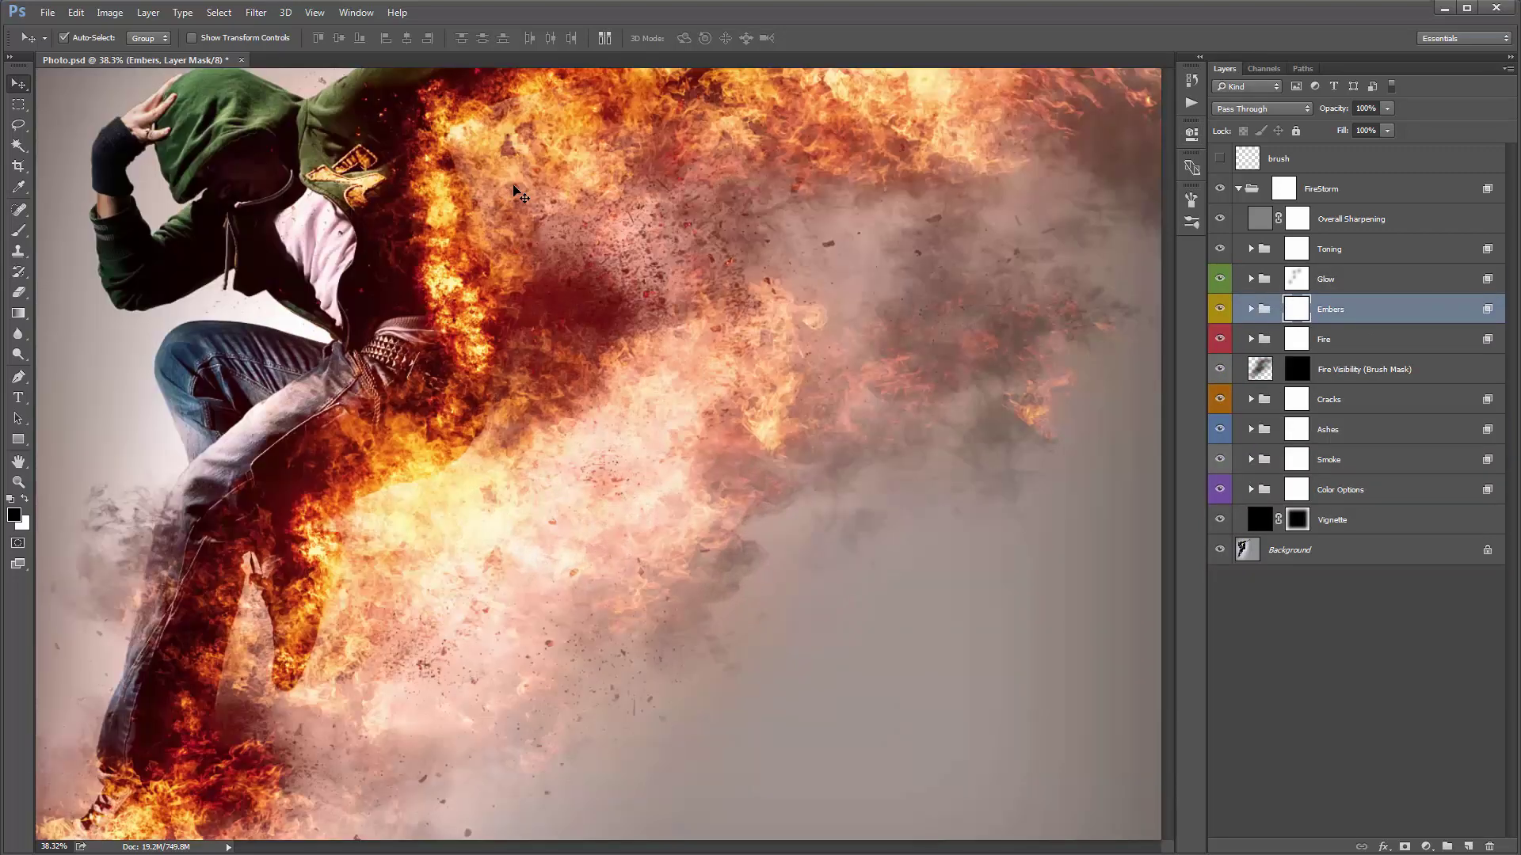
key(ctrl+plus)
key(ctrl+plus)
drag(667, 184, 794, 482)
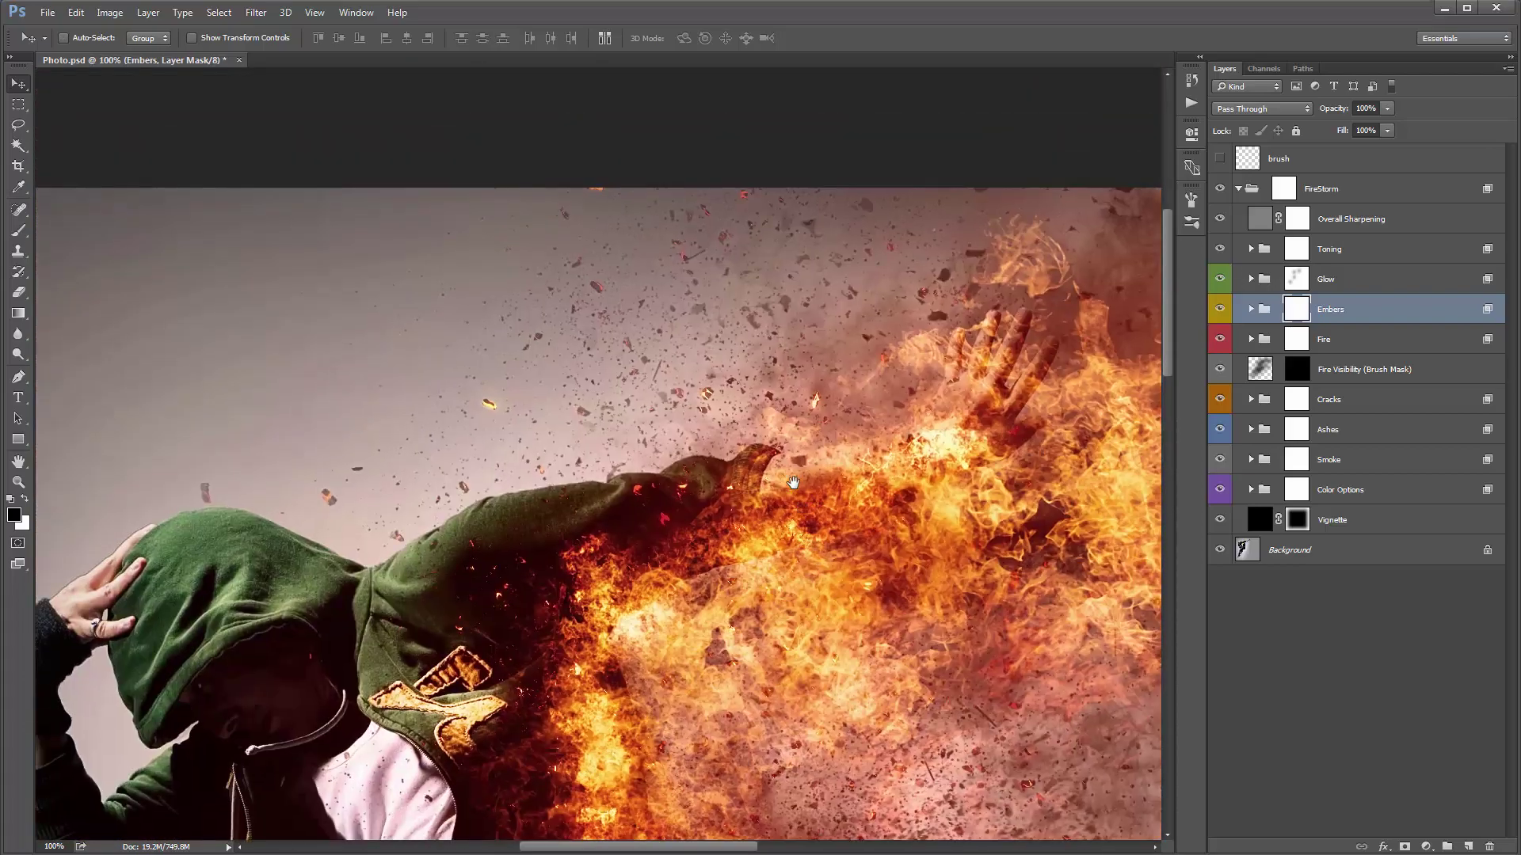
drag(745, 634, 814, 307)
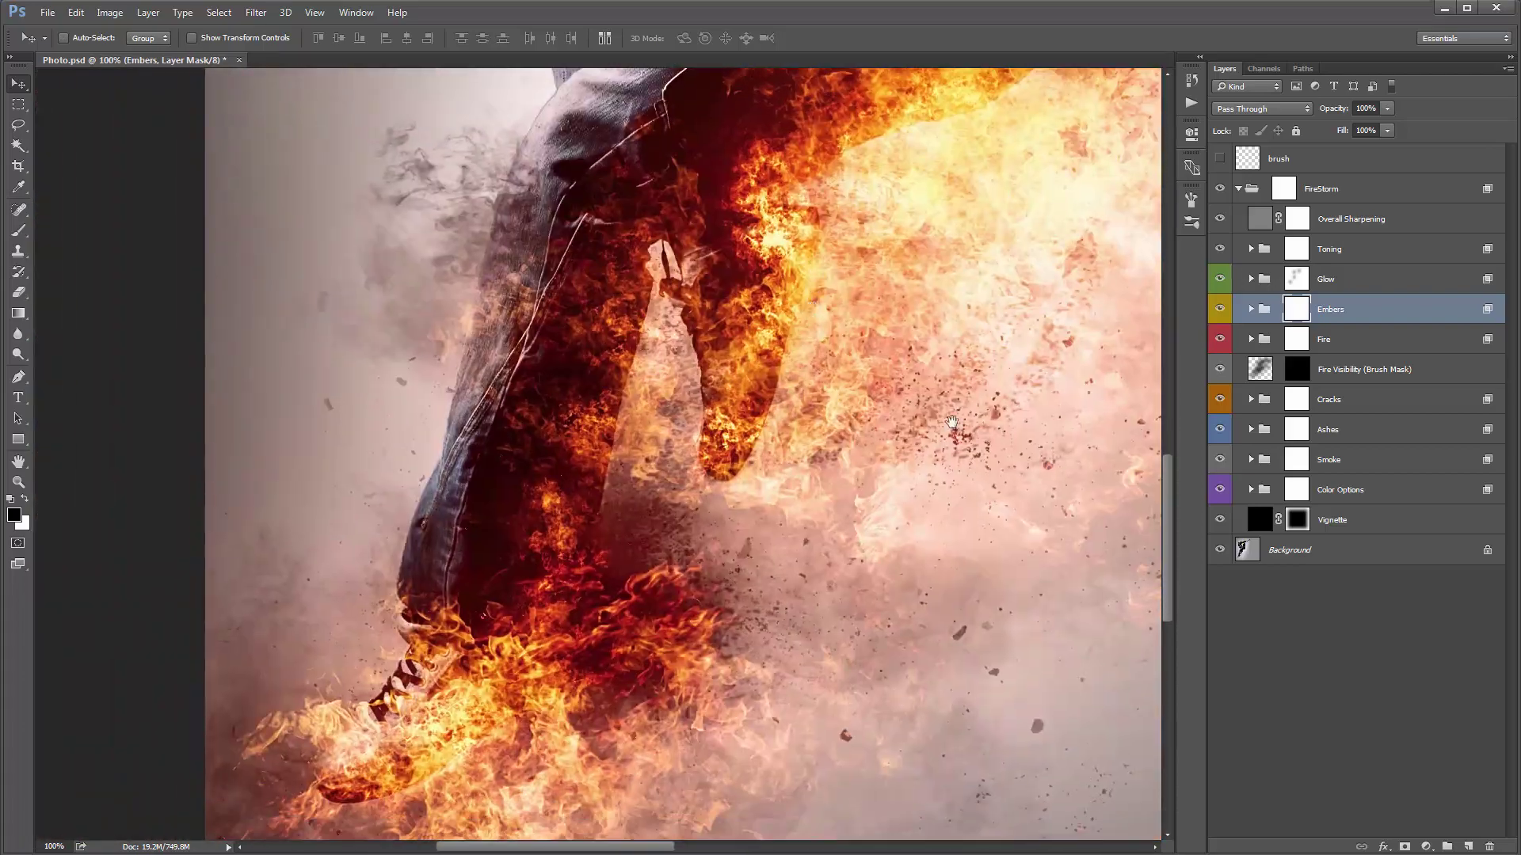
drag(892, 337, 412, 562)
drag(723, 458, 555, 760)
drag(617, 377, 810, 220)
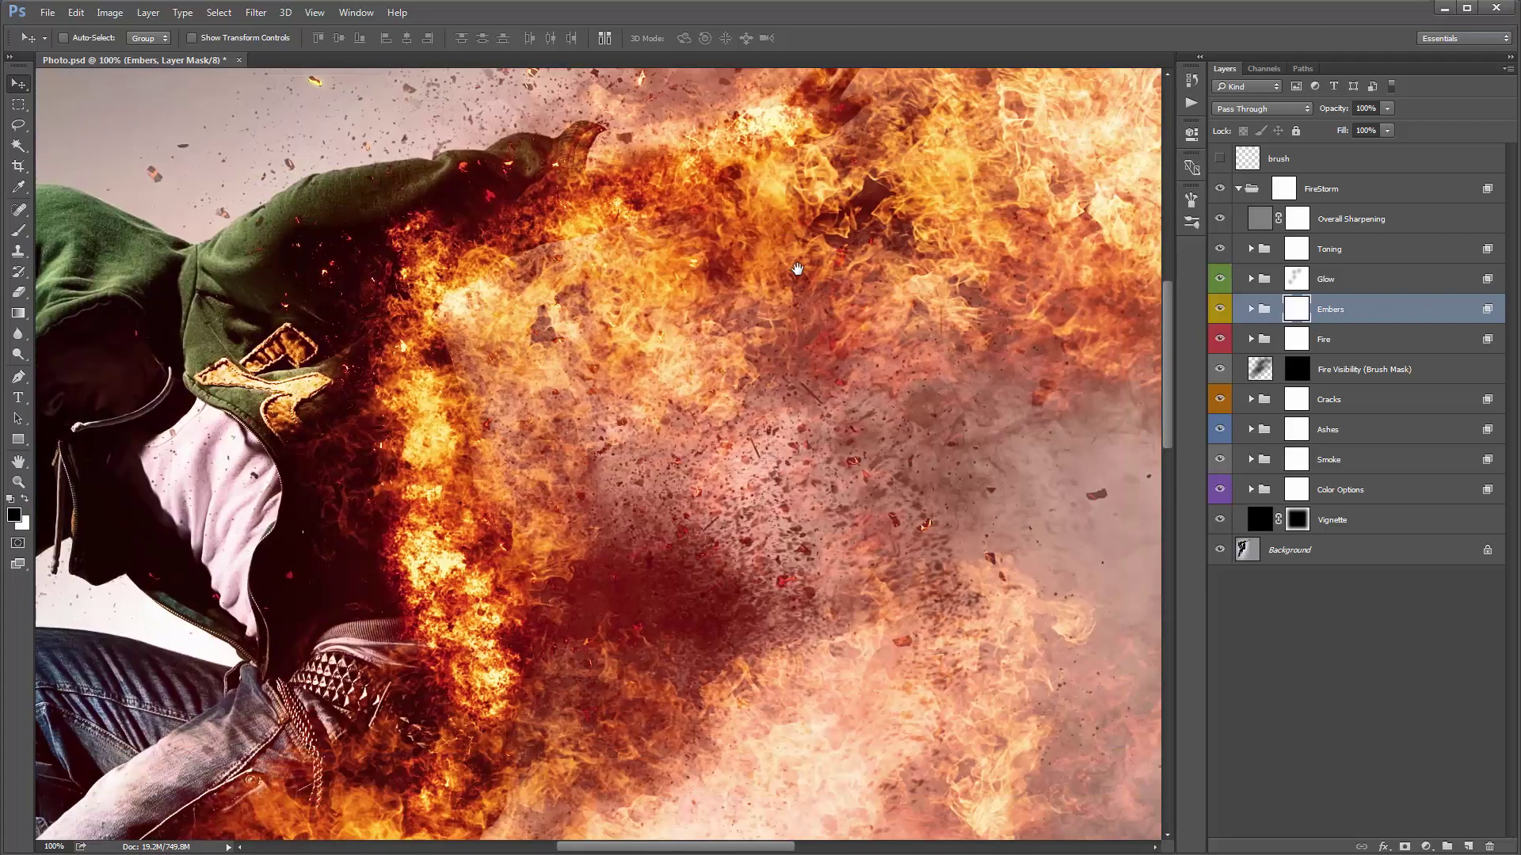
drag(830, 422, 791, 356)
drag(648, 317, 771, 552)
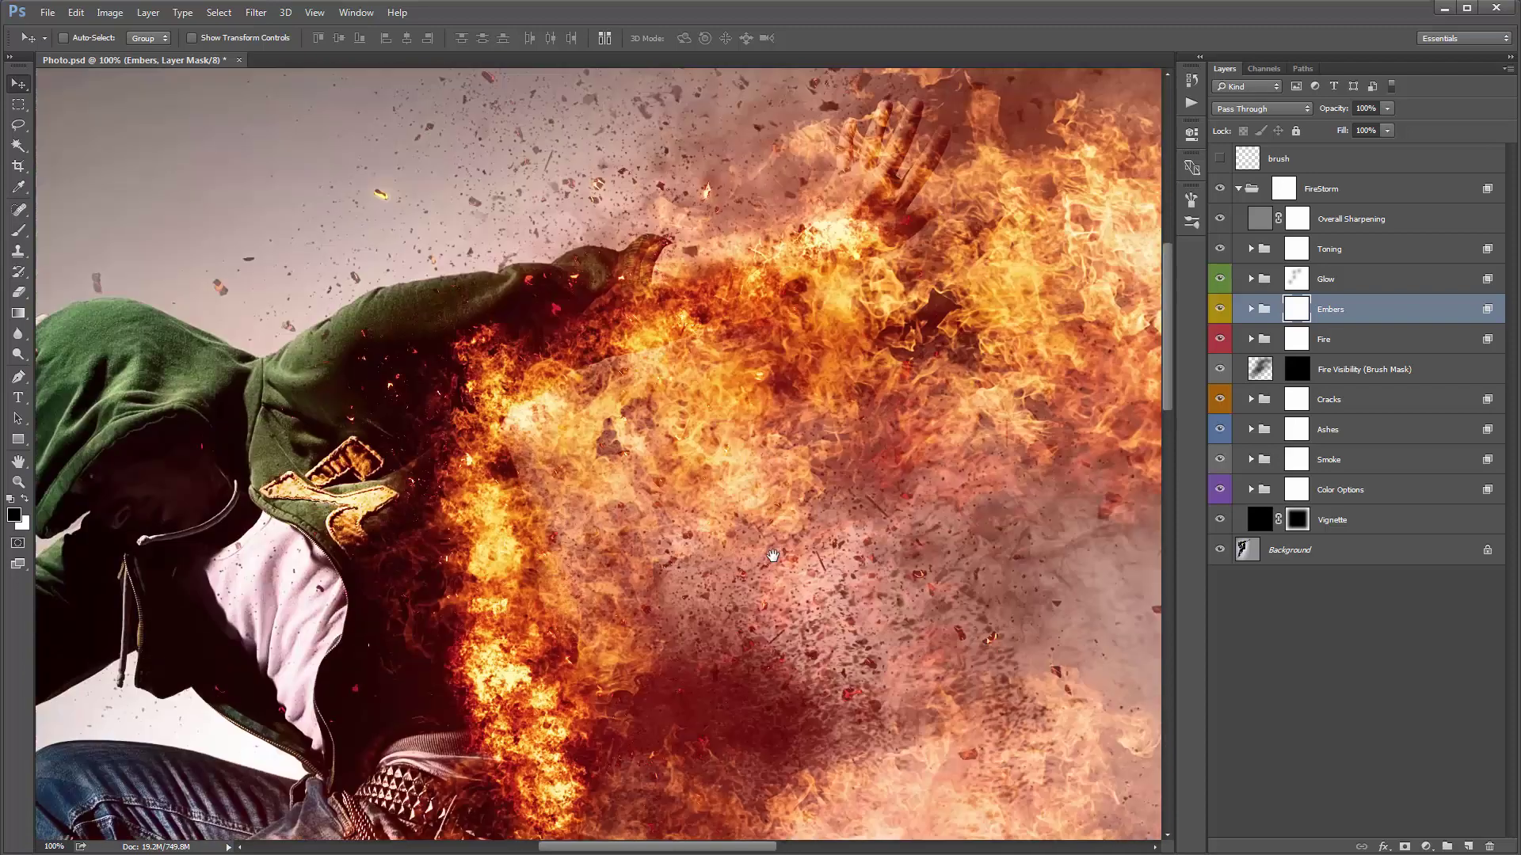
drag(671, 223, 616, 301)
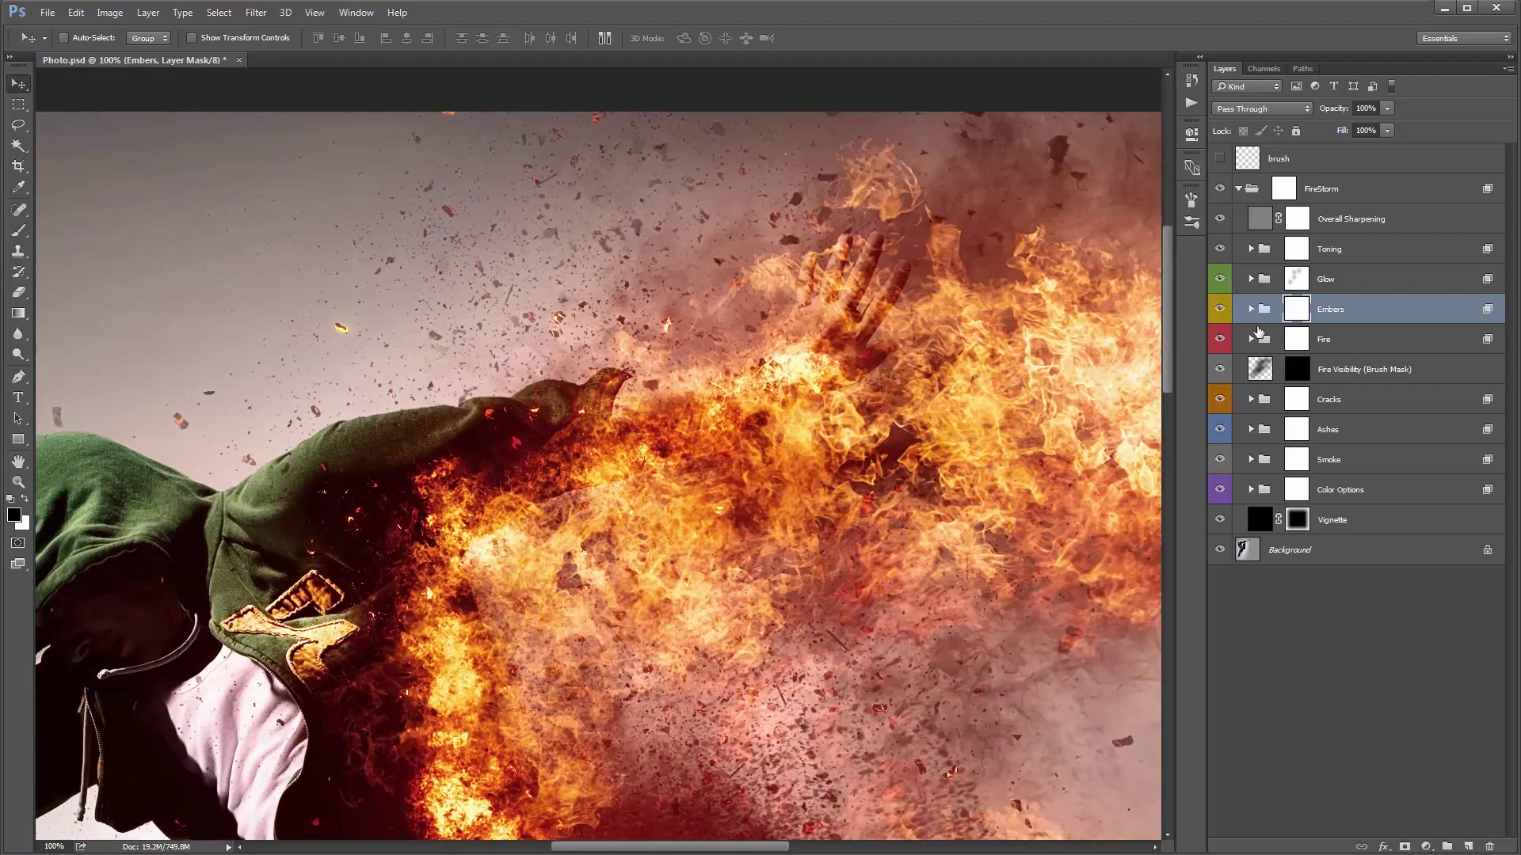
Compare the image with the Embers group hidden and shown.
click(1220, 310)
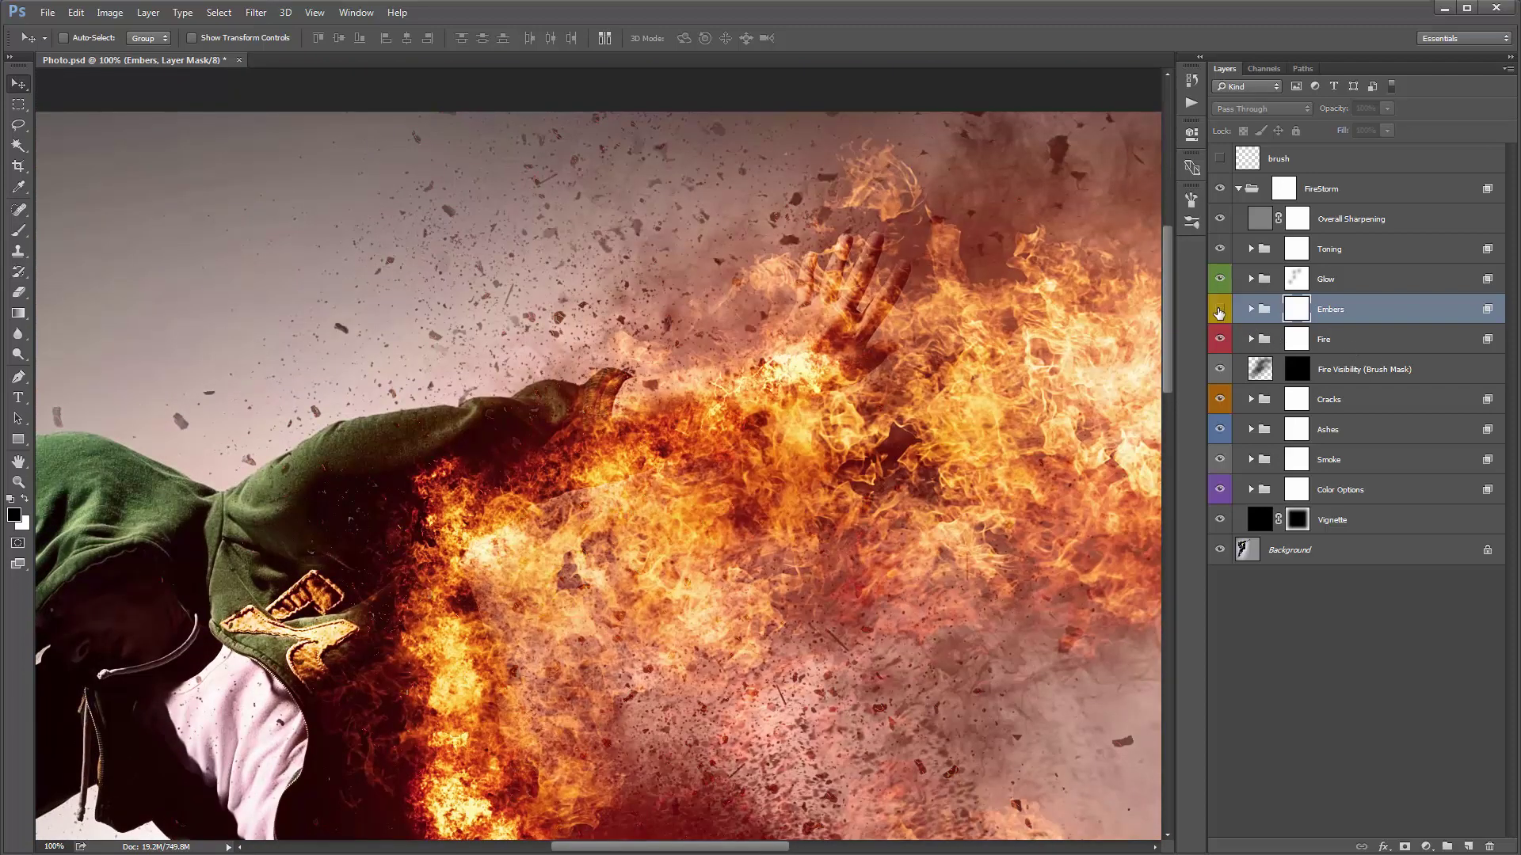
click(1220, 310)
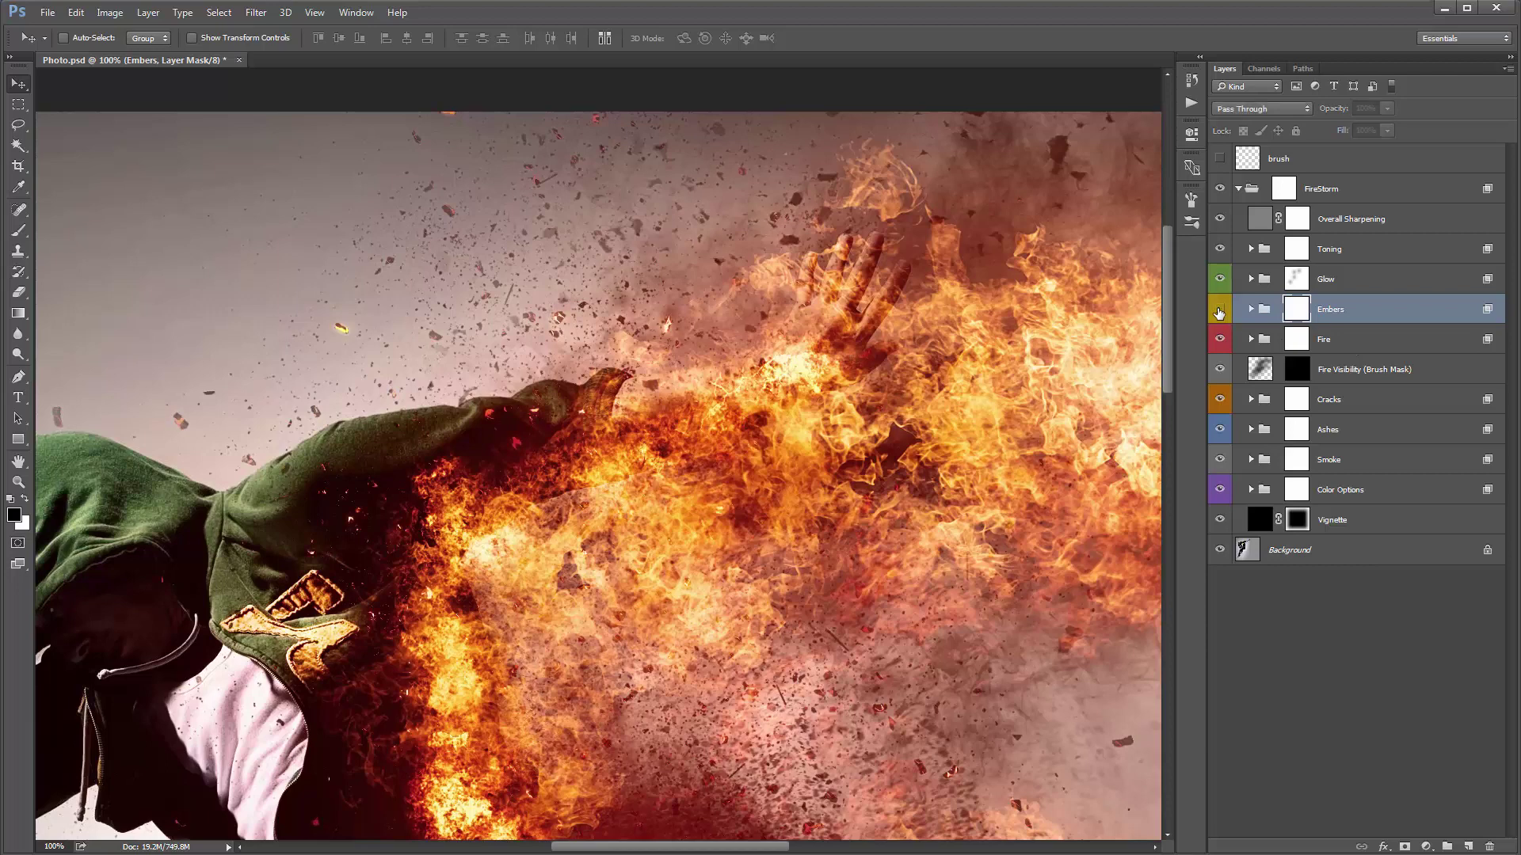
click(1219, 310)
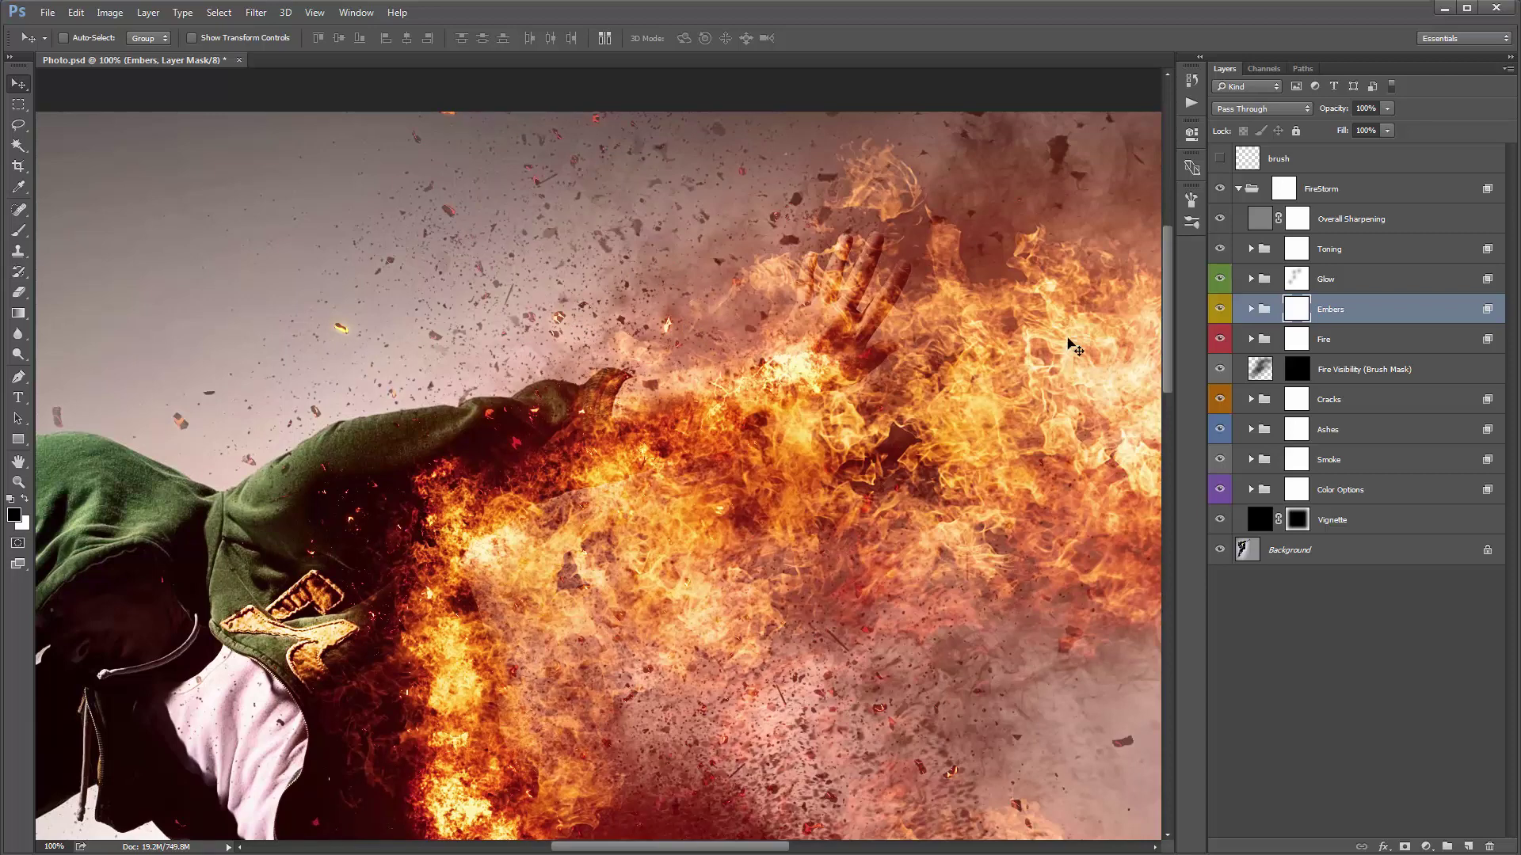
click(1220, 309)
click(1219, 308)
Duplicate the Embers group, comparing the image with and without the copy.
key(ctrl+j)
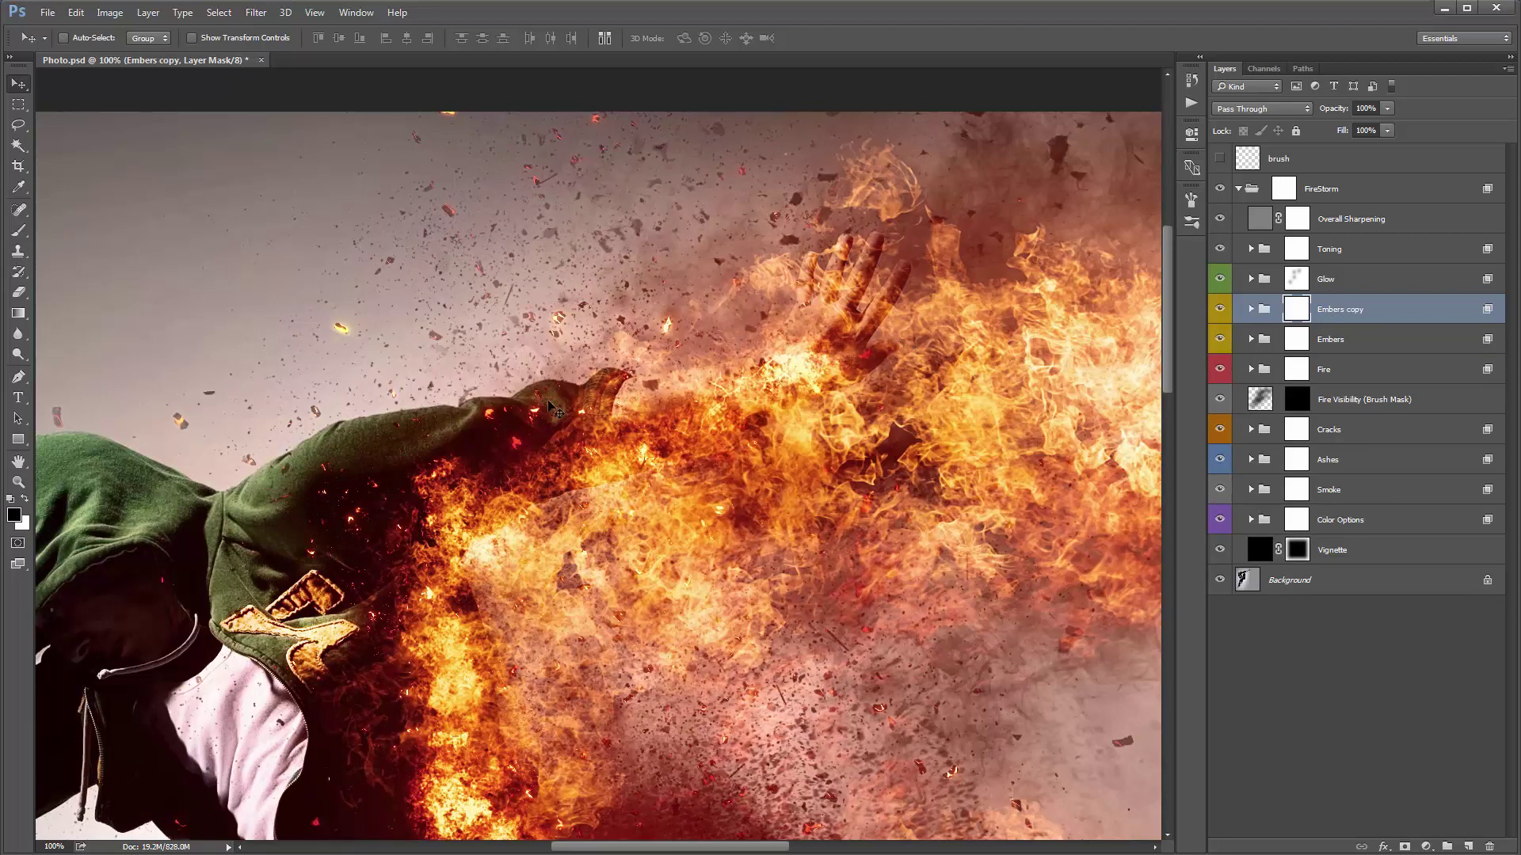
key(ctrl+z)
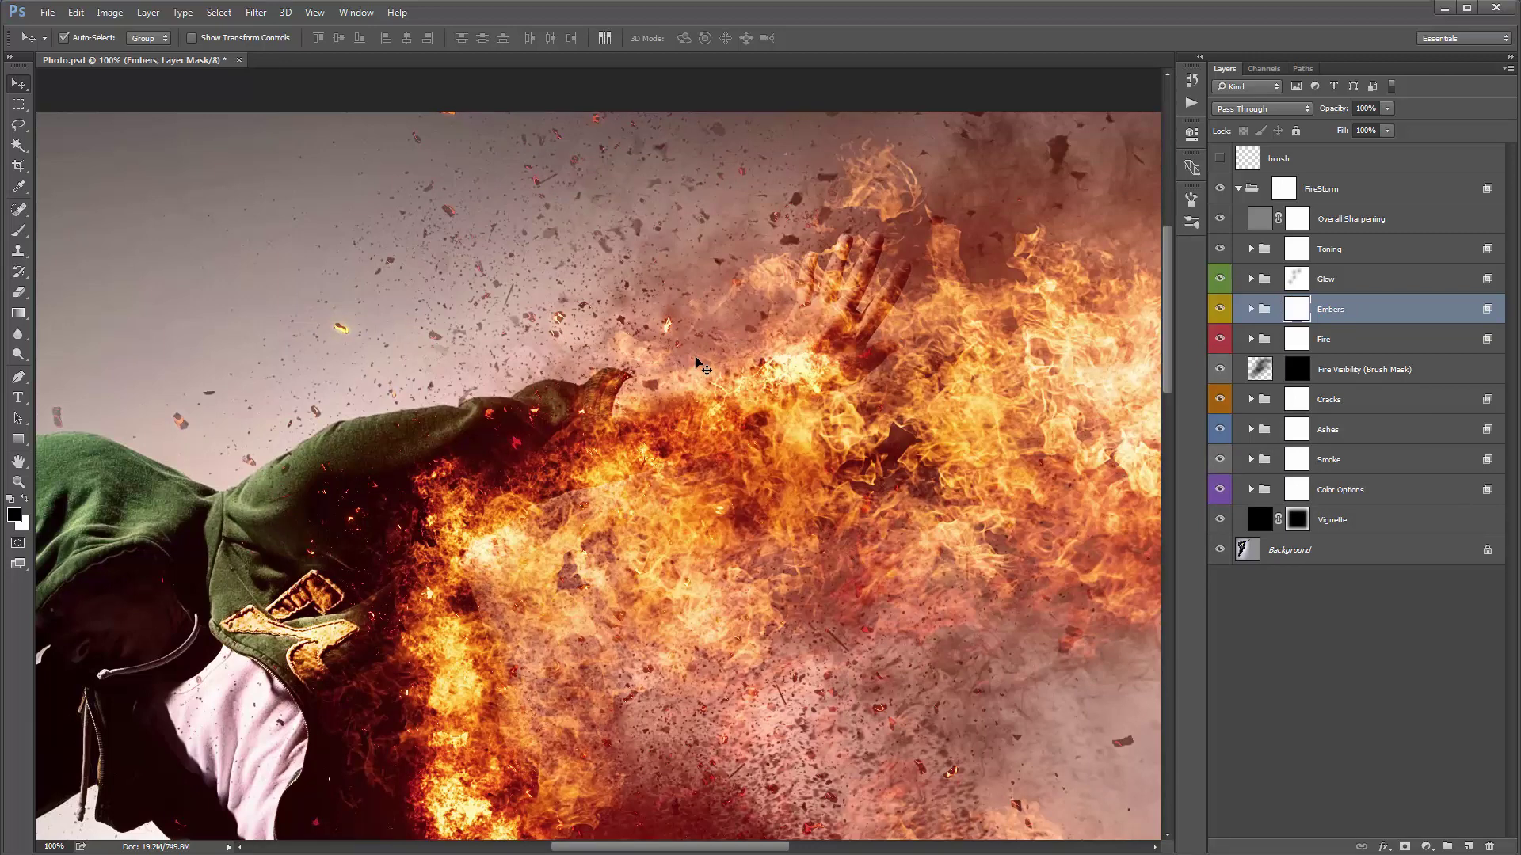
key(ctrl+j)
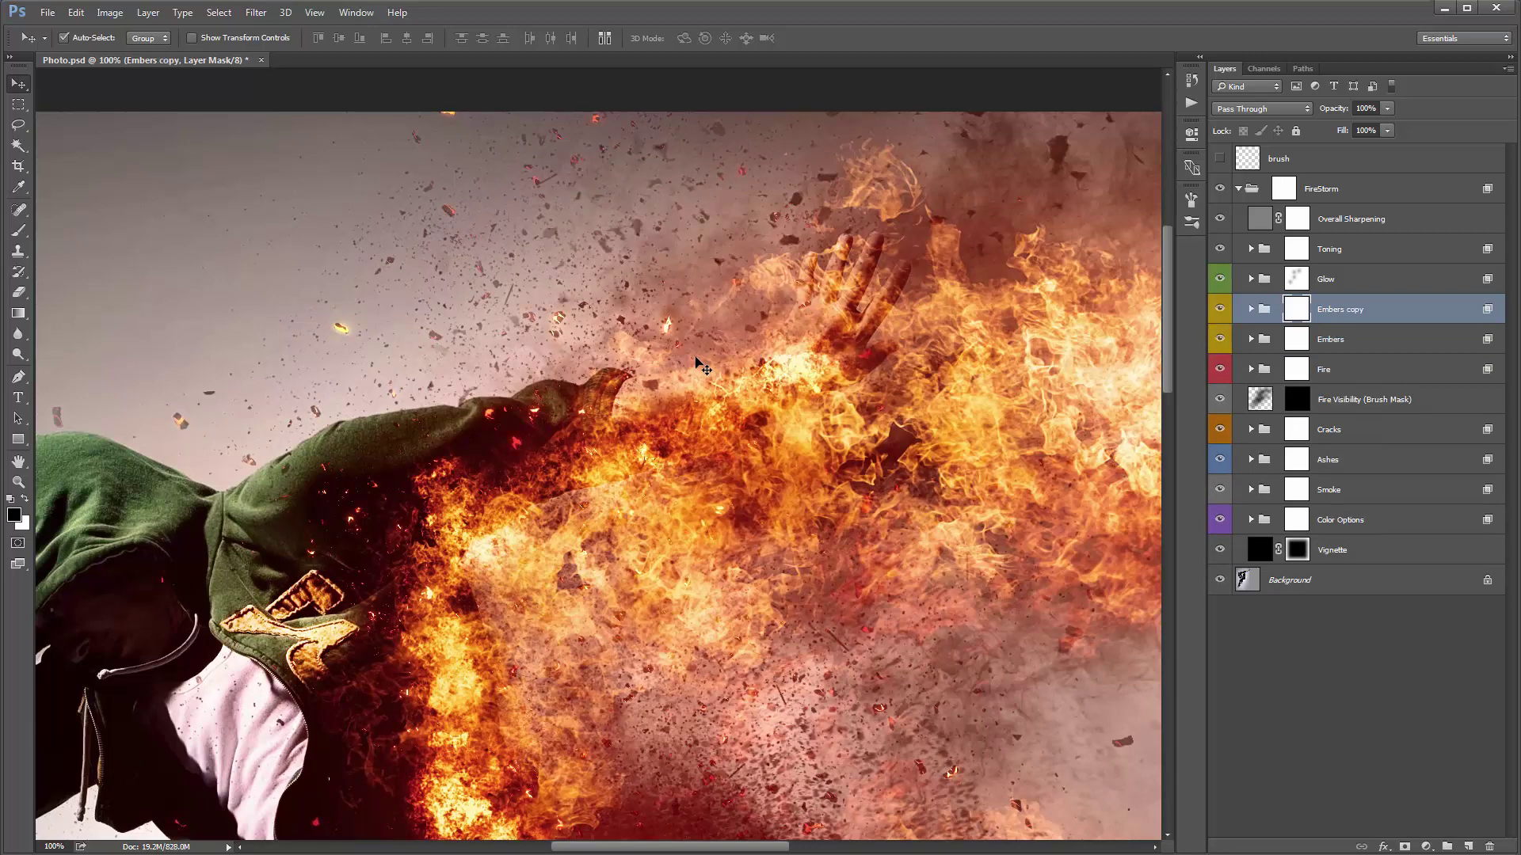
key(ctrl+0)
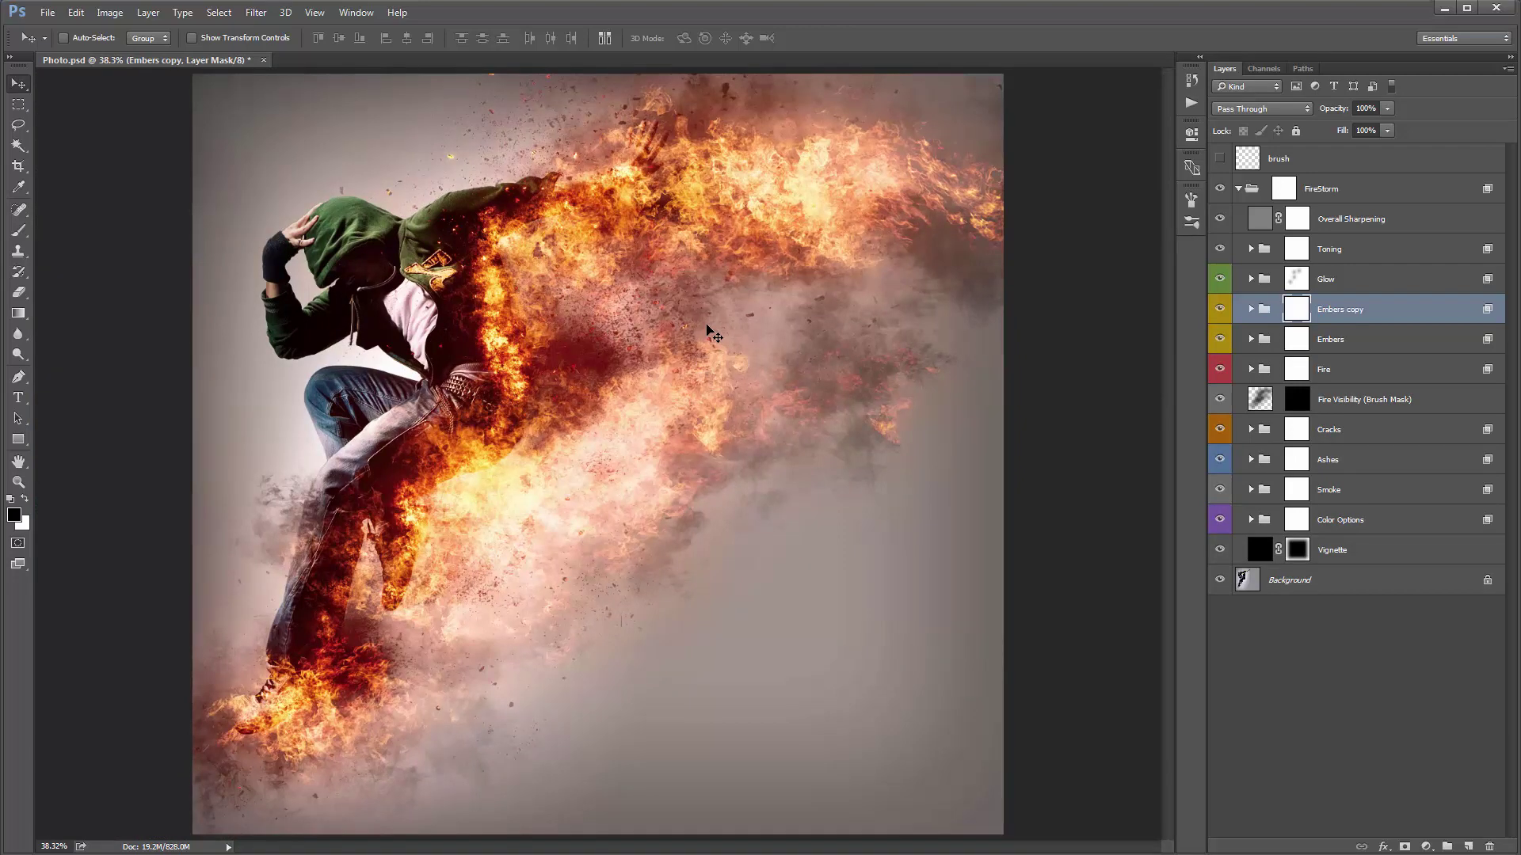
Duplicate the Embers copy group and merge the new duplicate into a single layer.
key(ctrl+j)
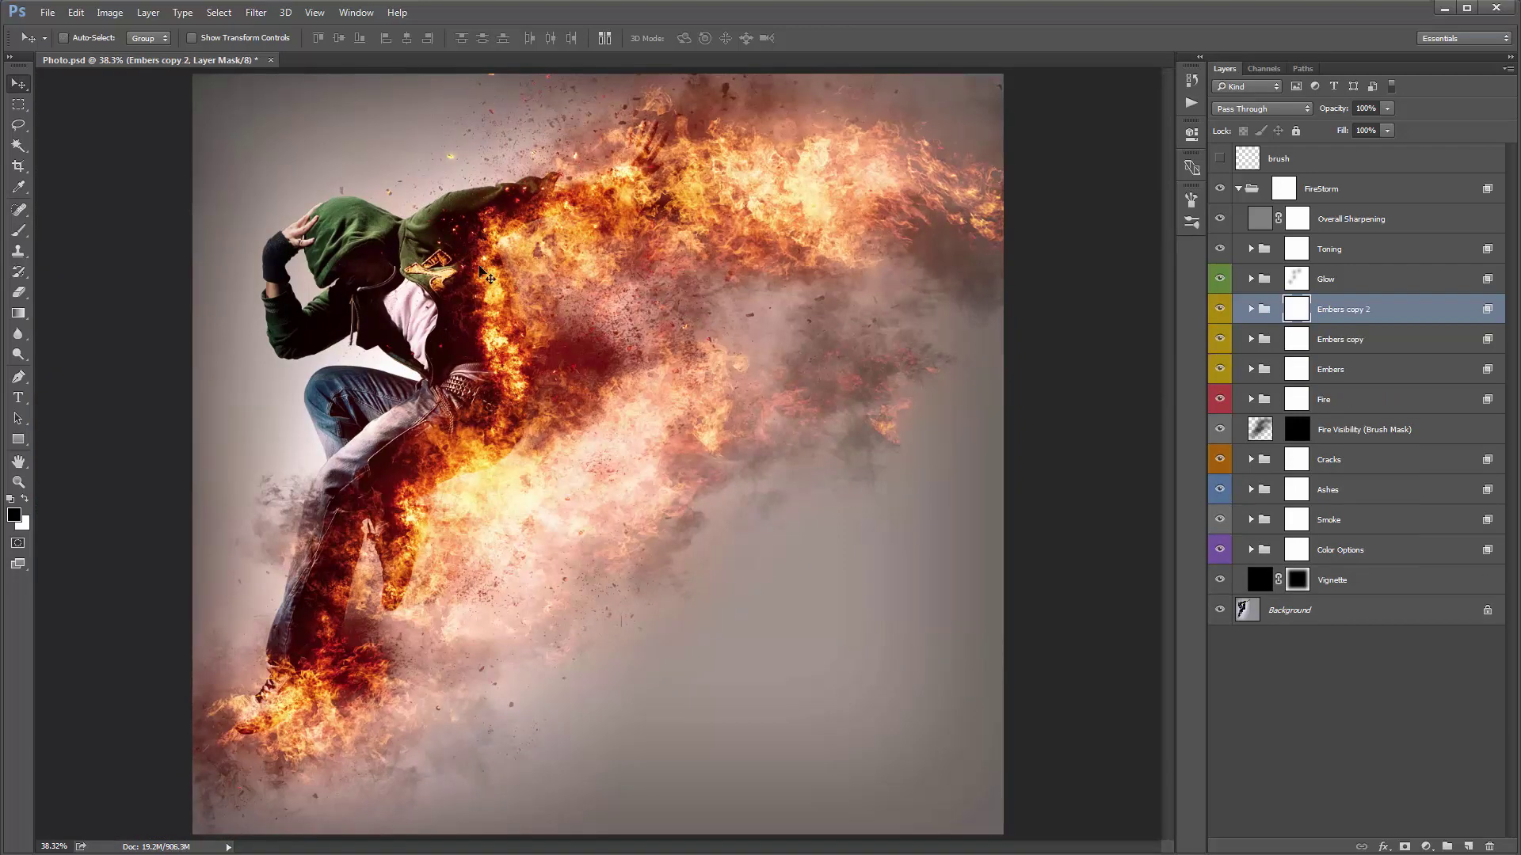
key(ctrl+z)
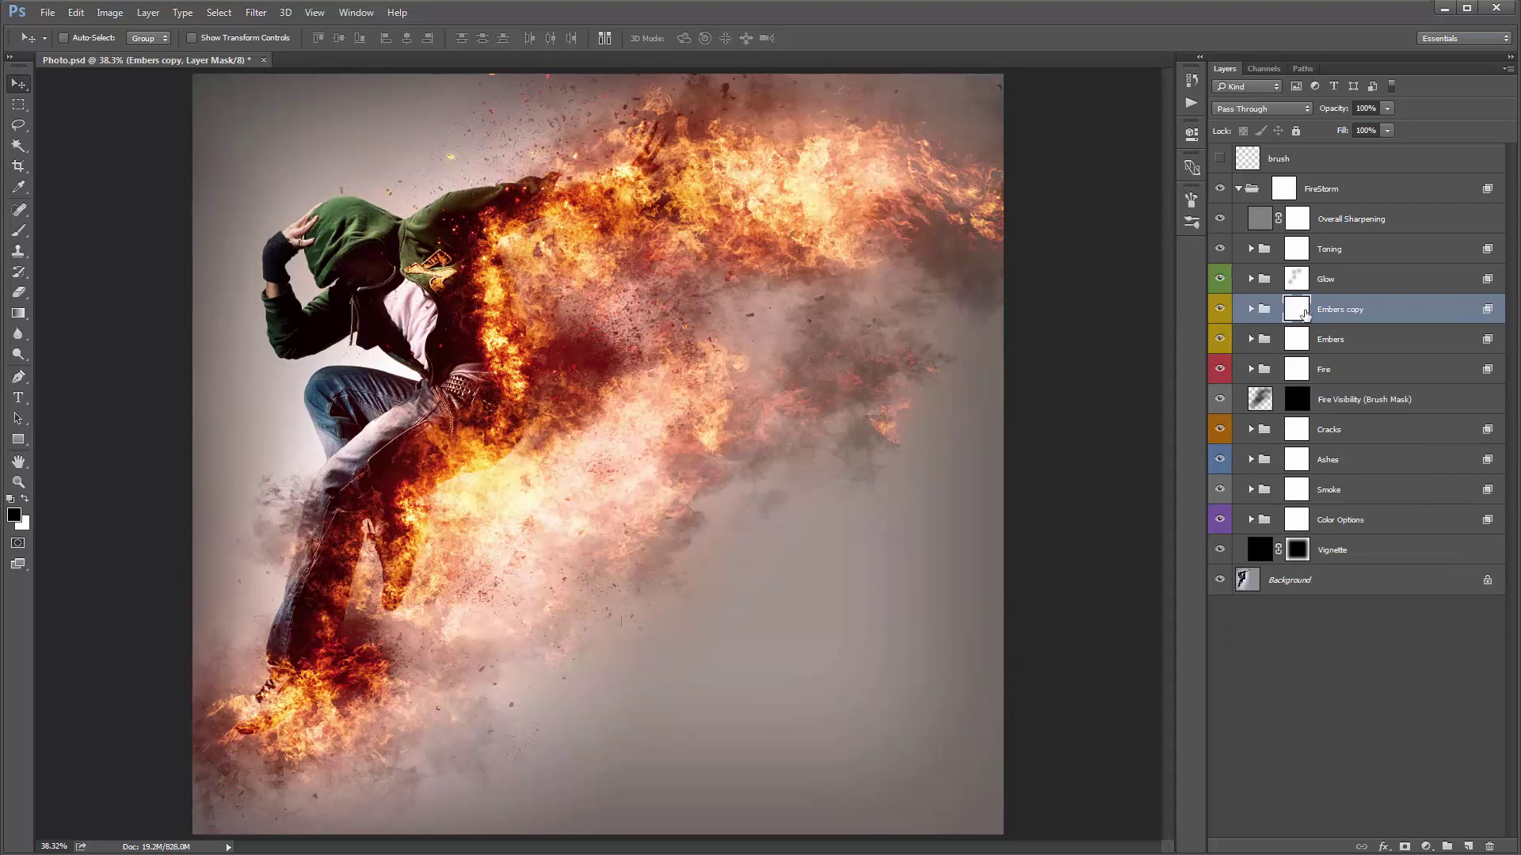
key(ctrl+j)
key(ctrl+e)
key(x)
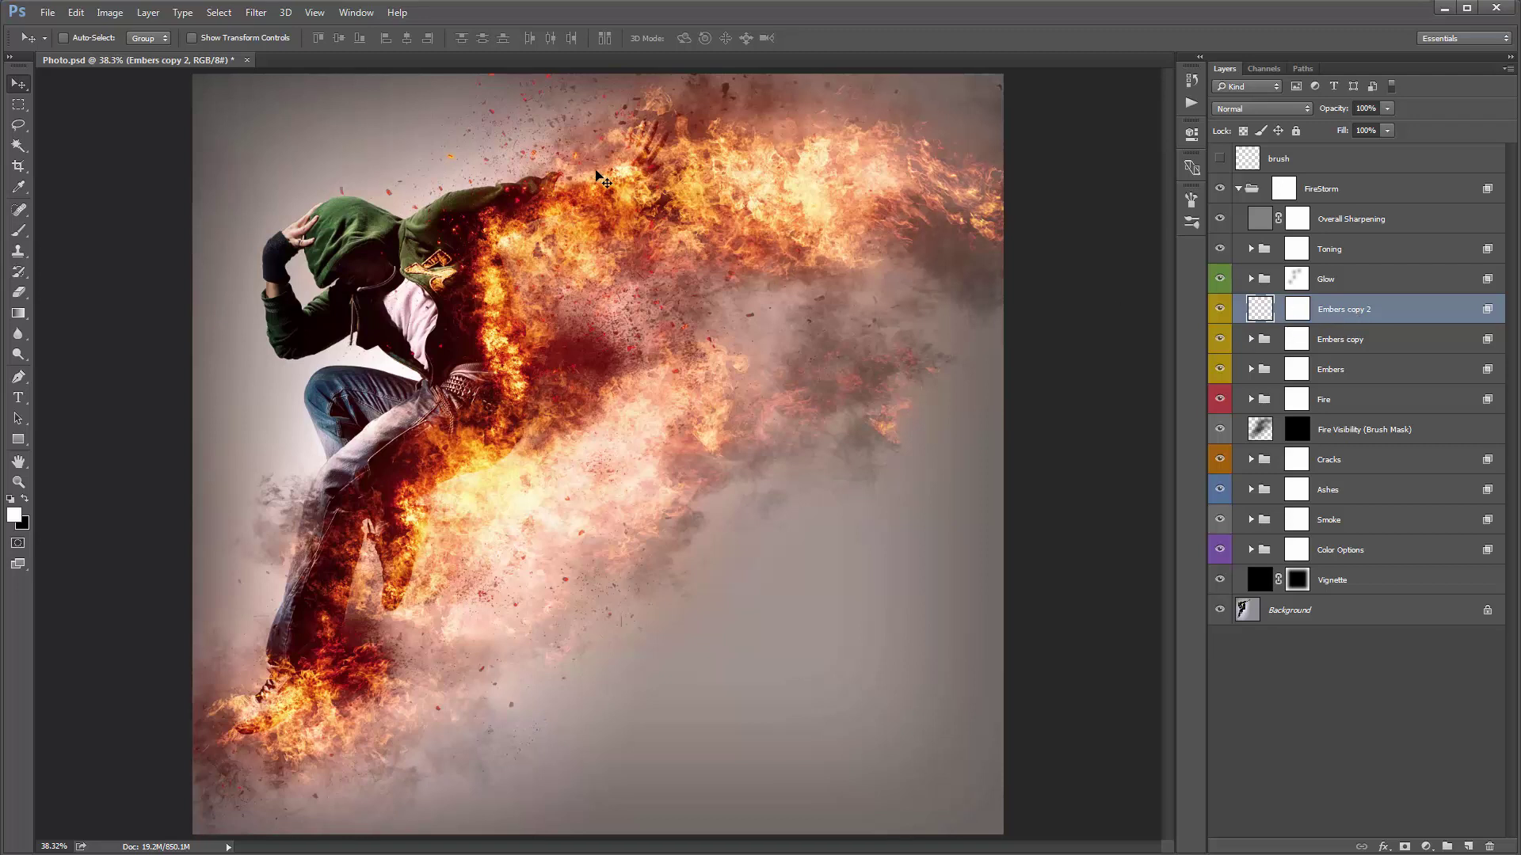
Set the merged Embers copy 2 layer to Linear Dodge (Add) and reposition its embers around the dancer.
drag(504, 162, 445, 155)
click(1262, 109)
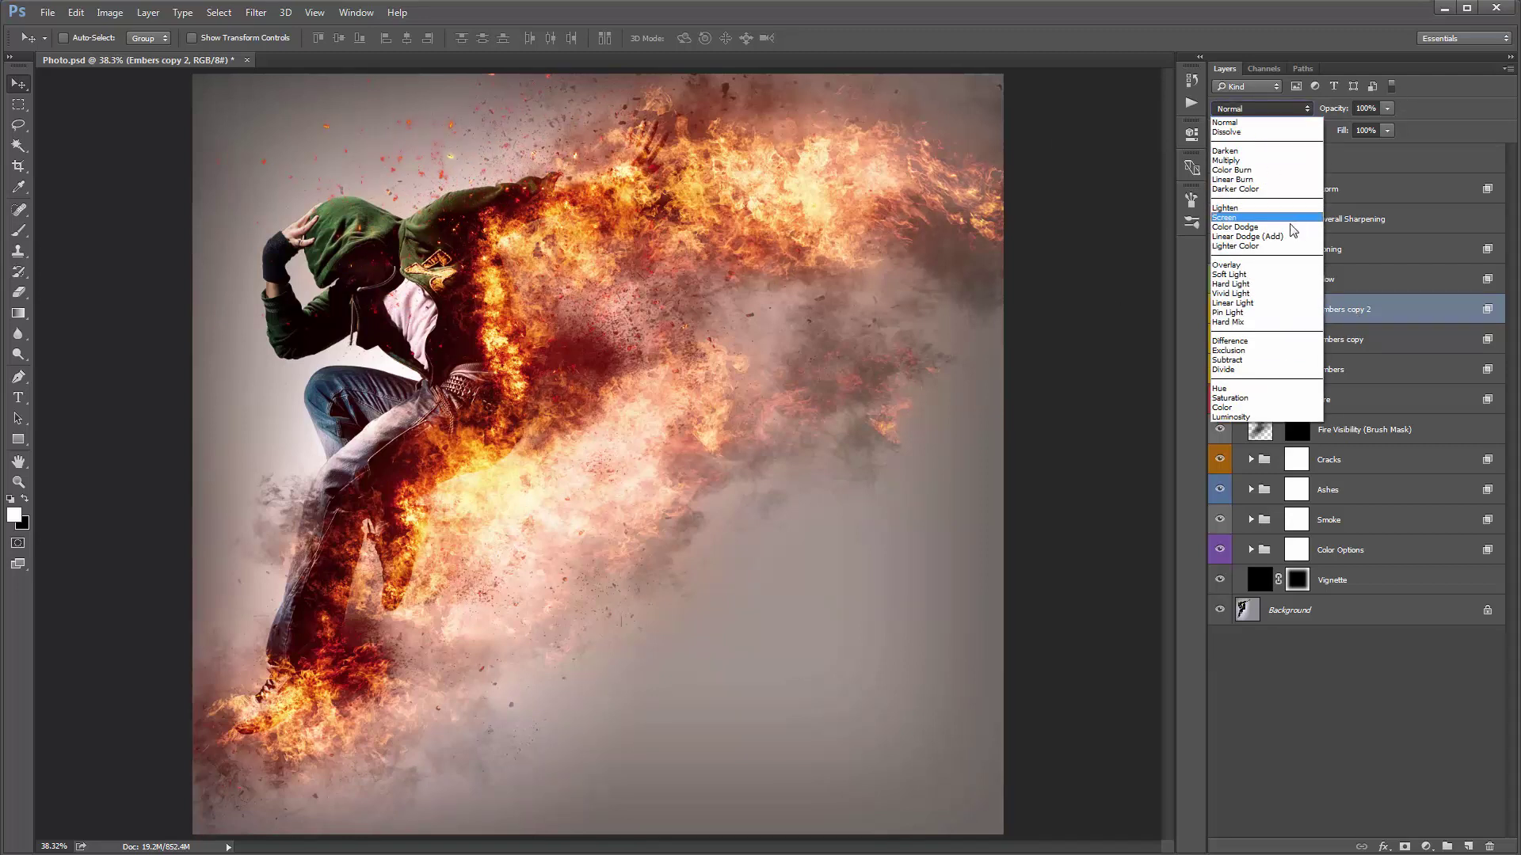
click(1246, 234)
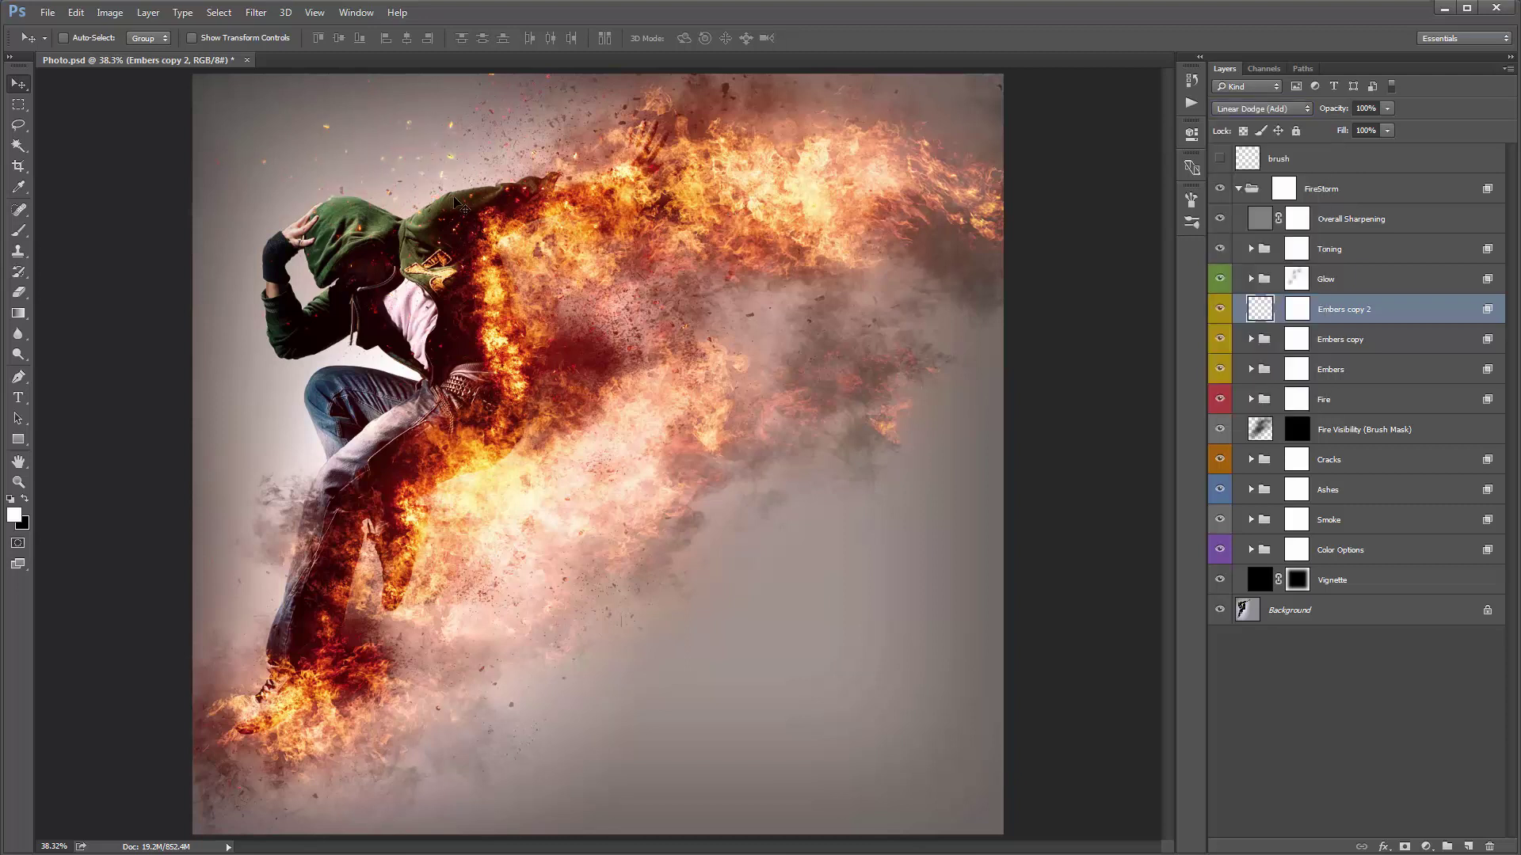
drag(475, 298, 518, 292)
drag(629, 367, 570, 333)
Delete the merged Embers copy 2 layer.
key(Delete)
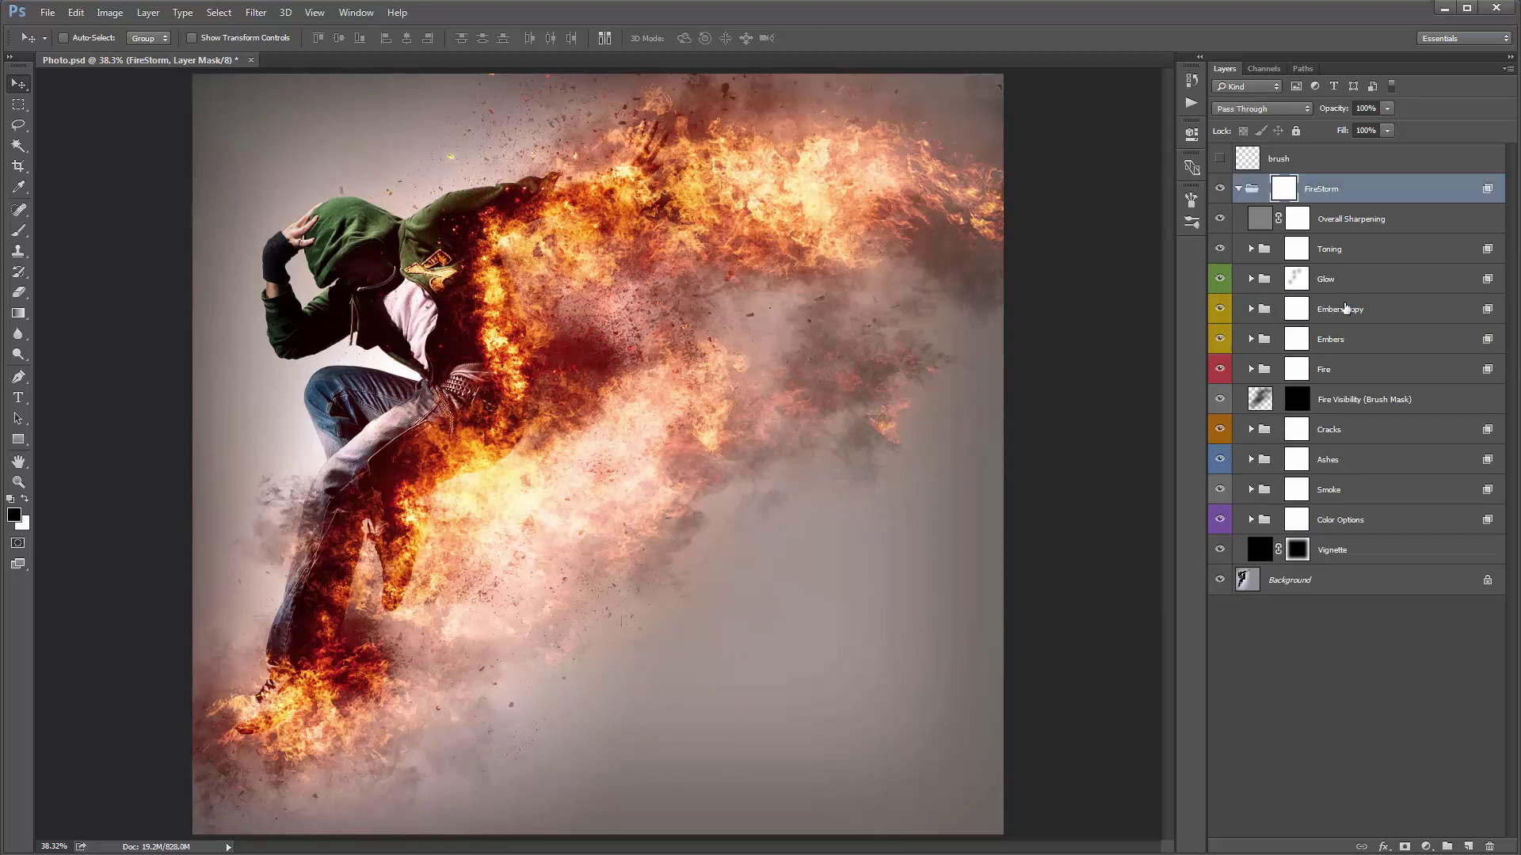
Select the Fire group and compare the image with the group hidden and shown.
click(1344, 308)
click(1345, 342)
click(1346, 369)
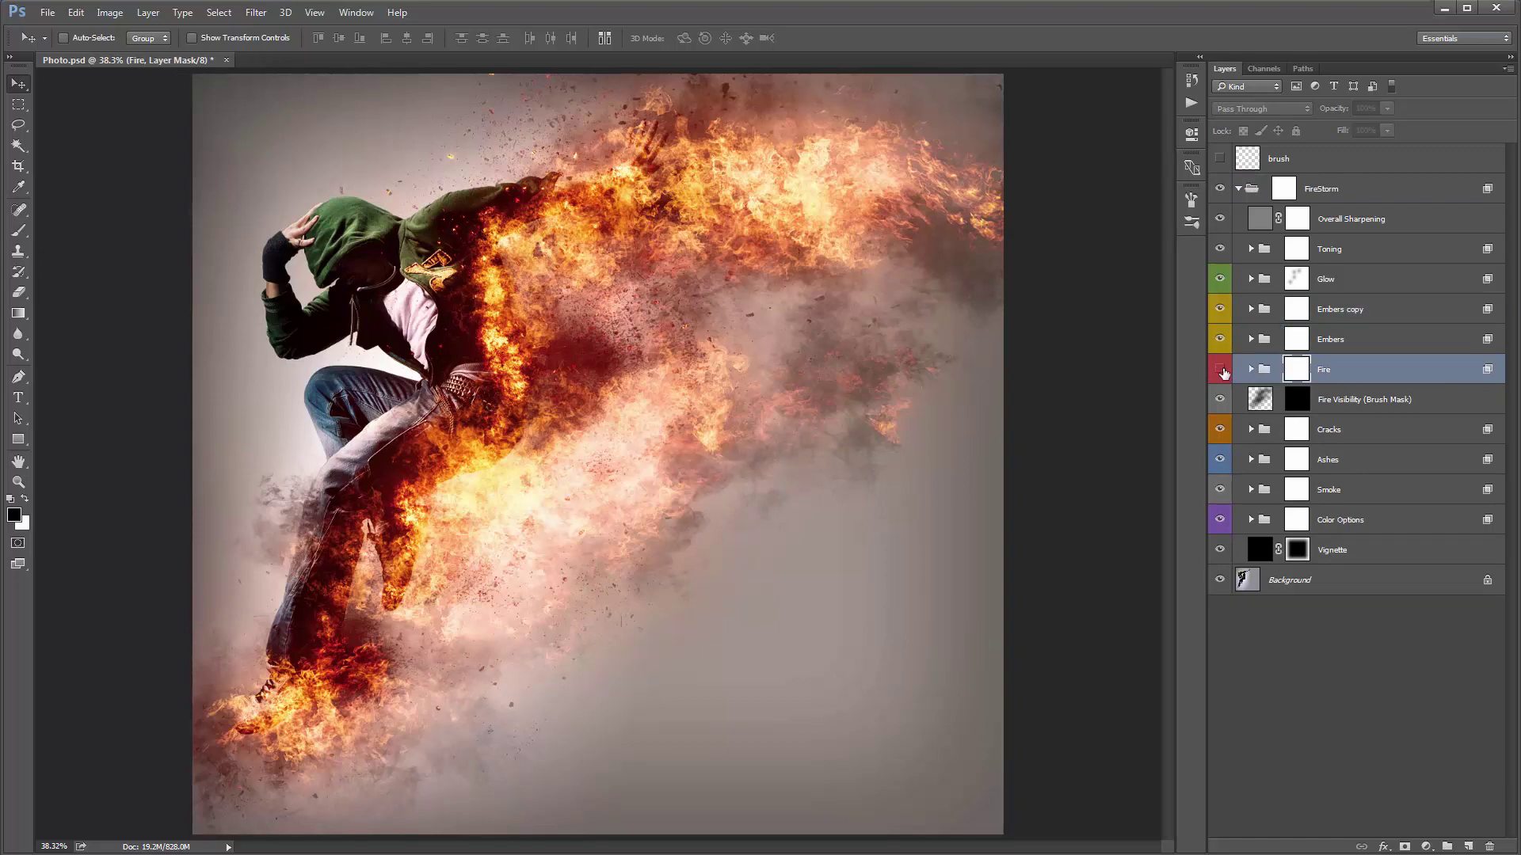
click(1221, 370)
click(1221, 369)
click(1222, 370)
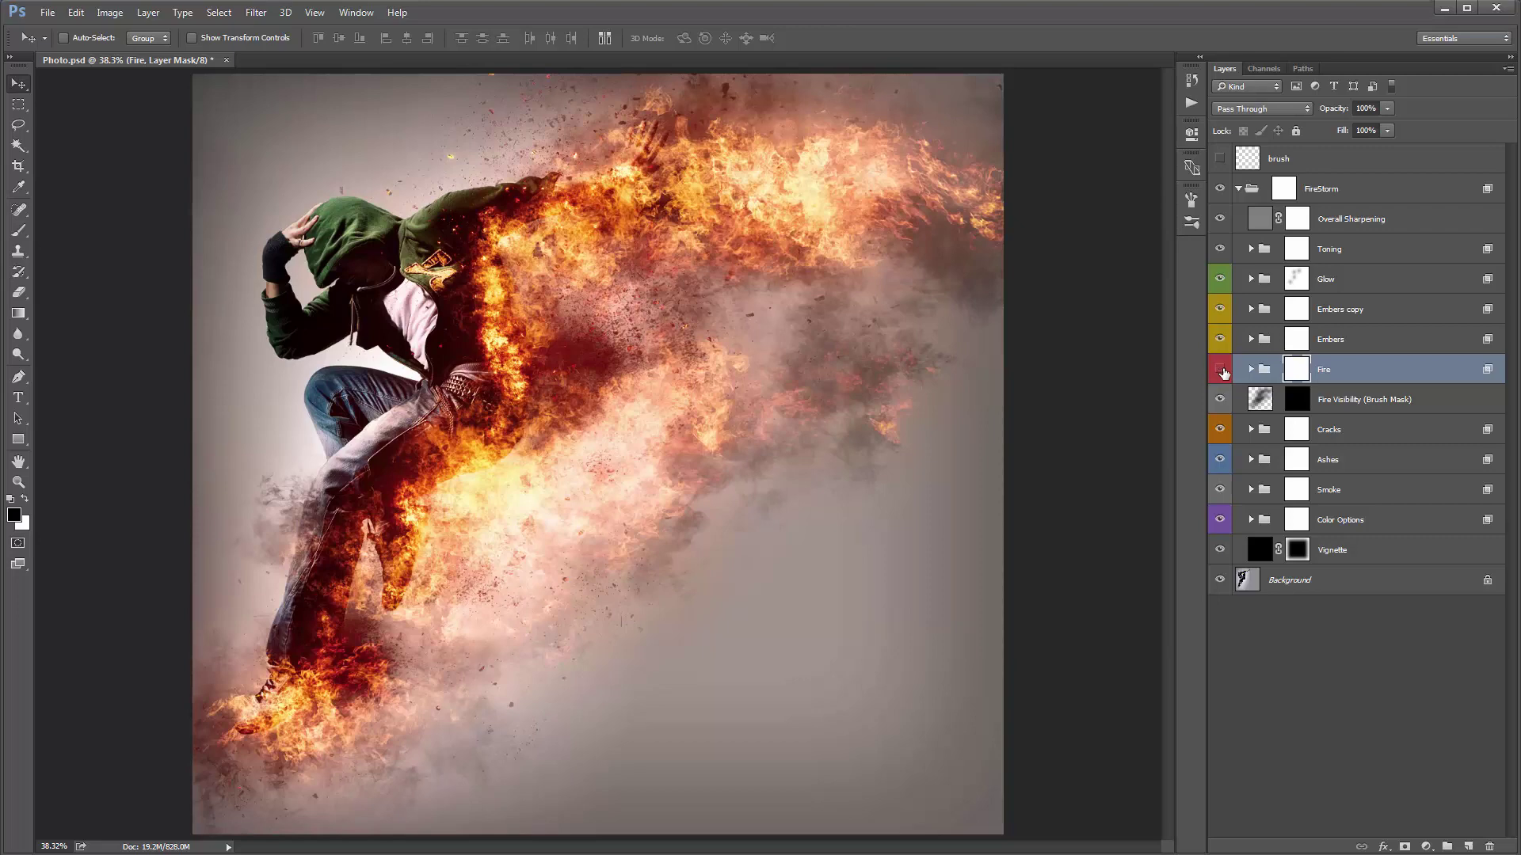
click(1221, 370)
Expand the Fire group and go through its Fire 1, Fire 2, Fire 3 and Fire 4 layers.
click(1251, 370)
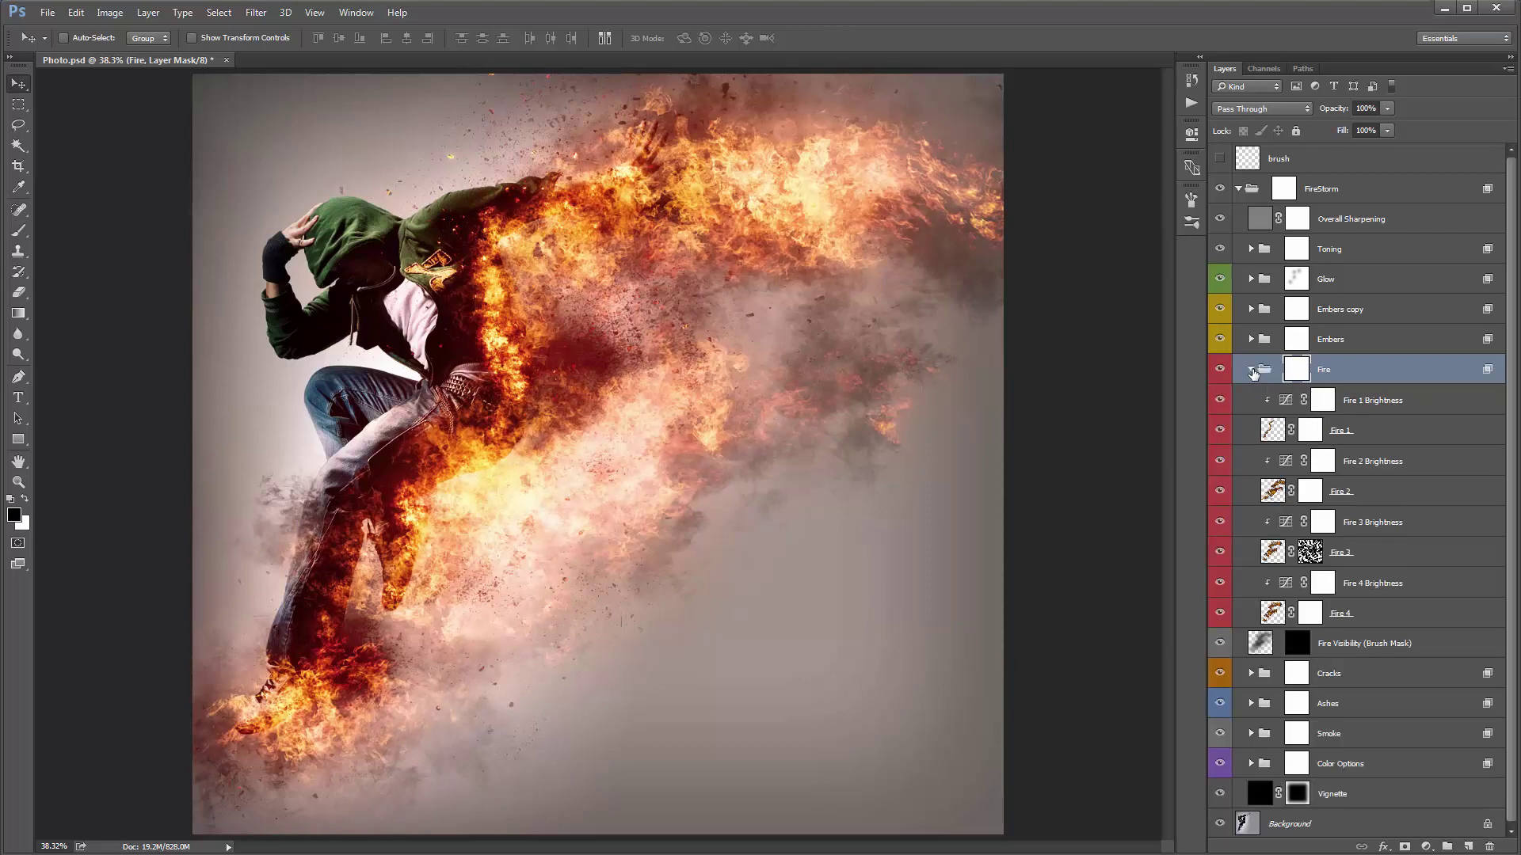
click(1424, 441)
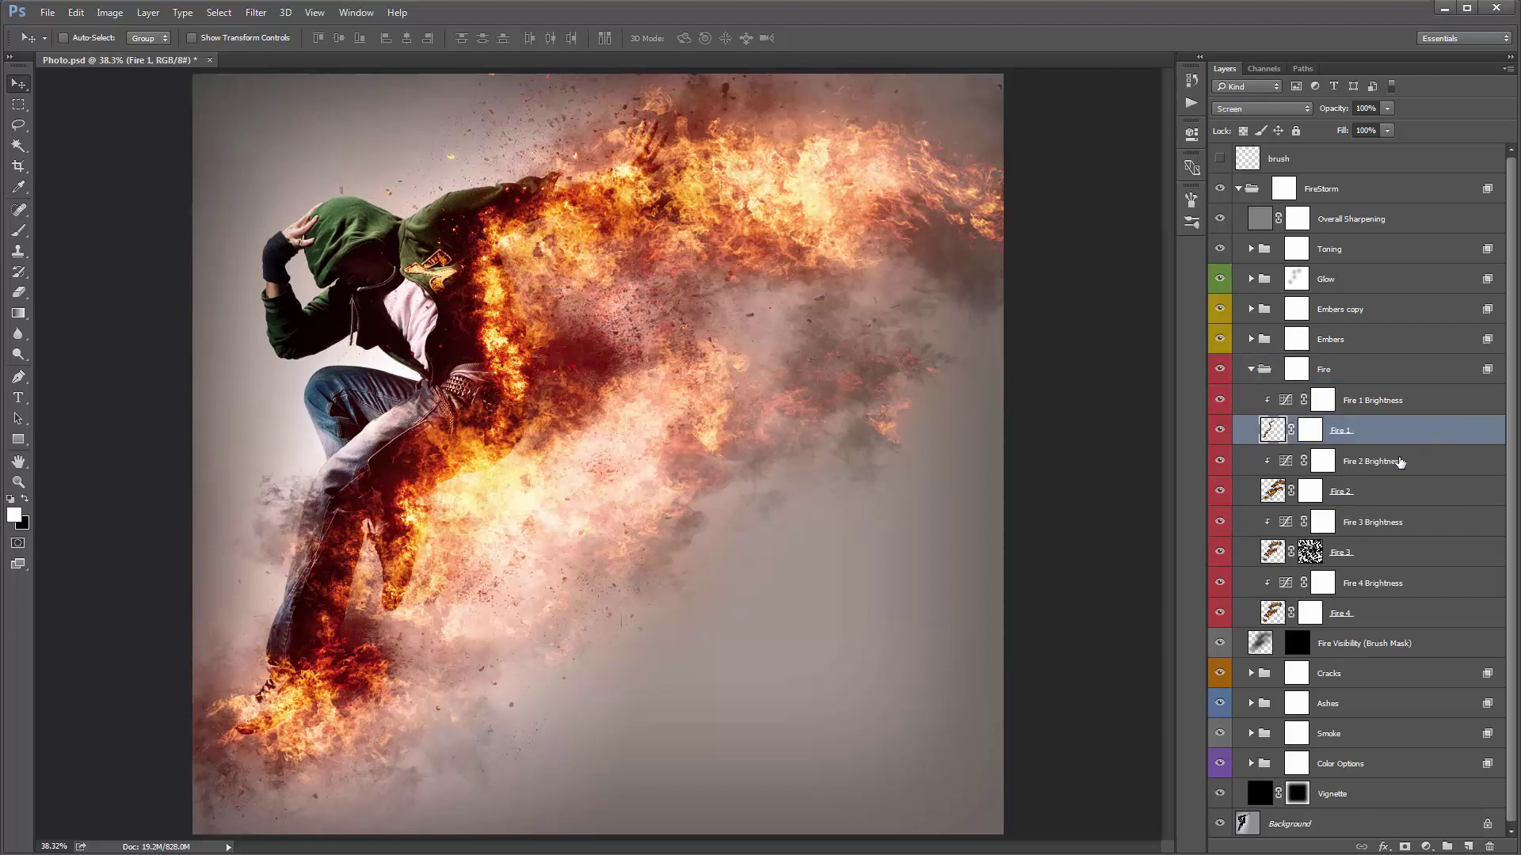
ctrl+click(1367, 496)
ctrl+click(1373, 551)
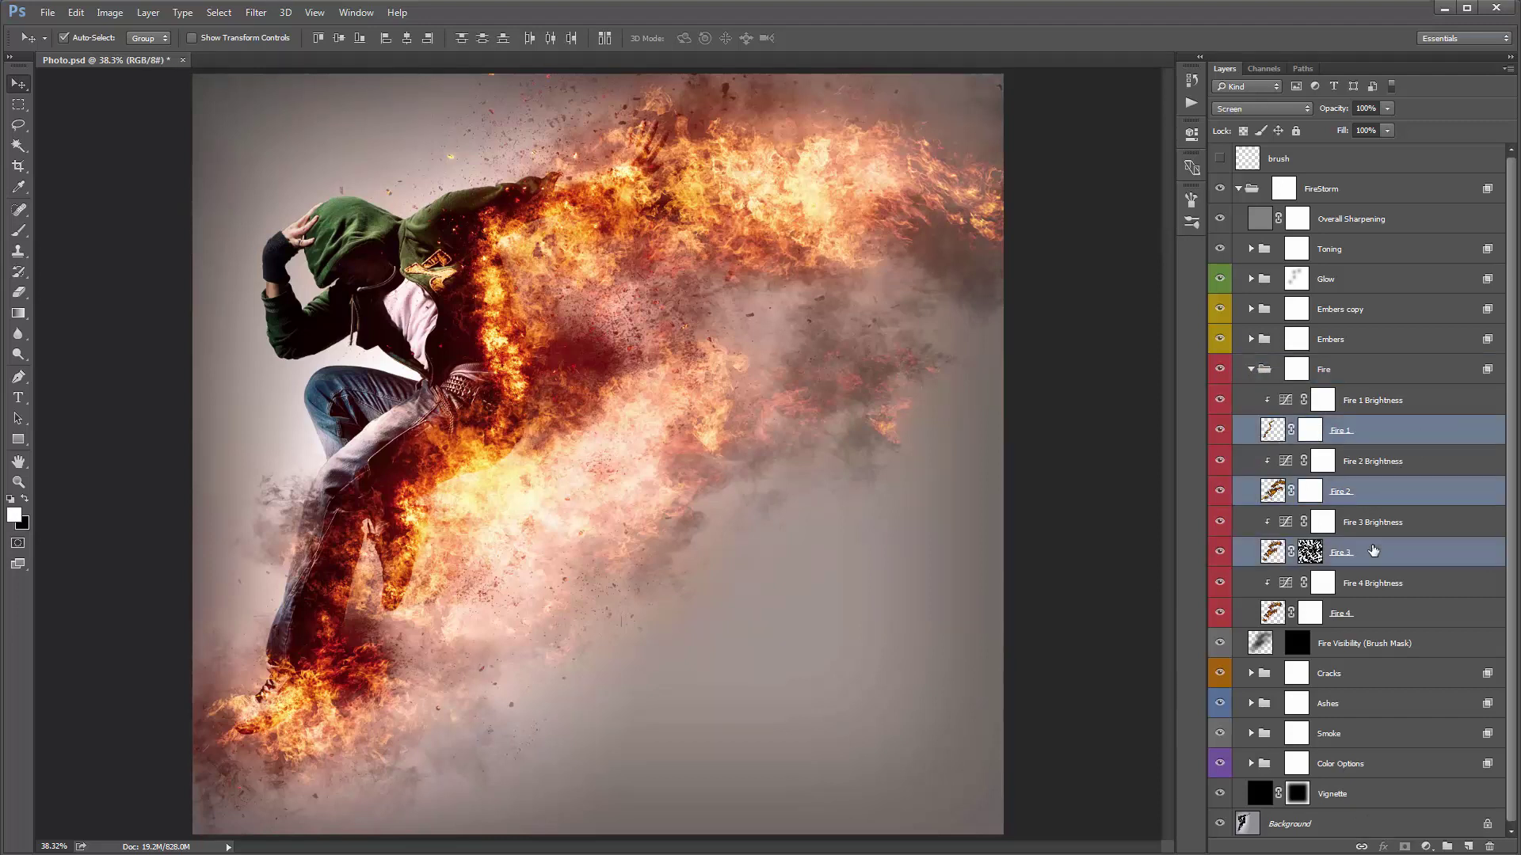
ctrl+click(1383, 614)
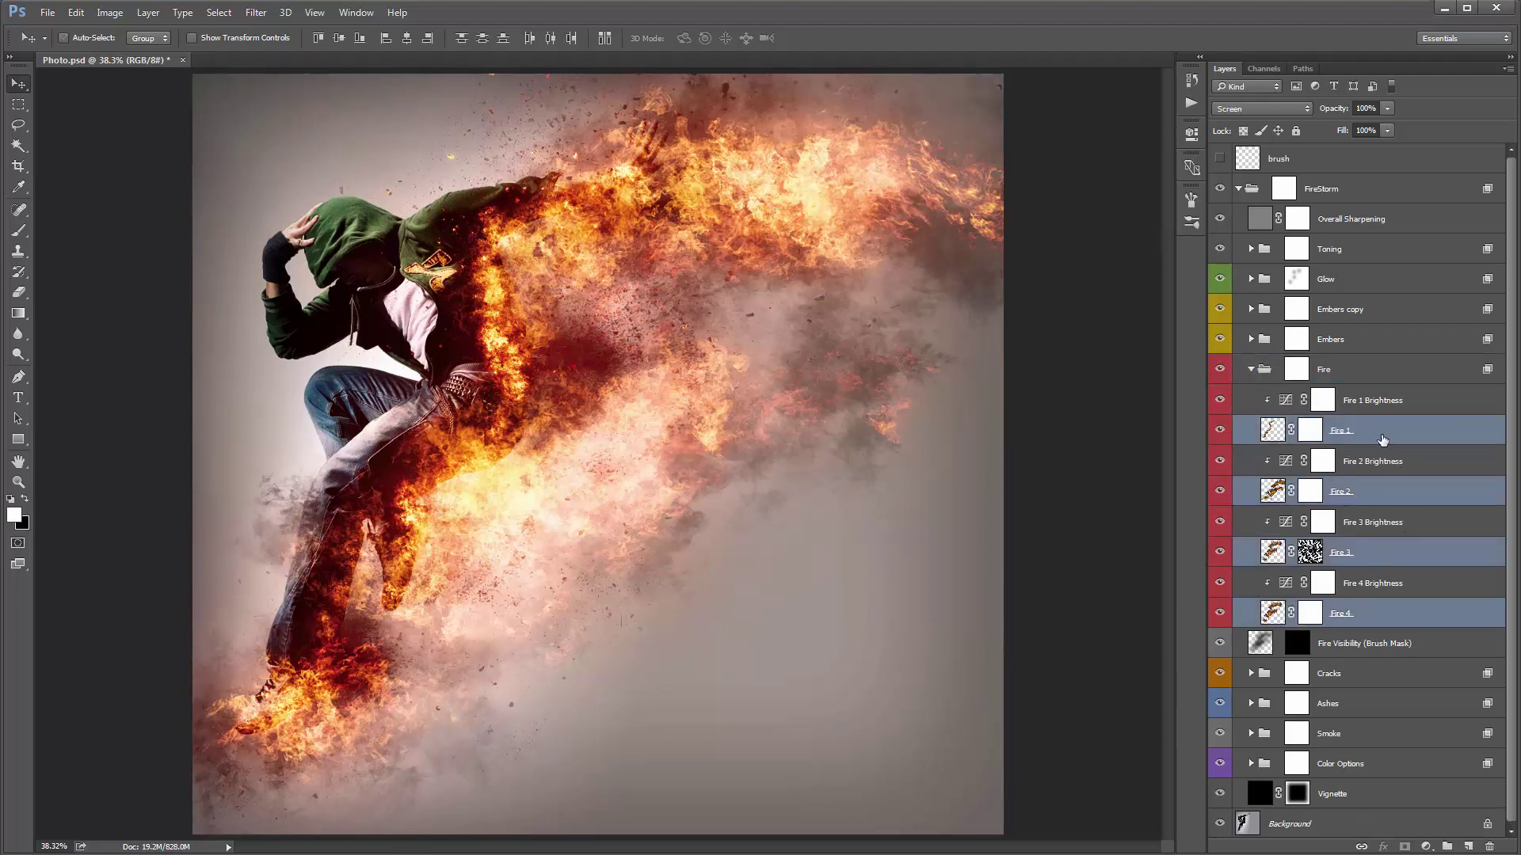
click(1383, 441)
click(1379, 493)
click(1381, 552)
click(1387, 595)
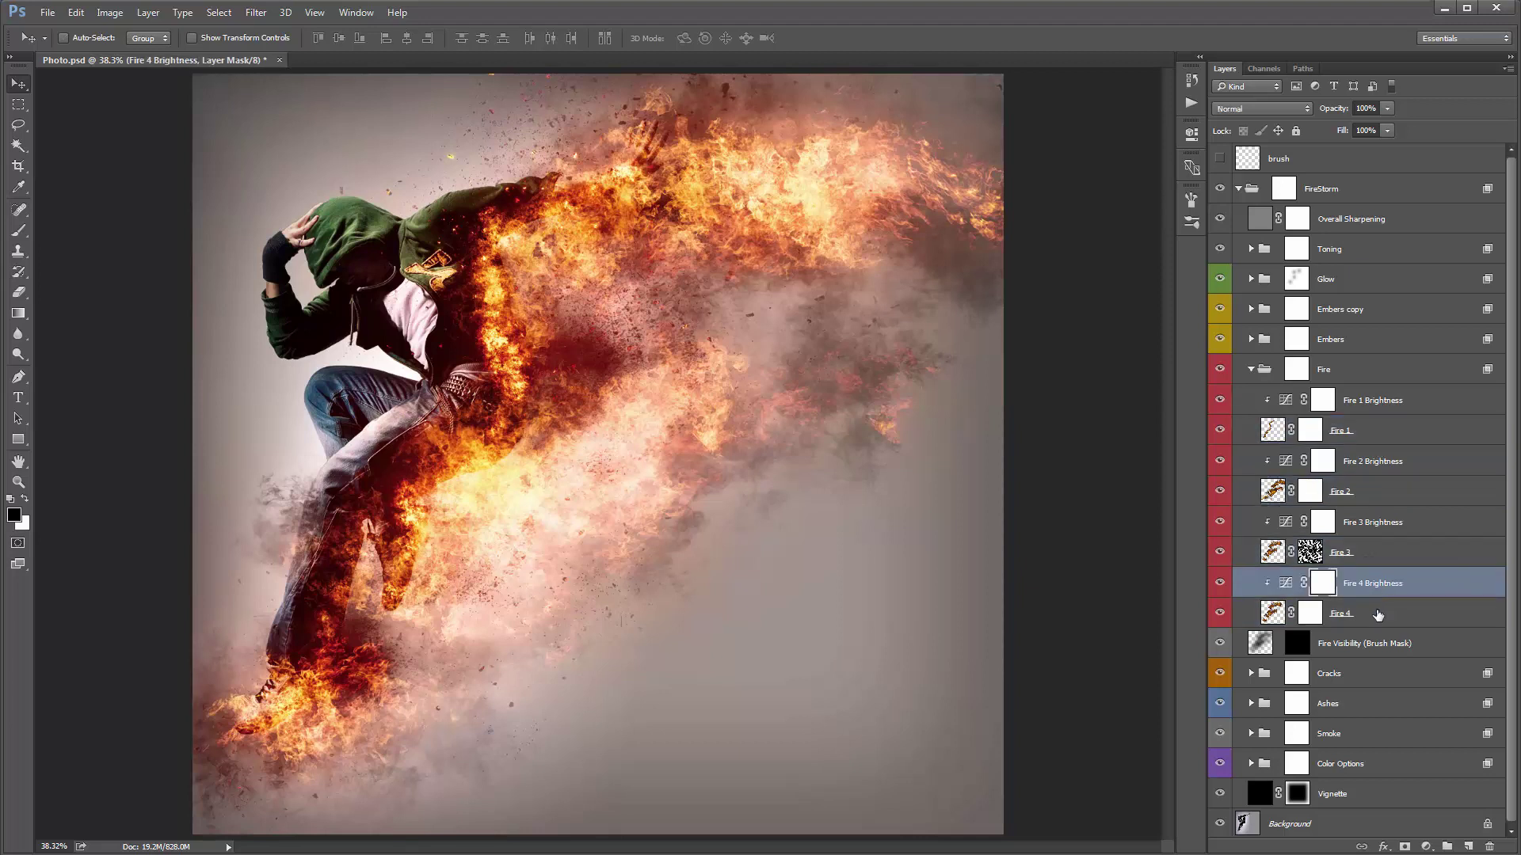
click(1378, 615)
click(1364, 434)
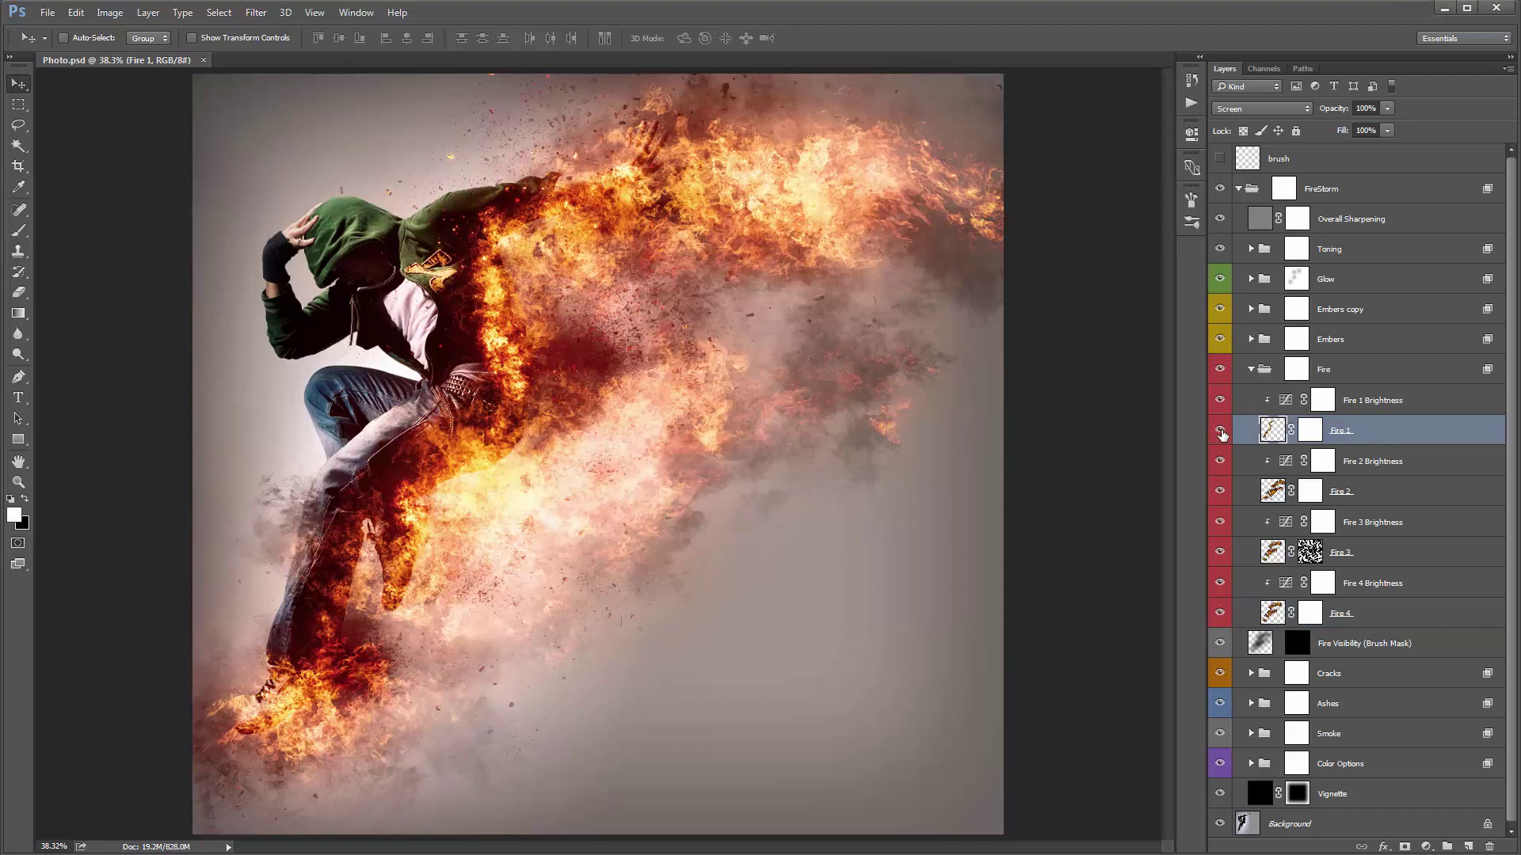
Compare the image with the Fire 1 layer hidden and shown, checking it against the strokes on the brush layer.
click(1221, 432)
click(1221, 432)
click(1220, 431)
click(1221, 432)
click(1218, 161)
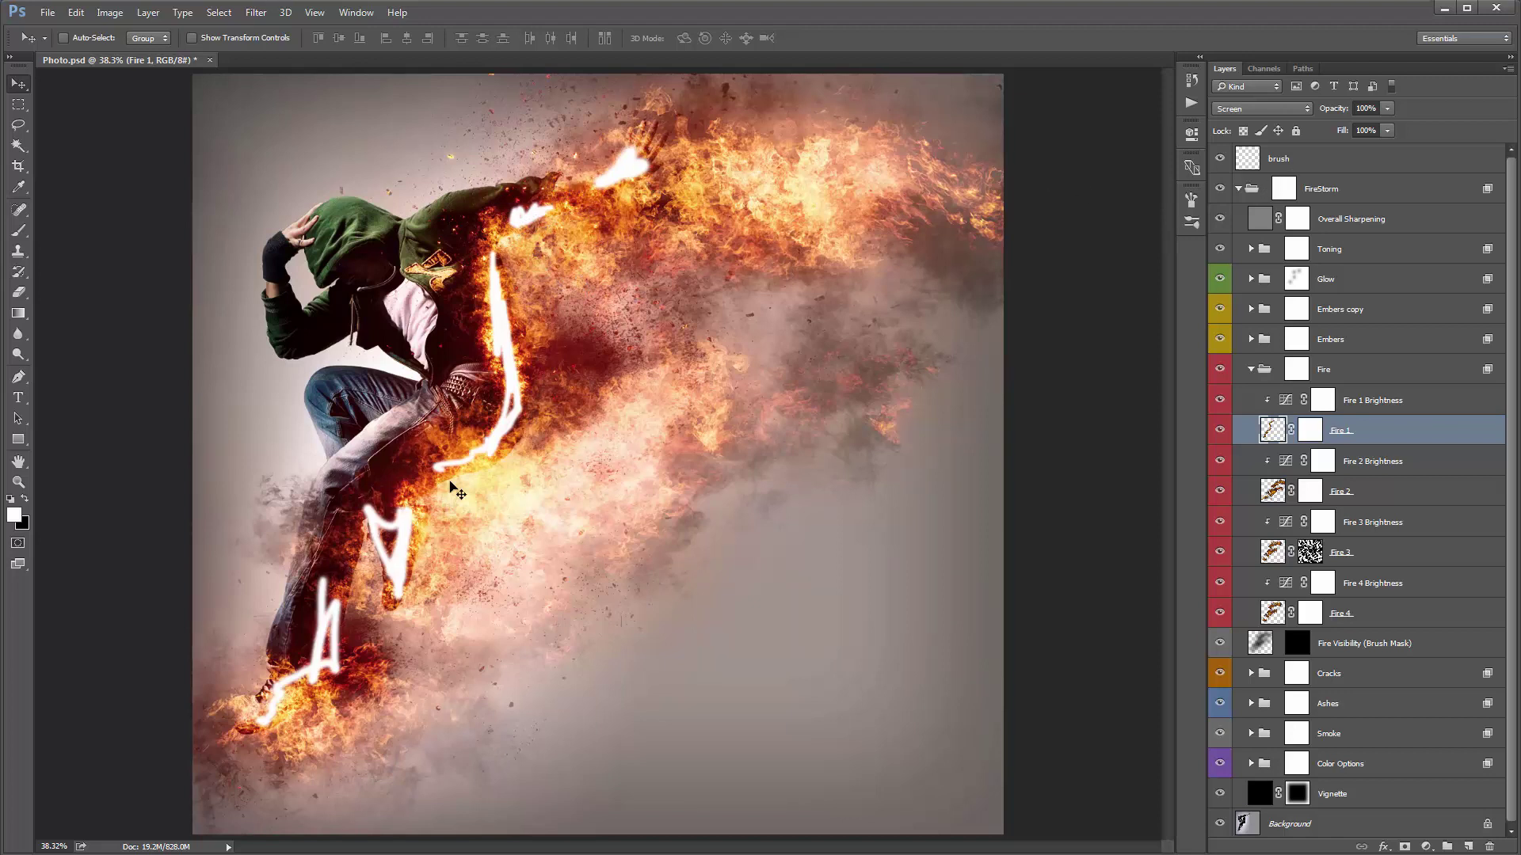
click(1221, 161)
click(1219, 432)
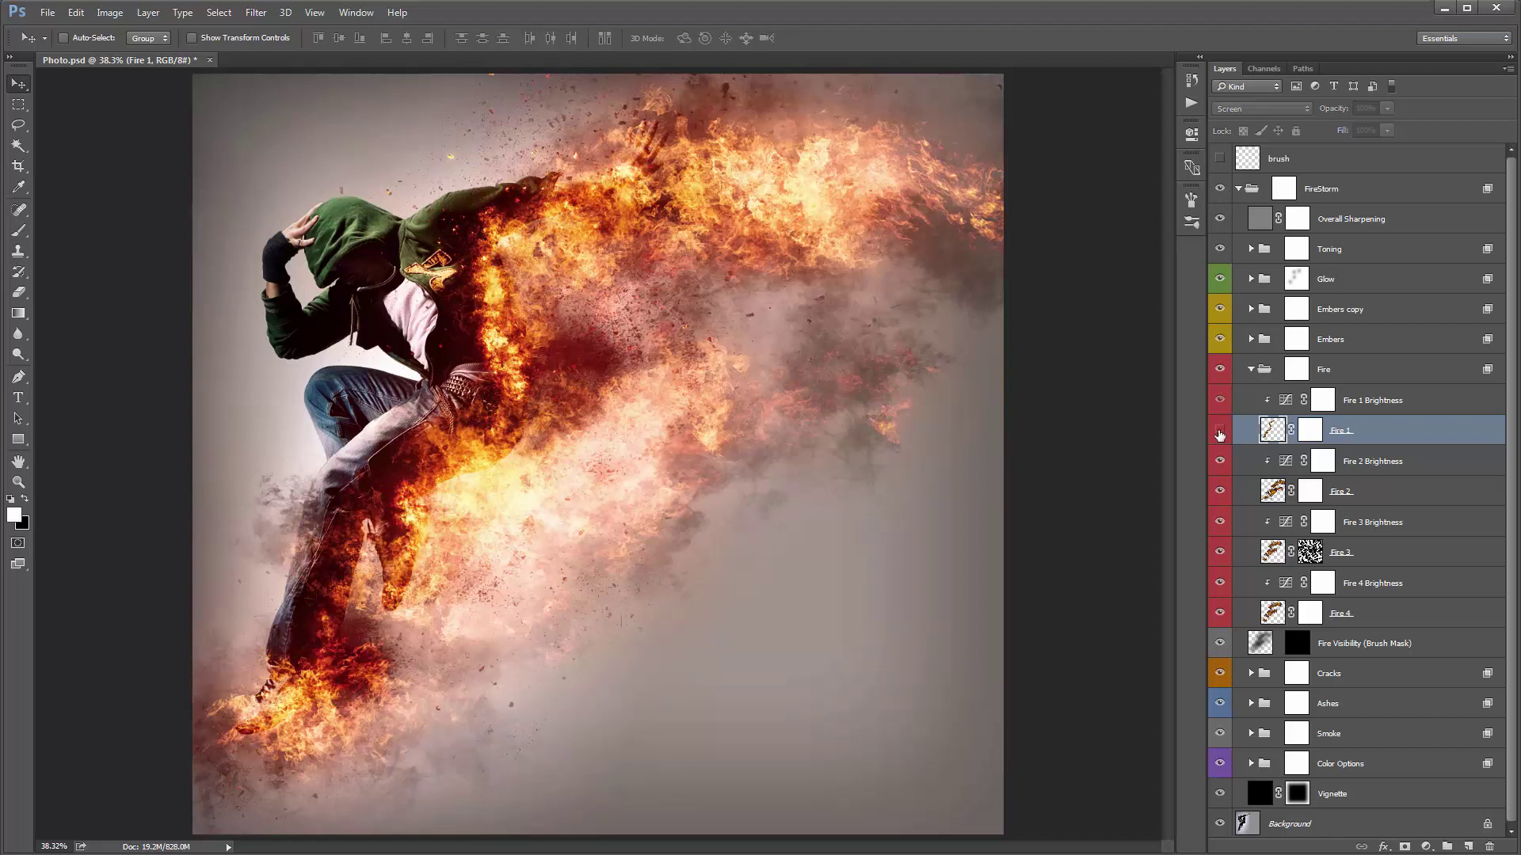
click(1220, 432)
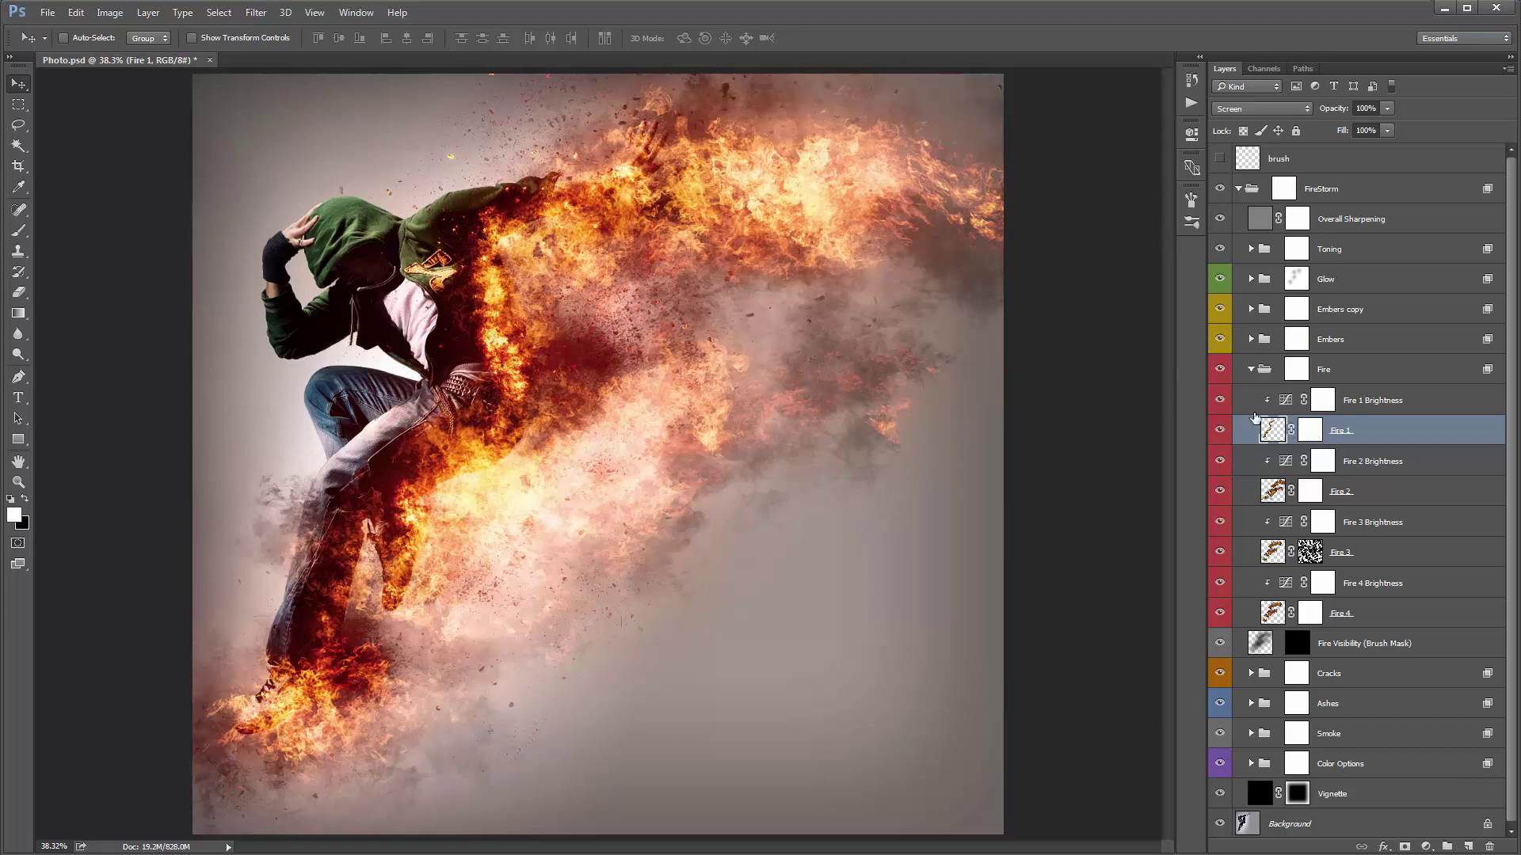
Adjust the midtone point on the RGB curve of the Fire 1 Brightness adjustment.
click(1287, 404)
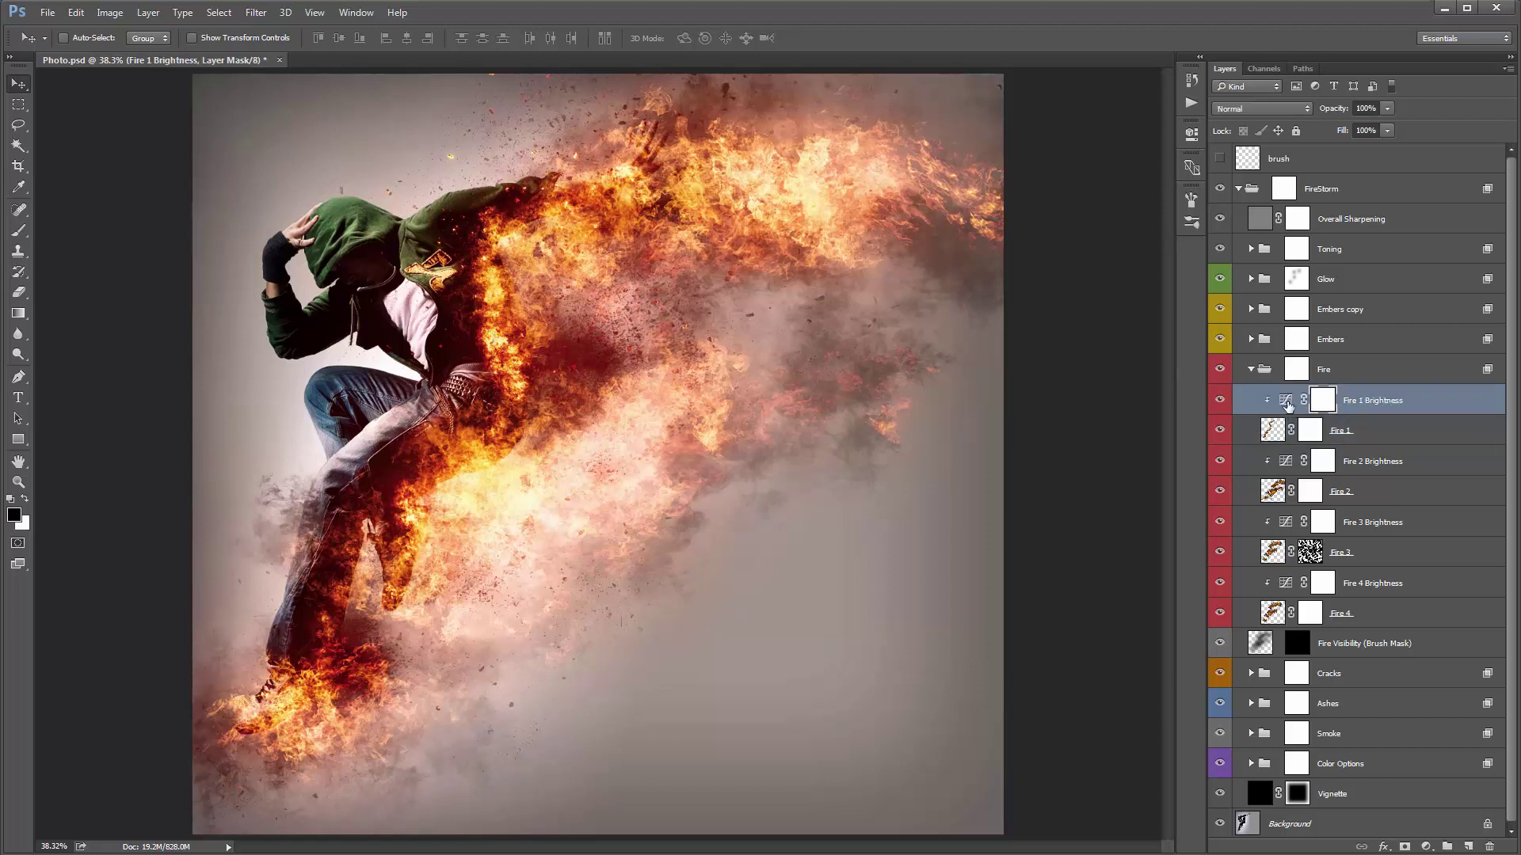
double_click(1286, 402)
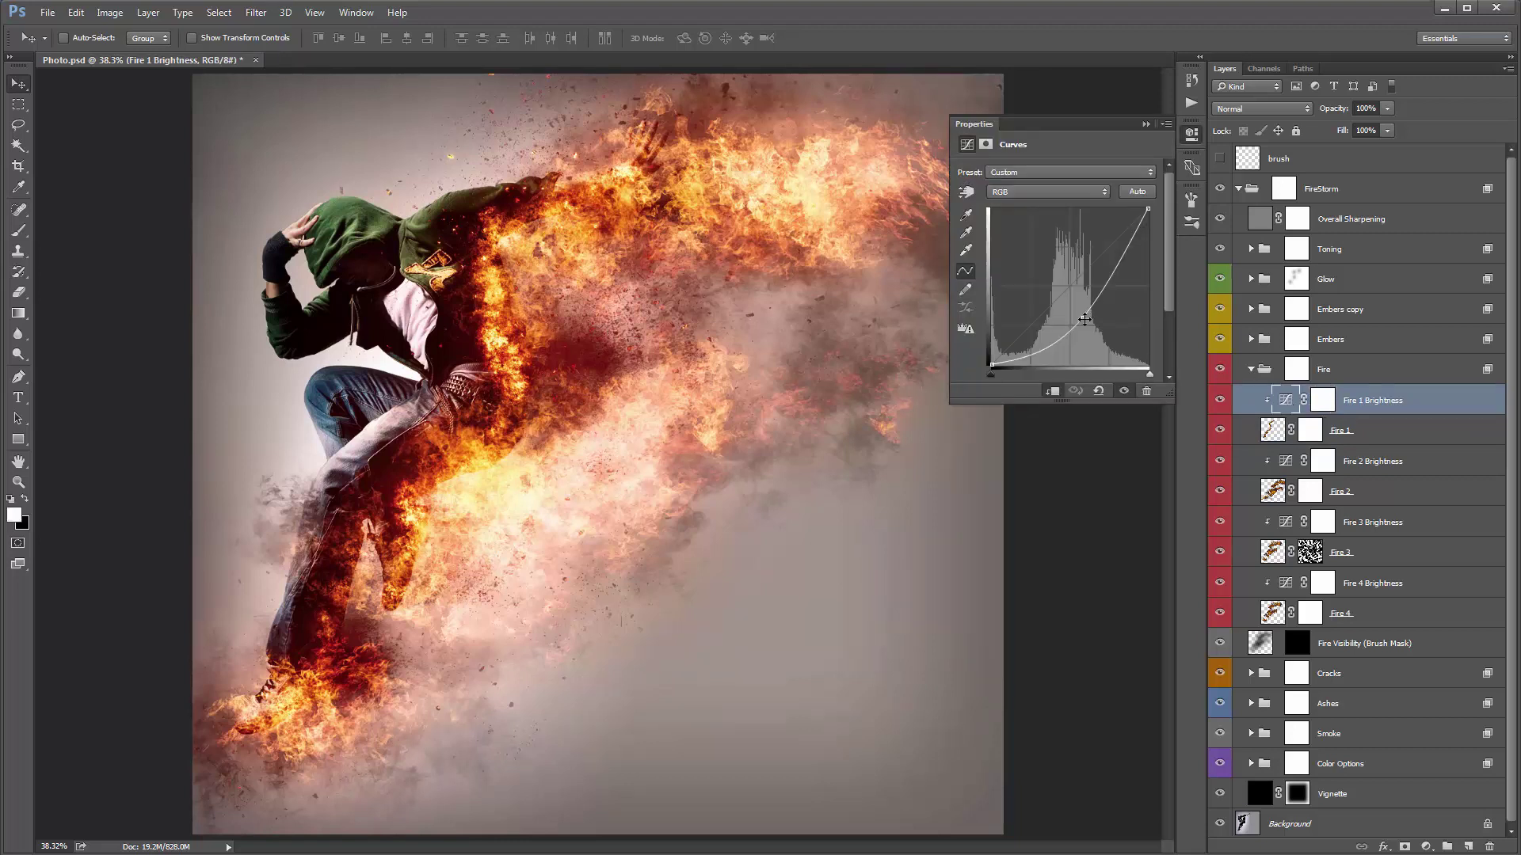
mouse_move(1085, 320)
mouse_down()
mouse_move(1069, 308)
mouse_move(1088, 331)
mouse_move(1078, 318)
mouse_up()
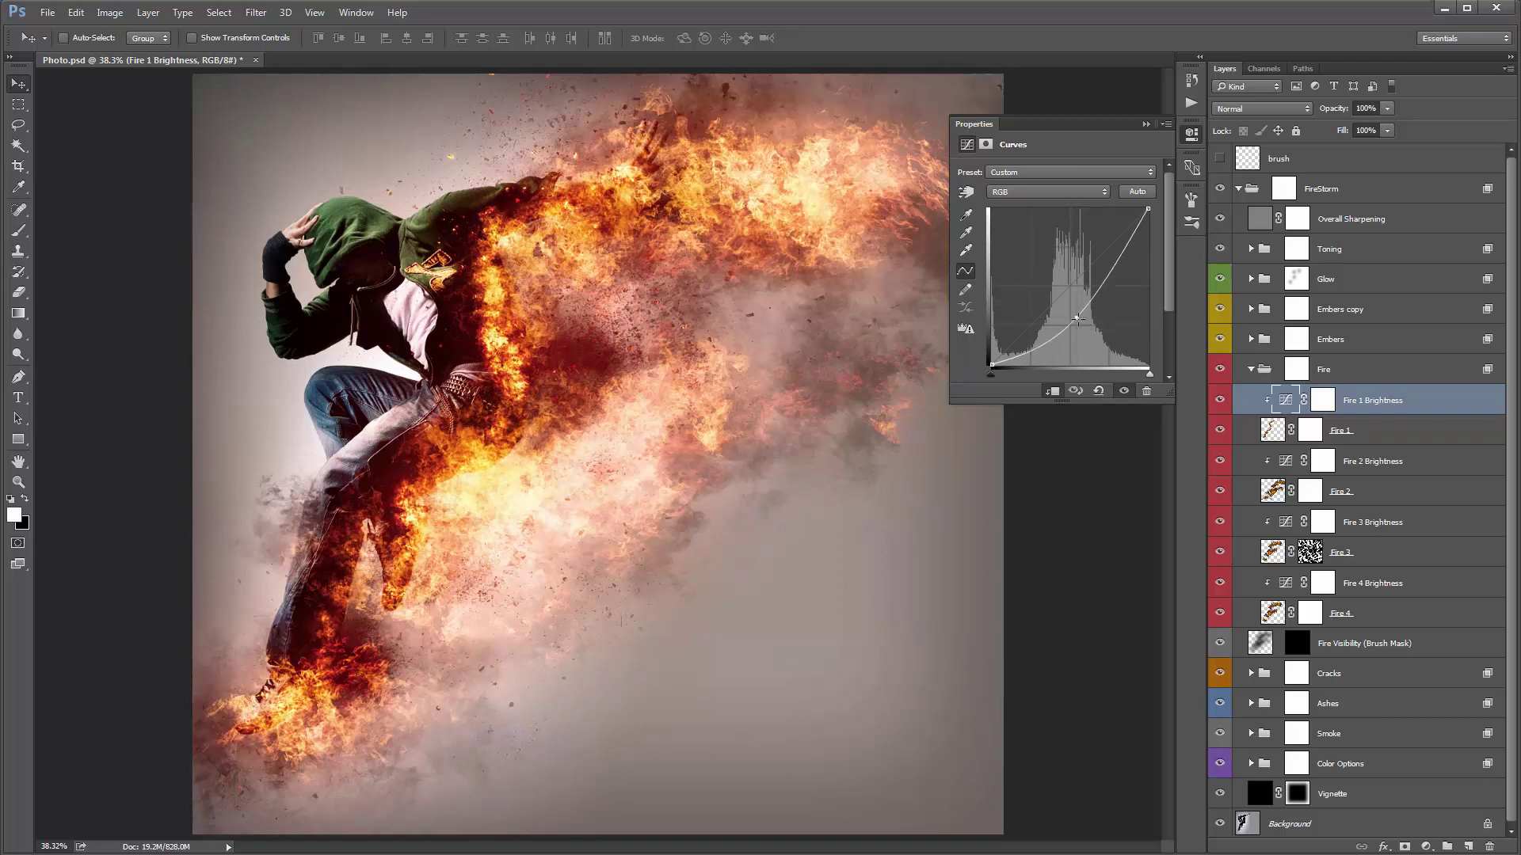
click(1144, 125)
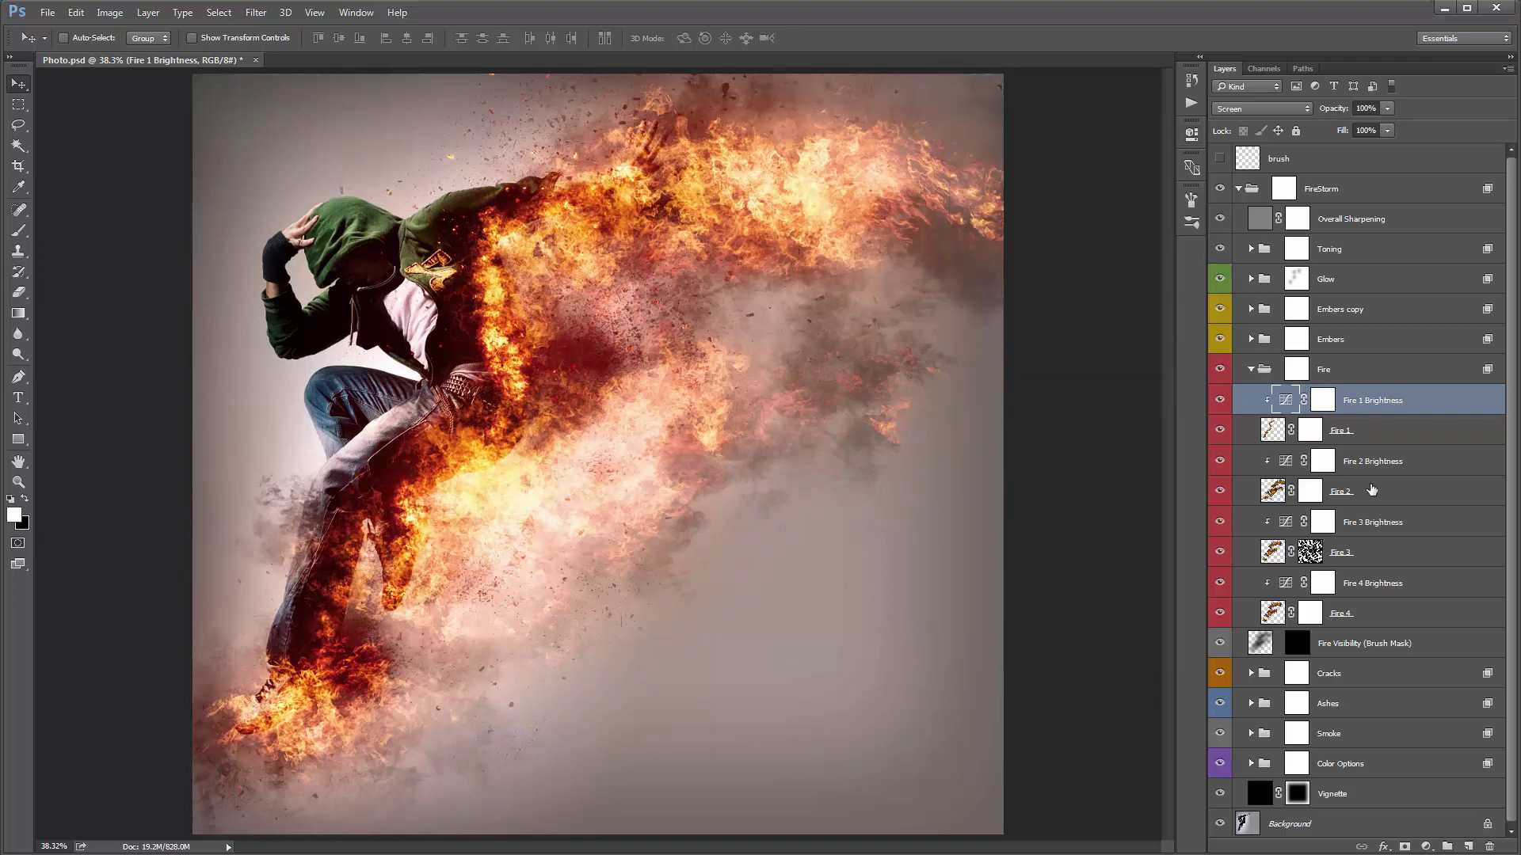
Compare the image with the Fire 2, Fire 3 and Fire 4 layers each hidden and shown.
click(1372, 490)
click(1220, 491)
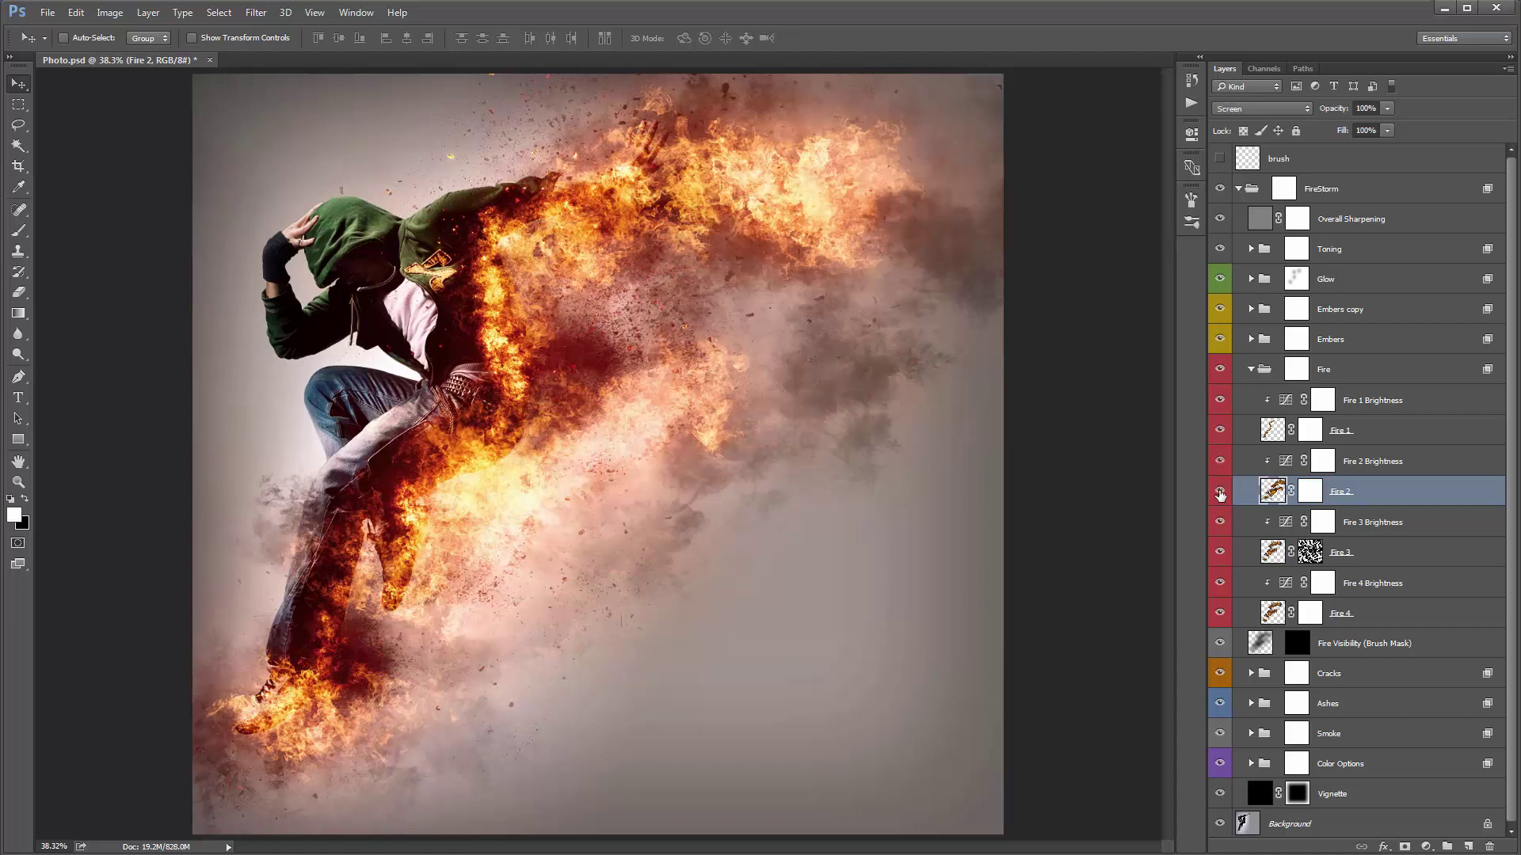
click(1220, 493)
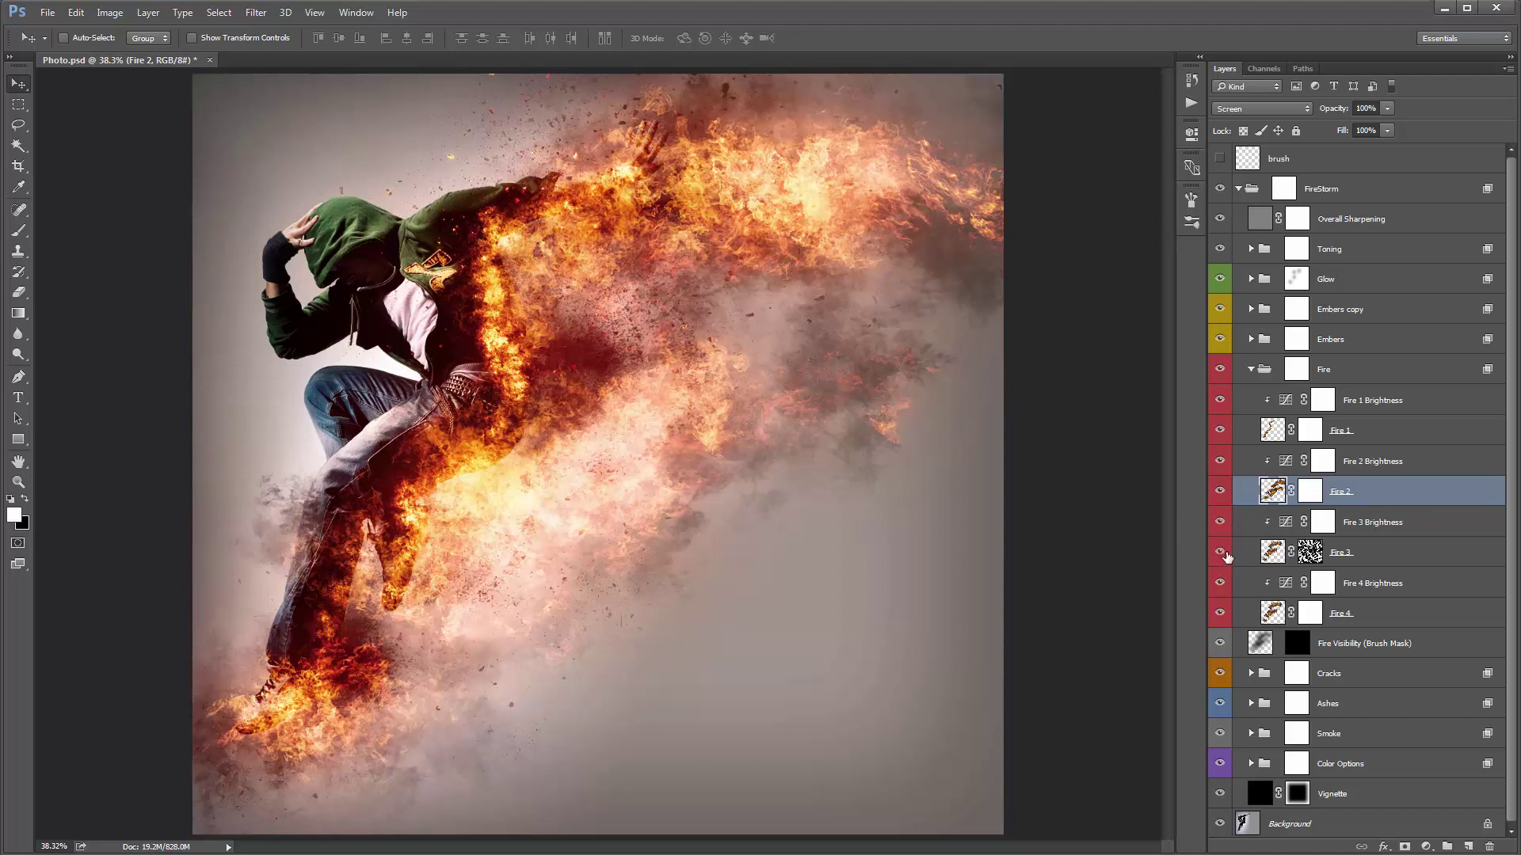
click(1225, 554)
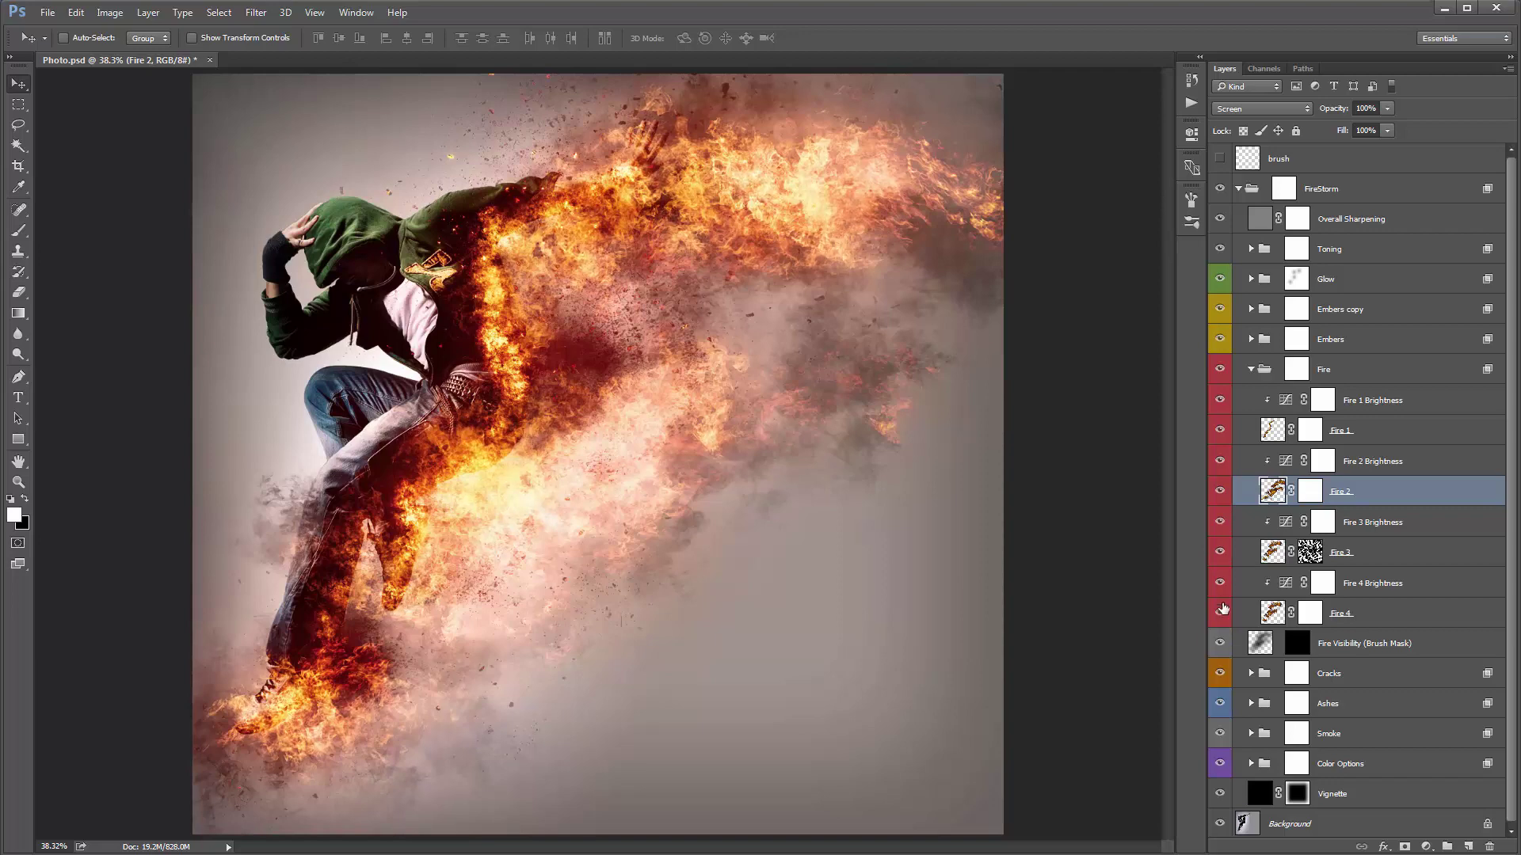
click(1222, 611)
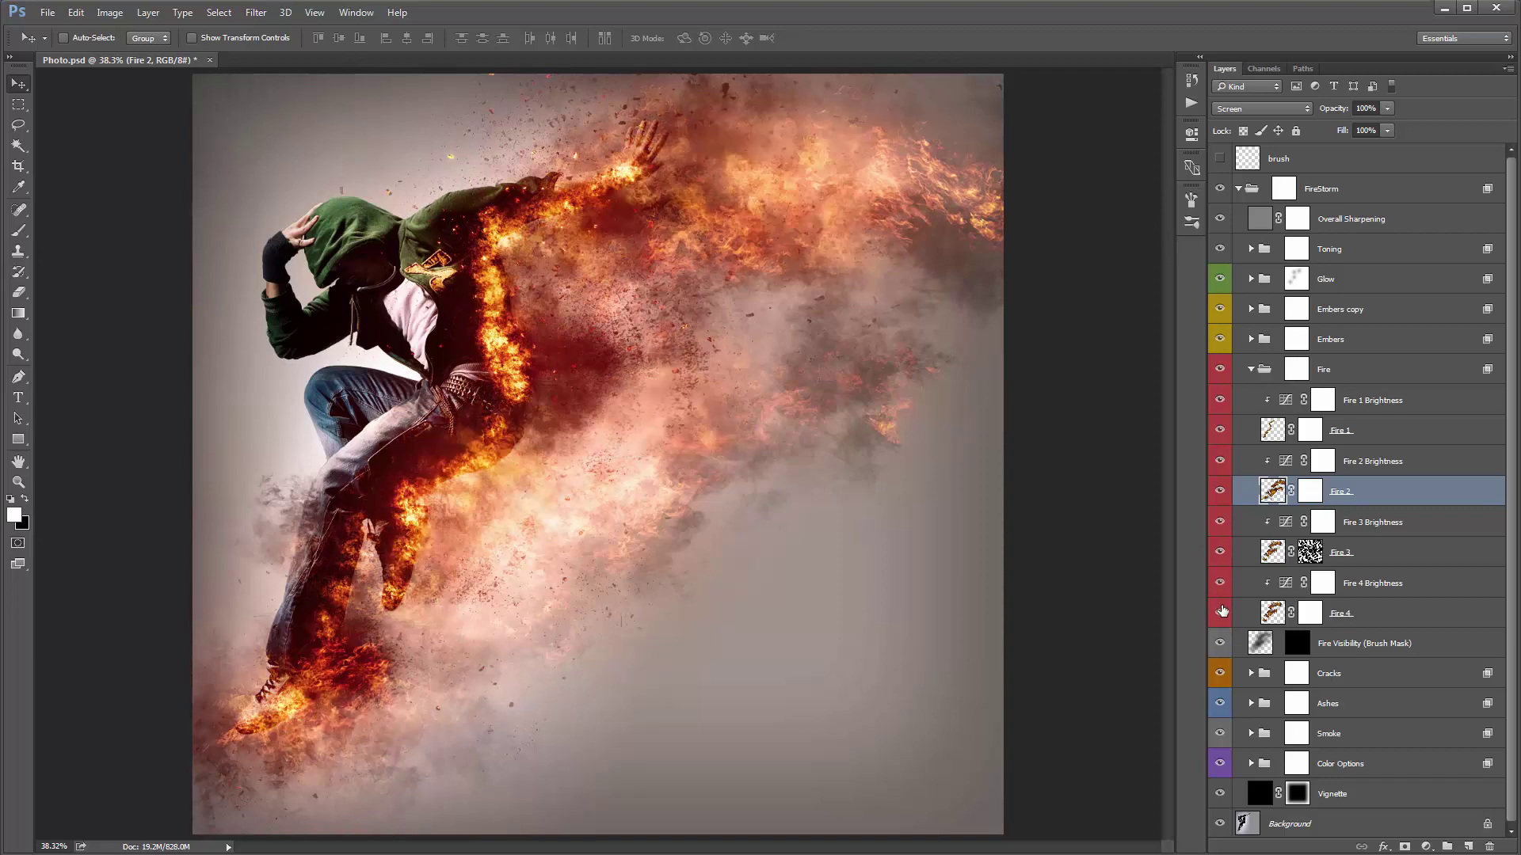
click(1222, 611)
click(1223, 611)
click(1222, 611)
click(1222, 610)
click(1222, 610)
Raise the midtones on the RGB curve of the Fire 4 Brightness adjustment to brighten that fire layer.
double_click(1285, 583)
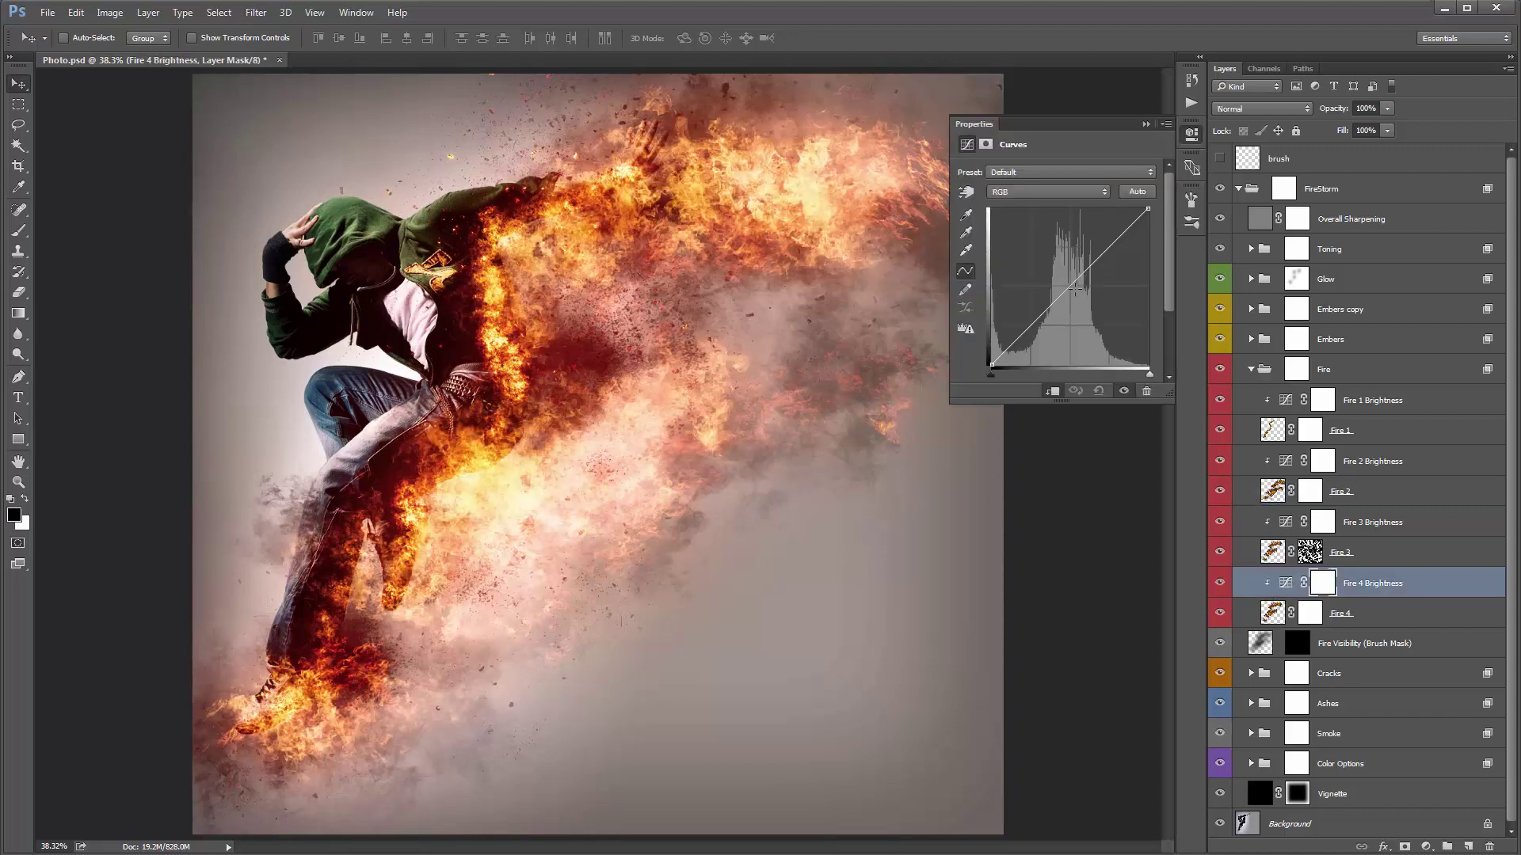
mouse_move(1073, 289)
mouse_down()
mouse_move(1042, 250)
mouse_move(1053, 292)
mouse_move(1050, 280)
mouse_up()
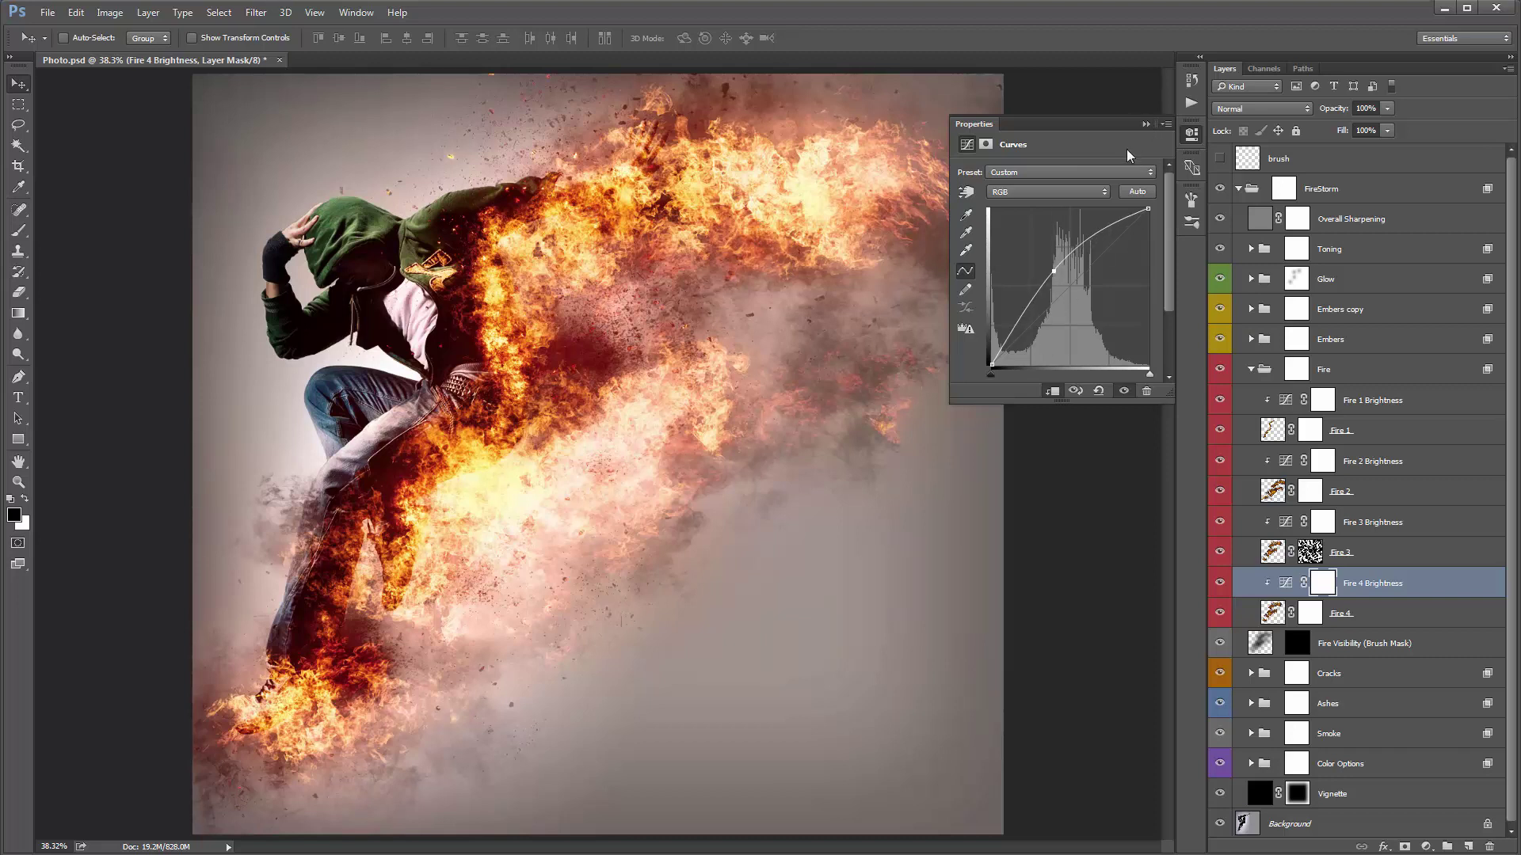
click(1145, 125)
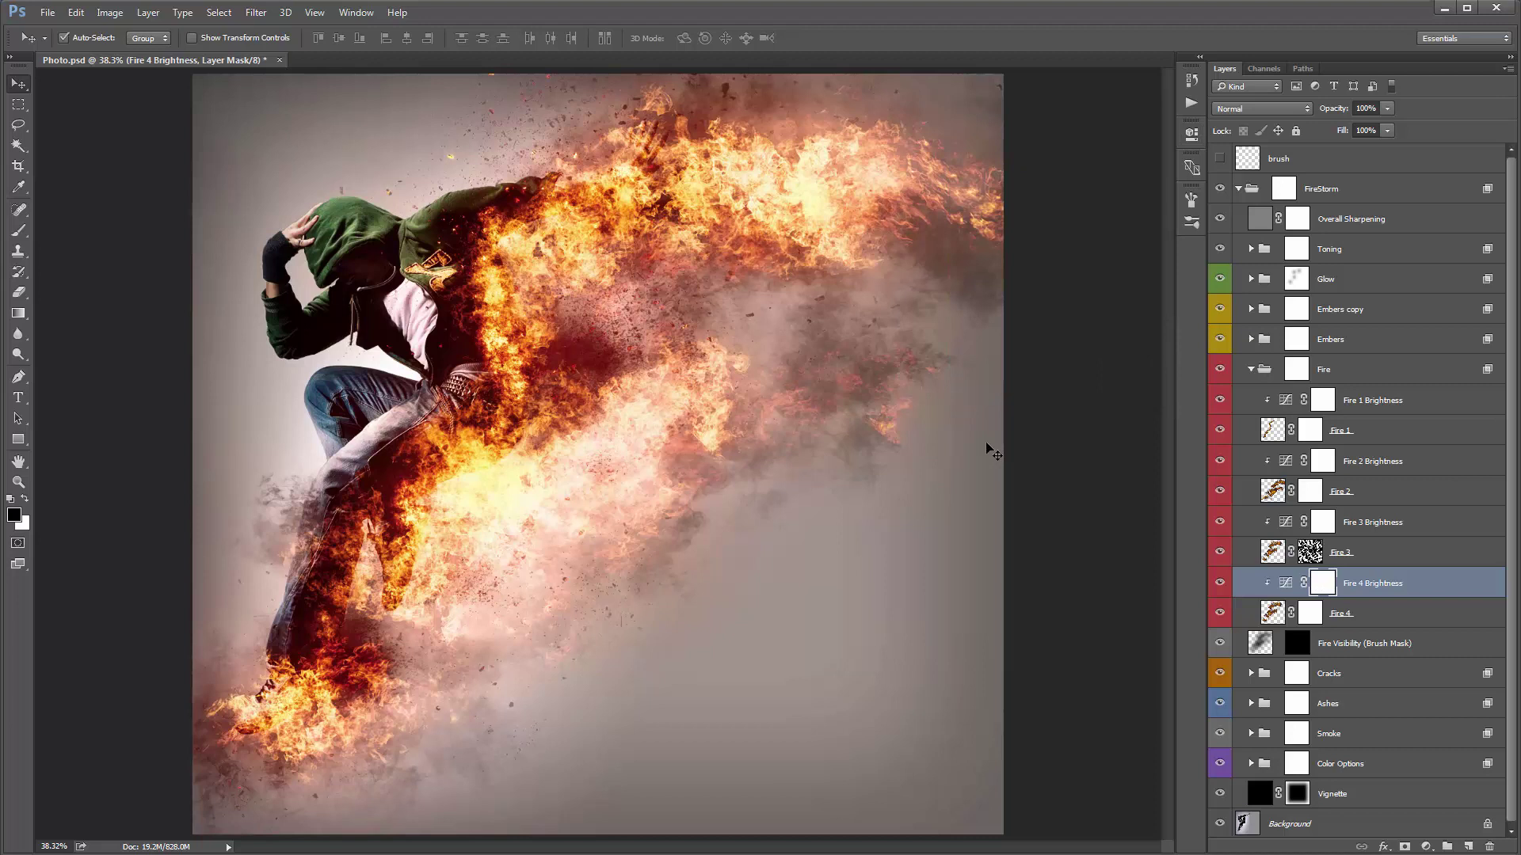
Invert the Fire 4 Brightness mask to black and paint white along the dancer's arm, torso and legs with a 300 px brush.
key(ctrl+i)
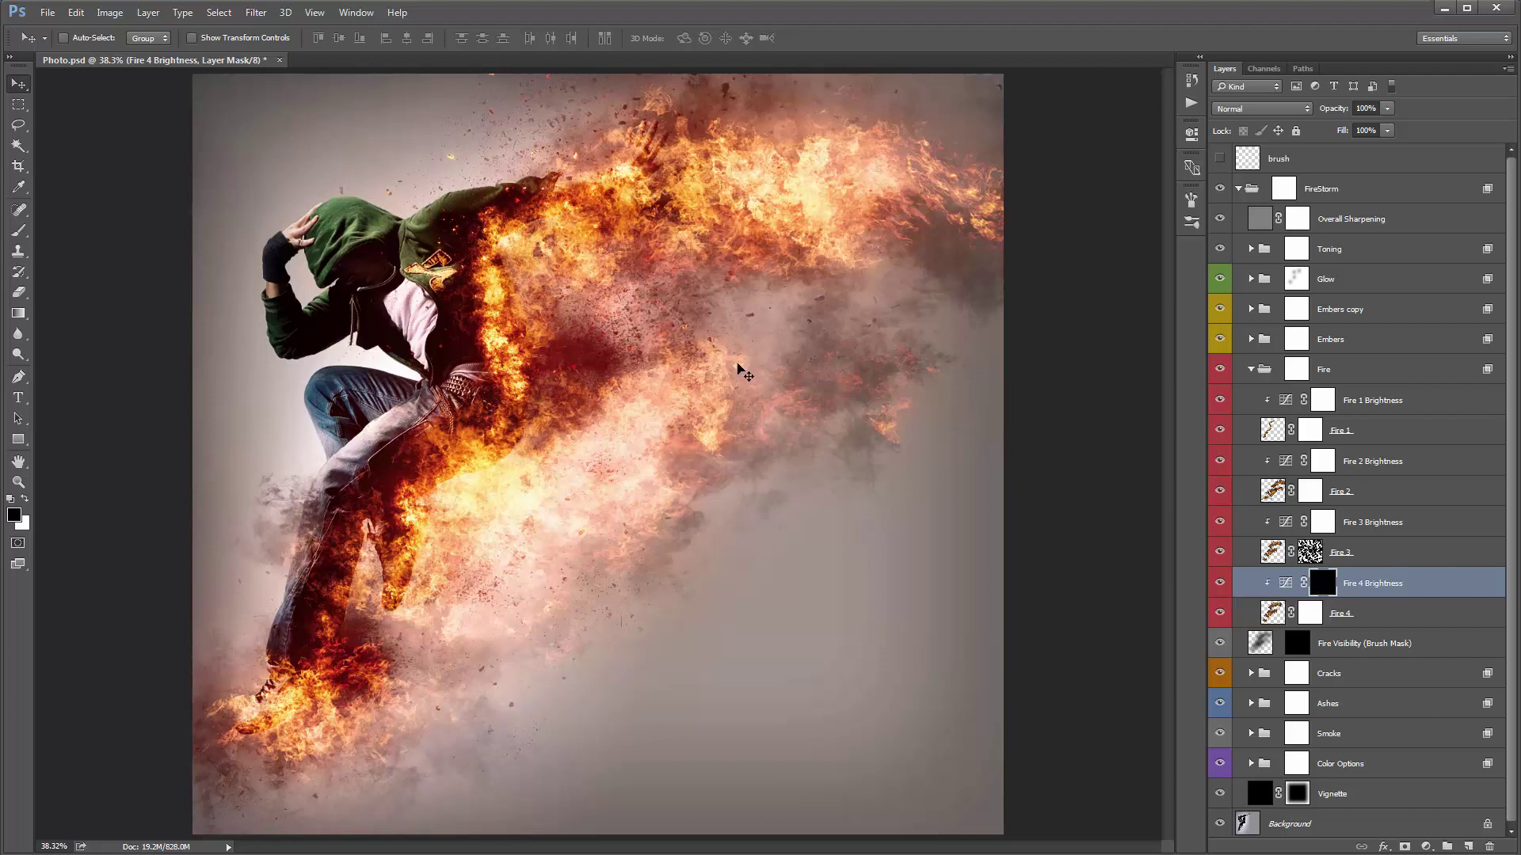
key(b)
key(x)
key(bracketleft)
key(bracketleft)
key(bracketleft)
key(bracketleft)
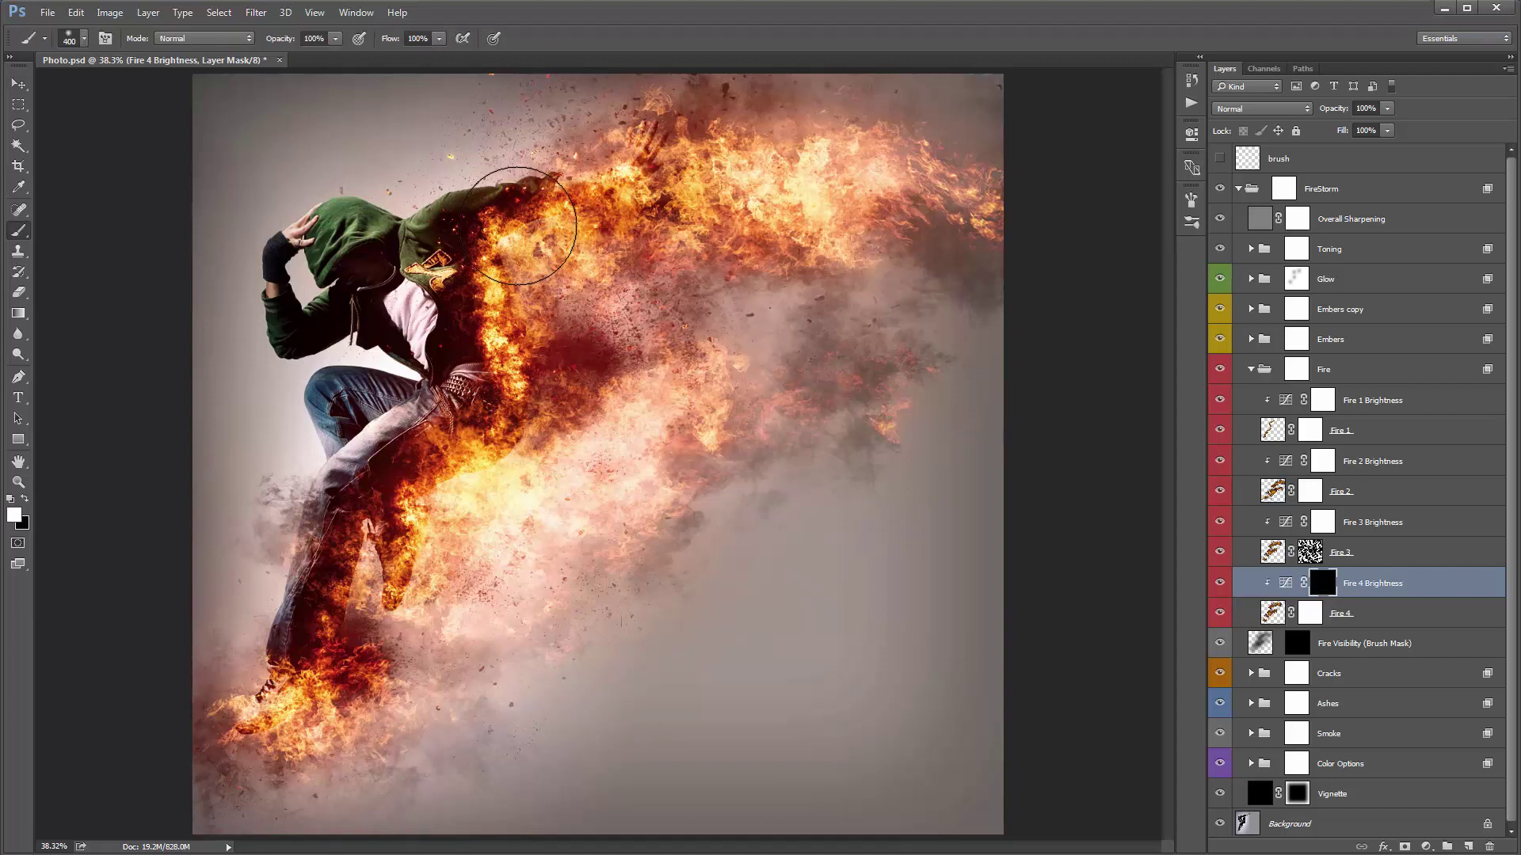
drag(521, 245, 629, 192)
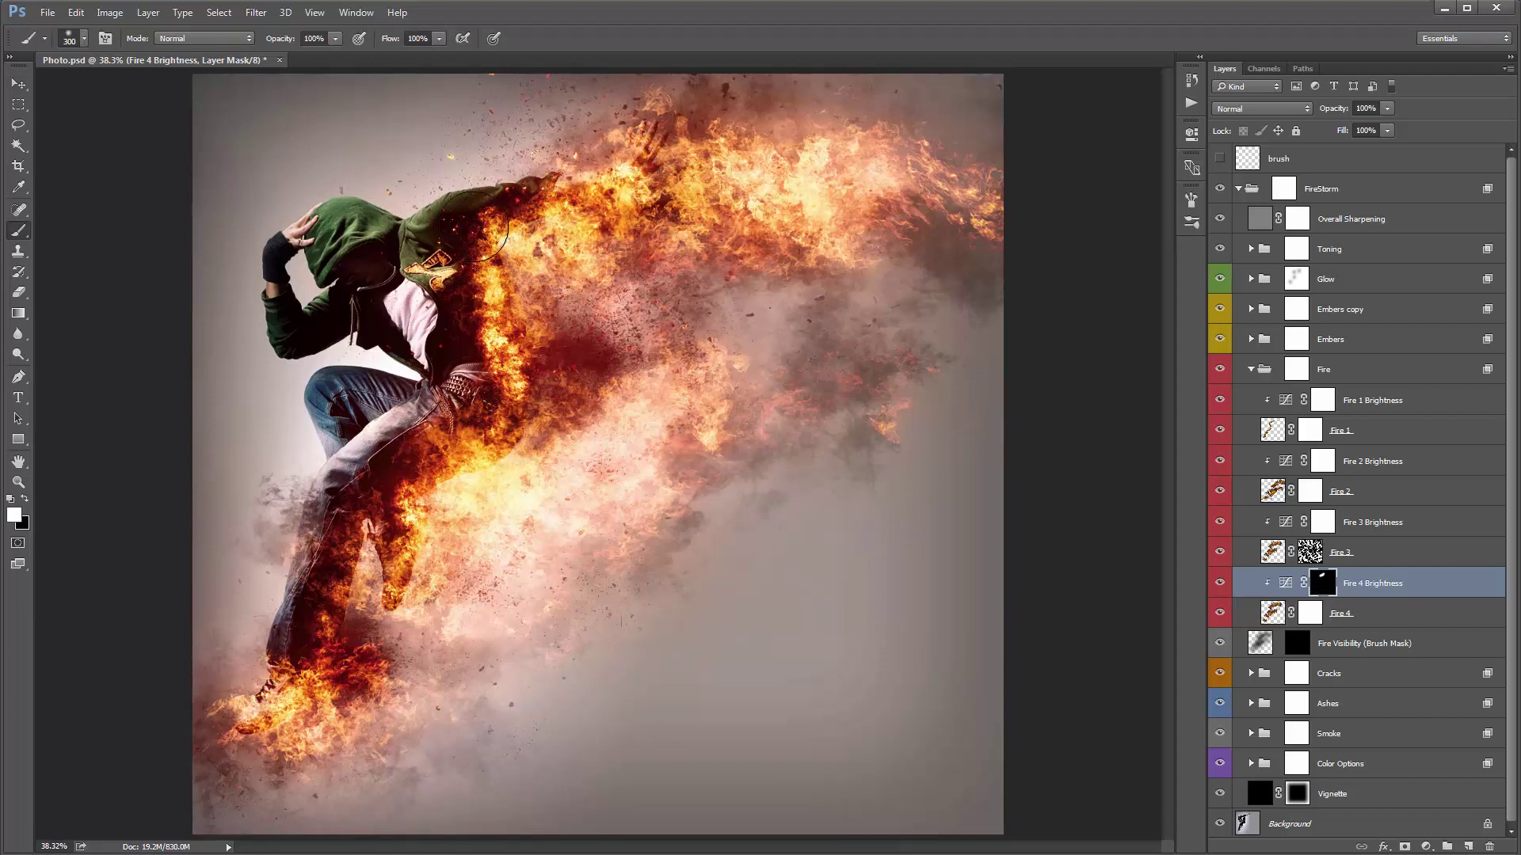
mouse_move(491, 242)
mouse_down()
mouse_move(515, 410)
mouse_move(477, 465)
mouse_move(414, 493)
mouse_move(396, 585)
mouse_move(401, 615)
mouse_move(426, 623)
mouse_move(331, 672)
mouse_move(323, 641)
mouse_move(301, 709)
mouse_up()
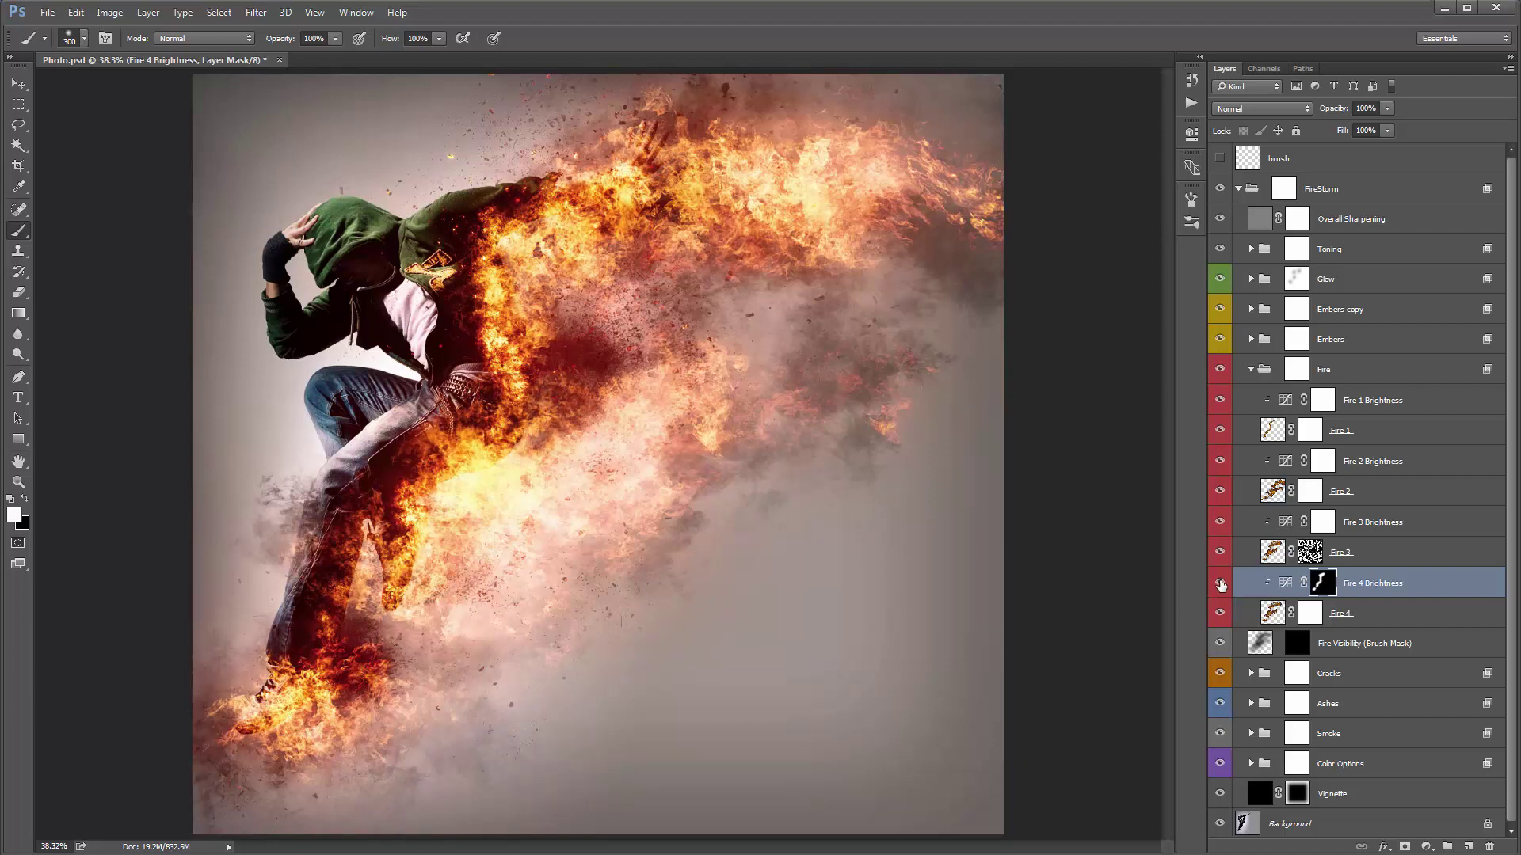
Compare the image with the masked Fire 4 Brightness adjustment hidden and shown.
click(1221, 584)
click(1220, 584)
click(1220, 584)
click(1221, 585)
Shift the Fire 4 layer's hue to -3 with Hue/Saturation and collapse the Fire group.
click(1367, 614)
key(v)
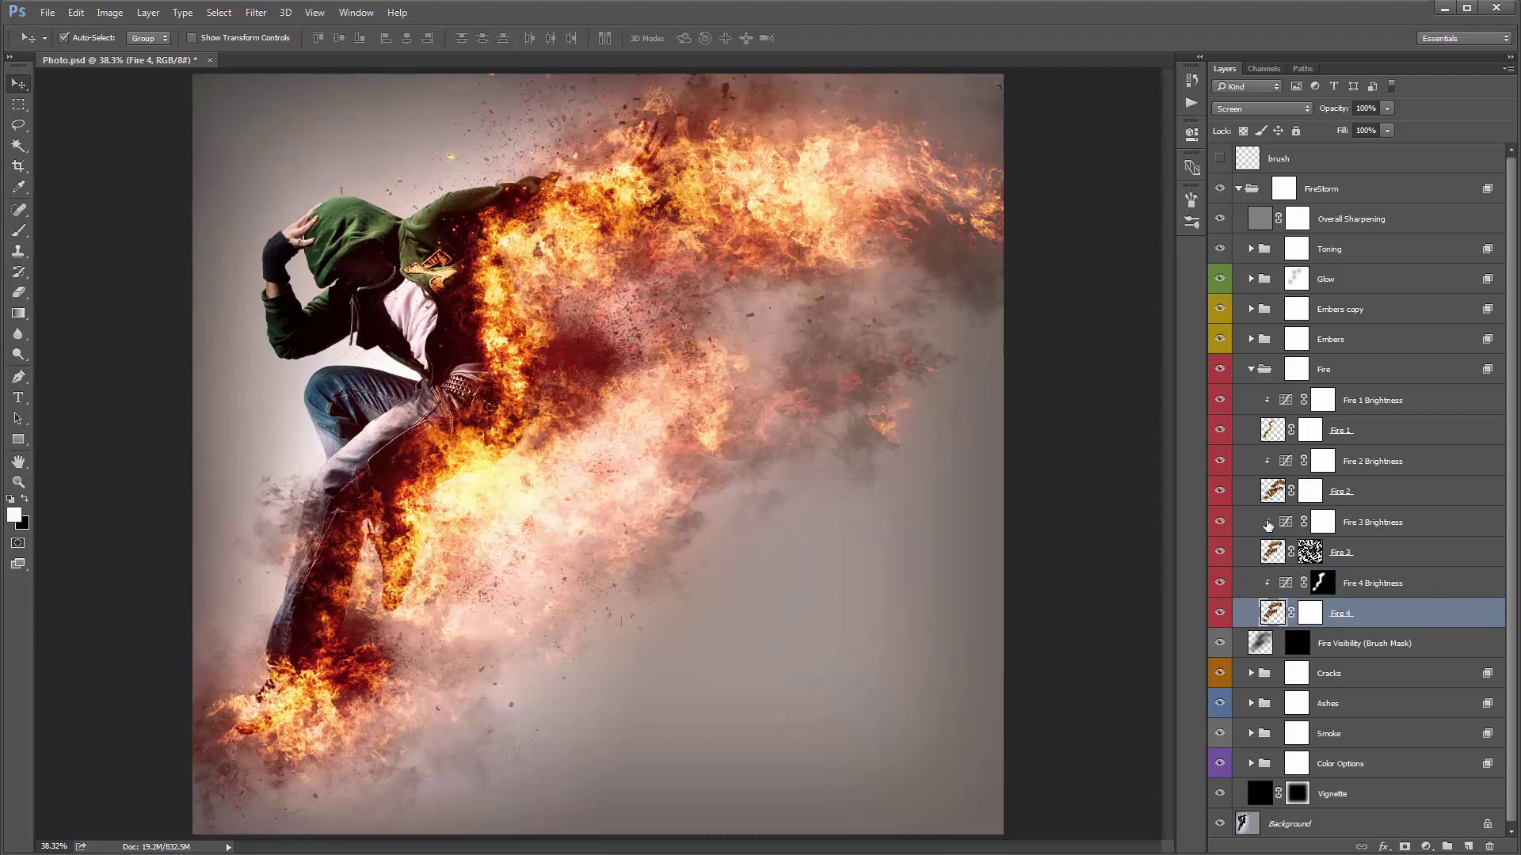
key(ctrl+u)
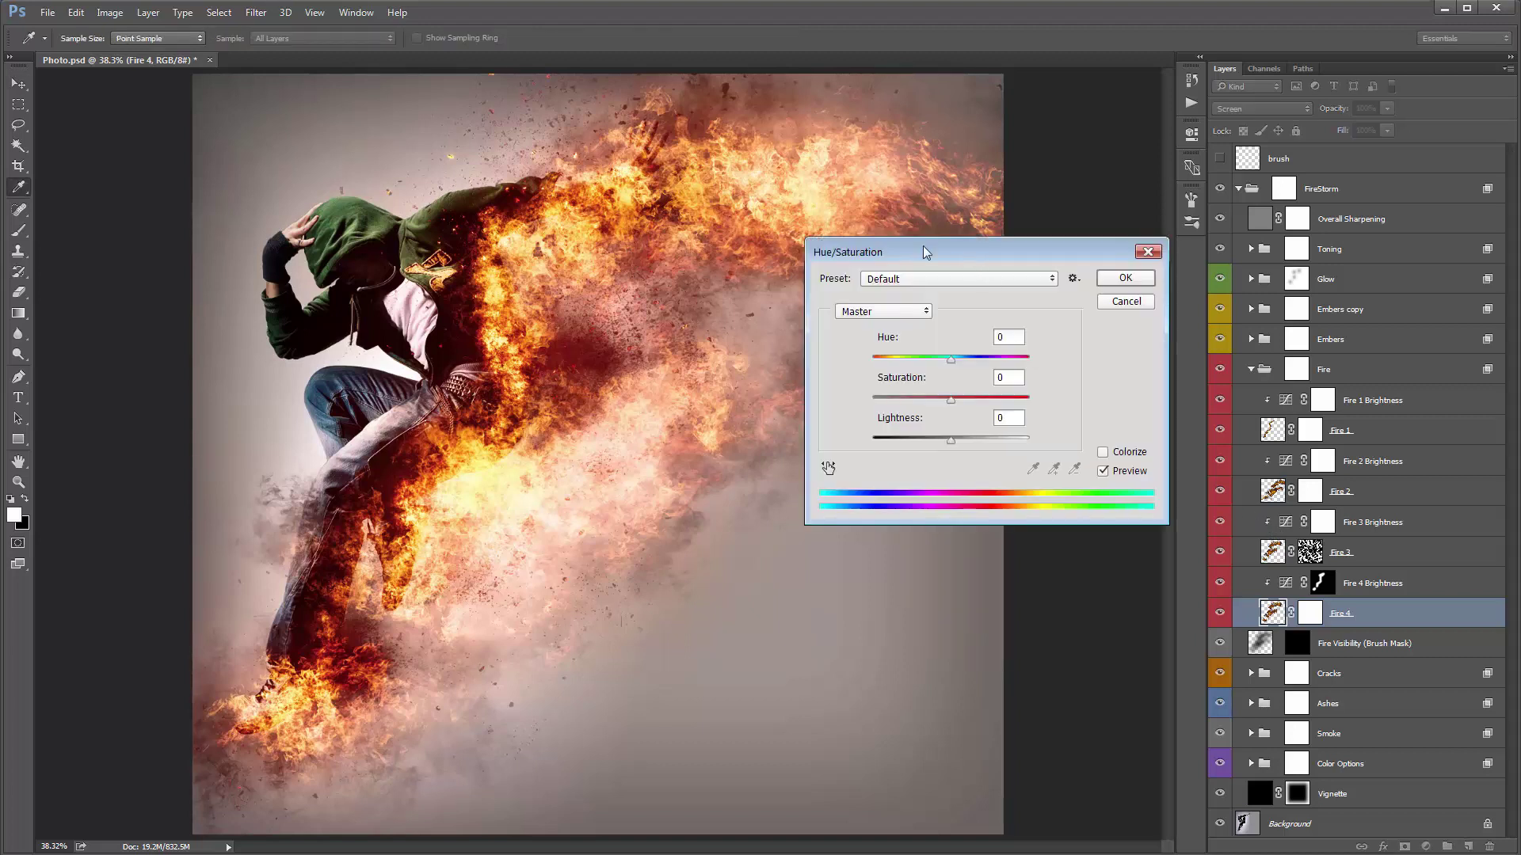
drag(983, 254, 931, 304)
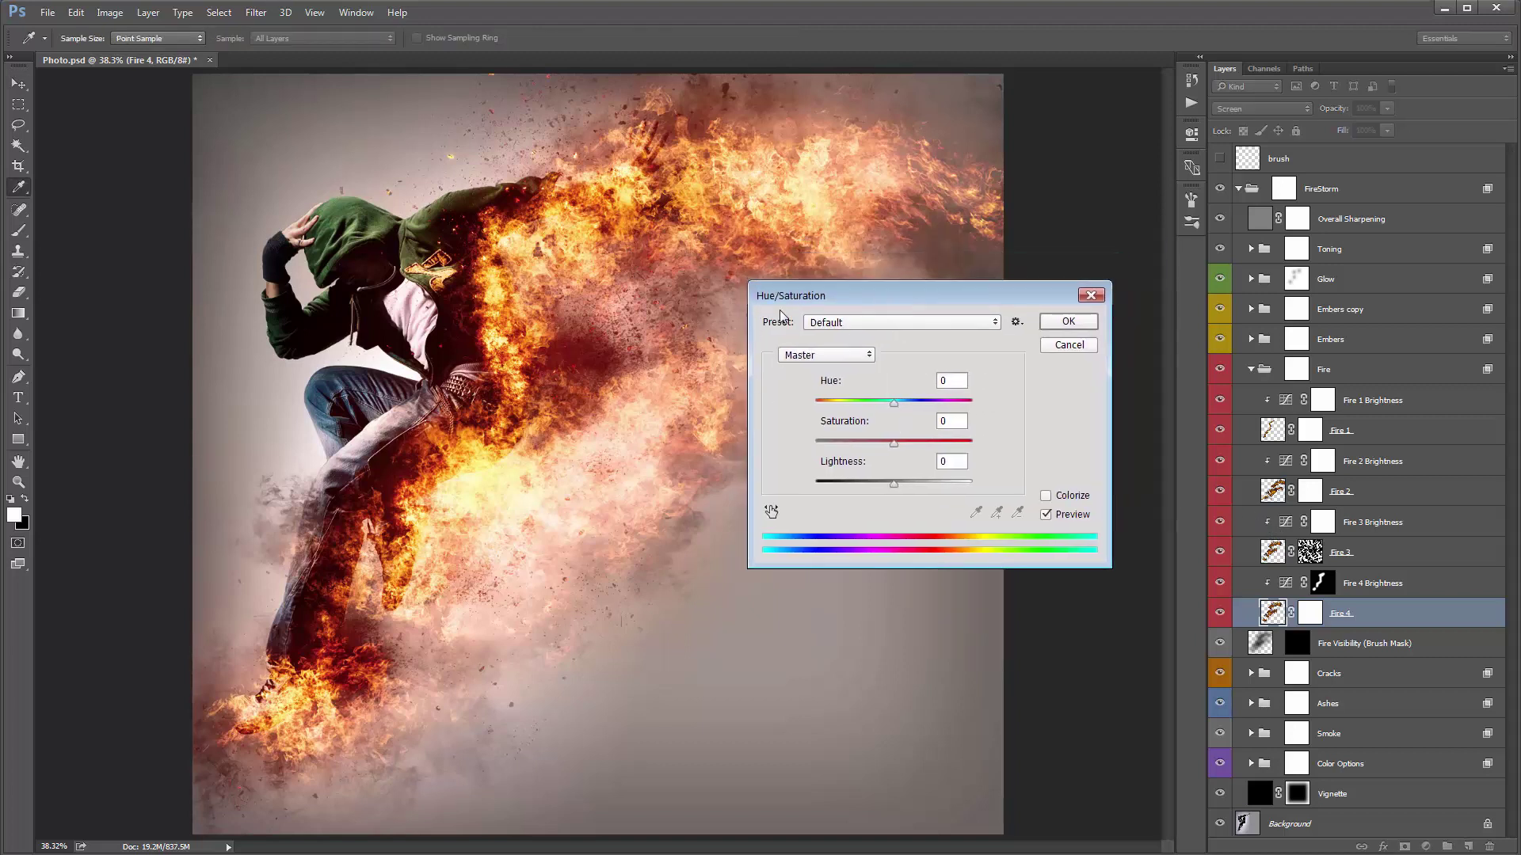
drag(894, 404, 904, 407)
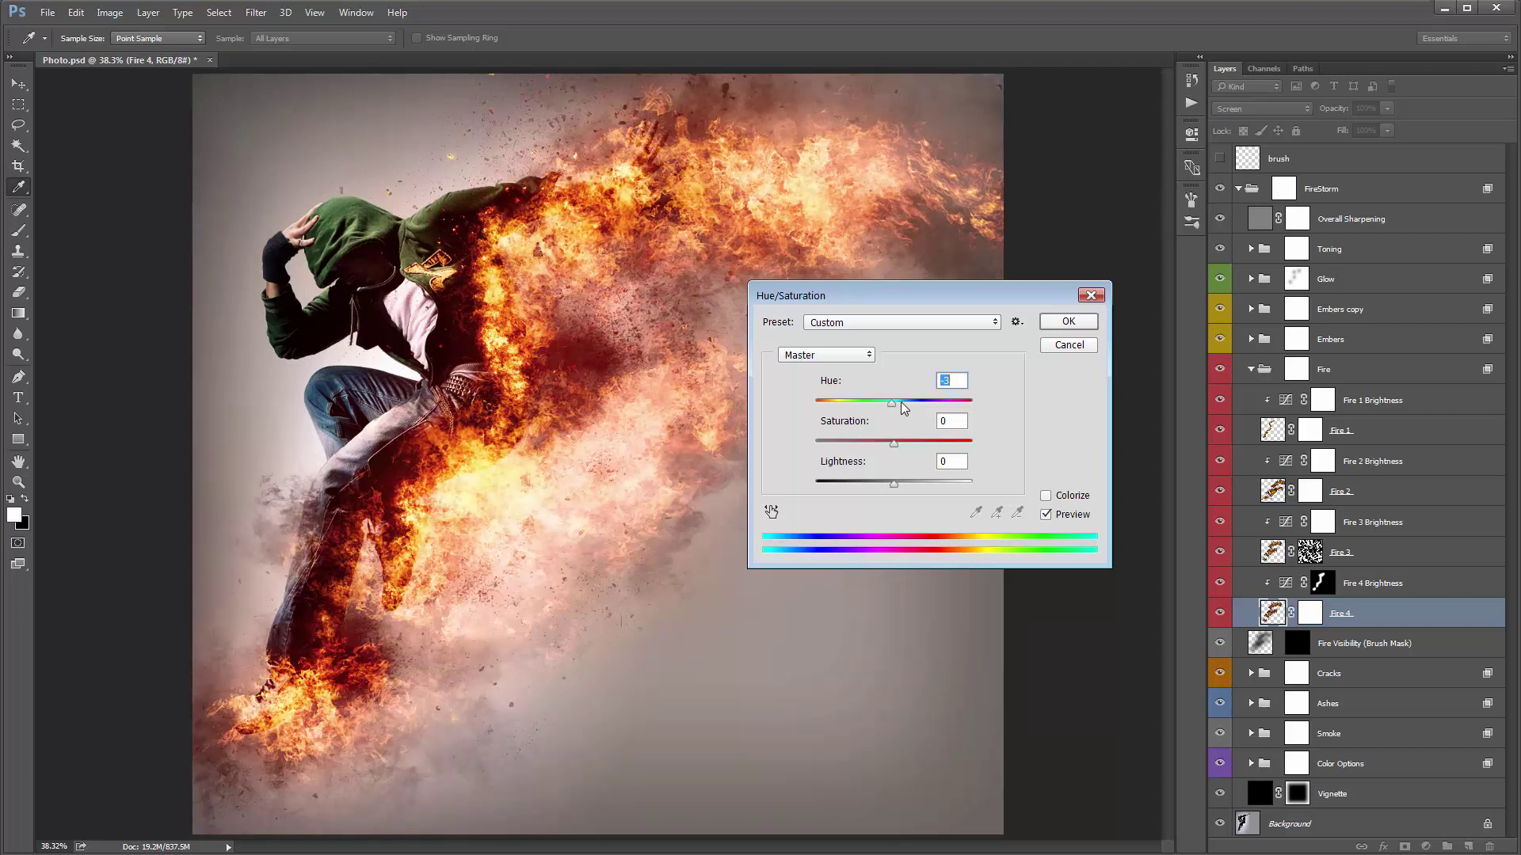
click(1055, 323)
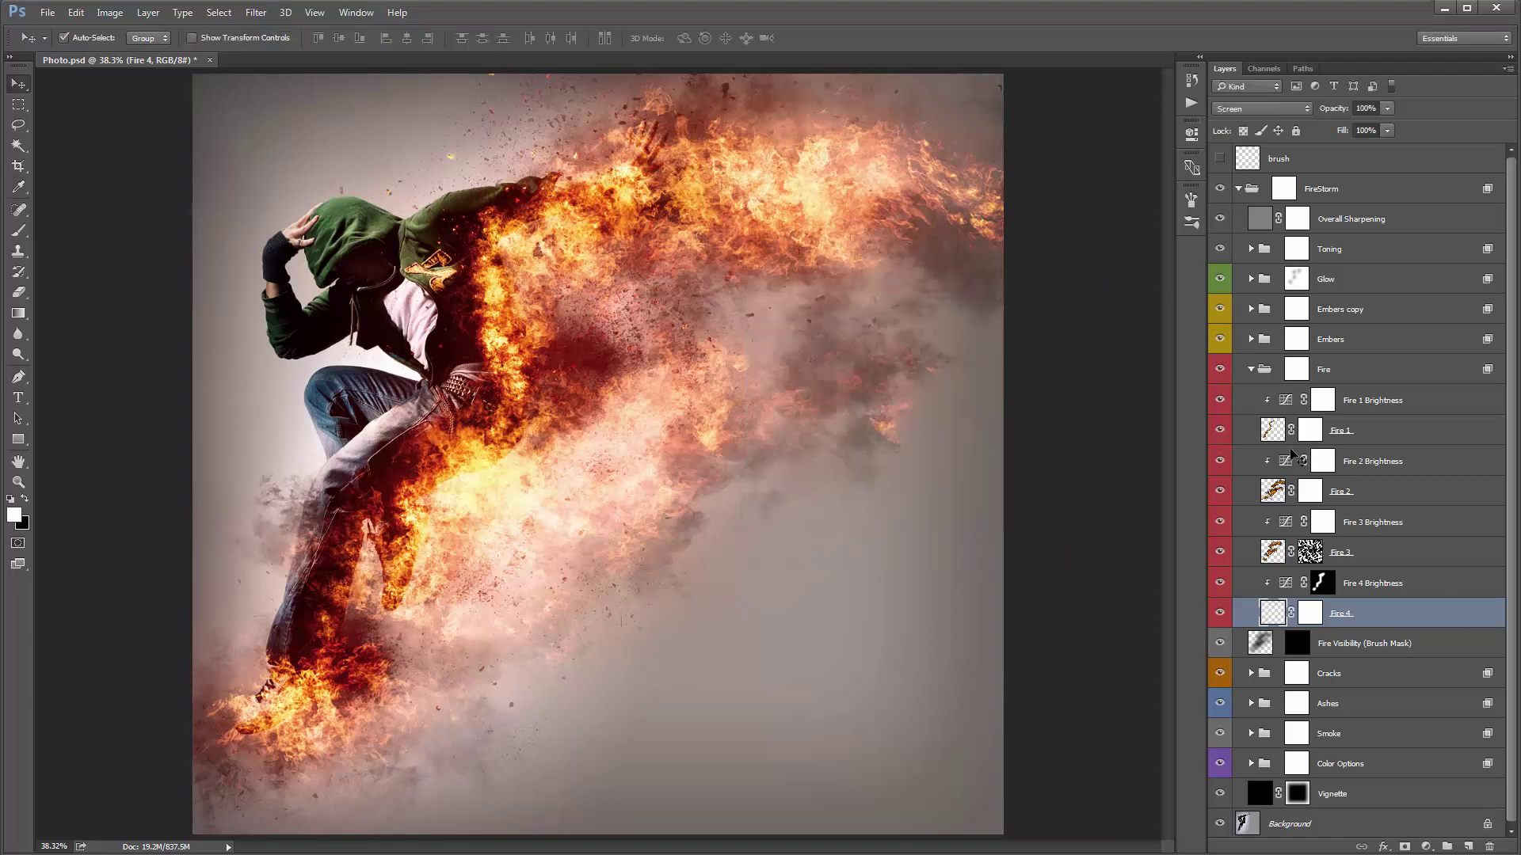
click(1251, 369)
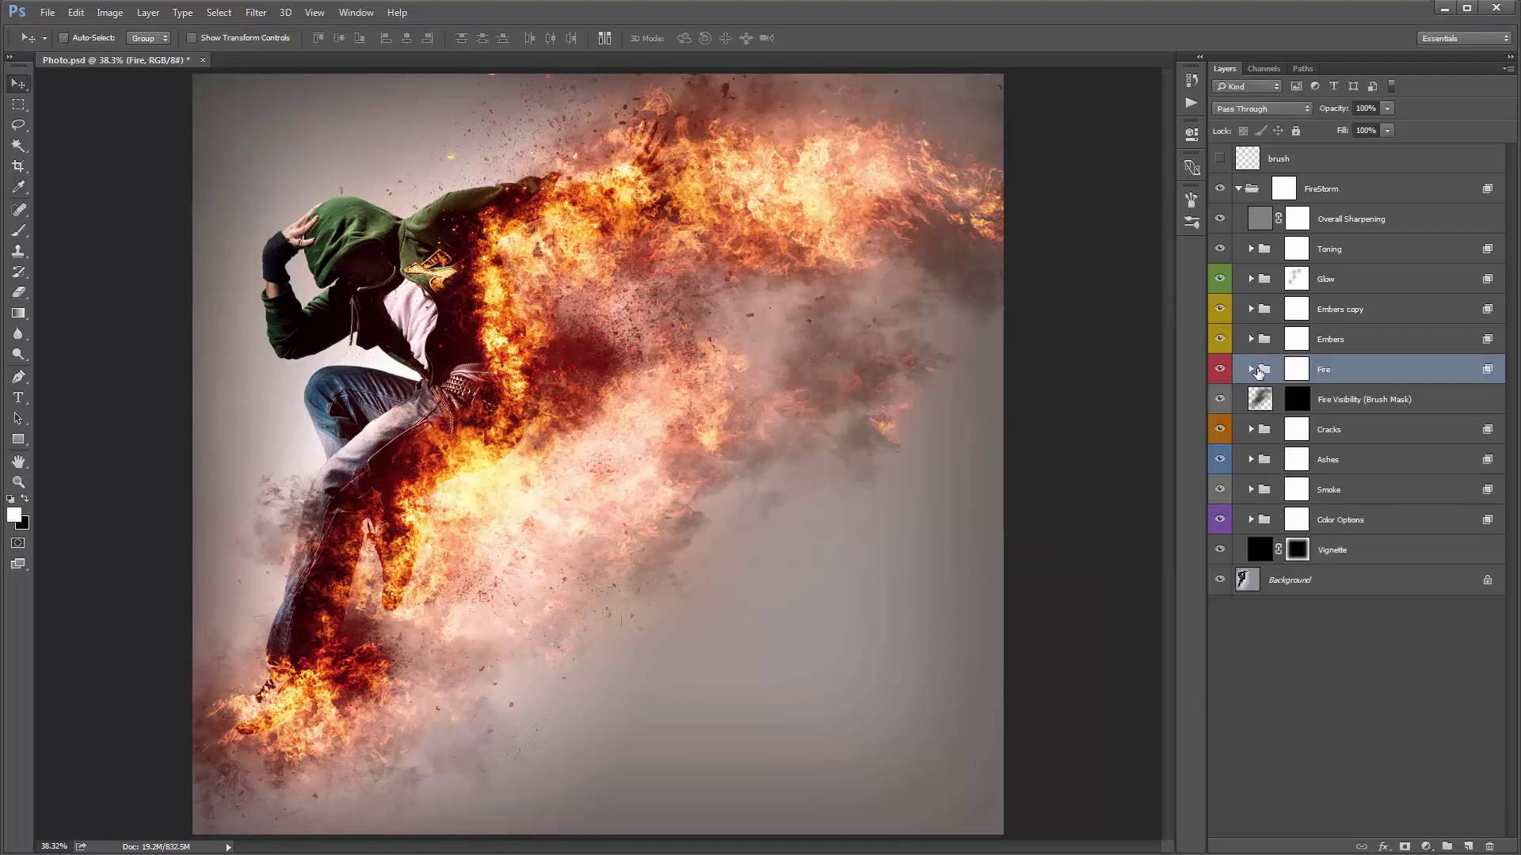
Compare the image with the Smoke group hidden and shown.
click(1394, 404)
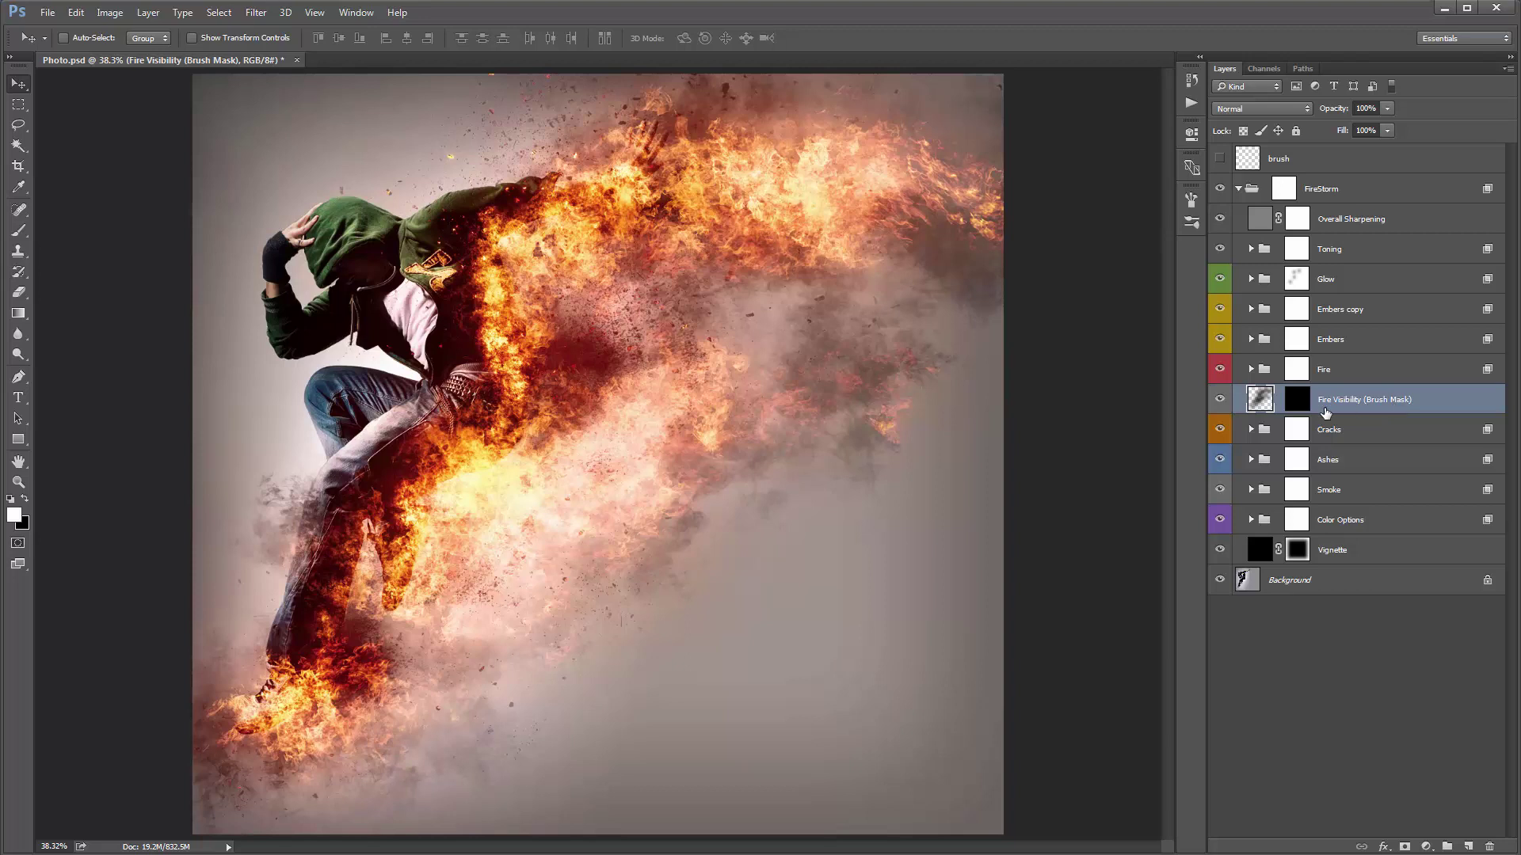
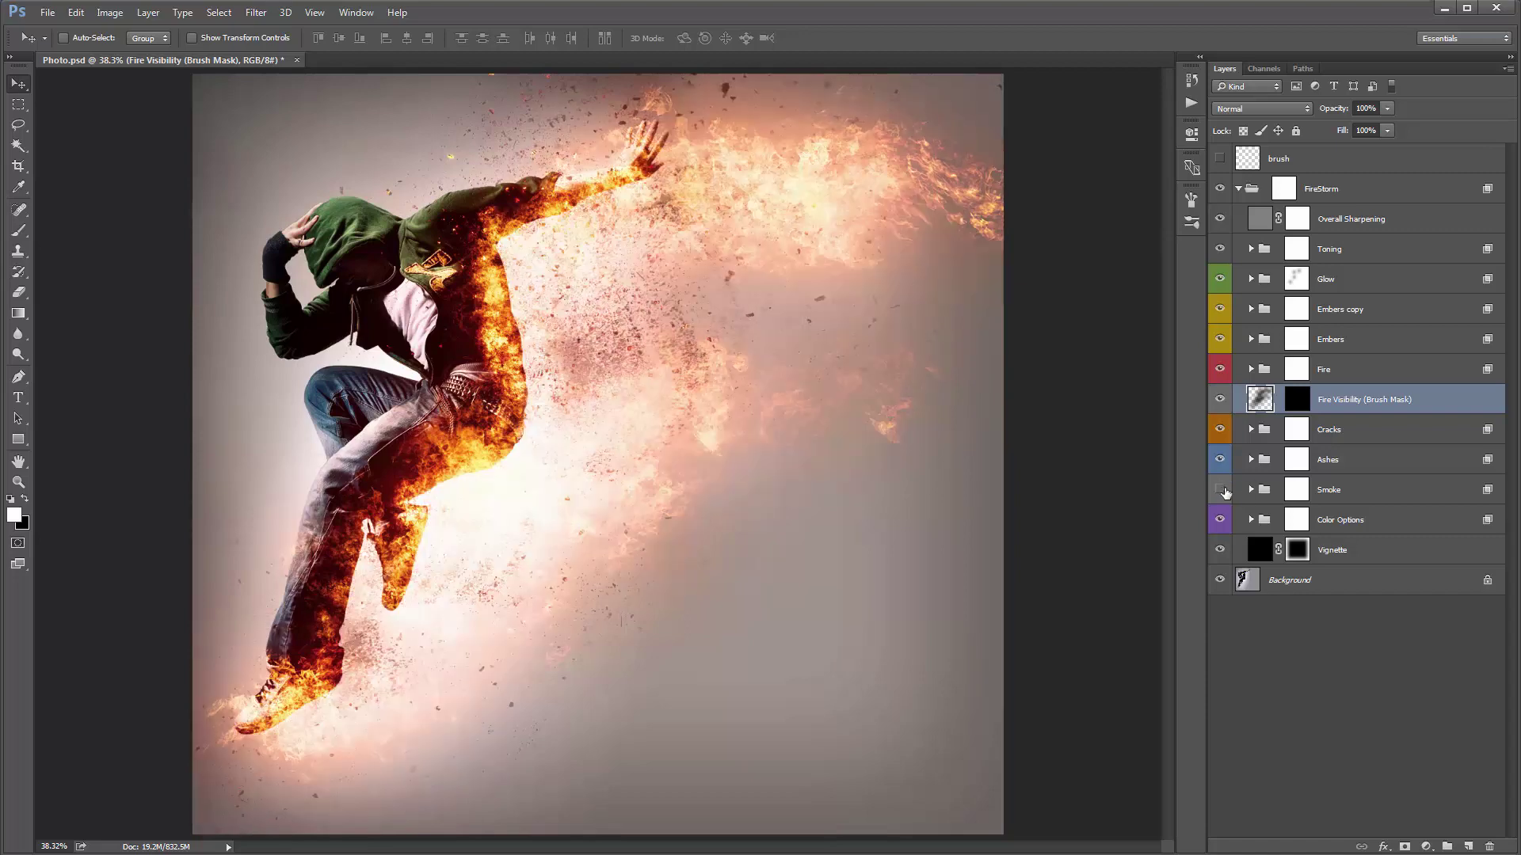
click(1219, 492)
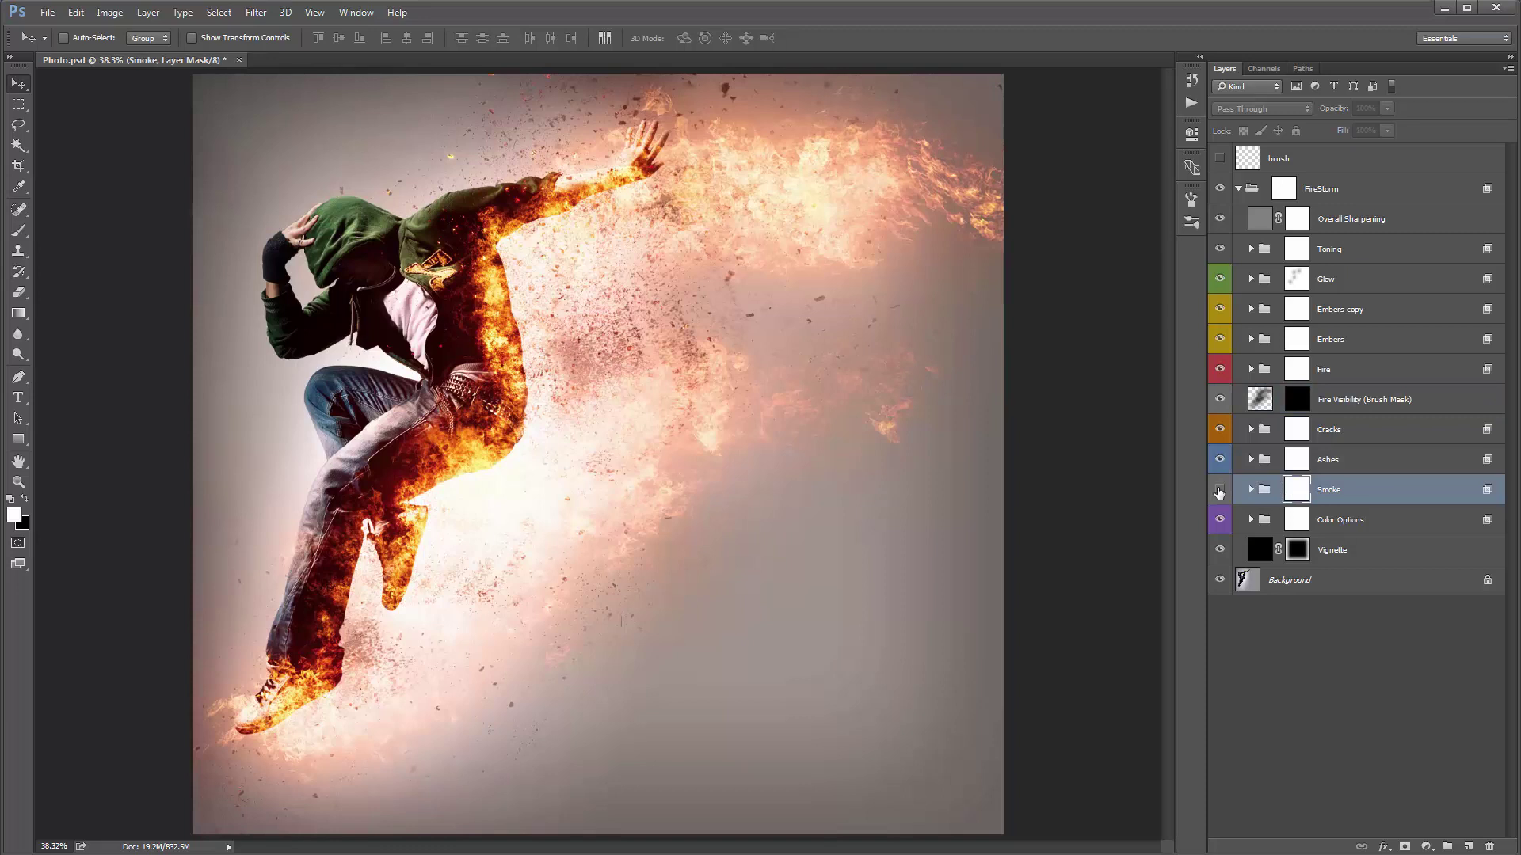
click(1219, 491)
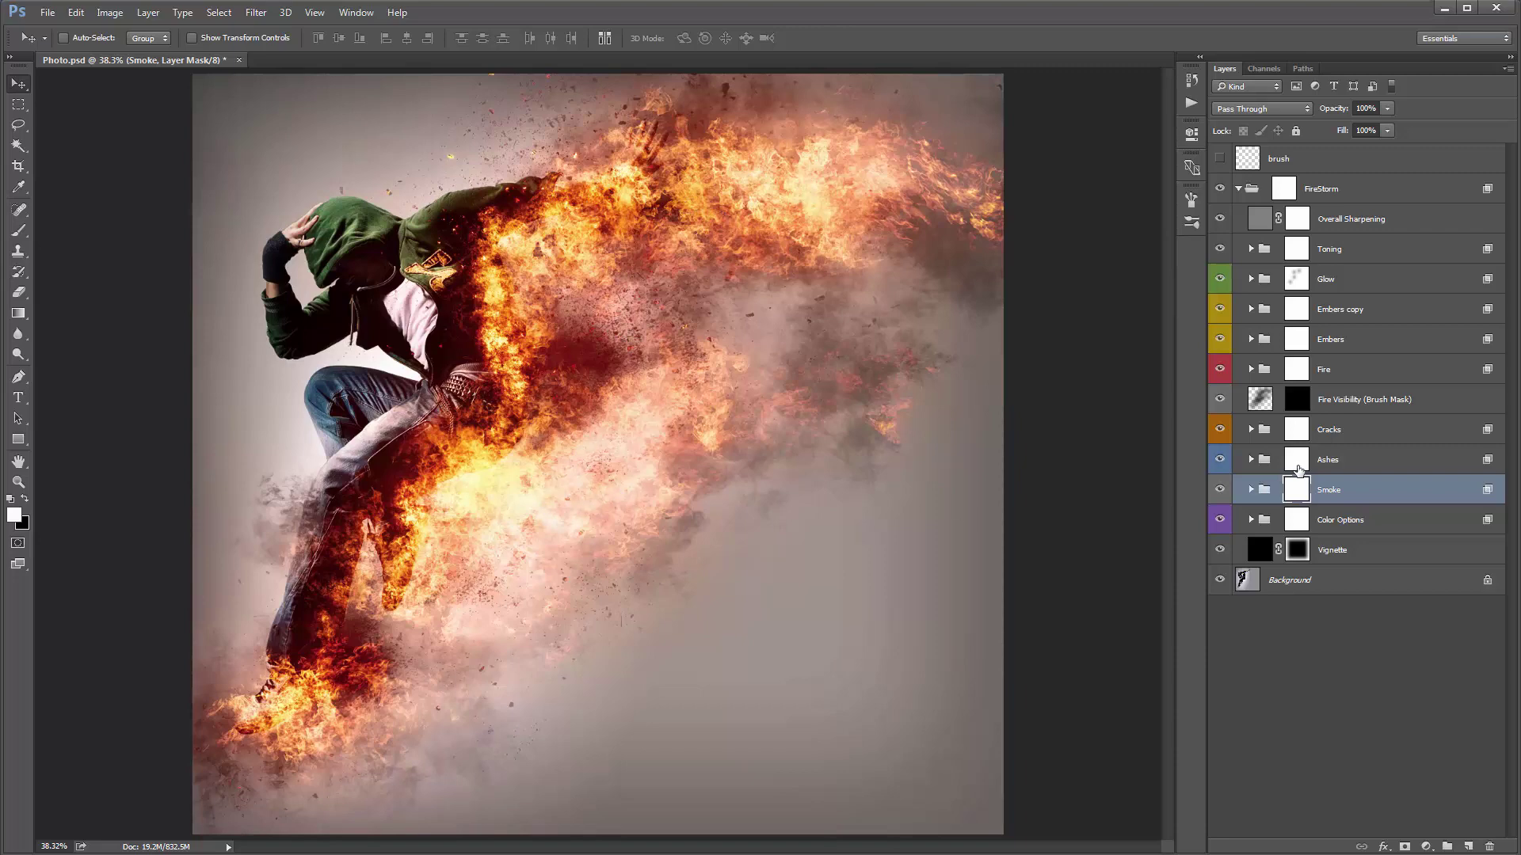
click(1219, 490)
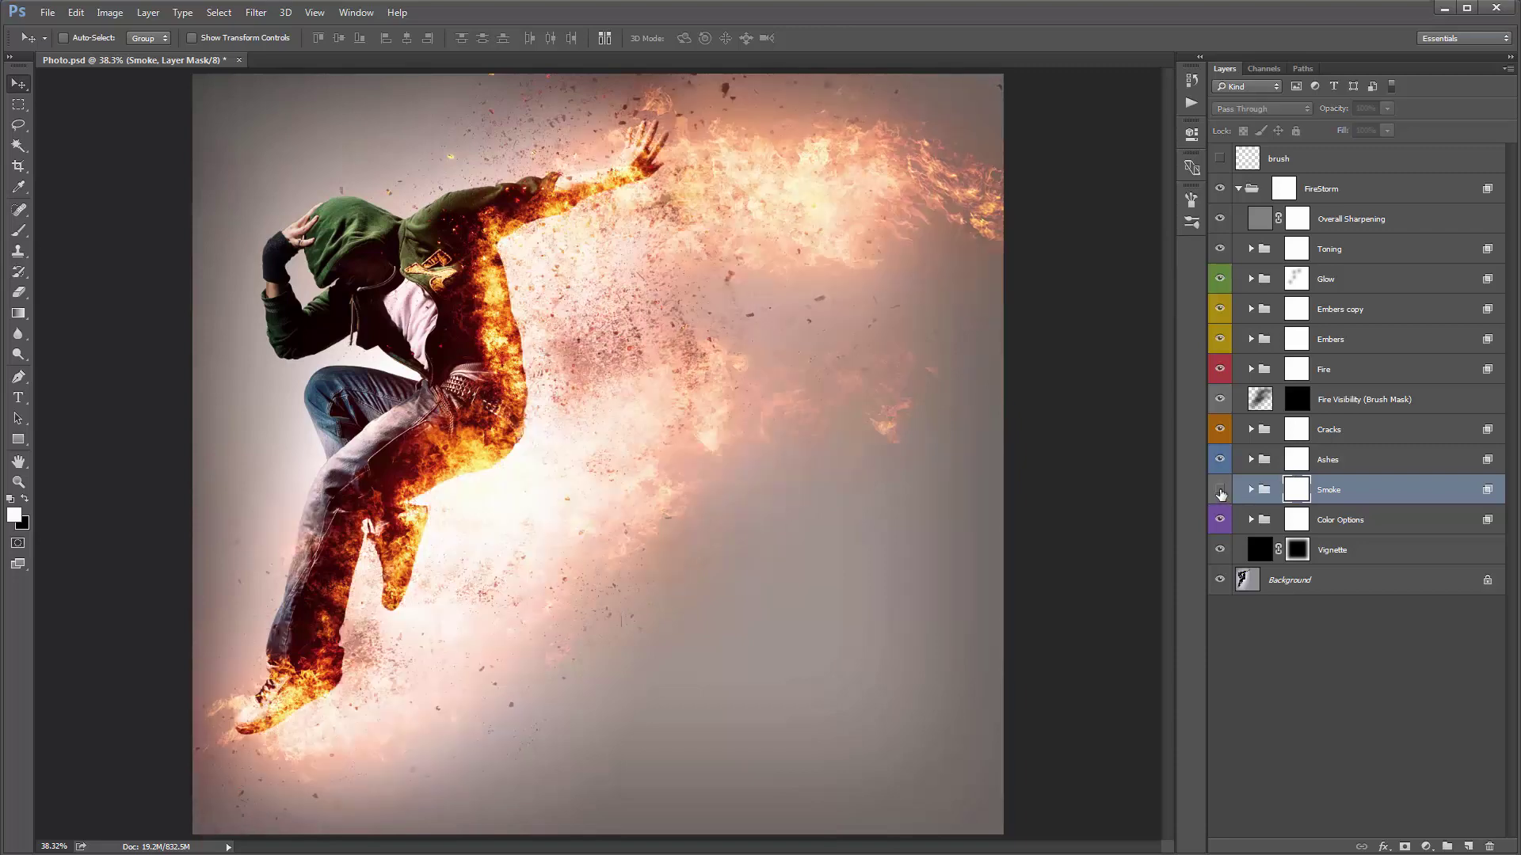
click(1220, 490)
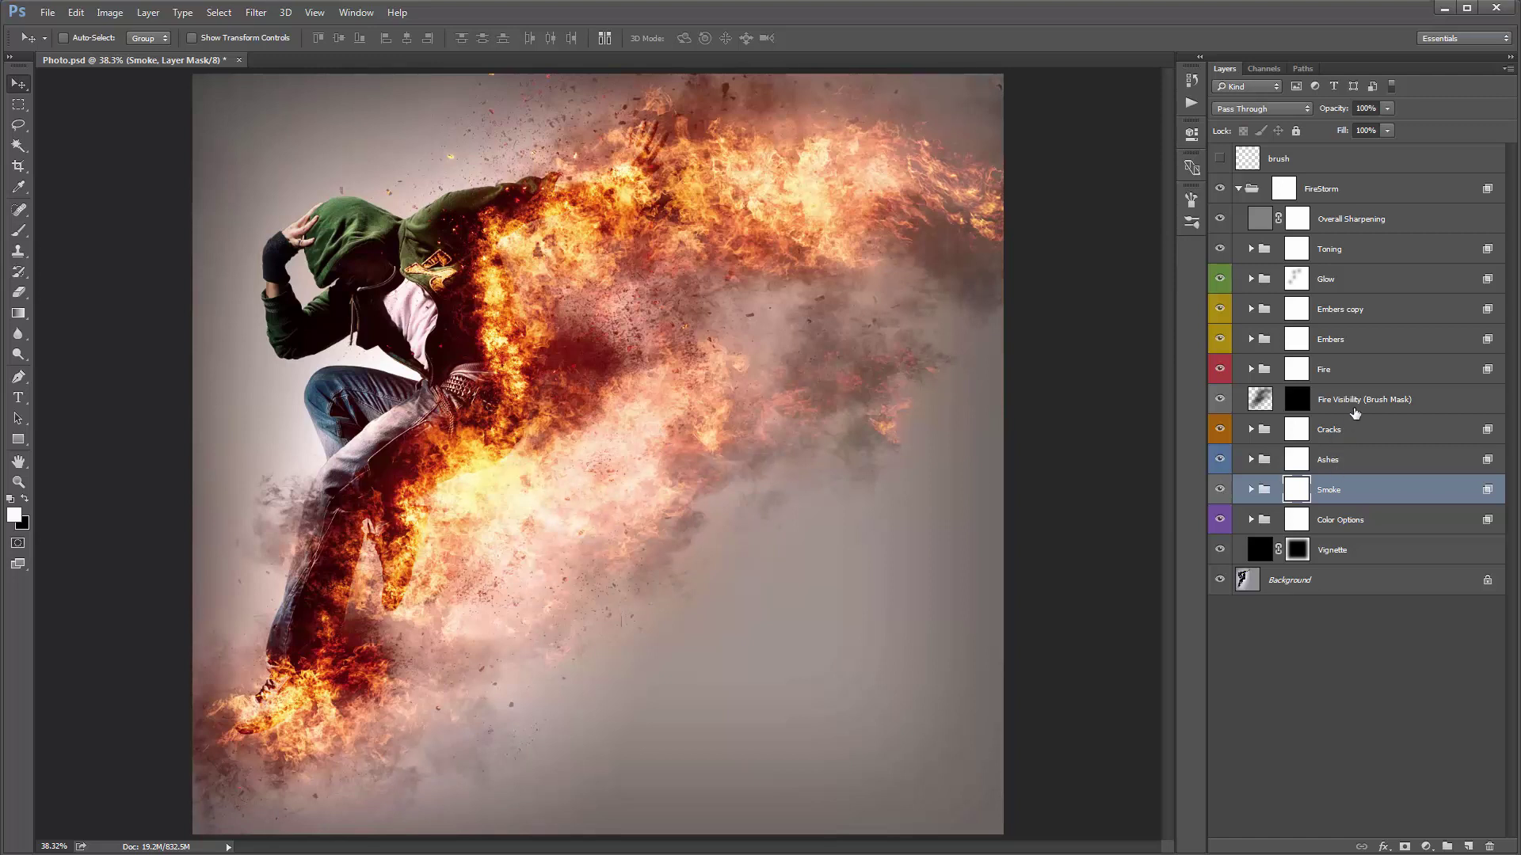
Compare the Fire Visibility (Brush Mask) layer with its mask disabled and enabled.
click(1339, 401)
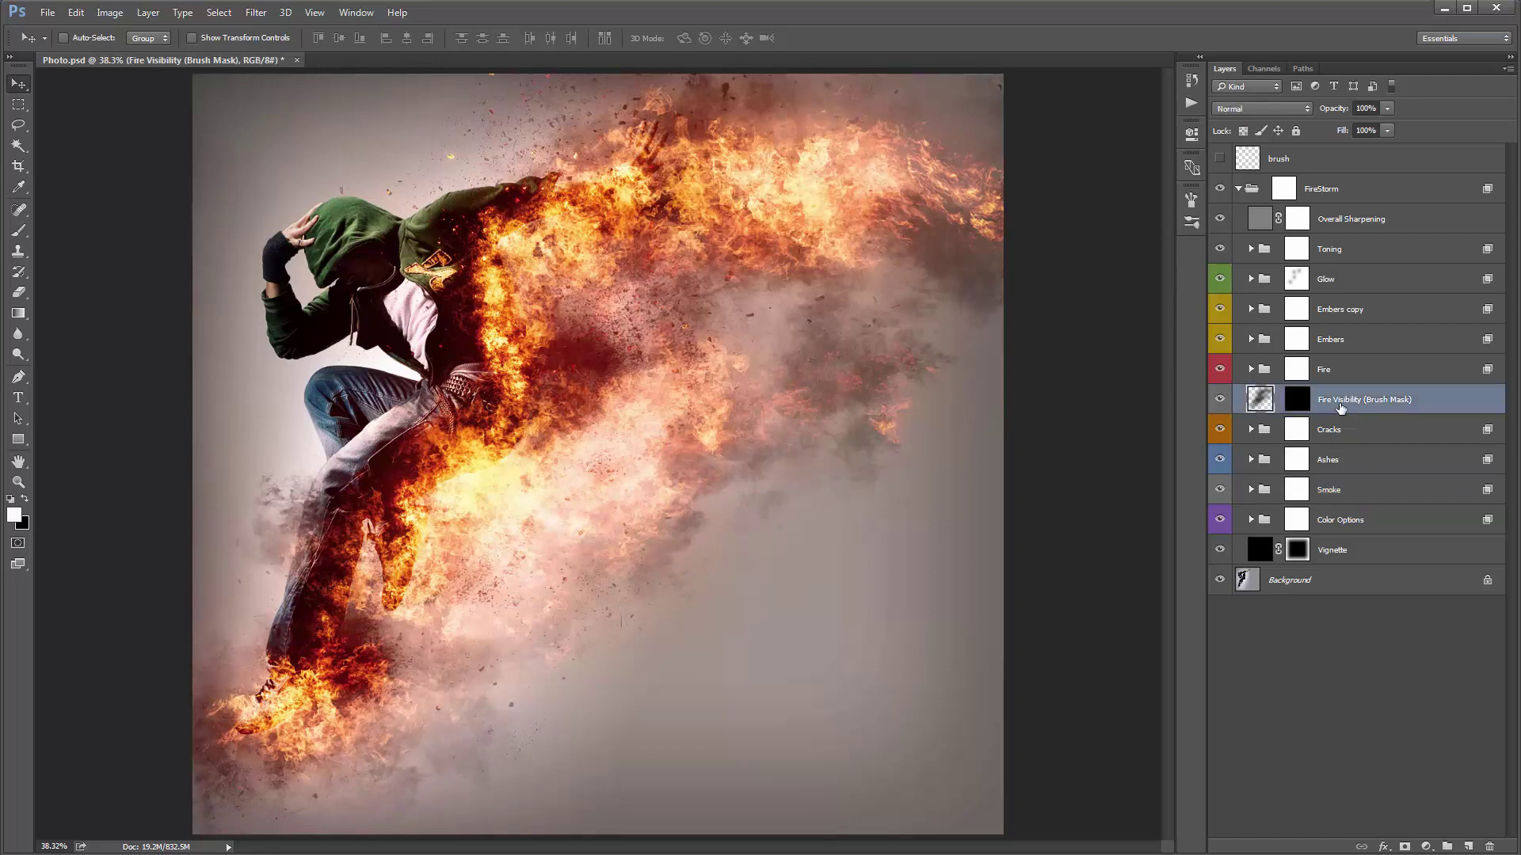
click(1300, 406)
shift+click(1295, 402)
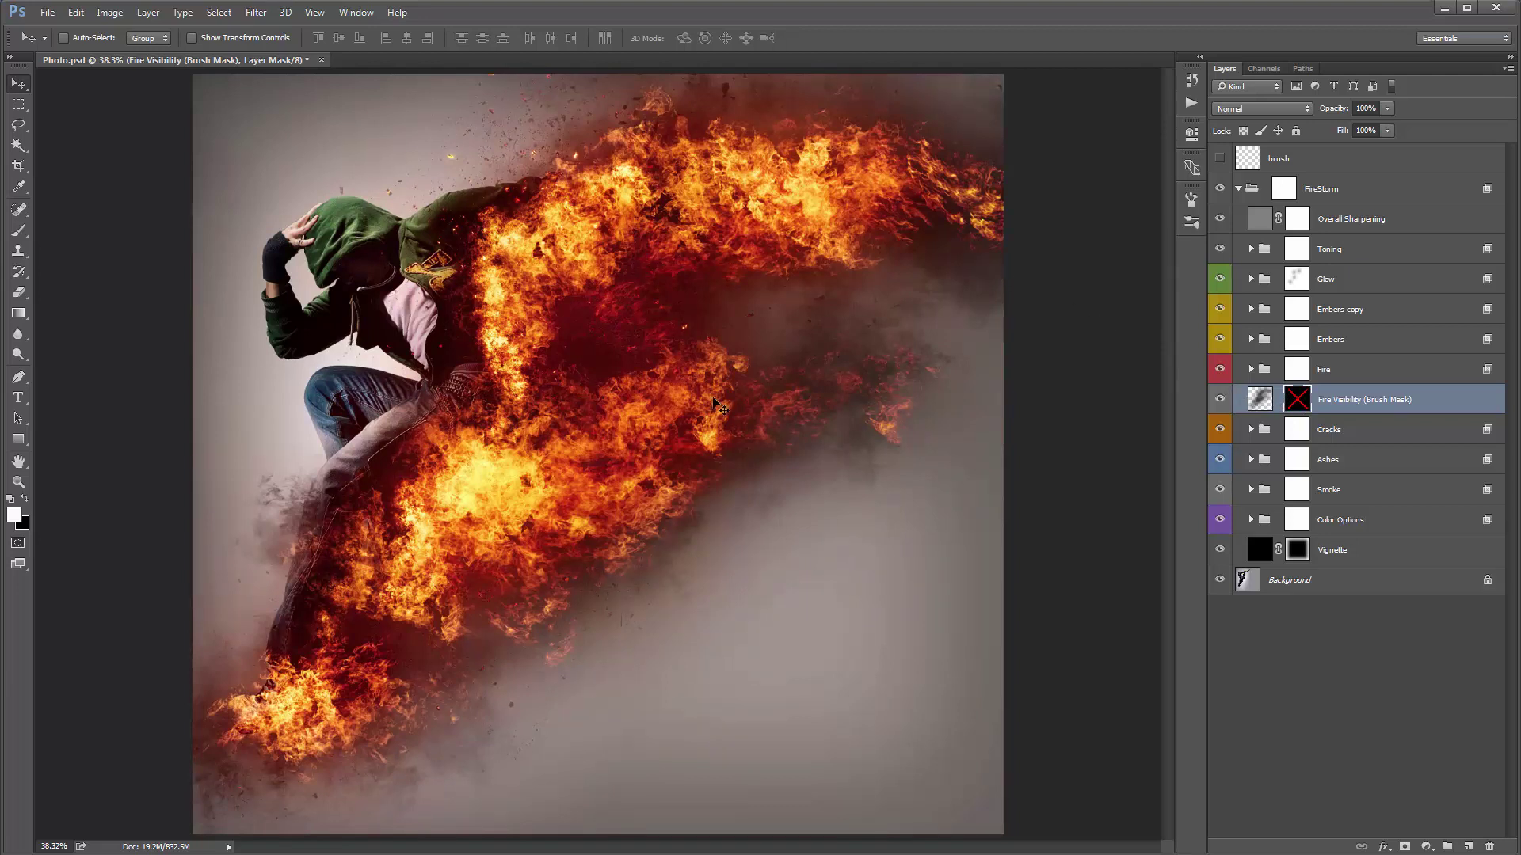
shift+click(1301, 409)
shift+click(1302, 409)
shift+click(1302, 409)
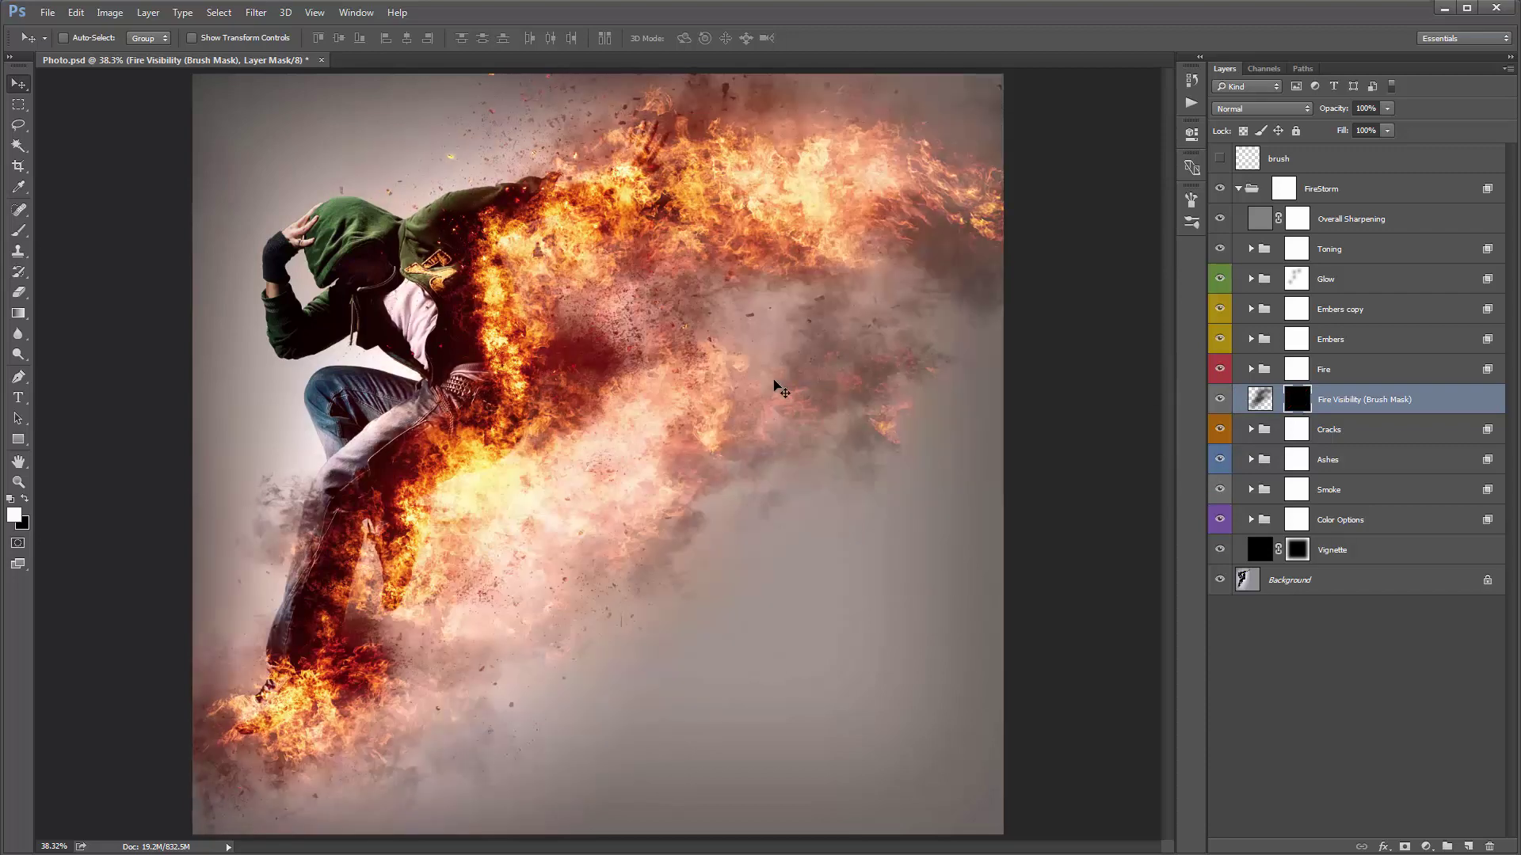
Paint white on the Fire Visibility mask over the upper and central flames with a 700 px brush, comparing with the mask disabled.
key(b)
key(bracketright)
key(bracketright)
key(bracketright)
key(bracketright)
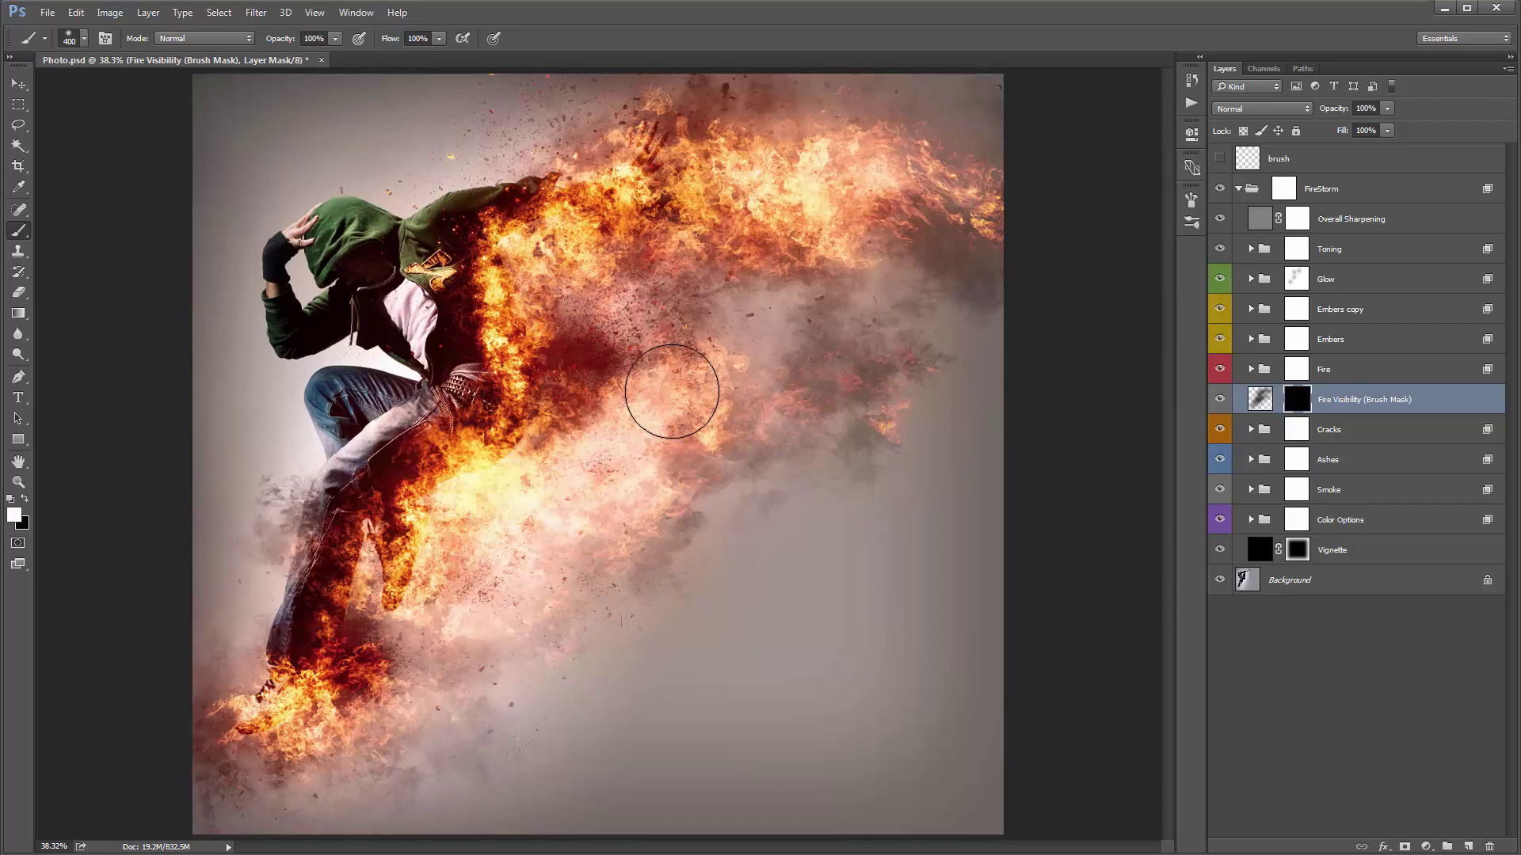
shift+click(1309, 400)
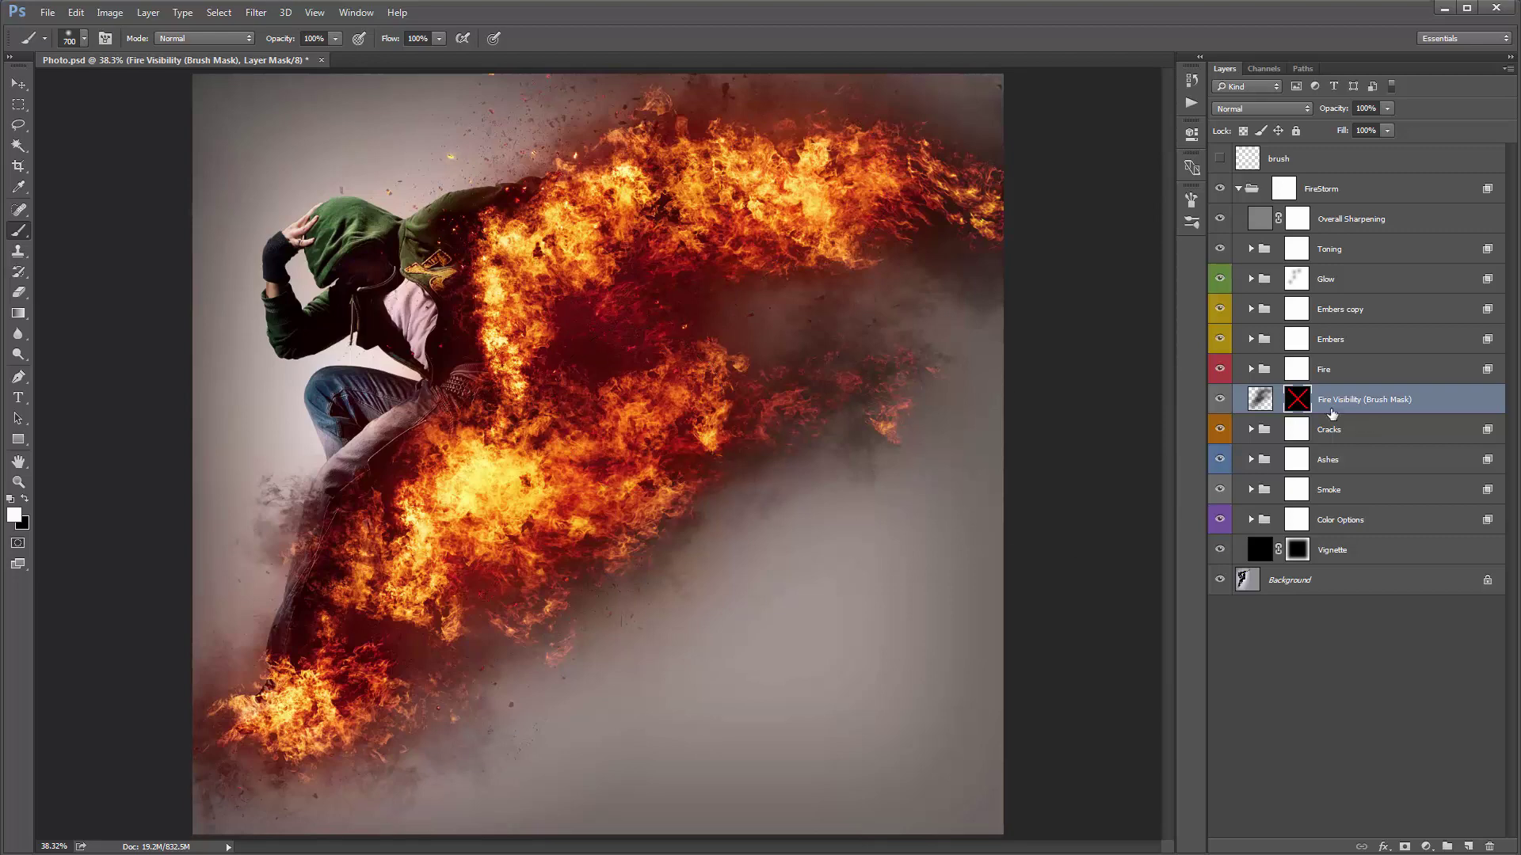
shift+click(1299, 399)
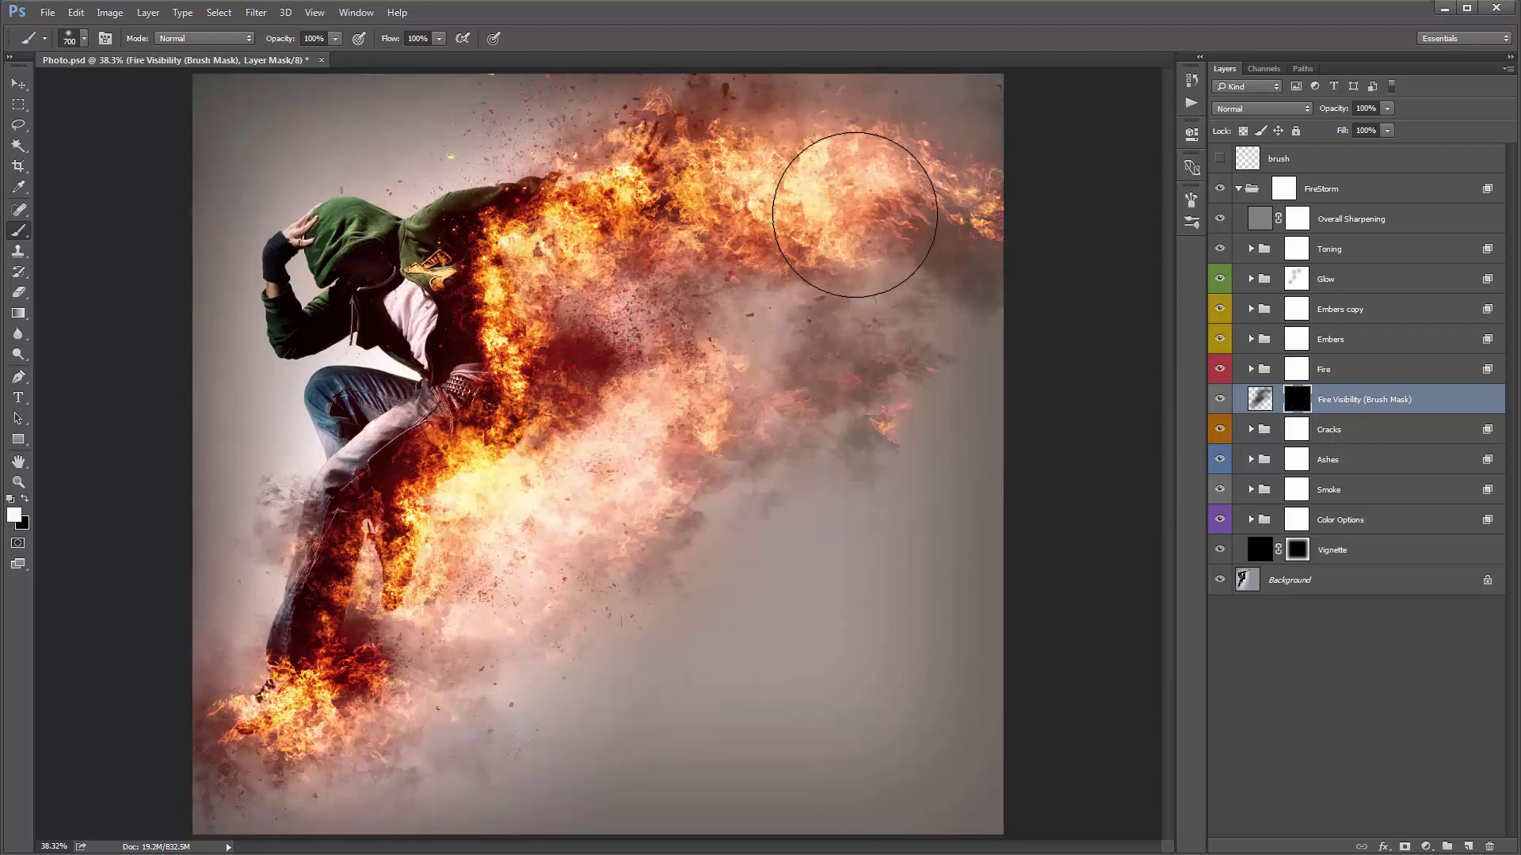
mouse_move(731, 159)
mouse_down()
mouse_move(773, 199)
mouse_move(873, 170)
mouse_move(1005, 200)
mouse_move(1039, 224)
mouse_up()
mouse_move(483, 511)
mouse_down()
mouse_move(560, 465)
mouse_move(832, 379)
mouse_move(772, 431)
mouse_move(675, 436)
mouse_up()
click(673, 436)
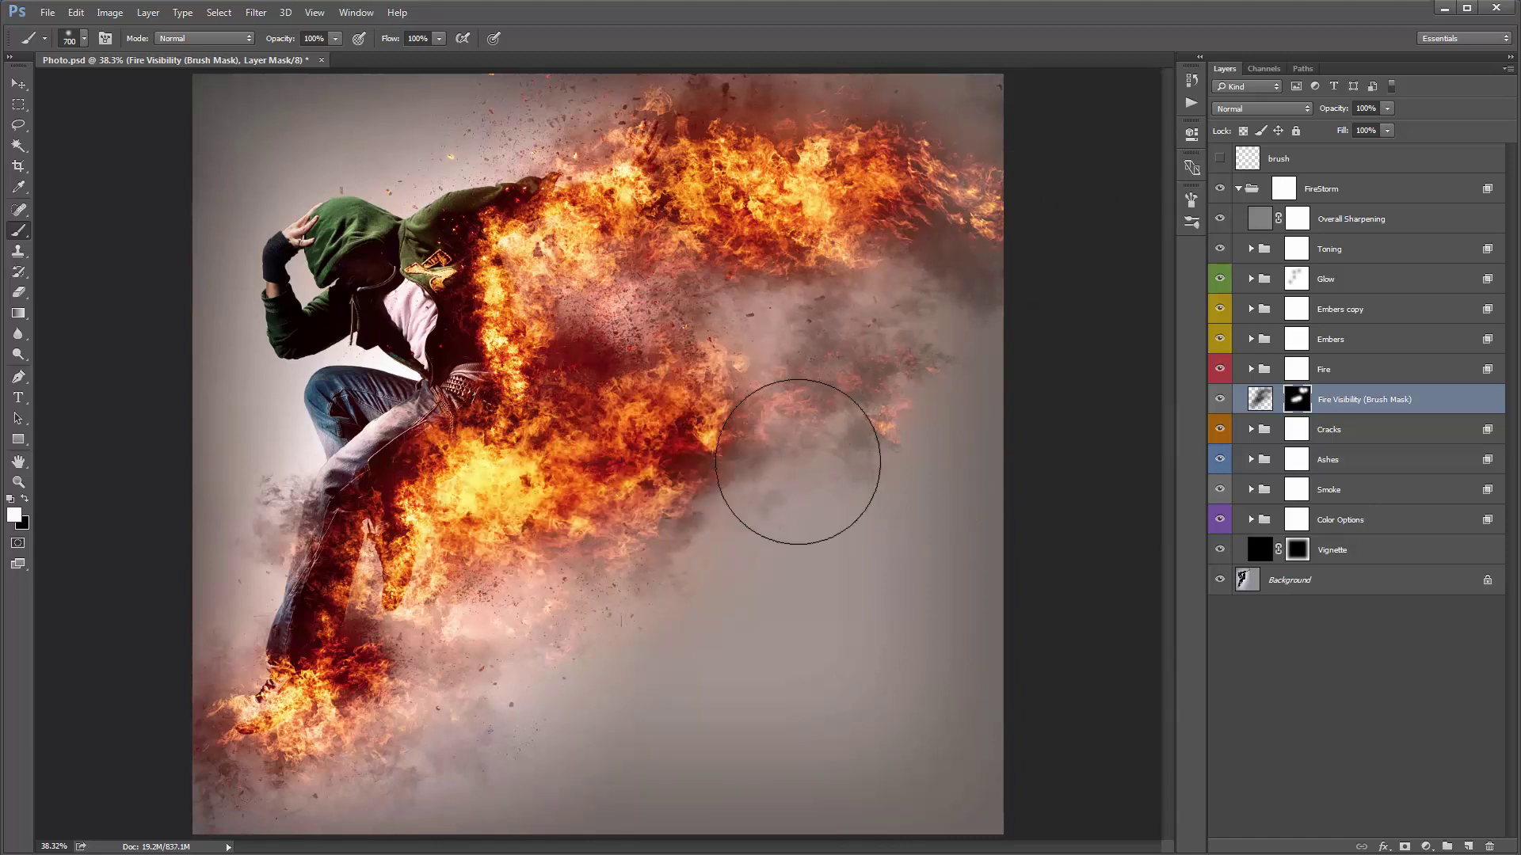
click(376, 686)
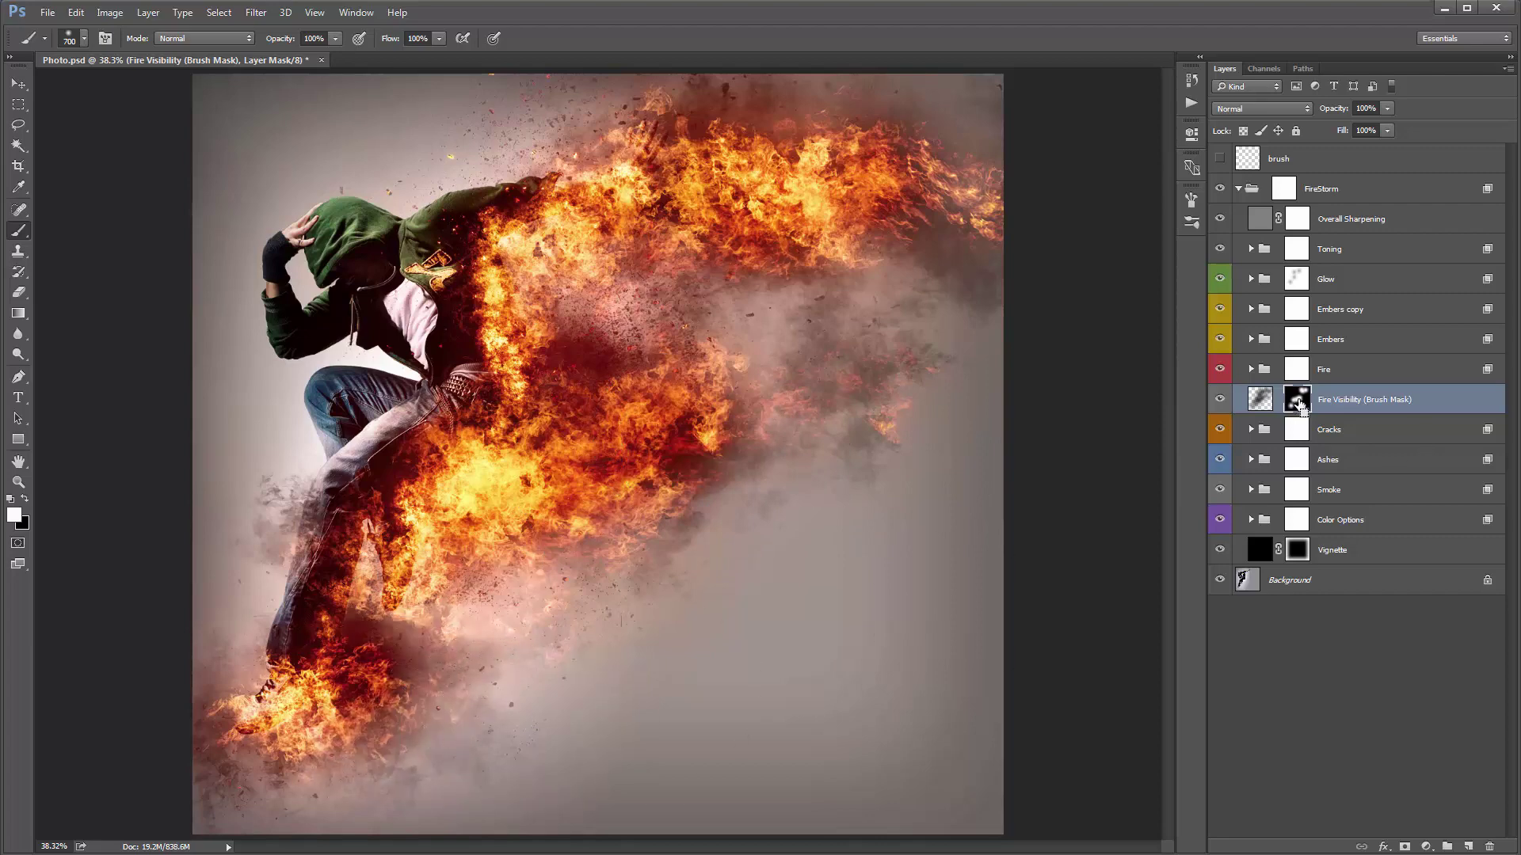
shift+click(1298, 403)
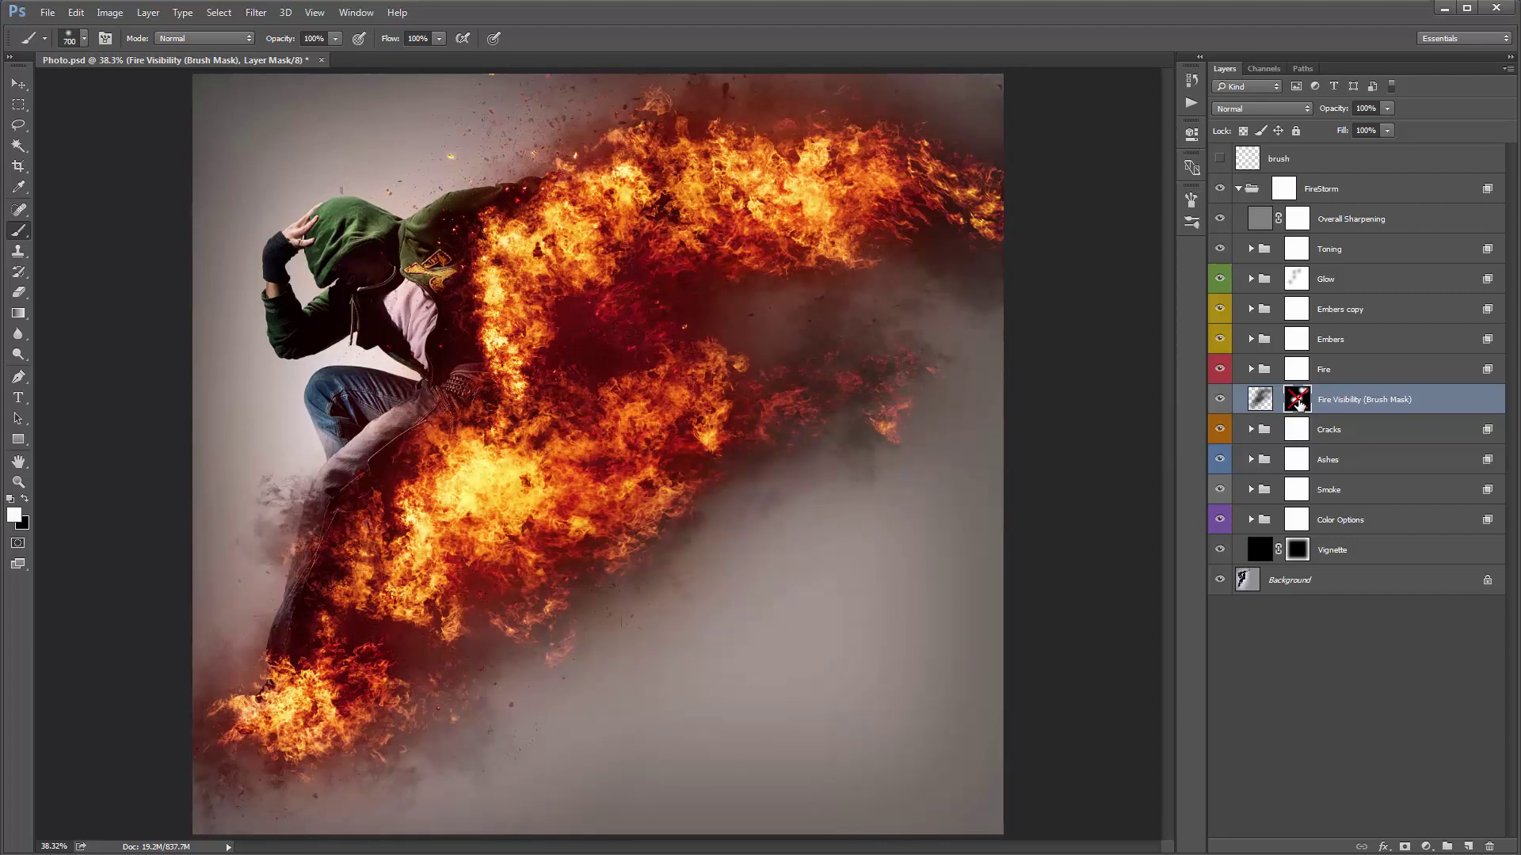
shift+click(1299, 404)
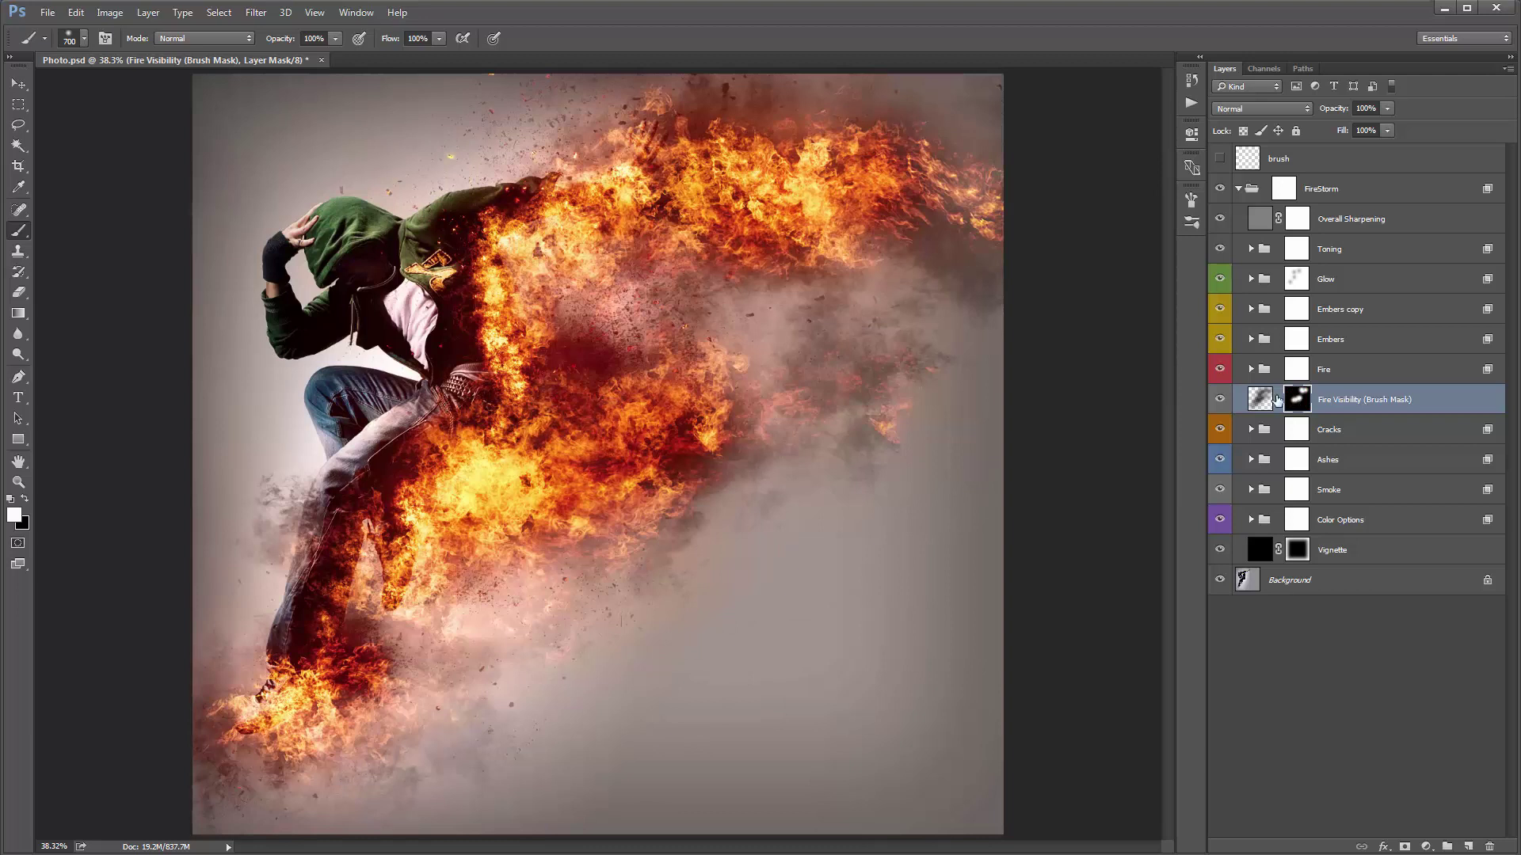
Paint softer white between the flame trails on the Fire Visibility mask with a 400 px brush at 55% opacity.
key(bracketleft)
key(bracketleft)
key(bracketleft)
key(5)
key(5)
mouse_move(604, 299)
mouse_down()
mouse_move(729, 275)
mouse_move(713, 264)
mouse_move(820, 259)
mouse_move(802, 249)
mouse_move(814, 218)
mouse_up()
key(v)
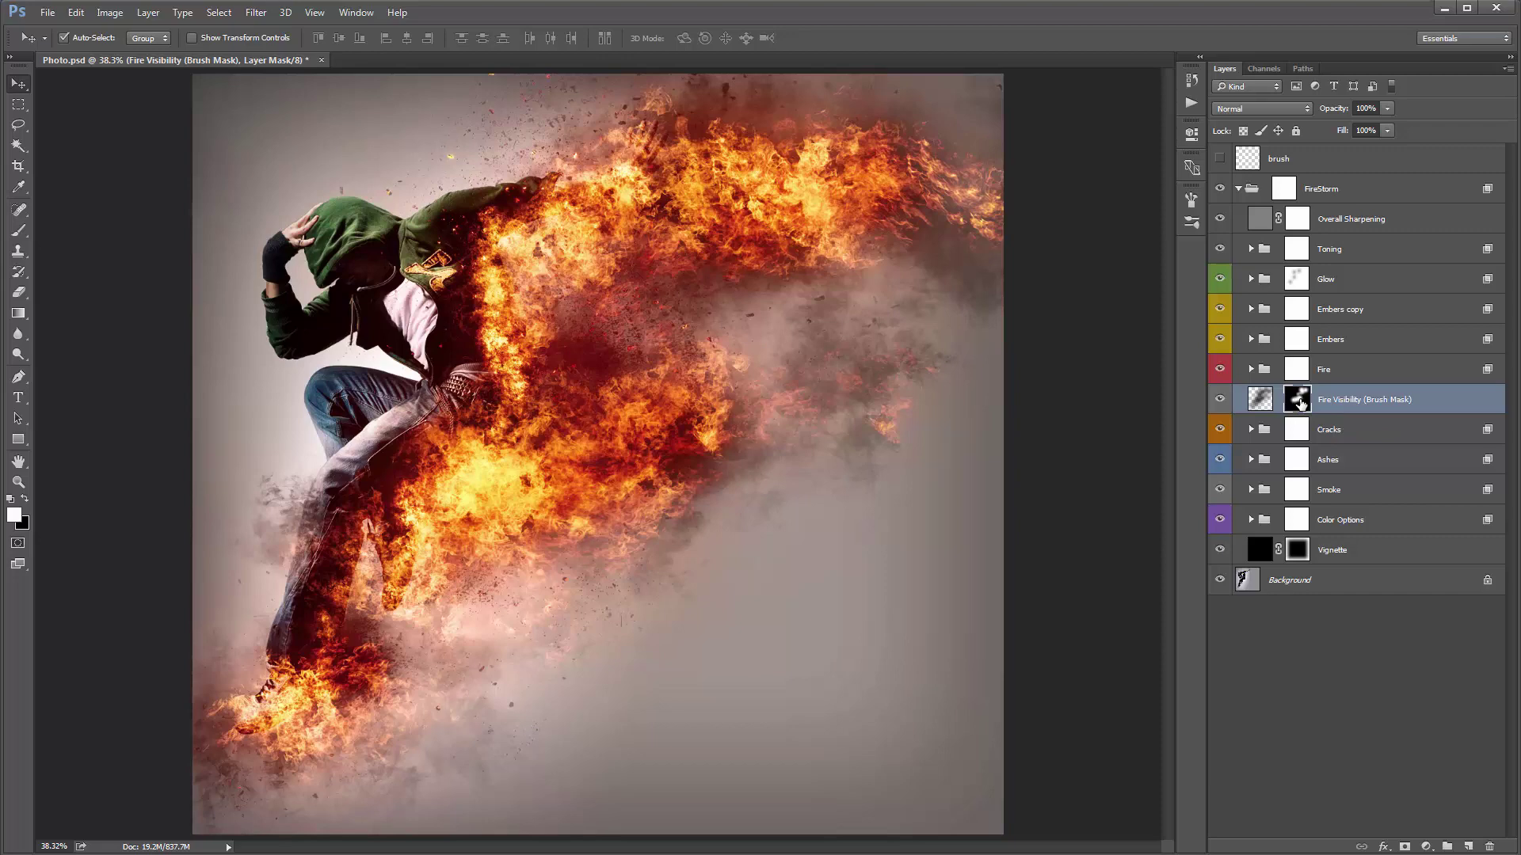
Lower the white output level of the Fire Visibility mask to about 227 with Levels.
key(ctrl+l)
drag(1027, 347, 1081, 318)
alt+click(1212, 210)
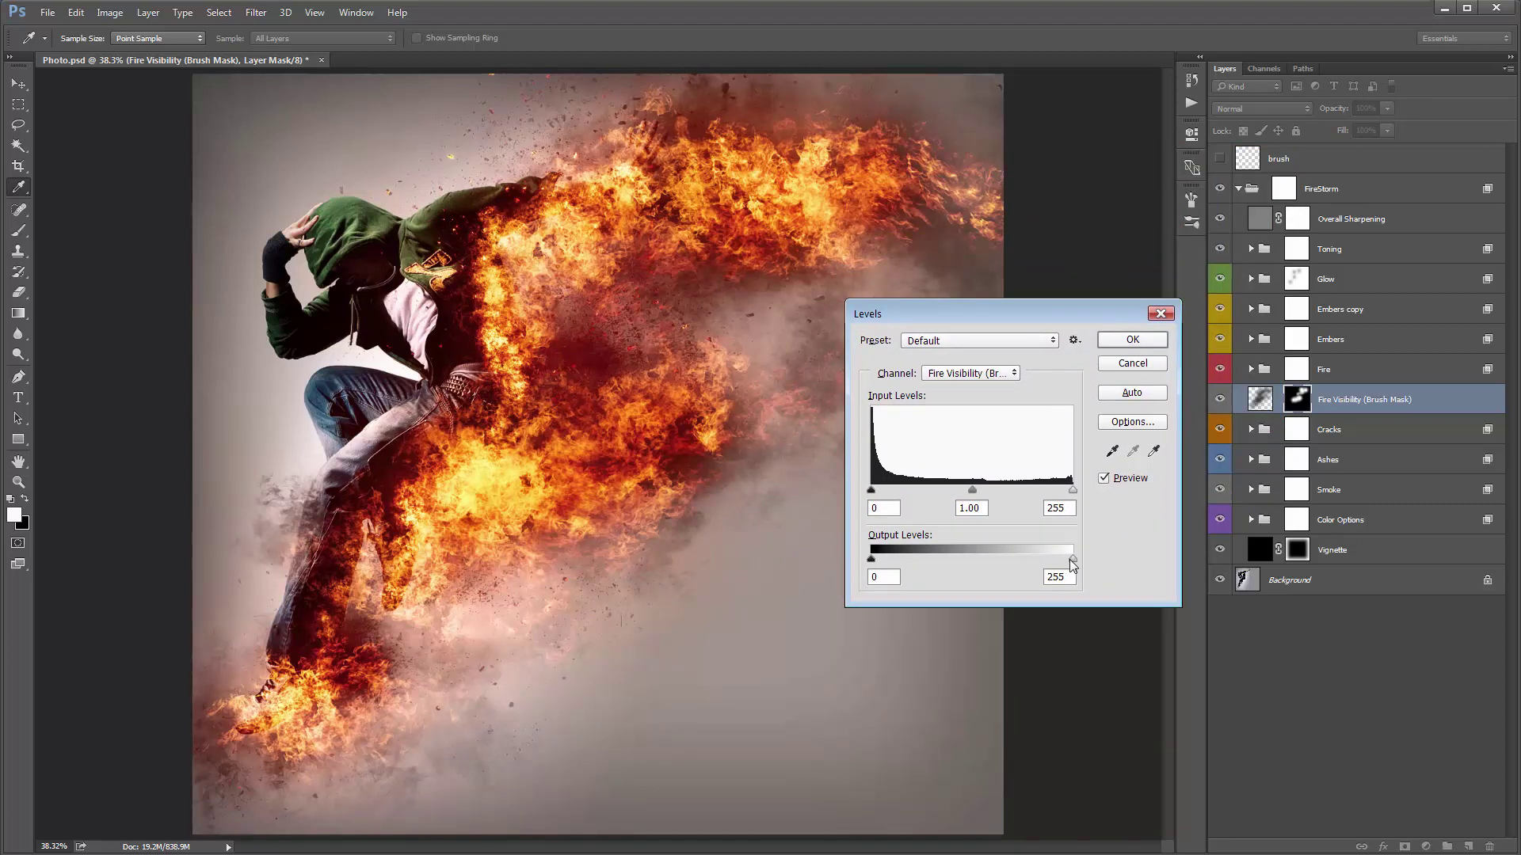
drag(1073, 564, 1041, 561)
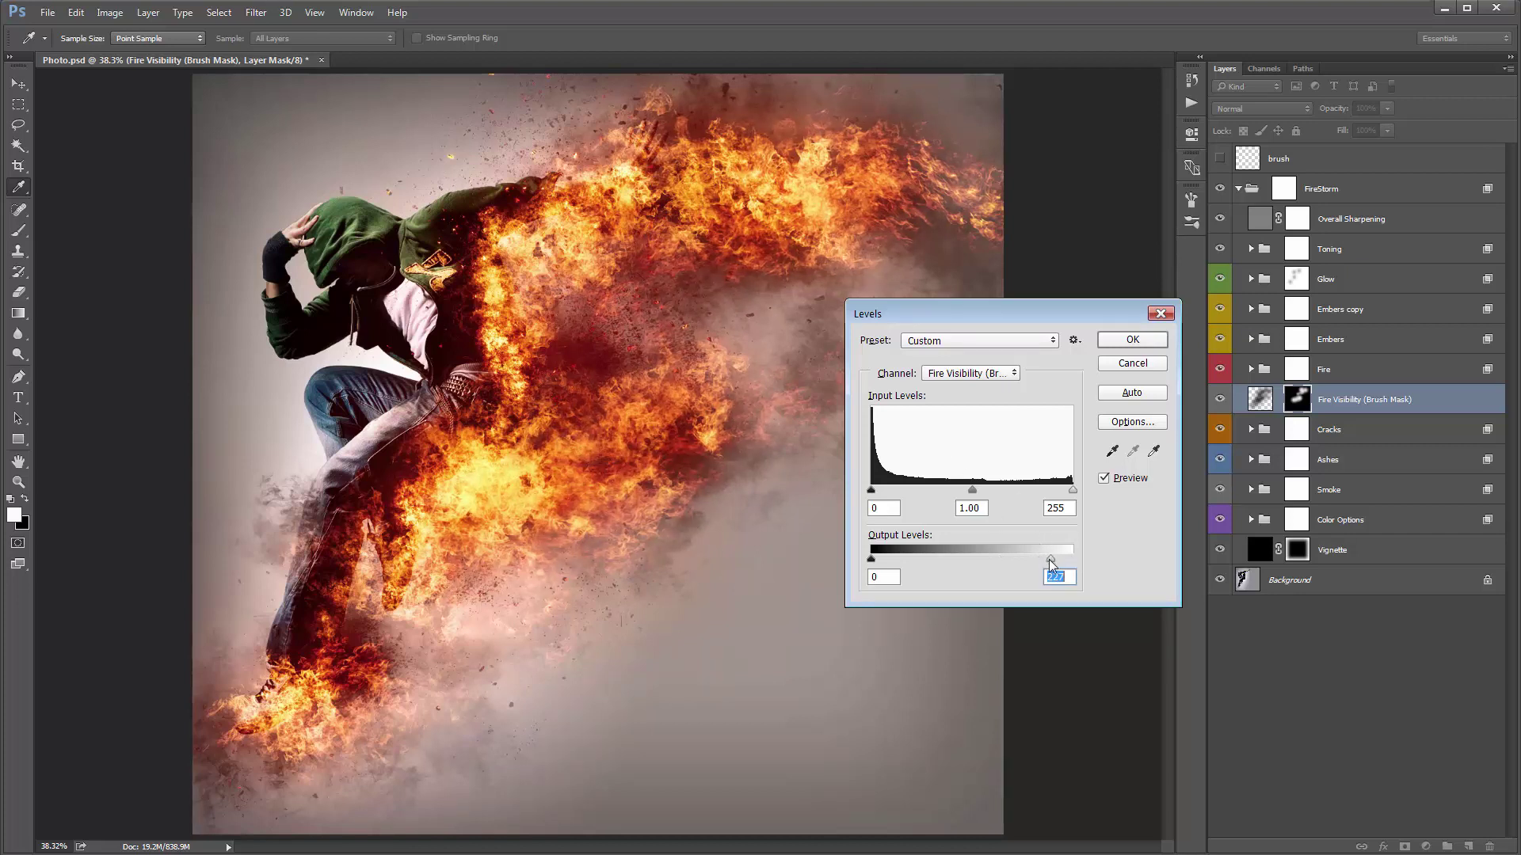
click(1133, 340)
Compare the image with the Fire Visibility layer hidden and shown, and reduce that layer's opacity to 74%.
click(1220, 401)
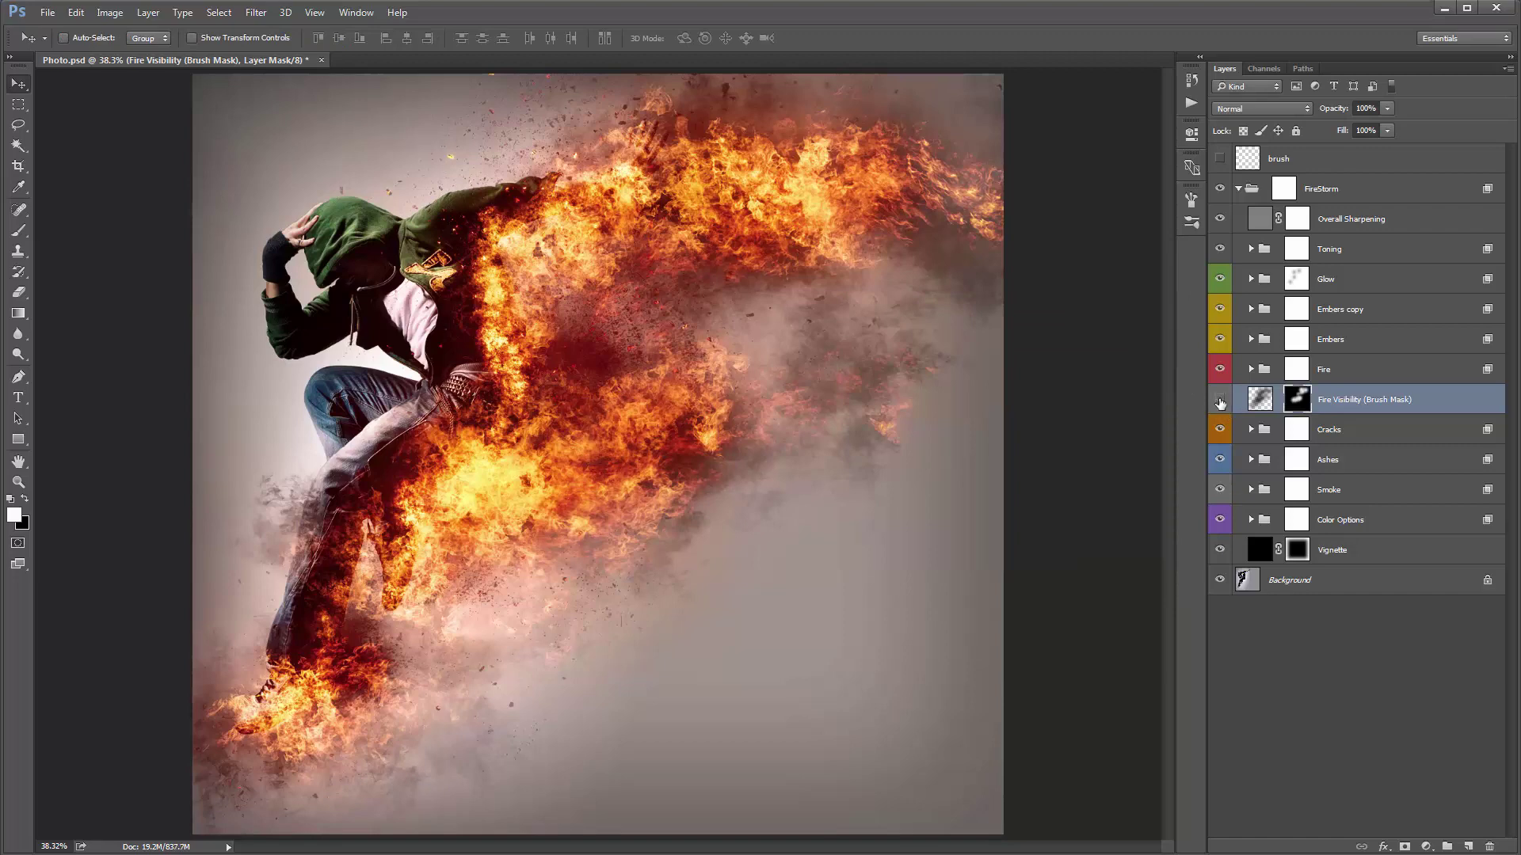
click(1220, 401)
click(1220, 401)
click(1220, 401)
drag(1341, 115, 1319, 115)
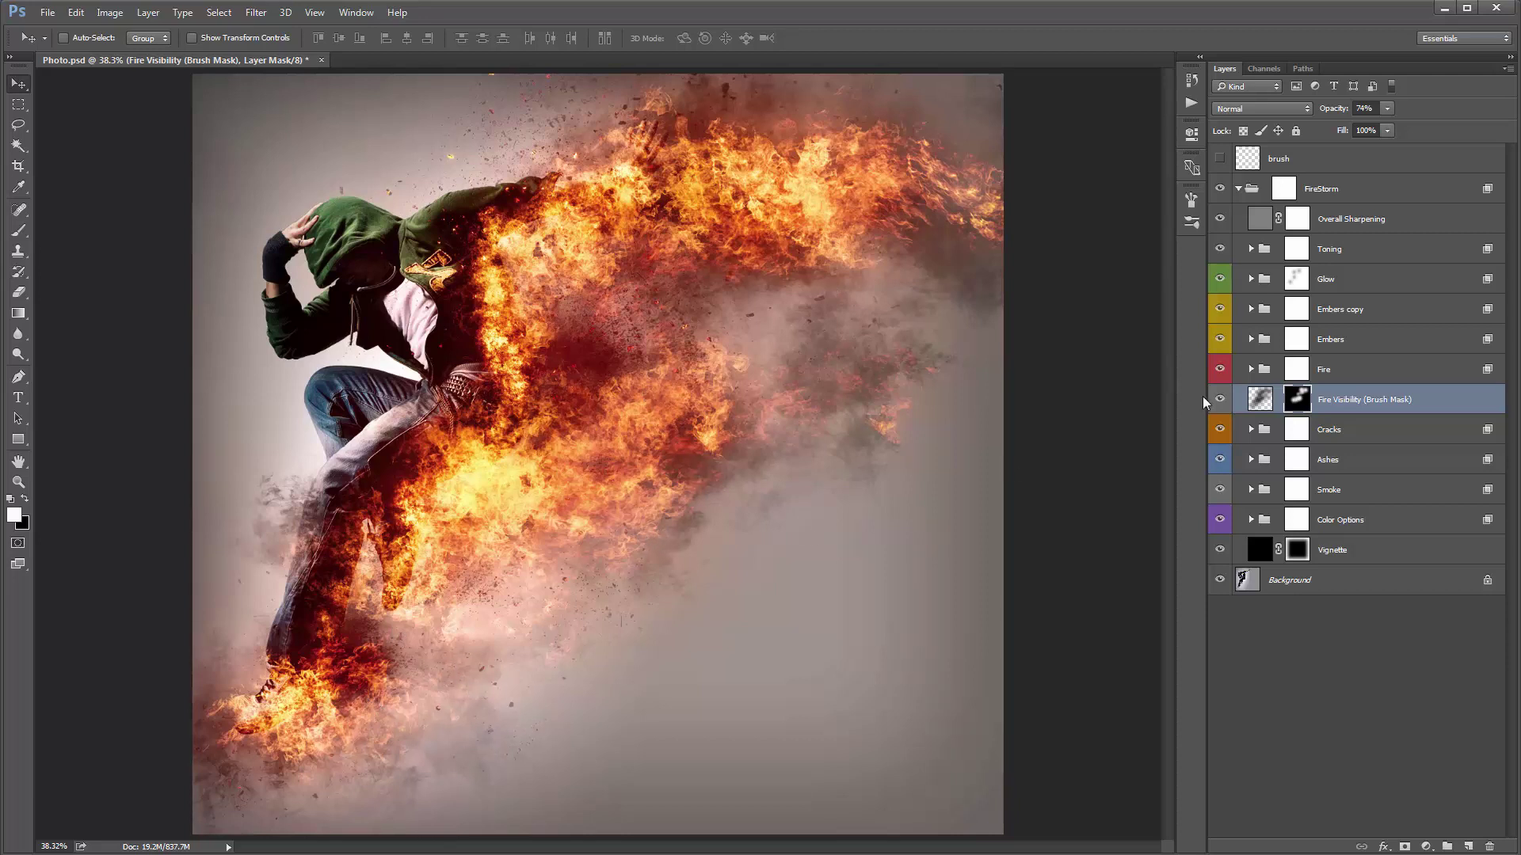
Duplicate the Fire group and move the copy downward so its flames fill the areas below the original fire.
click(1346, 374)
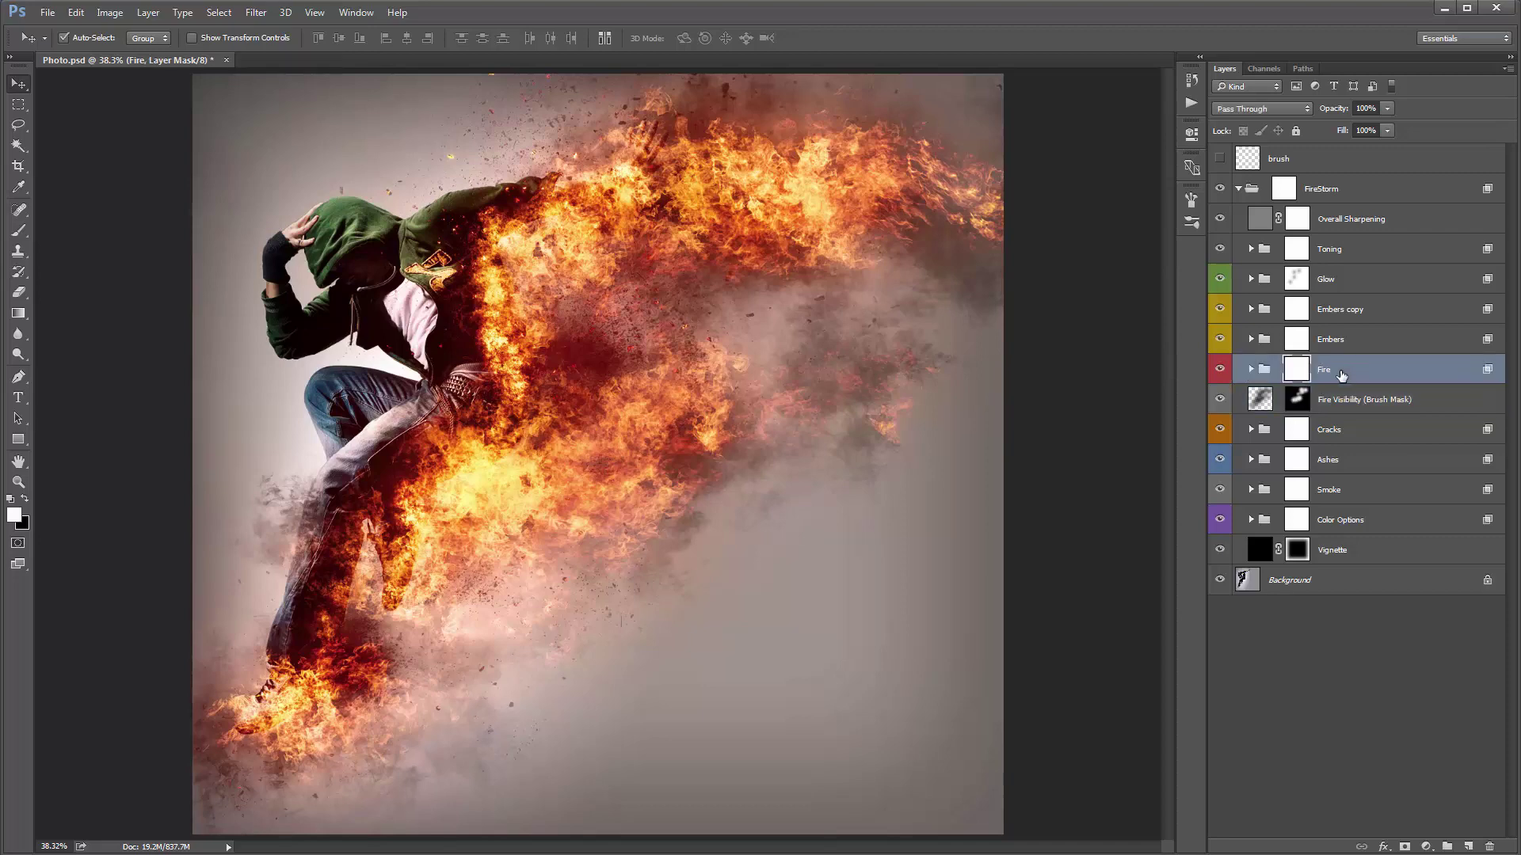
key(ctrl+j)
click(1265, 370)
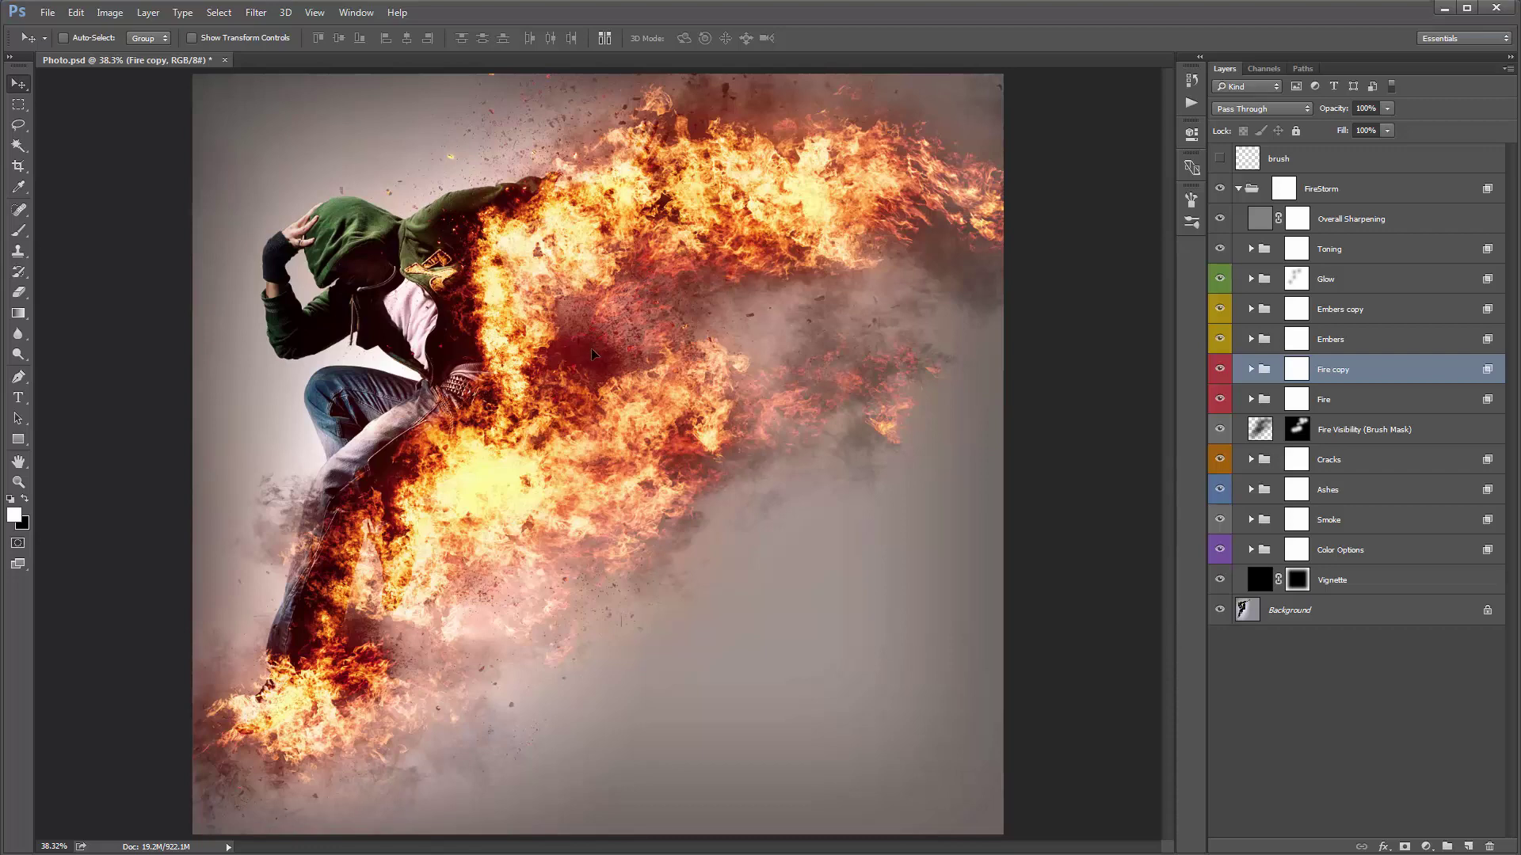
drag(594, 354, 598, 430)
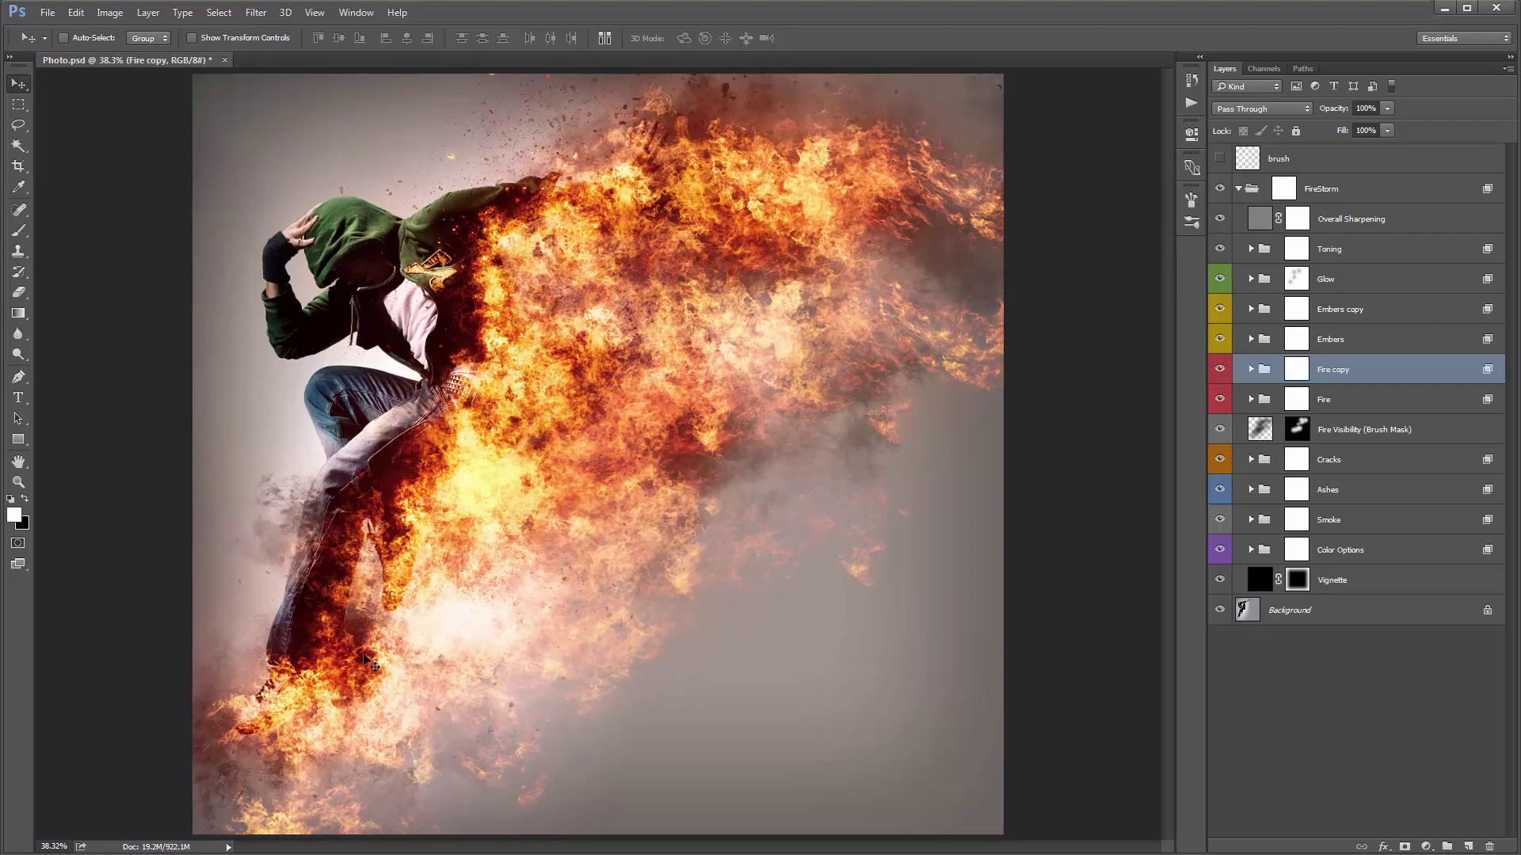
drag(363, 733, 293, 667)
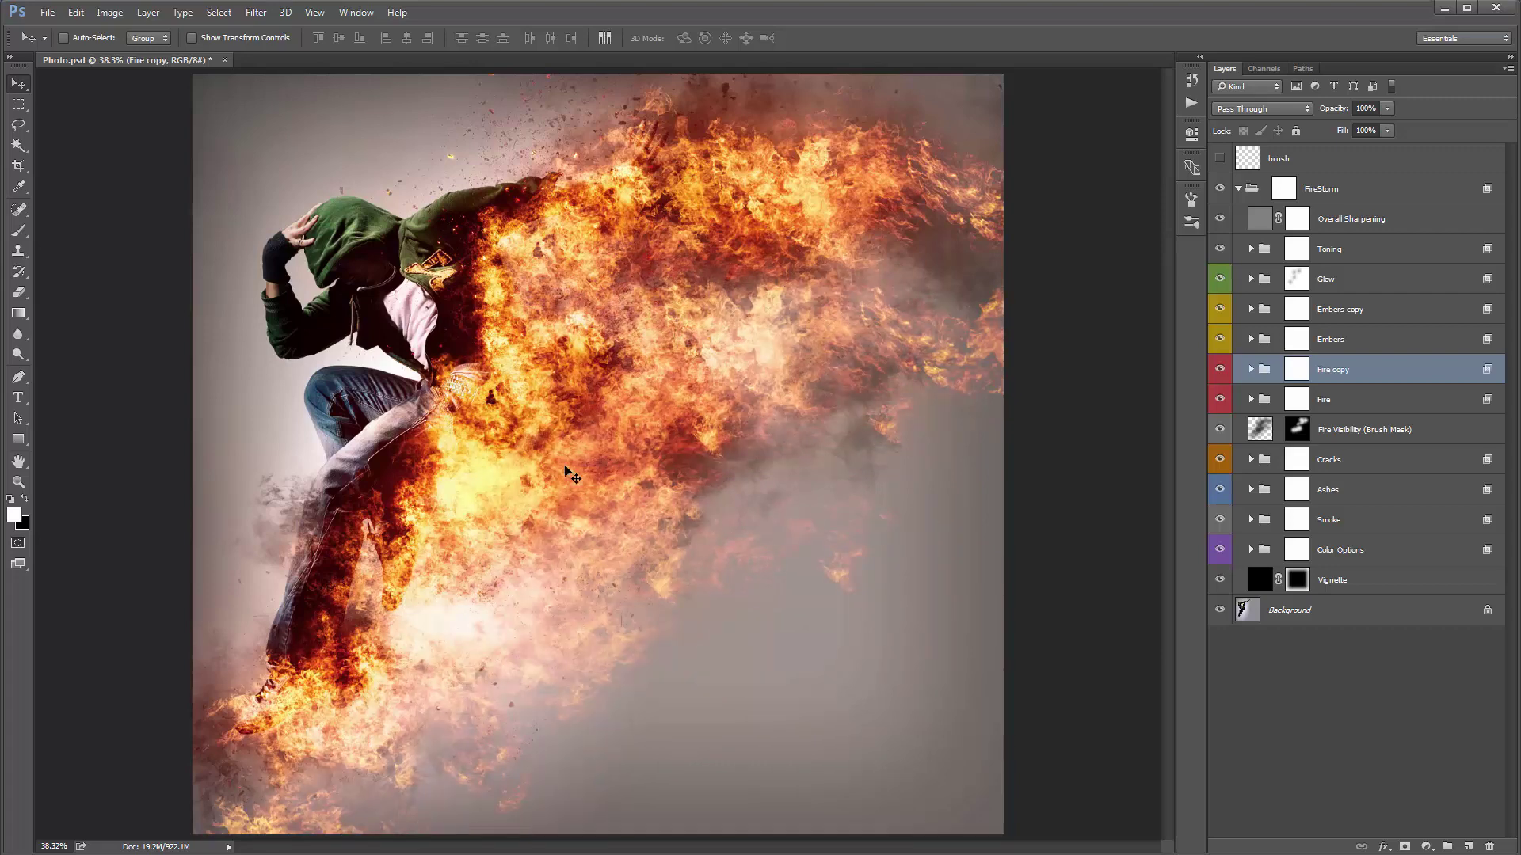
Invert the Fire copy mask to black and paint white beside the dancer's lower foot with a 400 px brush at 55% opacity.
click(1299, 375)
key(ctrl+i)
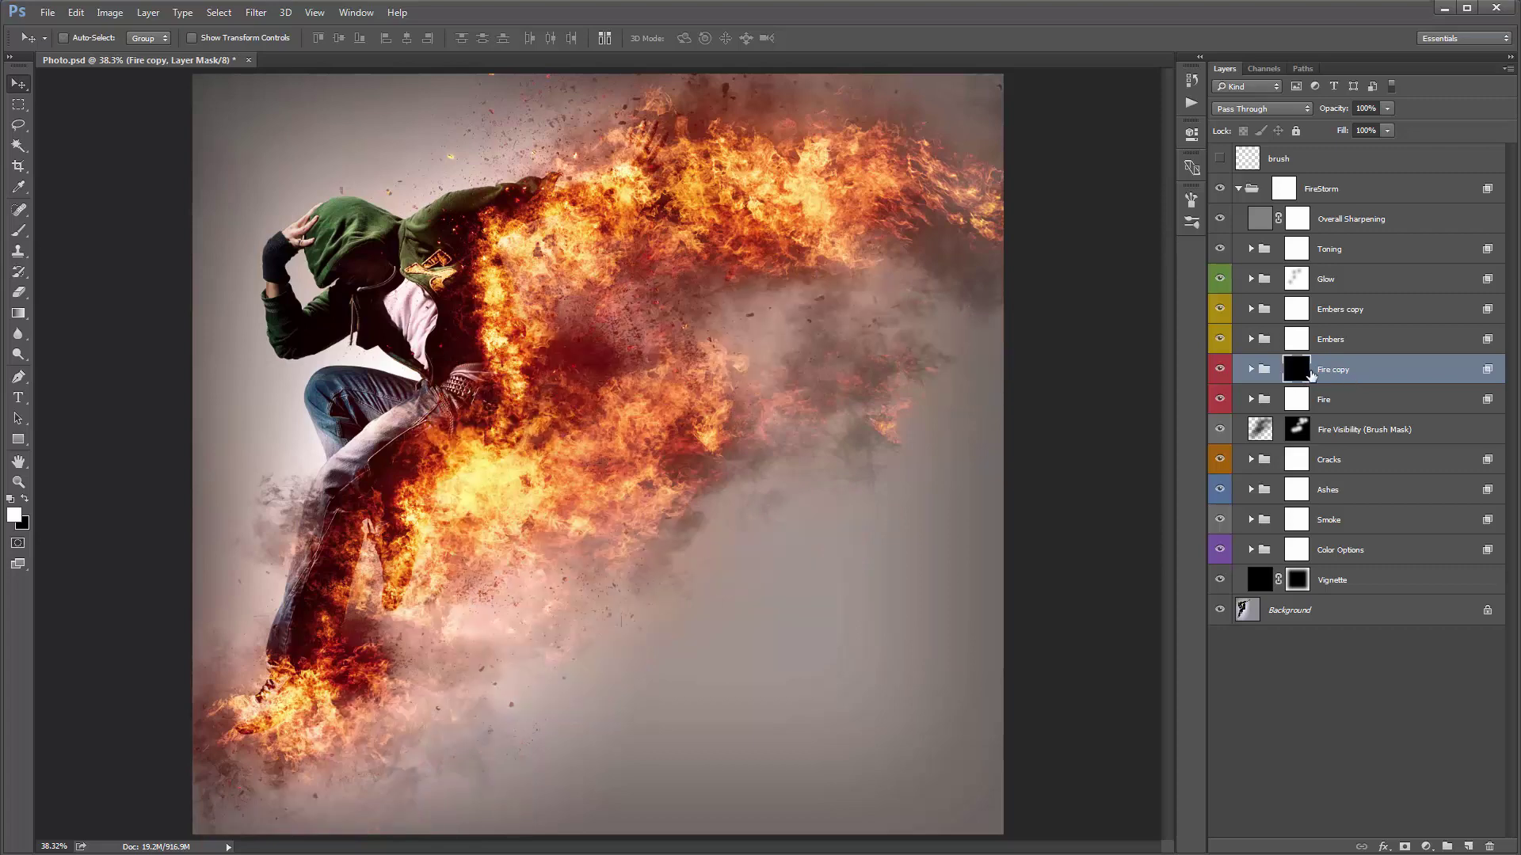
key(b)
mouse_move(415, 706)
mouse_down()
mouse_move(356, 714)
mouse_move(417, 759)
mouse_move(374, 745)
mouse_move(406, 688)
mouse_move(386, 808)
mouse_move(478, 790)
mouse_up()
mouse_move(587, 331)
mouse_down()
mouse_move(692, 331)
mouse_move(646, 328)
mouse_up()
key(ctrl+z)
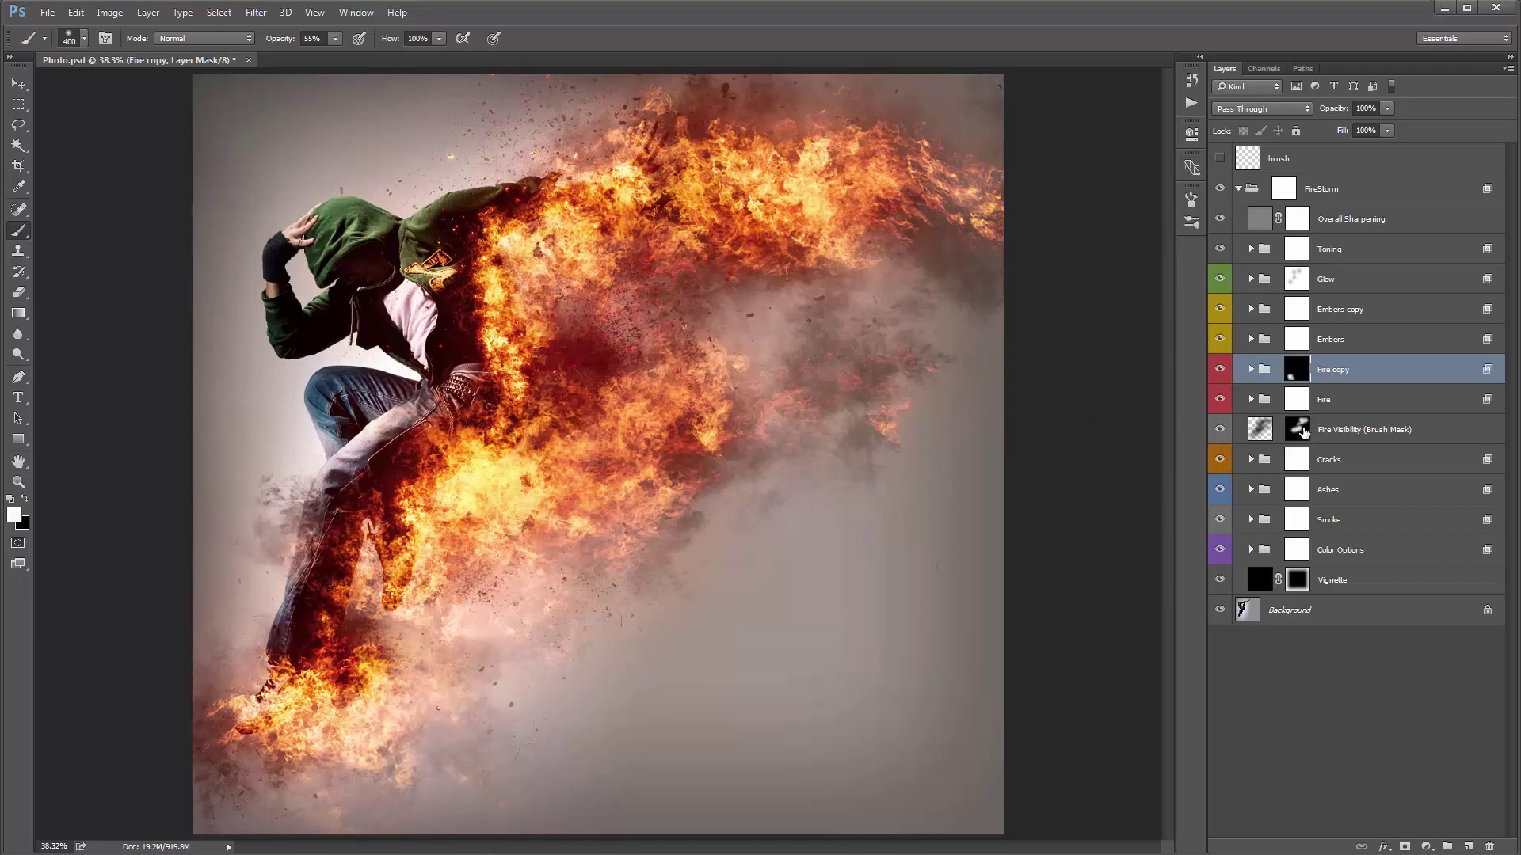
Paint white on the Fire Visibility mask over the flames beside the dancer's lower foot.
click(1332, 433)
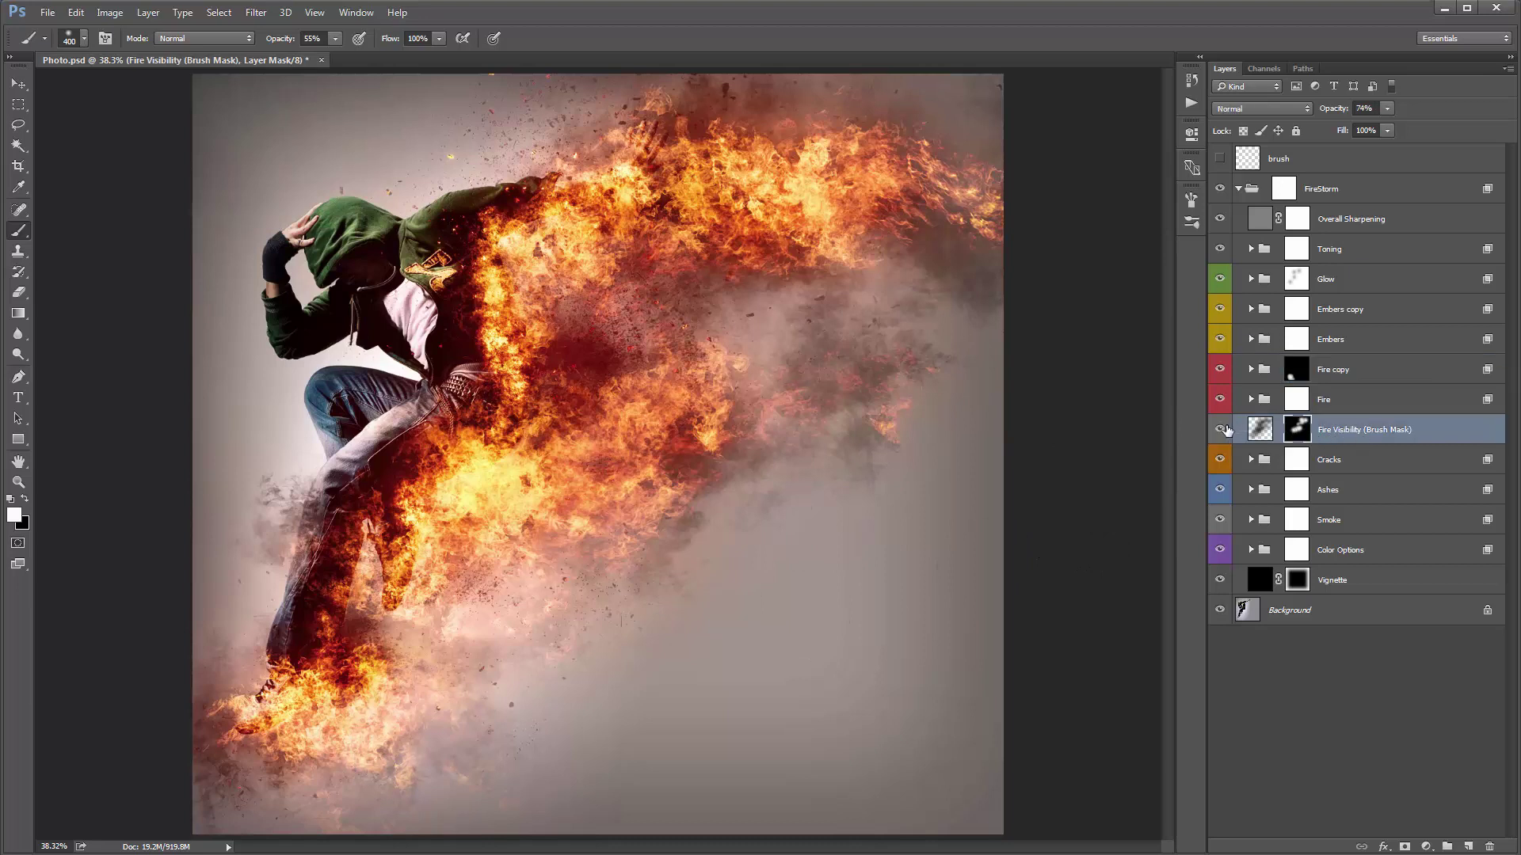
mouse_move(434, 760)
mouse_down()
mouse_move(341, 752)
mouse_move(356, 718)
mouse_move(336, 726)
mouse_move(359, 736)
mouse_move(360, 712)
mouse_move(324, 715)
mouse_move(365, 724)
mouse_move(320, 719)
mouse_move(403, 716)
mouse_up()
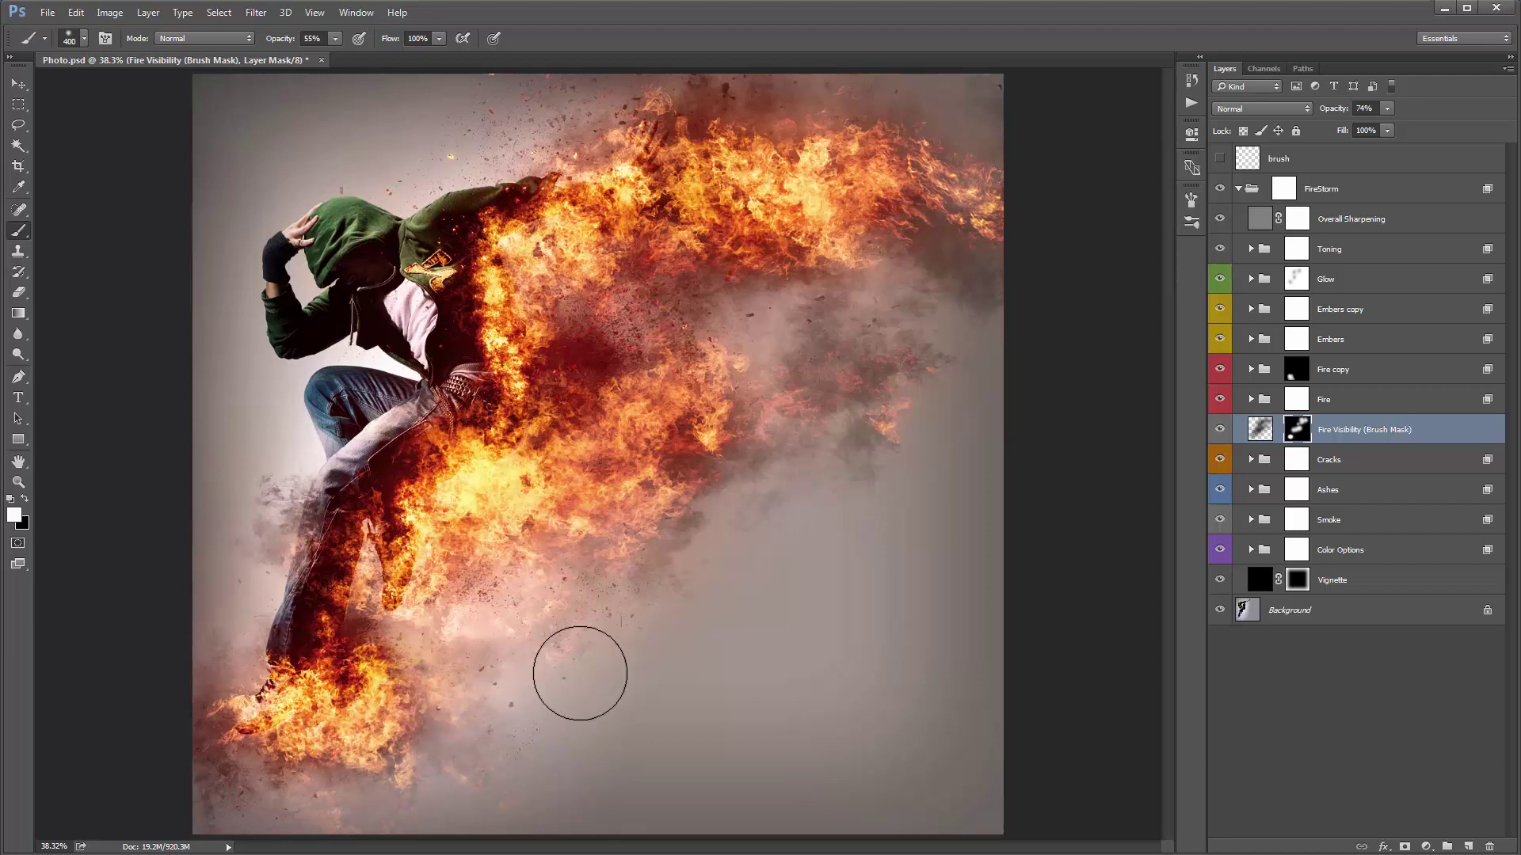
key(v)
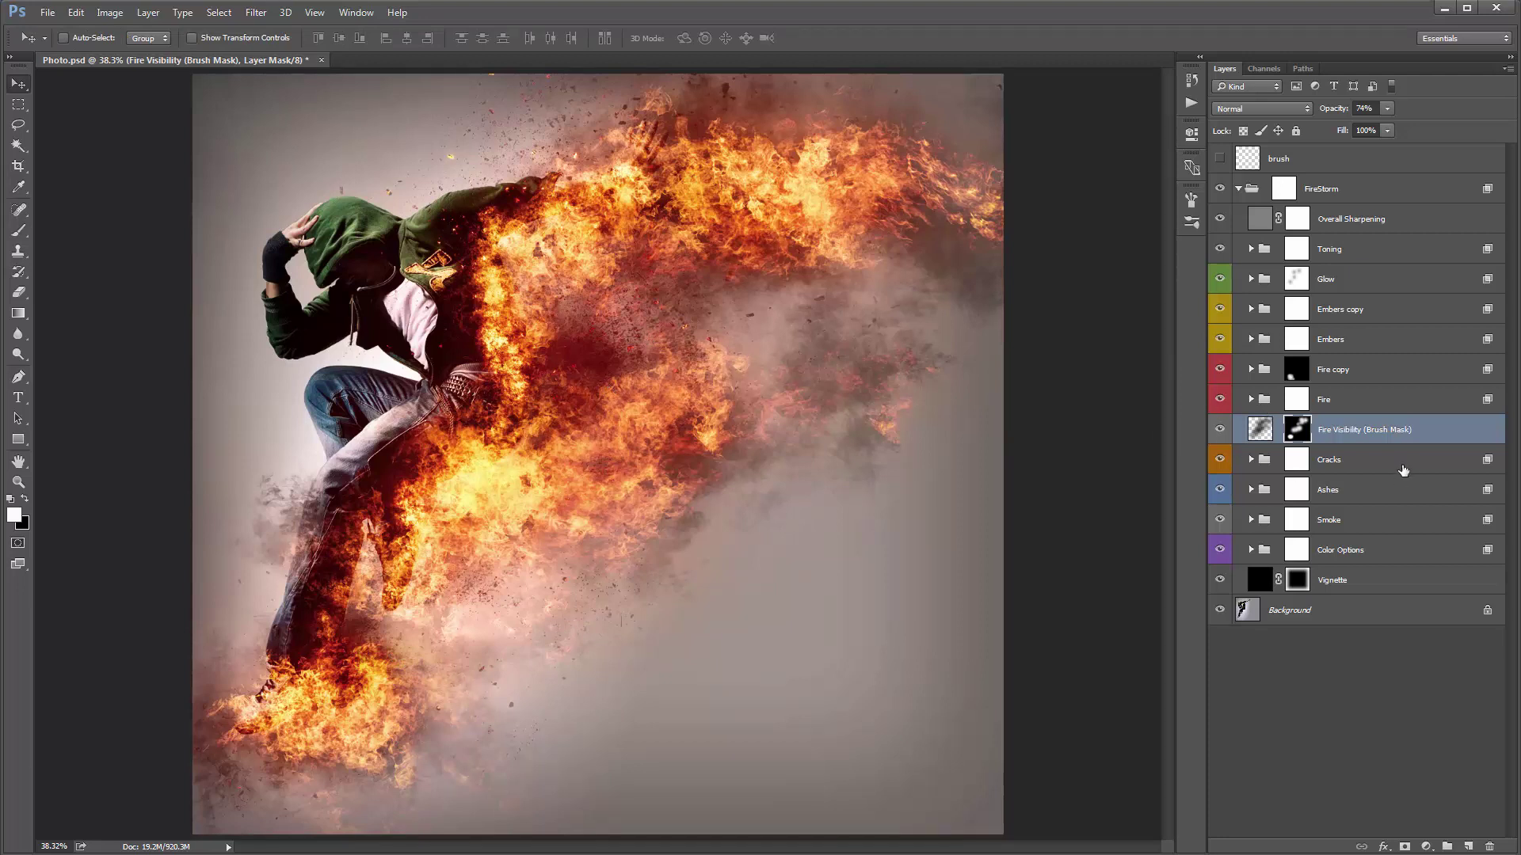
Toggle the Cracks group's visibility to check its effect, and move the group above Fire copy in the layer stack.
click(1402, 466)
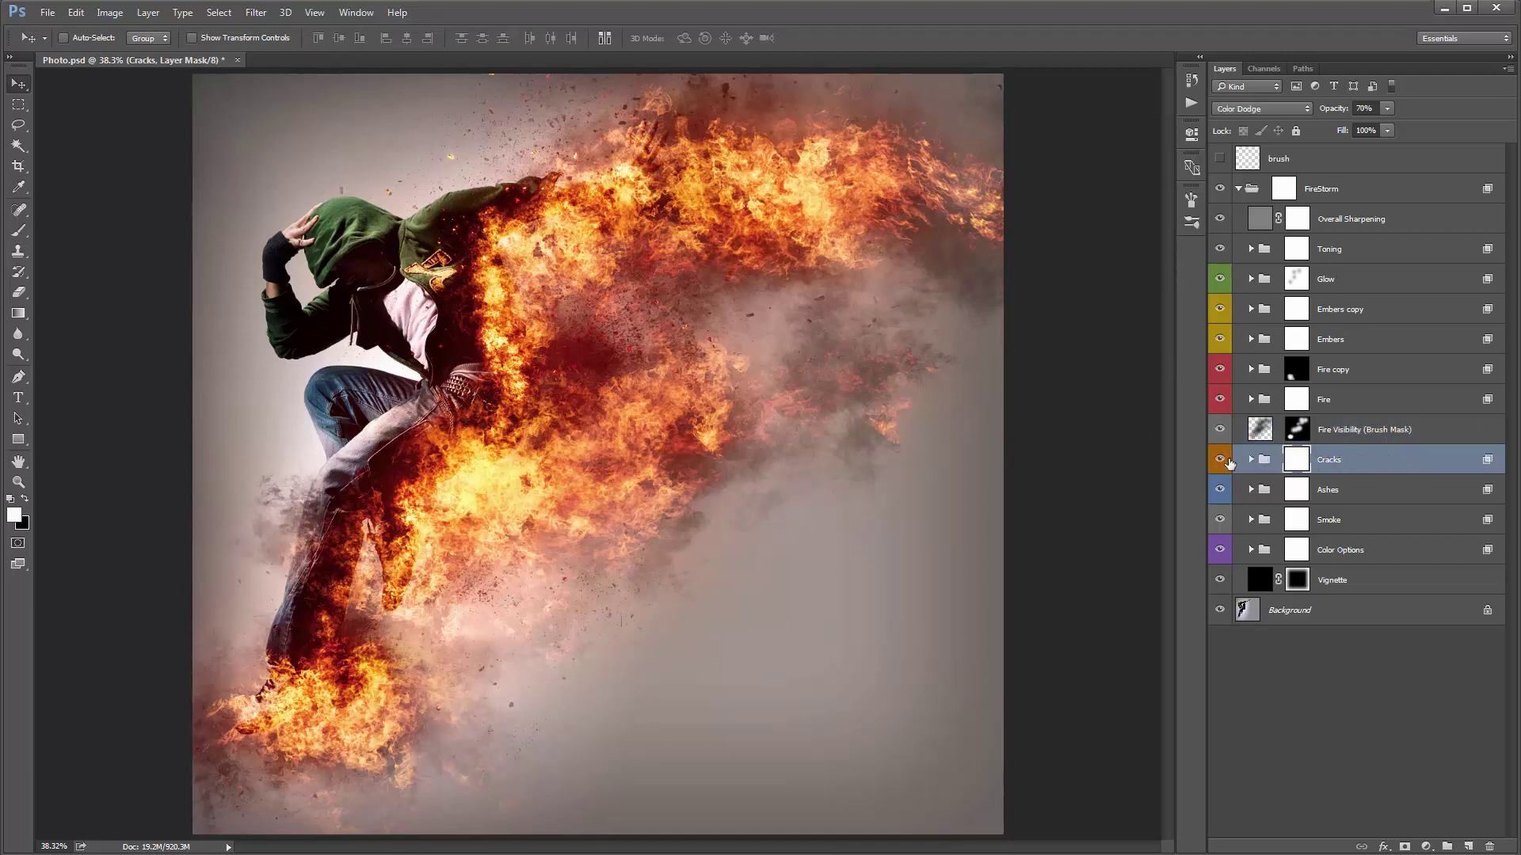
click(1227, 461)
click(1227, 461)
drag(1331, 443, 1346, 355)
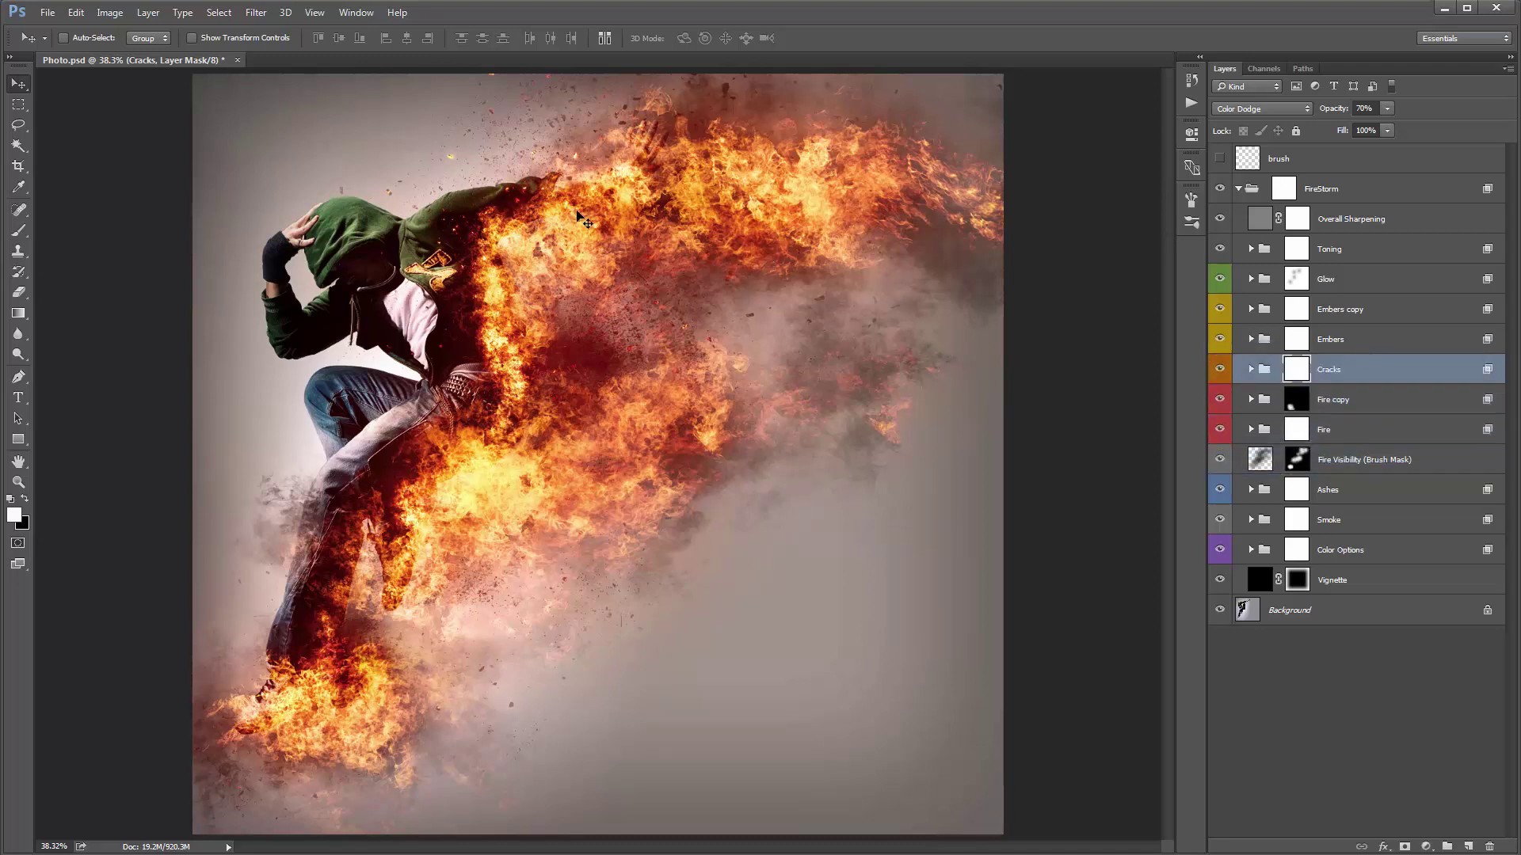
Examine the dancer's torso and arm at 100% with the Cracks group and brush layer toggled, and fit the image to the screen.
key(ctrl+plus)
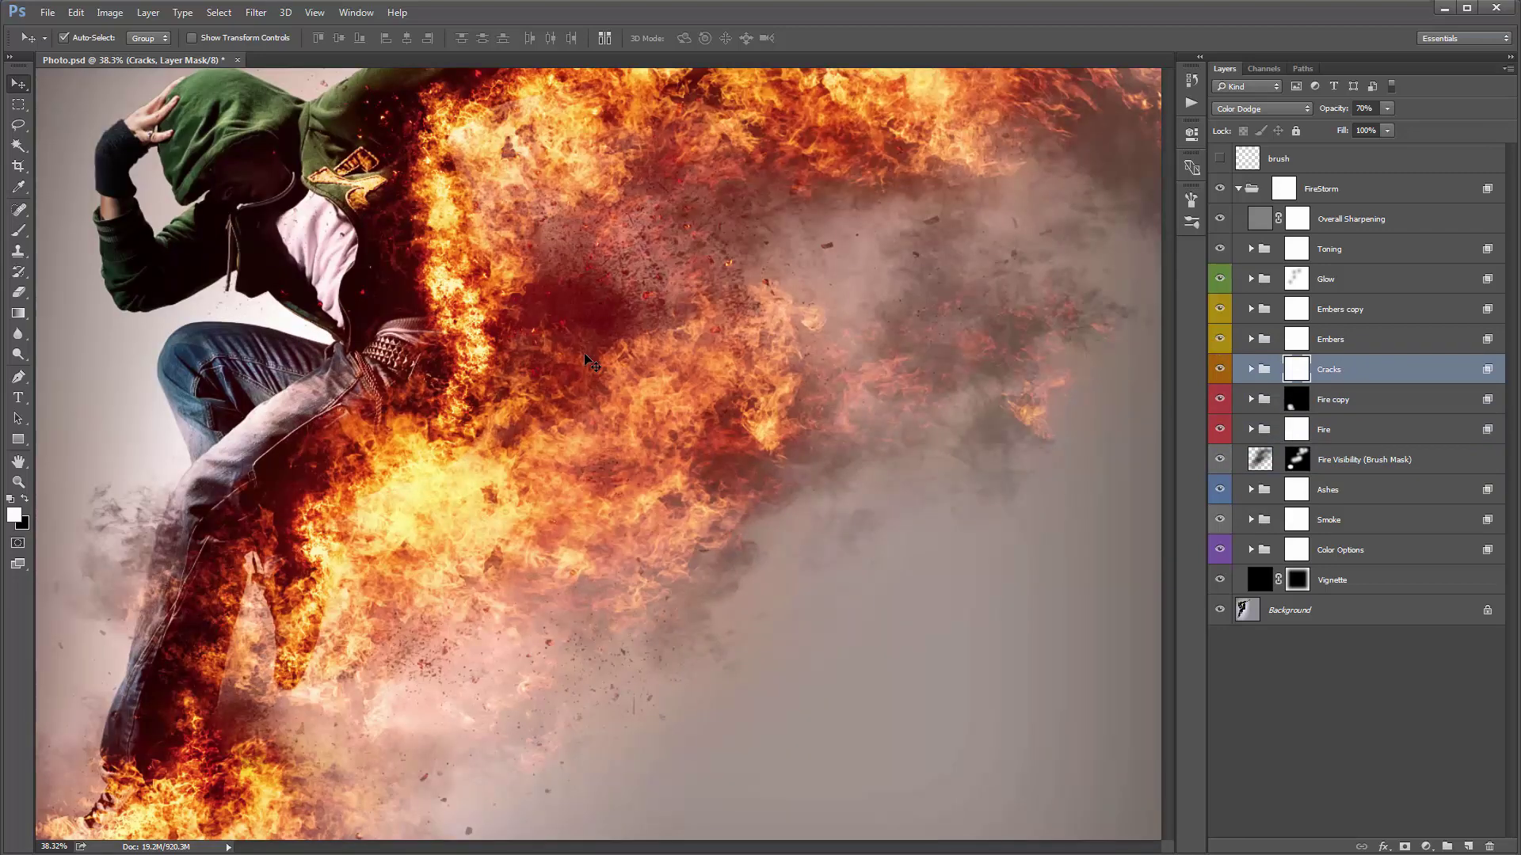
key(ctrl+plus)
drag(571, 266, 647, 525)
drag(616, 238, 636, 376)
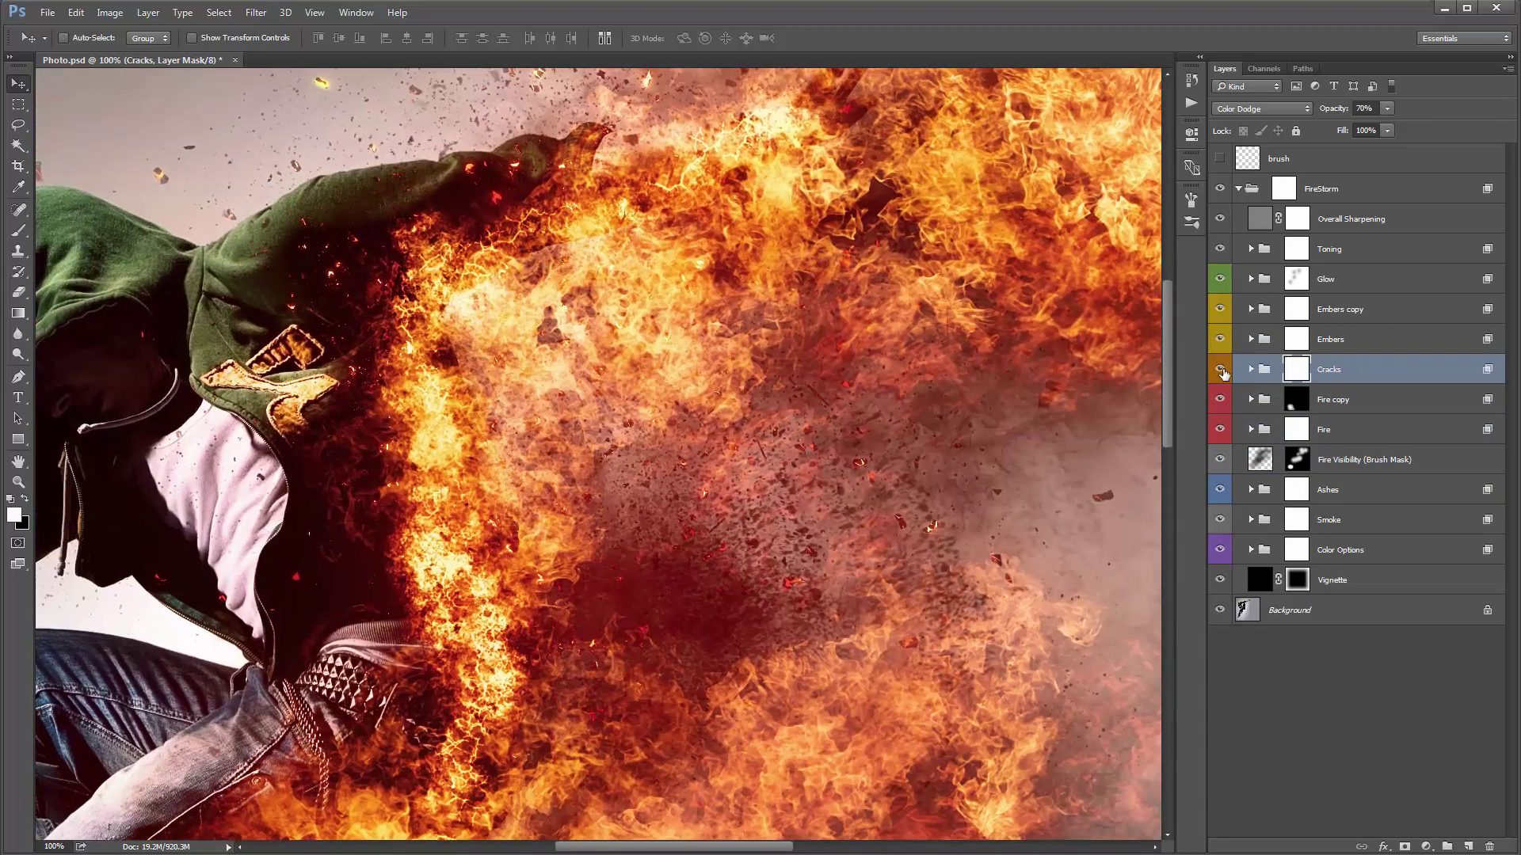
click(1220, 370)
click(1221, 370)
click(1221, 159)
click(1226, 161)
key(ctrl+0)
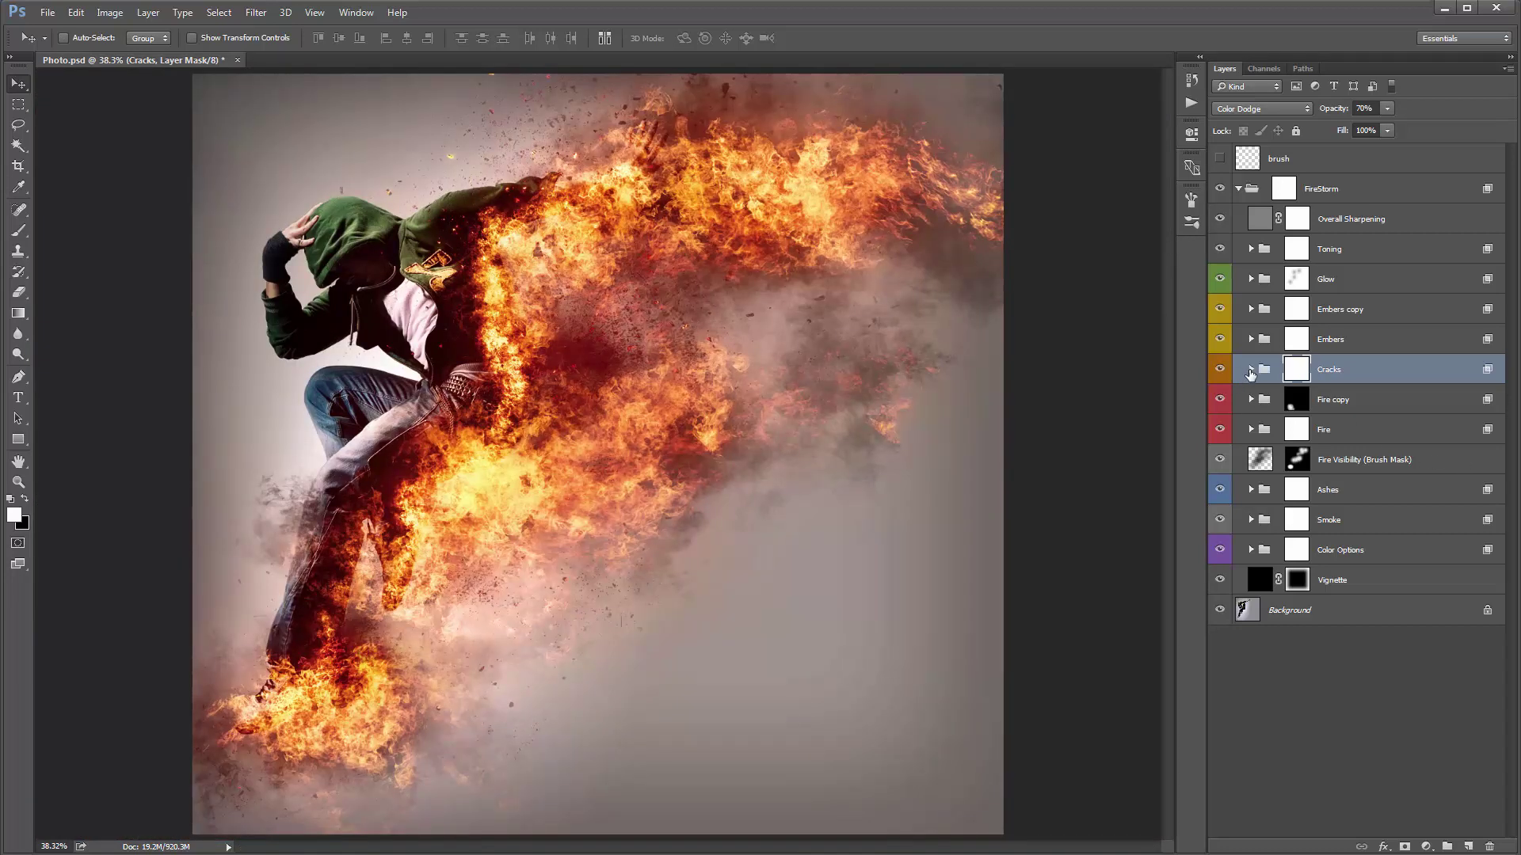
Inspect the layers inside the Cracks group, collapse it again, and select the Fire Visibility (Brush Mask) layer.
click(1251, 370)
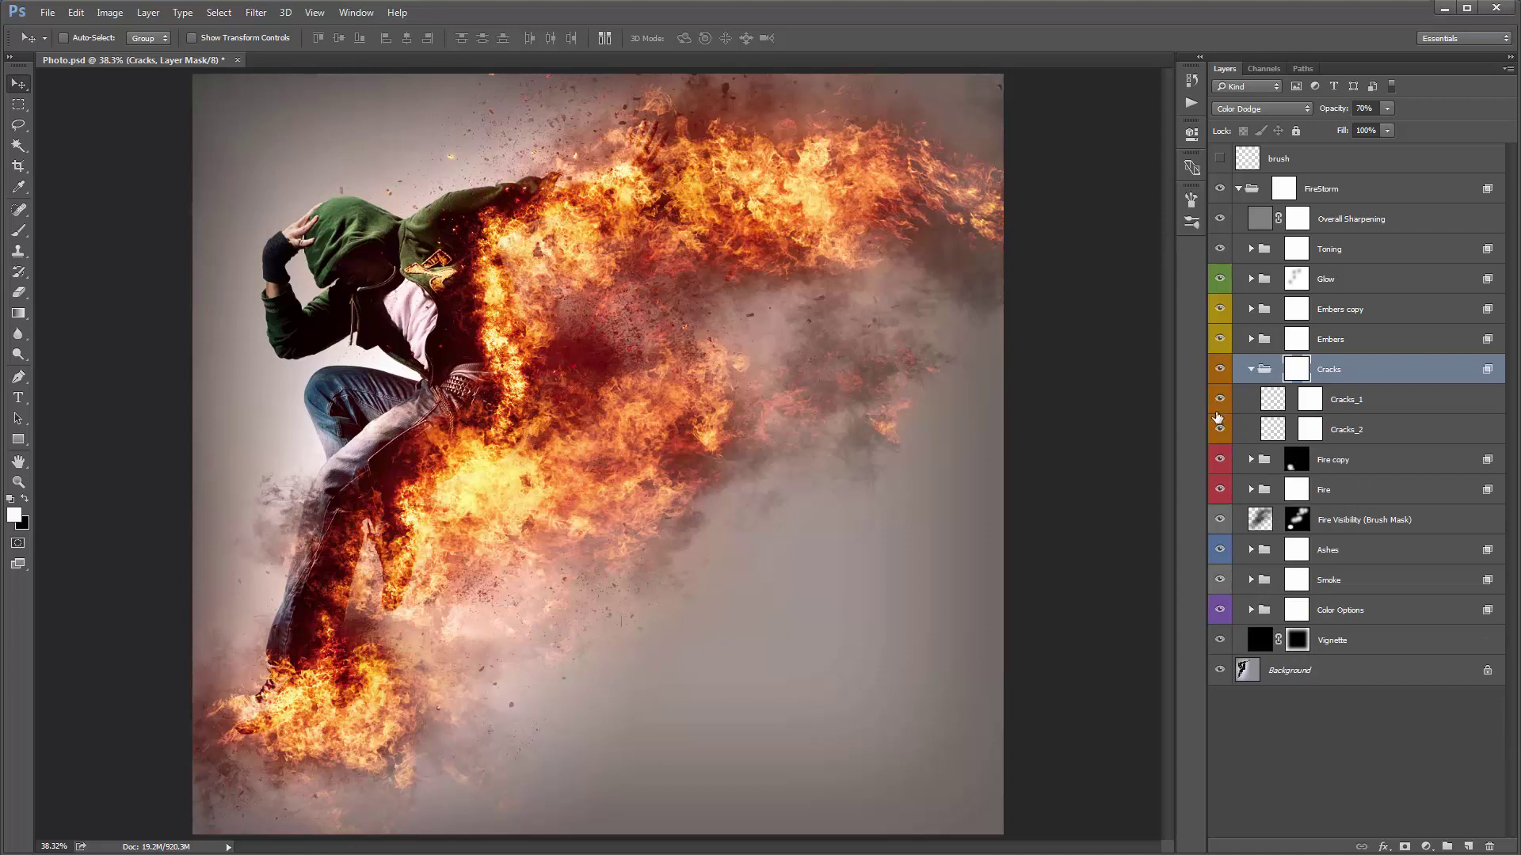
click(1251, 370)
click(1353, 461)
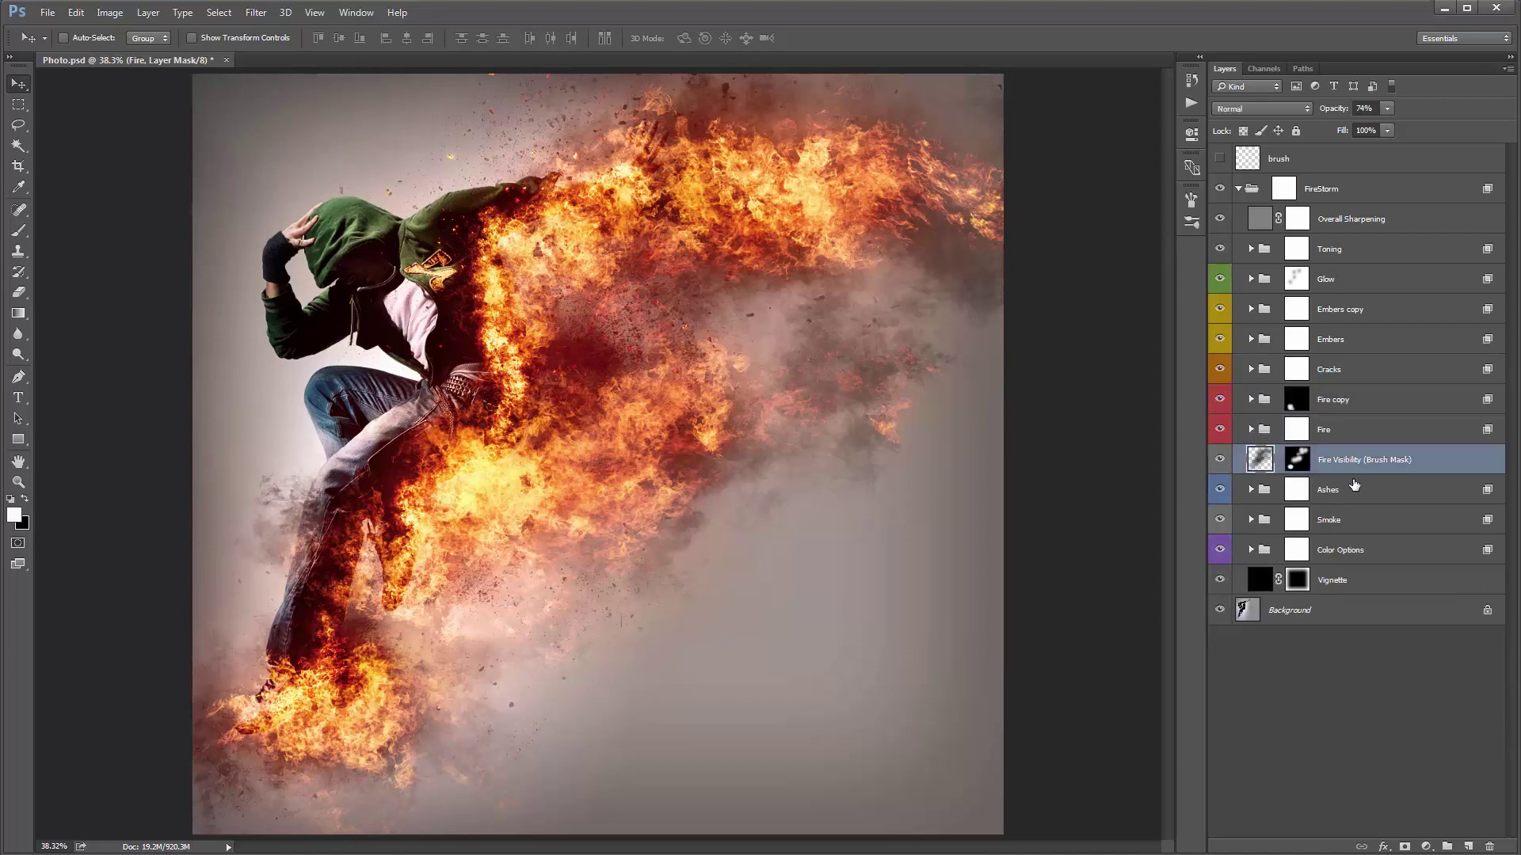
Toggle the Ashes group's visibility to check its effect, and look through the layers it contains.
click(1353, 486)
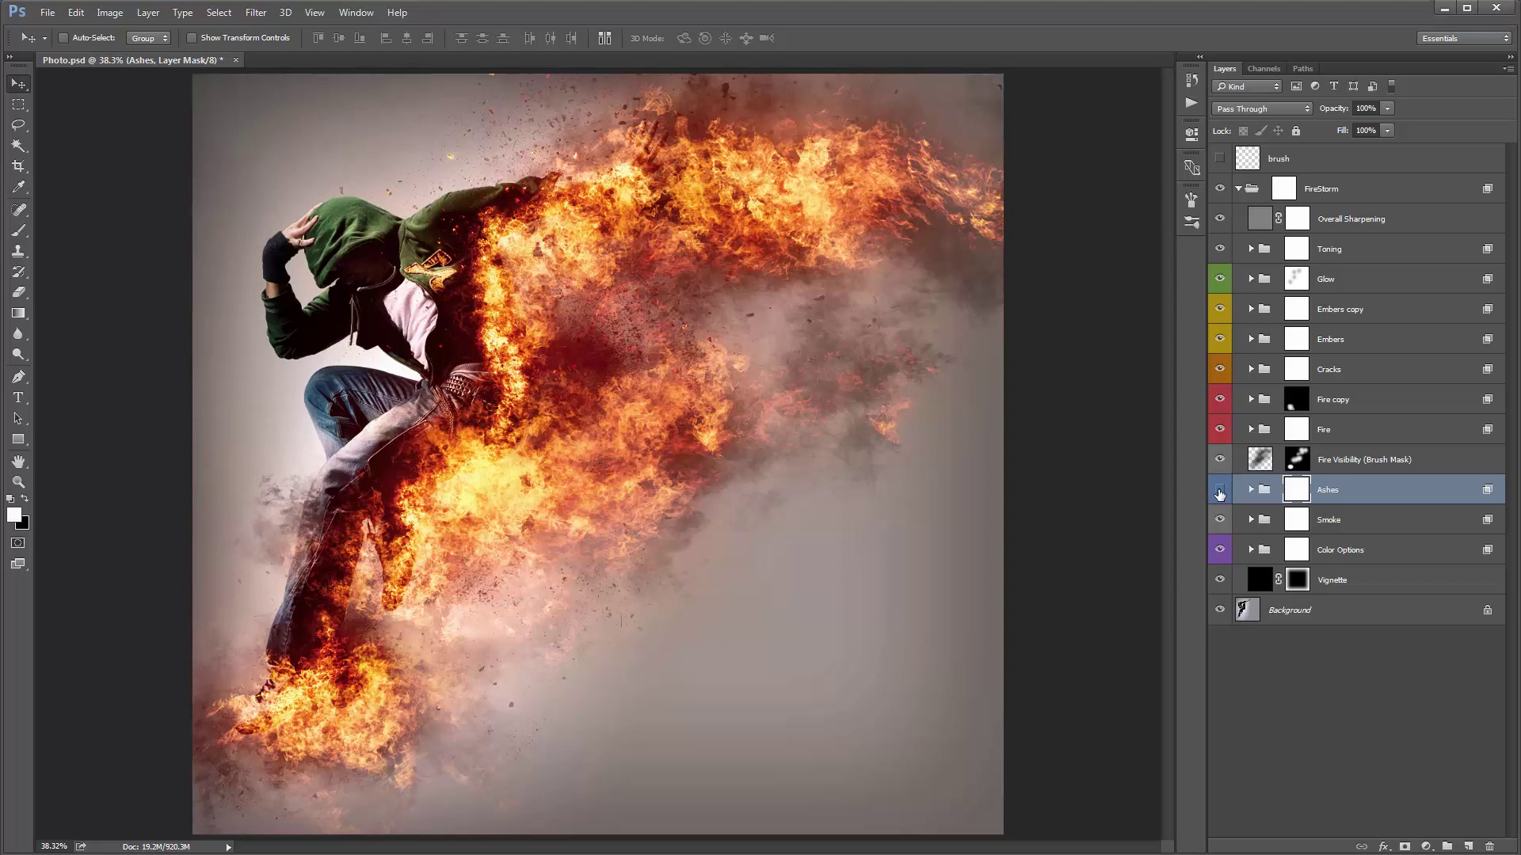
click(1220, 492)
click(1220, 492)
click(1220, 492)
click(1220, 490)
click(1220, 489)
click(1257, 494)
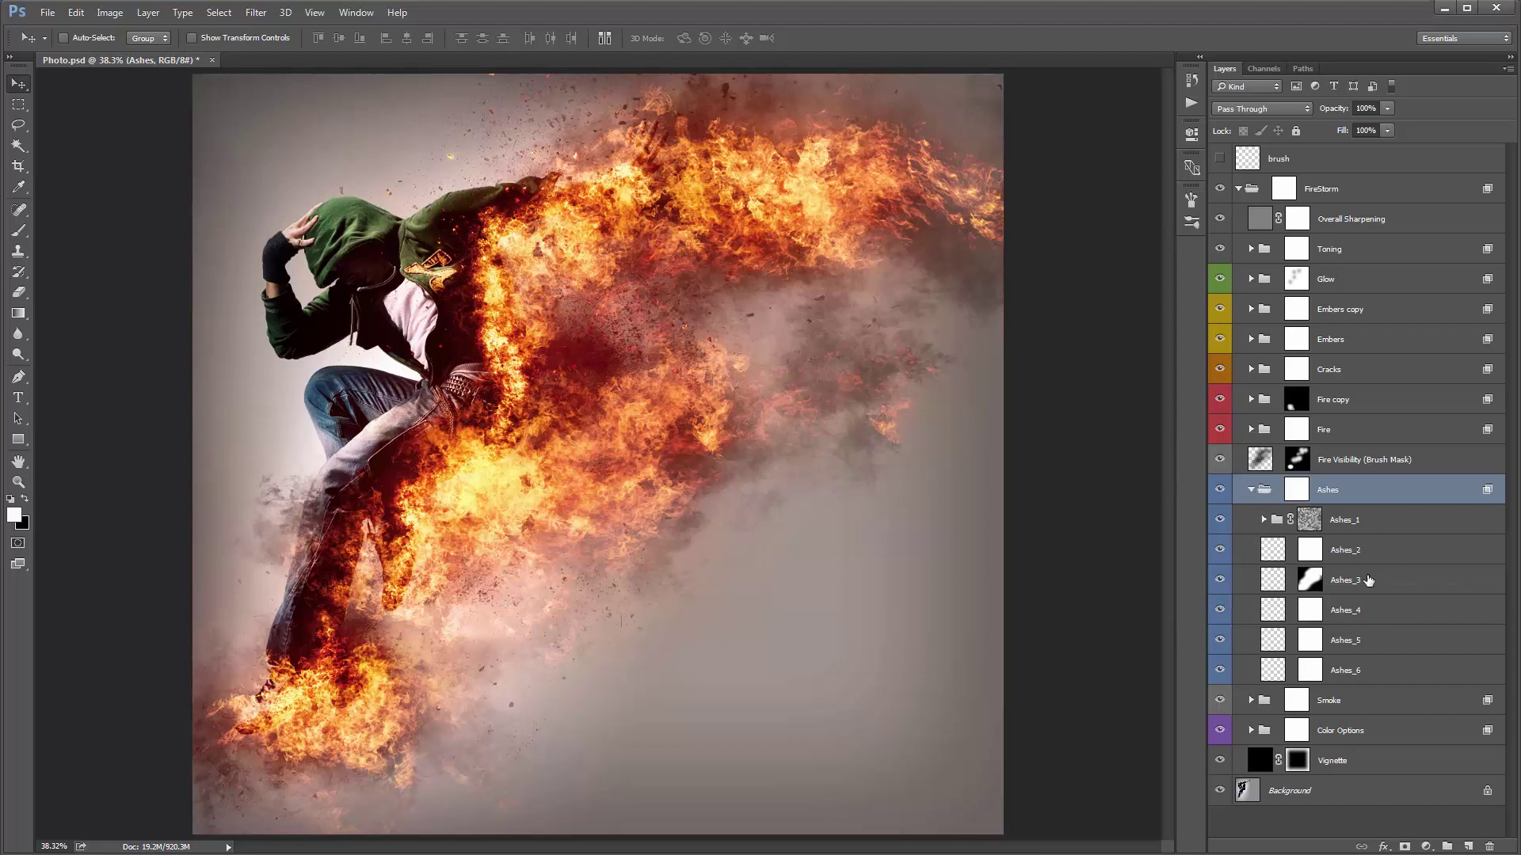
click(1250, 489)
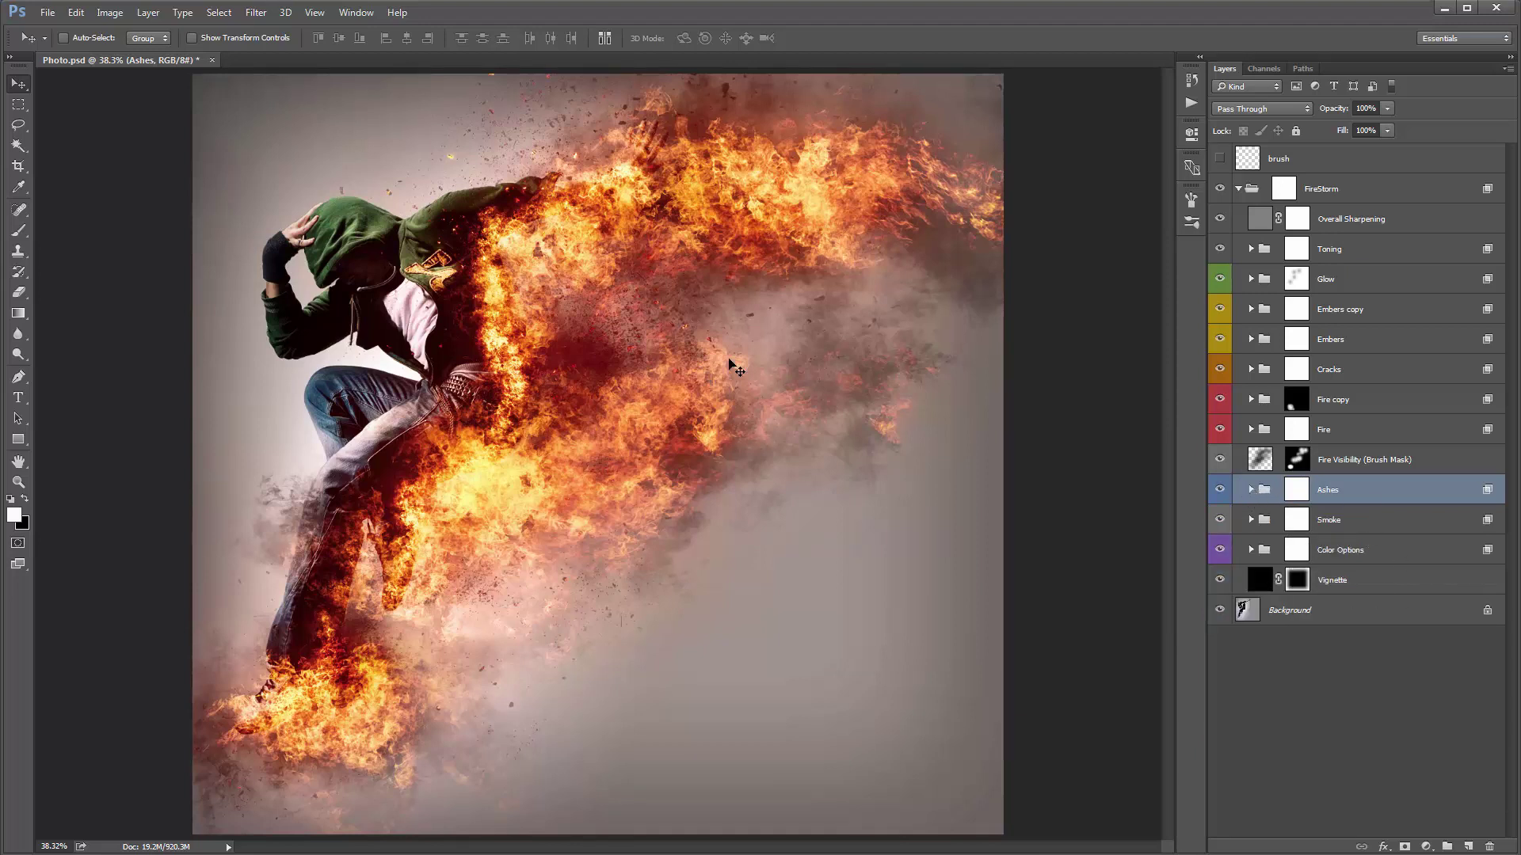
Duplicate the Ashes group, invert the copy's mask to black, and paint white beside the flames with a 400 px brush at 55% opacity.
key(ctrl+j)
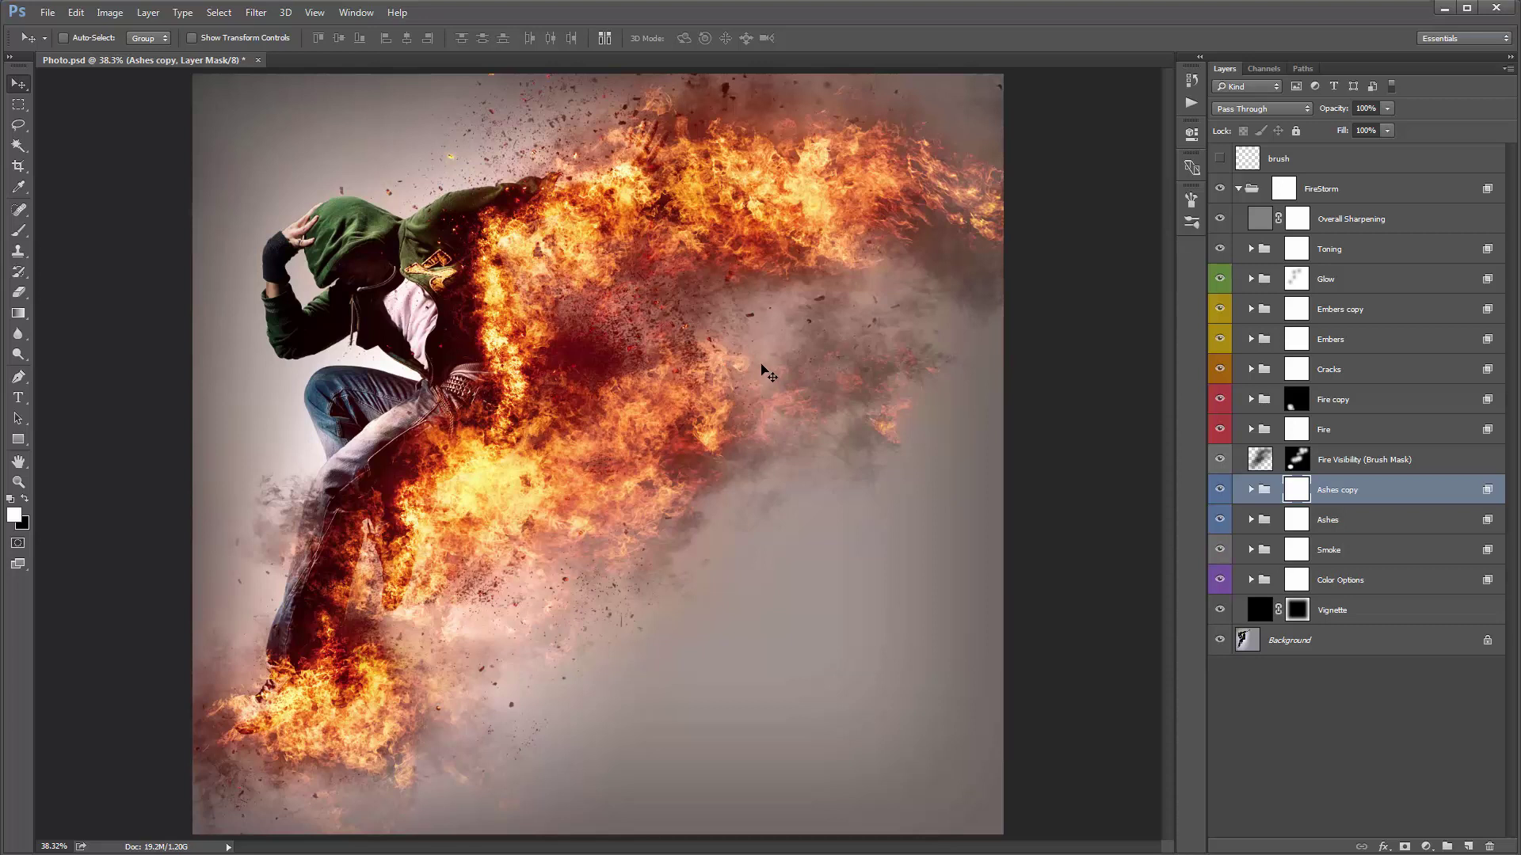
key(ctrl+z)
key(ctrl+z)
key(ctrl+i)
key(b)
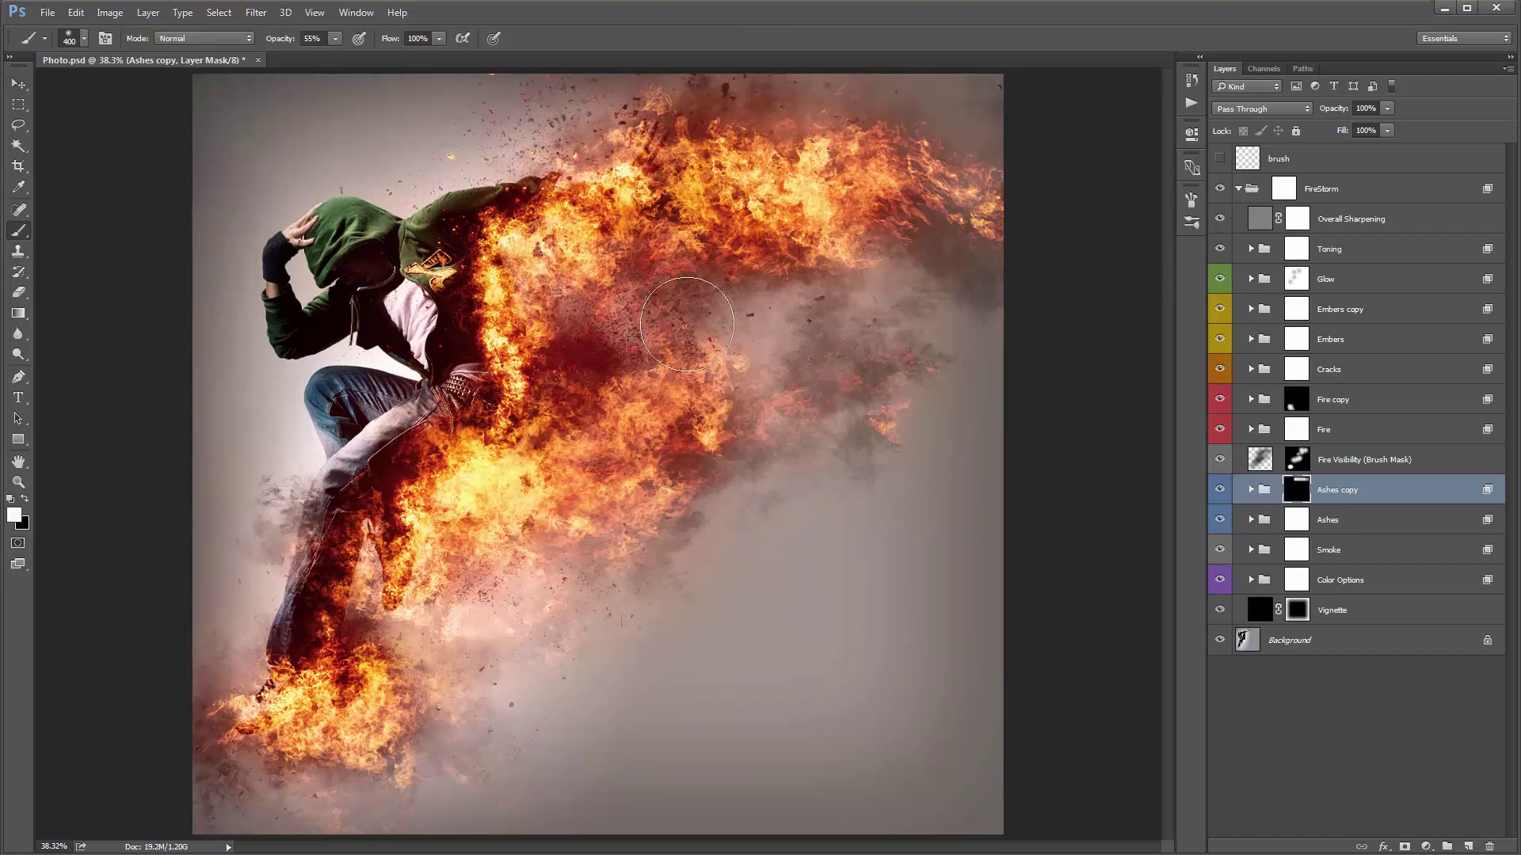
mouse_move(681, 602)
mouse_down()
mouse_move(441, 669)
mouse_move(457, 656)
mouse_move(462, 581)
mouse_up()
key(v)
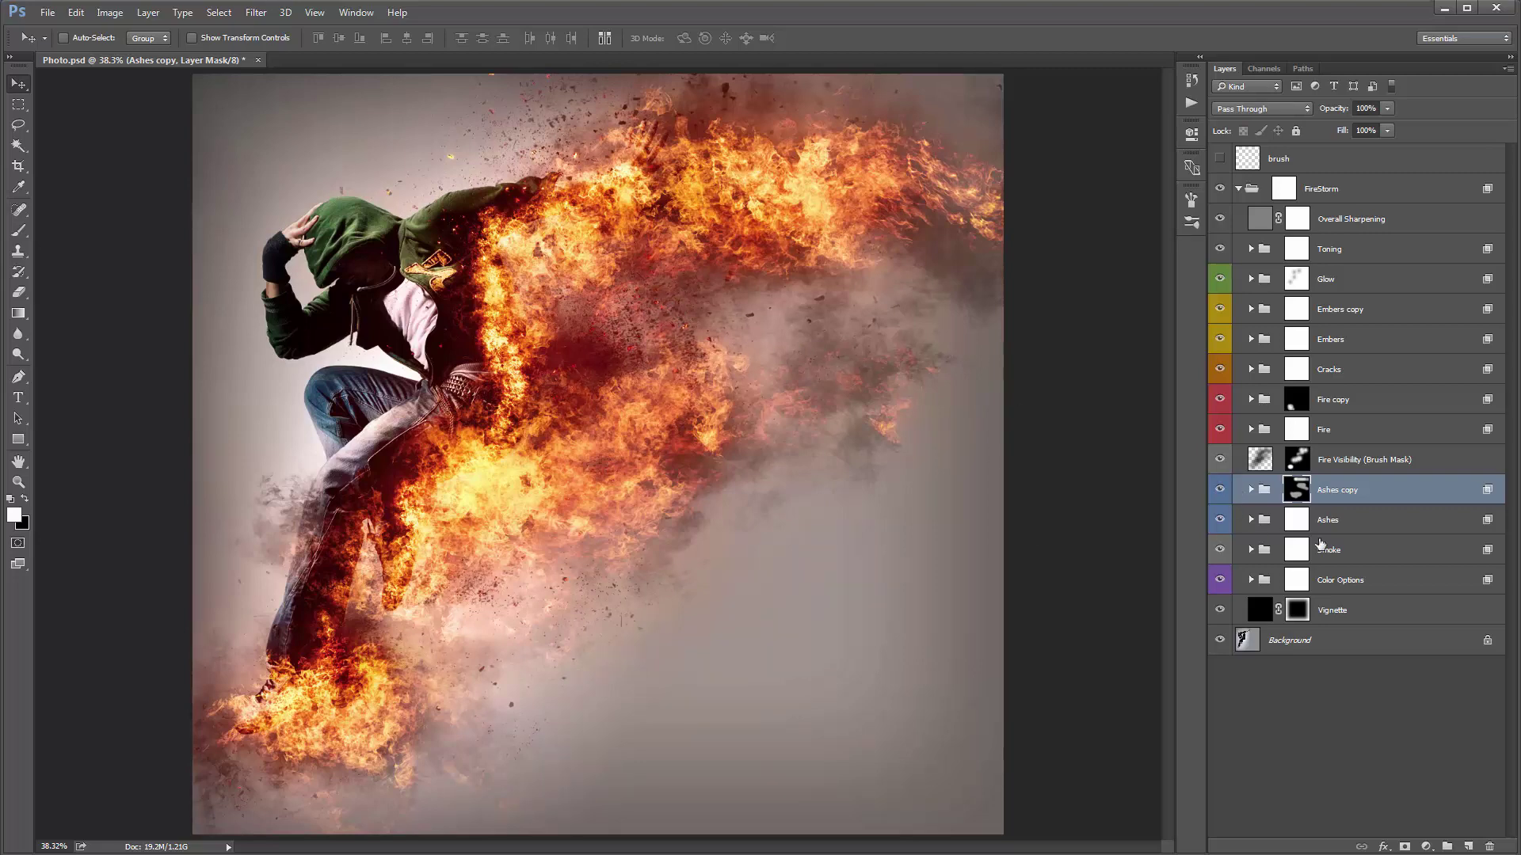
Select the Smoke group and toggle its visibility to check its effect on the image.
click(1390, 524)
click(1242, 555)
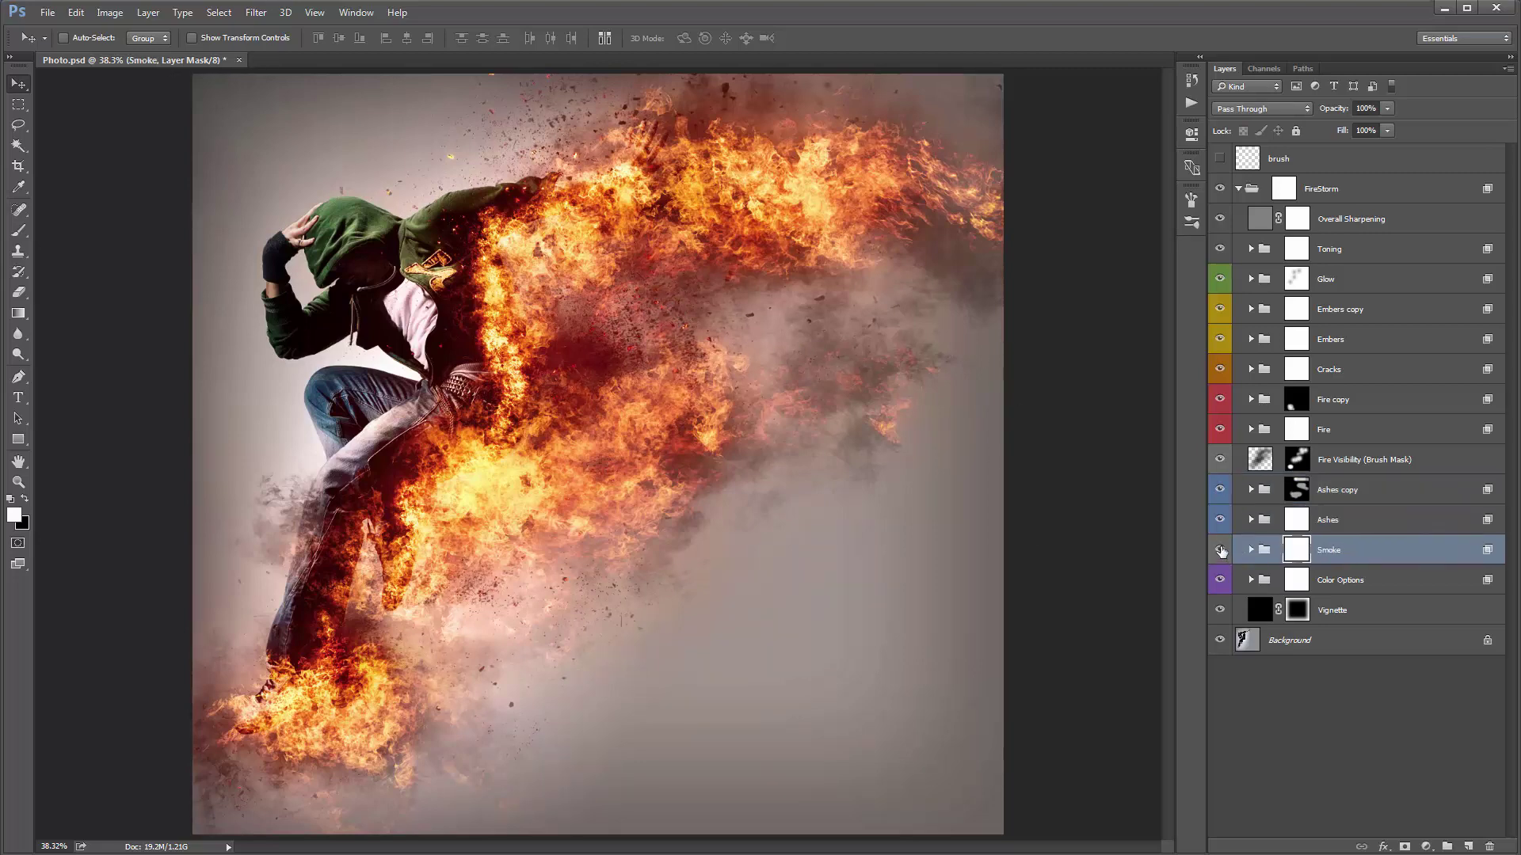
click(1219, 549)
click(1220, 549)
click(1221, 550)
click(1221, 550)
Try duplicating the Smoke group for denser smoke, and compare the image with and without the copy.
click(1377, 556)
key(ctrl+j)
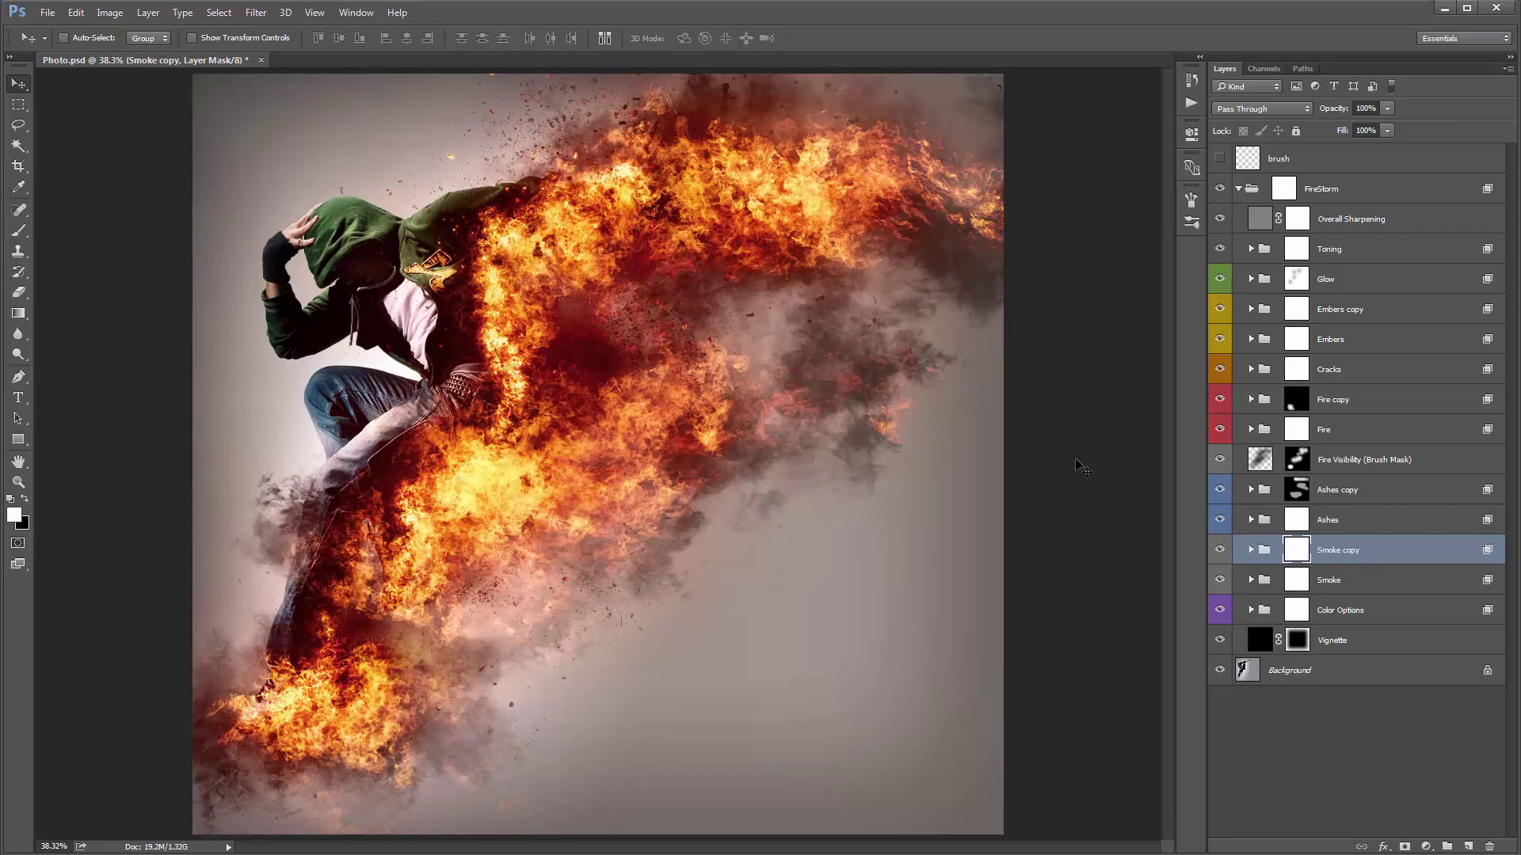
key(ctrl+z)
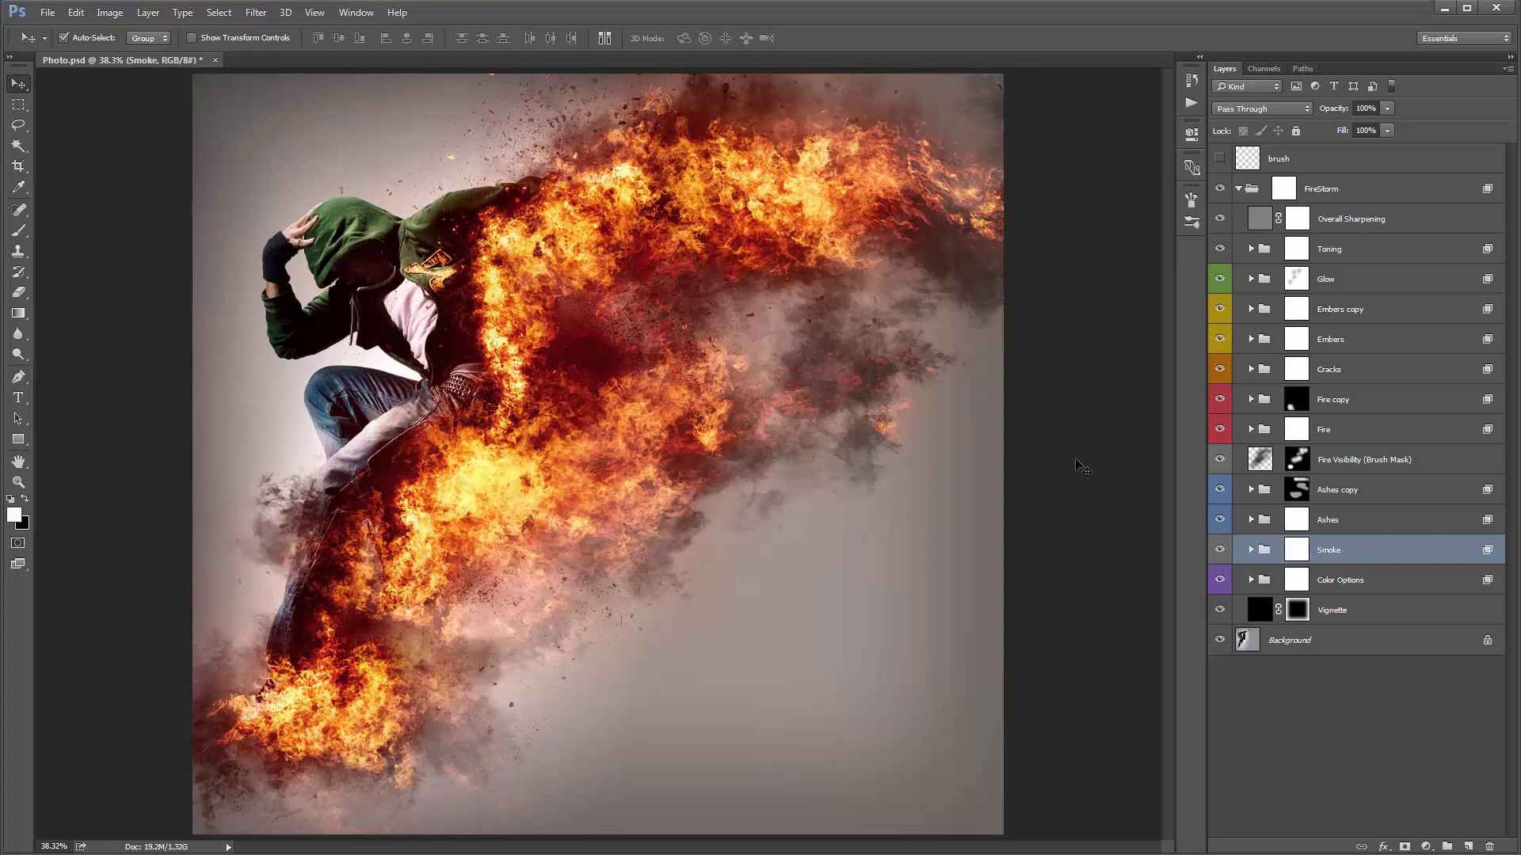
key(ctrl+z)
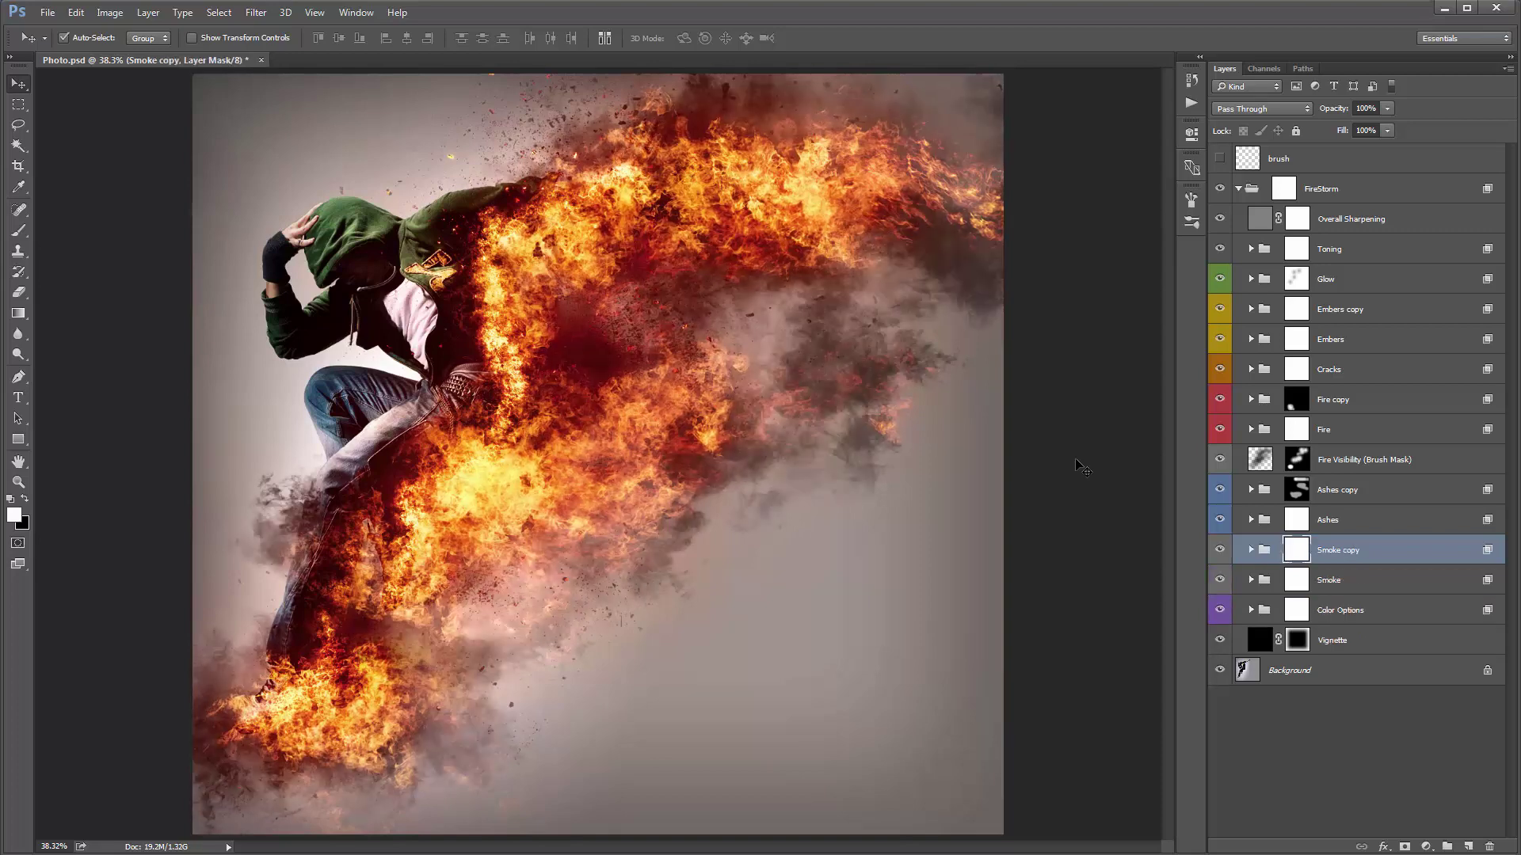
key(ctrl+z)
key(ctrl+z)
key(ctrl+z)
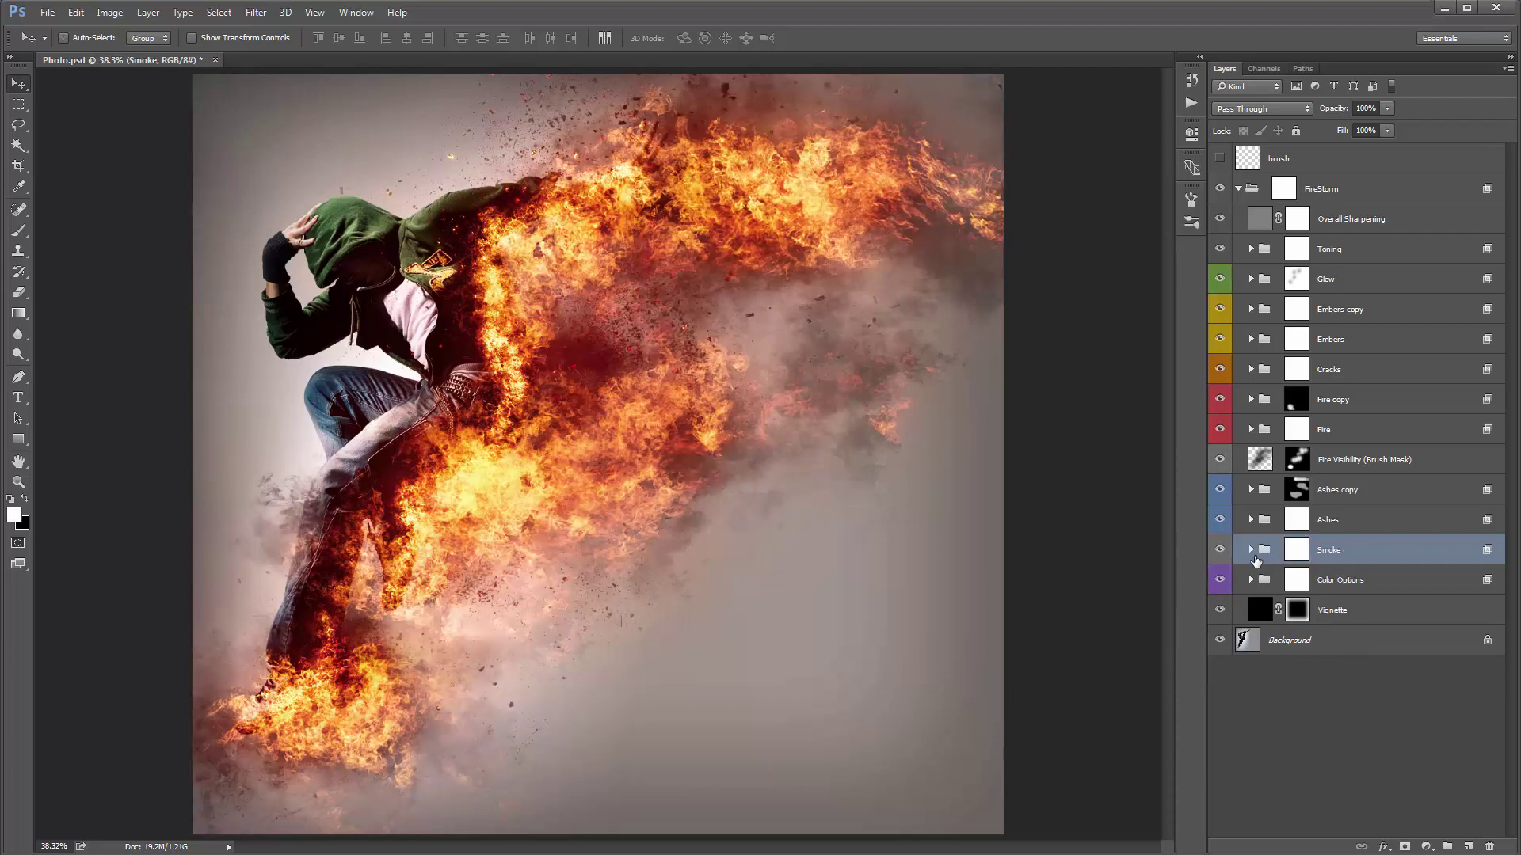
Expand the Smoke group and toggle the visibility of the red-labelled Smoke_2 and Smoke_3 layers.
click(1252, 550)
click(1390, 615)
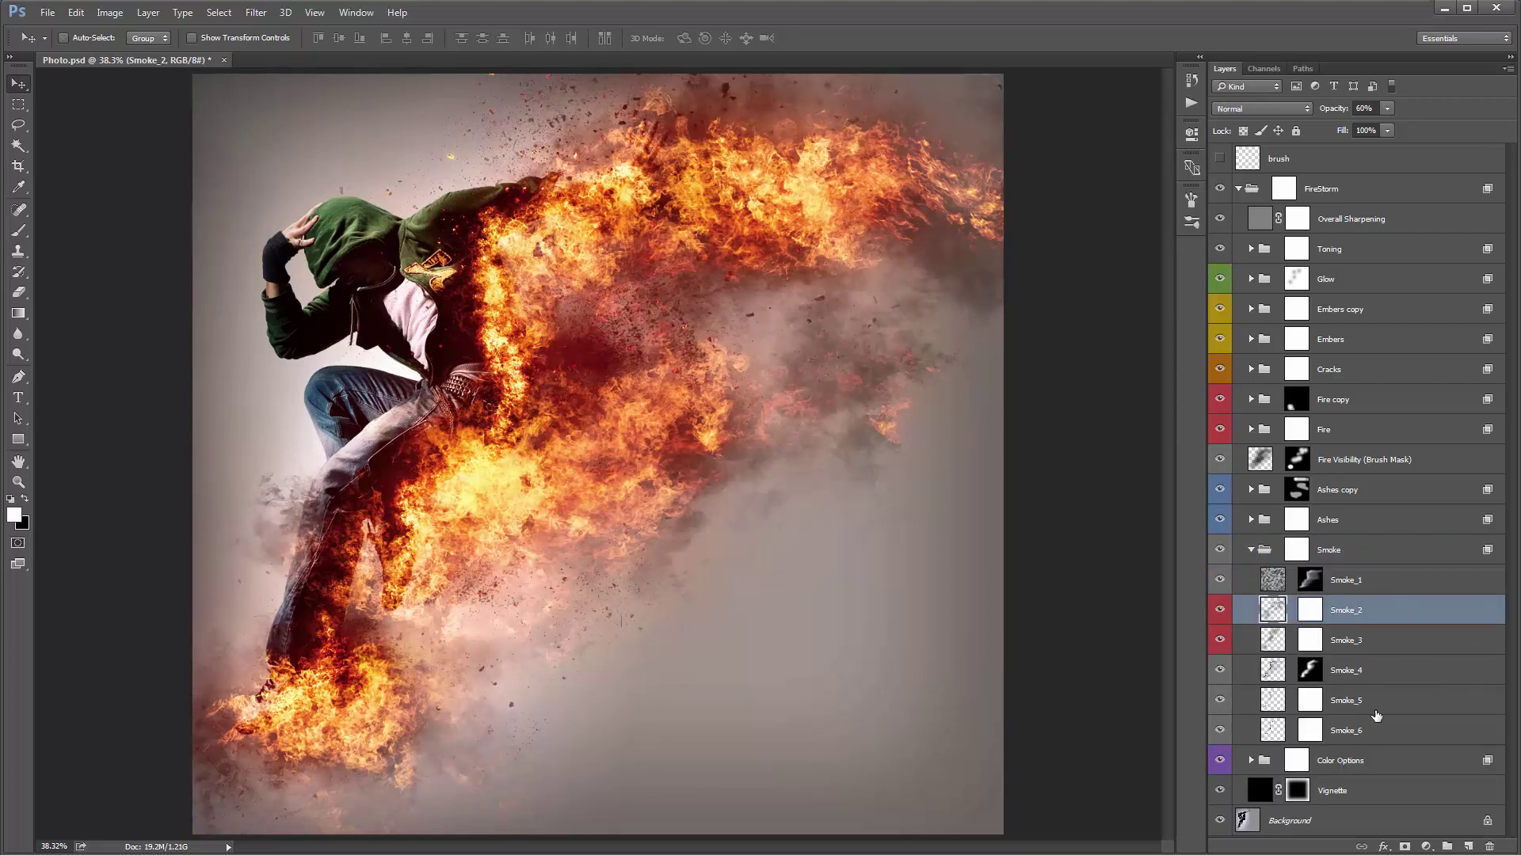
shift+click(1379, 649)
click(1220, 610)
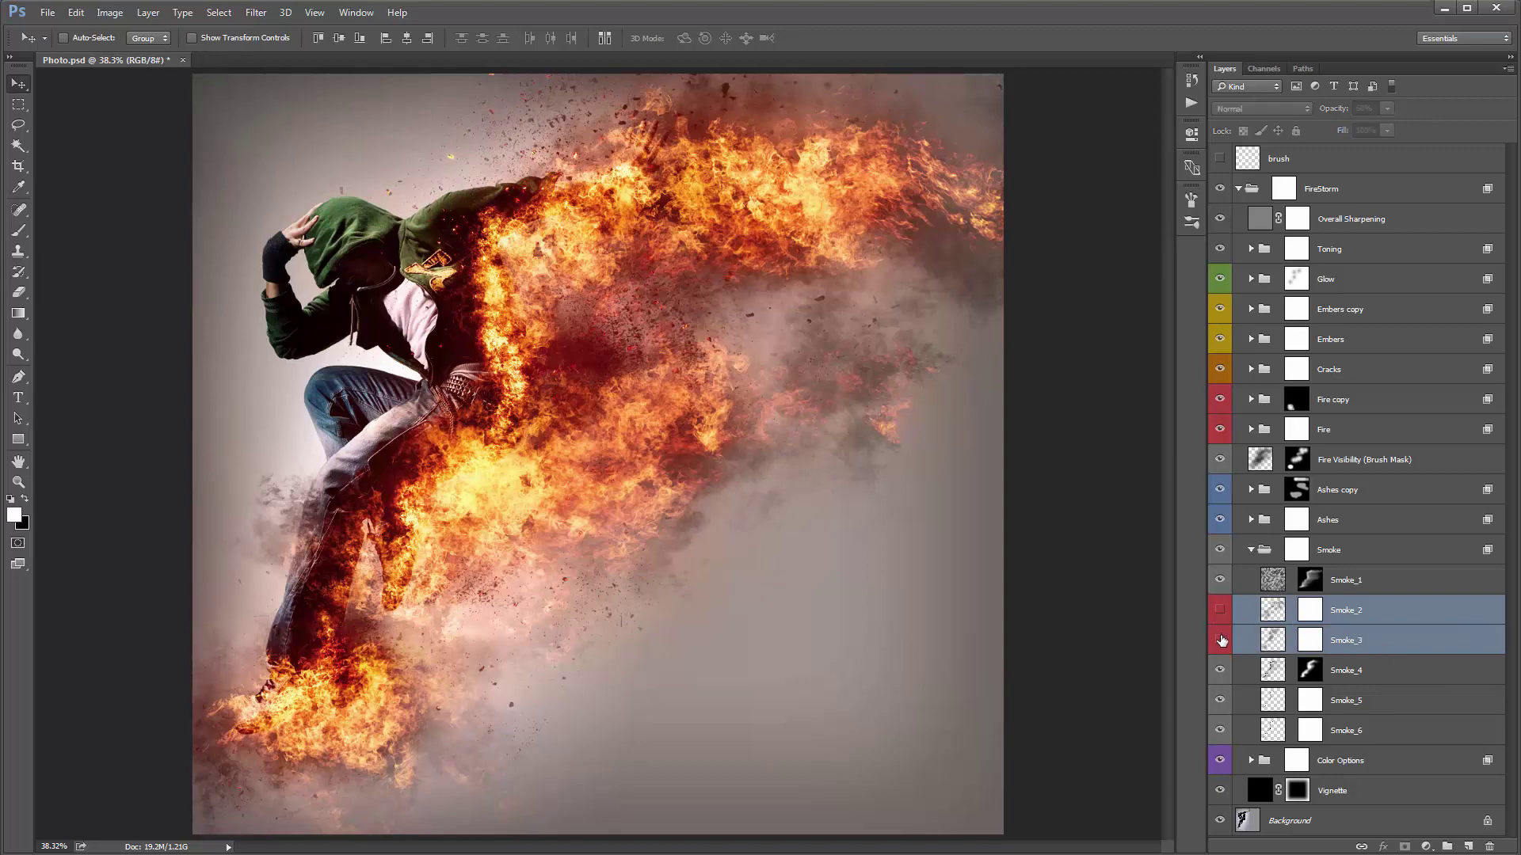
click(1221, 641)
drag(1220, 639, 1222, 613)
Try inverting the colors of the Smoke_2 layer to turn its dark smoke white.
click(1376, 610)
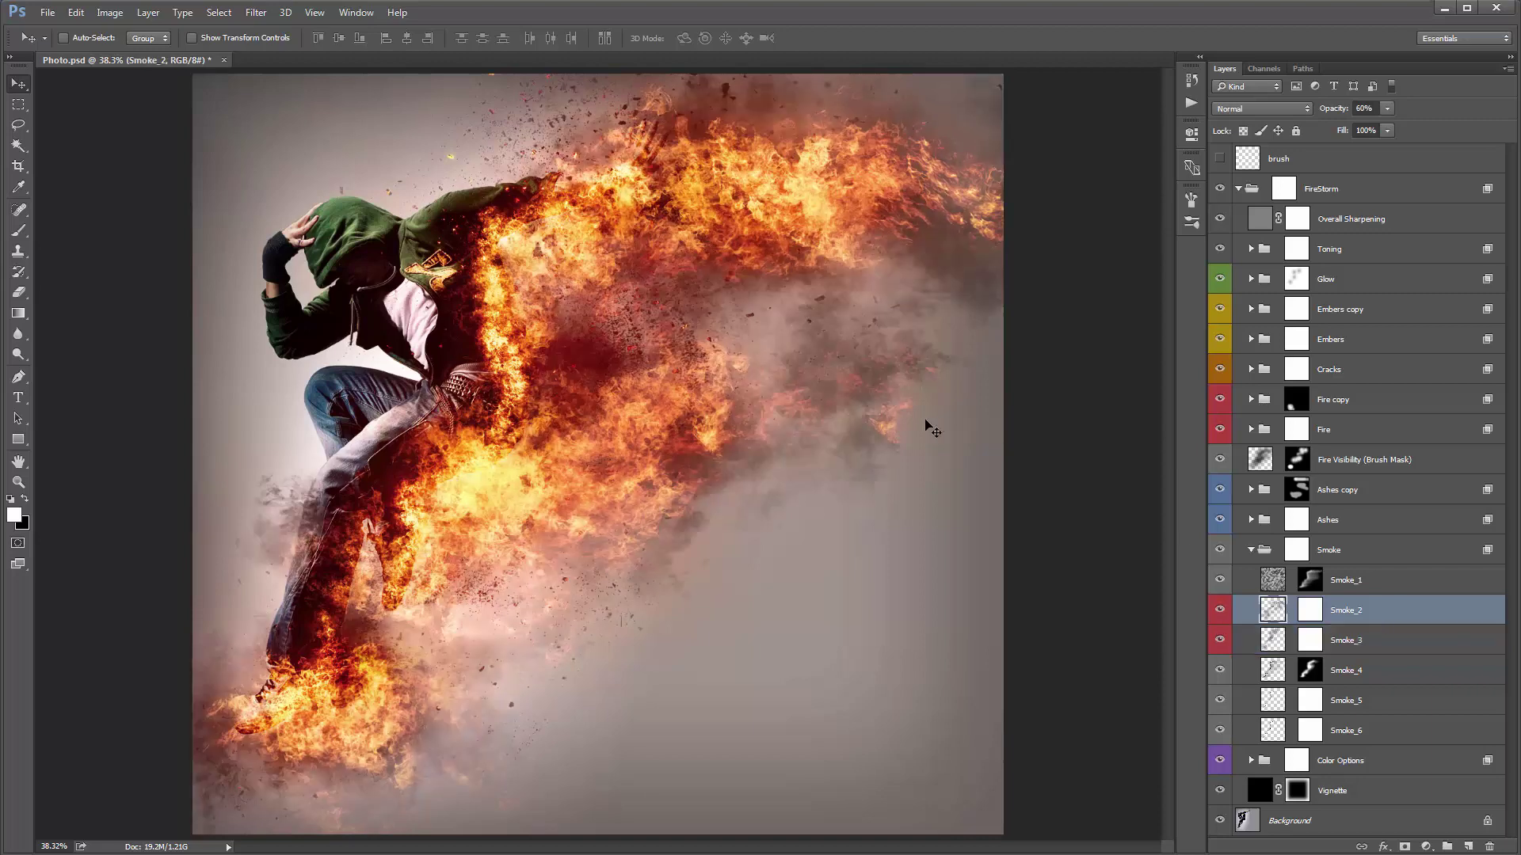
drag(856, 351, 865, 356)
key(ctrl+z)
key(ctrl+z)
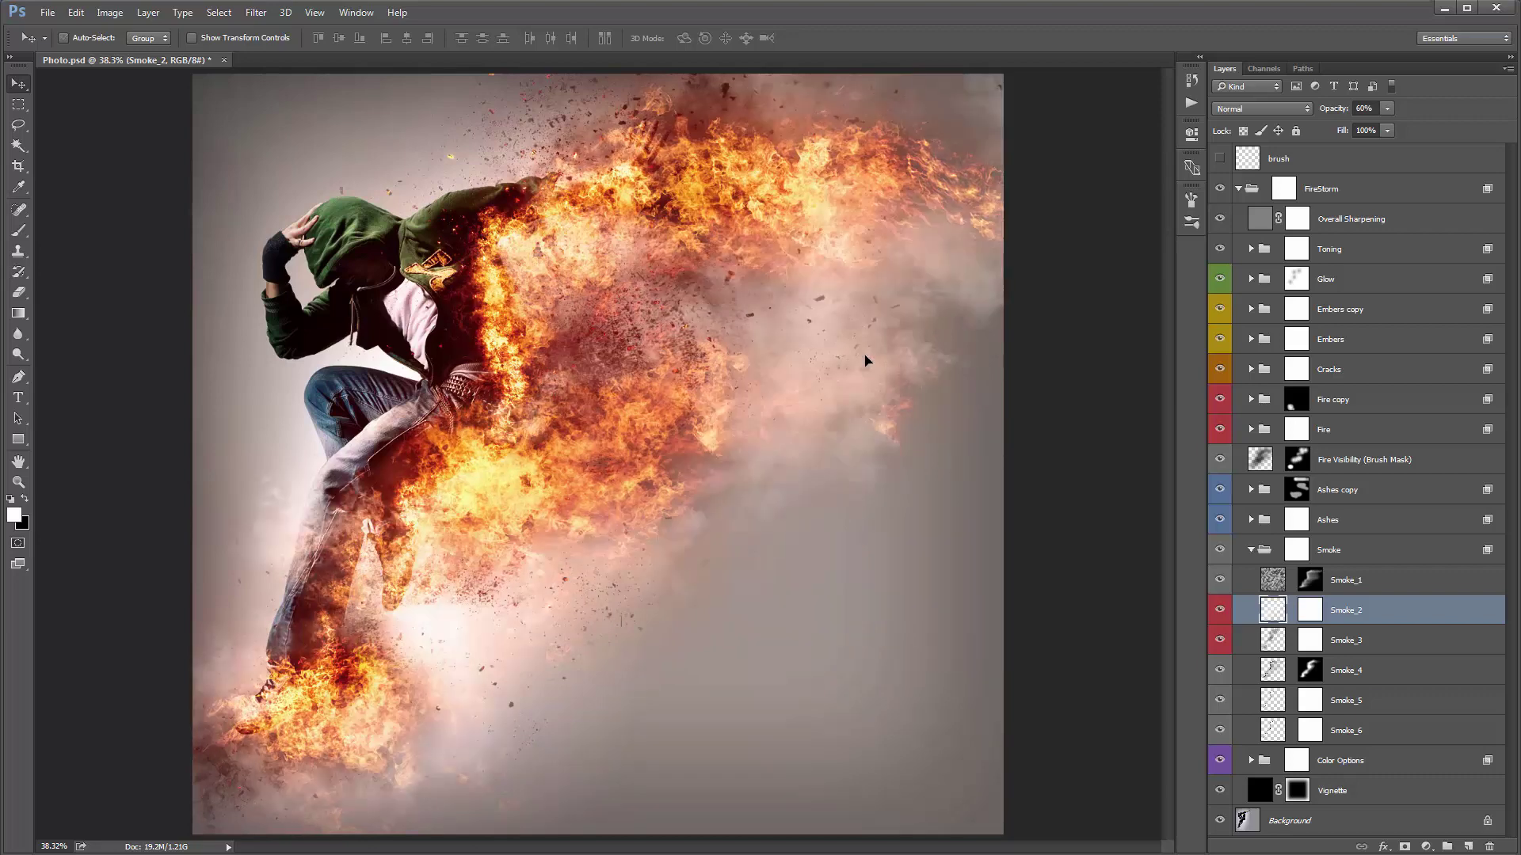
key(ctrl+z)
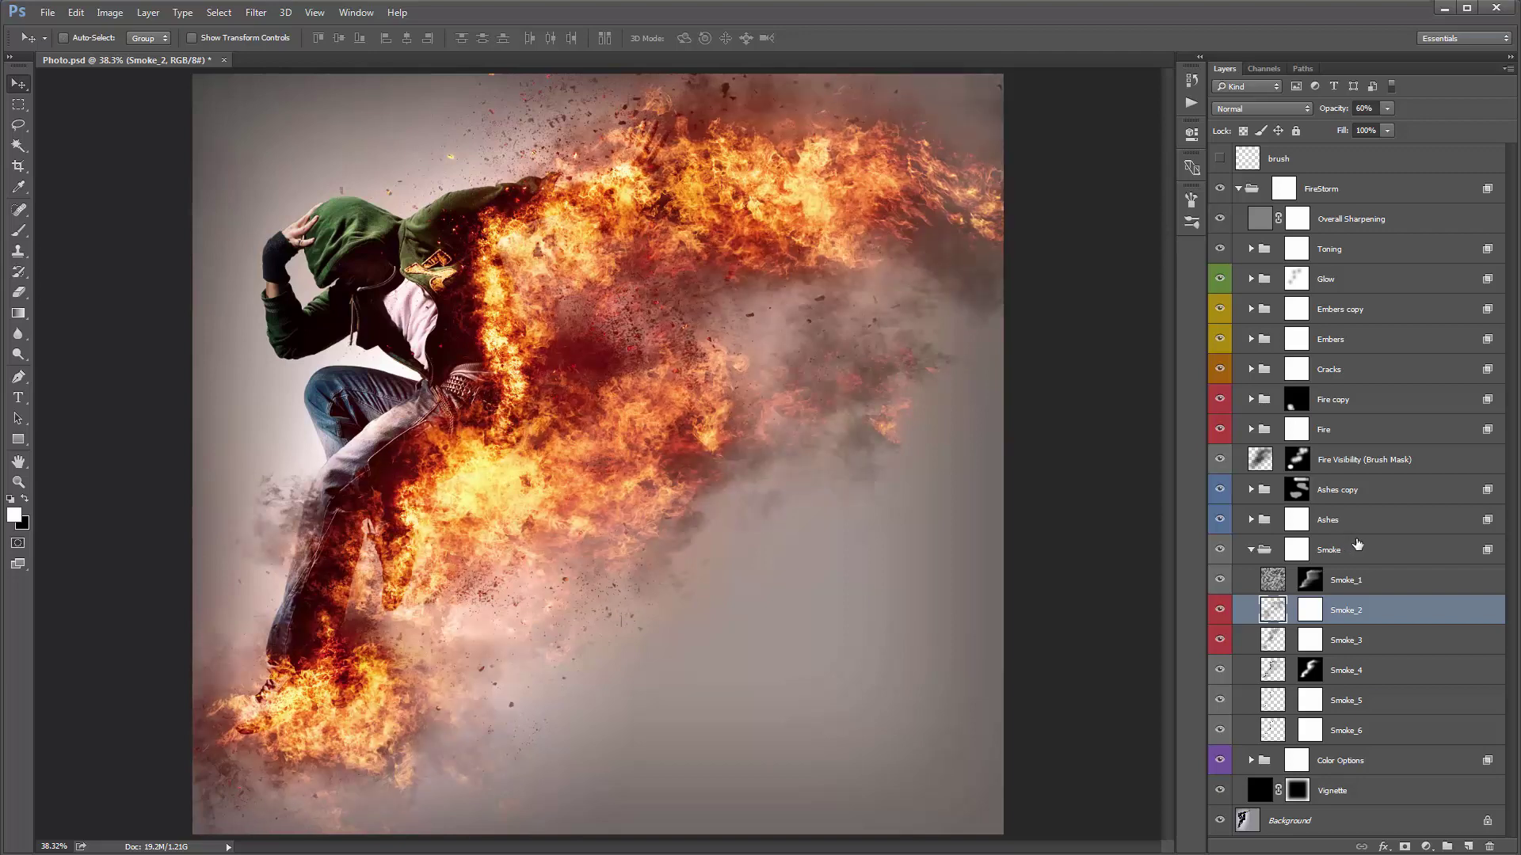
Collapse the Smoke group and look over the Color Options group and the Vignette layer.
click(1249, 549)
click(1249, 549)
click(1390, 583)
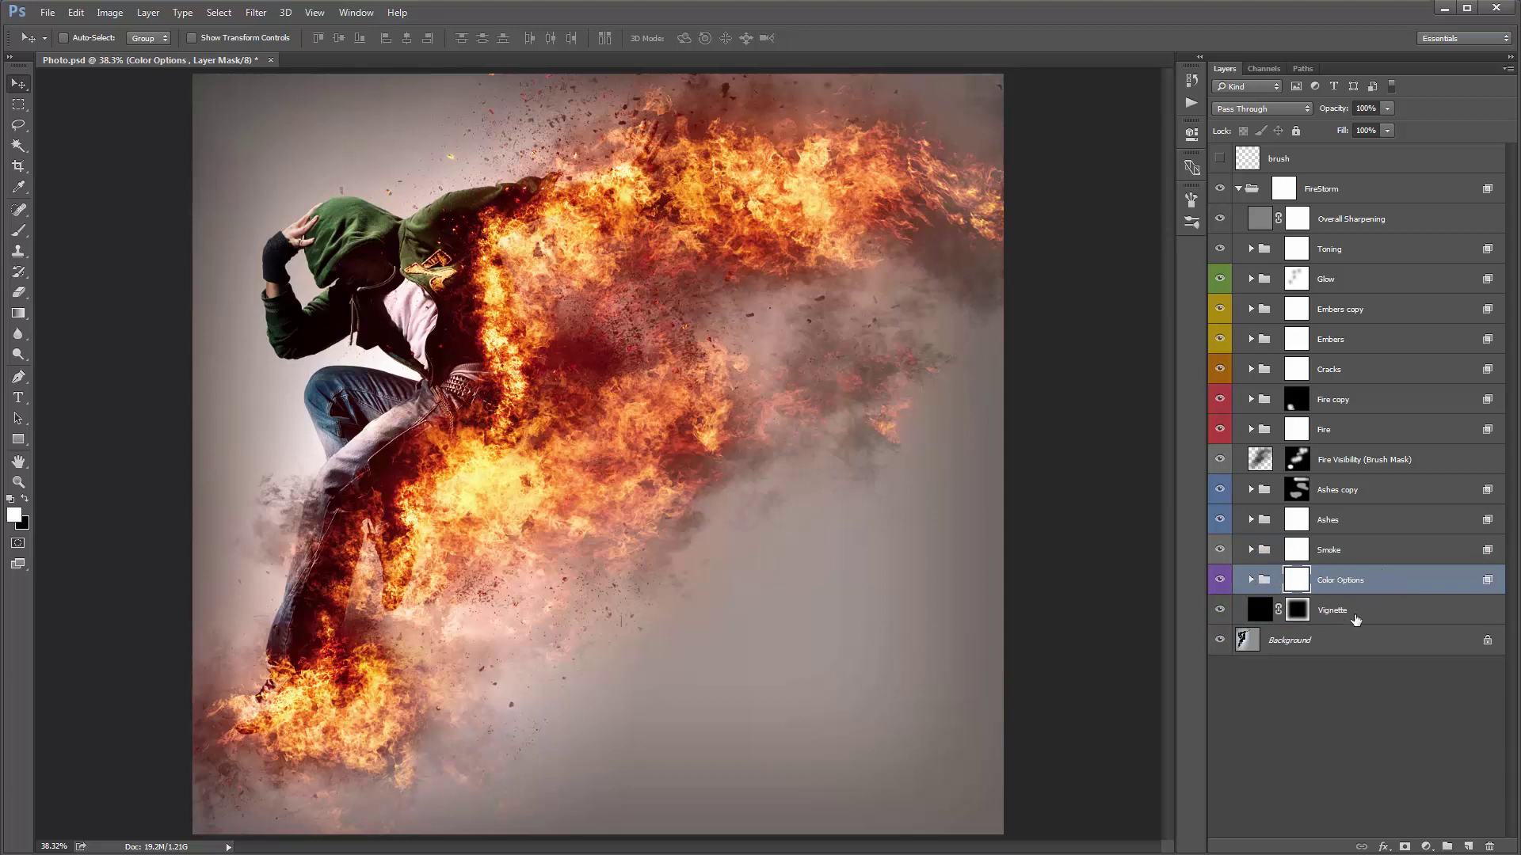
click(1356, 618)
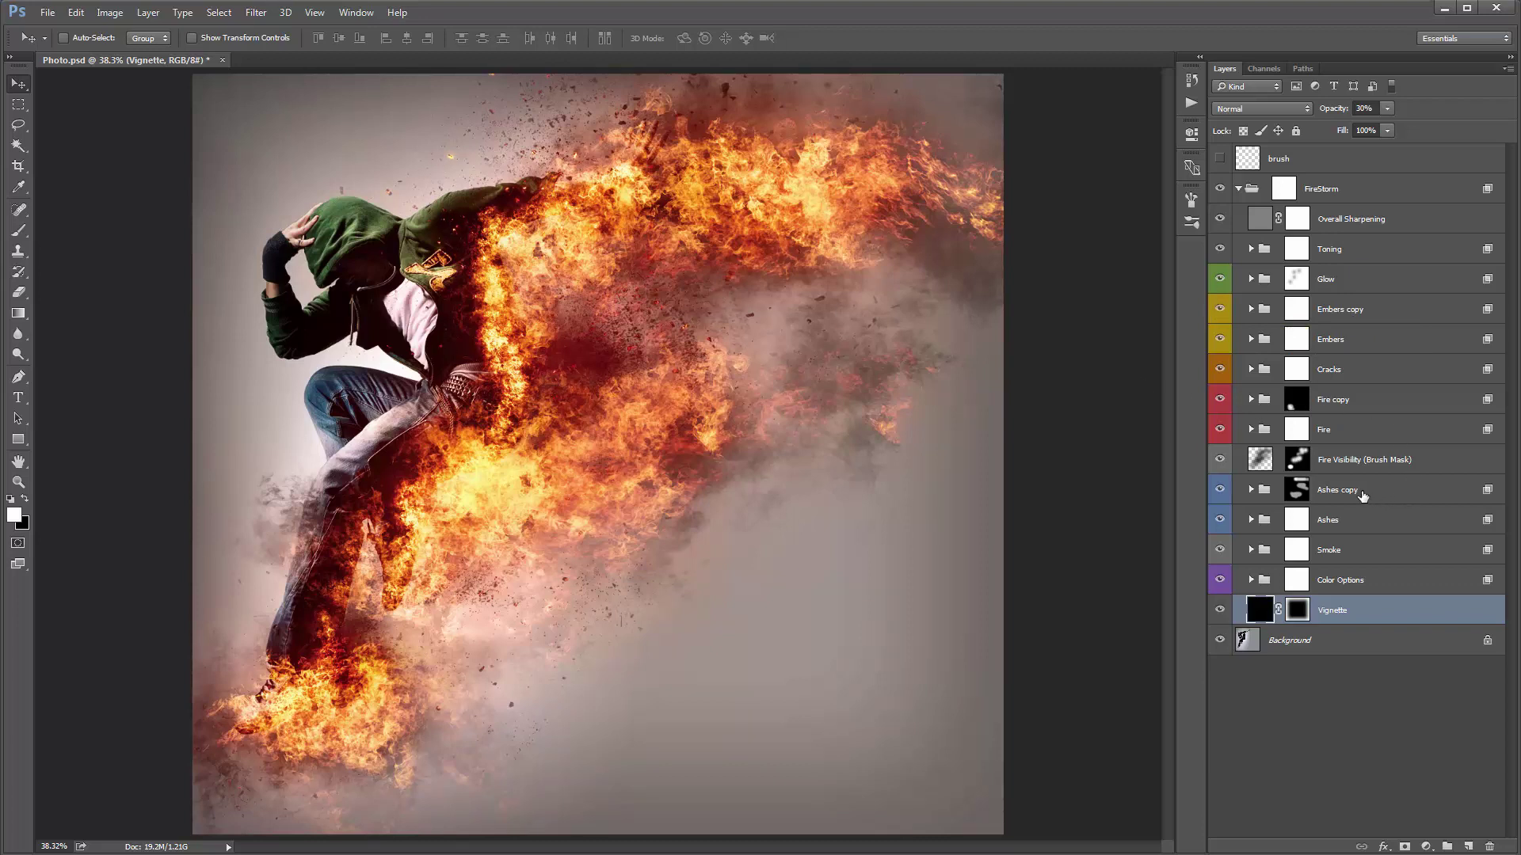
click(1222, 490)
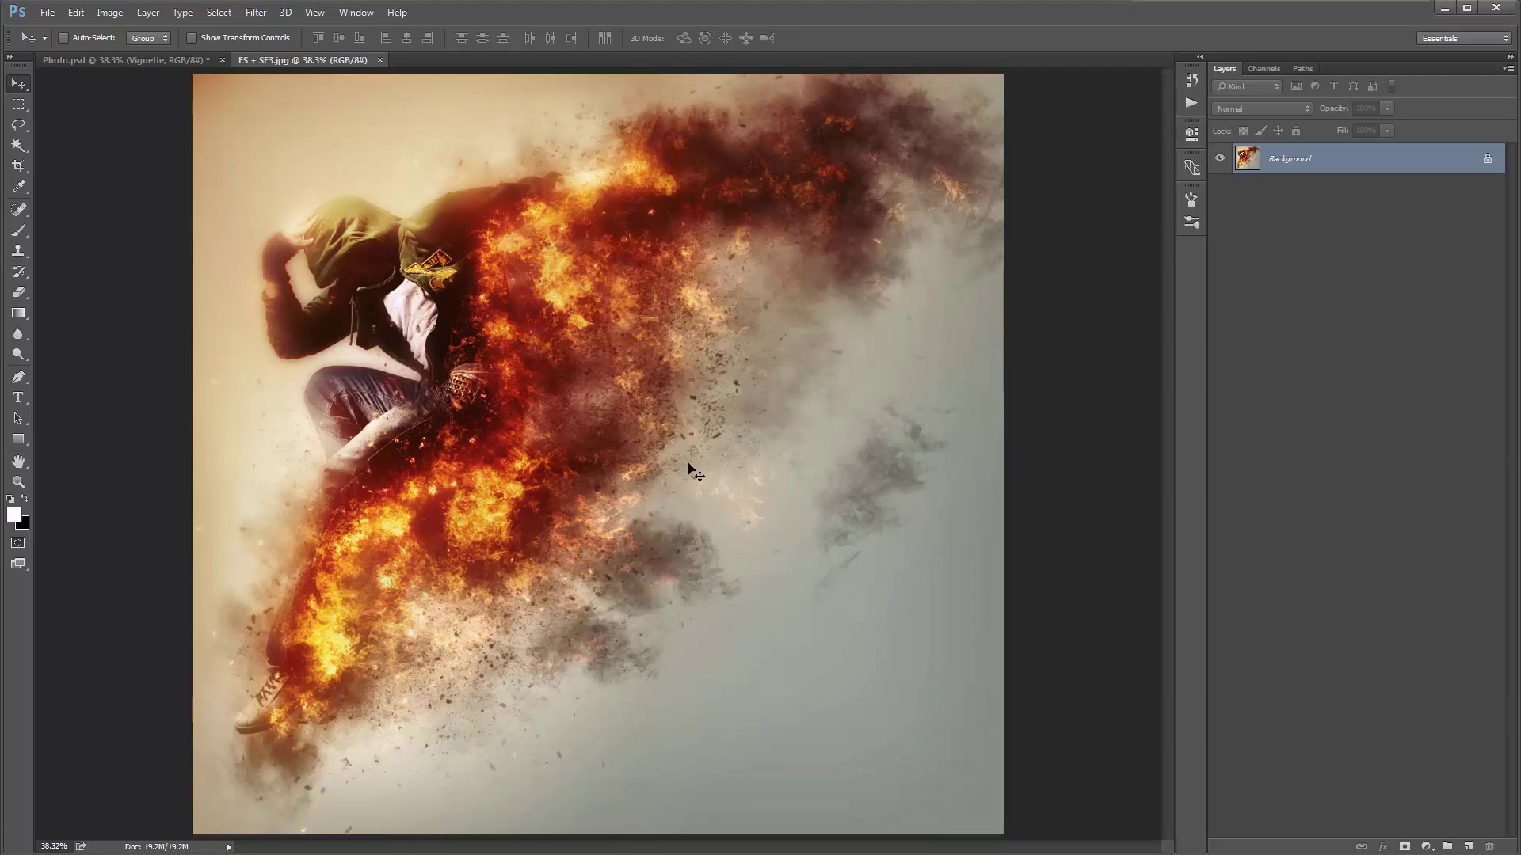
Close the FS + SF3.jpg example image and merge the FireStorm group into the Background layer.
key(ctrl+w)
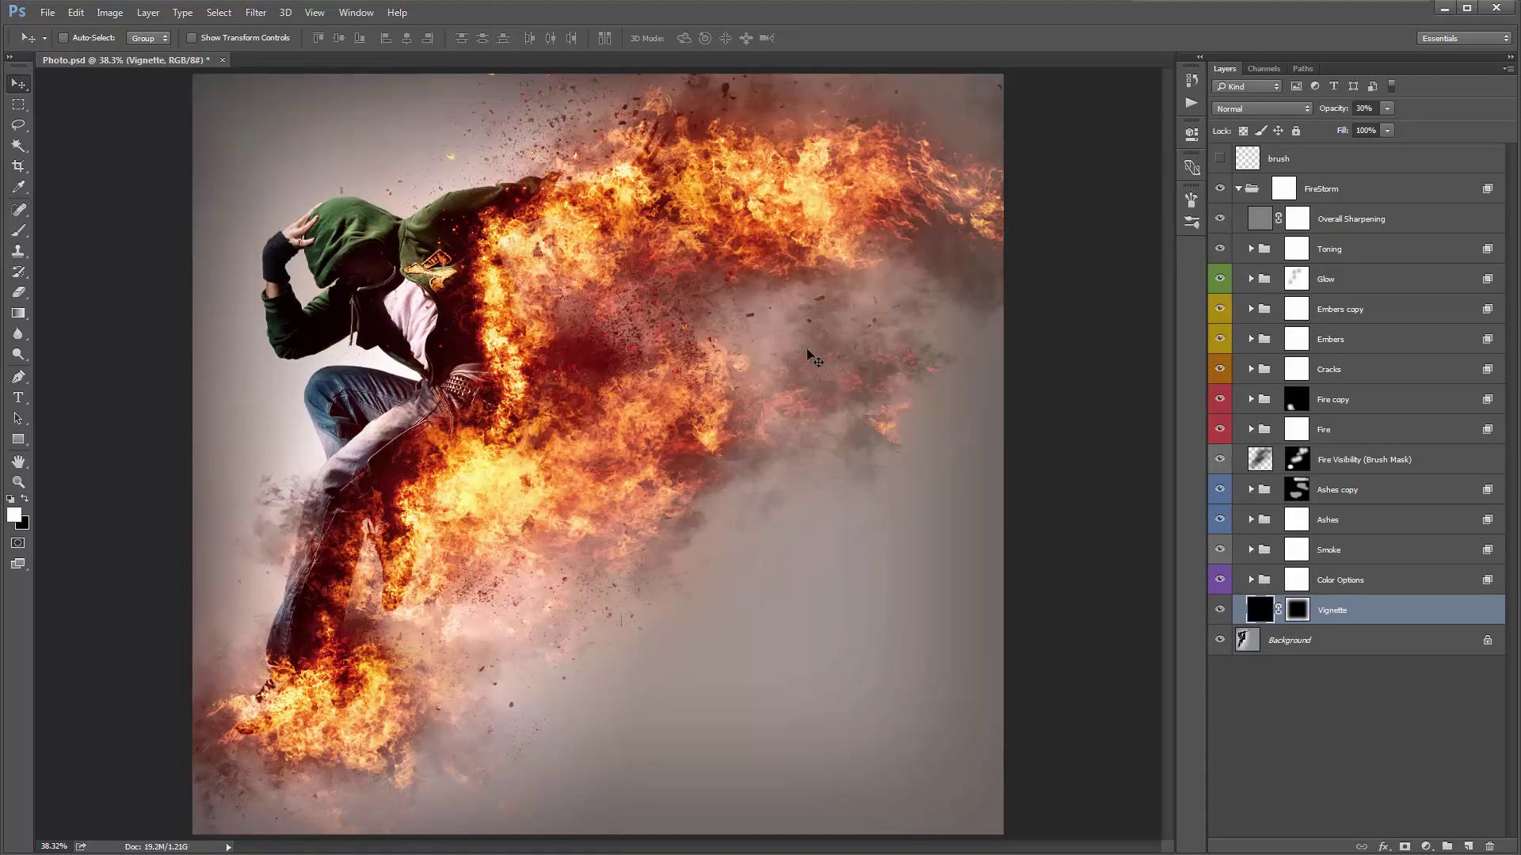
click(1240, 189)
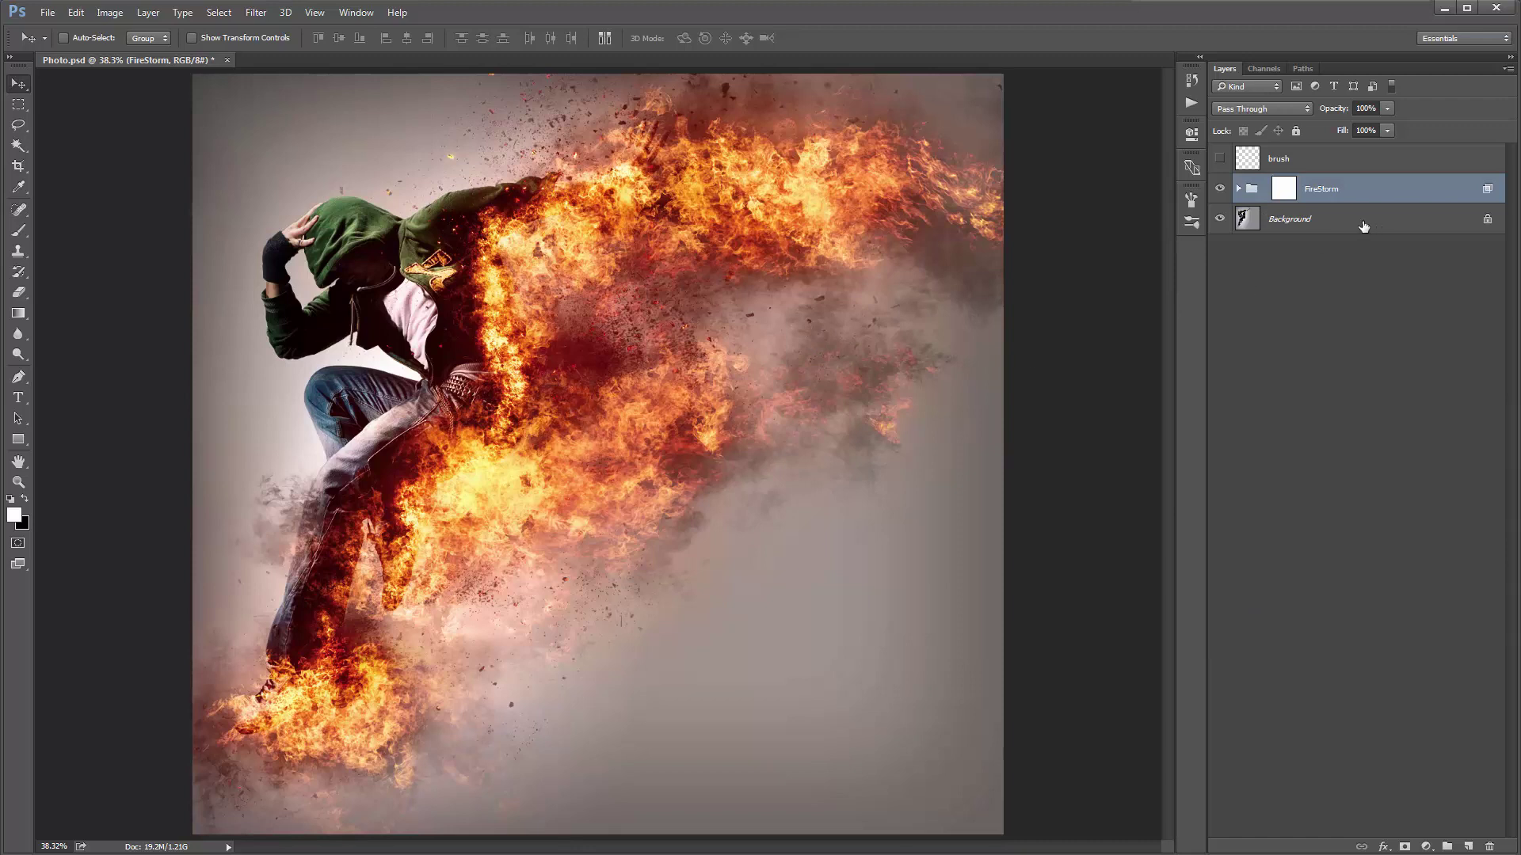
click(1284, 188)
shift+click(1338, 227)
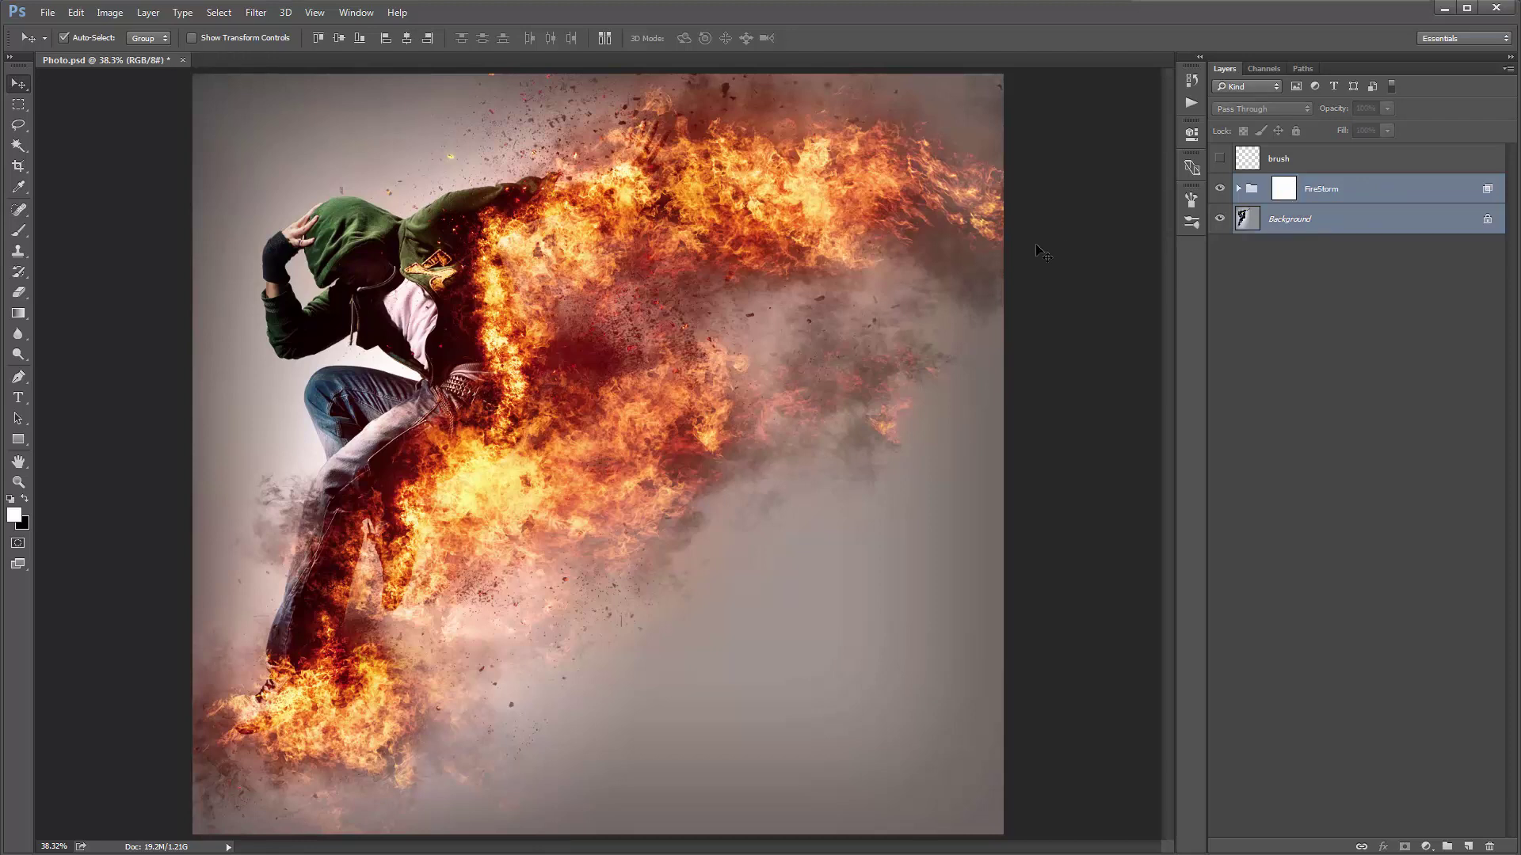
key(ctrl+e)
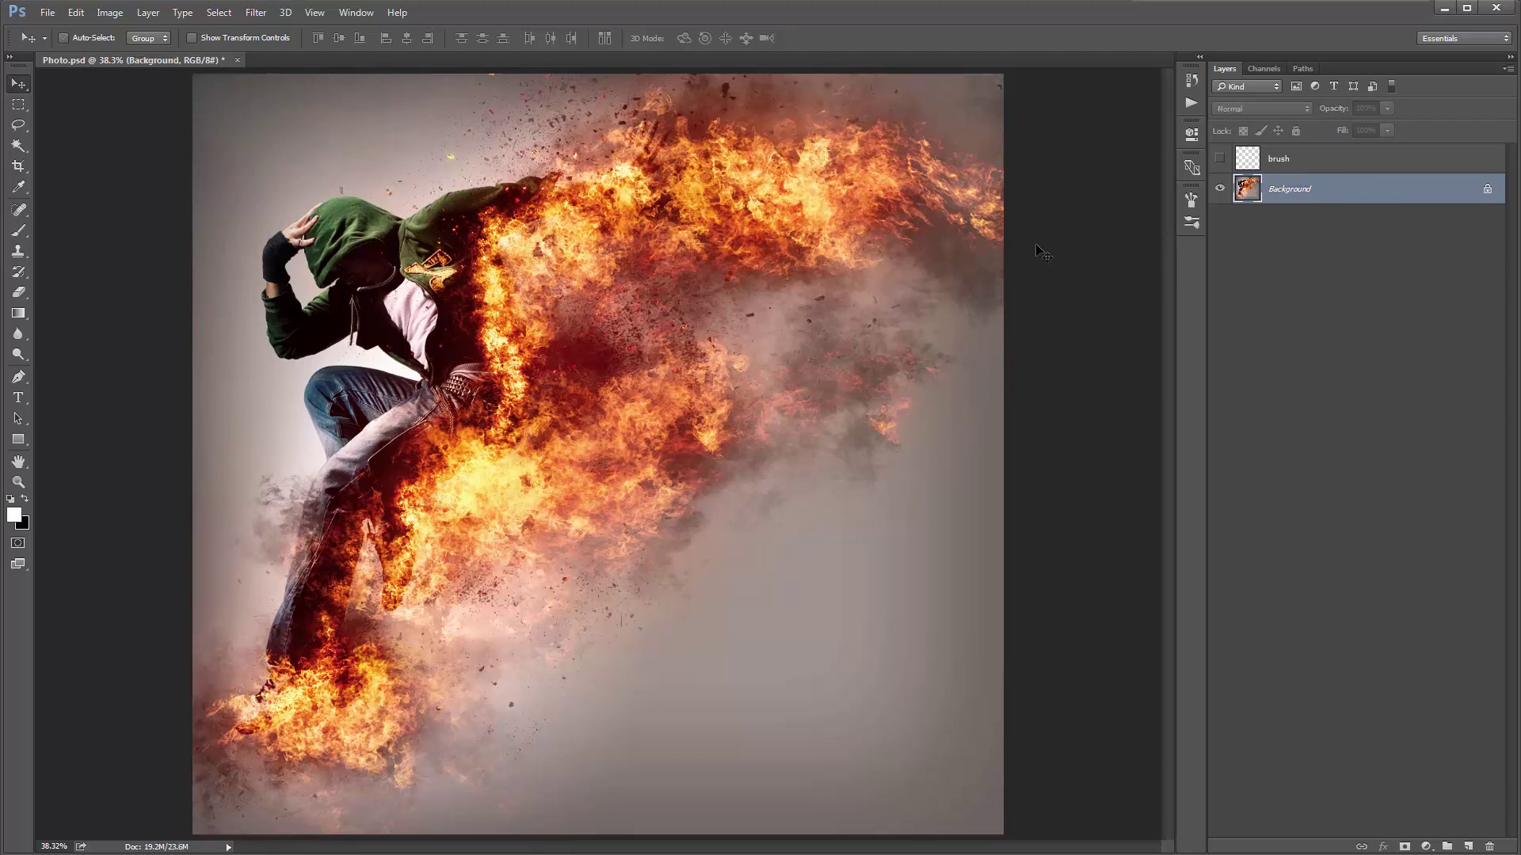
Show the brush layer and delete all of its painted strokes.
click(1220, 159)
click(1316, 170)
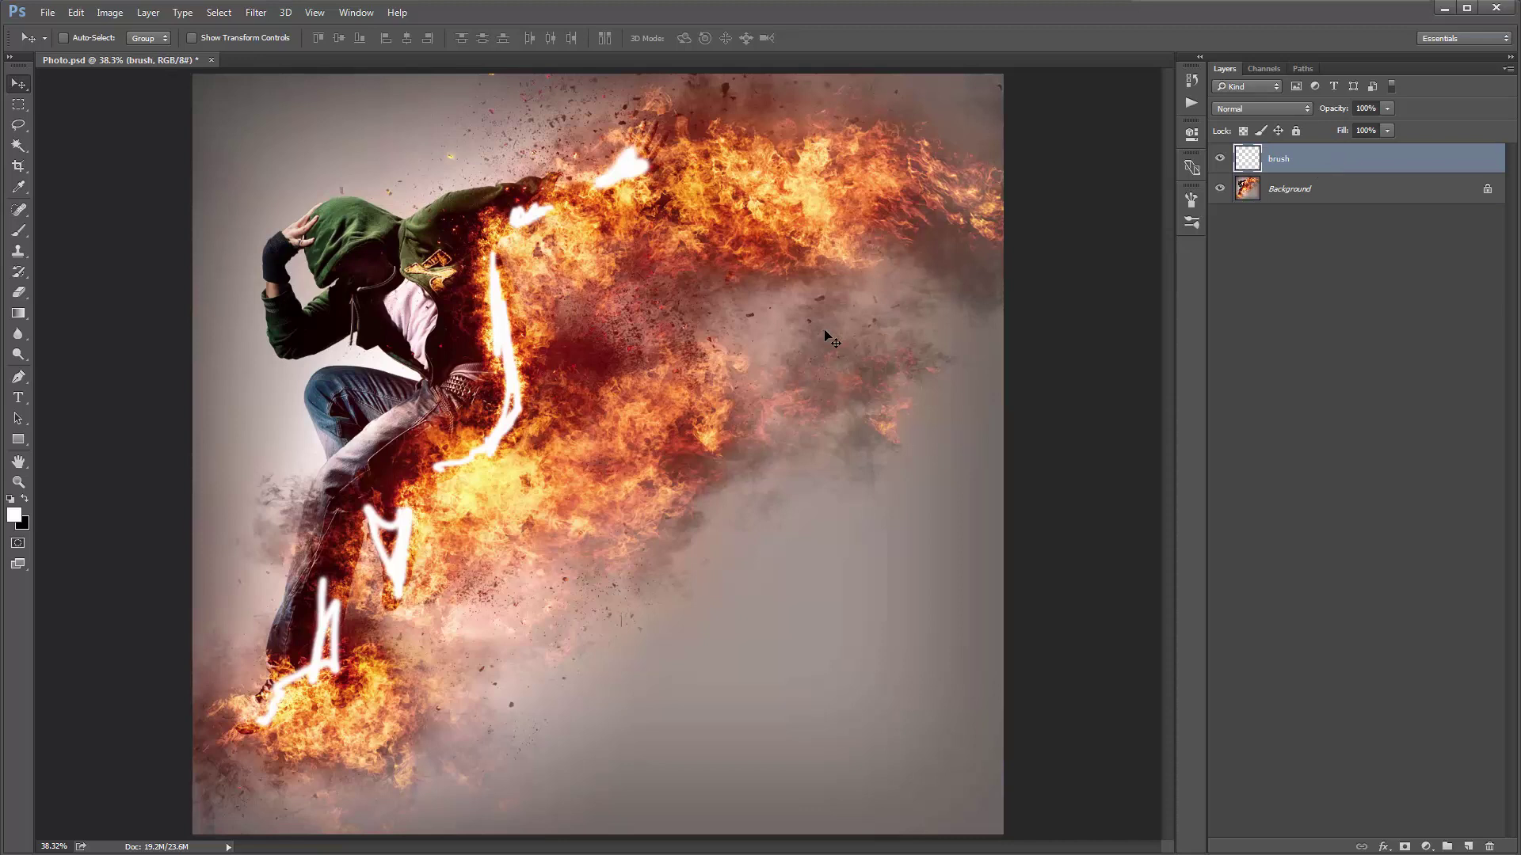
key(ctrl+a)
key(Delete)
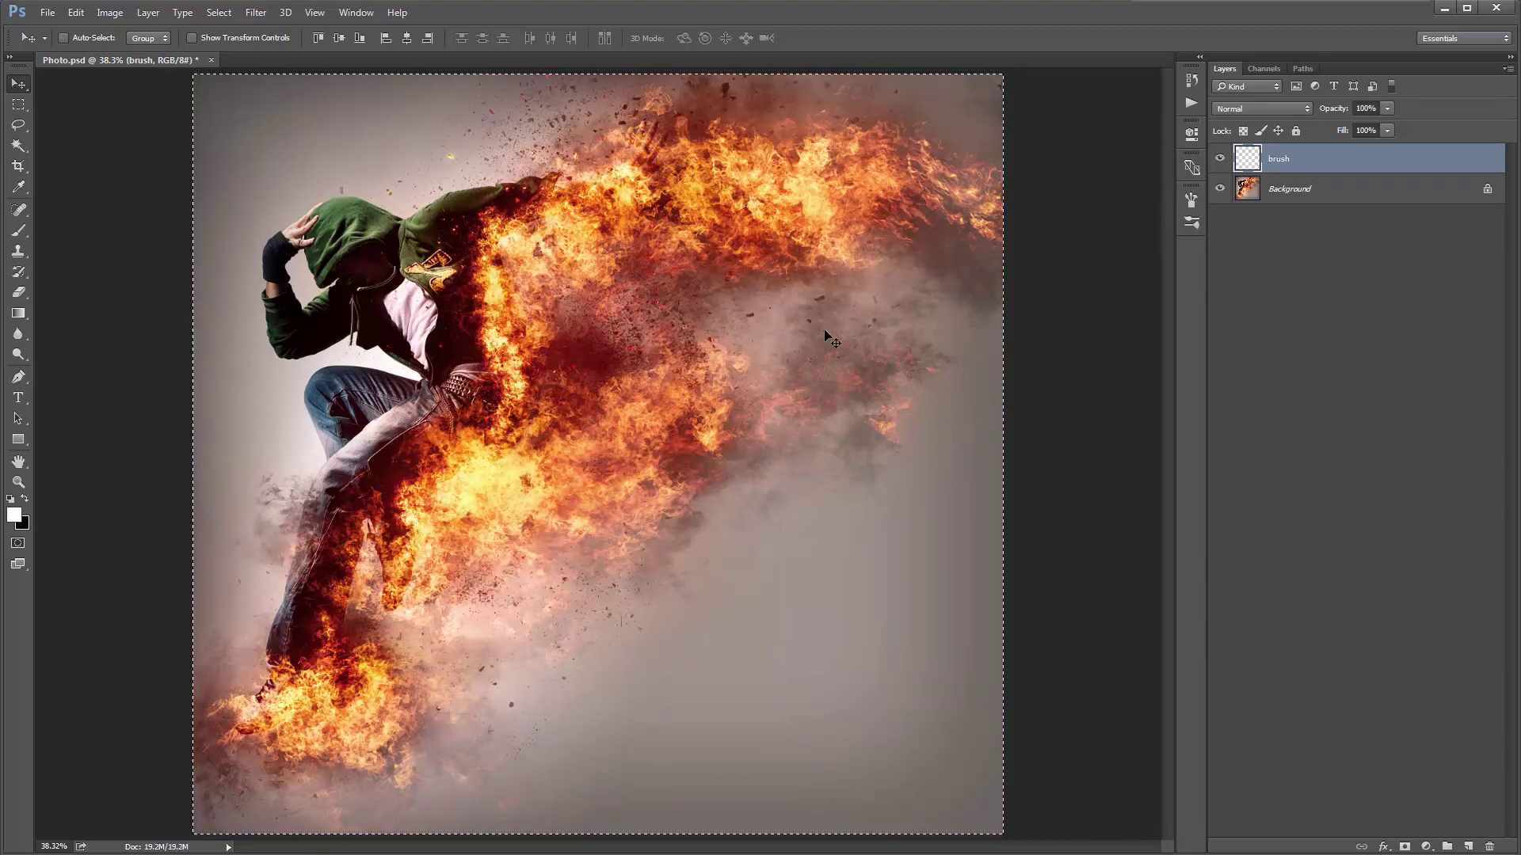
key(ctrl+d)
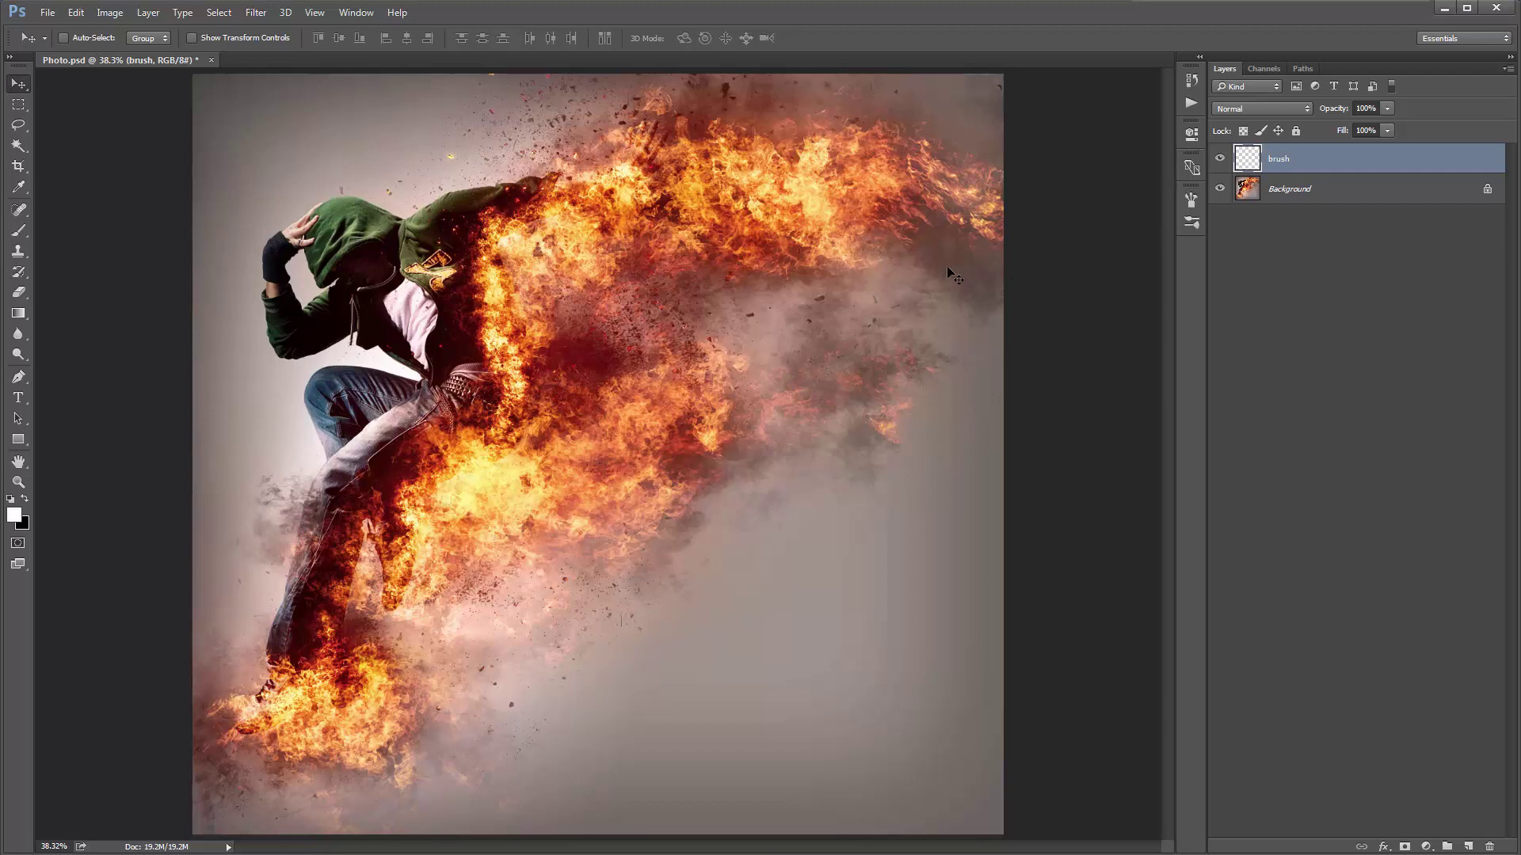
Outline the dancer's whole body, including the outstretched arm and both legs, with a freehand Lasso selection.
key(l)
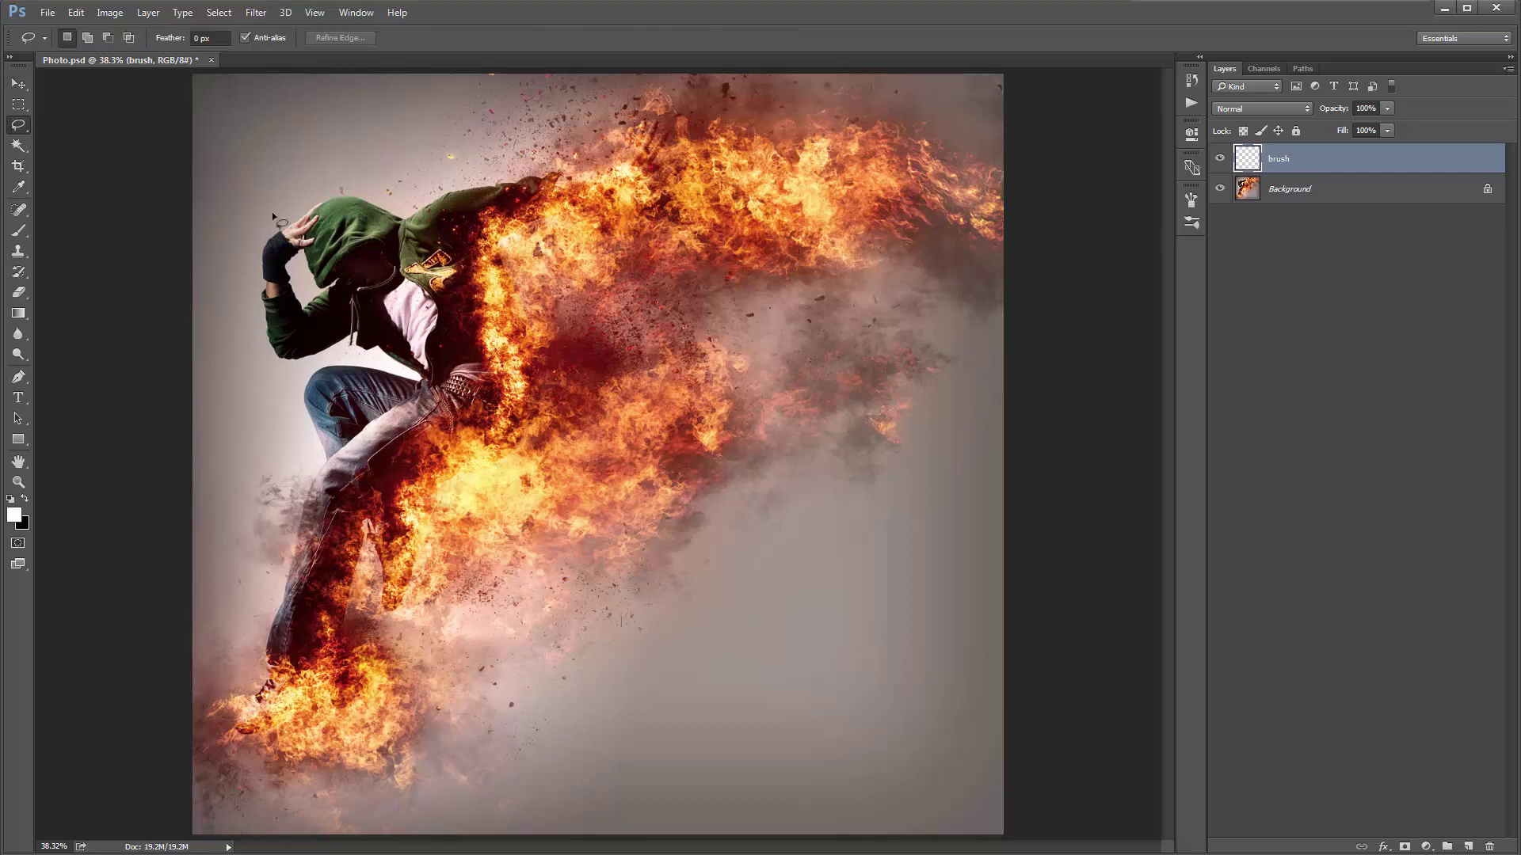
right_click(21, 129)
click(104, 123)
mouse_move(252, 710)
mouse_down()
mouse_move(245, 732)
mouse_move(341, 701)
mouse_up()
mouse_move(345, 599)
mouse_down()
mouse_move(364, 522)
mouse_move(382, 601)
mouse_move(402, 602)
mouse_move(424, 505)
mouse_move(505, 421)
mouse_up()
mouse_move(519, 363)
mouse_down()
mouse_move(502, 247)
mouse_move(655, 179)
mouse_move(650, 126)
mouse_move(575, 174)
mouse_move(407, 218)
mouse_move(299, 224)
mouse_move(273, 250)
mouse_move(274, 333)
mouse_move(293, 361)
mouse_move(366, 349)
mouse_move(427, 385)
mouse_move(316, 394)
mouse_move(317, 485)
mouse_move(269, 623)
mouse_move(273, 692)
mouse_move(247, 724)
mouse_up()
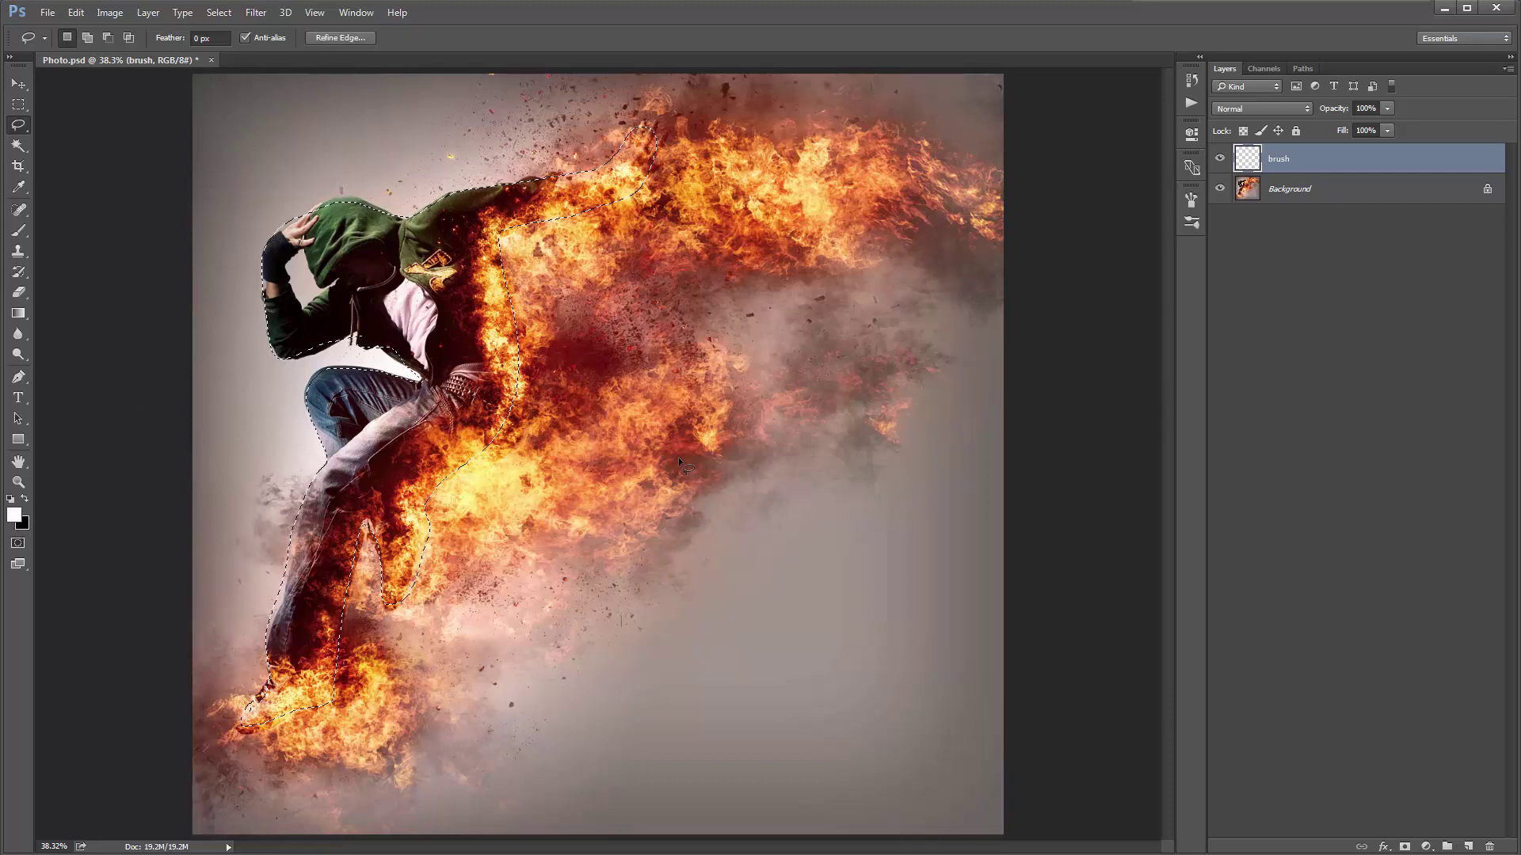
Fill the dancer-shaped selection with white on the brush layer, deselect, and hide the layer.
key(v)
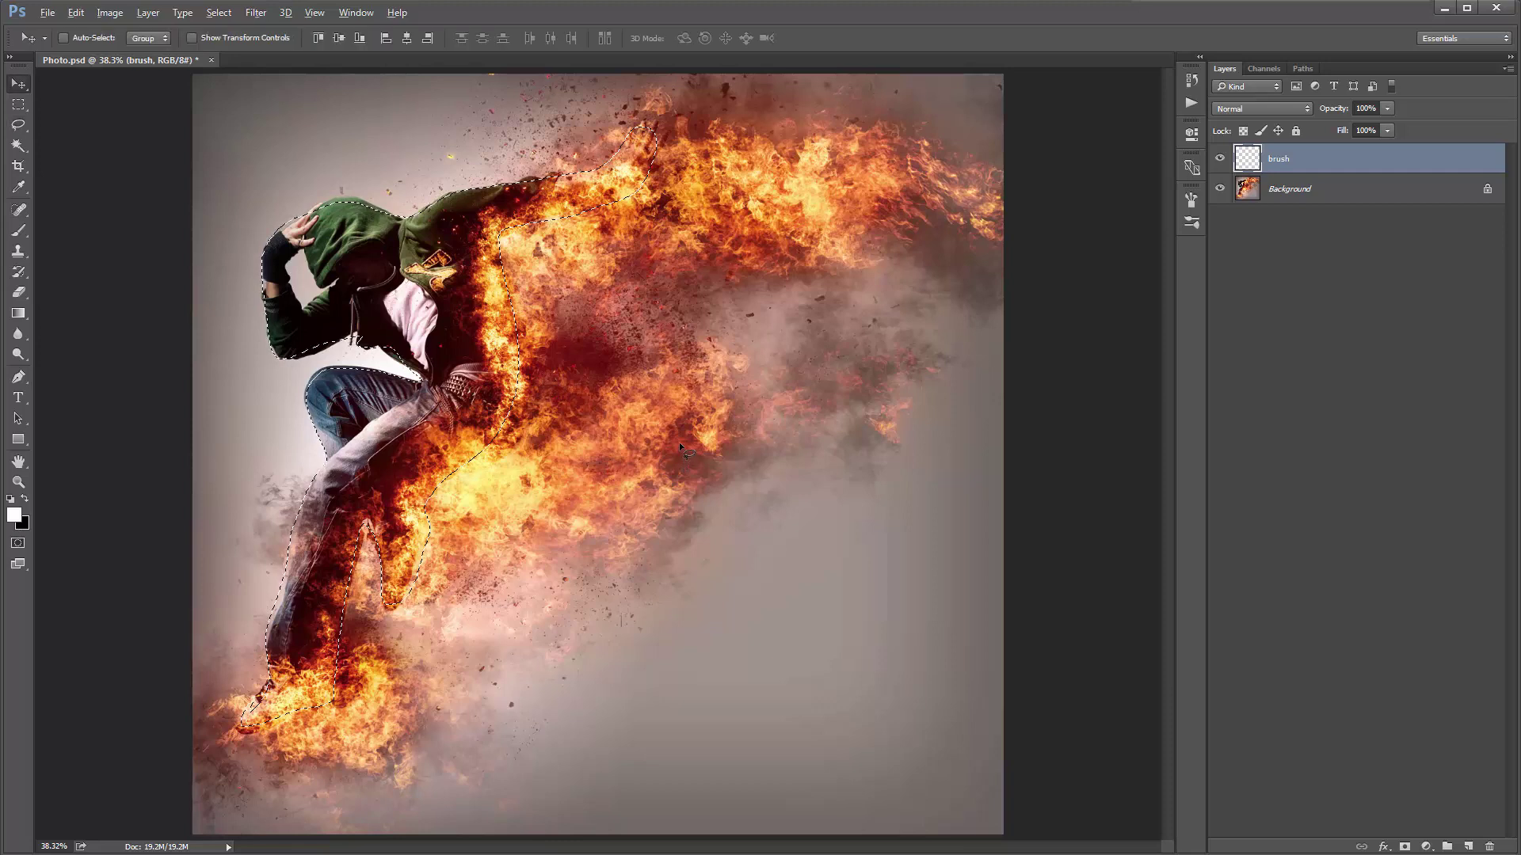
key(alt+BackSpace)
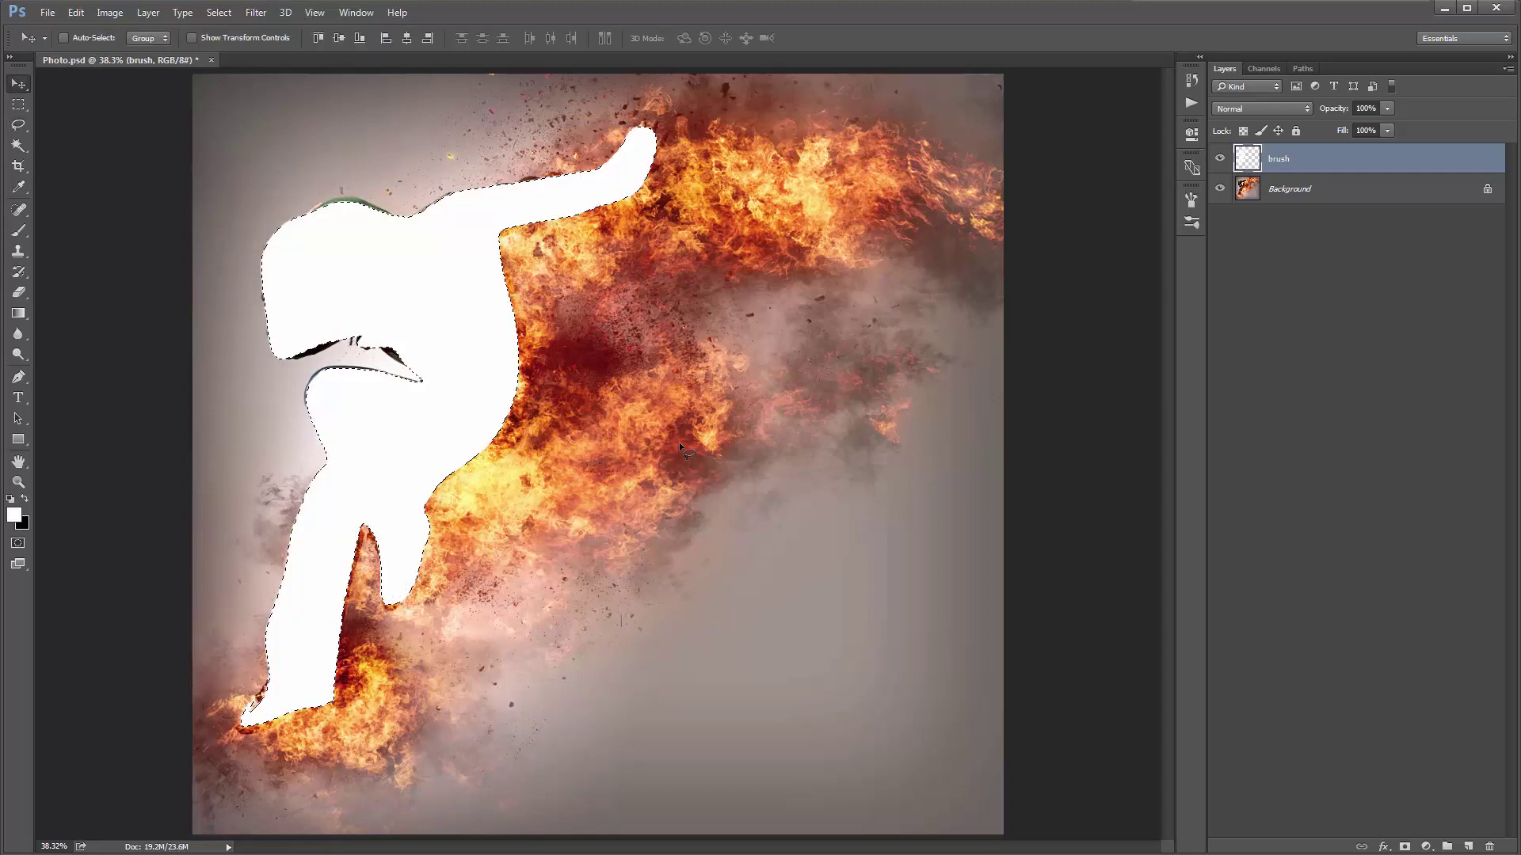
key(ctrl+d)
click(677, 396)
click(1220, 159)
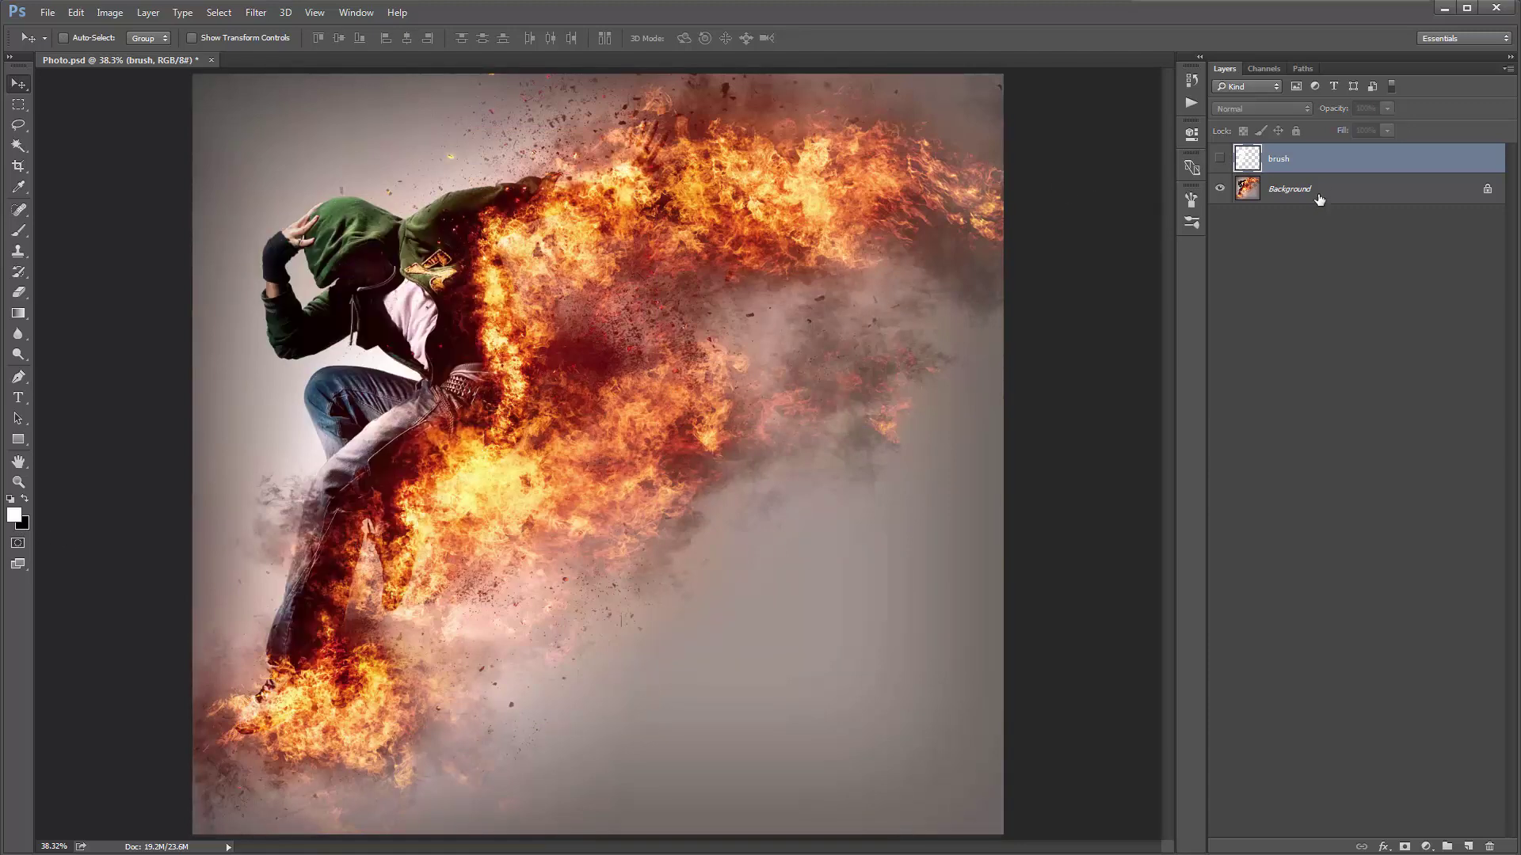
Magic Wand-select the gap between raised arm and head on the Background, clear it from the brush layer's white fill, and deselect.
click(1315, 191)
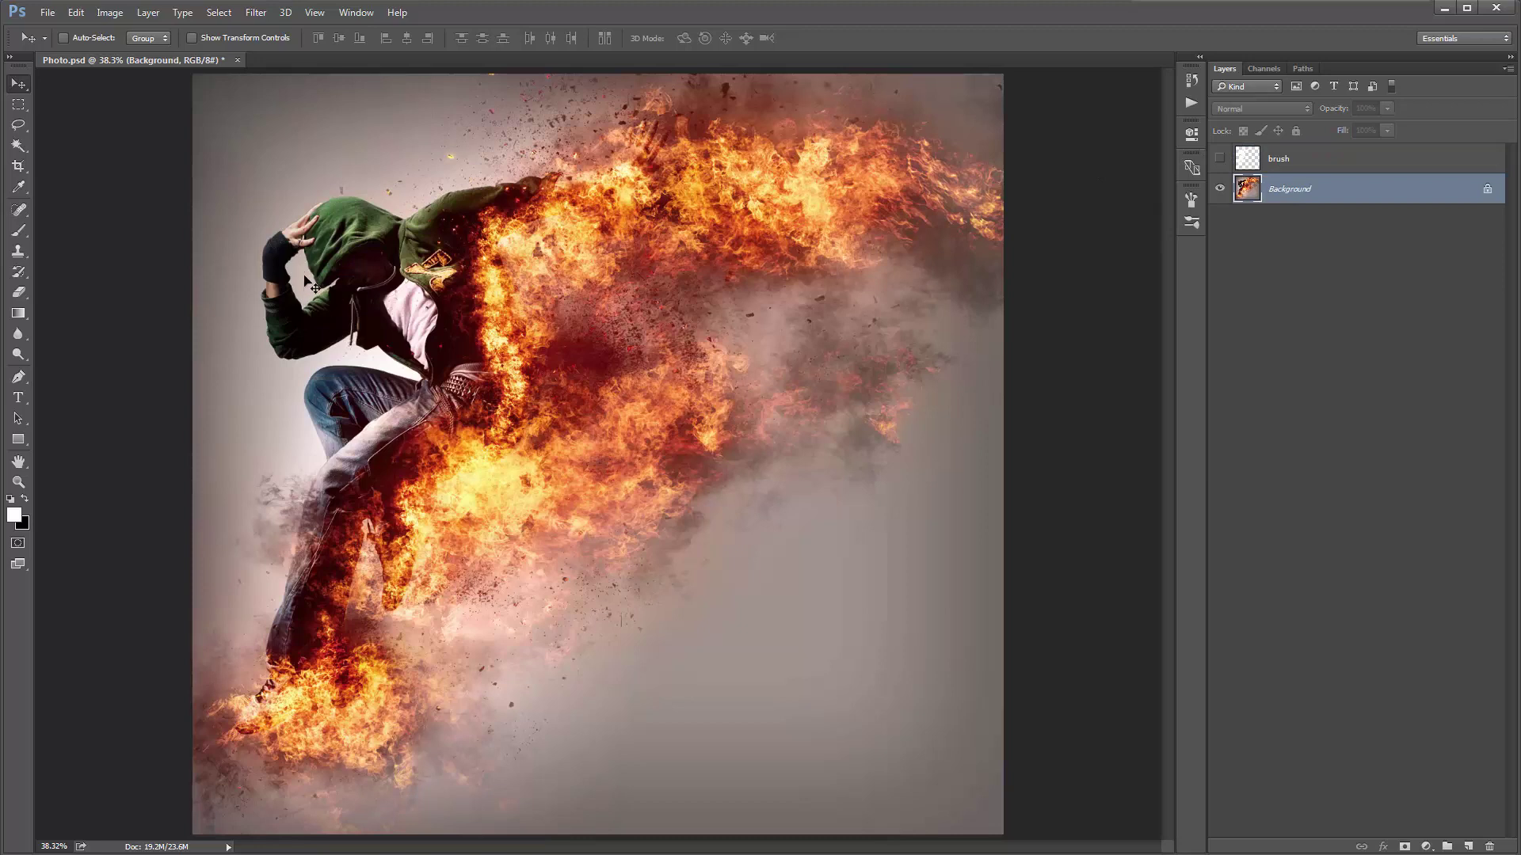
key(w)
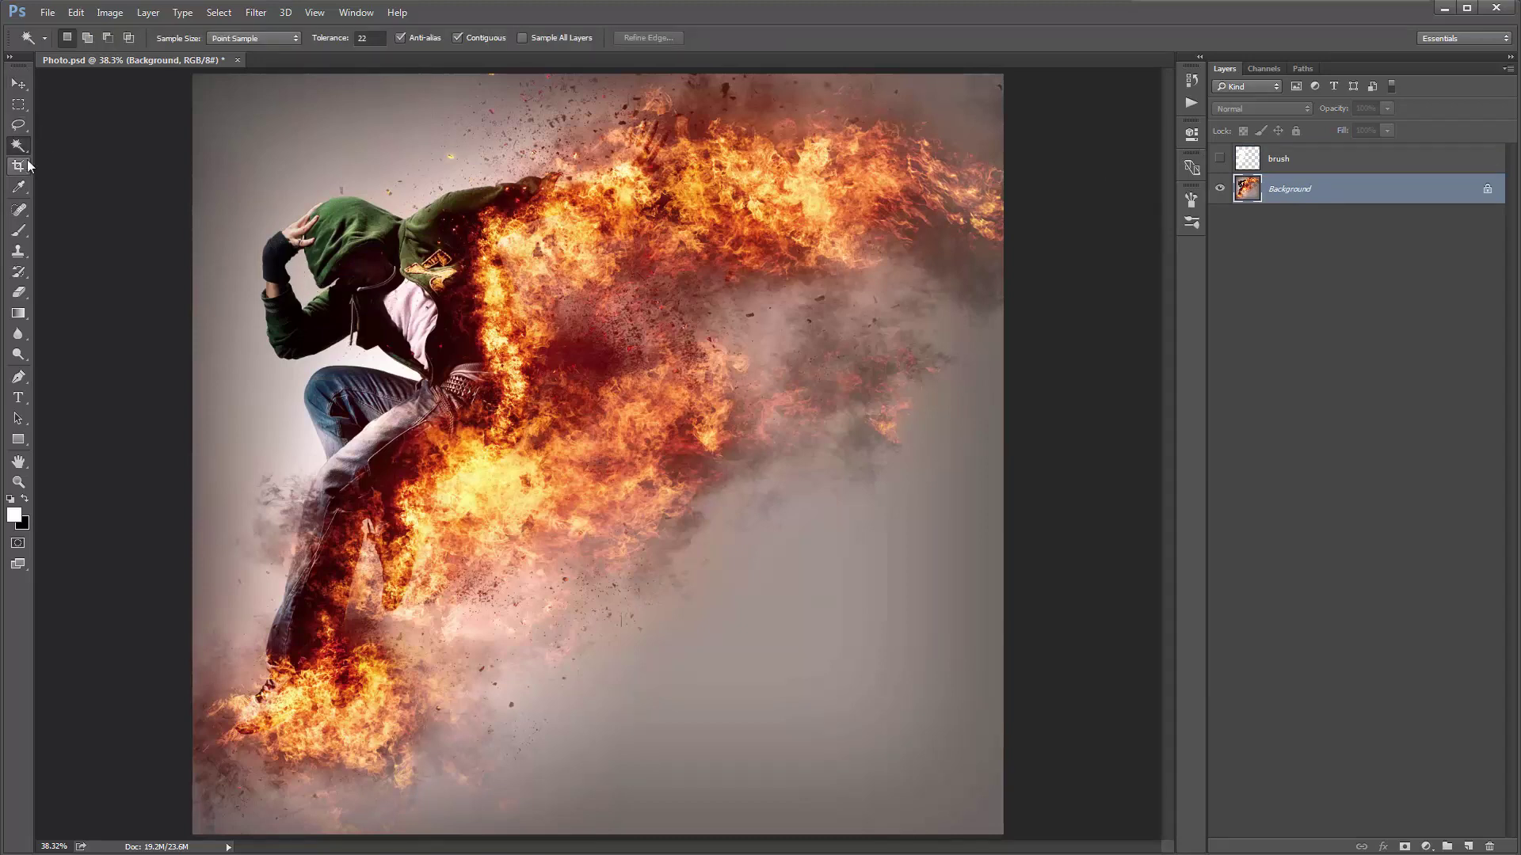
click(303, 274)
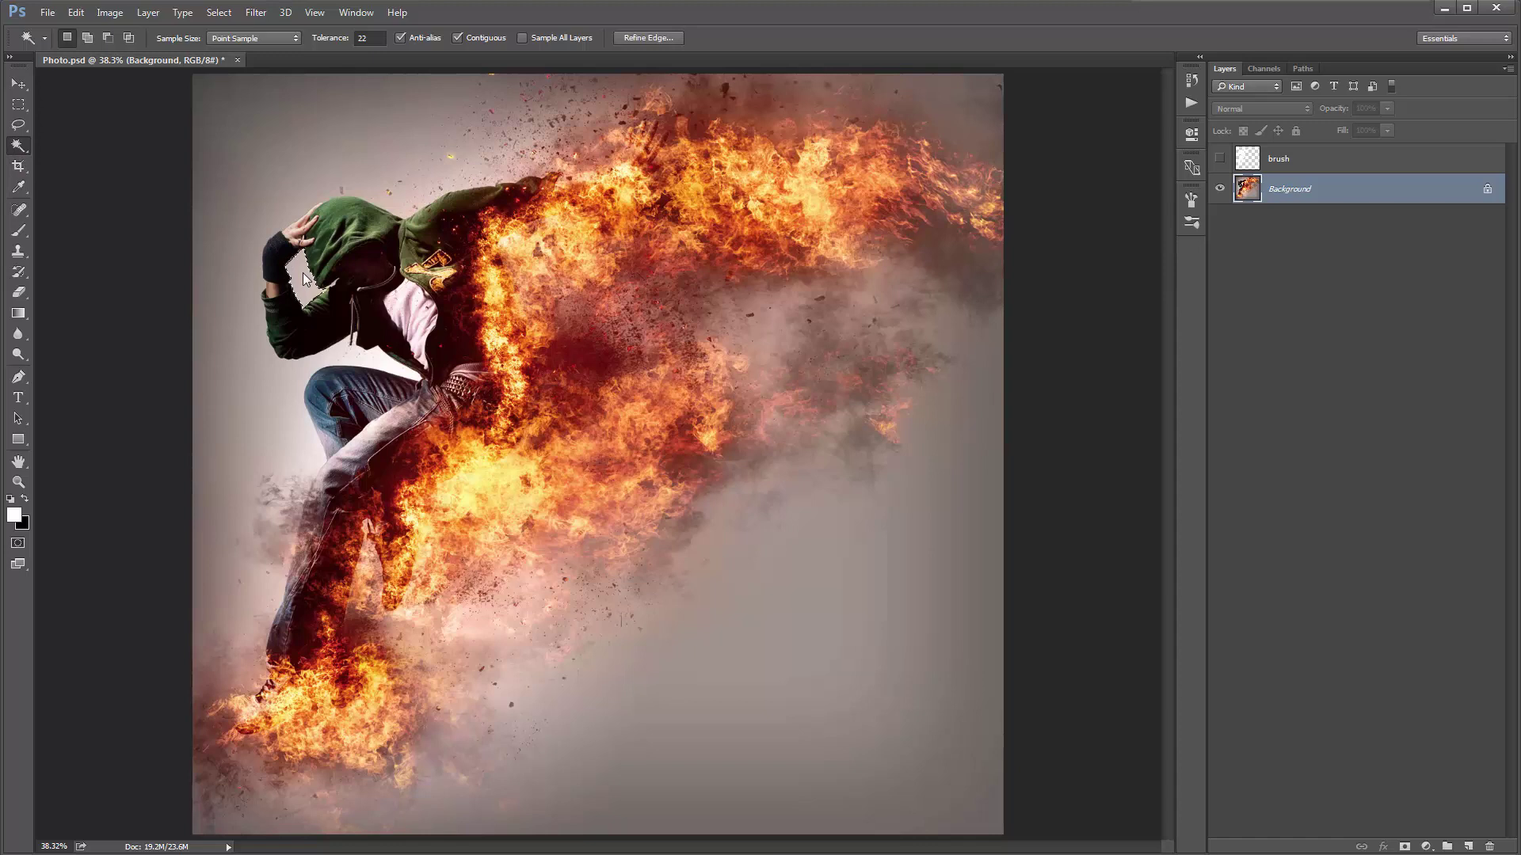
click(1248, 159)
click(1219, 158)
key(alt+BackSpace)
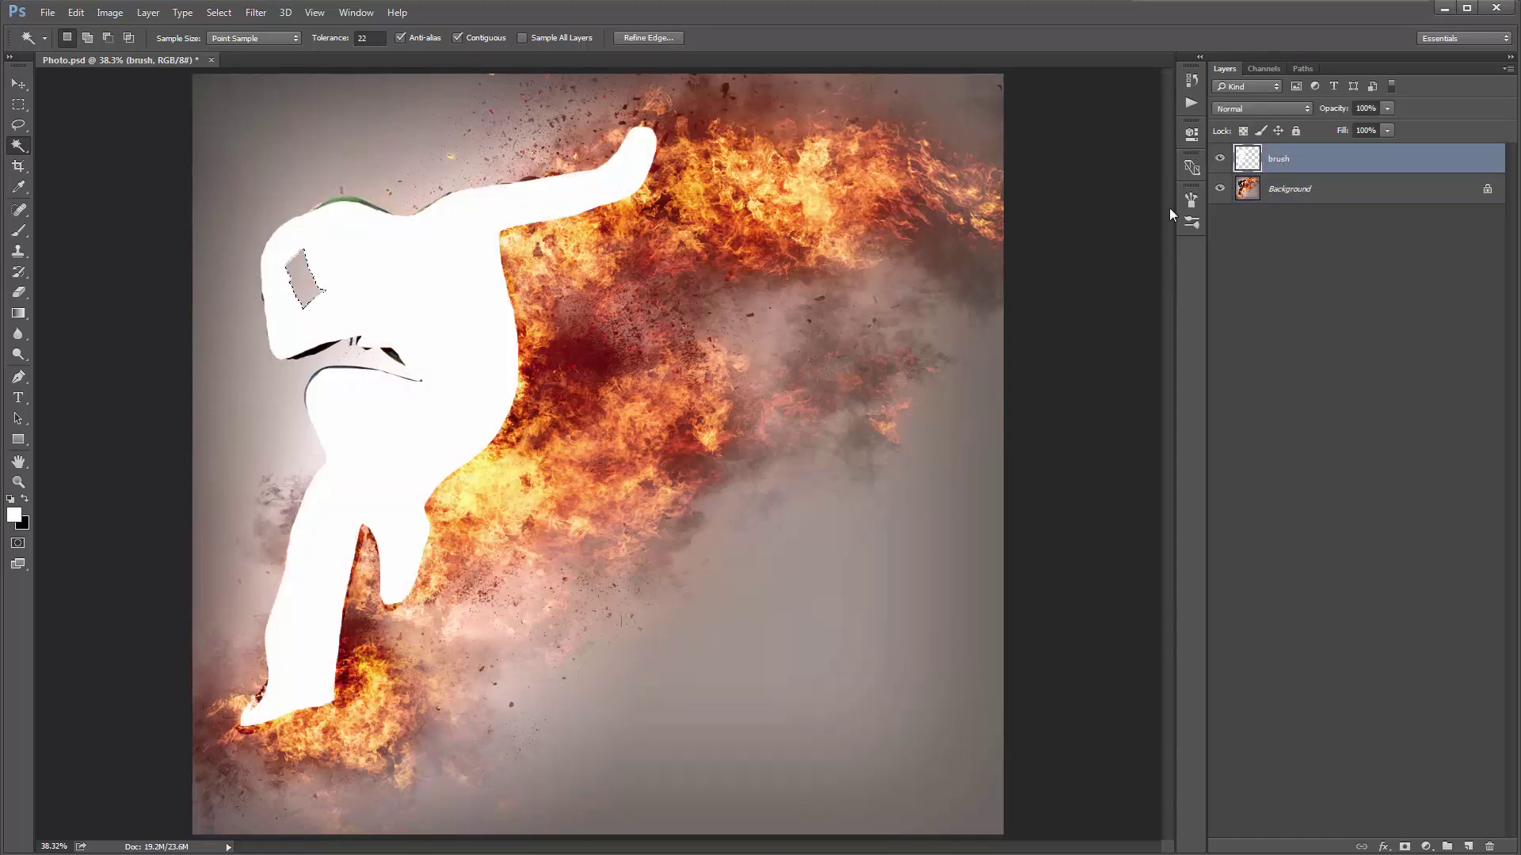
key(ctrl+d)
key(v)
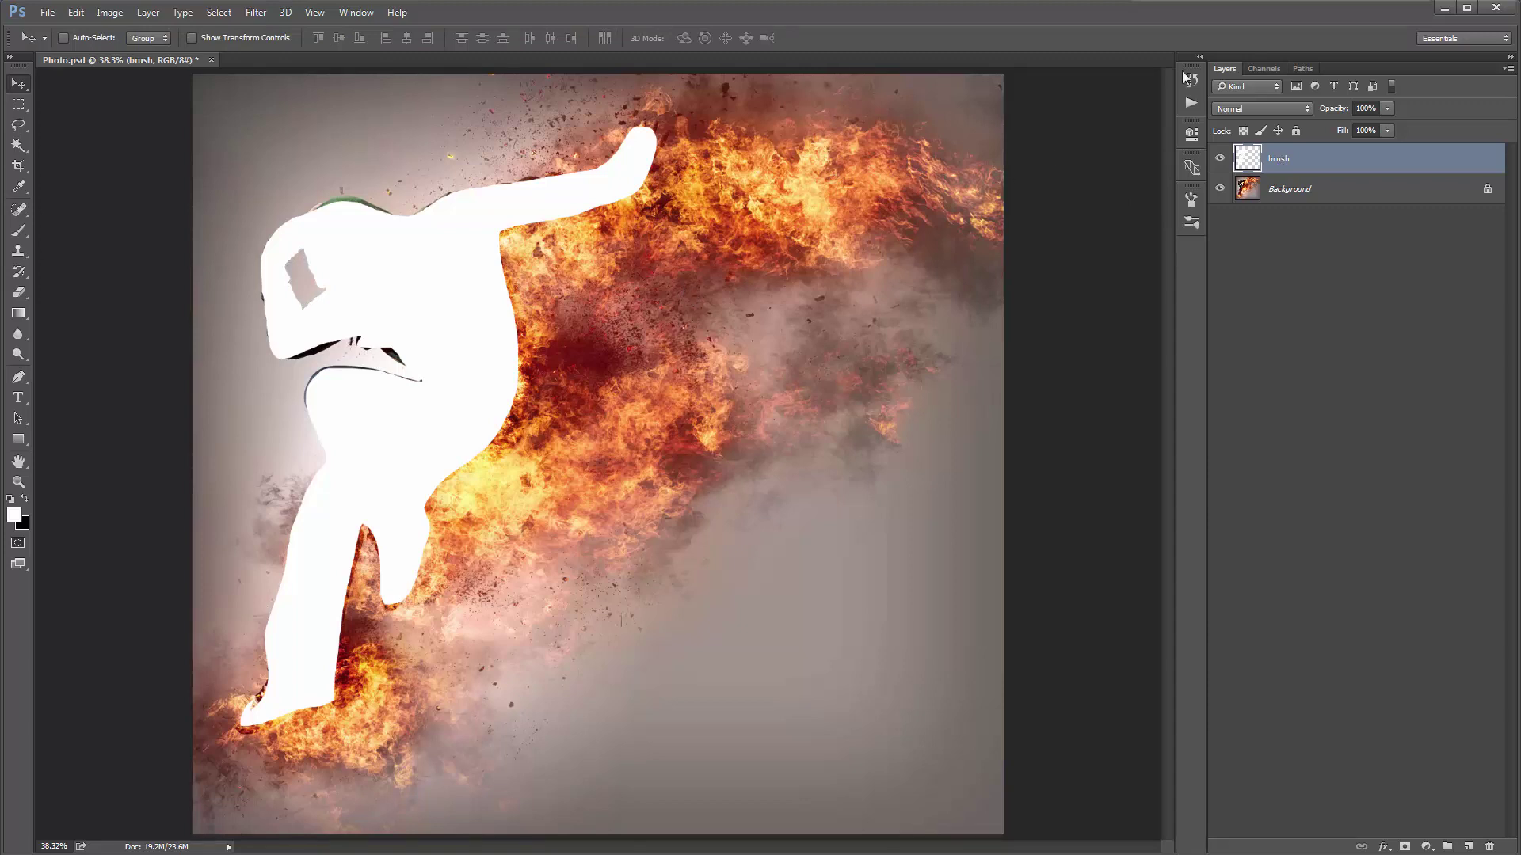
Move the Soft Focus 3 action set below FireStorm and run its Soft Focus 3 action with the brush layer selected.
click(1191, 102)
click(957, 166)
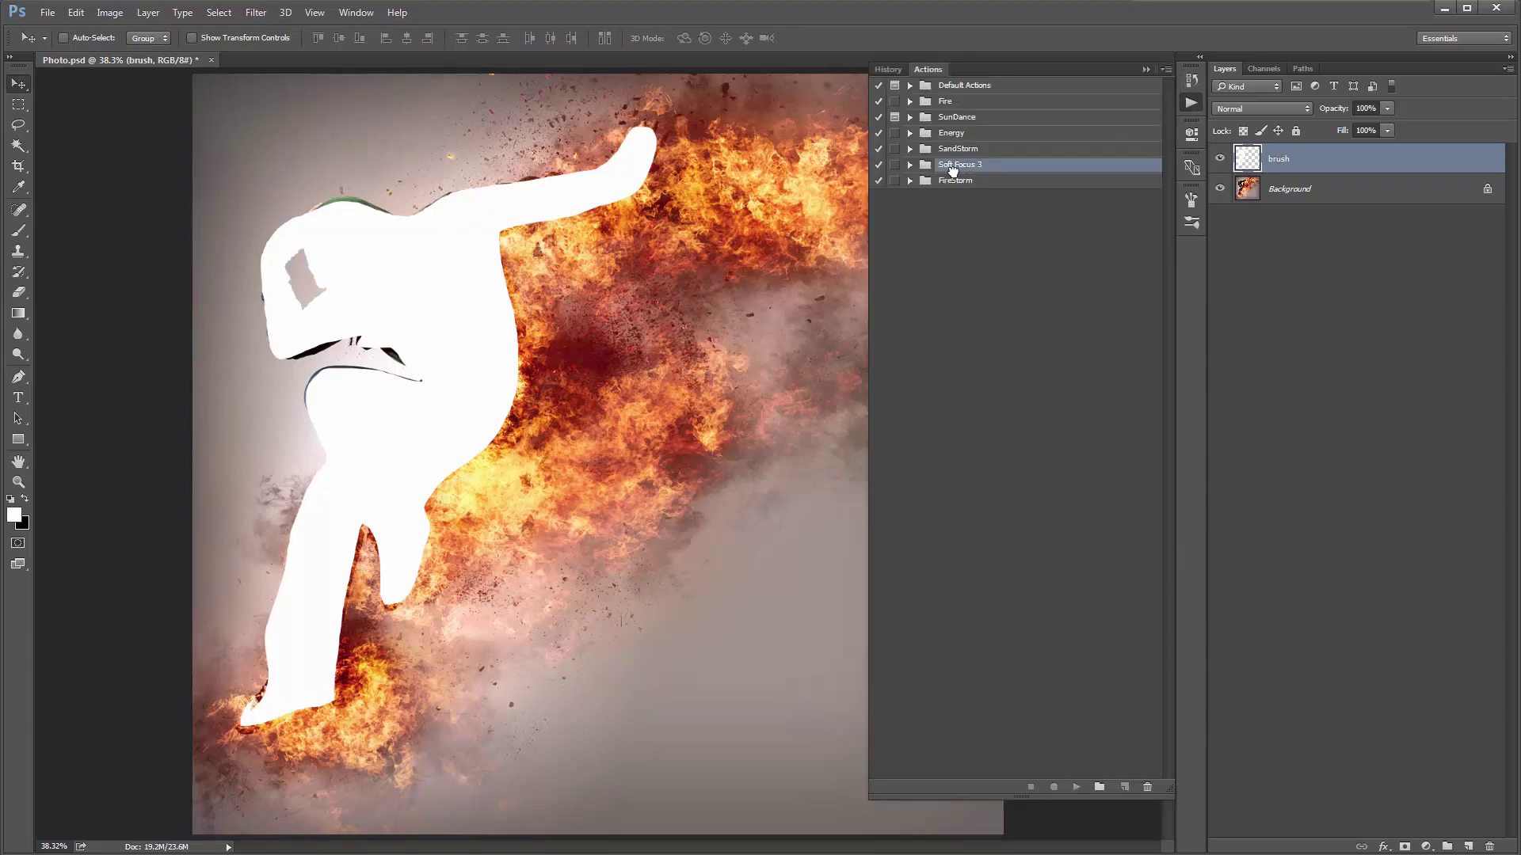
drag(953, 170, 954, 190)
click(909, 181)
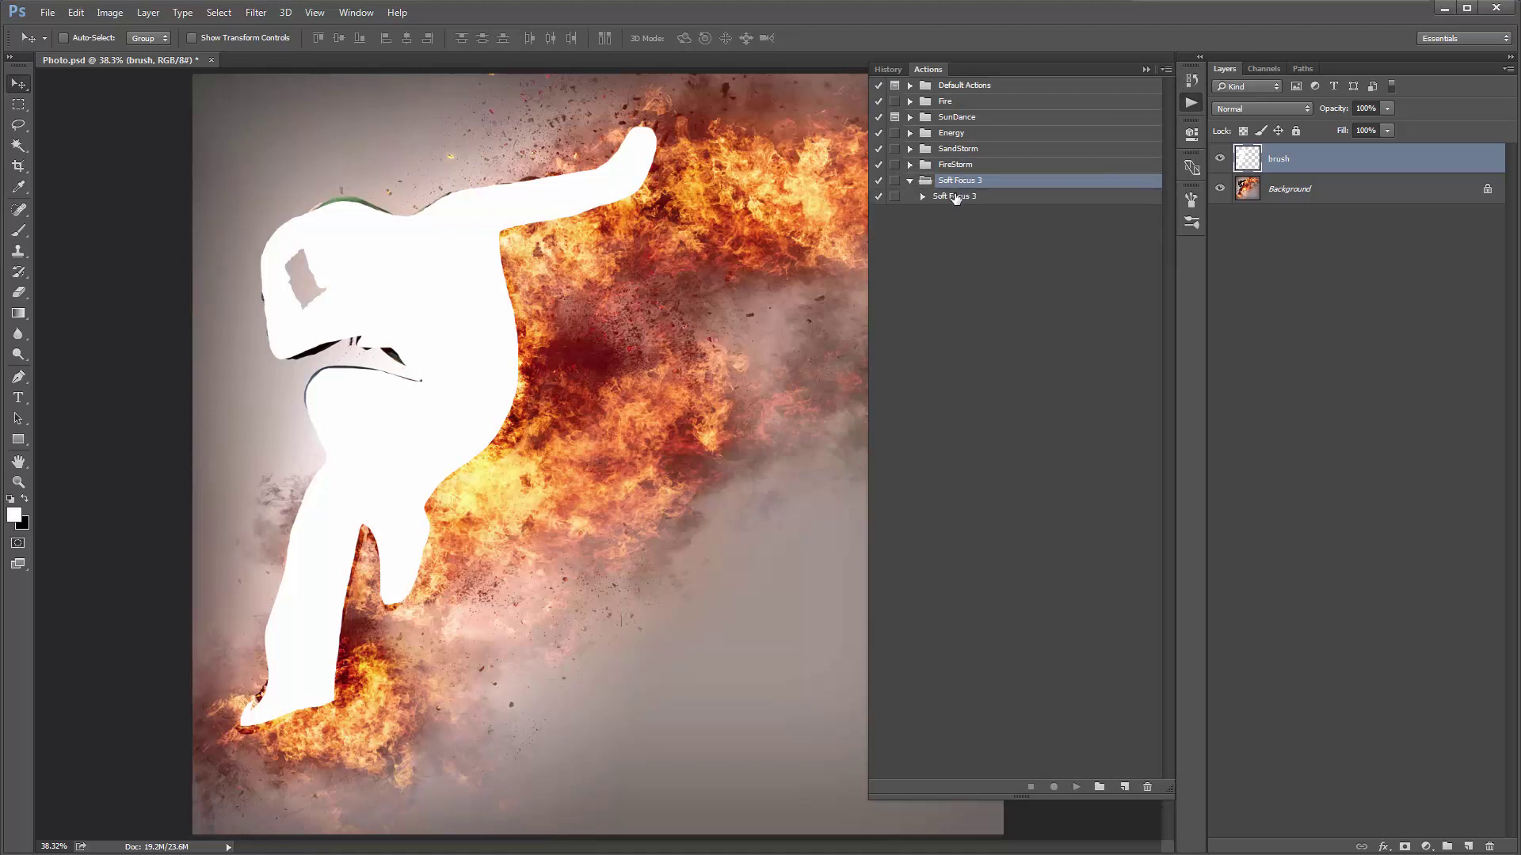
click(955, 198)
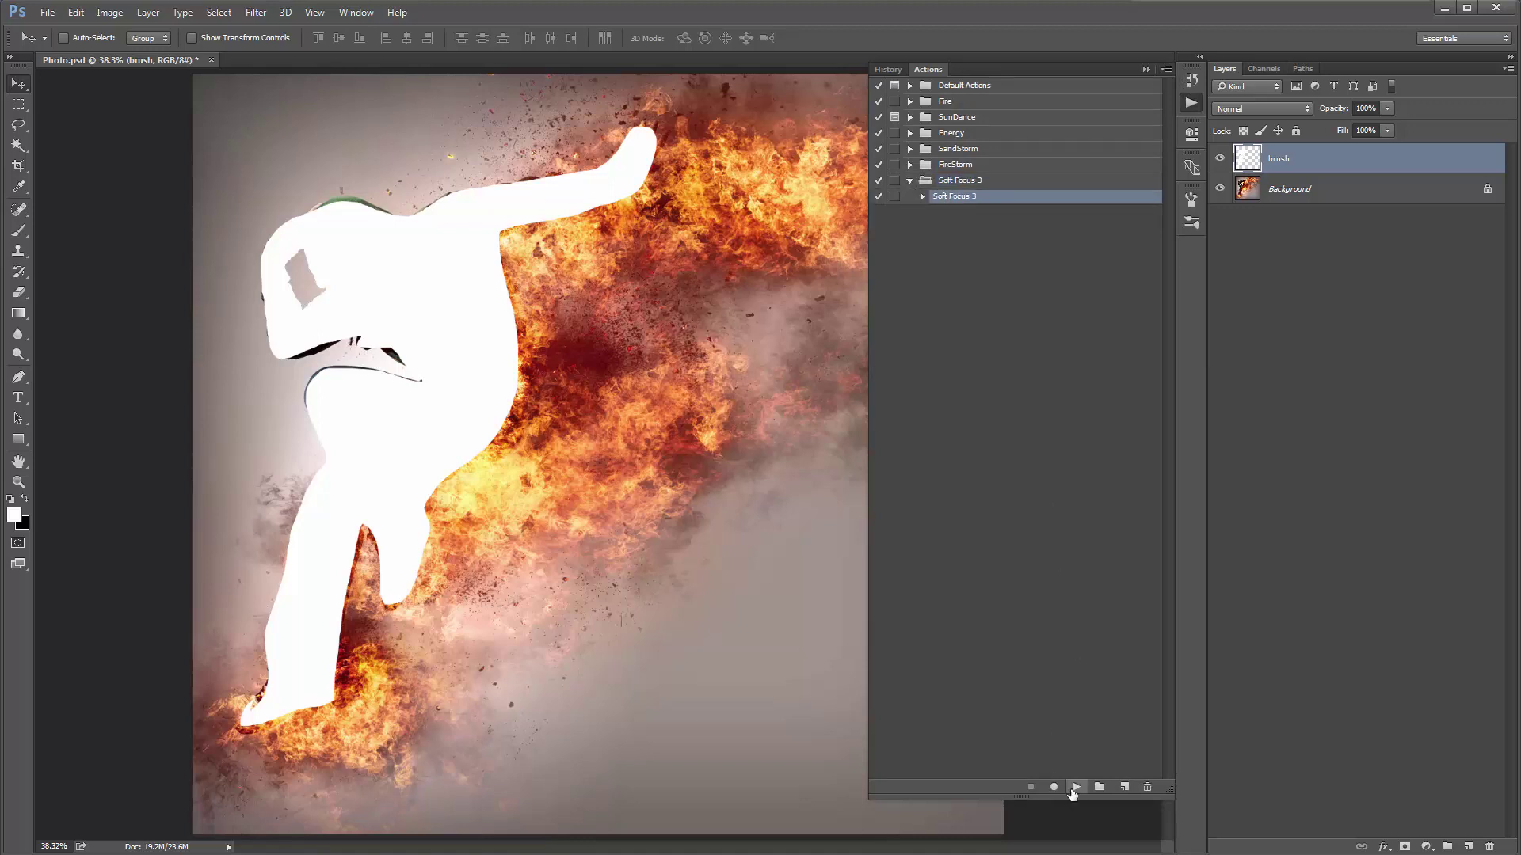
click(1074, 788)
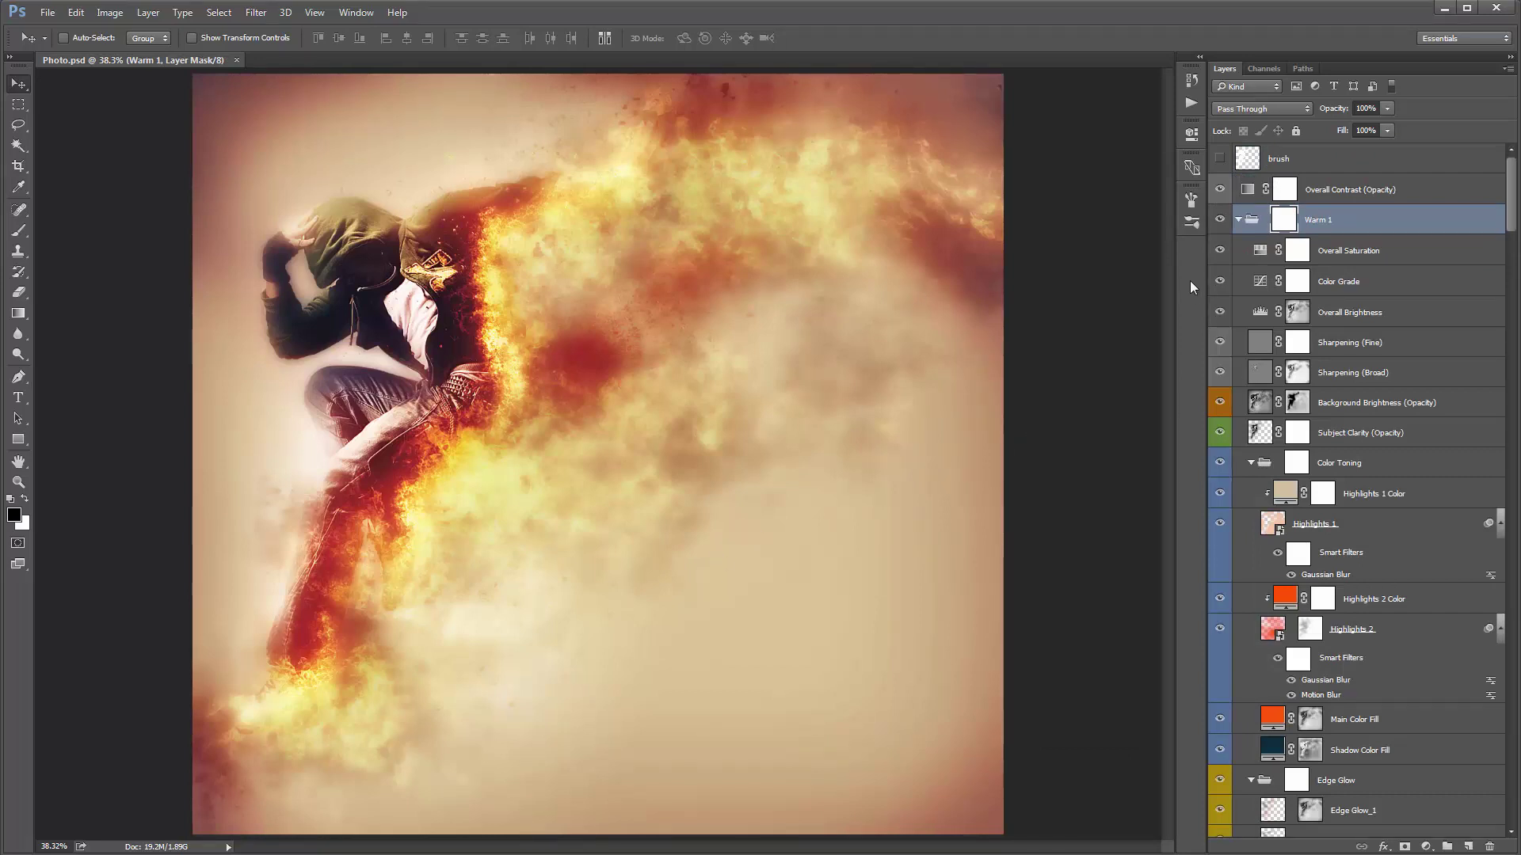
Collapse the Warm 1 group and hide the Overall Contrast (Opacity) layer.
click(1350, 226)
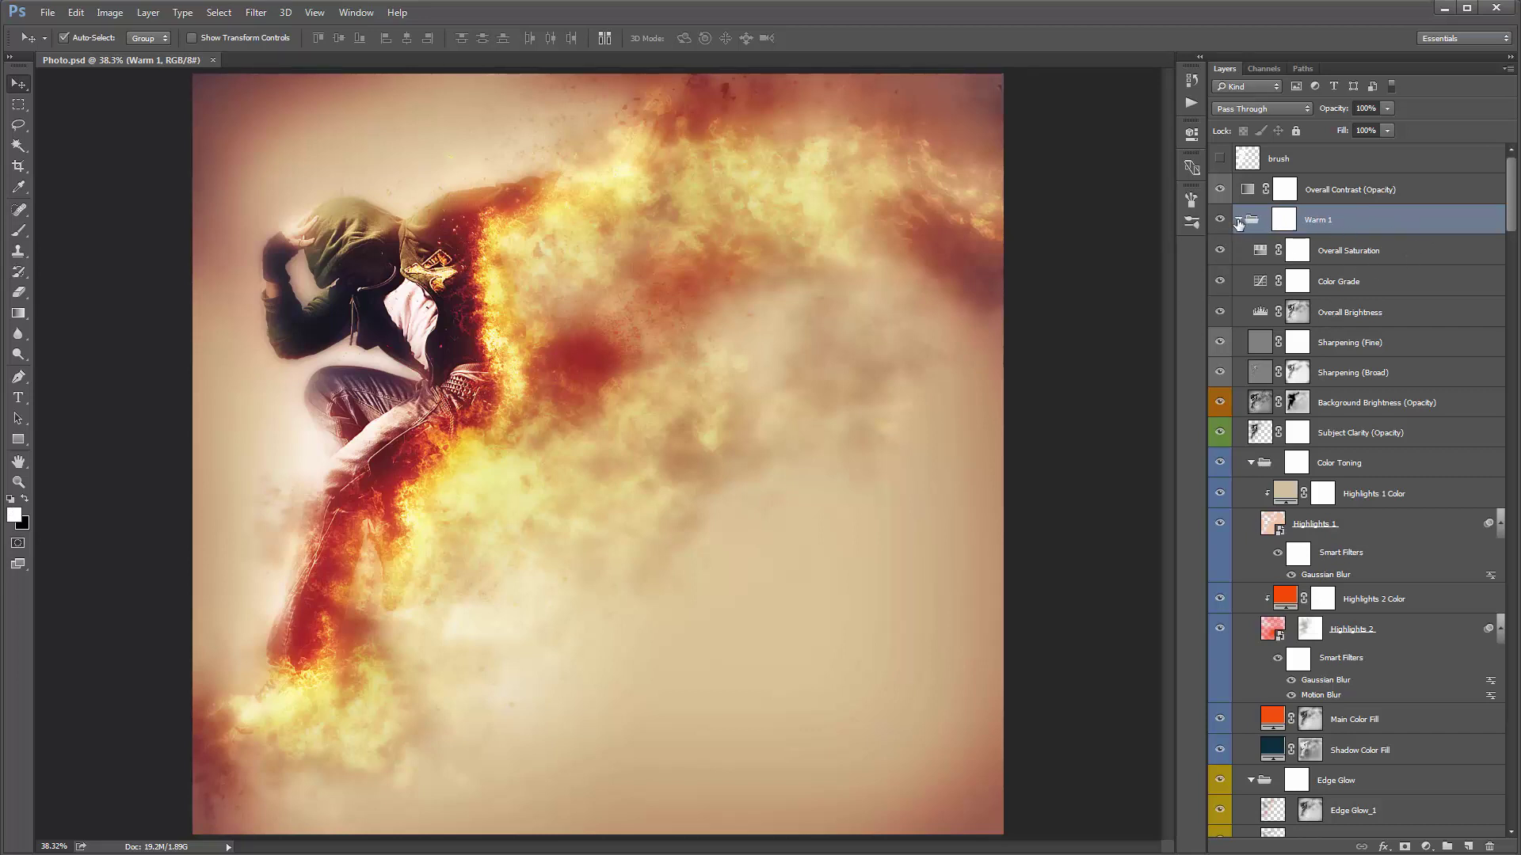
click(1239, 221)
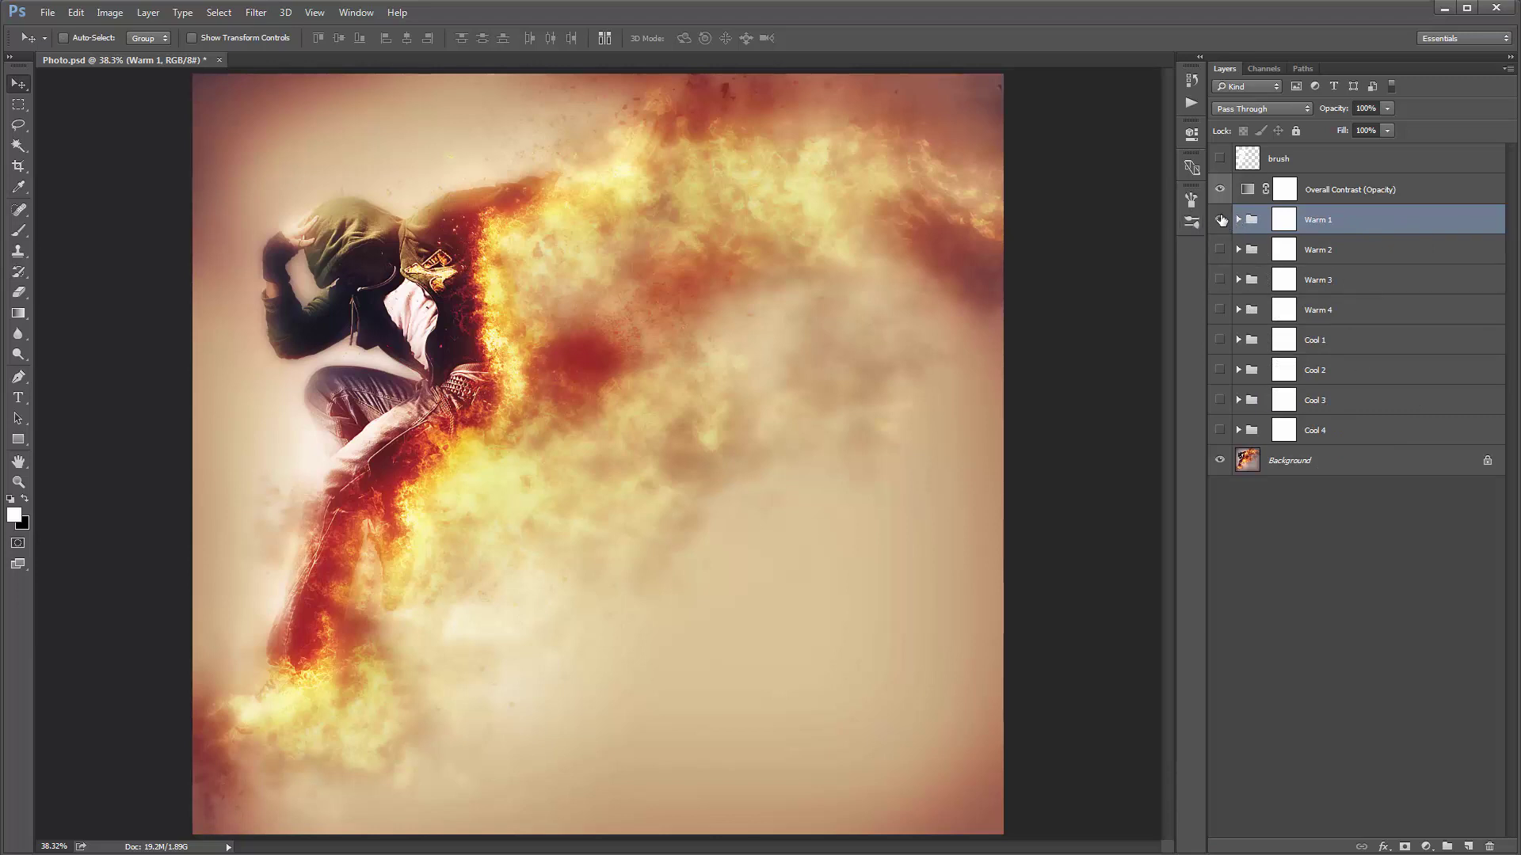
click(1223, 189)
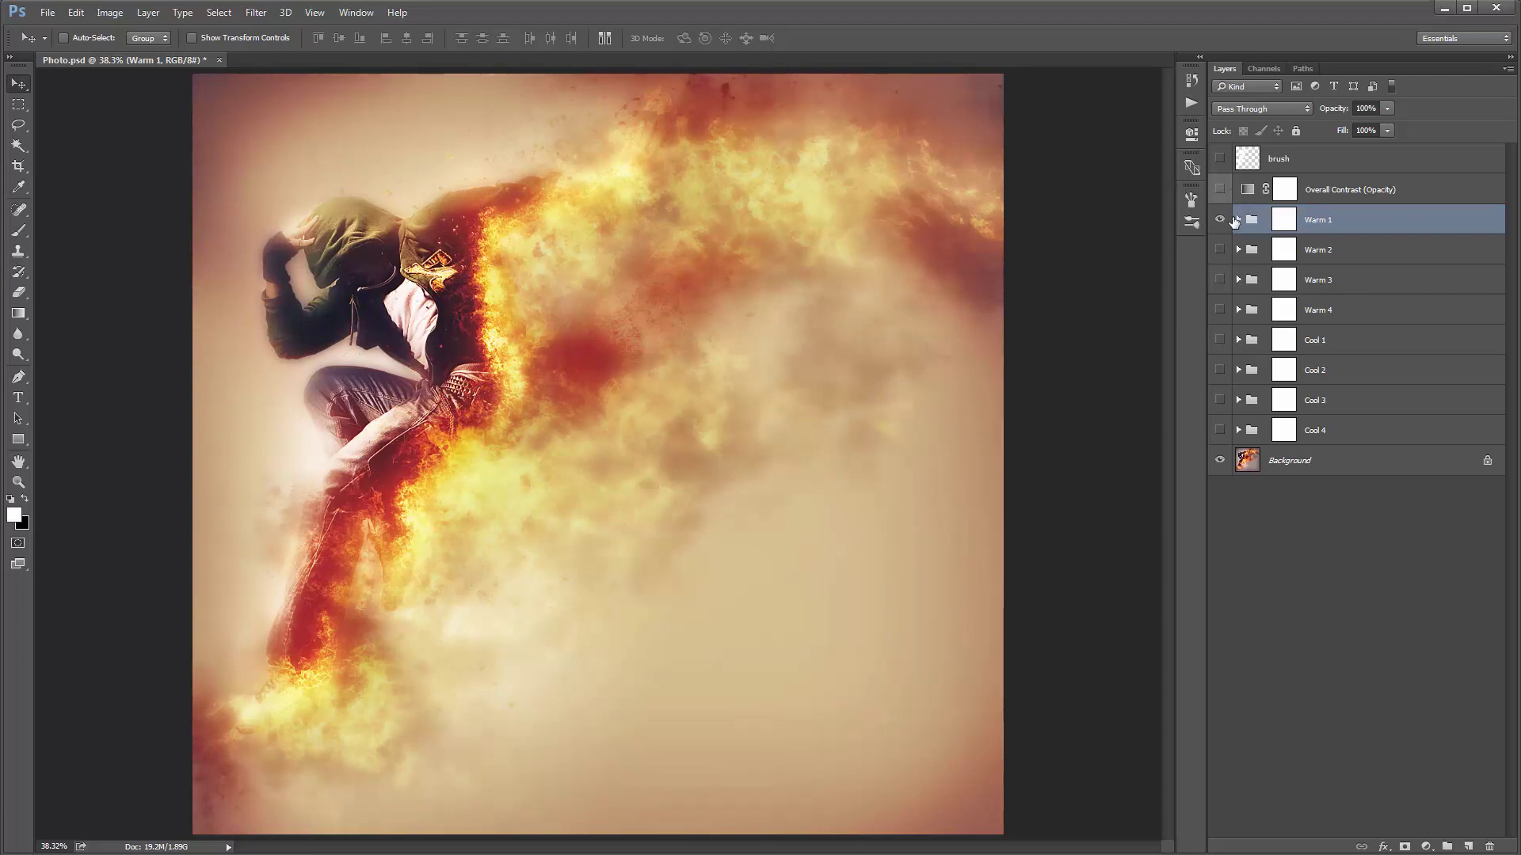
click(1238, 220)
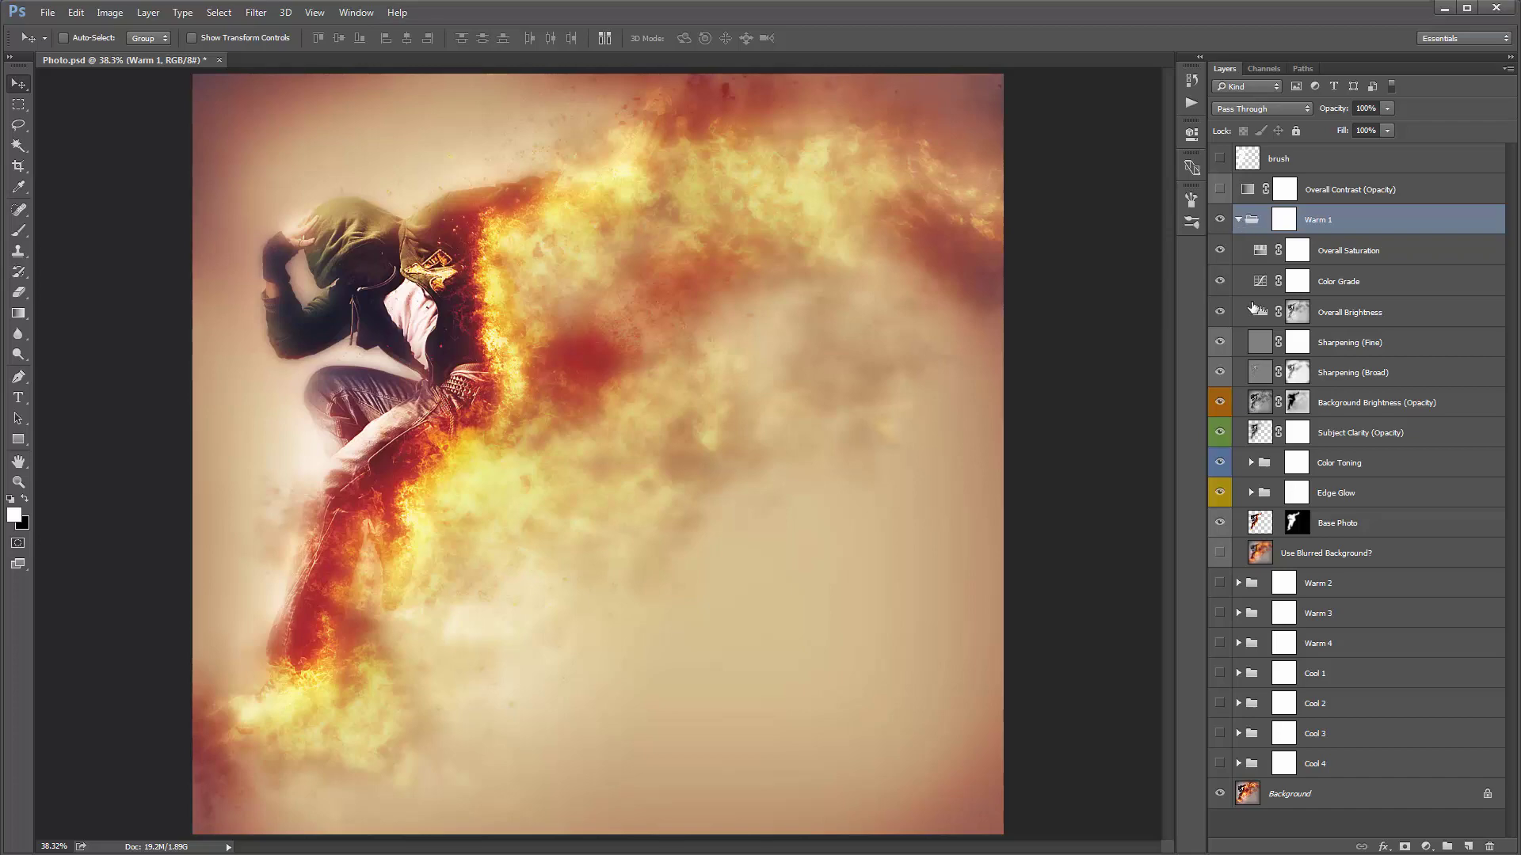
click(1239, 220)
Preview the Warm 2 and Warm 3 groups individually for comparison, leaving only Warm 1 shown.
click(1220, 220)
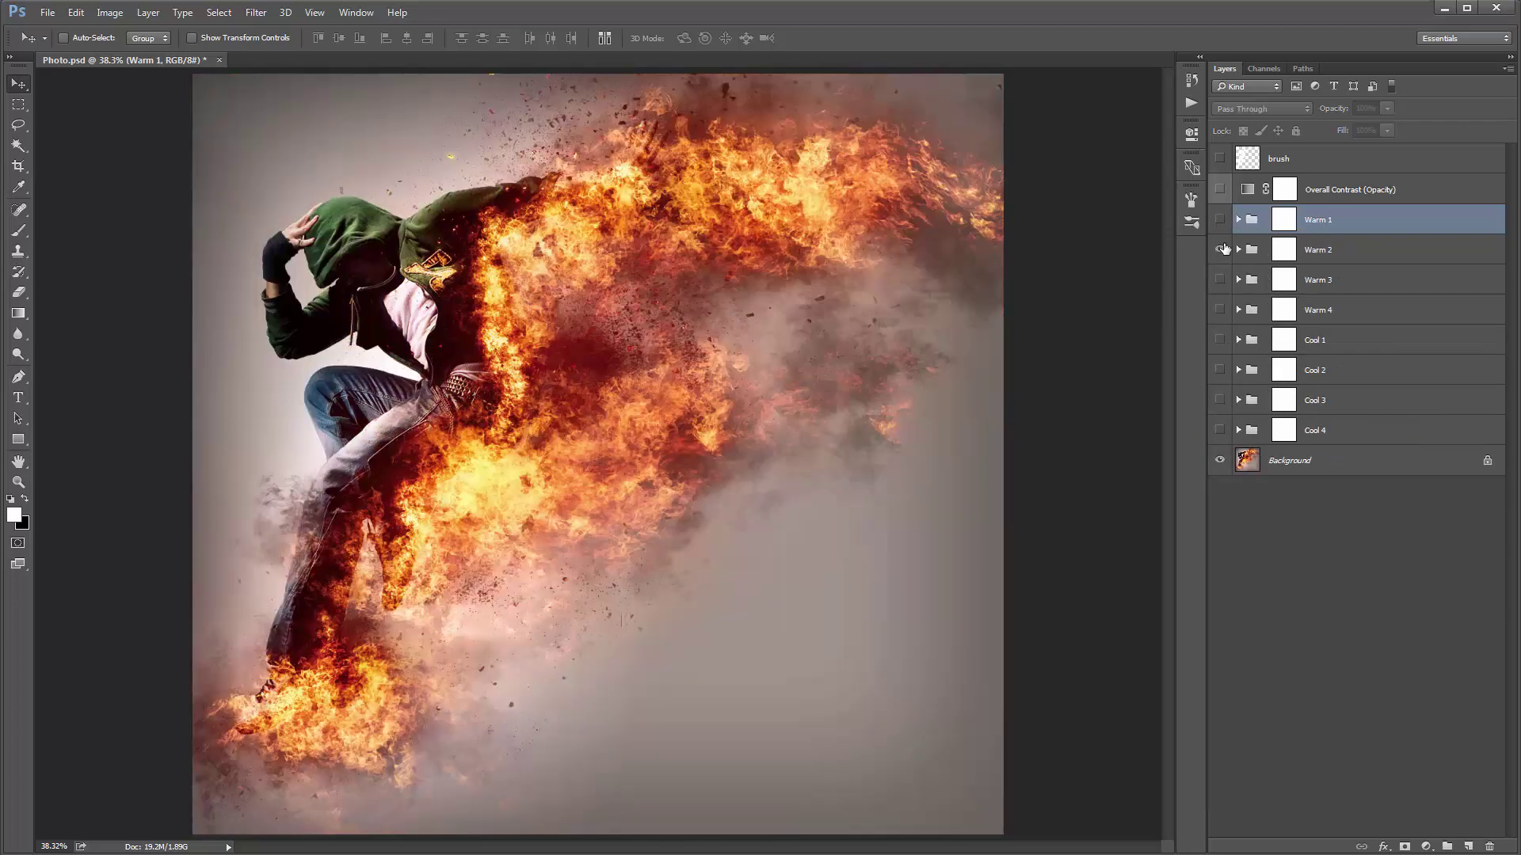
click(1220, 250)
click(1221, 249)
click(1220, 280)
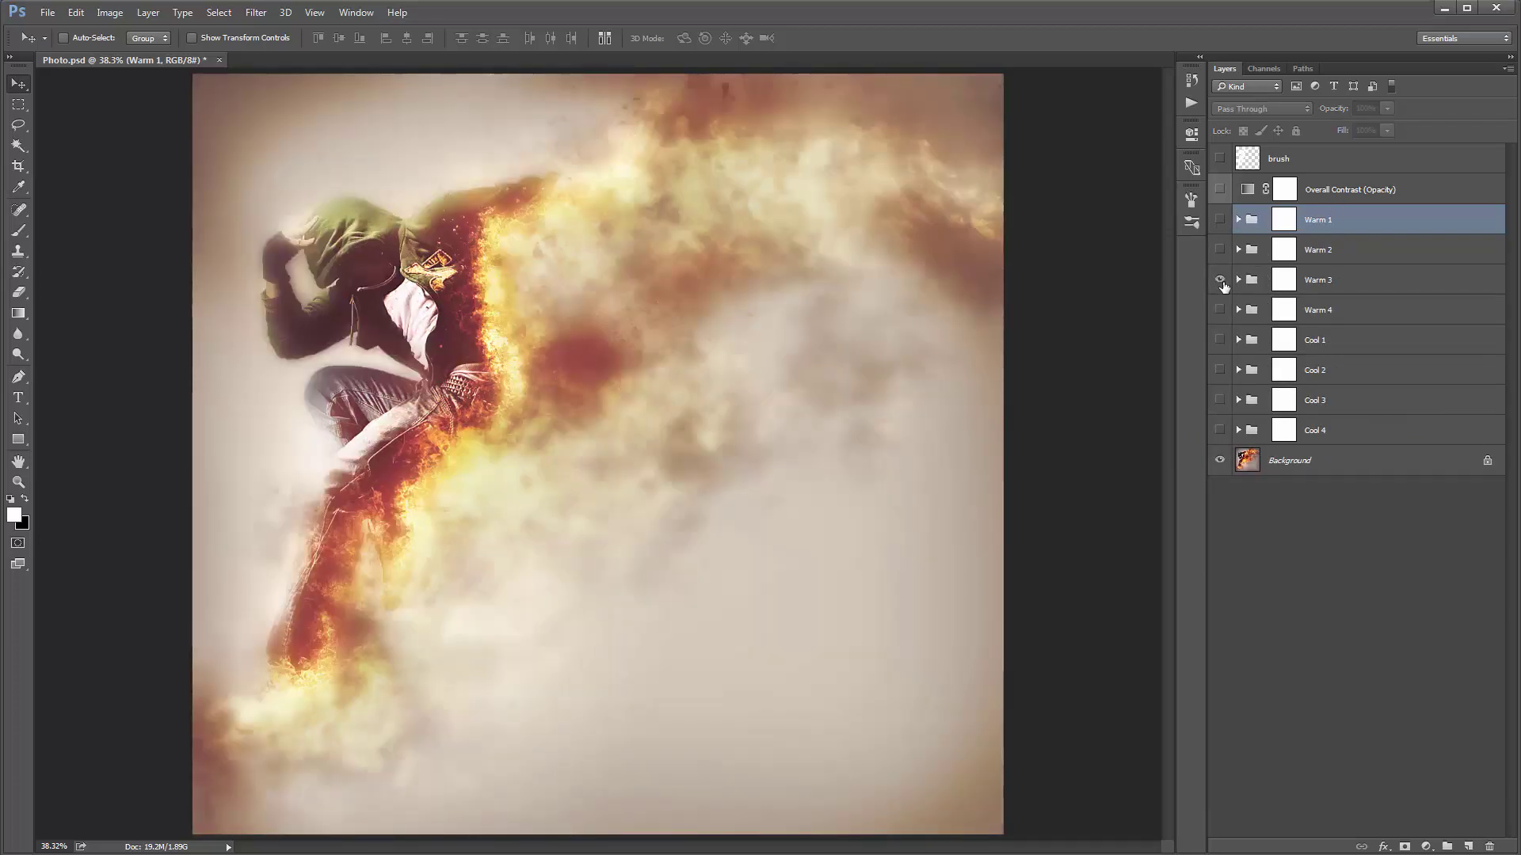
click(1222, 282)
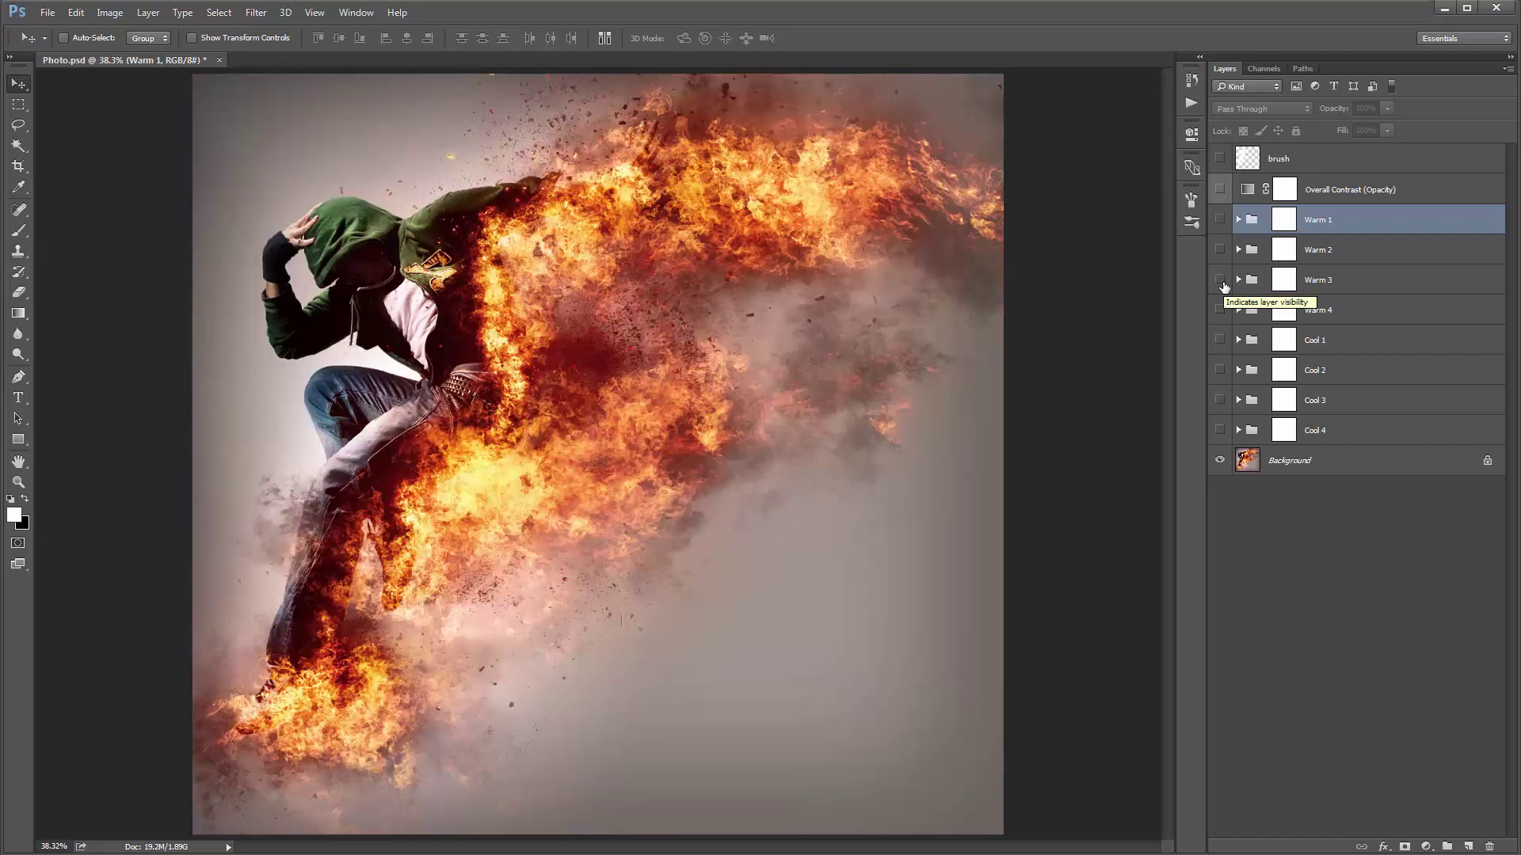
click(1219, 220)
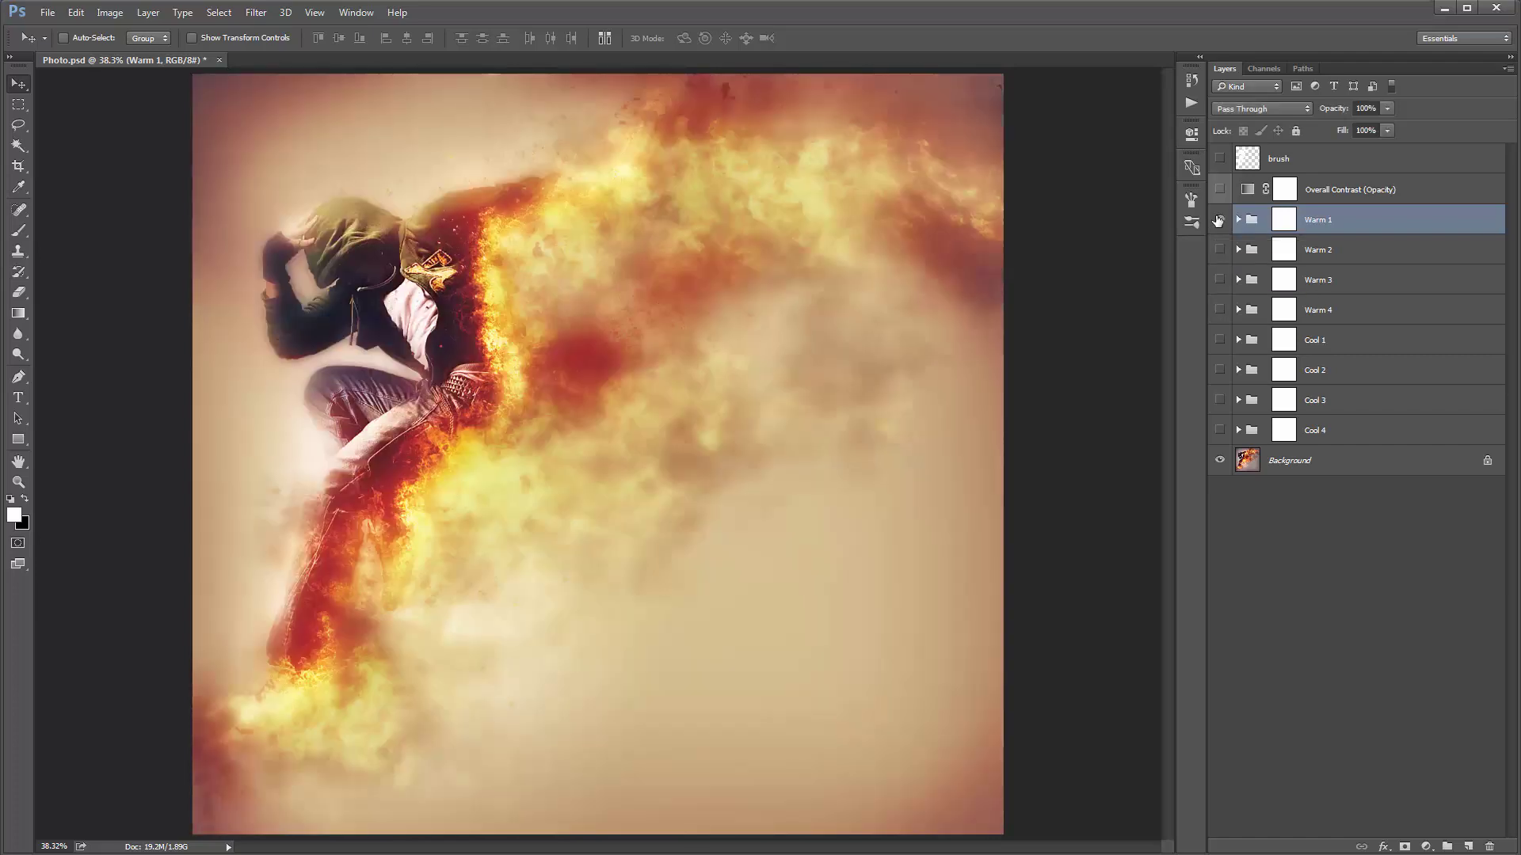
Expand the Warm 1 group and hide its Sharpening (Fine) and Sharpening (Broad) layers.
click(1283, 227)
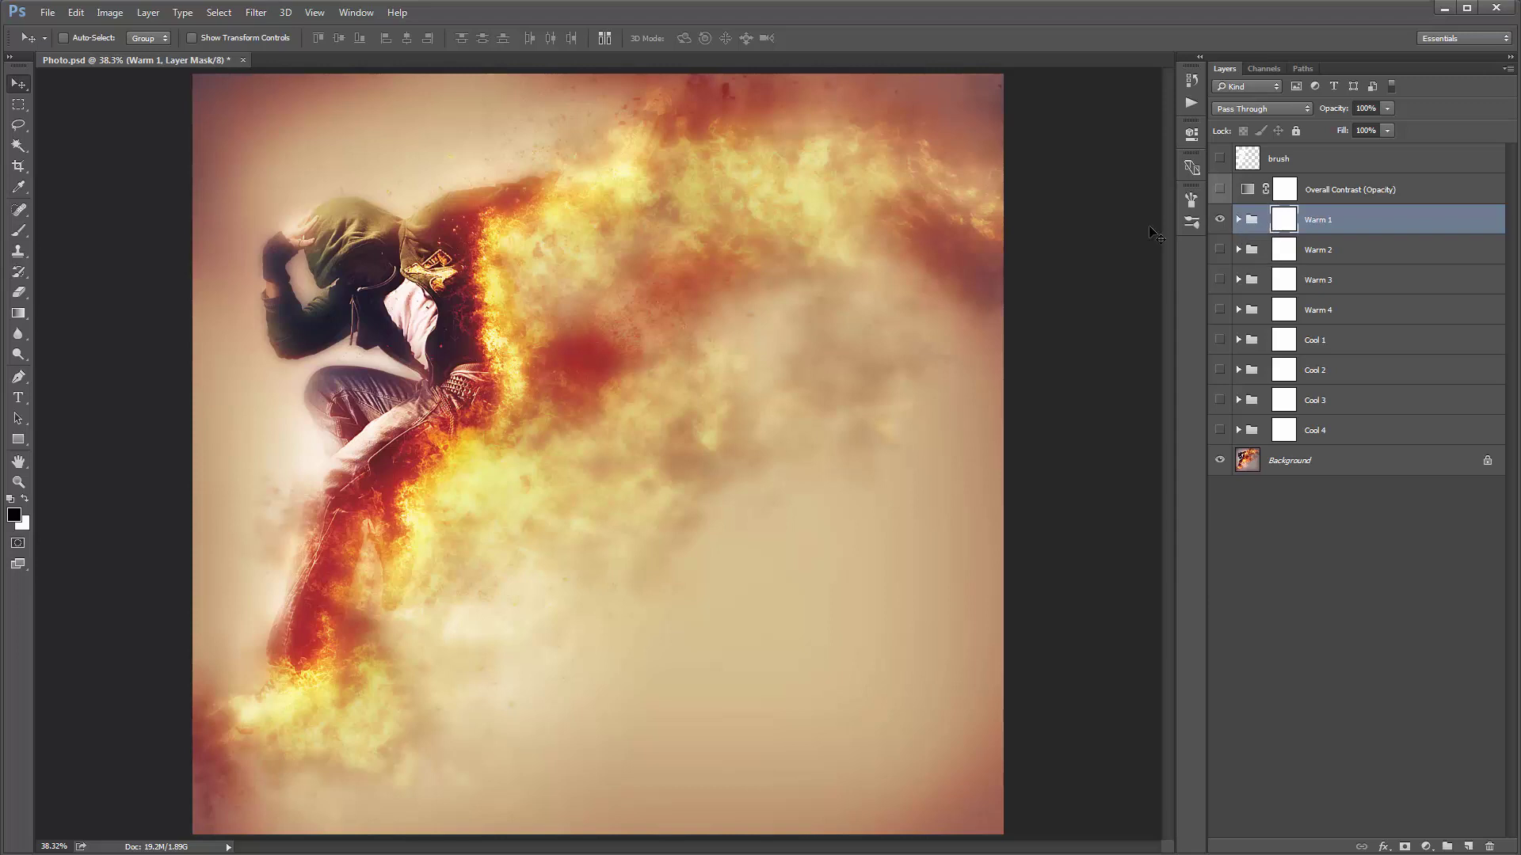
click(1236, 222)
click(1238, 220)
click(1394, 342)
click(1291, 373)
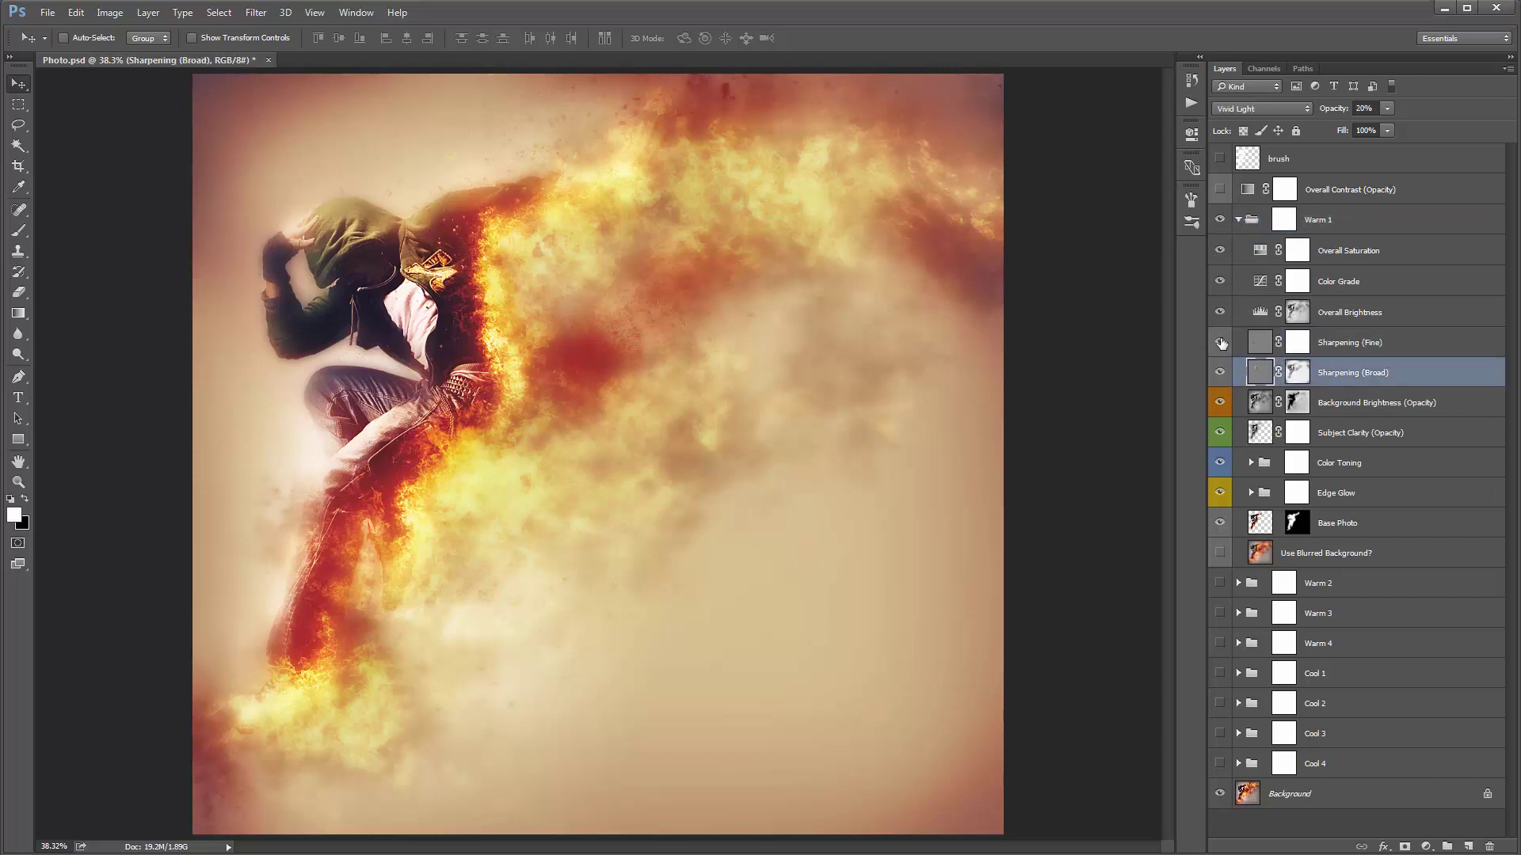
click(1220, 343)
click(1220, 372)
Set the Subject Clarity (Opacity) layer to 85% opacity and briefly show the brush layer to check the subject area.
click(1375, 435)
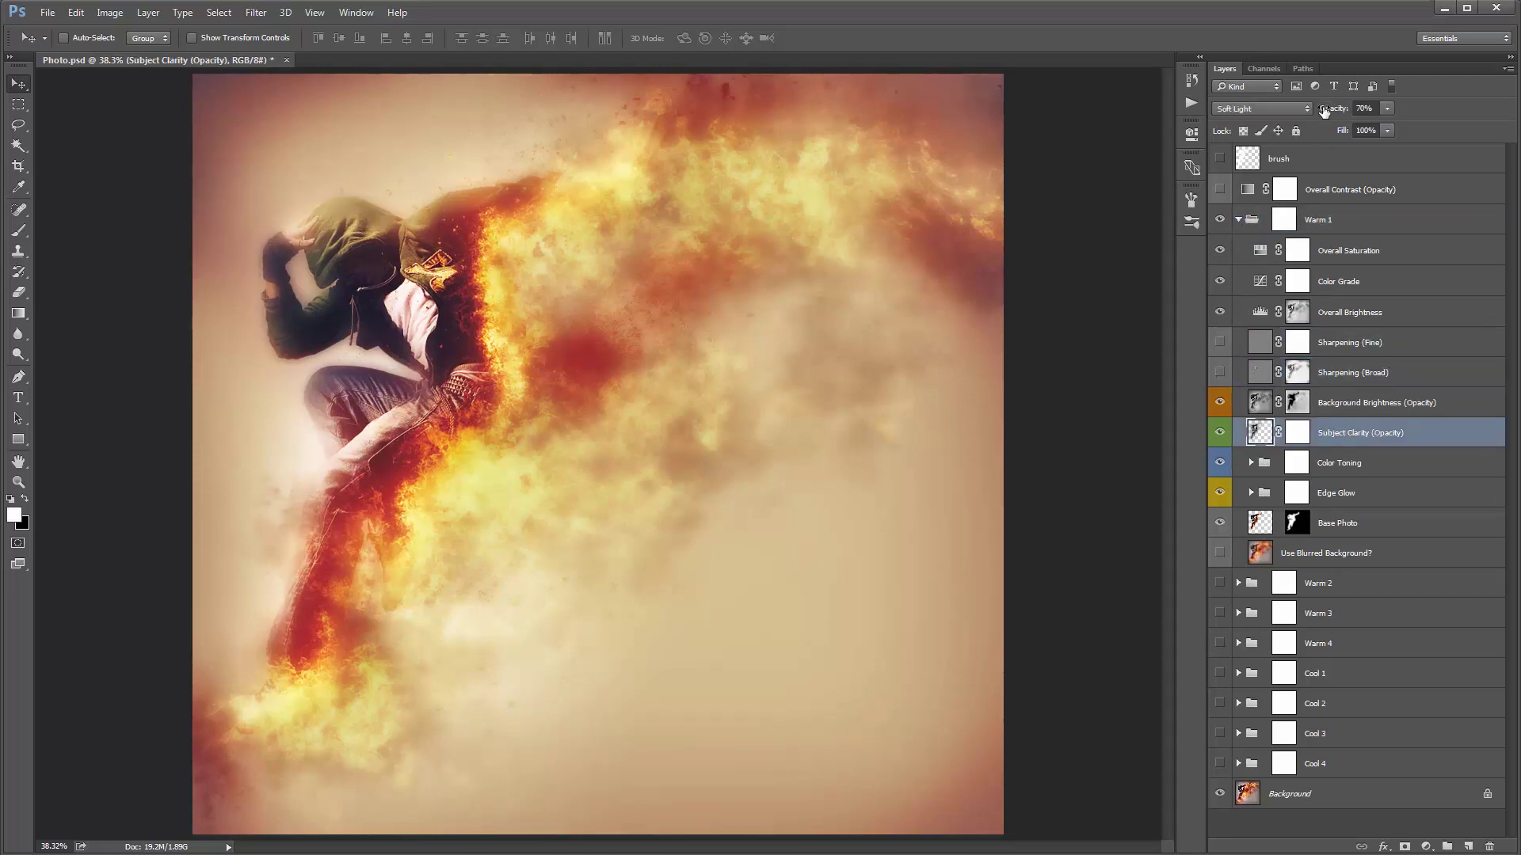
drag(1323, 111, 1172, 124)
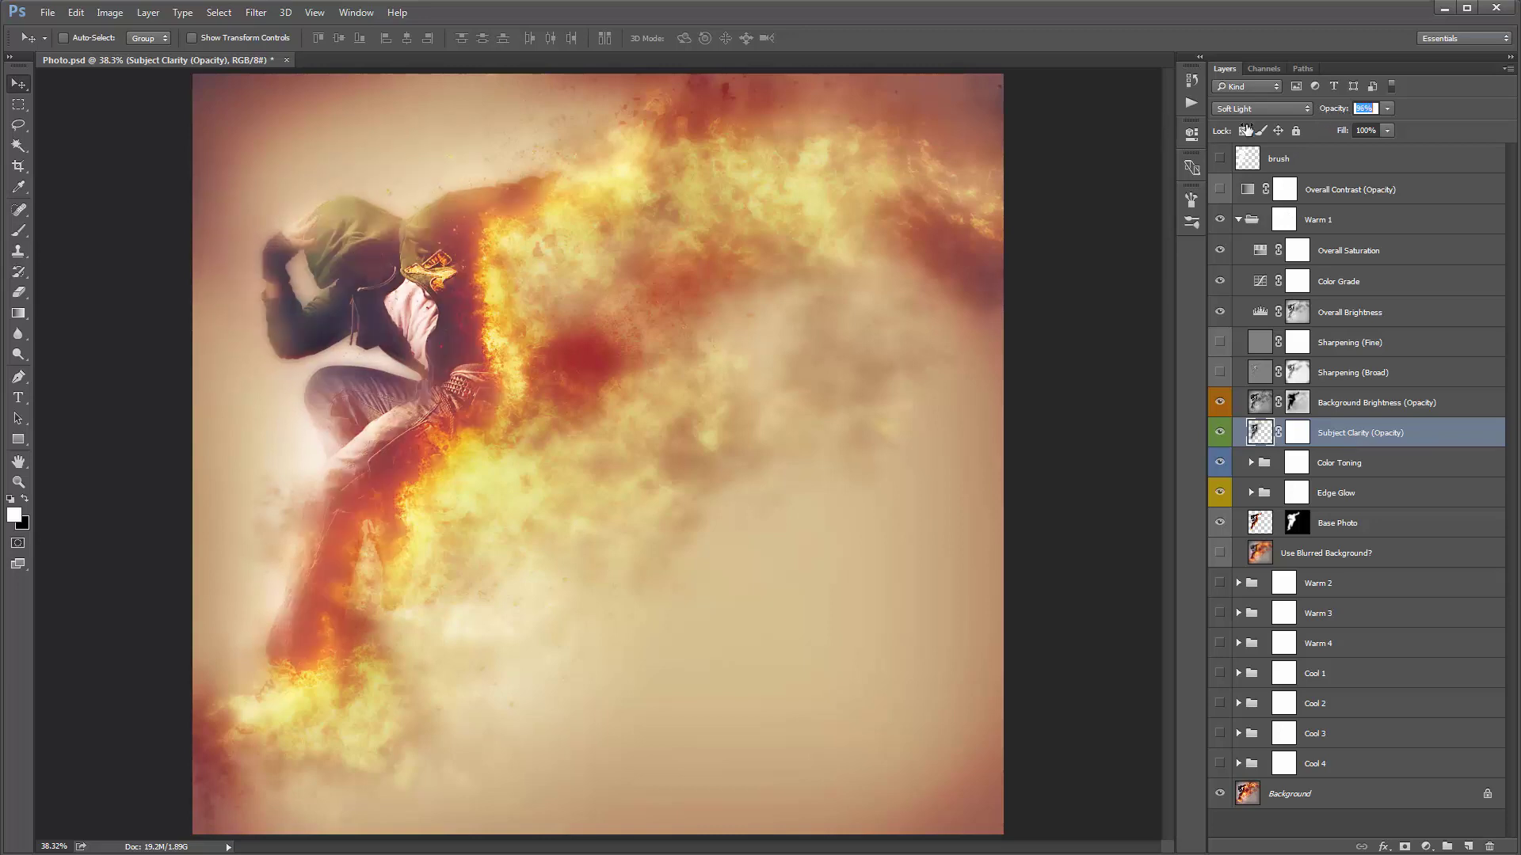
click(1220, 159)
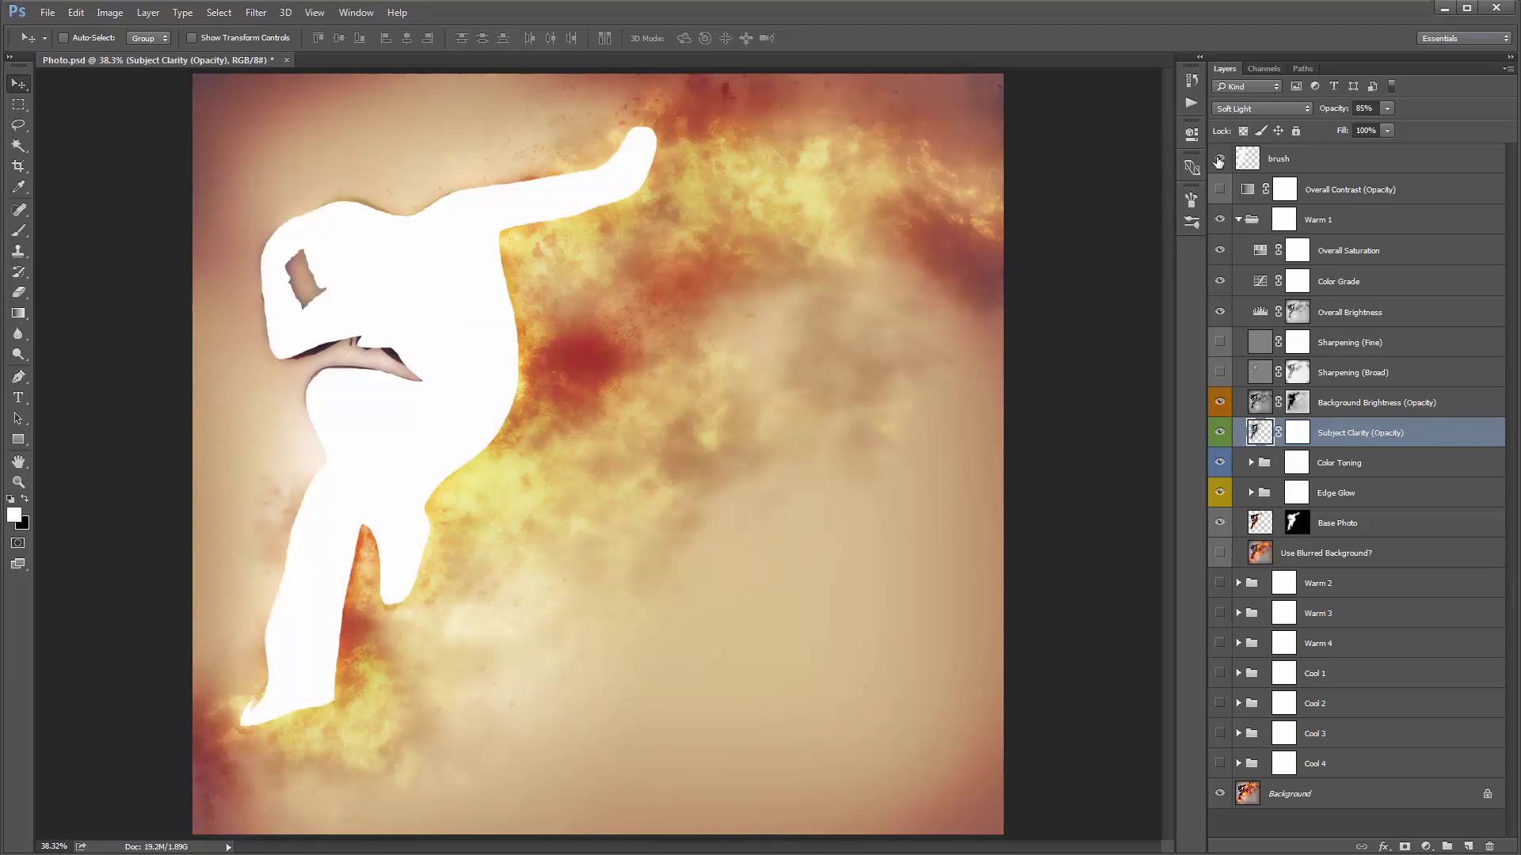
click(1220, 160)
Adjust the Background Brightness (Opacity) layer's opacity and set the Subject Clarity (Opacity) layer's opacity to 62%.
click(1340, 406)
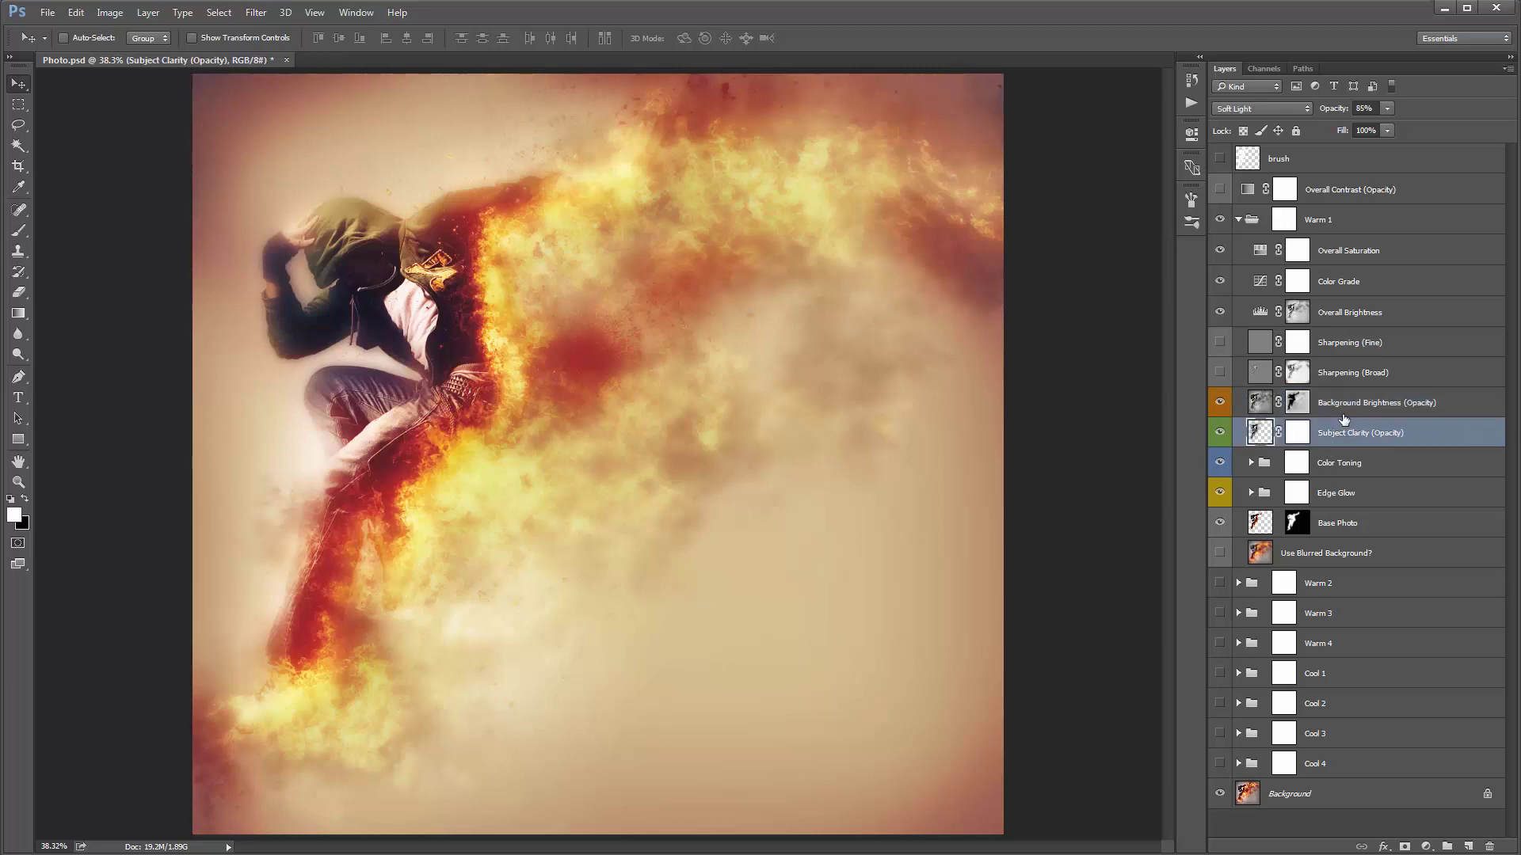
drag(1329, 115, 976, 115)
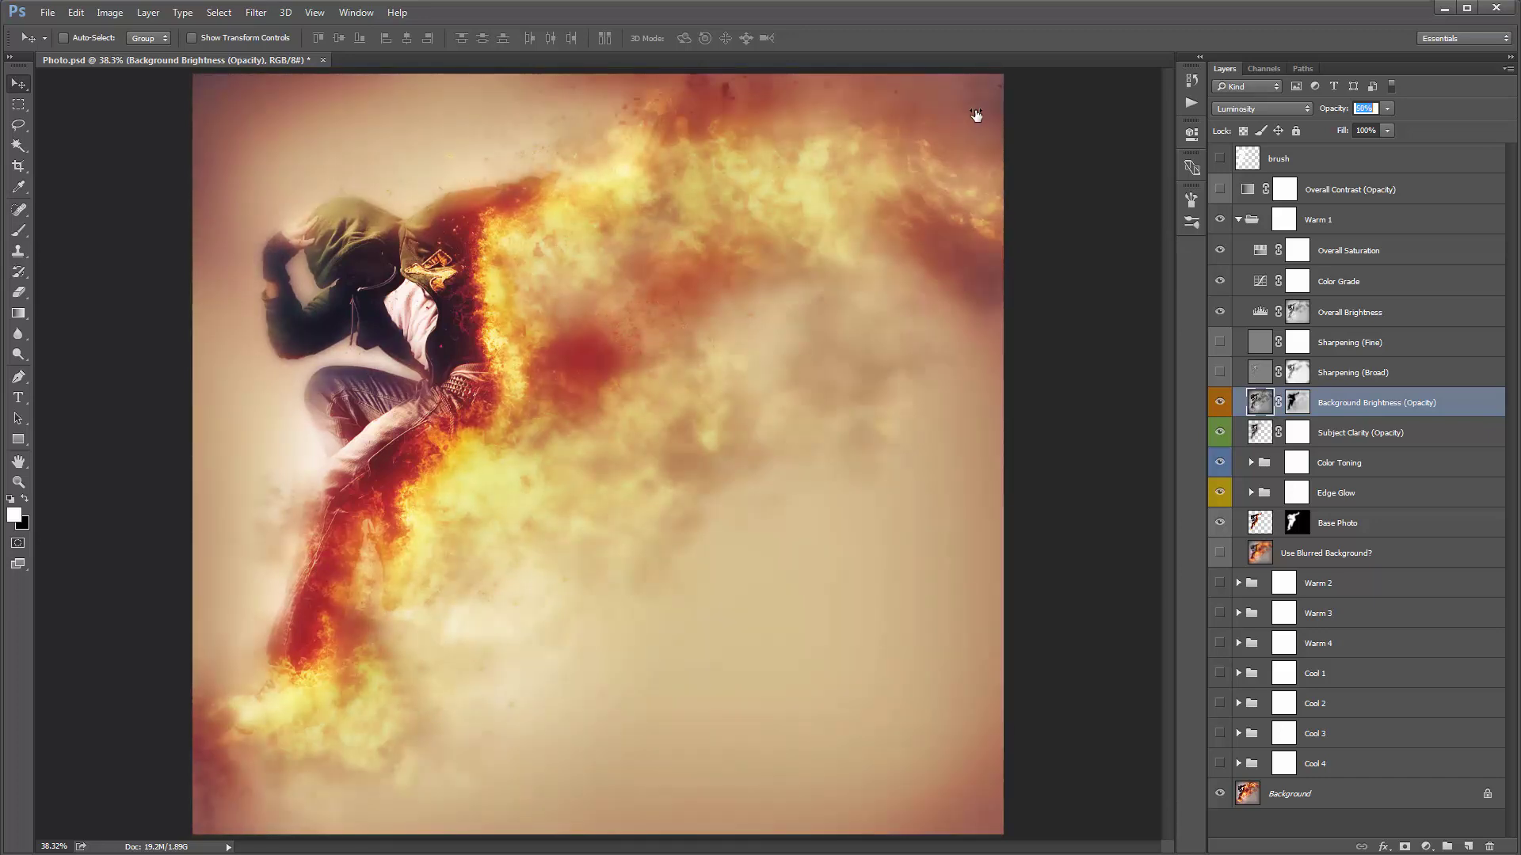
click(1332, 440)
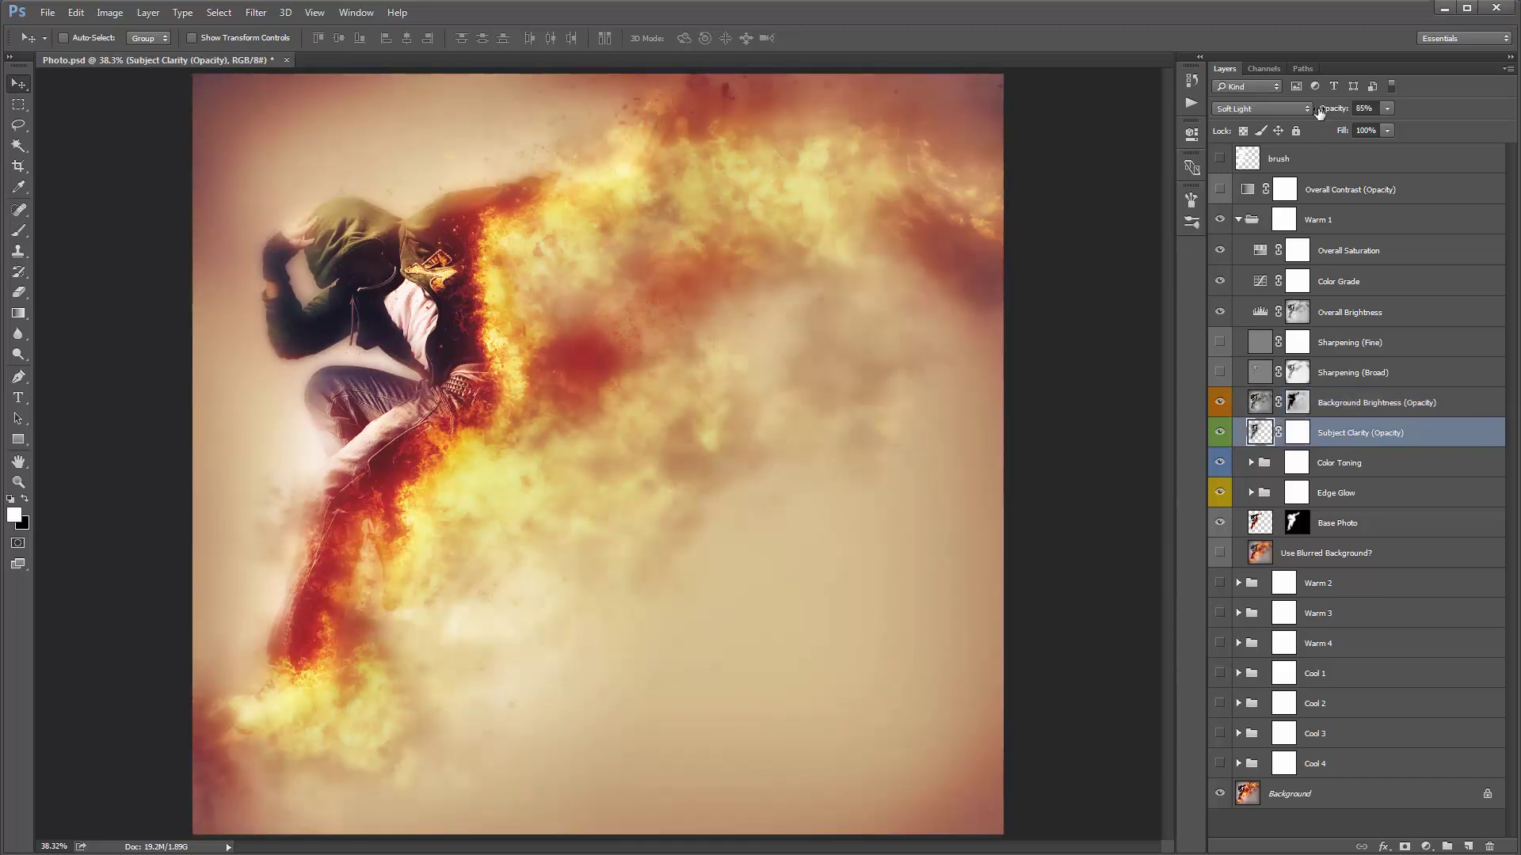
drag(1456, 125, 1043, 128)
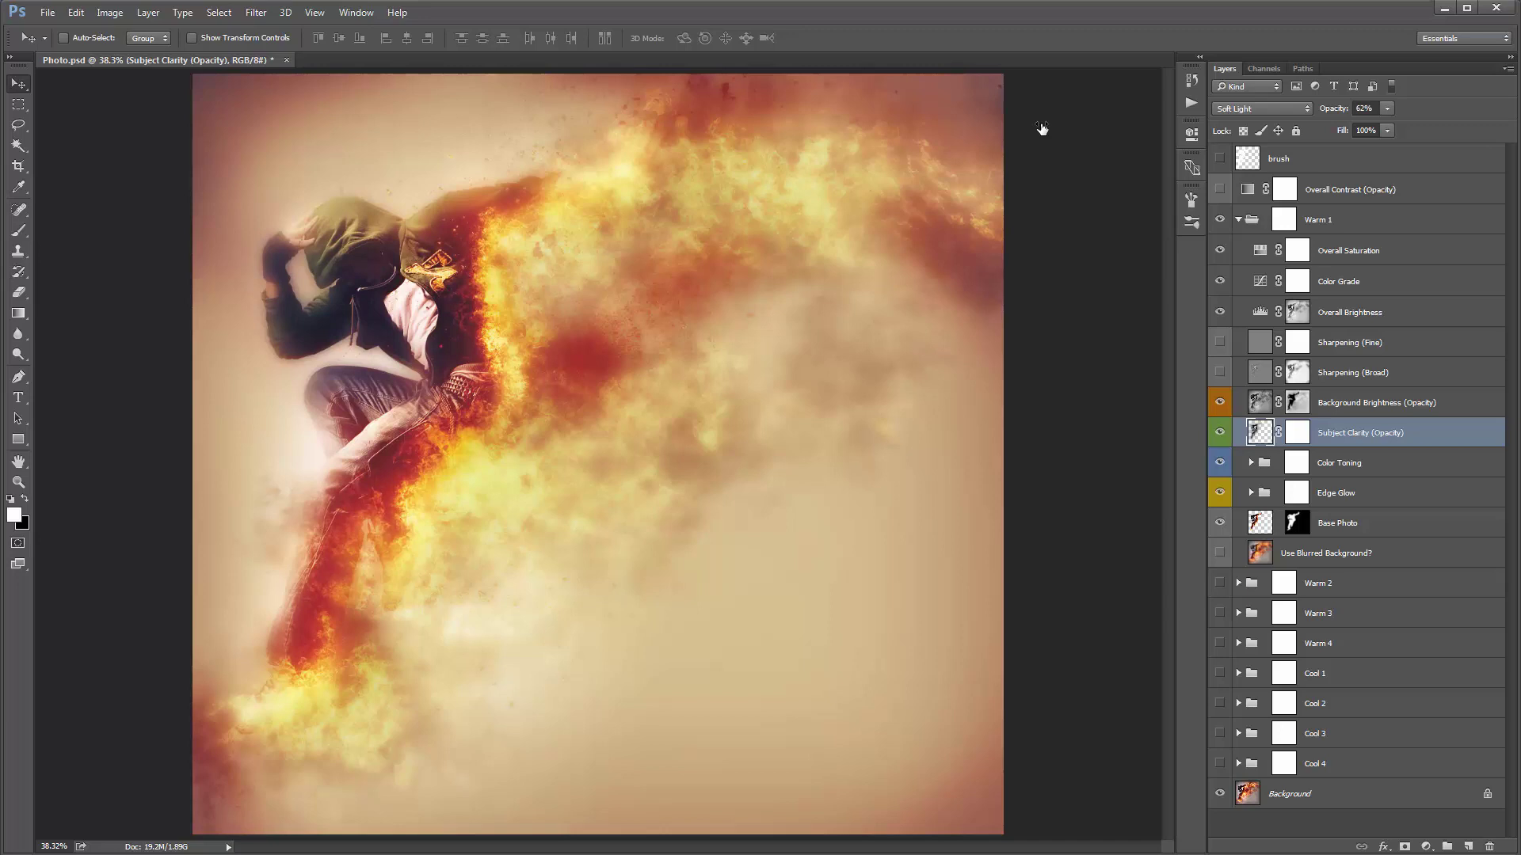
Recolor the Shadow Color Fill inside the Color Toning group to a very dark reddish-purple tone and collapse the group.
click(1339, 462)
click(1251, 464)
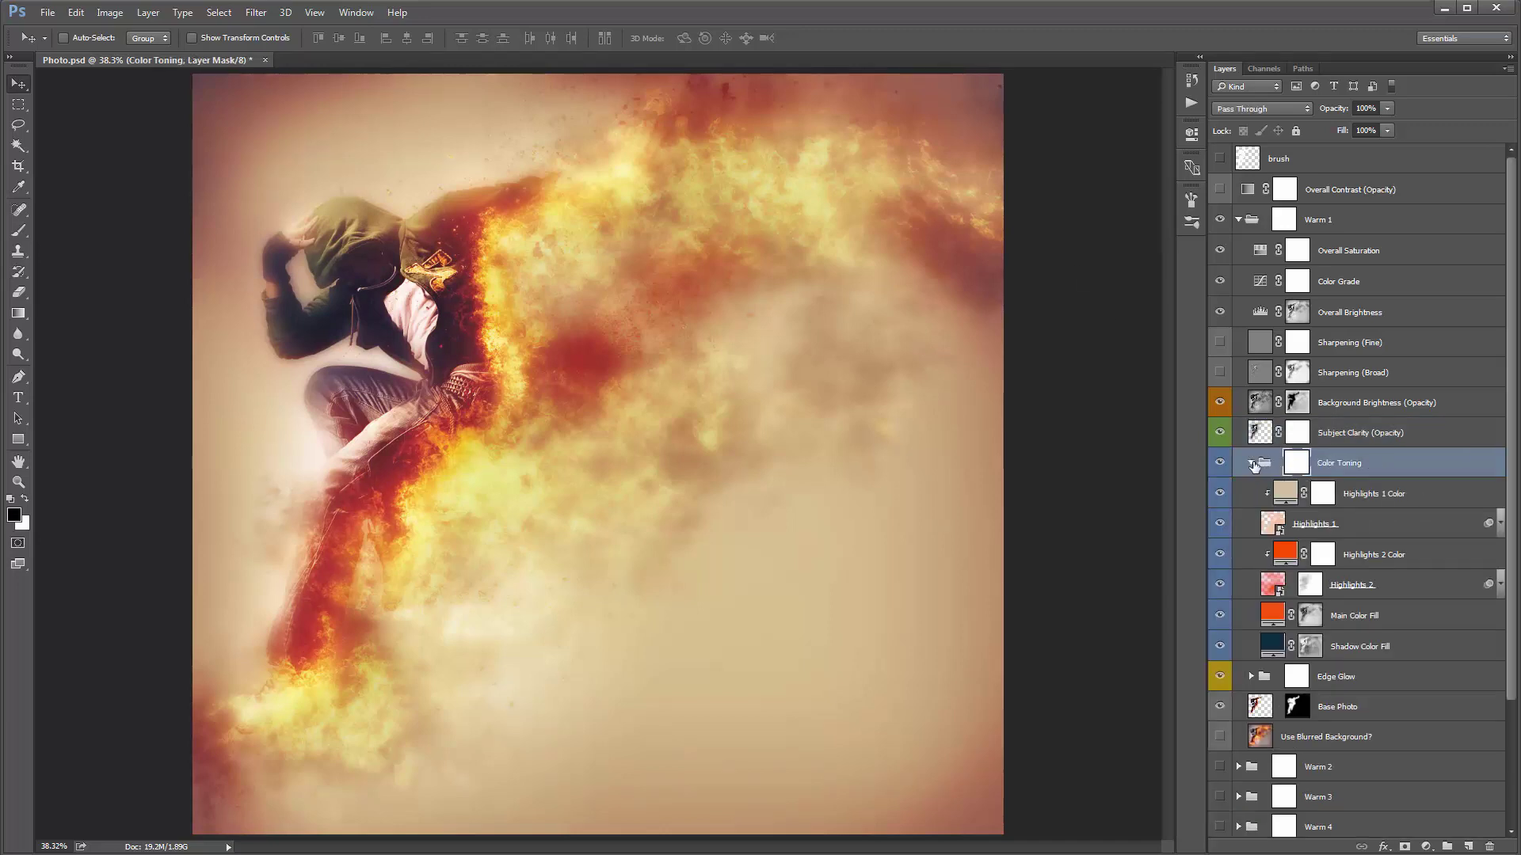
click(1273, 648)
double_click(1273, 648)
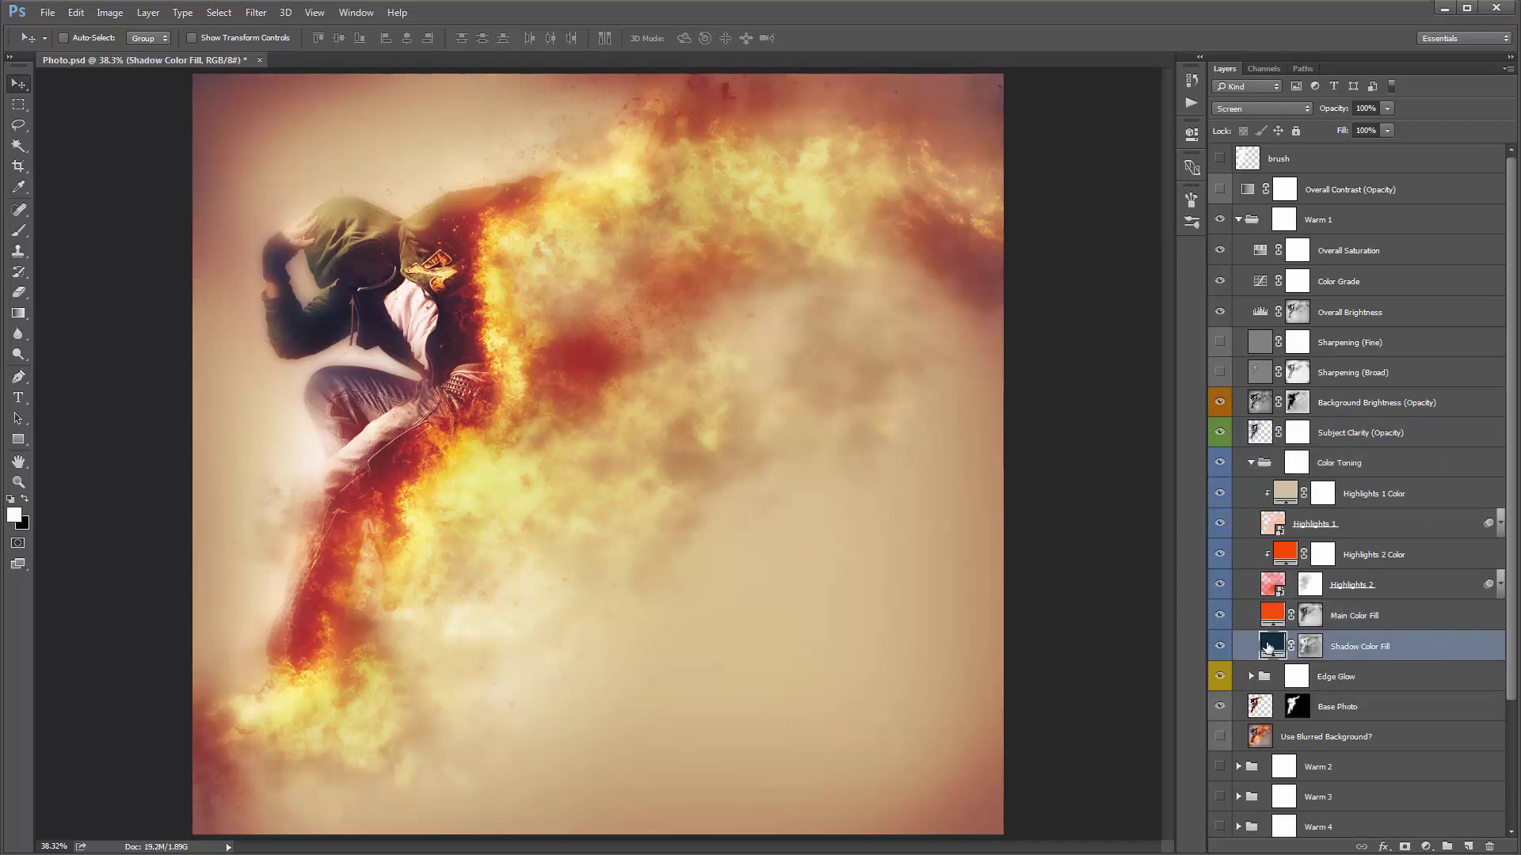
text(200908)
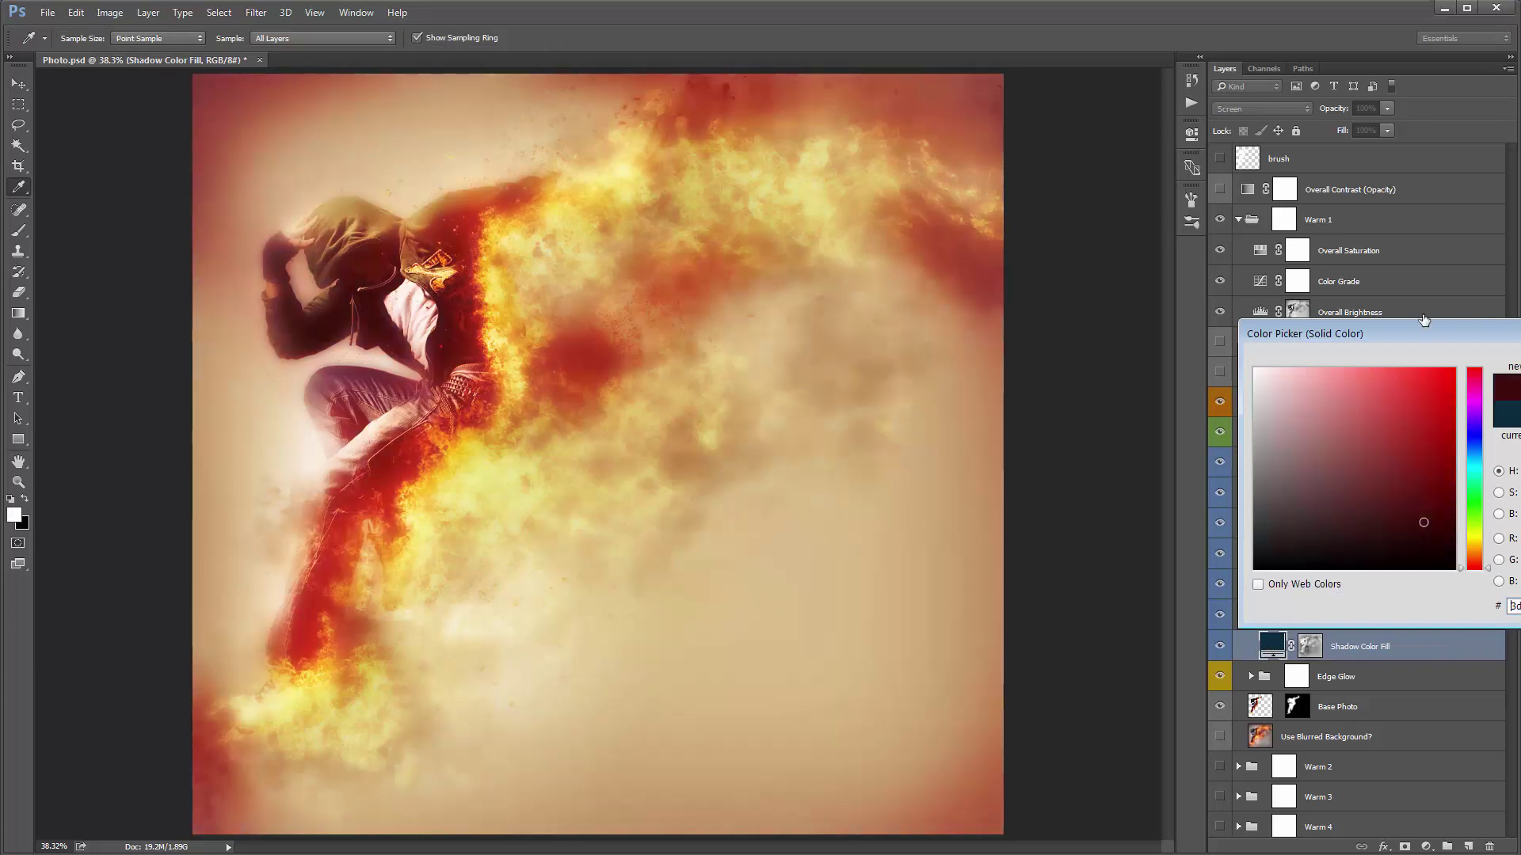
drag(1347, 333, 1011, 253)
drag(1041, 472, 1045, 464)
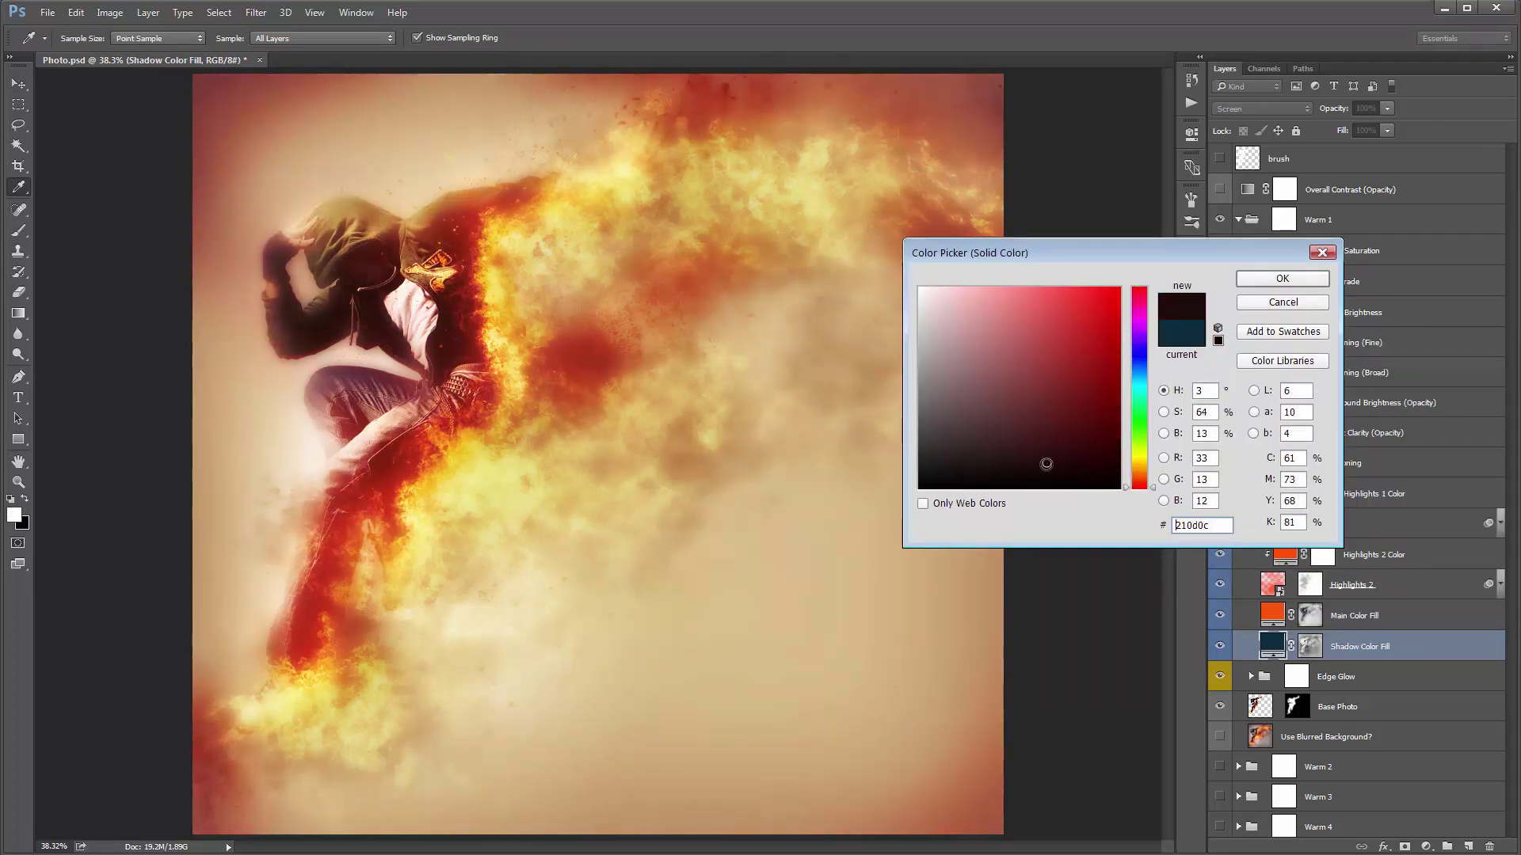
click(1265, 278)
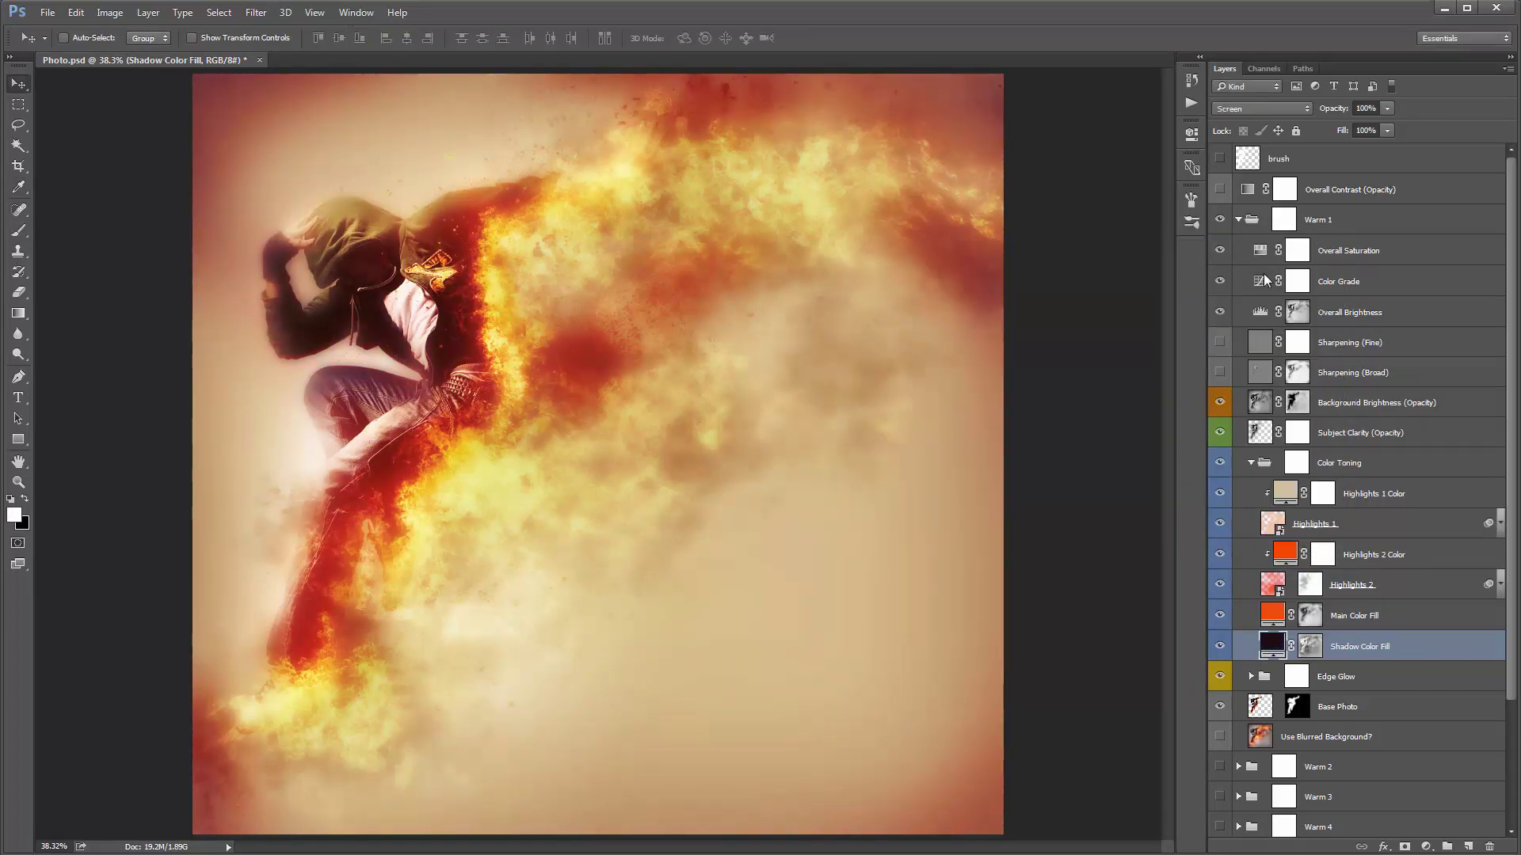
click(1251, 462)
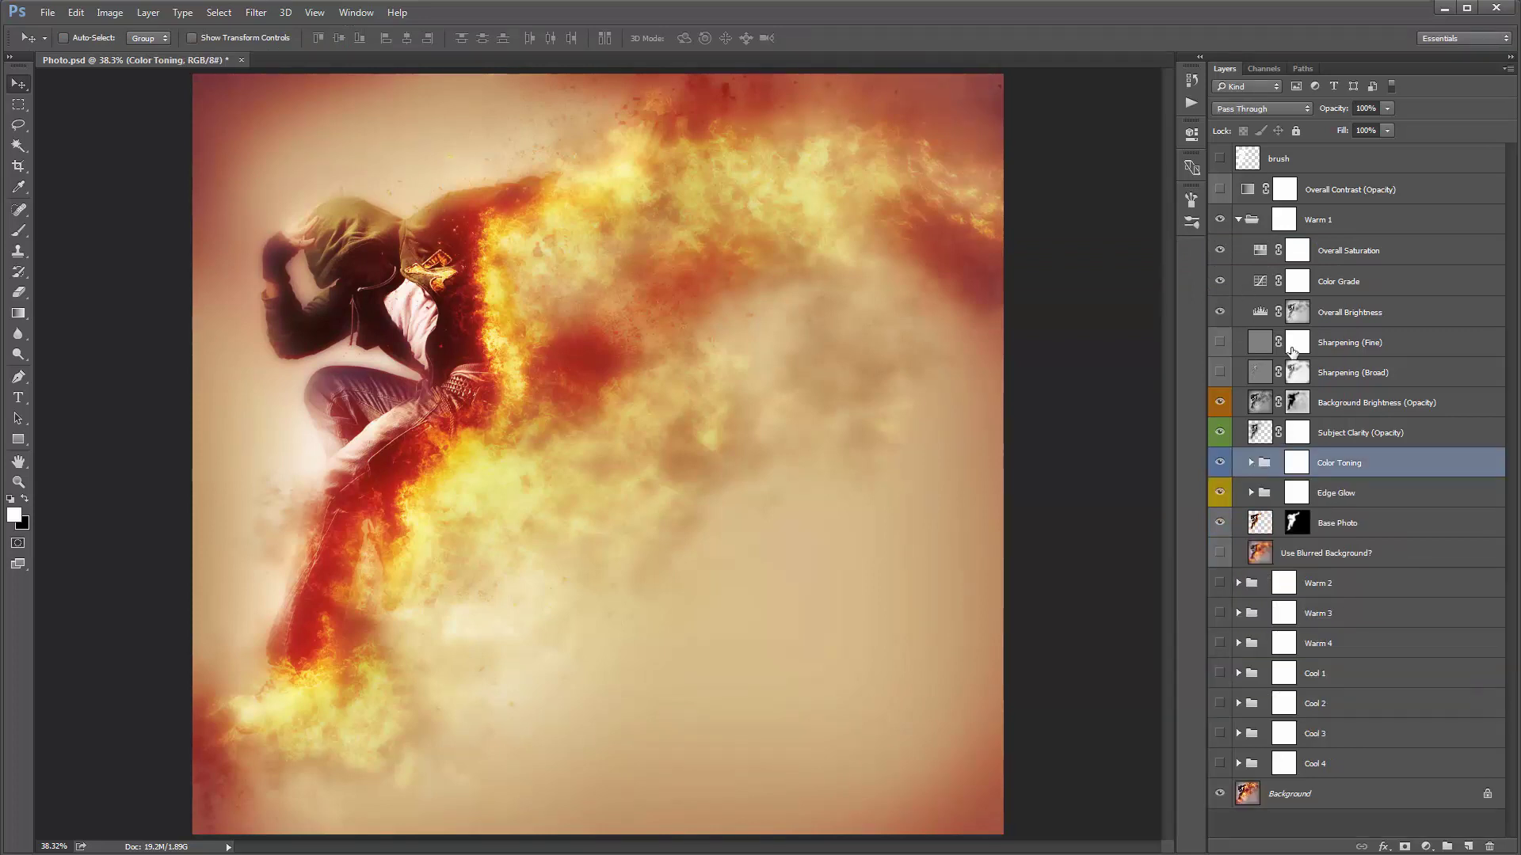
Set the black input level of the Overall Brightness Levels adjustment in Warm 1 to 48.
double_click(1259, 312)
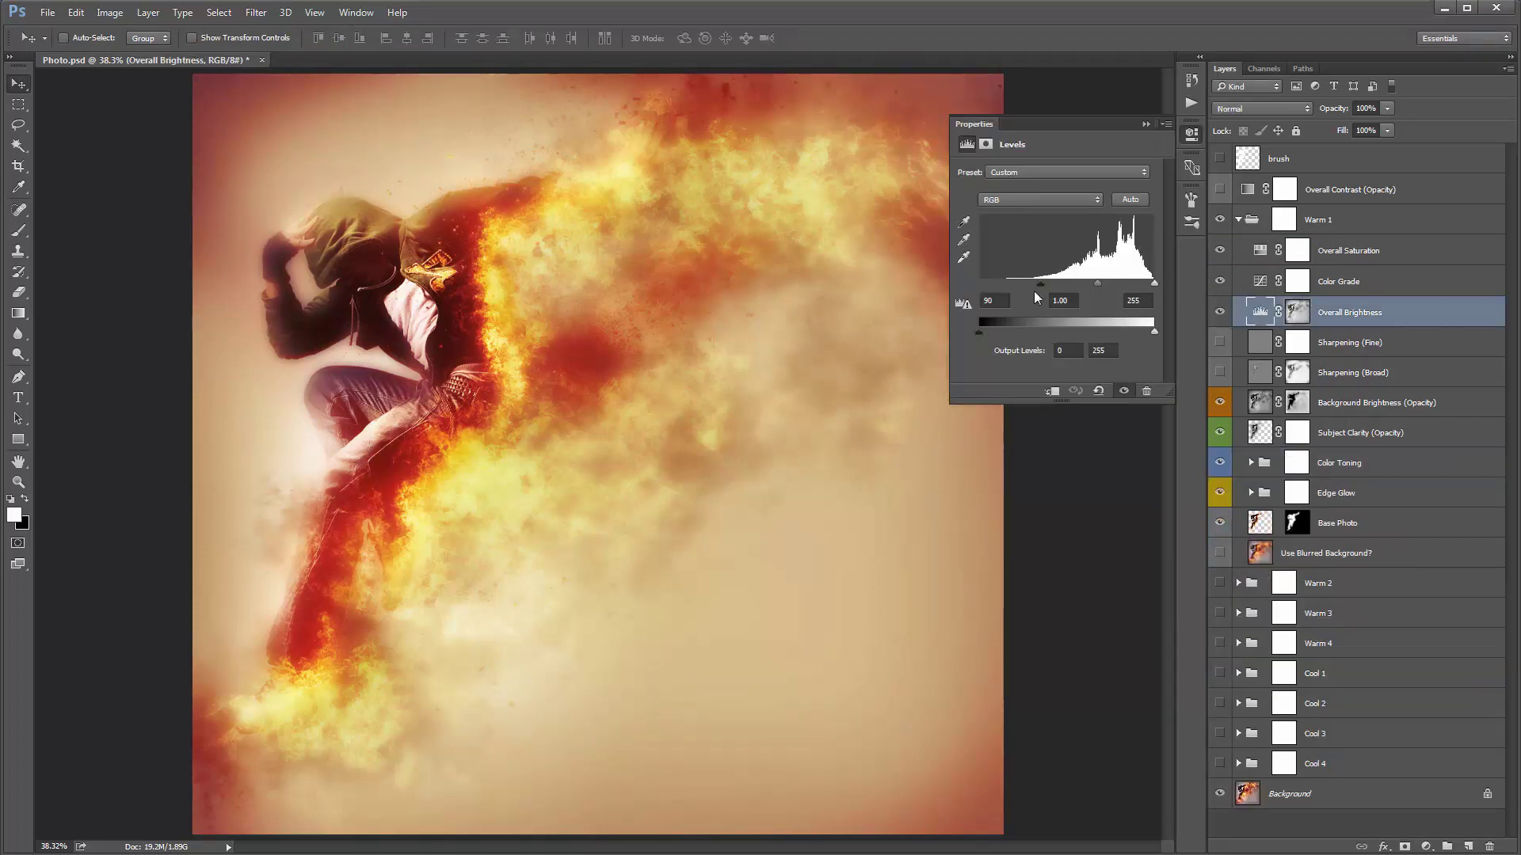
drag(1040, 287, 1031, 288)
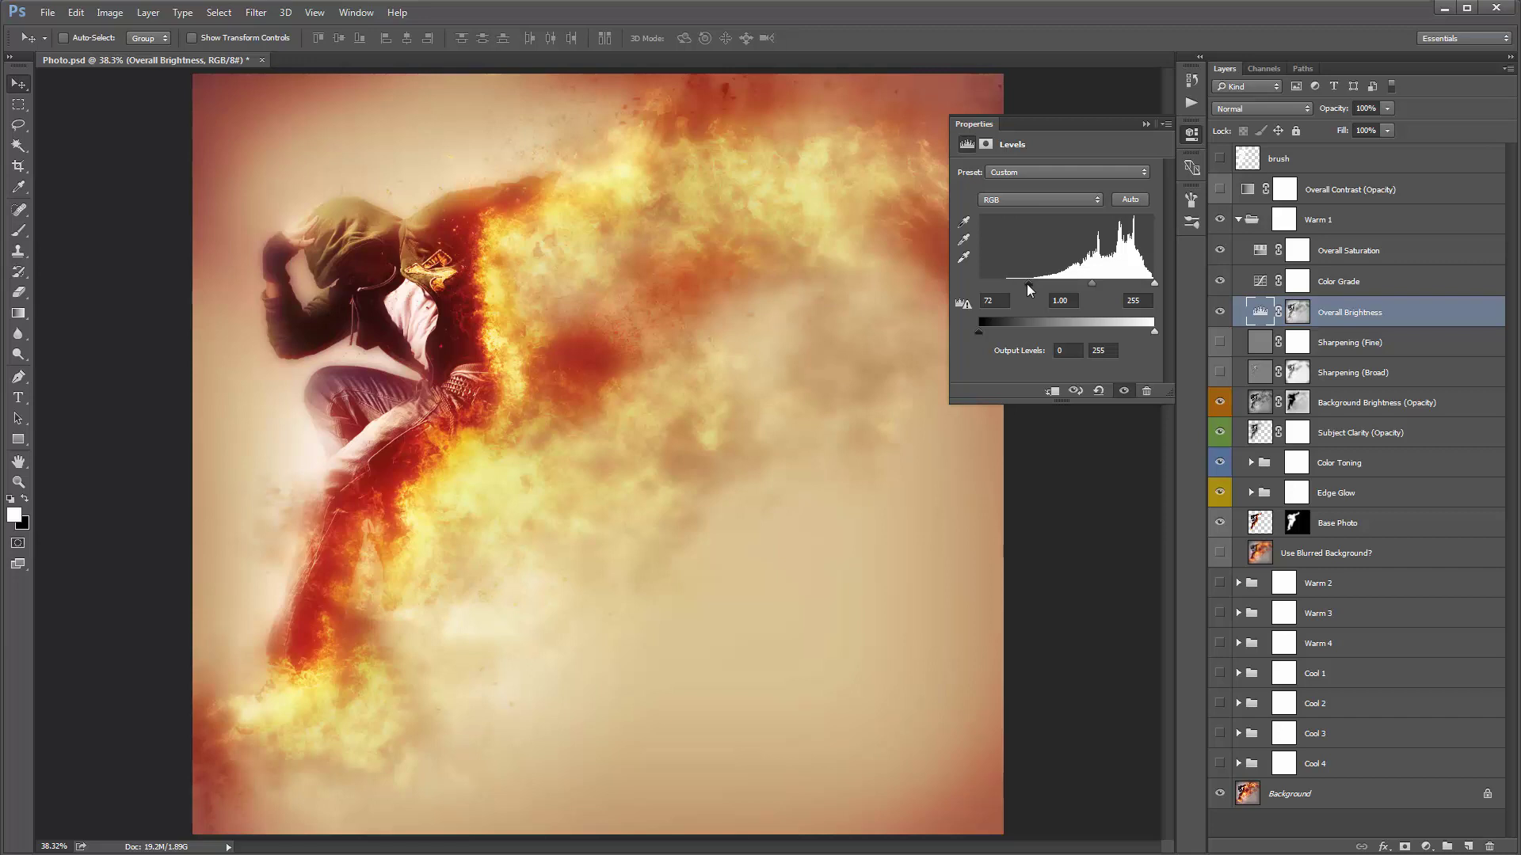
drag(1029, 284, 1012, 283)
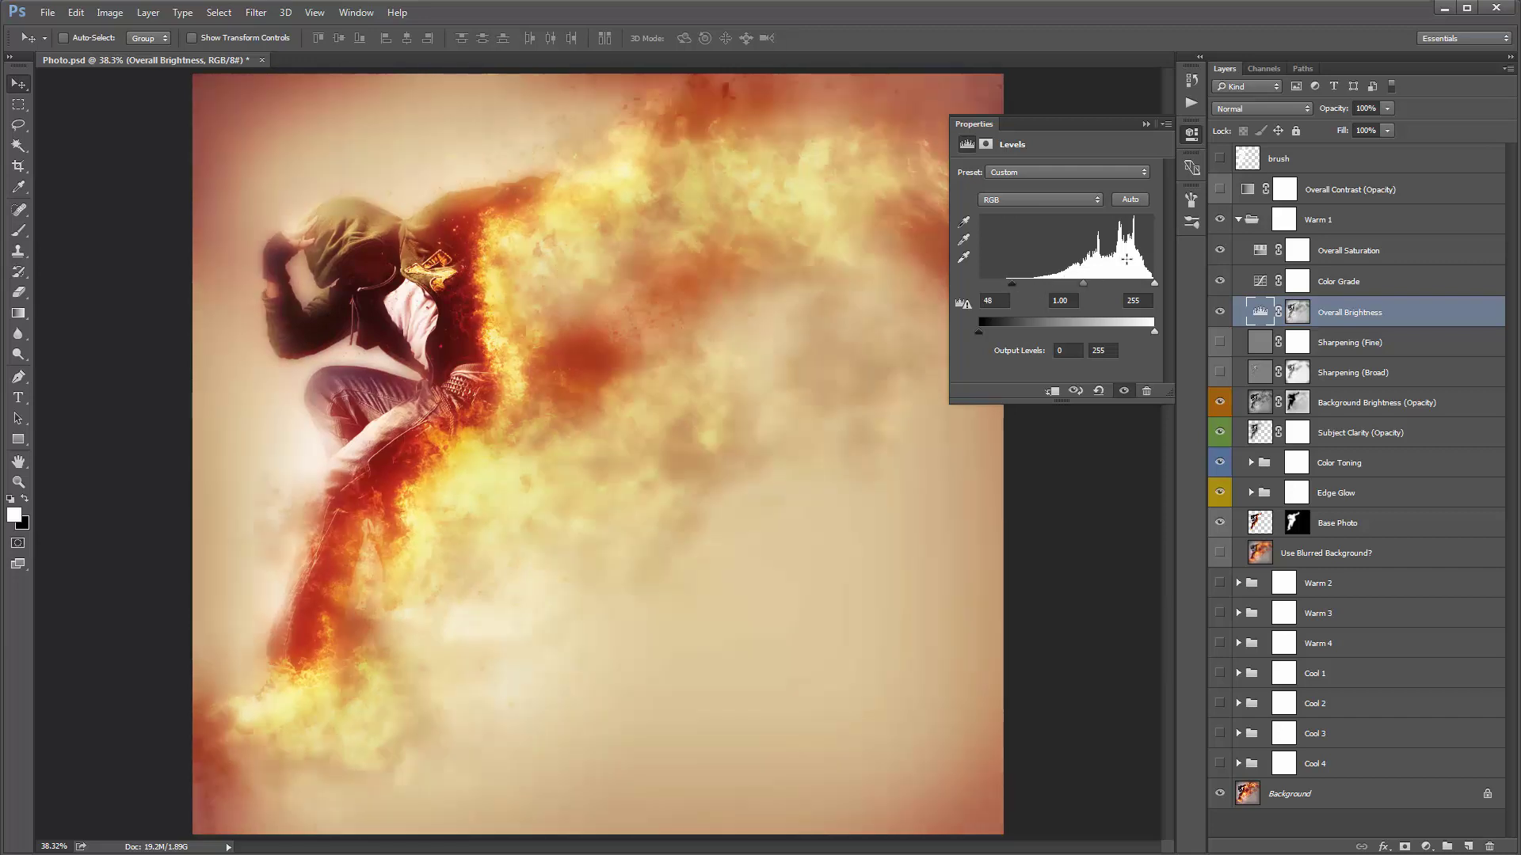
Duplicate the Edge Glow group inside Warm 1 and lower the opacity of the copy.
click(1145, 123)
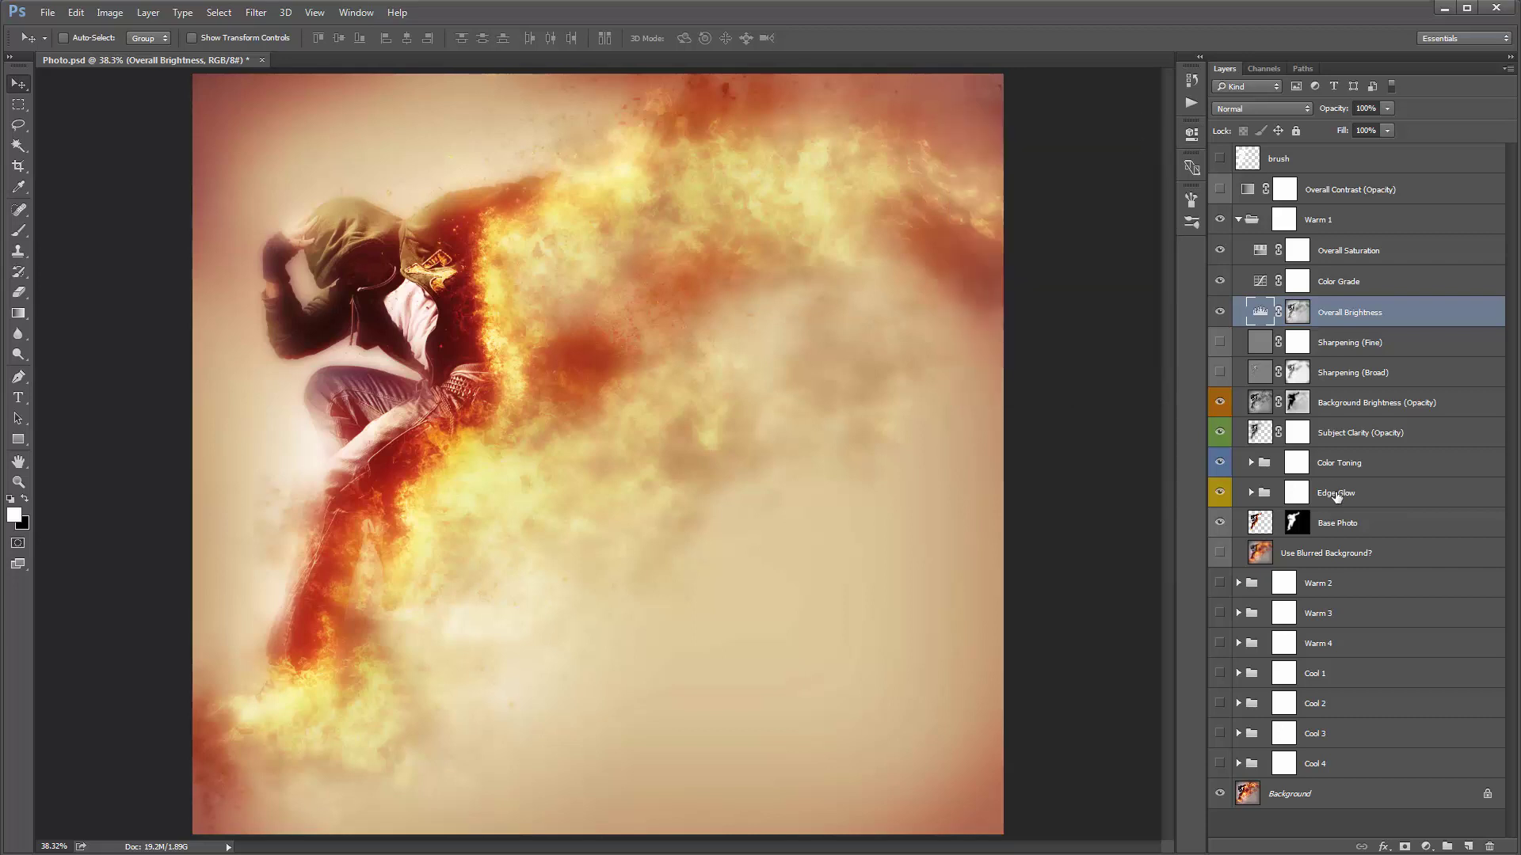
click(1297, 491)
key(ctrl+j)
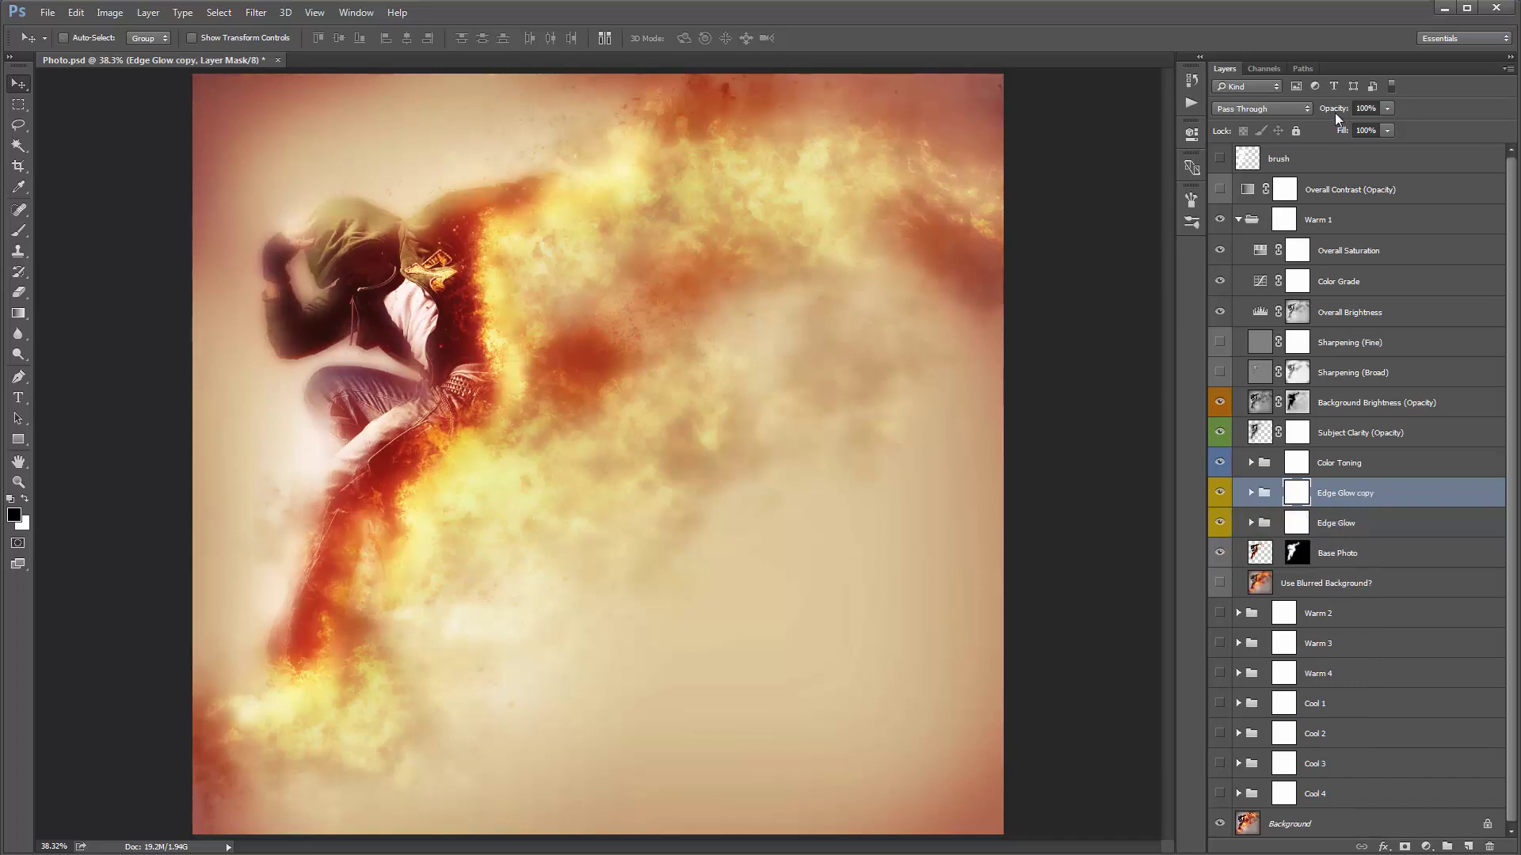
drag(1334, 112, 1301, 113)
click(1241, 220)
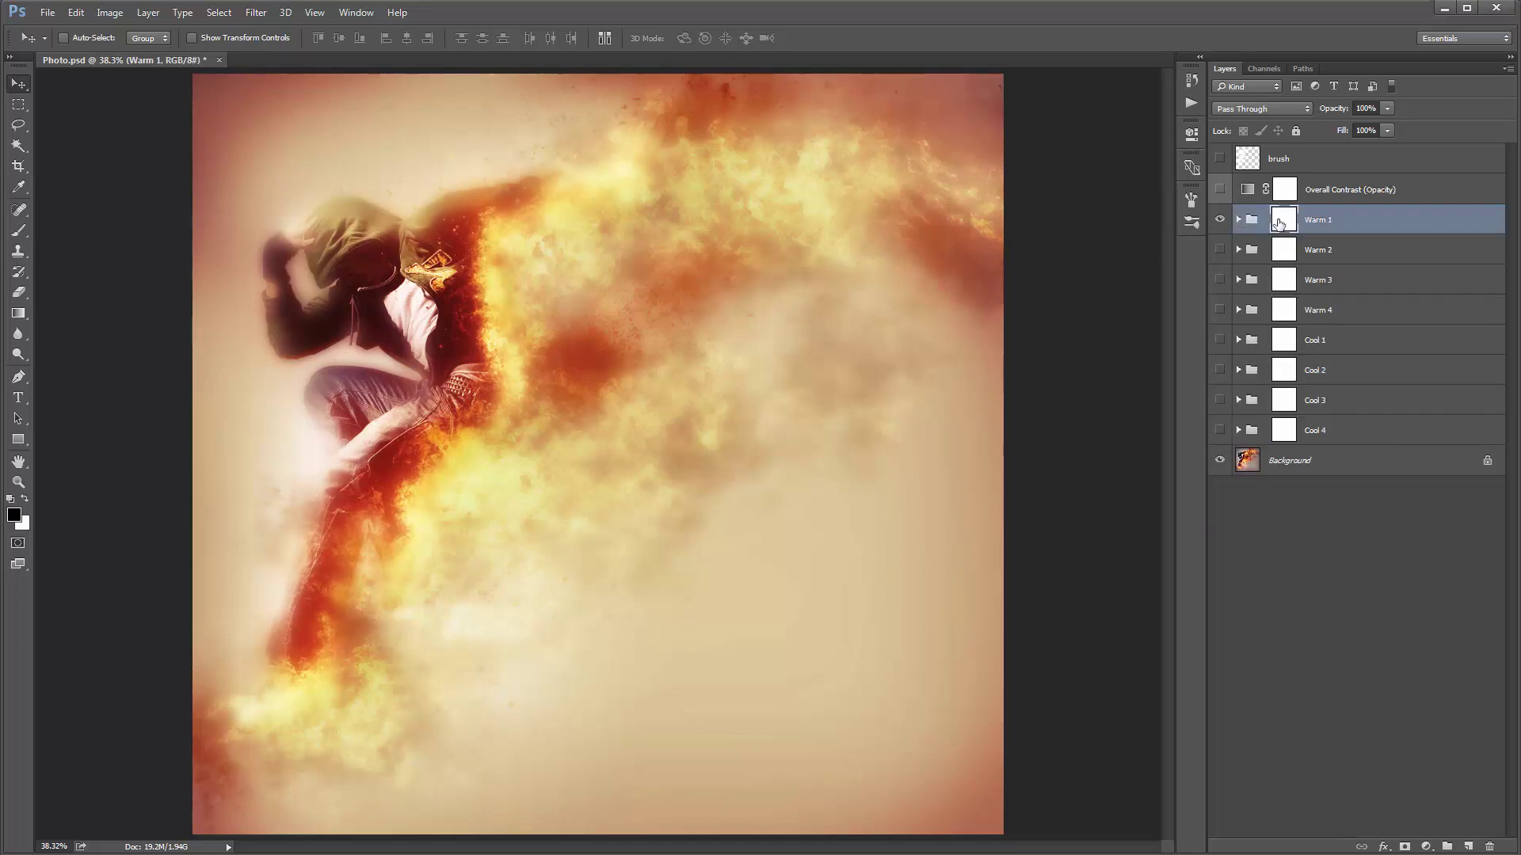
Draw a linear Black, White gradient on the Warm 1 group mask from the image's lower right to its upper left and inspect the mask.
click(1284, 223)
key(g)
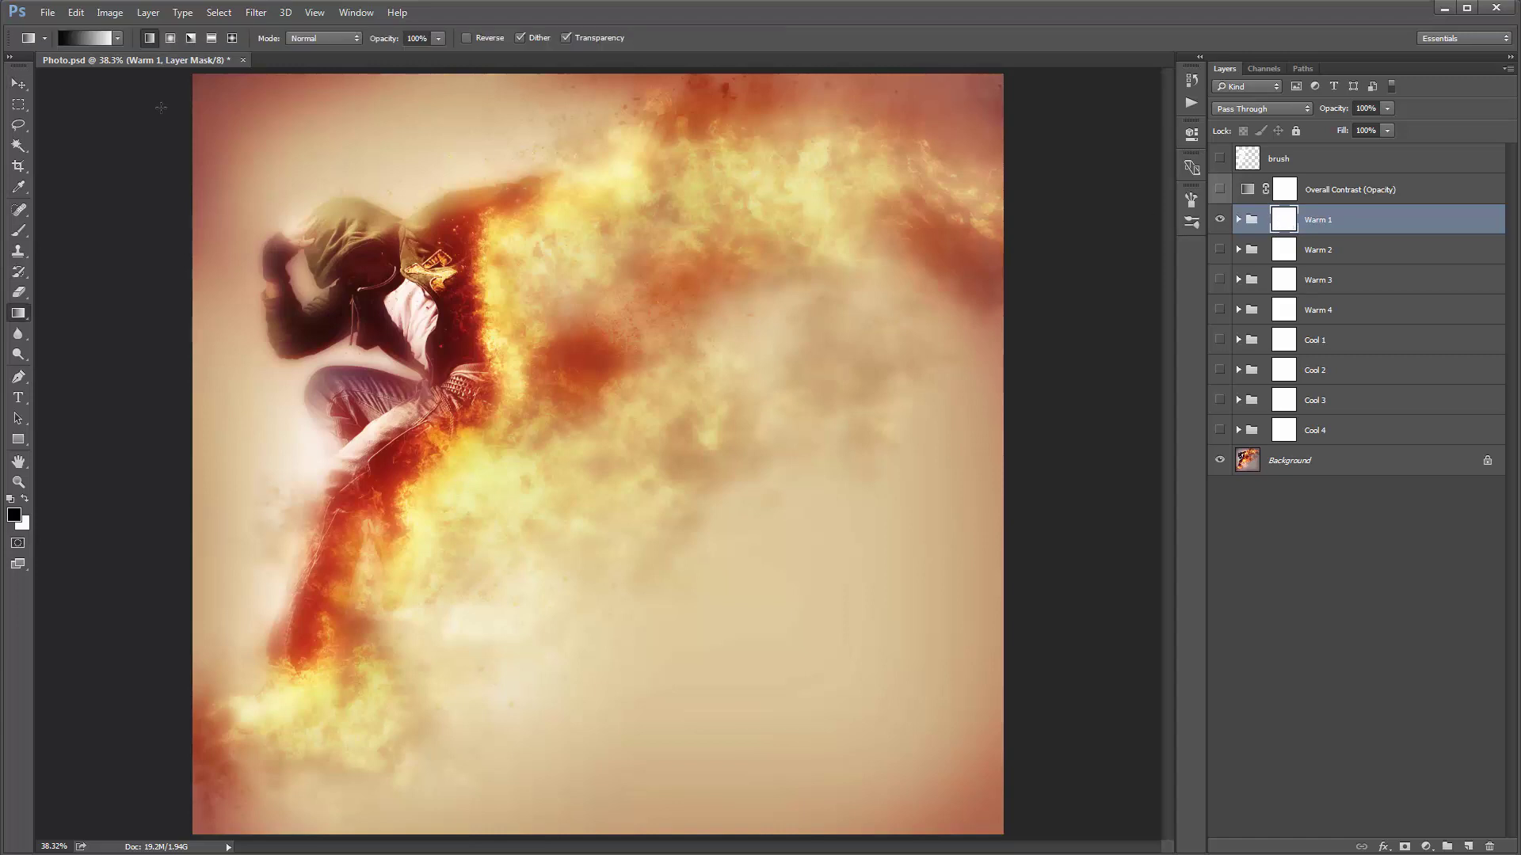
click(92, 38)
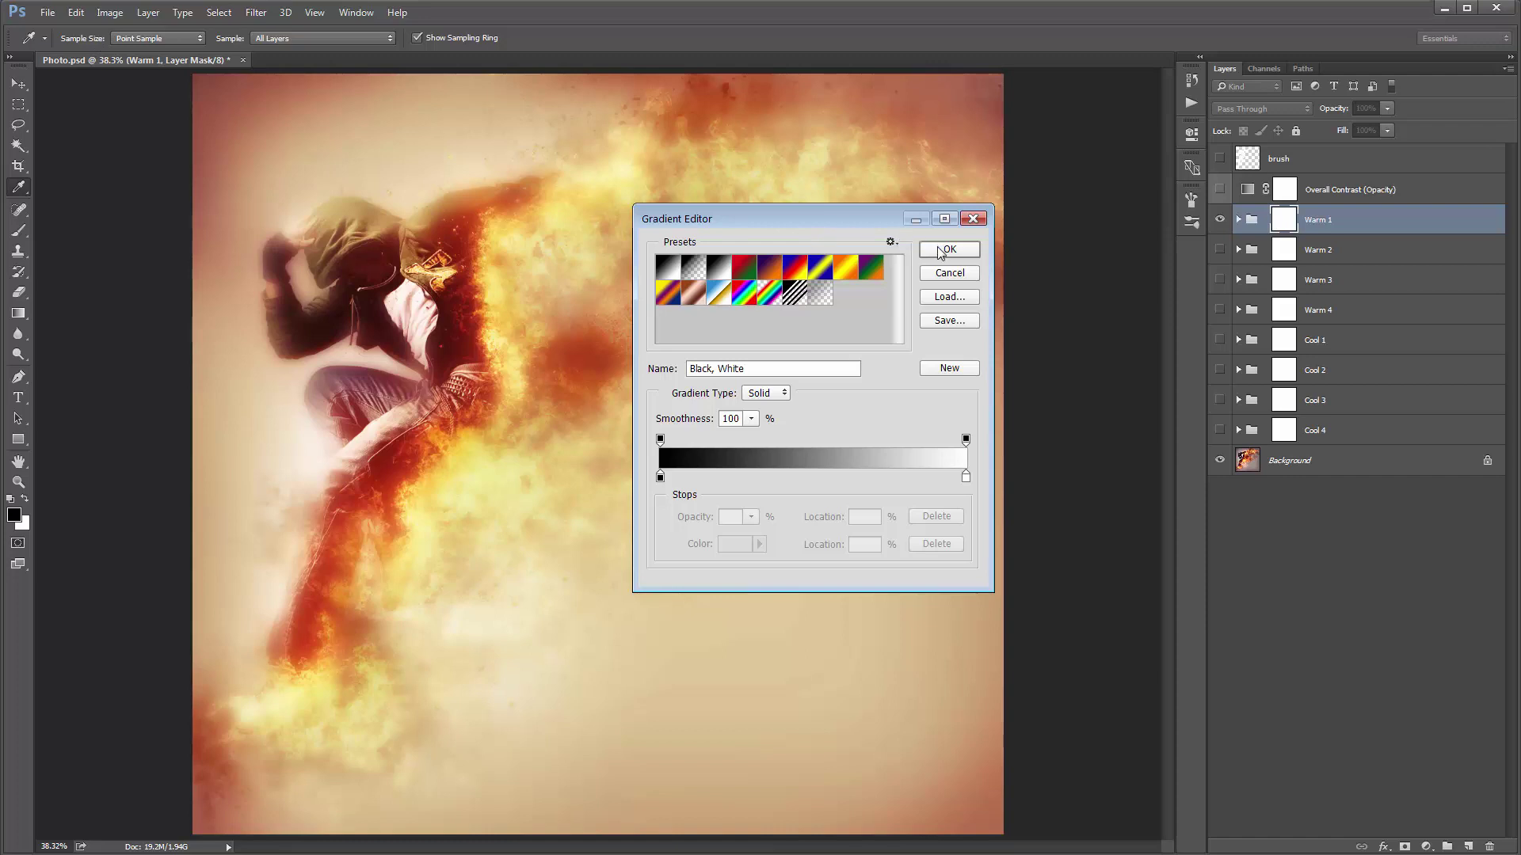
click(940, 250)
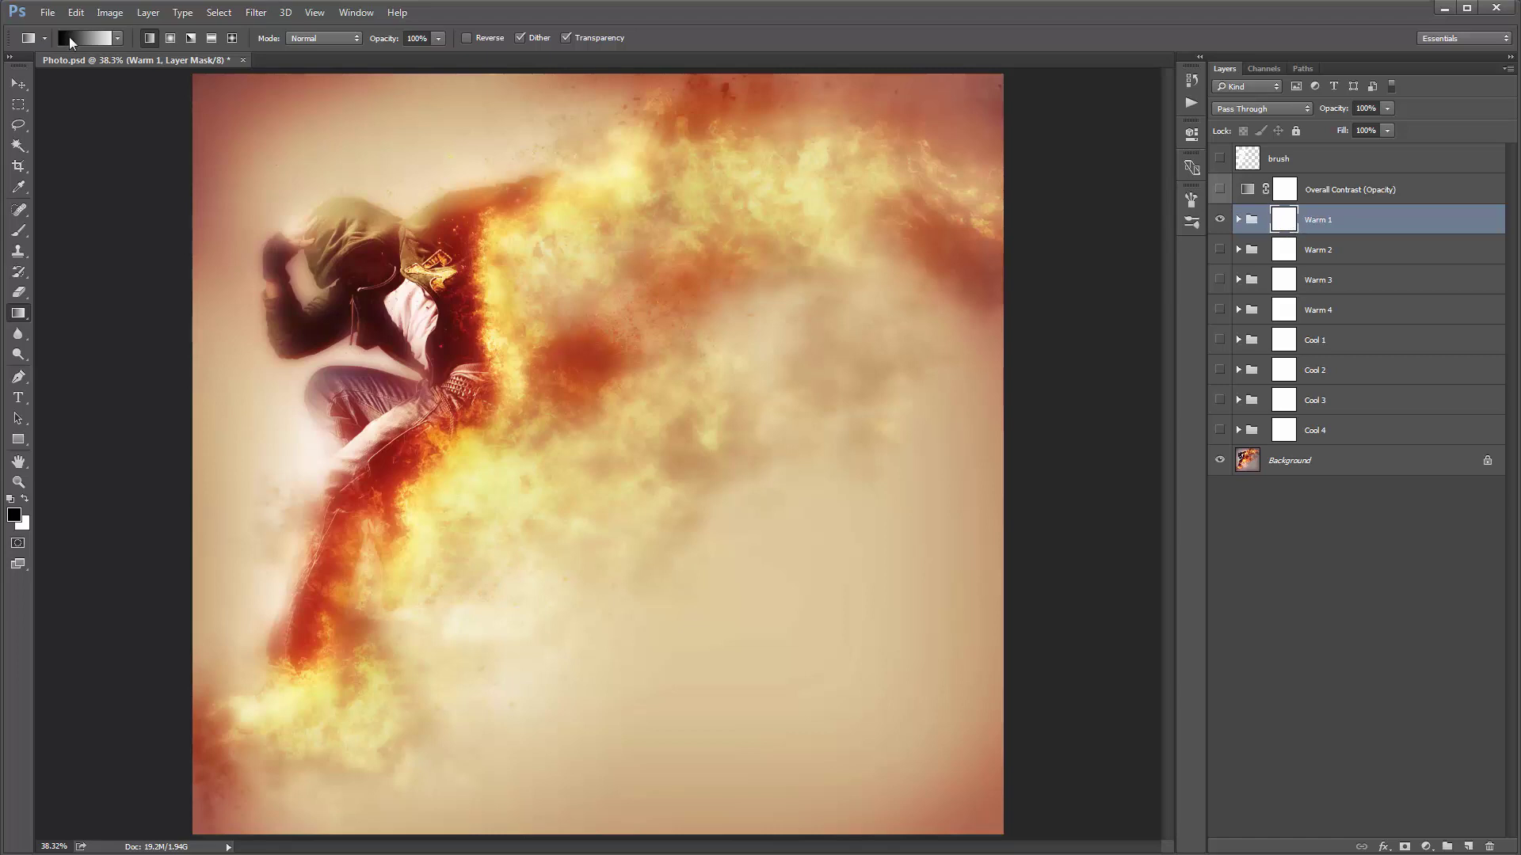
click(69, 37)
click(948, 250)
drag(880, 745, 319, 165)
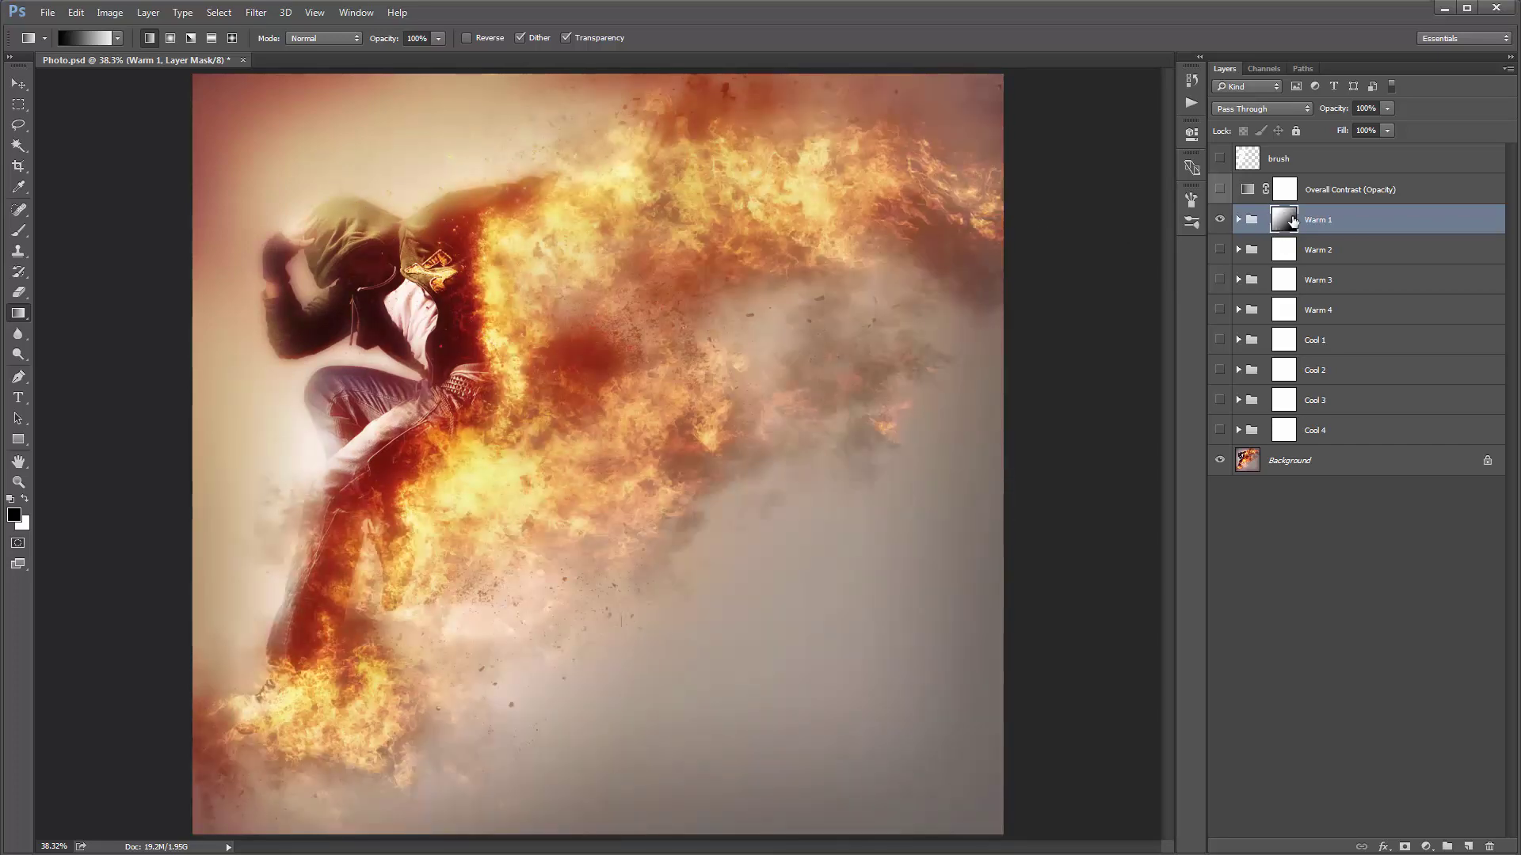
alt+click(1290, 221)
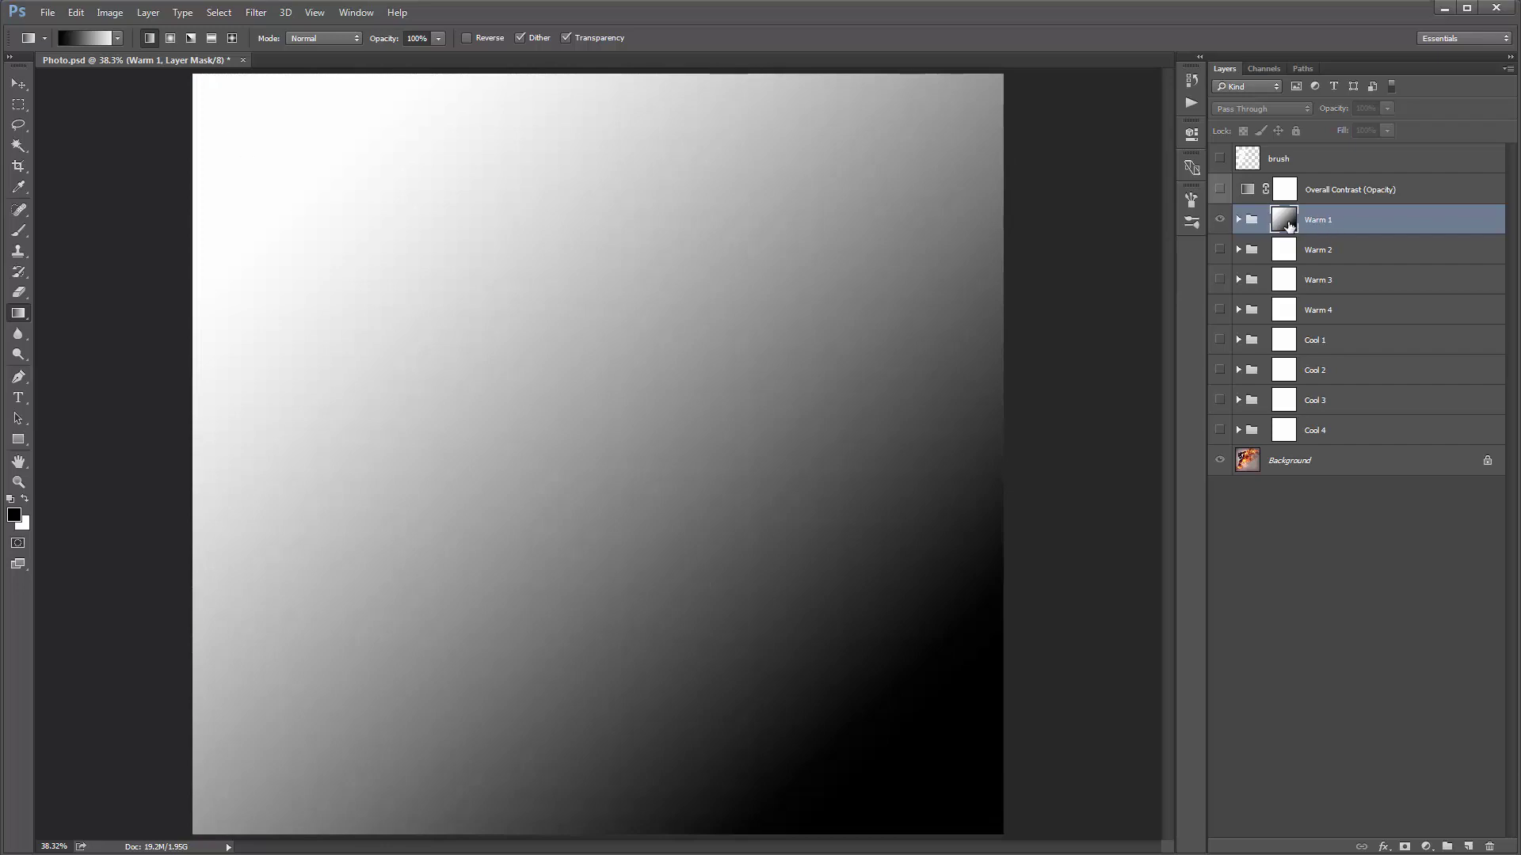
click(1252, 221)
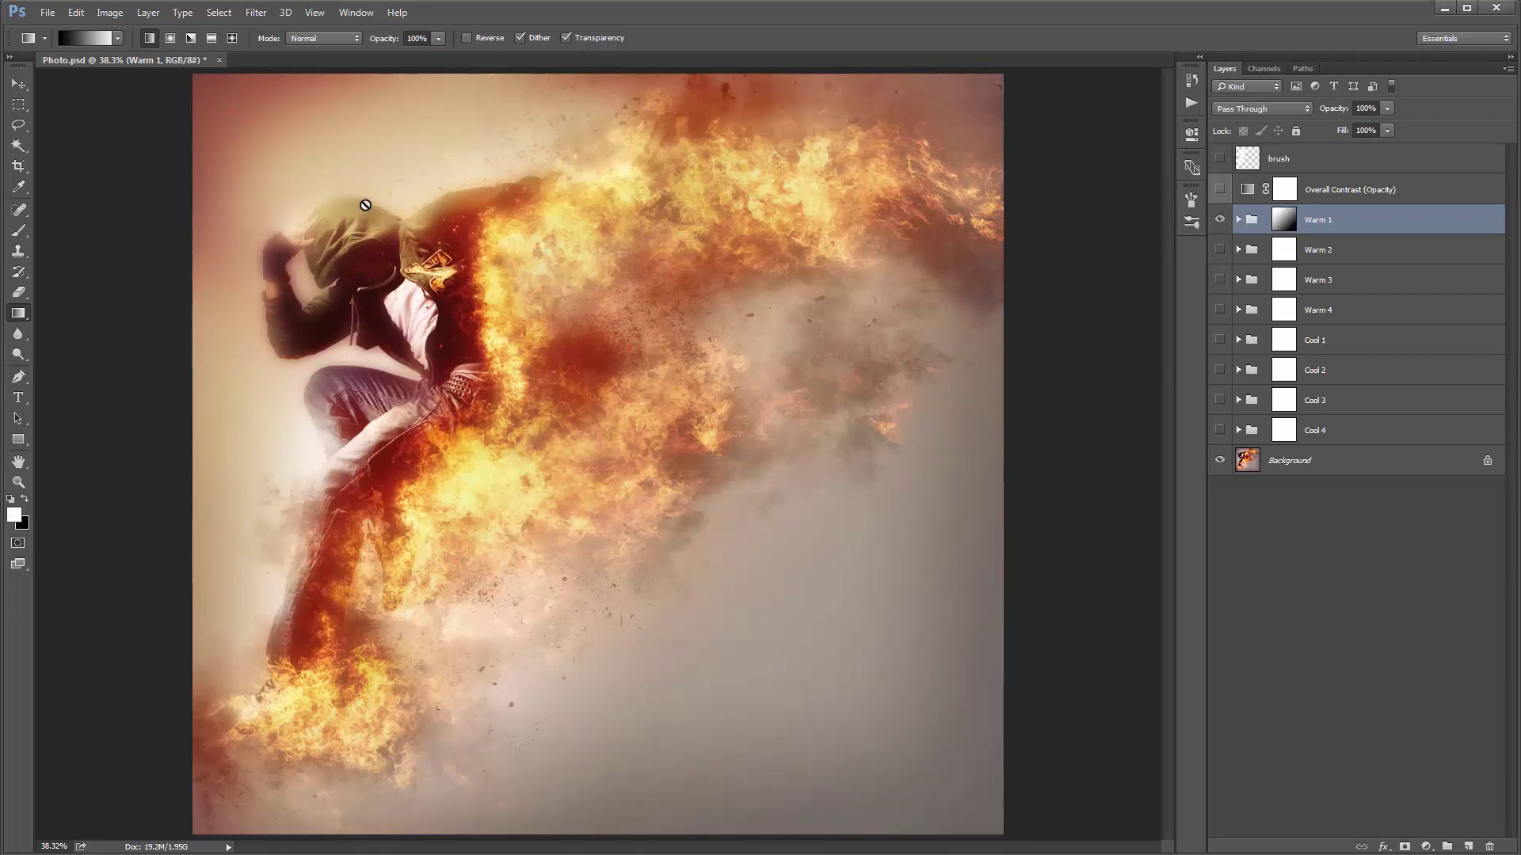
Redraw the Warm 1 mask gradient diagonally from the flames toward the dancer's head so the effect stays in the image's upper-left area.
click(1284, 220)
drag(705, 489, 496, 250)
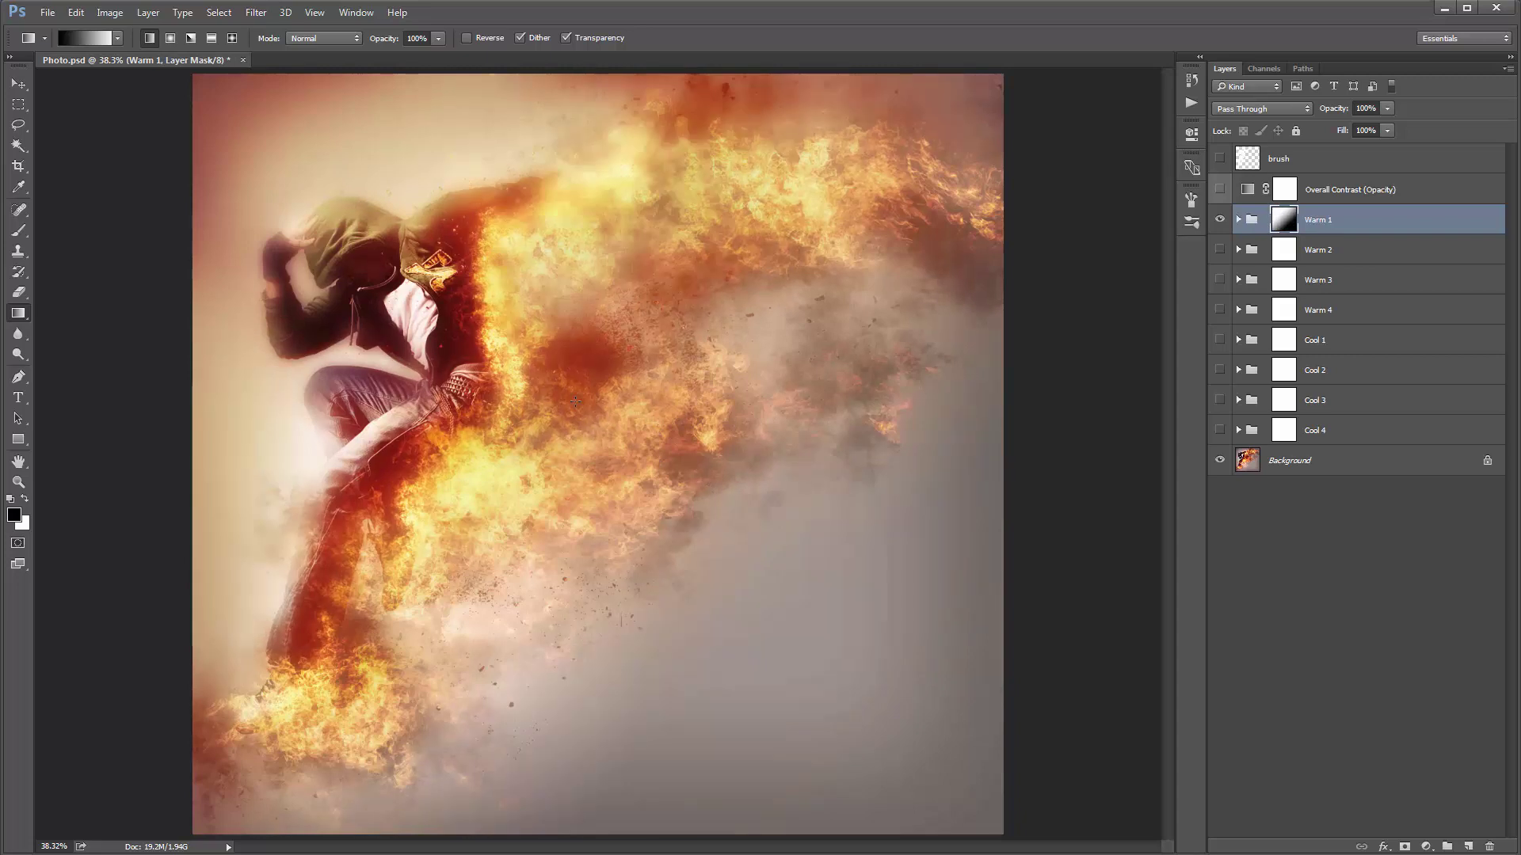
drag(575, 402, 262, 138)
drag(306, 201, 300, 193)
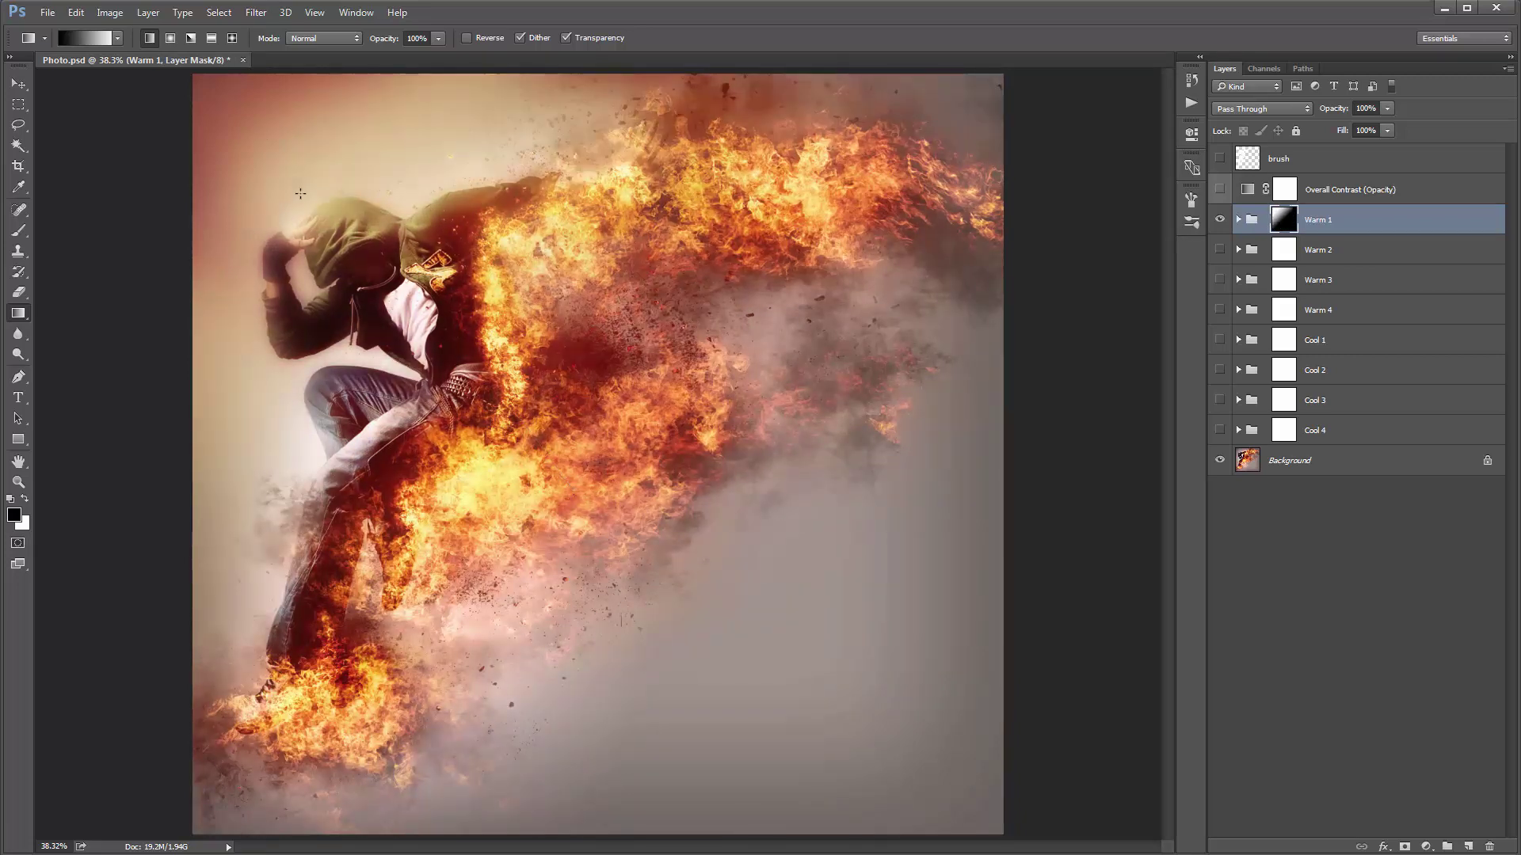
drag(586, 451, 337, 238)
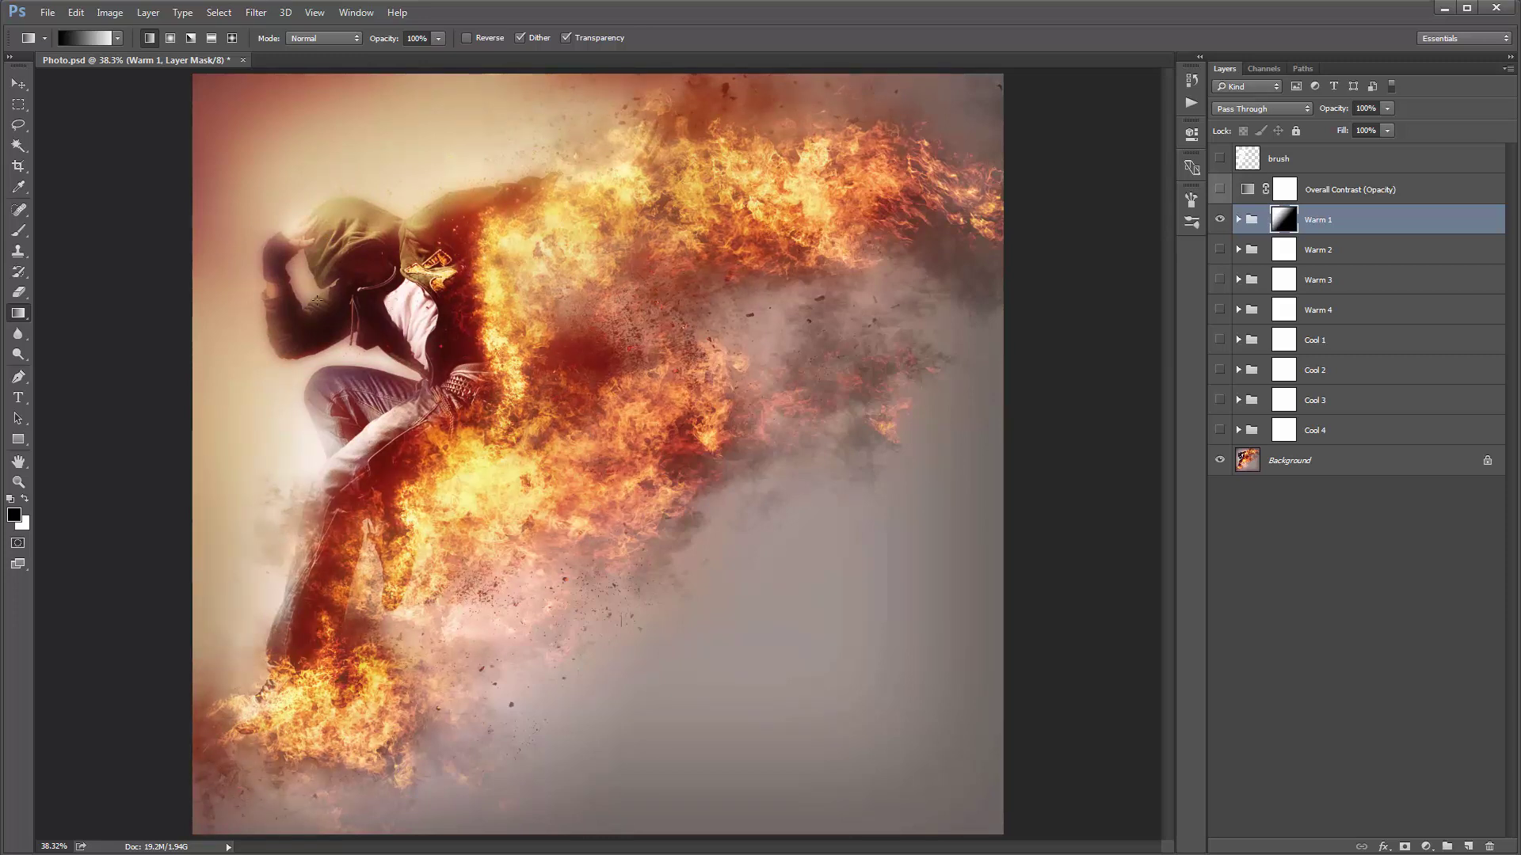
key(v)
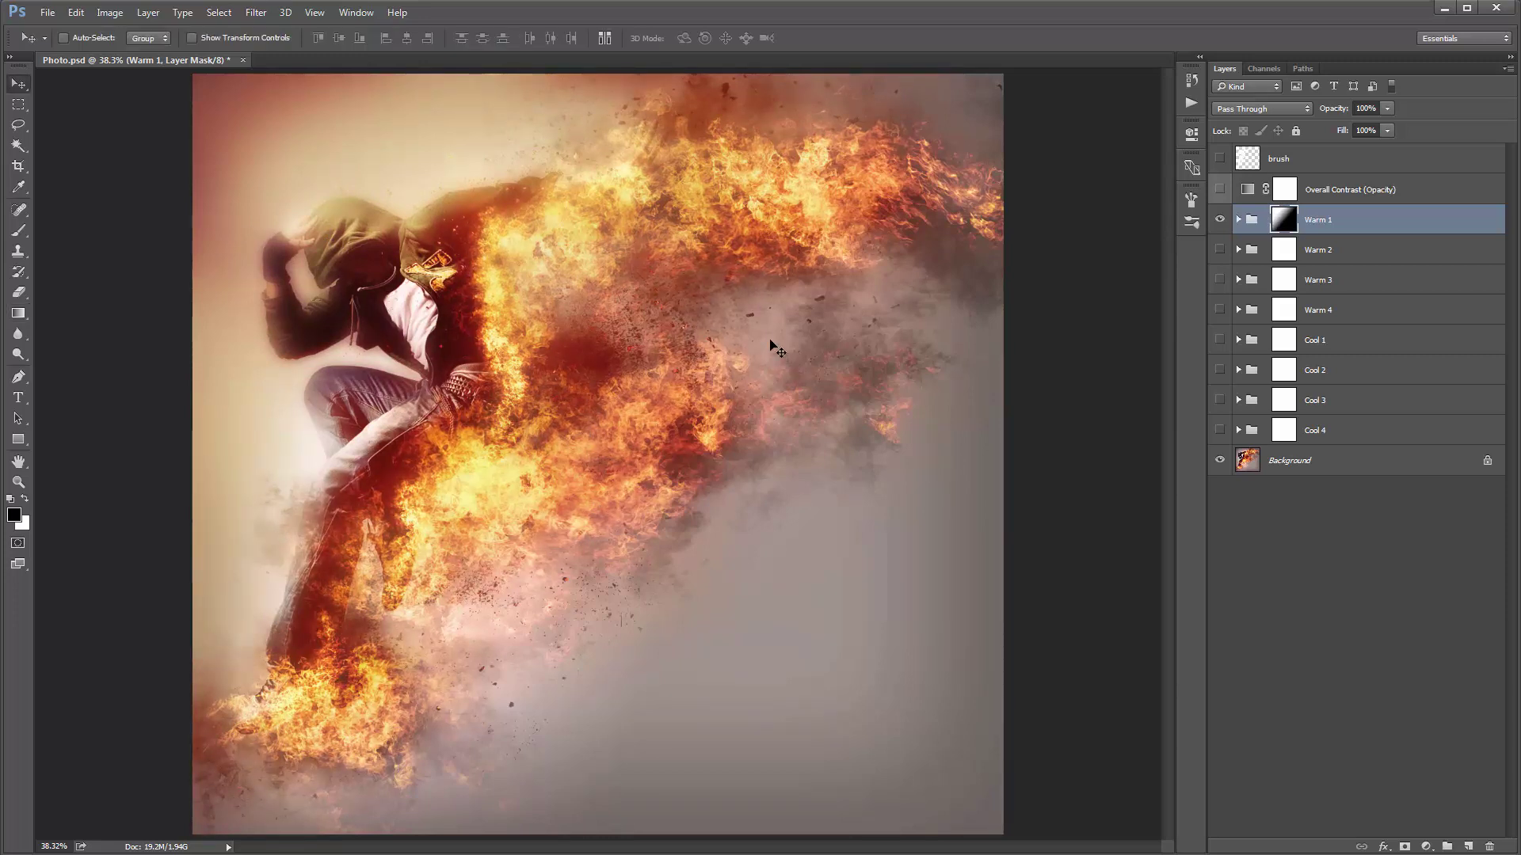
Try adding Lighten-mode gradients to the Warm 1 mask from the image's other edges, undoing each one.
key(g)
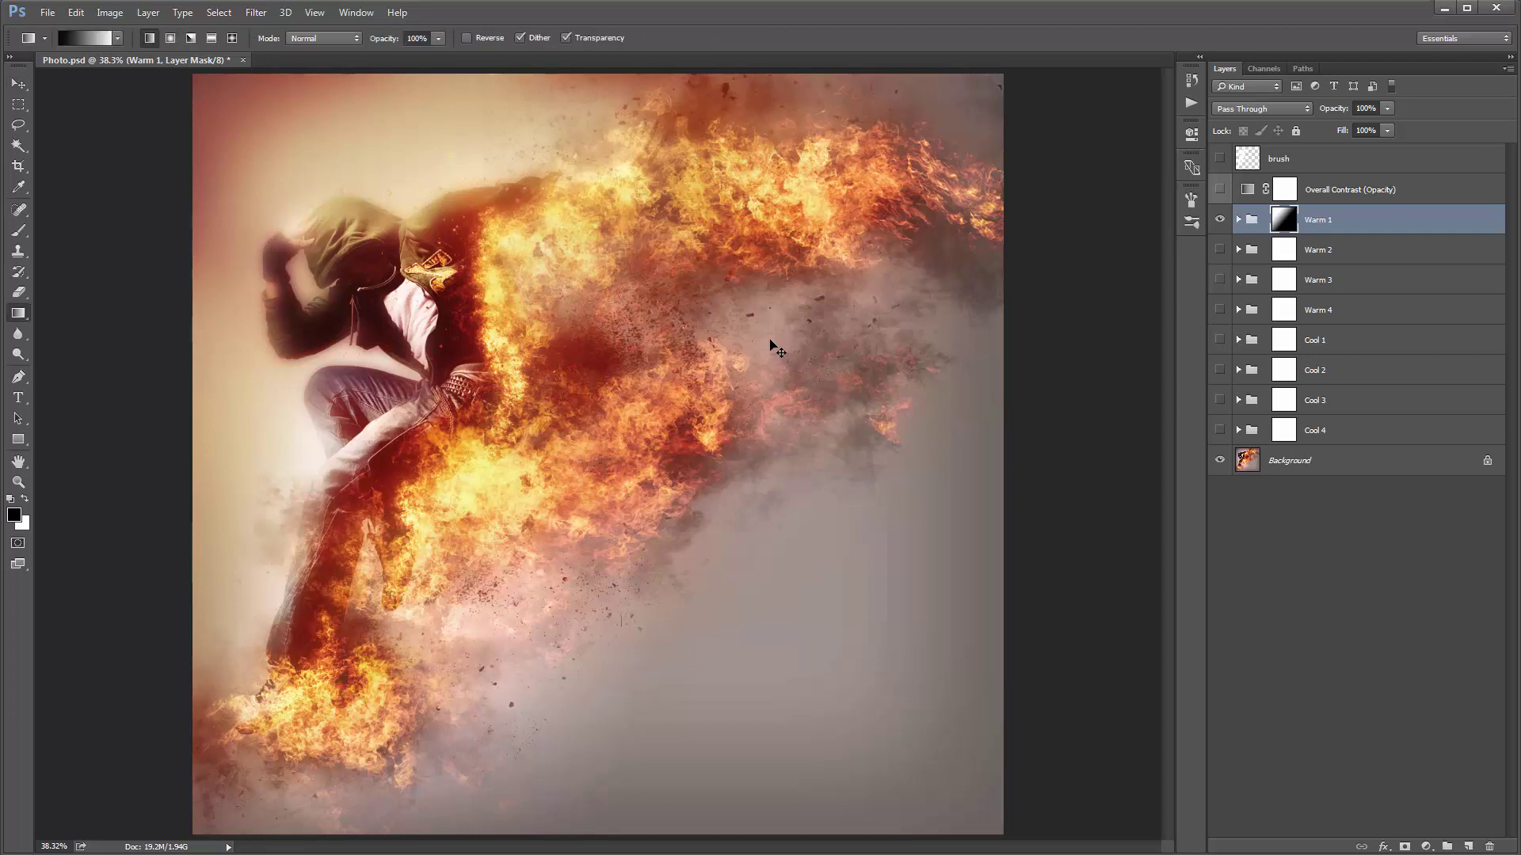
click(319, 38)
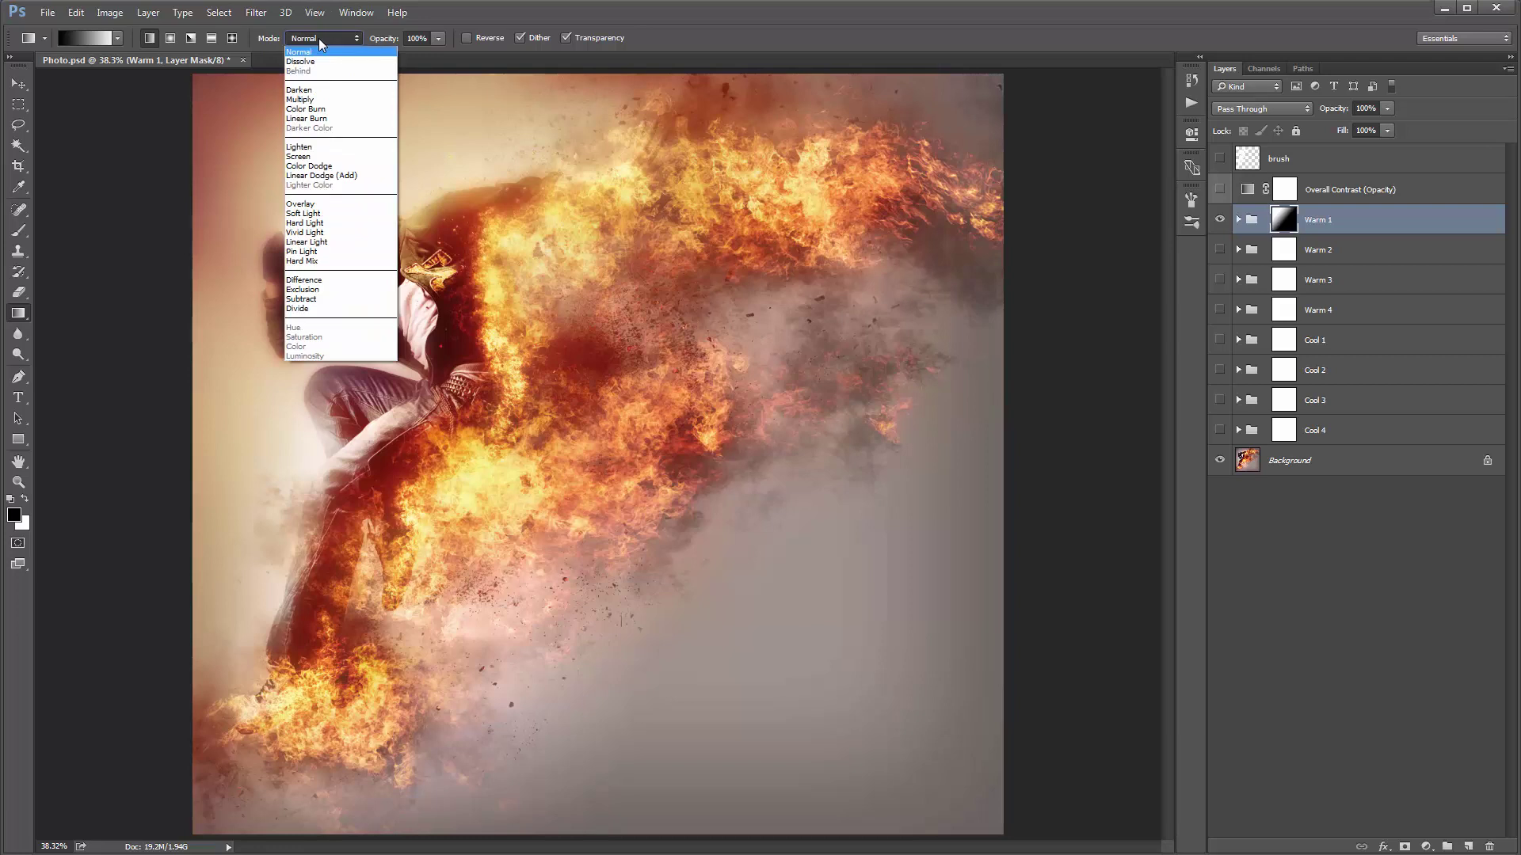
click(315, 147)
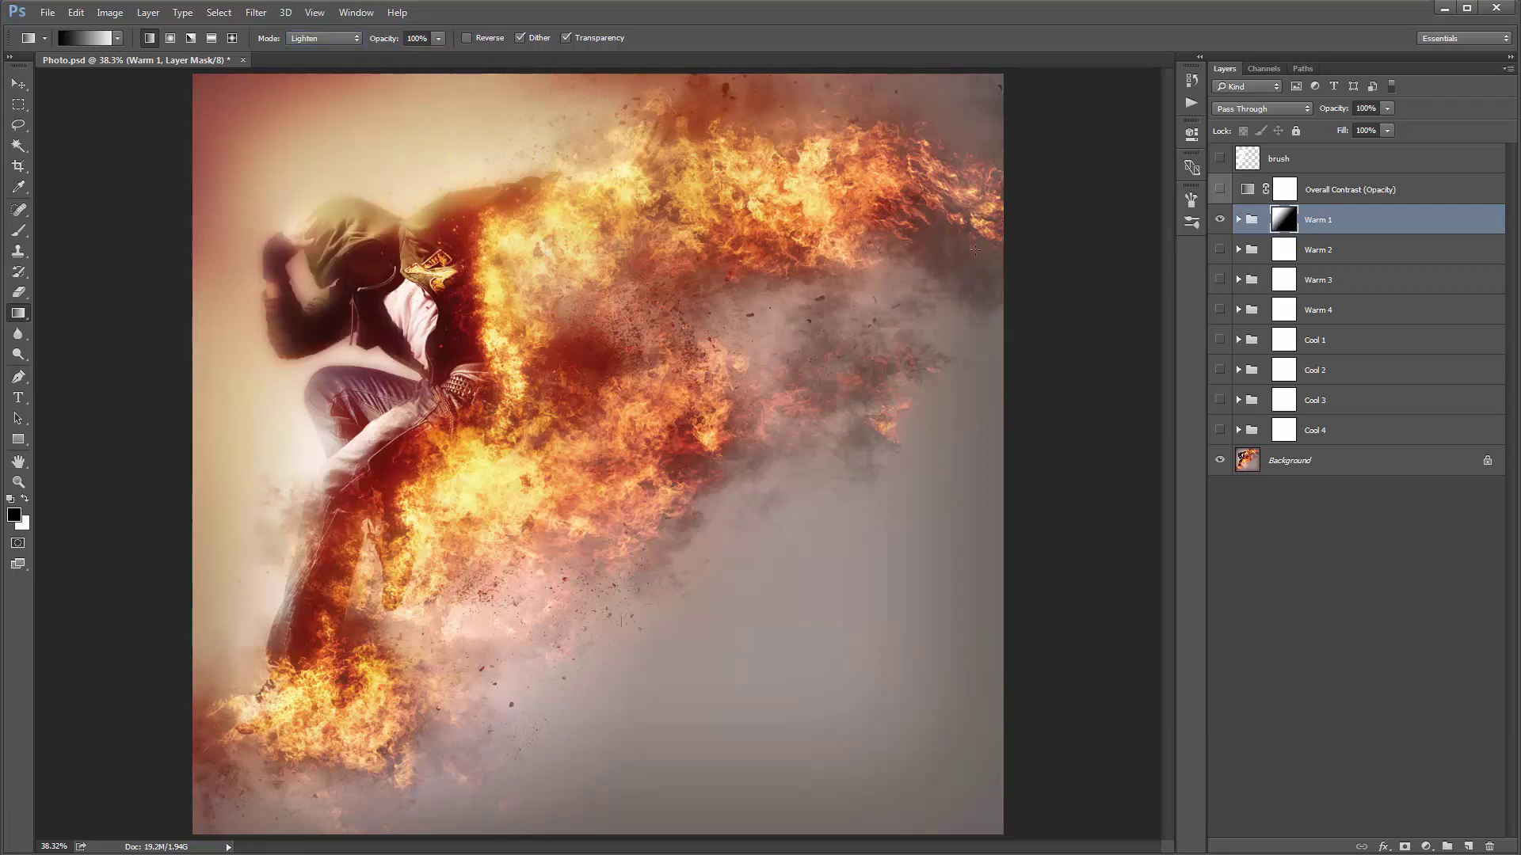
drag(1010, 234, 796, 273)
drag(861, 402, 840, 258)
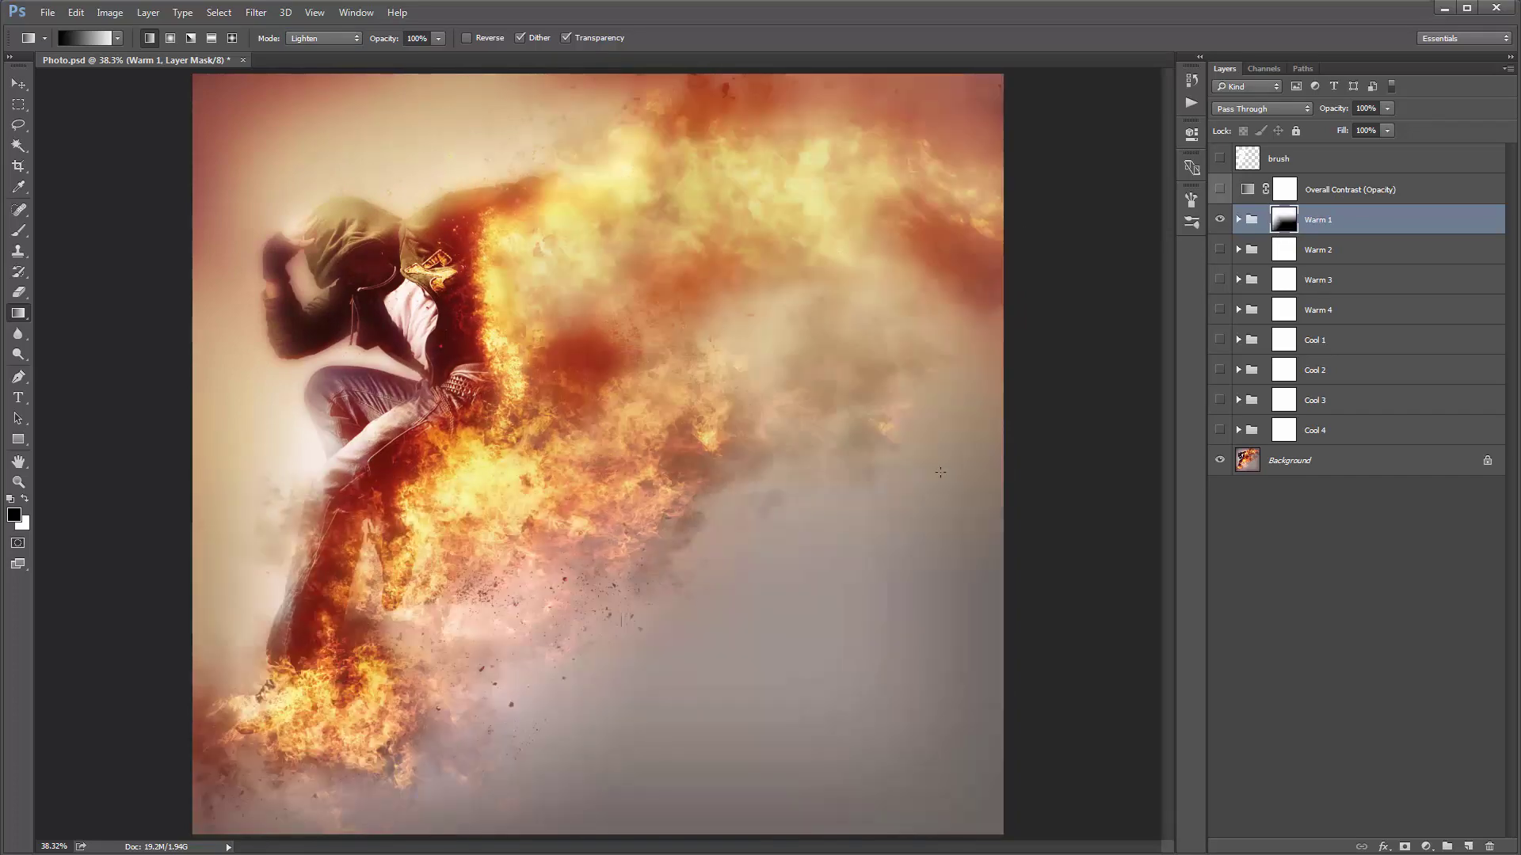
key(ctrl+z)
drag(1041, 476, 832, 396)
key(ctrl+z)
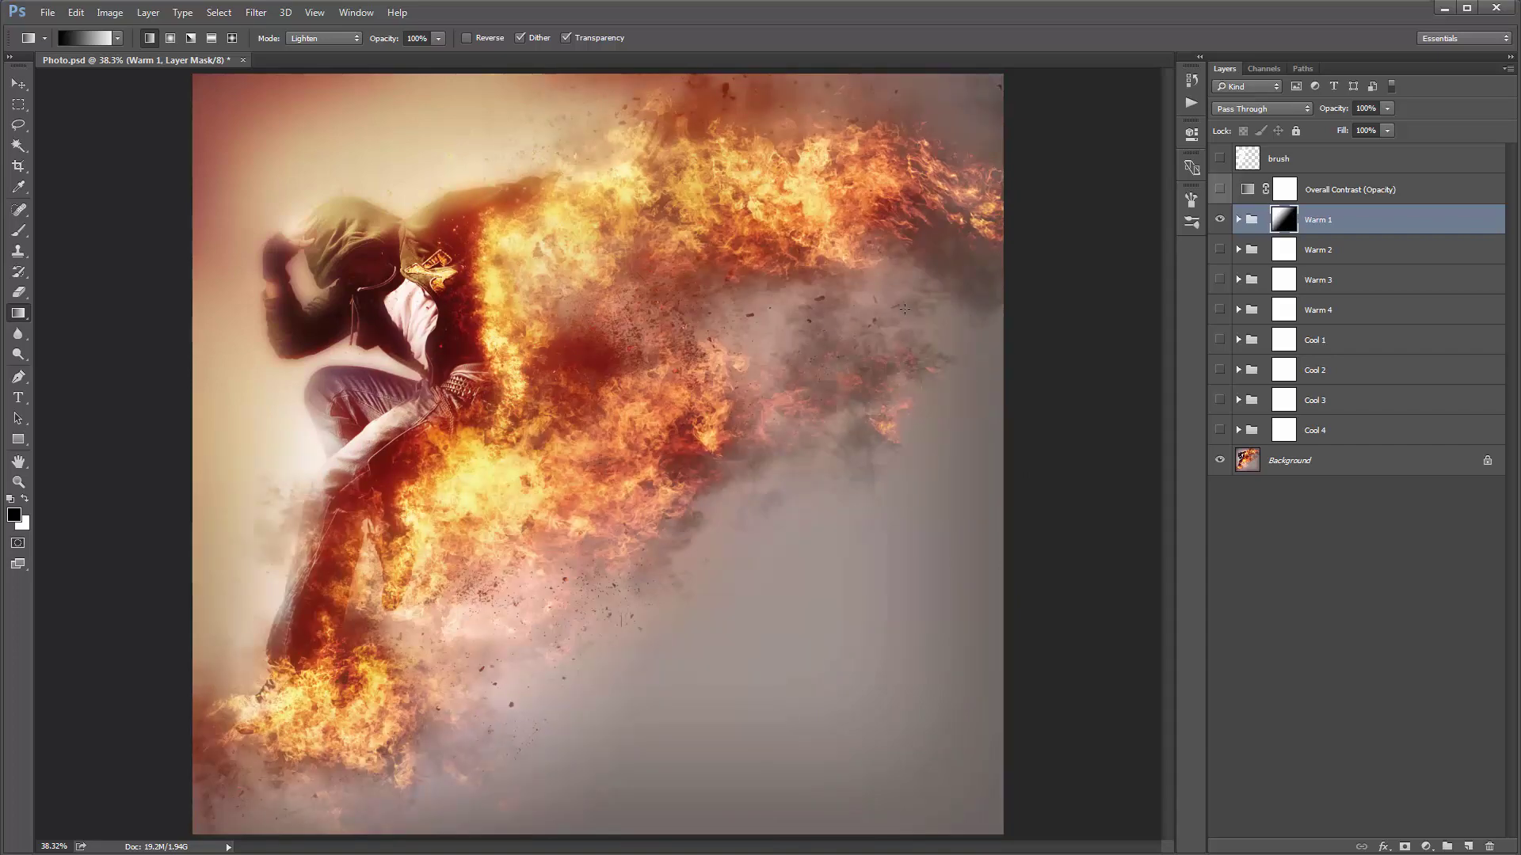
key(ctrl+z)
key(ctrl+z)
key(ctrl+z)
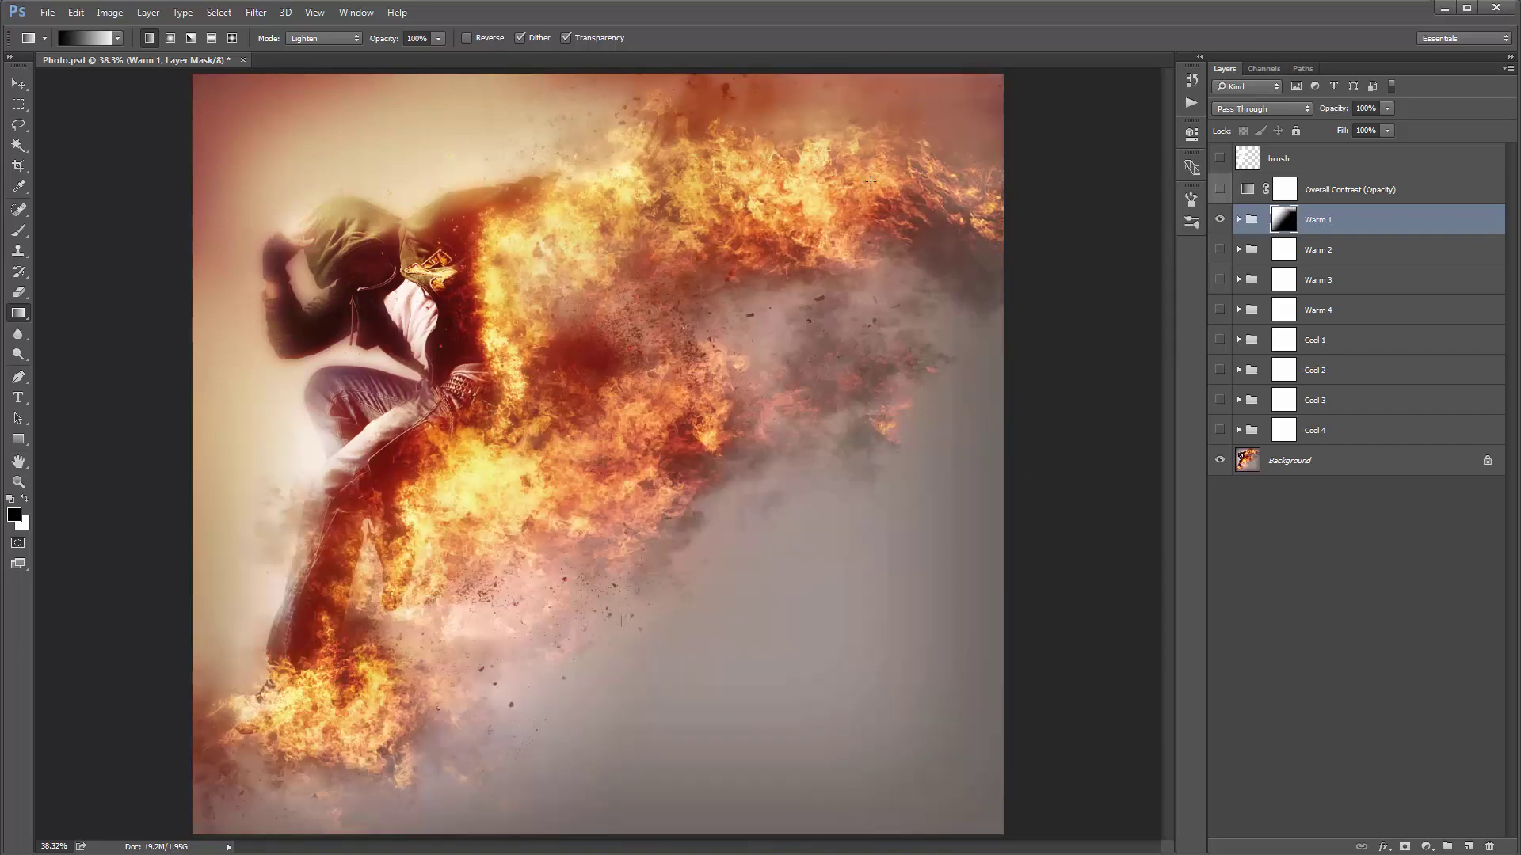
key(ctrl+z)
key(ctrl+z)
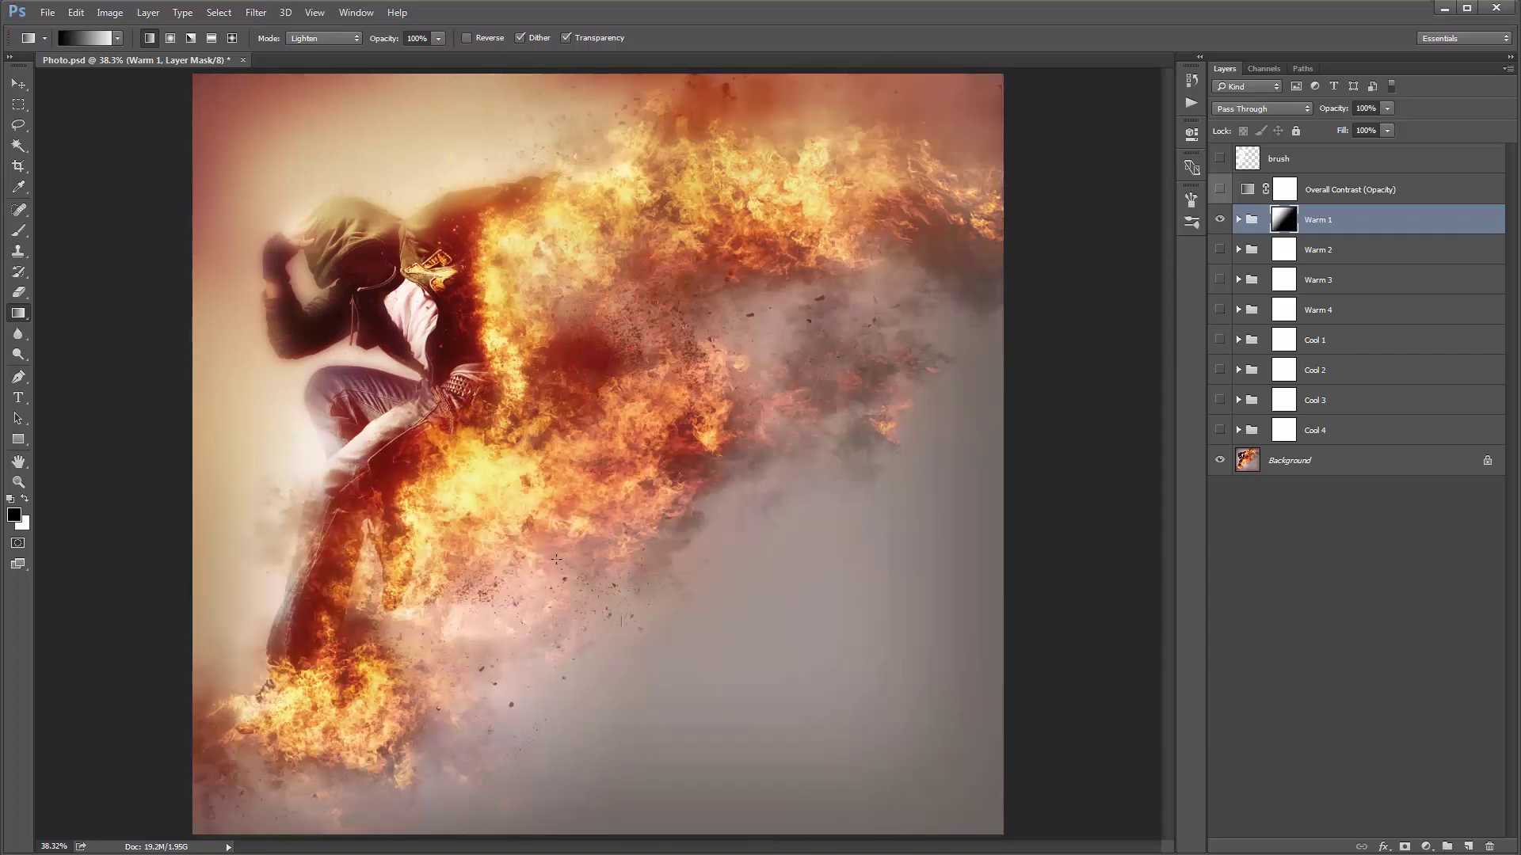
key(ctrl+z)
key(ctrl+z)
key(ctrl+z)
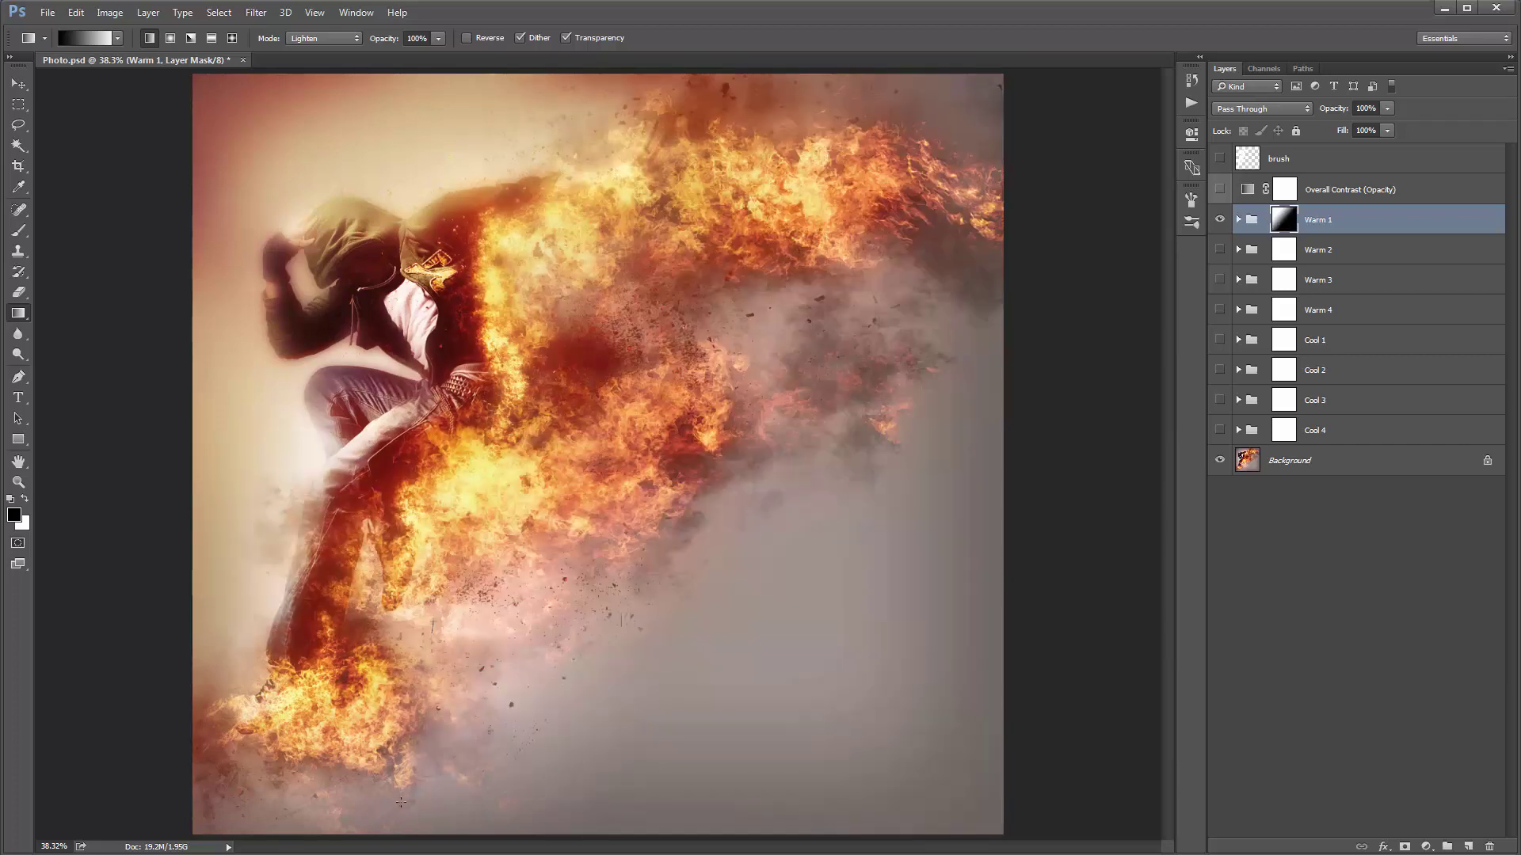
key(ctrl+z)
key(ctrl+z)
Set the gradient mode to Normal and try replacing the Warm 1 mask with gradients in other directions, undoing them.
click(353, 38)
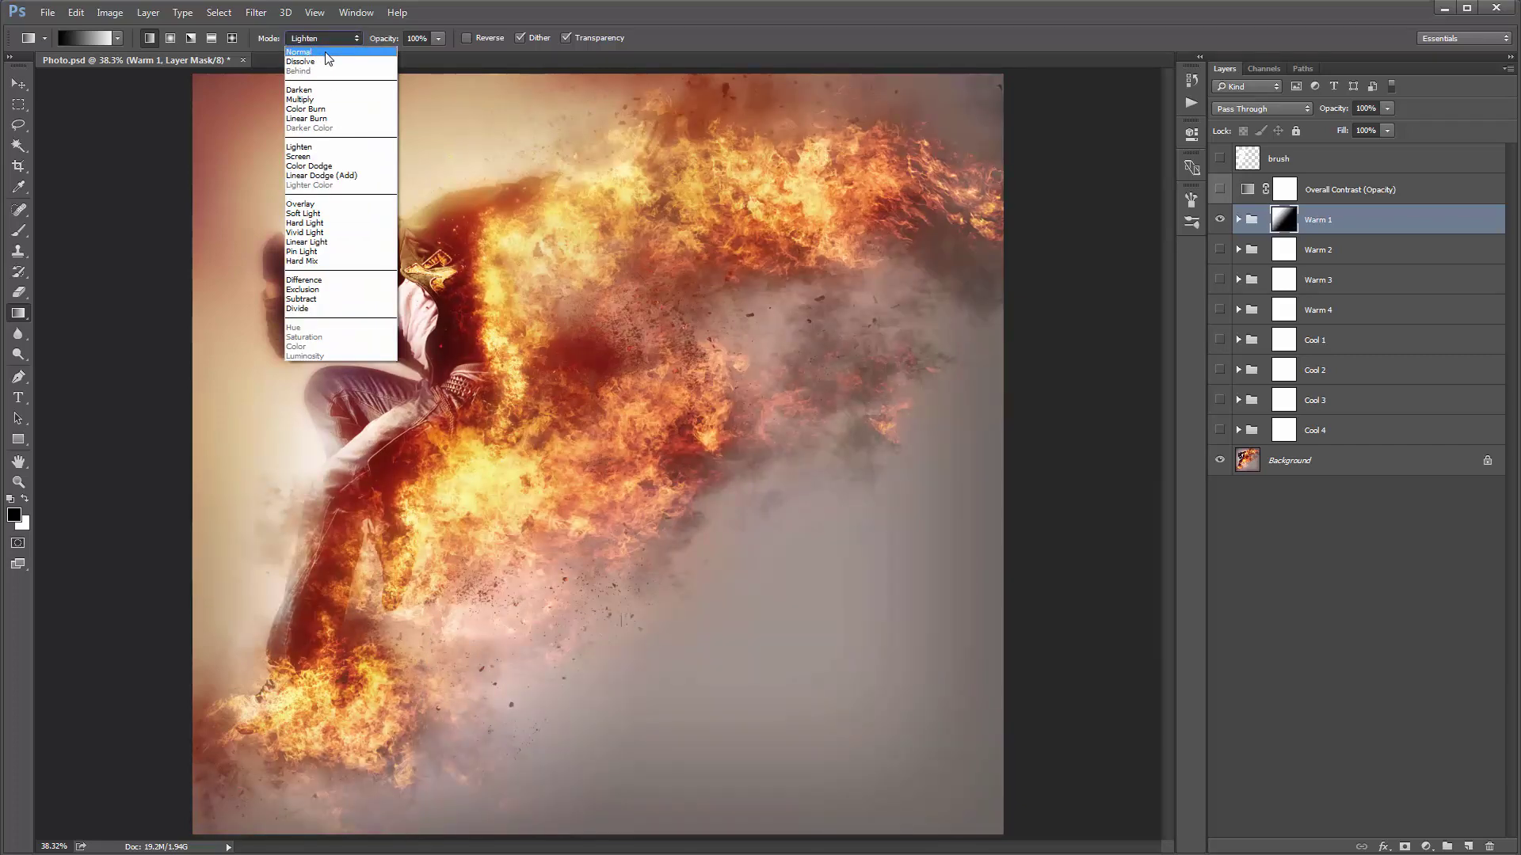
click(326, 49)
key(ctrl+z)
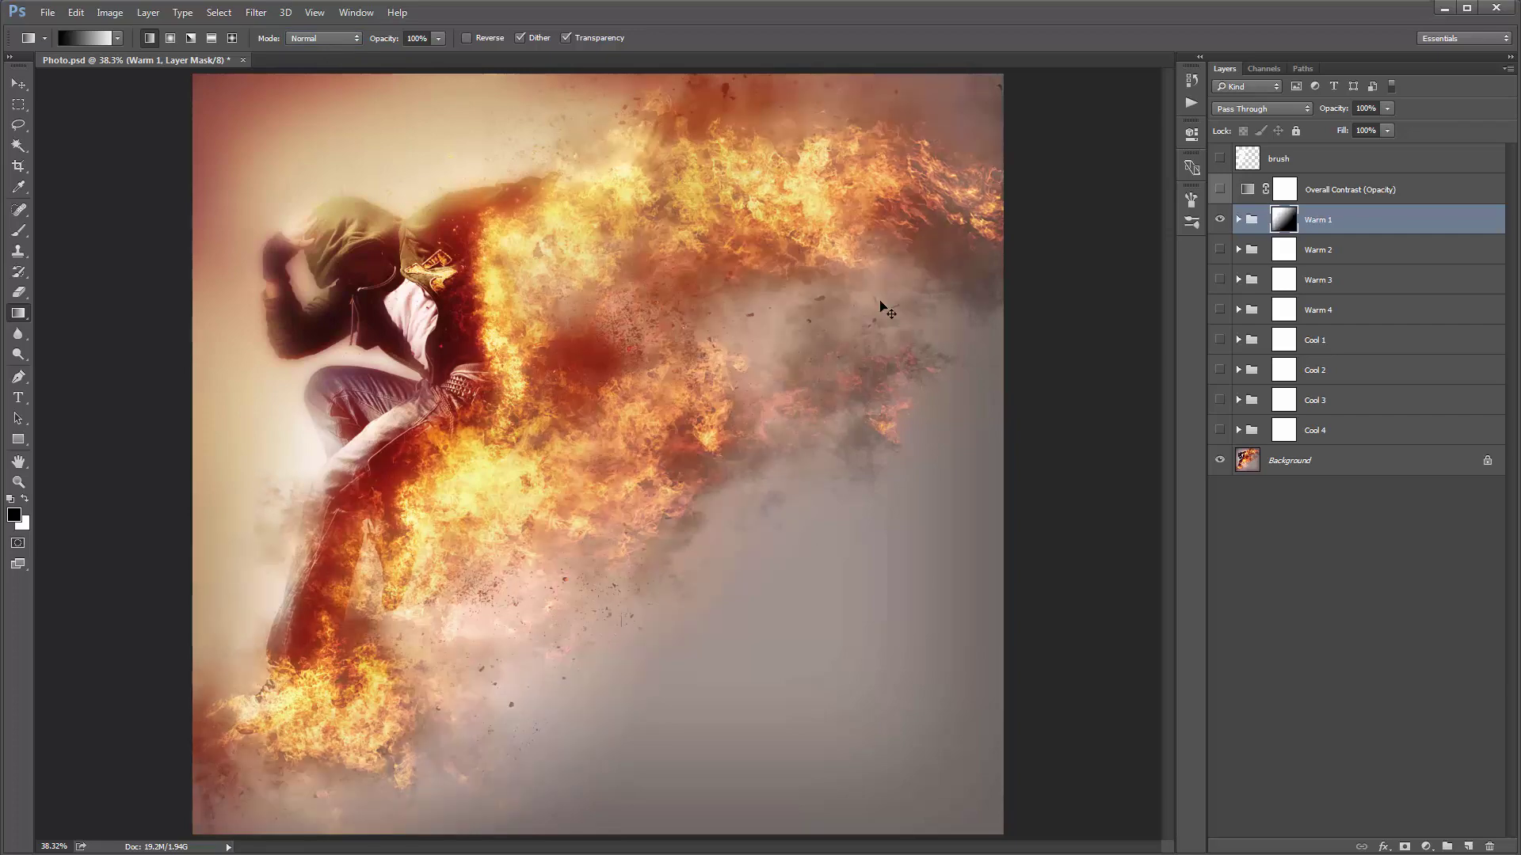
key(ctrl+z)
drag(590, 634, 593, 635)
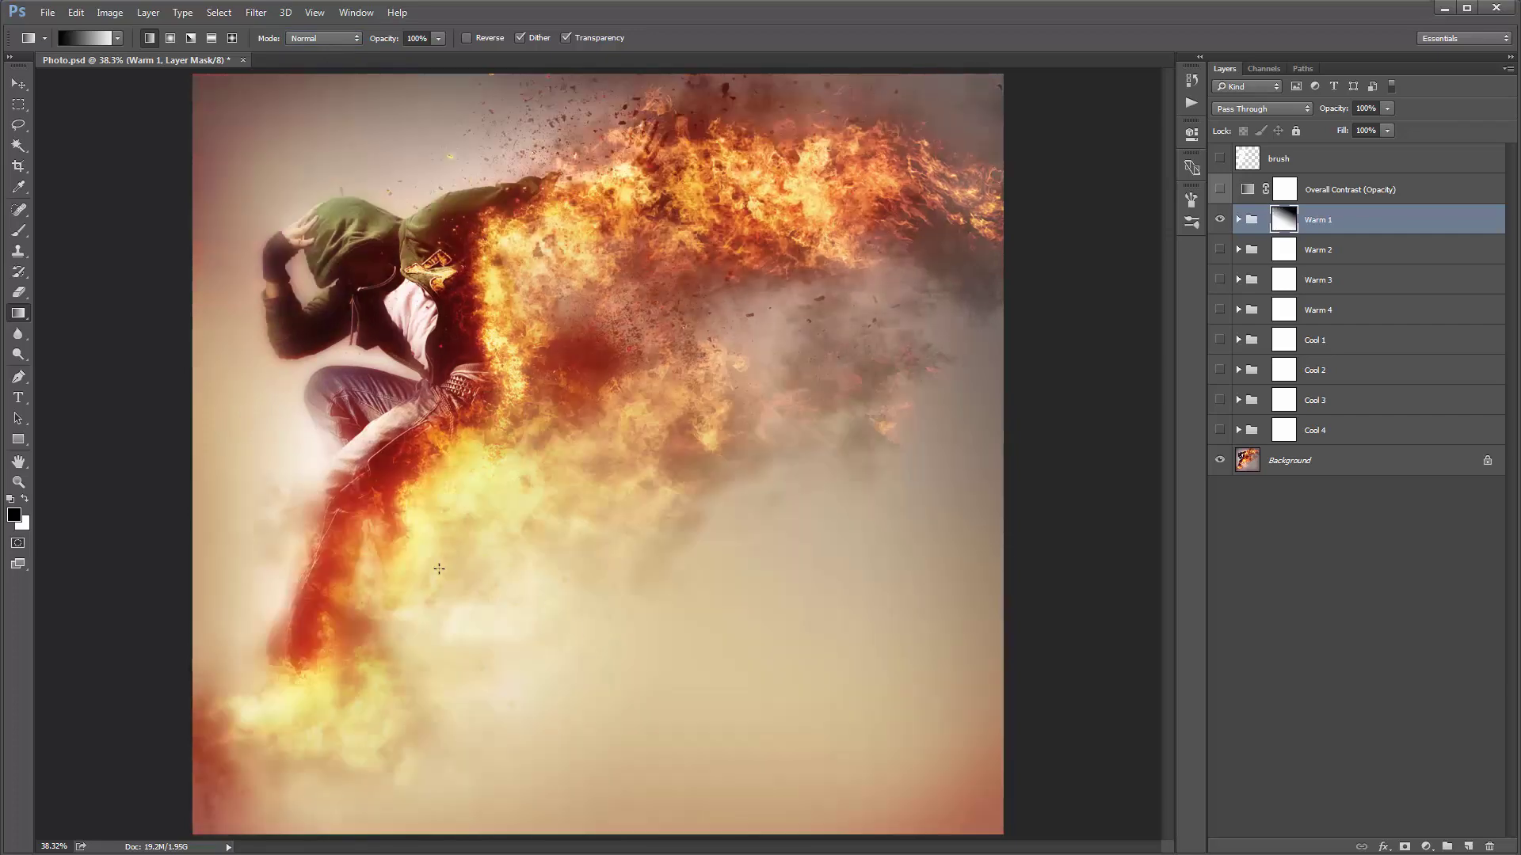
key(ctrl+z)
key(ctrl+z)
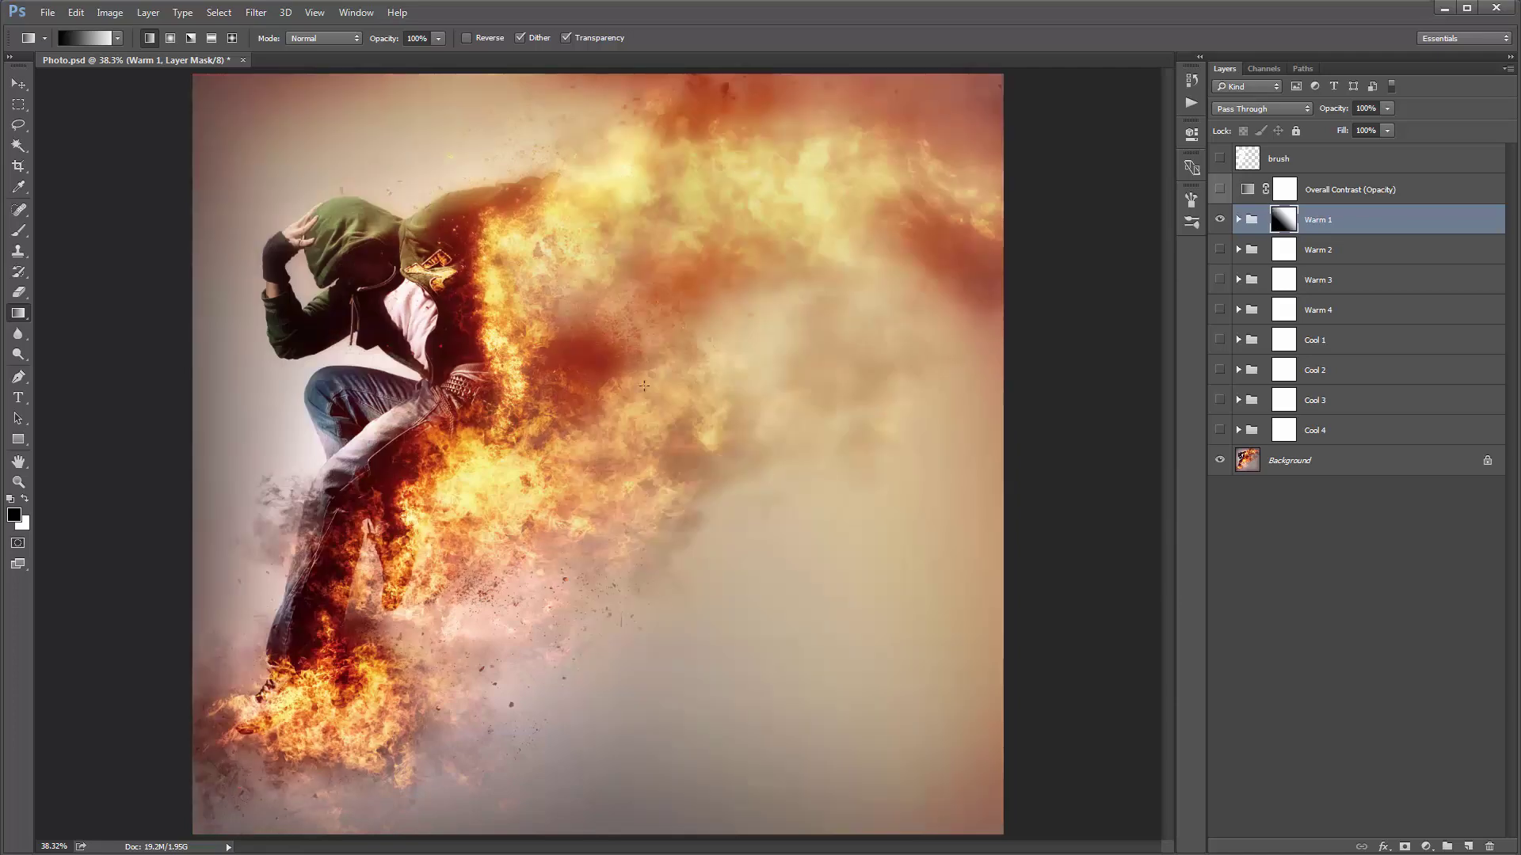
key(ctrl+z)
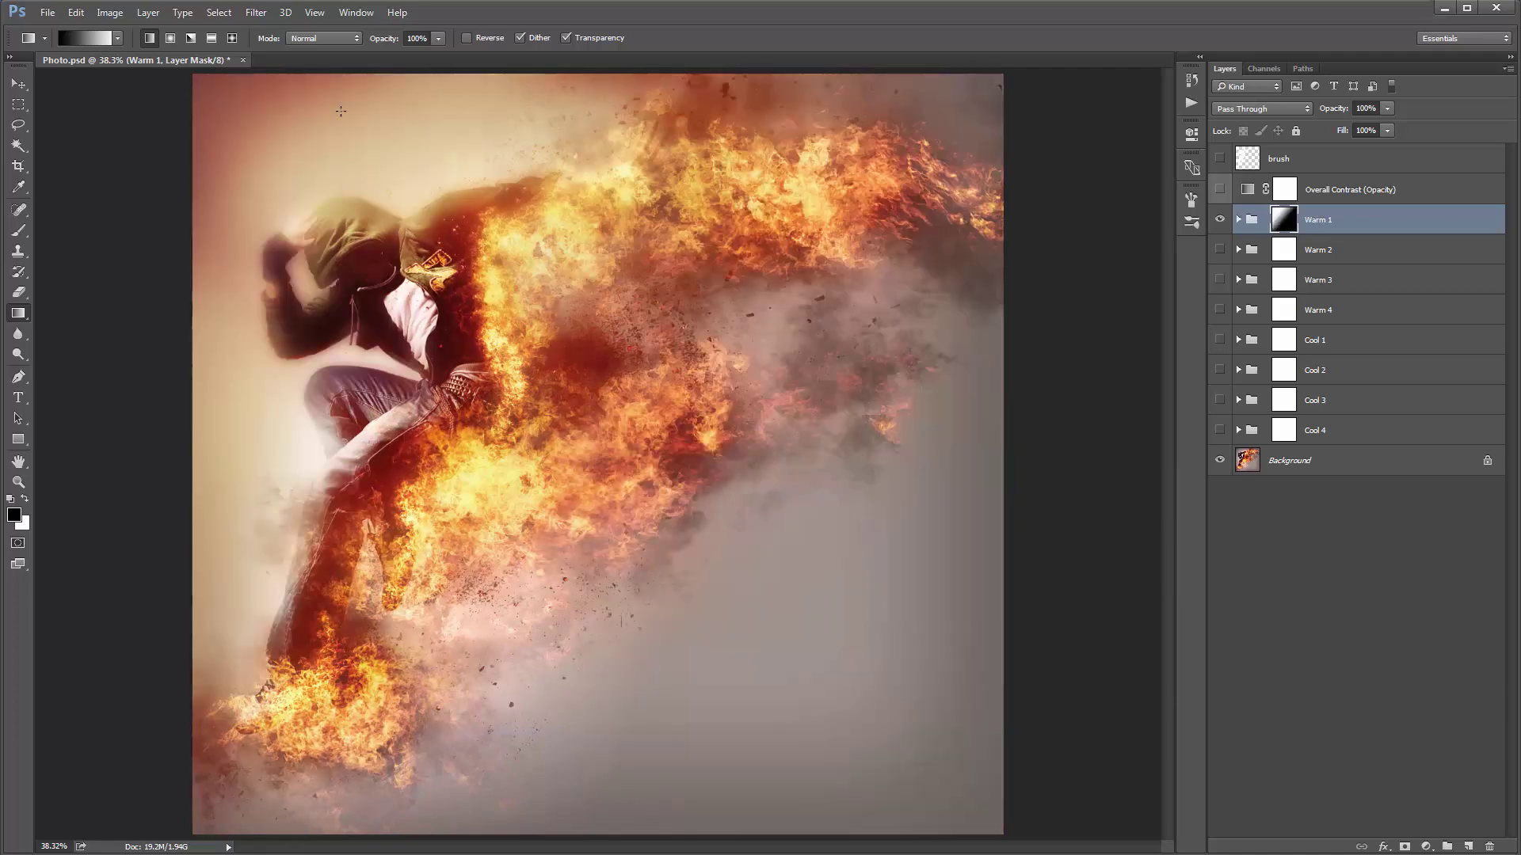
Display the Warm 1 mask alone and draw several Lighten-mode gradients on it from different directions.
click(327, 39)
click(320, 148)
alt+click(1283, 221)
drag(689, 435, 833, 618)
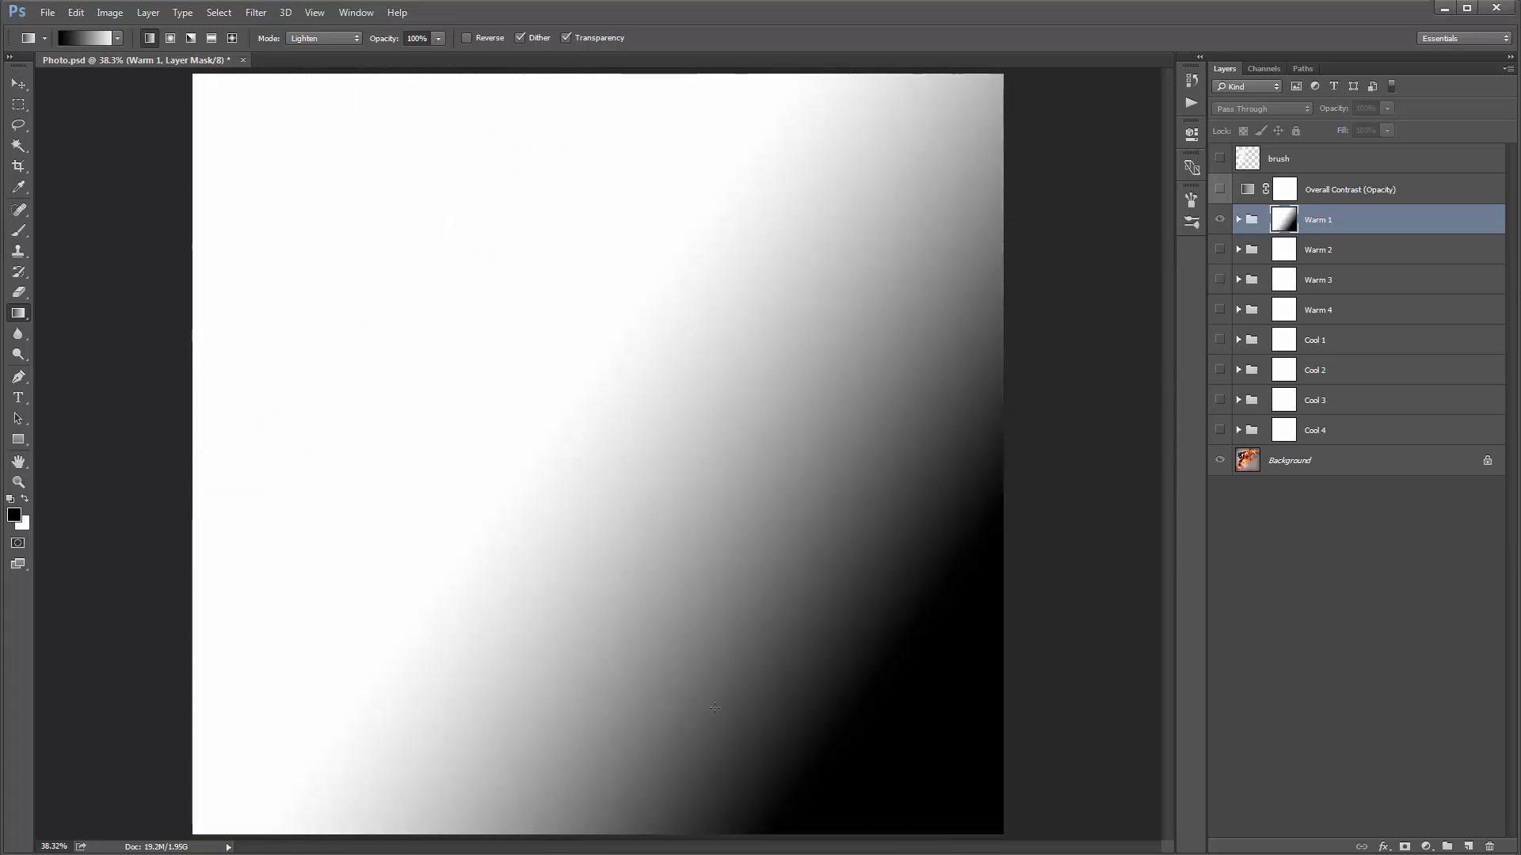
drag(602, 507, 601, 282)
drag(462, 265, 782, 775)
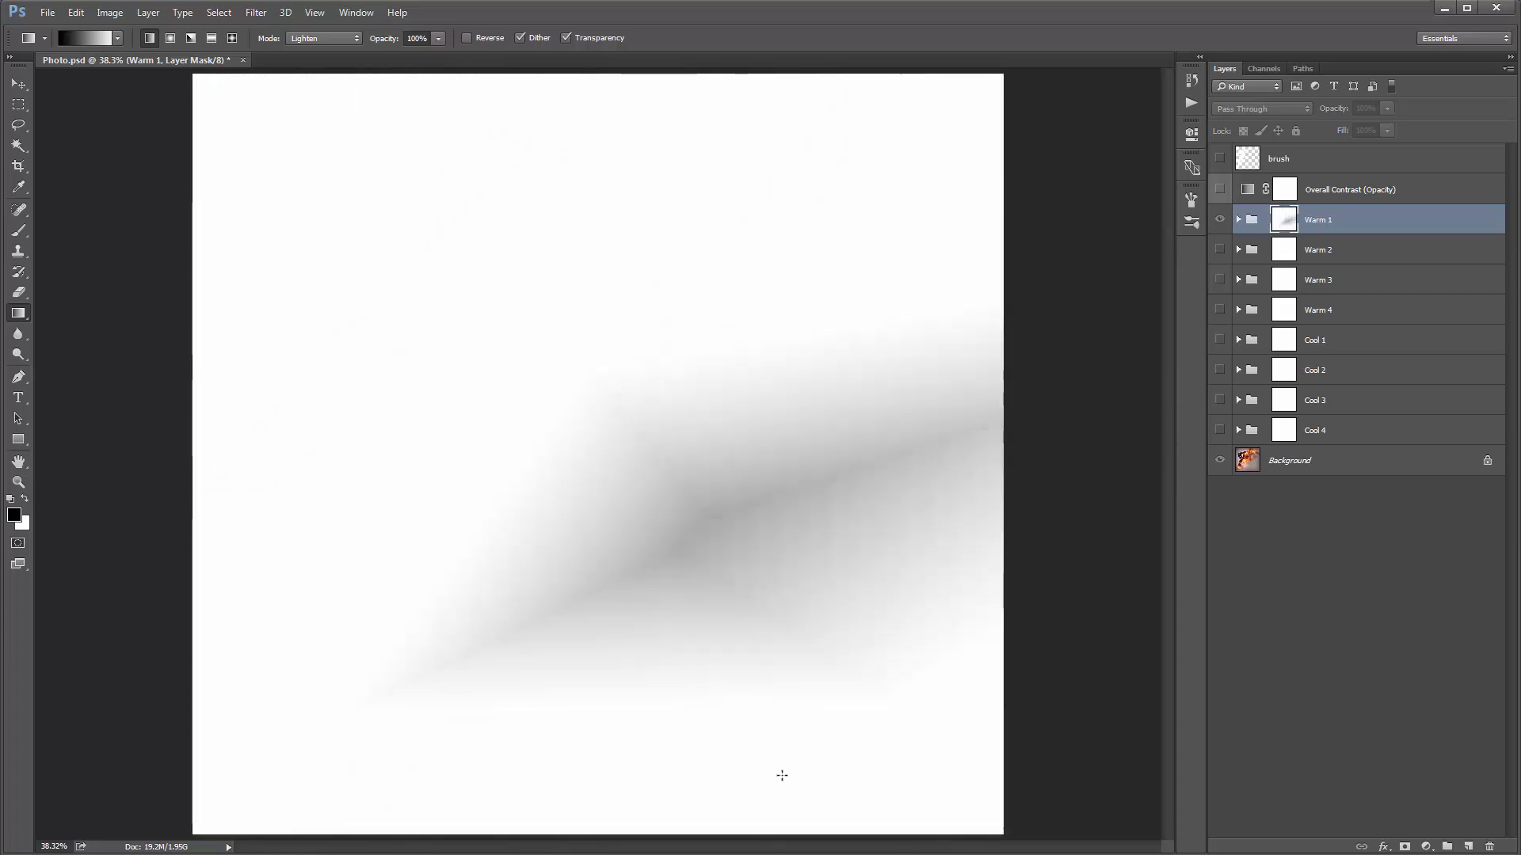
drag(564, 367, 679, 690)
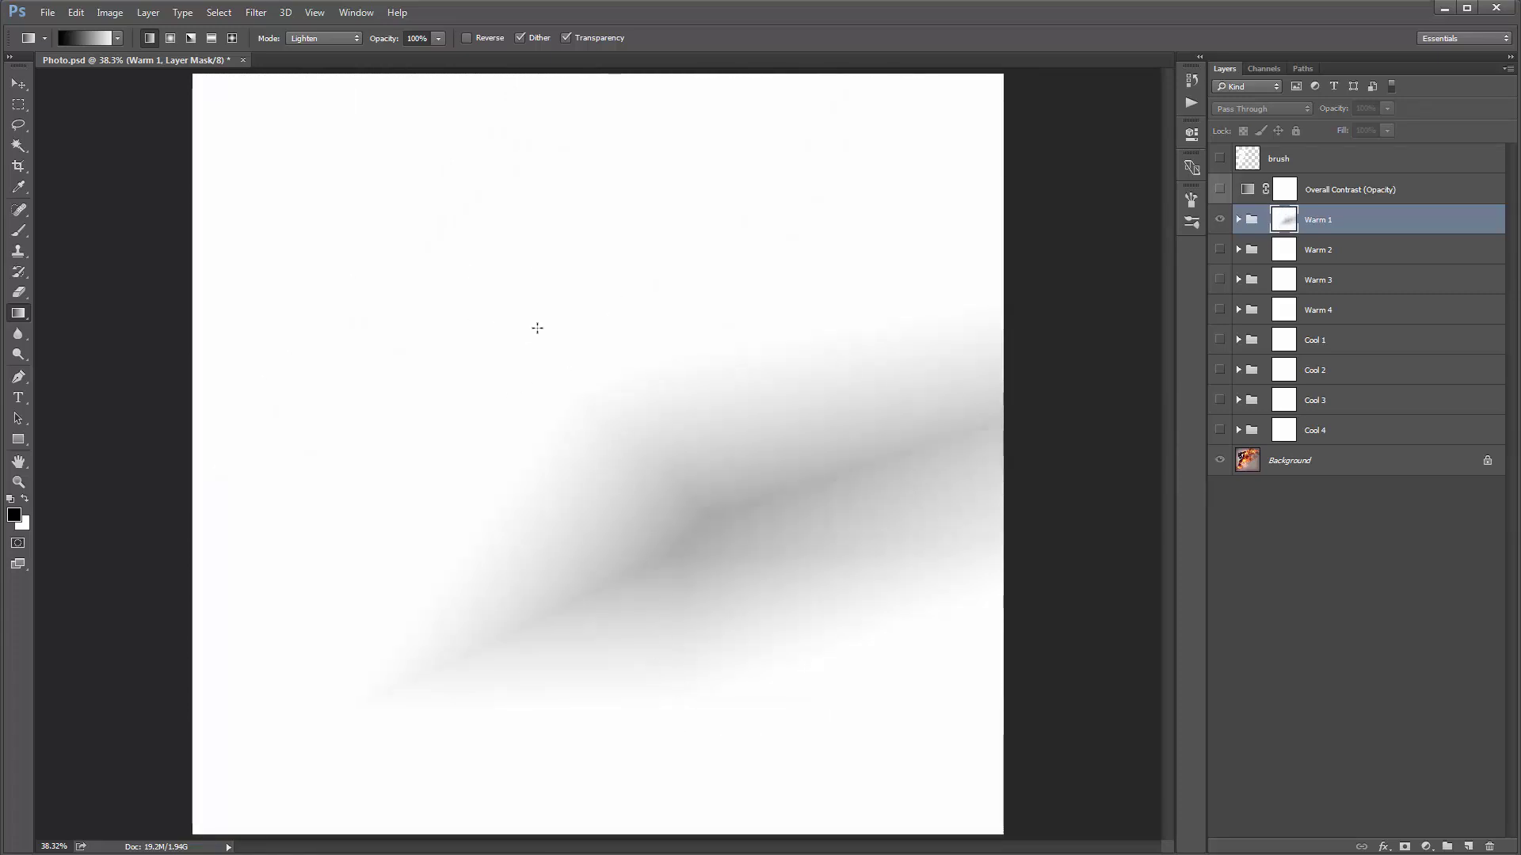
Undo the extra gradients on the Warm 1 mask and return to the normal image view.
key(ctrl+alt+z)
key(ctrl+alt+z)
key(ctrl+alt+z)
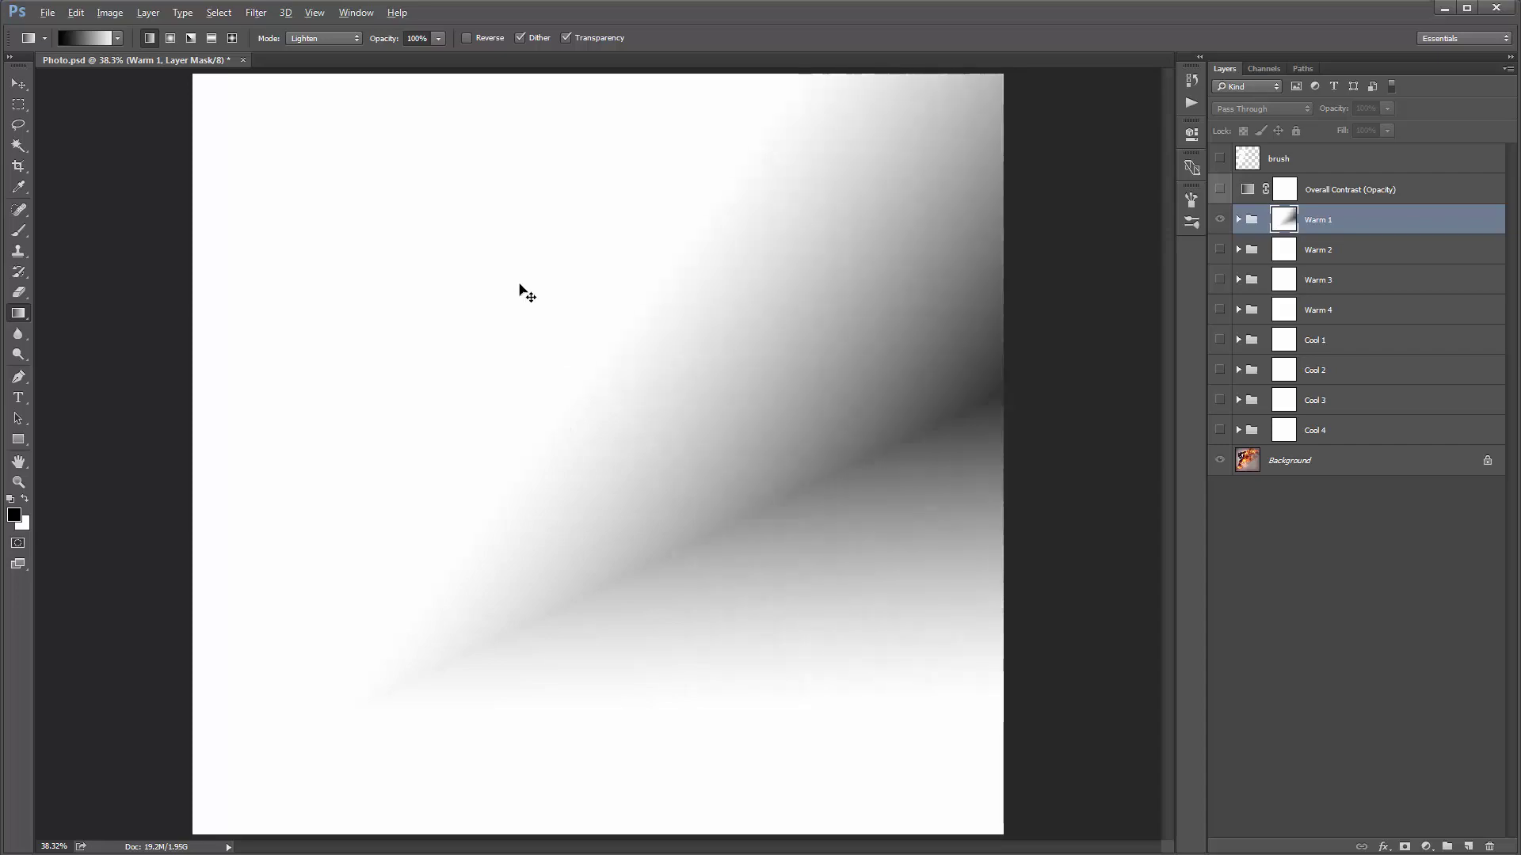
key(ctrl+alt+z)
key(ctrl+alt+z)
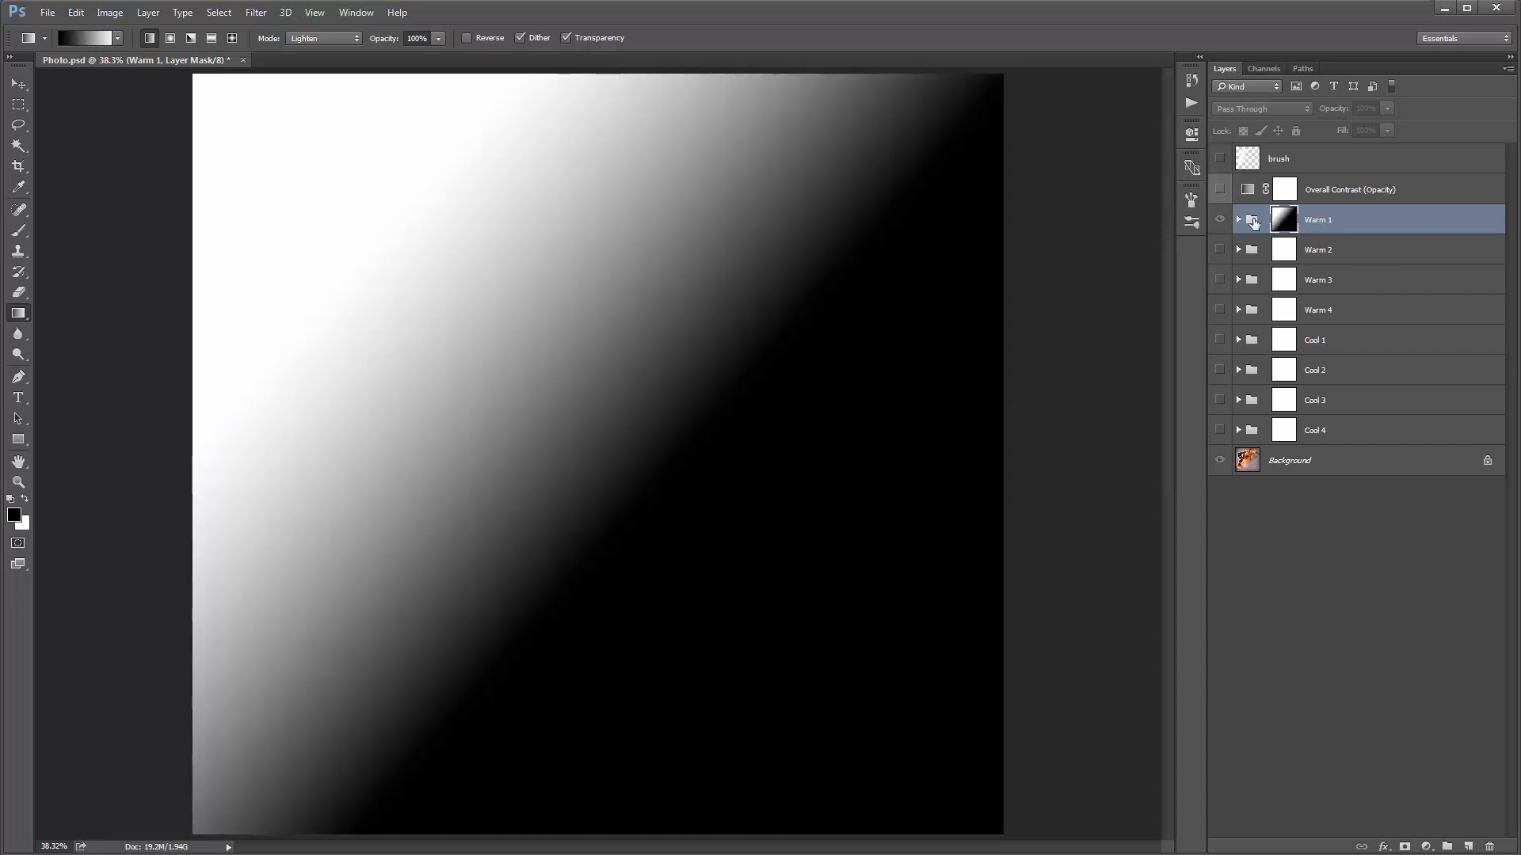
click(1252, 222)
key(v)
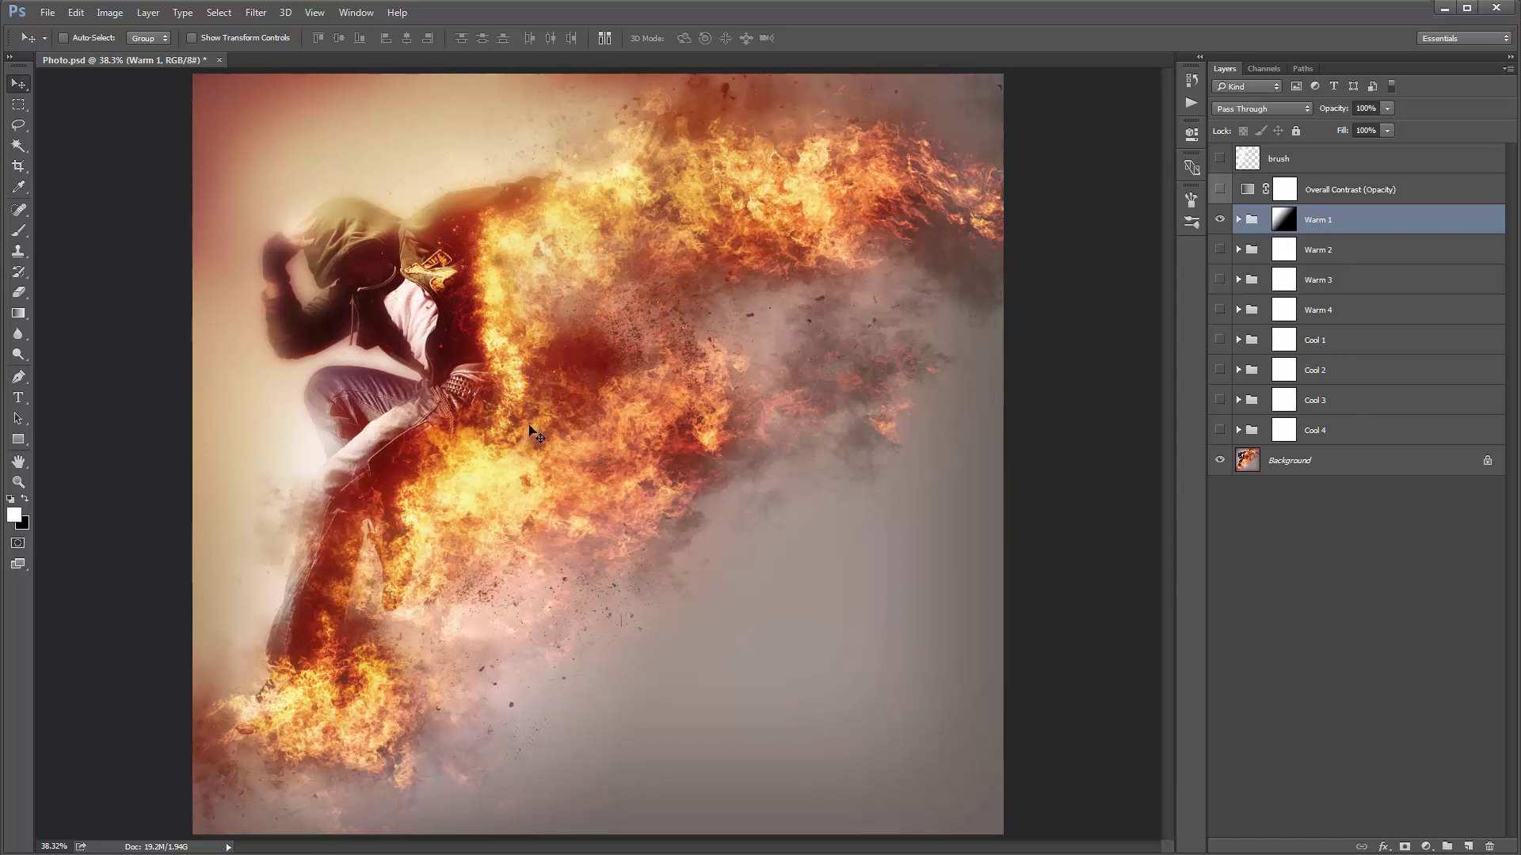
Hide the Warm 1 group and preview the Warm 2 and Warm 3 groups one at a time.
click(1220, 236)
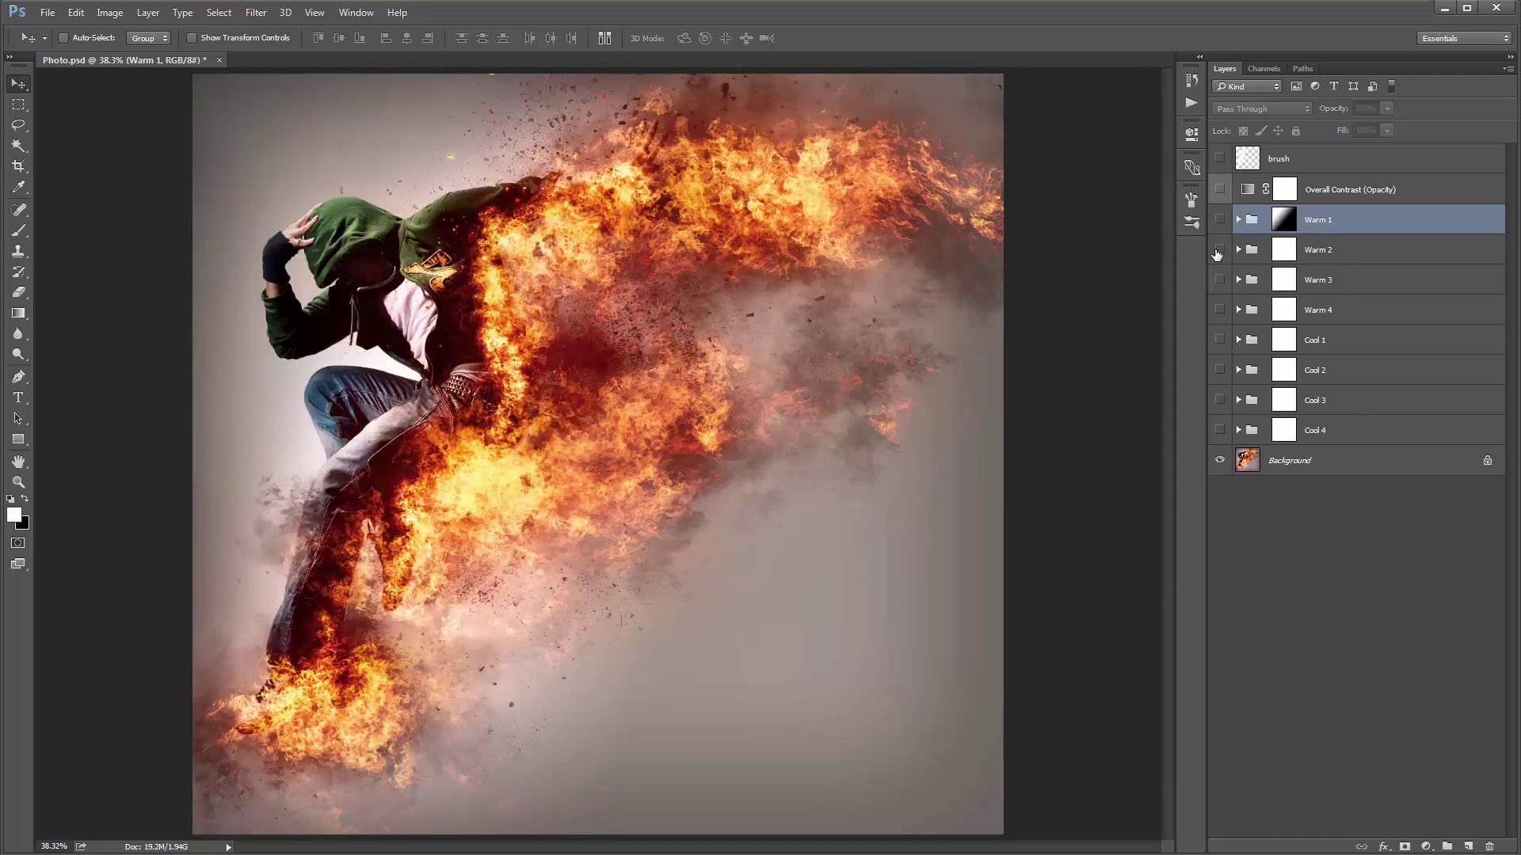
click(1220, 249)
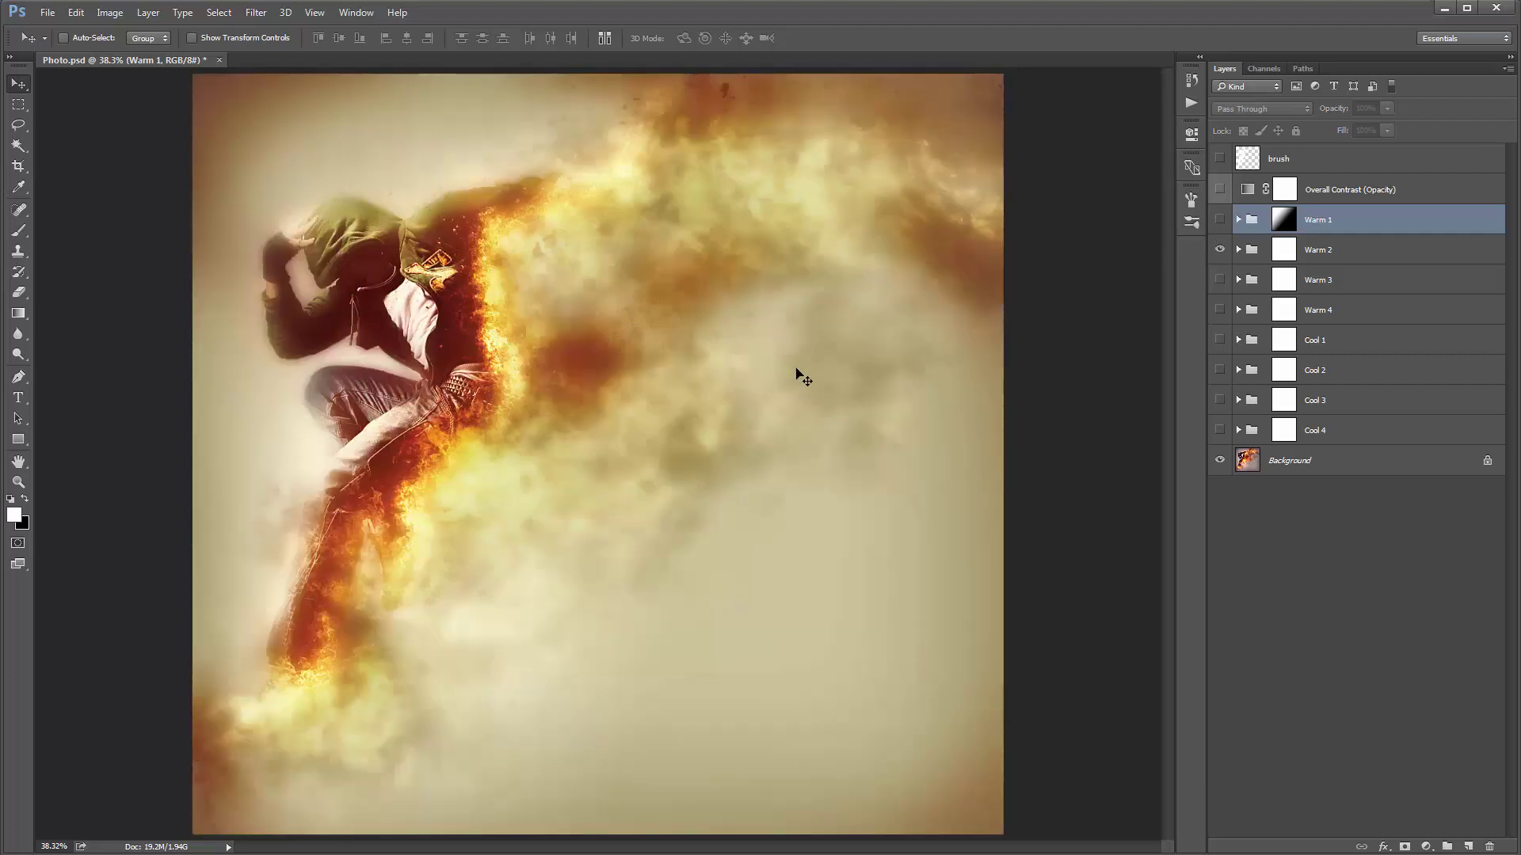
click(1220, 250)
click(1220, 279)
click(1220, 280)
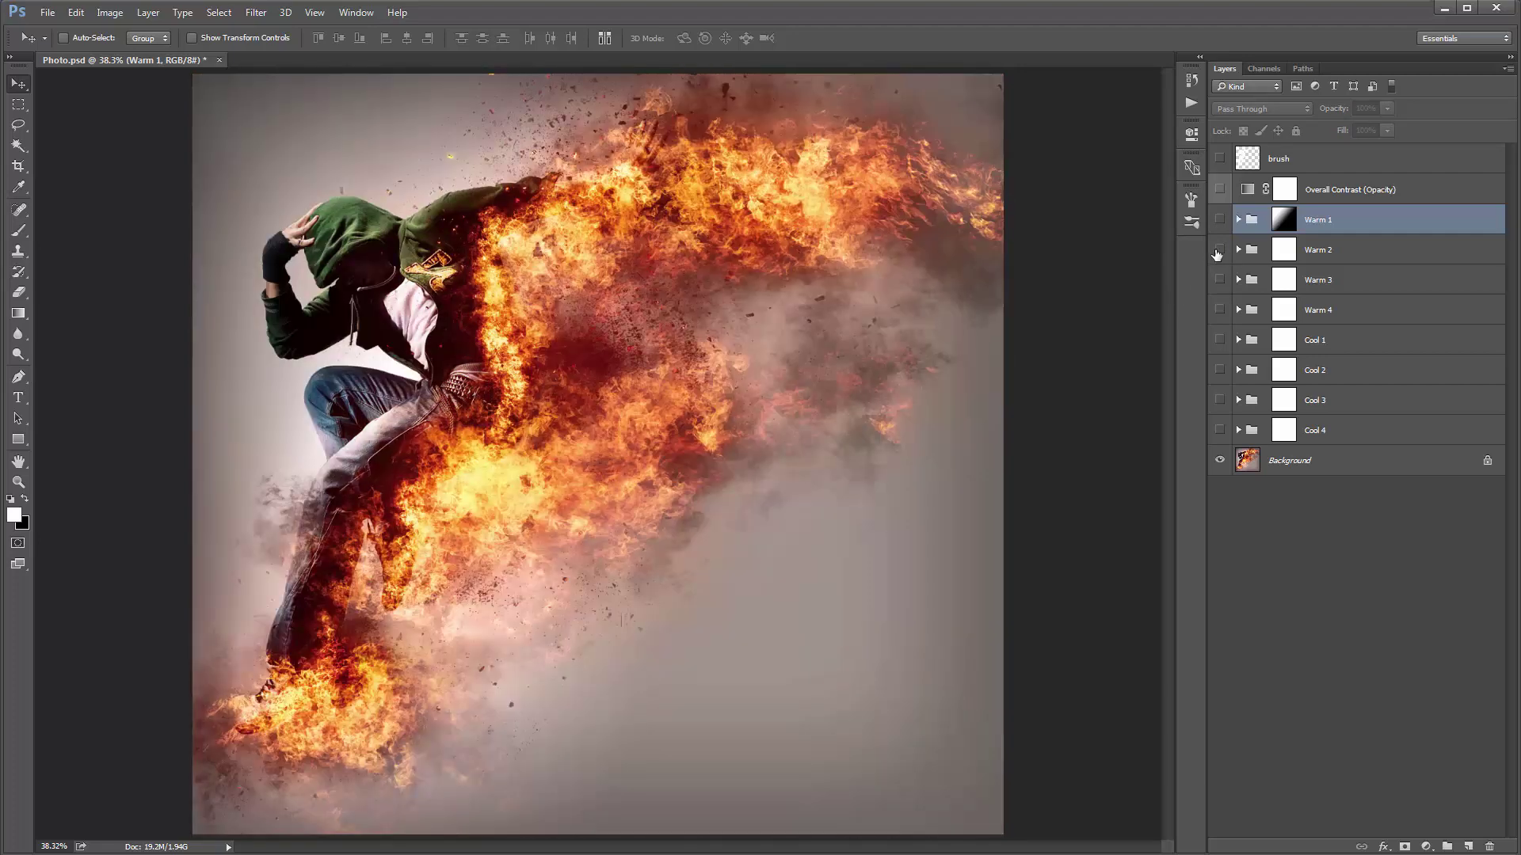
Show the Warm 1 group and copy its gradient mask onto all the other Warm and Cool groups, replacing their white masks.
click(1220, 220)
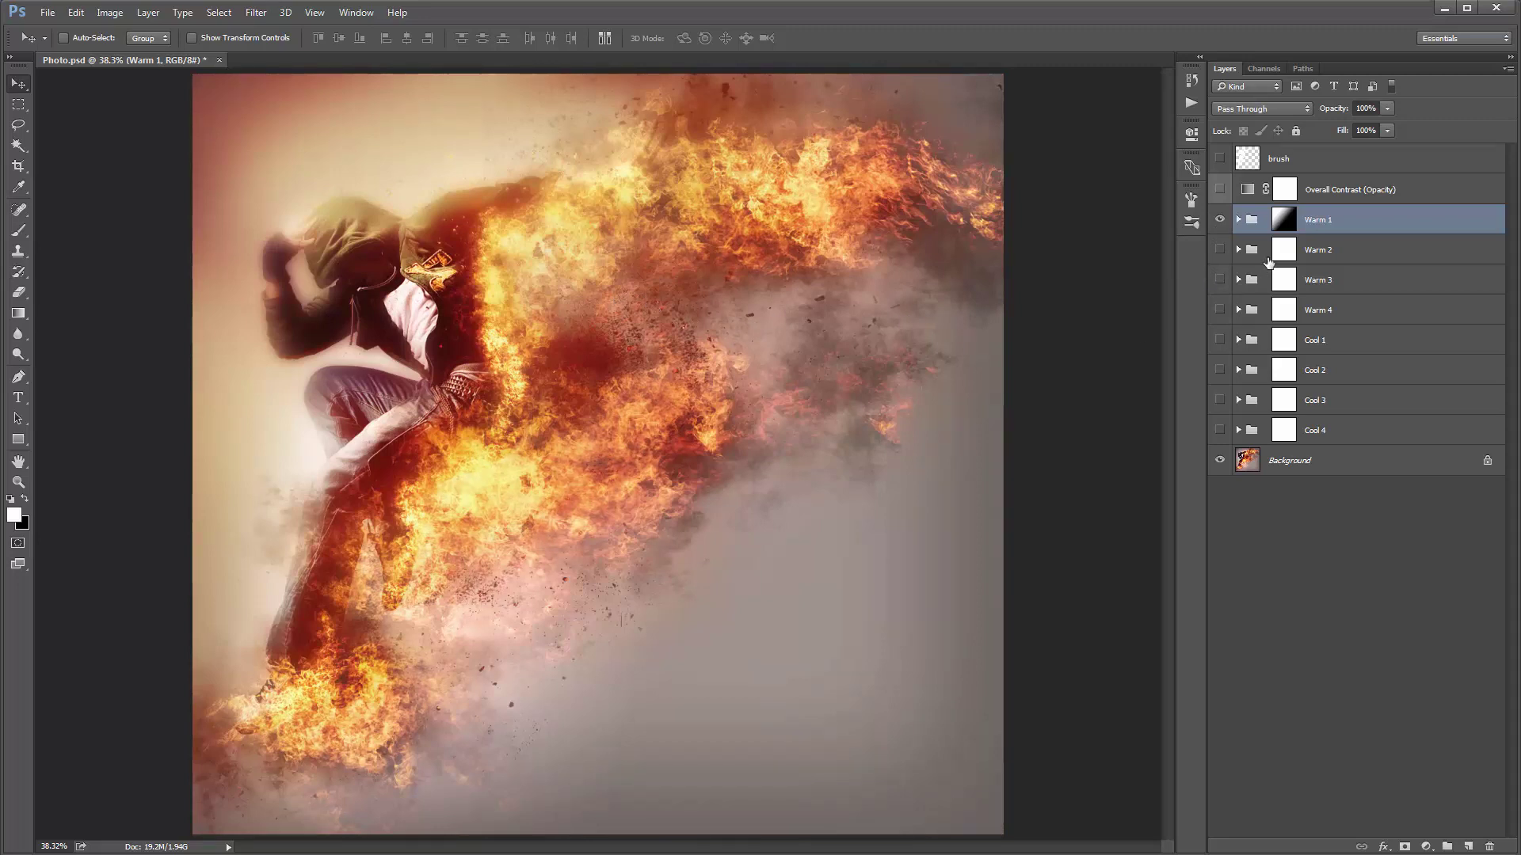
click(1284, 223)
drag(1287, 223, 1284, 432)
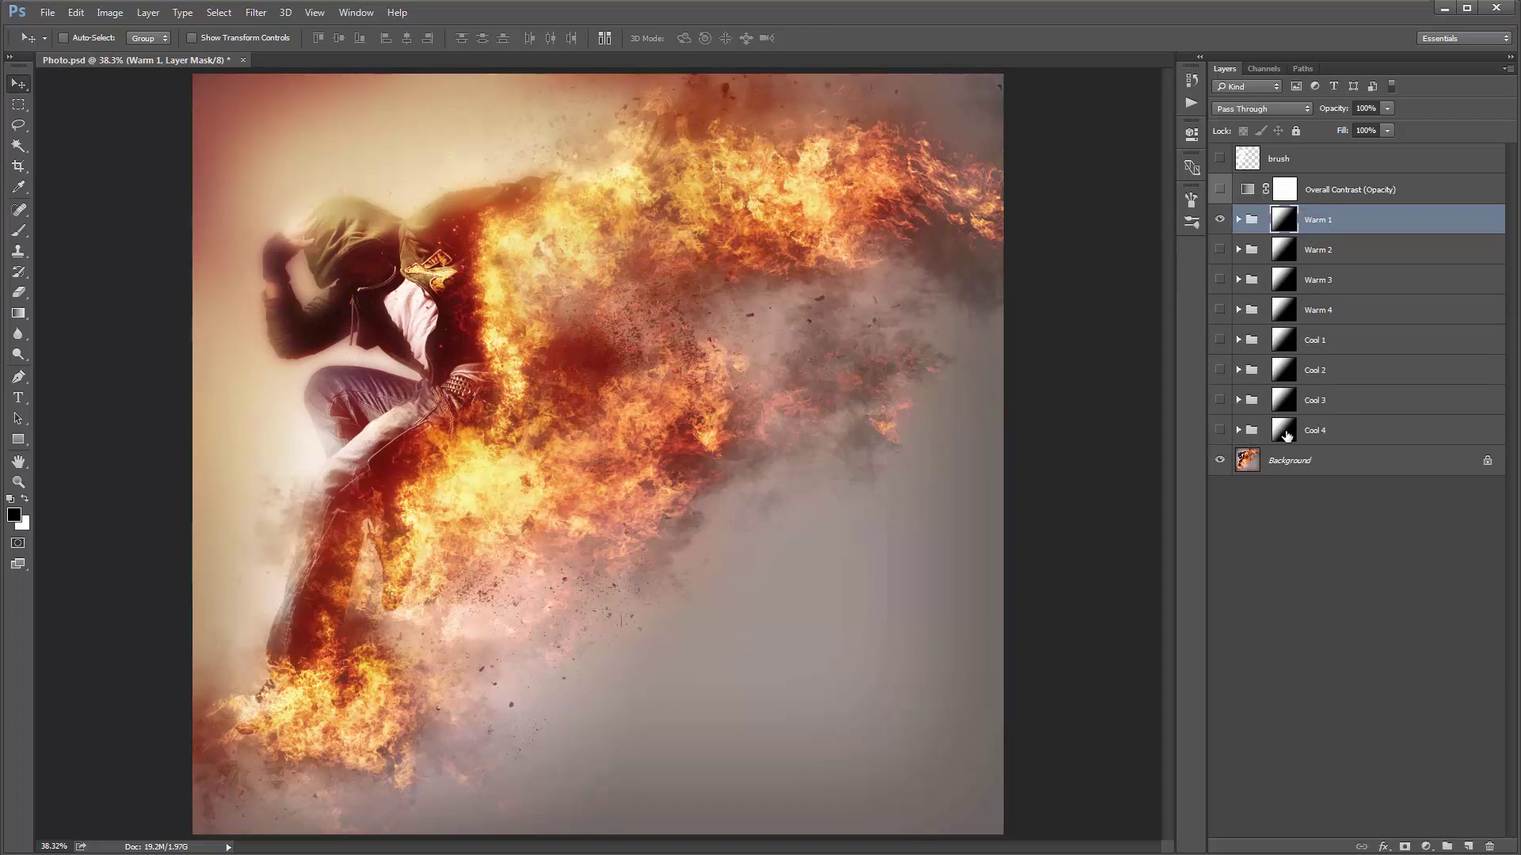
Hide the Warm 1 group and preview the masked Warm 2, Warm 3 and Warm 4 groups one at a time.
click(1220, 230)
click(1220, 248)
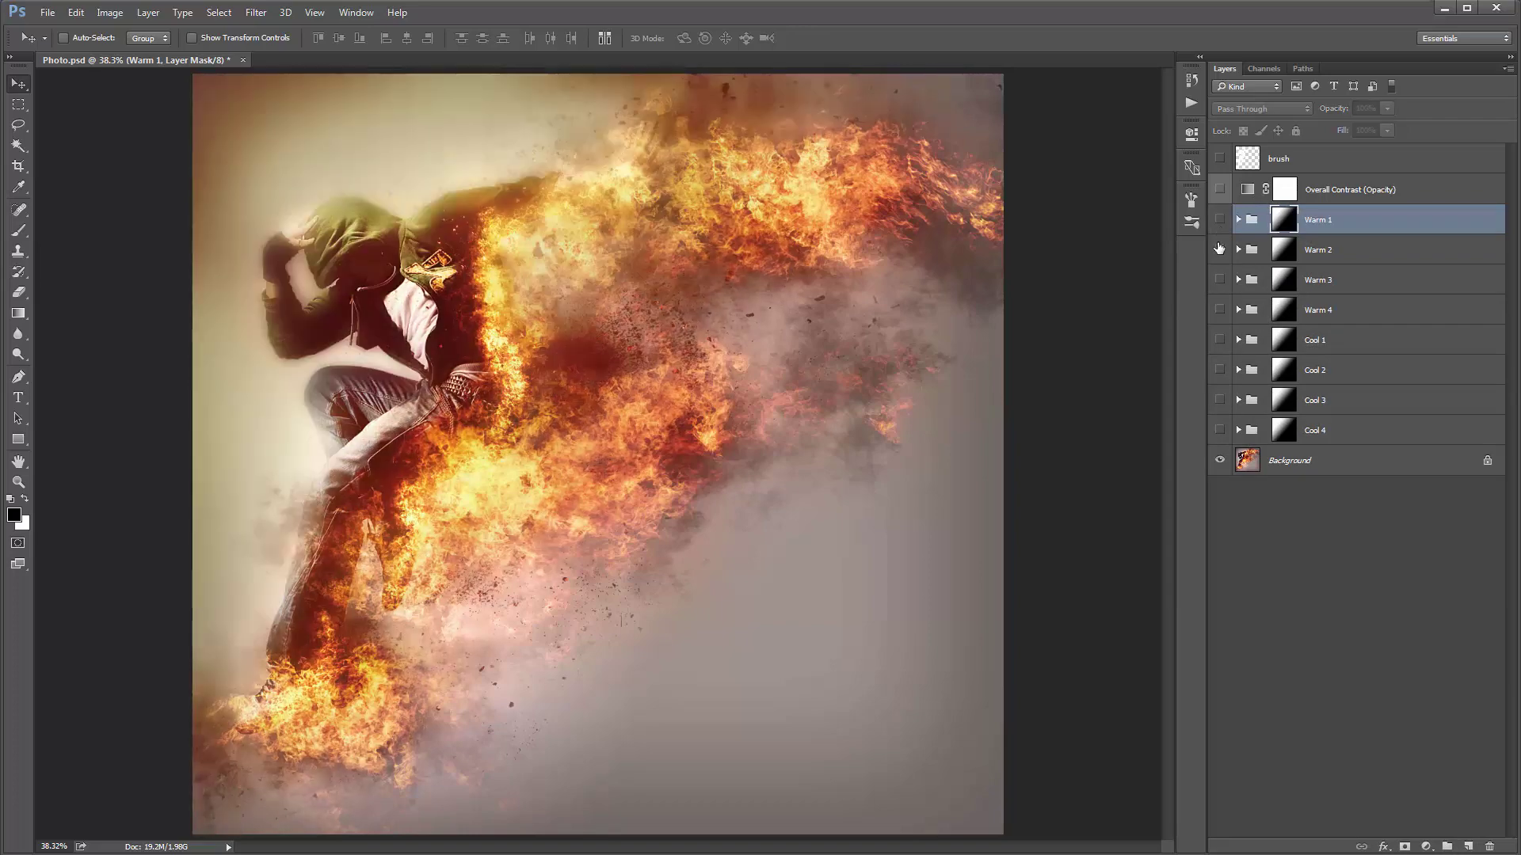
click(1219, 249)
click(1218, 310)
click(1218, 310)
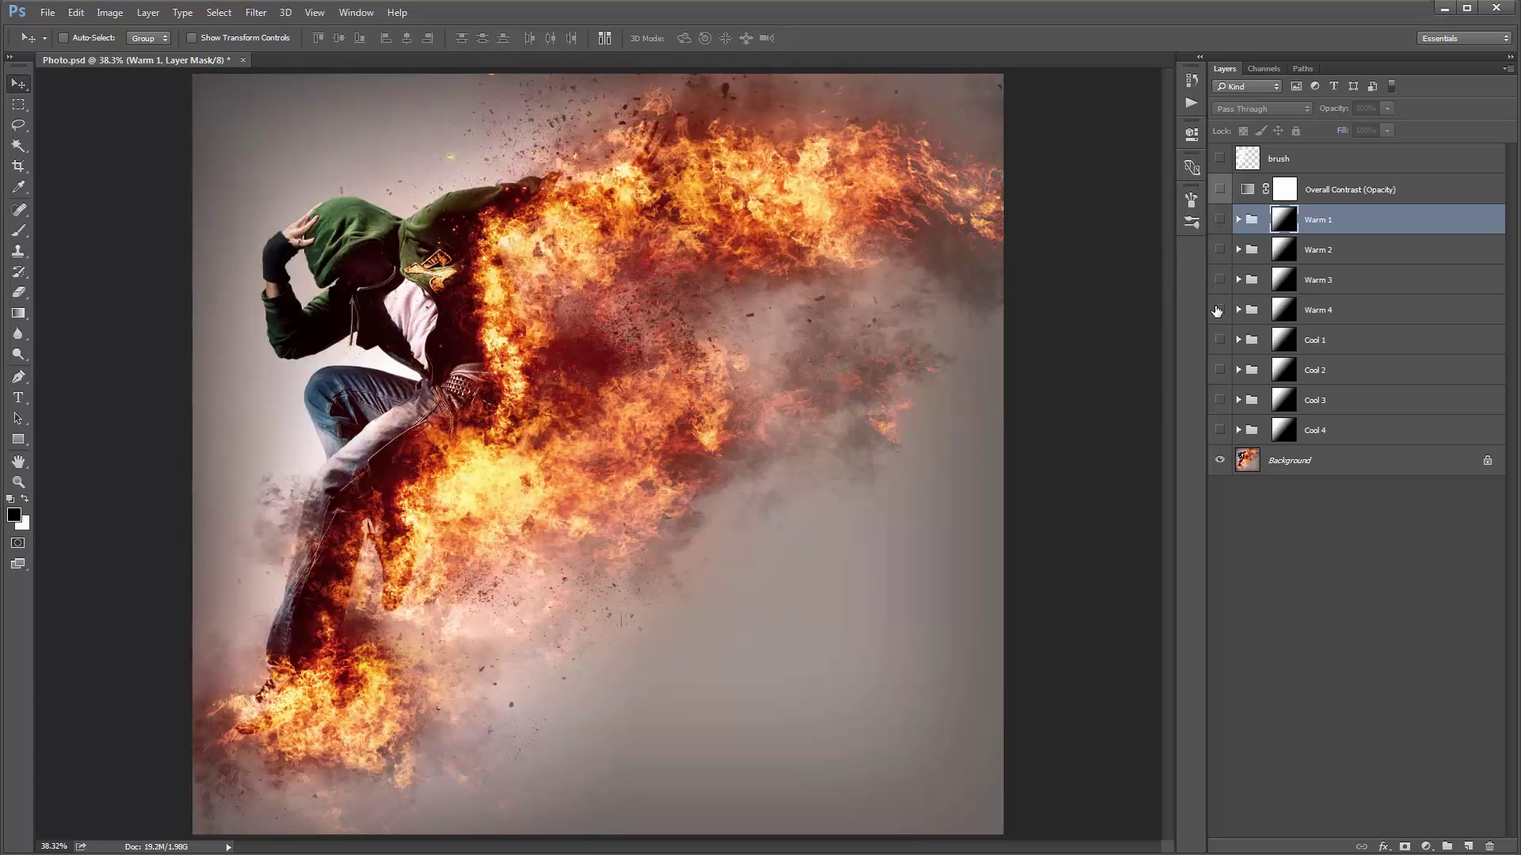
click(1219, 310)
click(1218, 310)
Preview the masked Cool 1, Cool 2 and Cool 3 groups one at a time.
click(1219, 341)
click(1218, 341)
click(1219, 370)
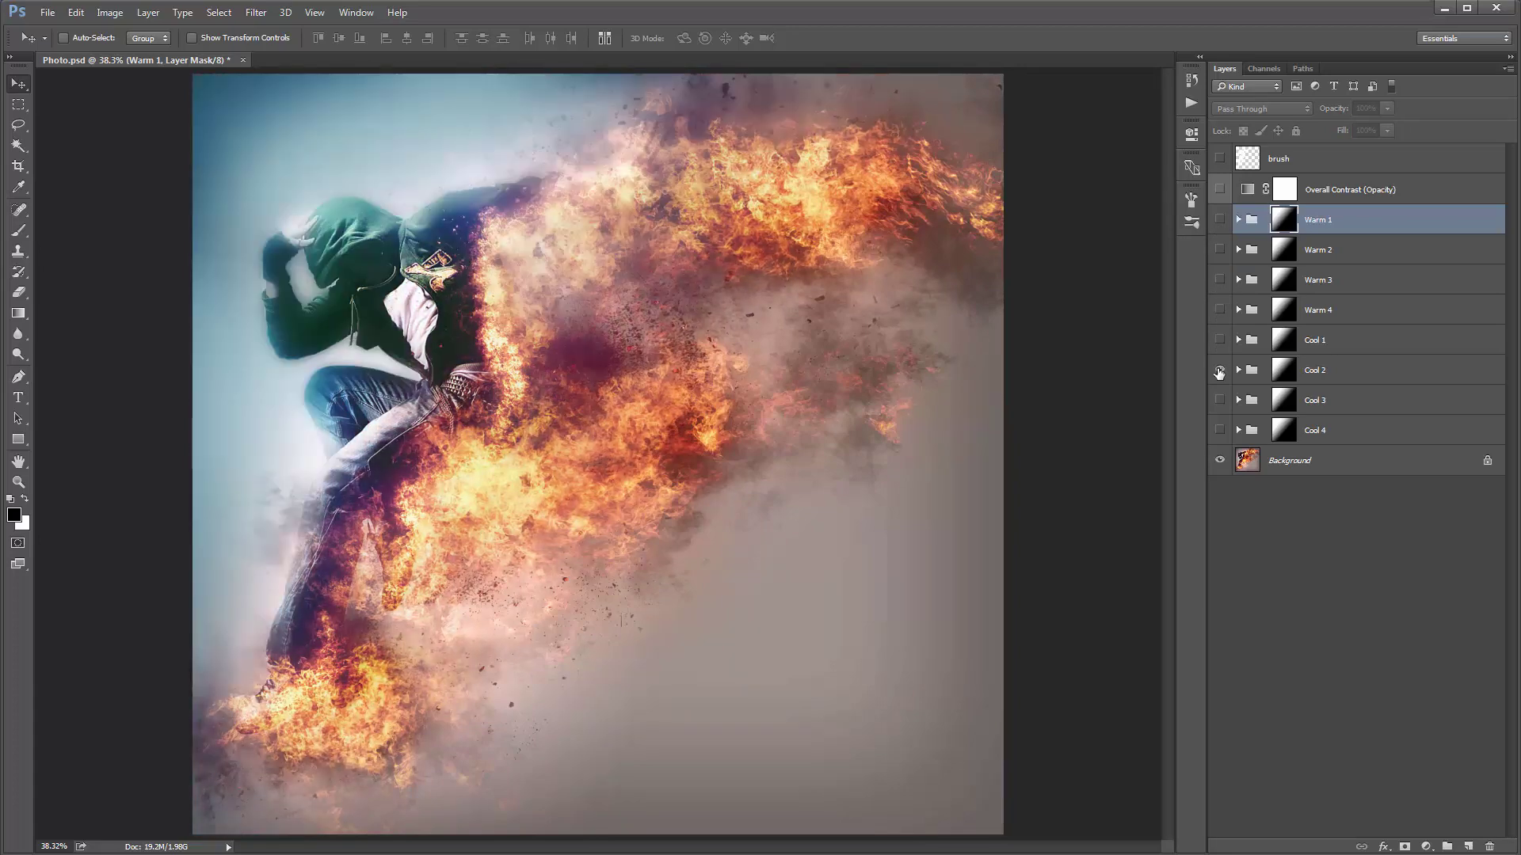
click(1218, 370)
click(1218, 400)
click(1218, 400)
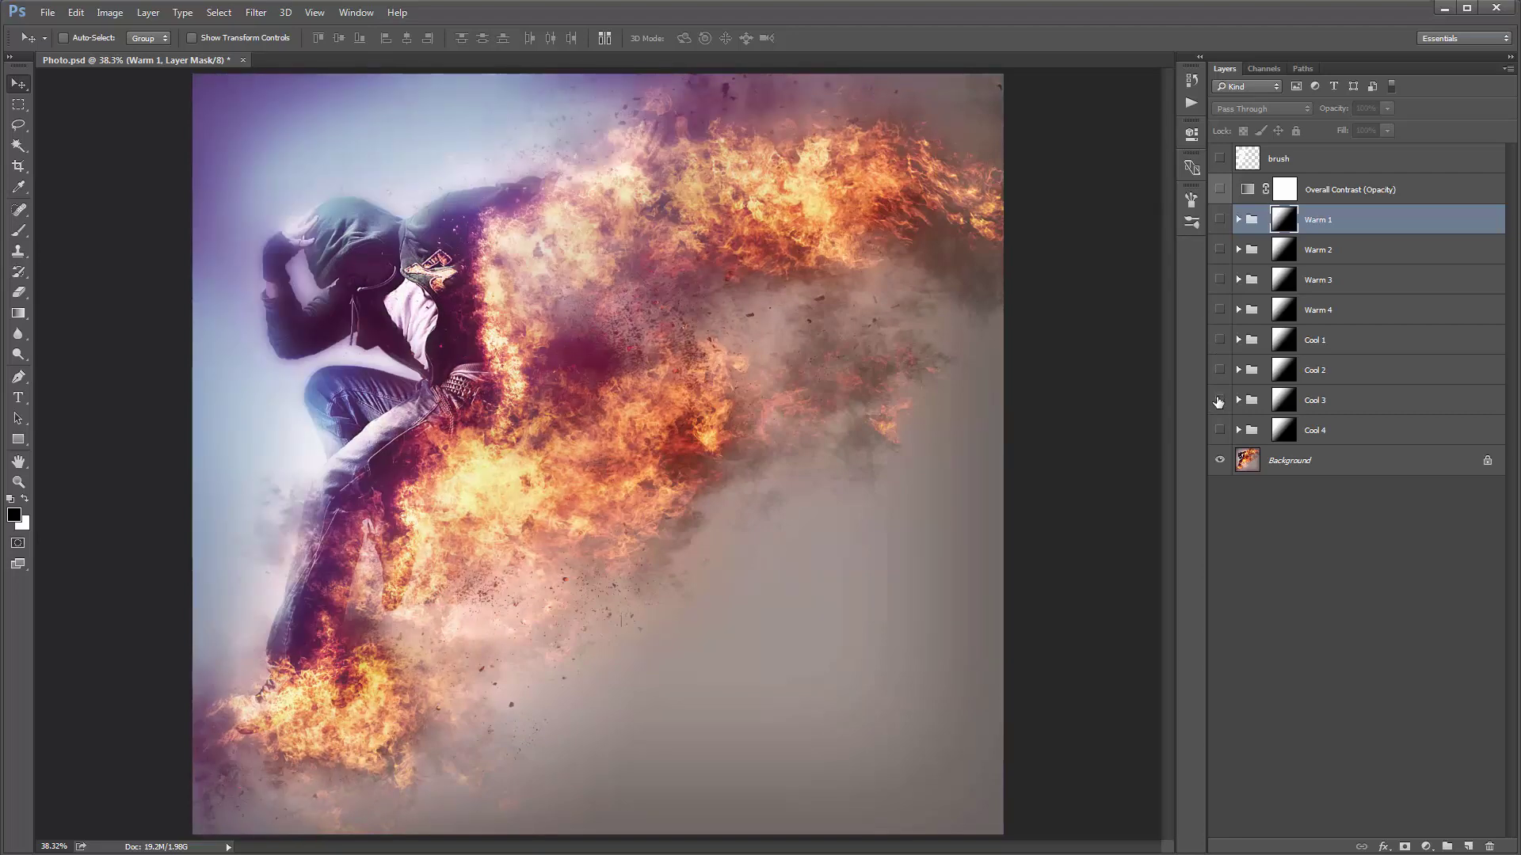
Compare all four Cool groups once more and leave only Cool 3 shown above the background.
click(1220, 342)
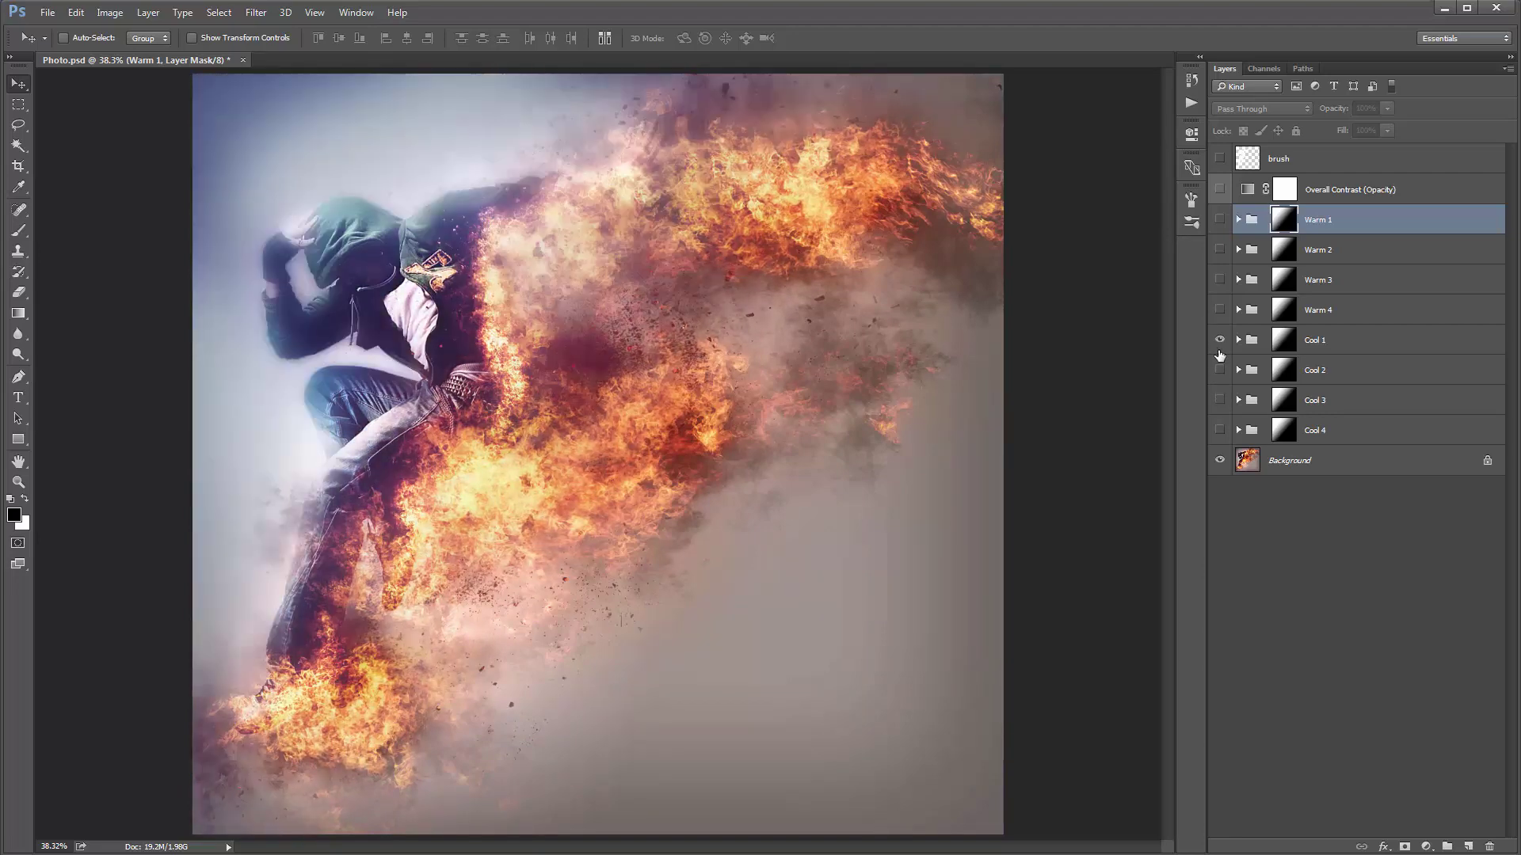
click(1220, 370)
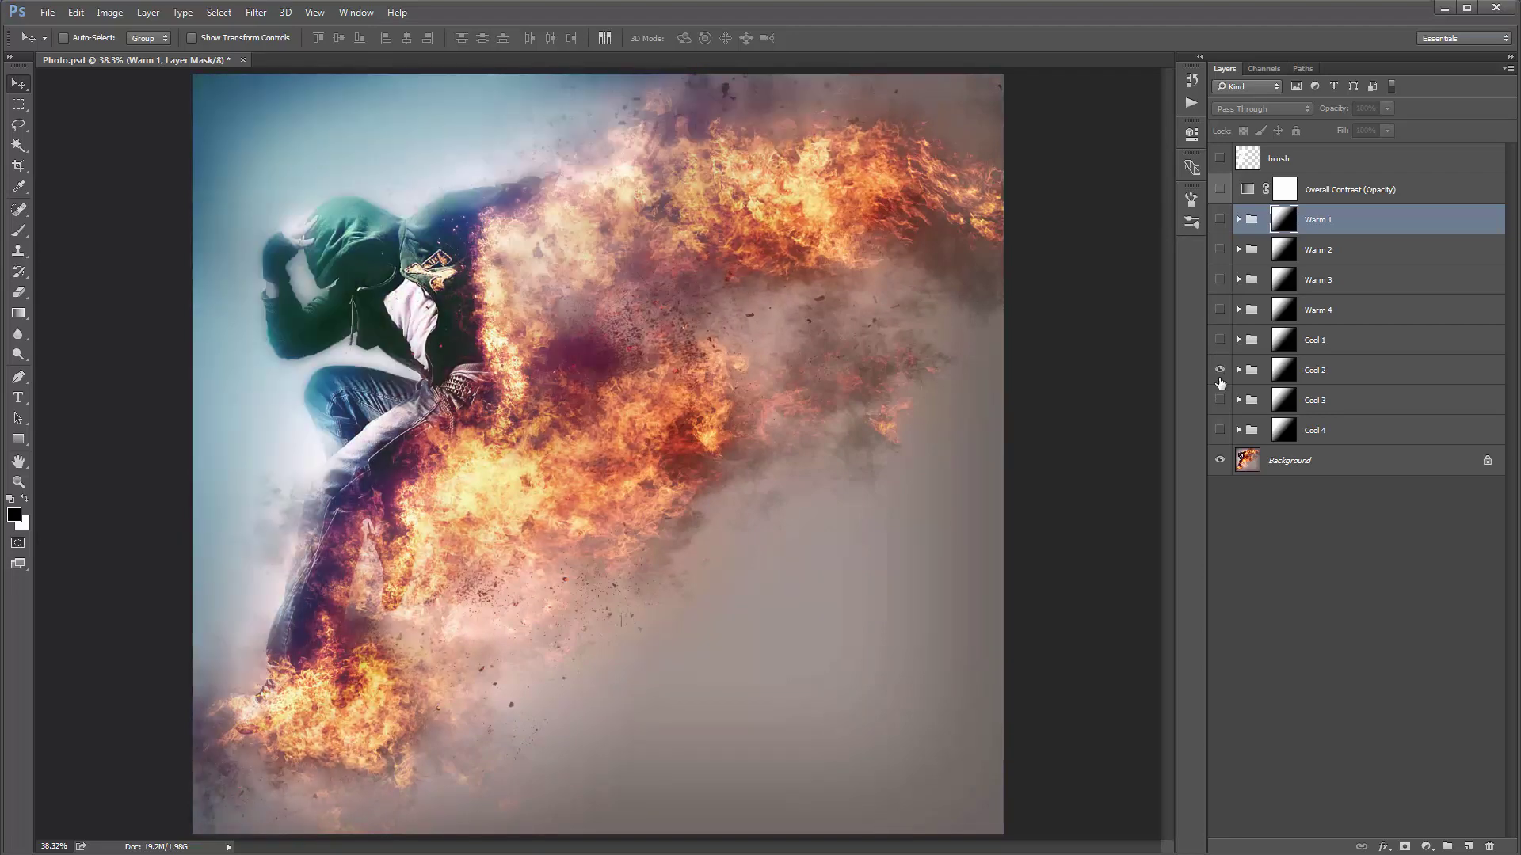
click(1220, 378)
click(1219, 406)
click(1219, 430)
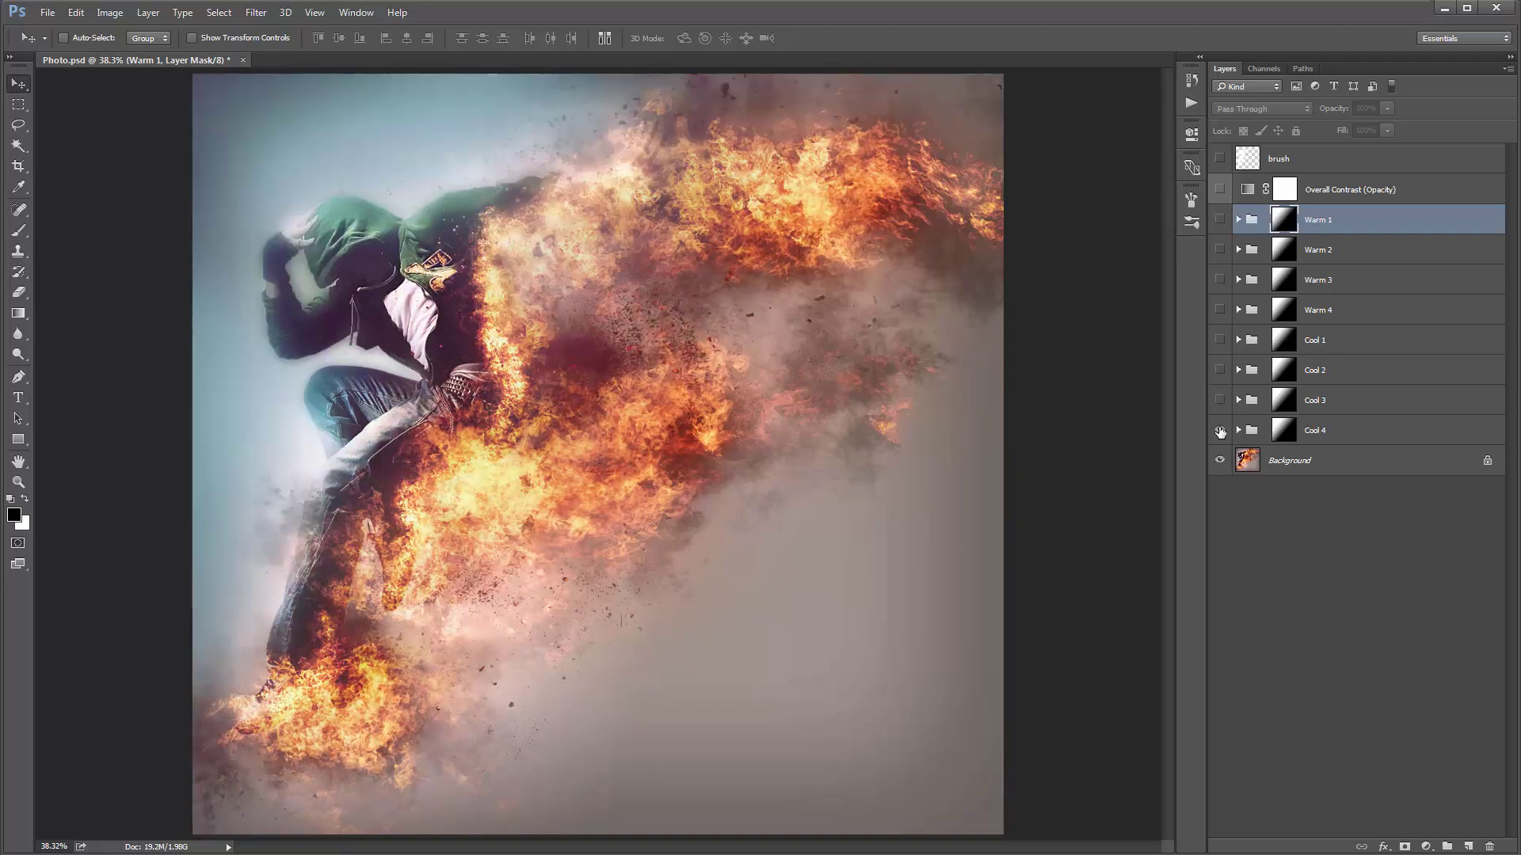
click(1220, 416)
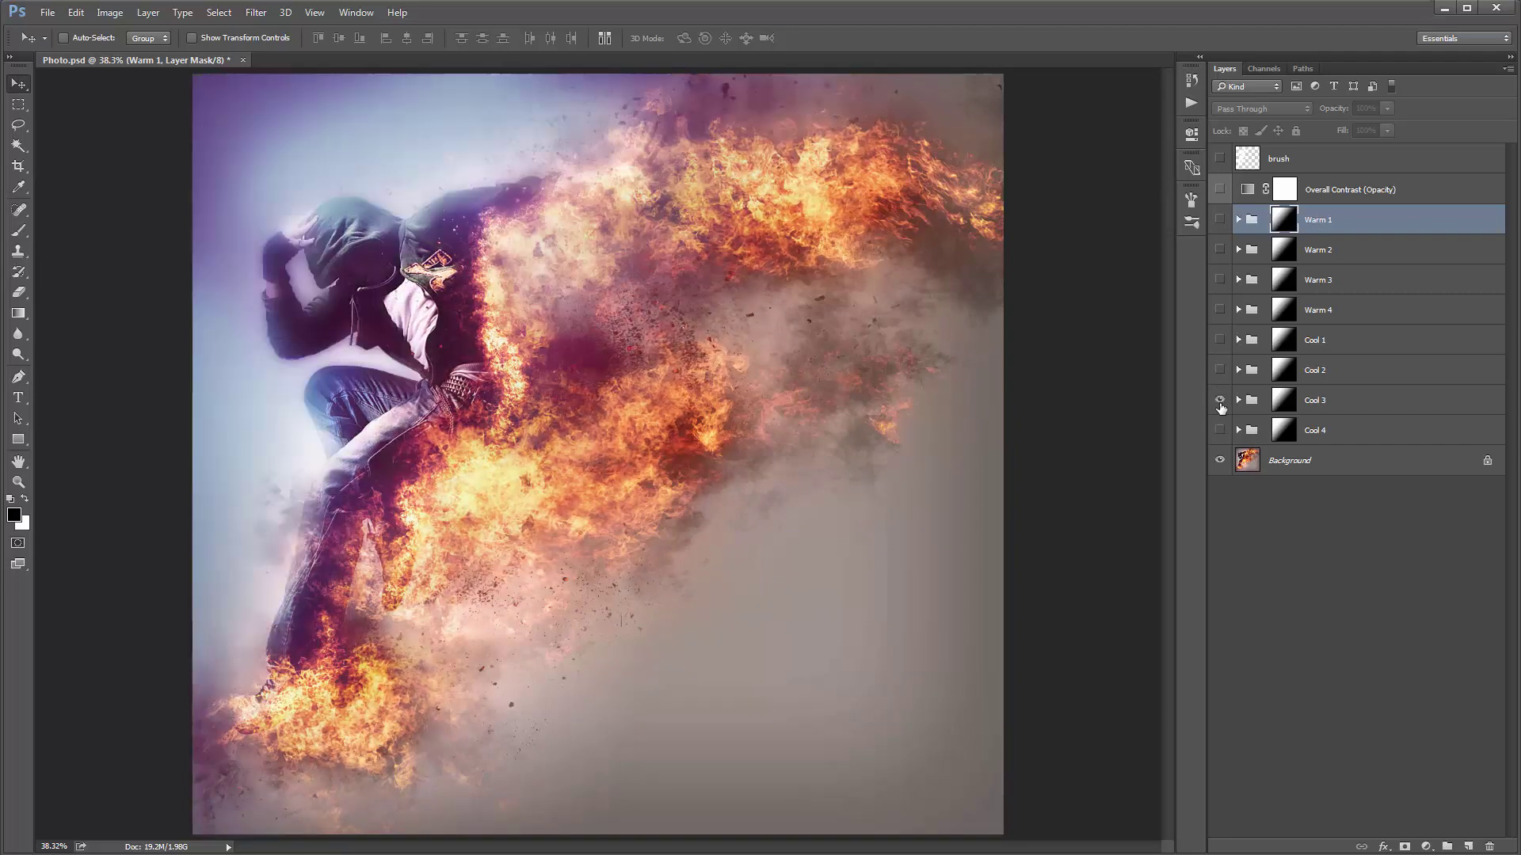
Set the Cool 3 group's opacity to 82% and hide its Sharpening (Fine) and Sharpening (Broad) layers.
click(1387, 410)
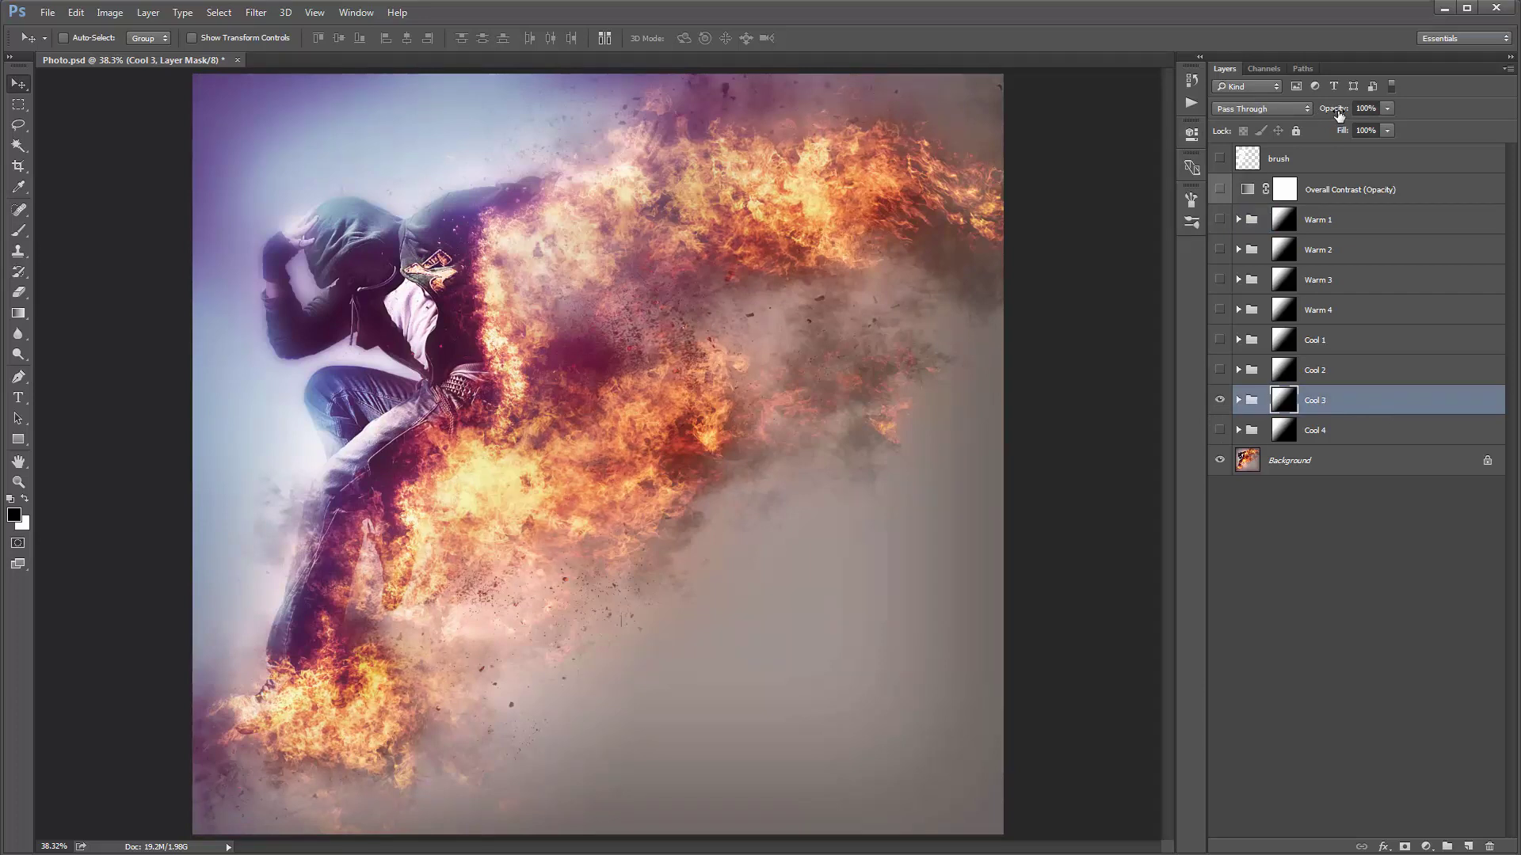
drag(1338, 115, 1324, 115)
click(1238, 400)
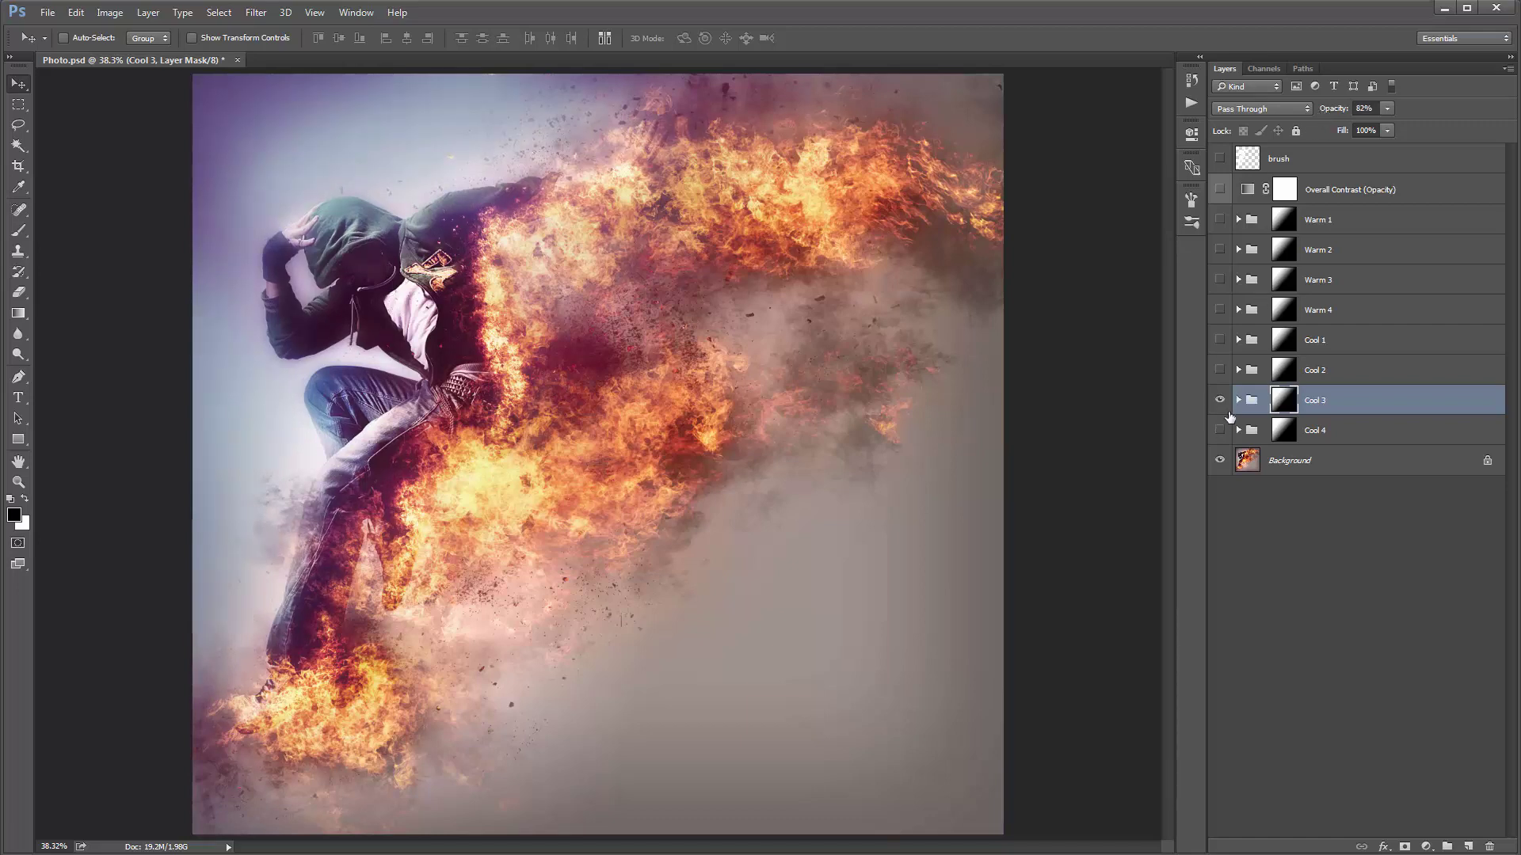
drag(1220, 523, 1219, 553)
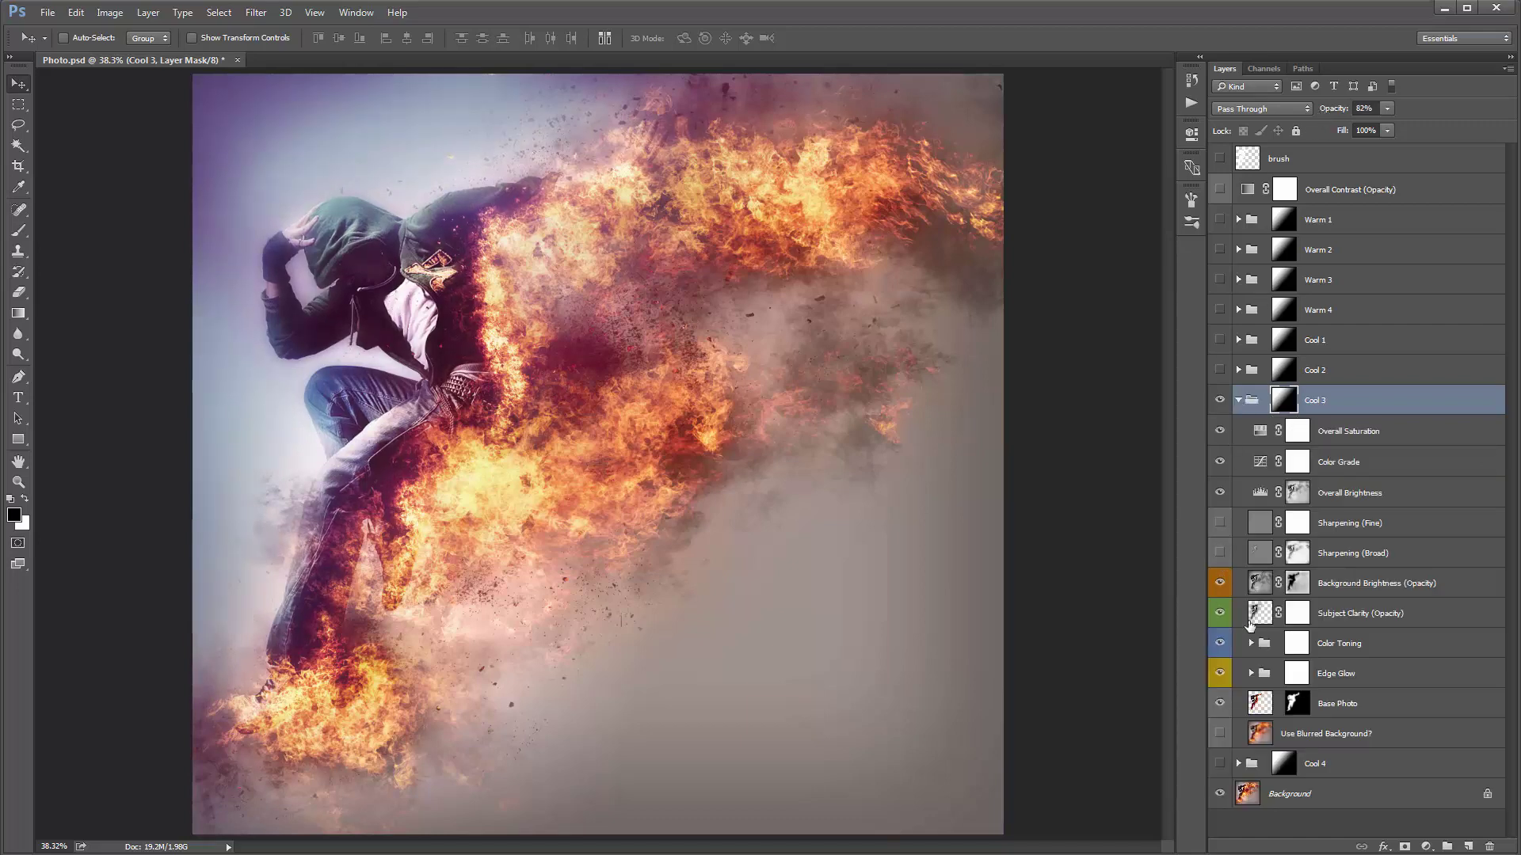
Duplicate the Edge Glow group inside Cool 3 and adjust the opacity of the Subject Clarity layer.
click(1386, 673)
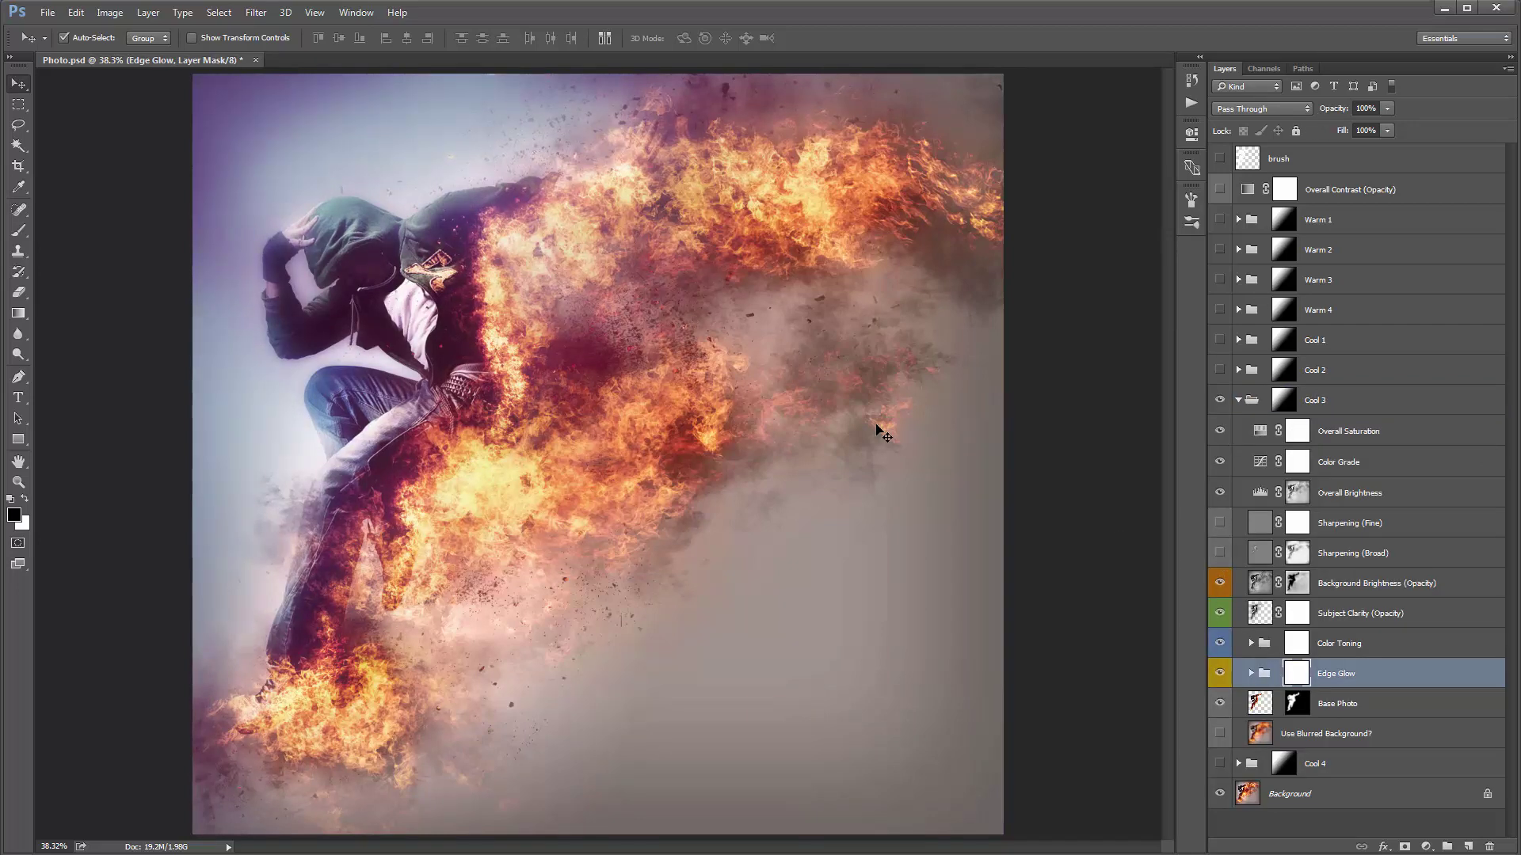
key(ctrl+j)
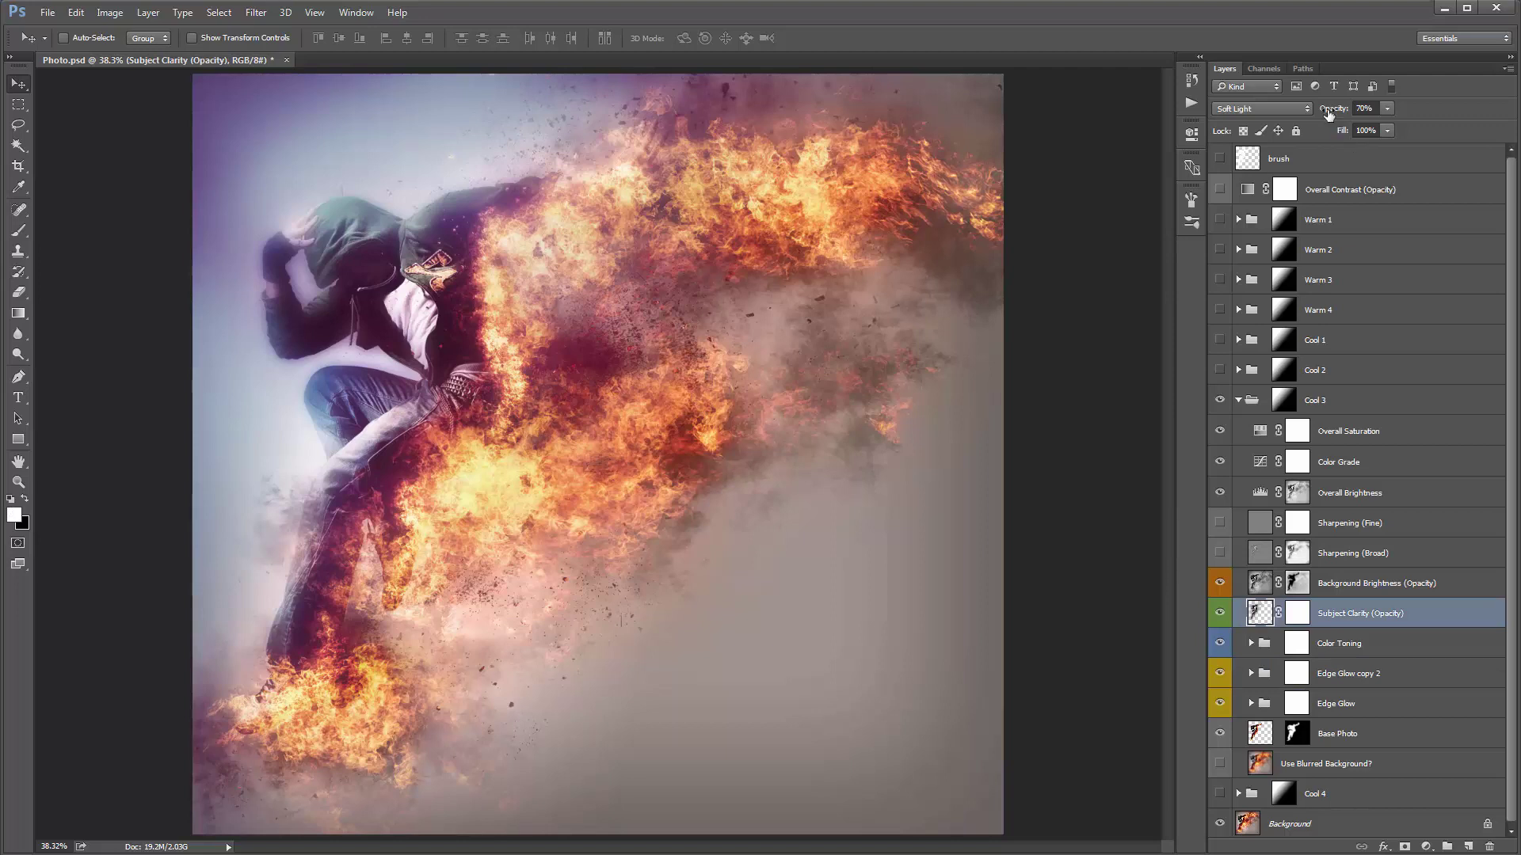
mouse_move(1328, 111)
mouse_down()
mouse_move(1311, 111)
mouse_move(1328, 114)
mouse_up()
Set the Background Brightness layer's opacity to 17% and collapse the Cool 3 group.
click(1394, 582)
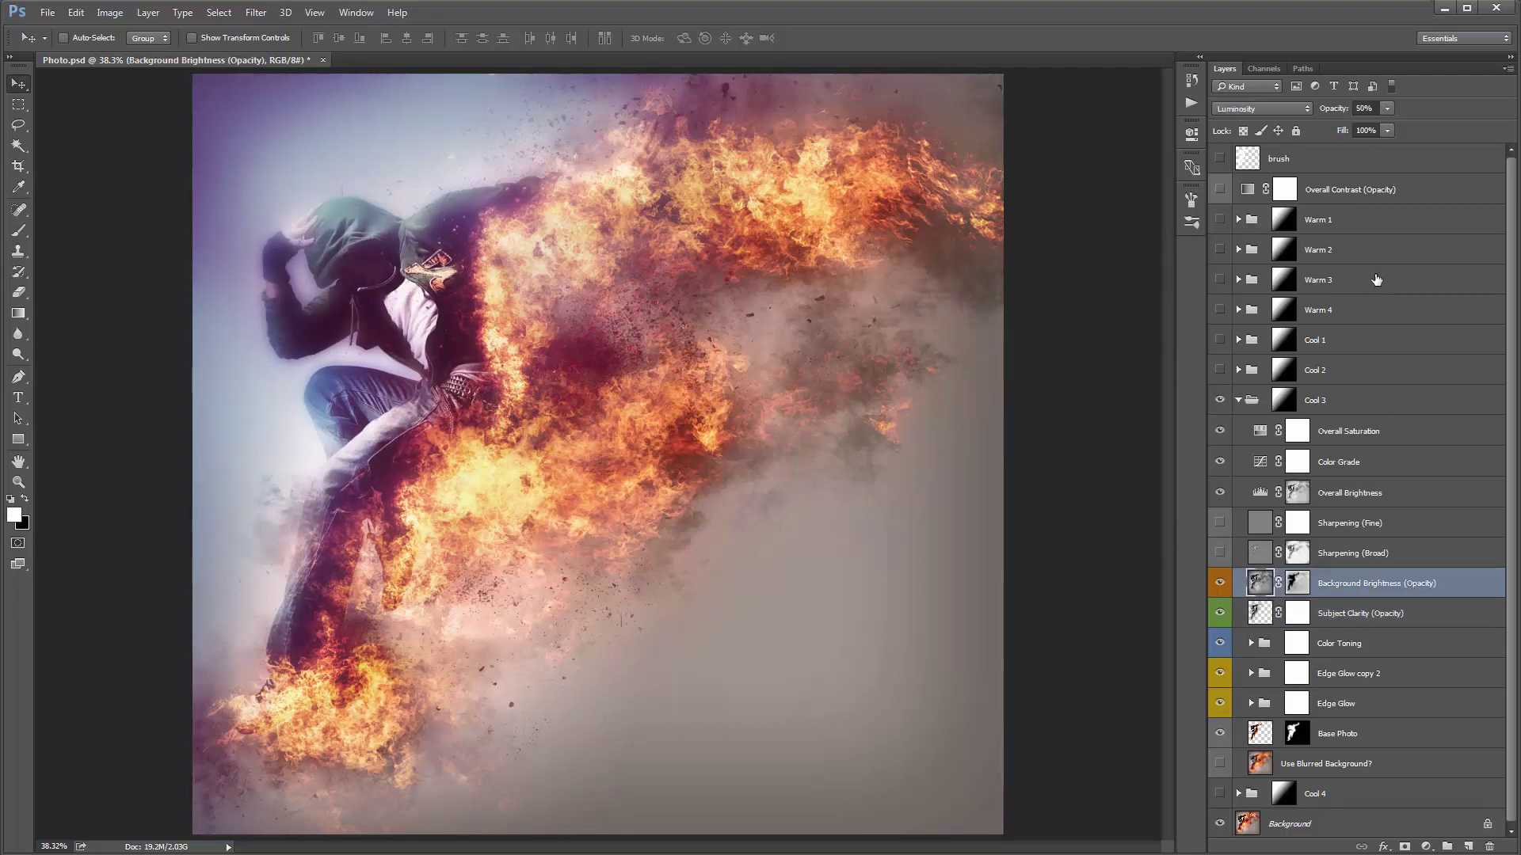
mouse_move(1326, 114)
mouse_down()
mouse_move(1282, 114)
mouse_move(1316, 119)
mouse_move(1299, 118)
mouse_up()
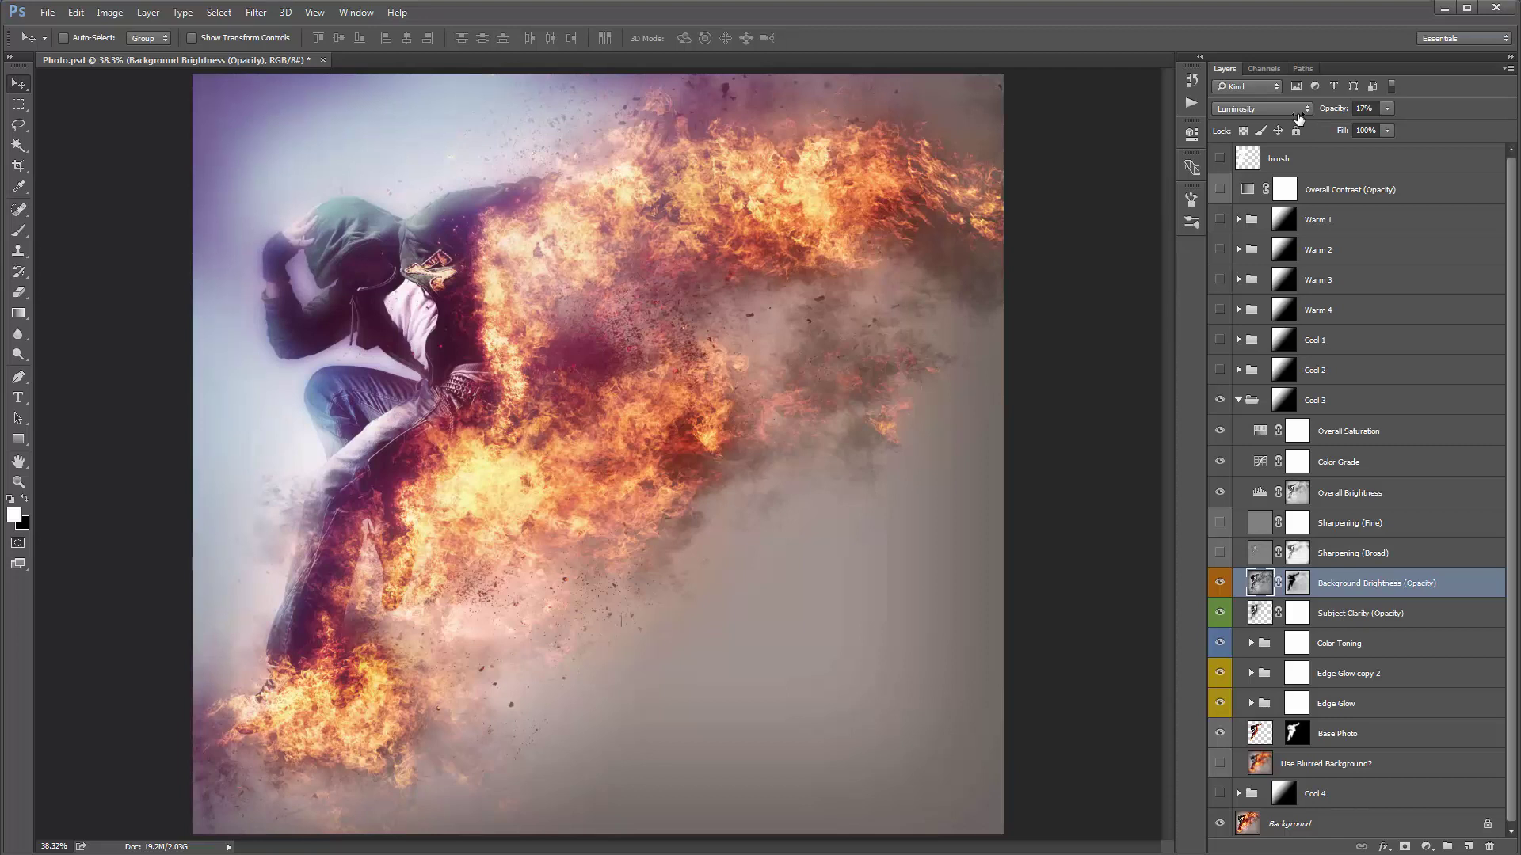
click(1239, 401)
Show the Overall Contrast layer and set its opacity to 6%.
click(1220, 190)
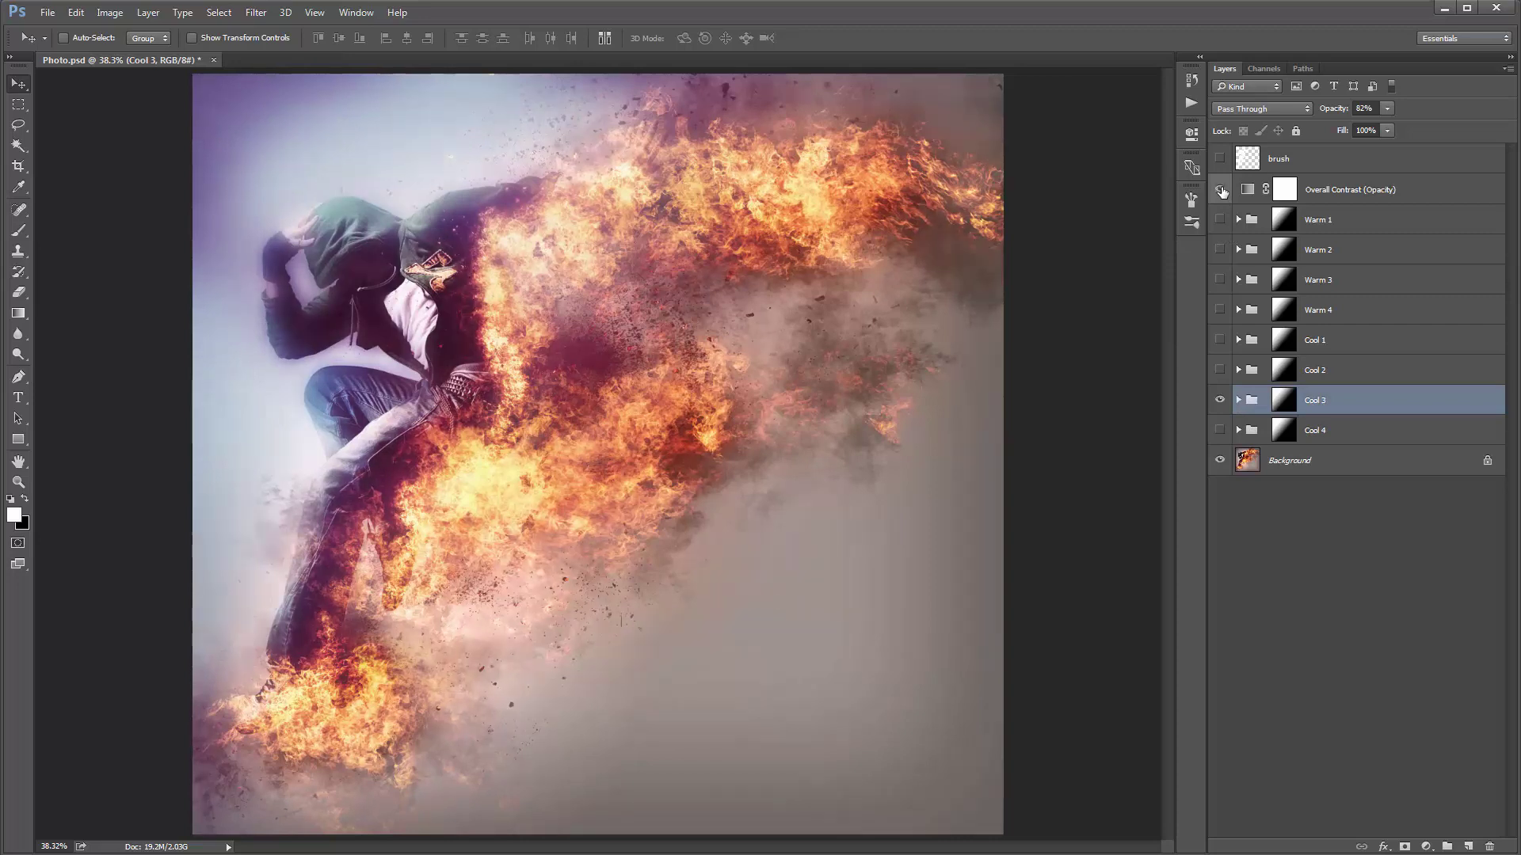
click(1314, 198)
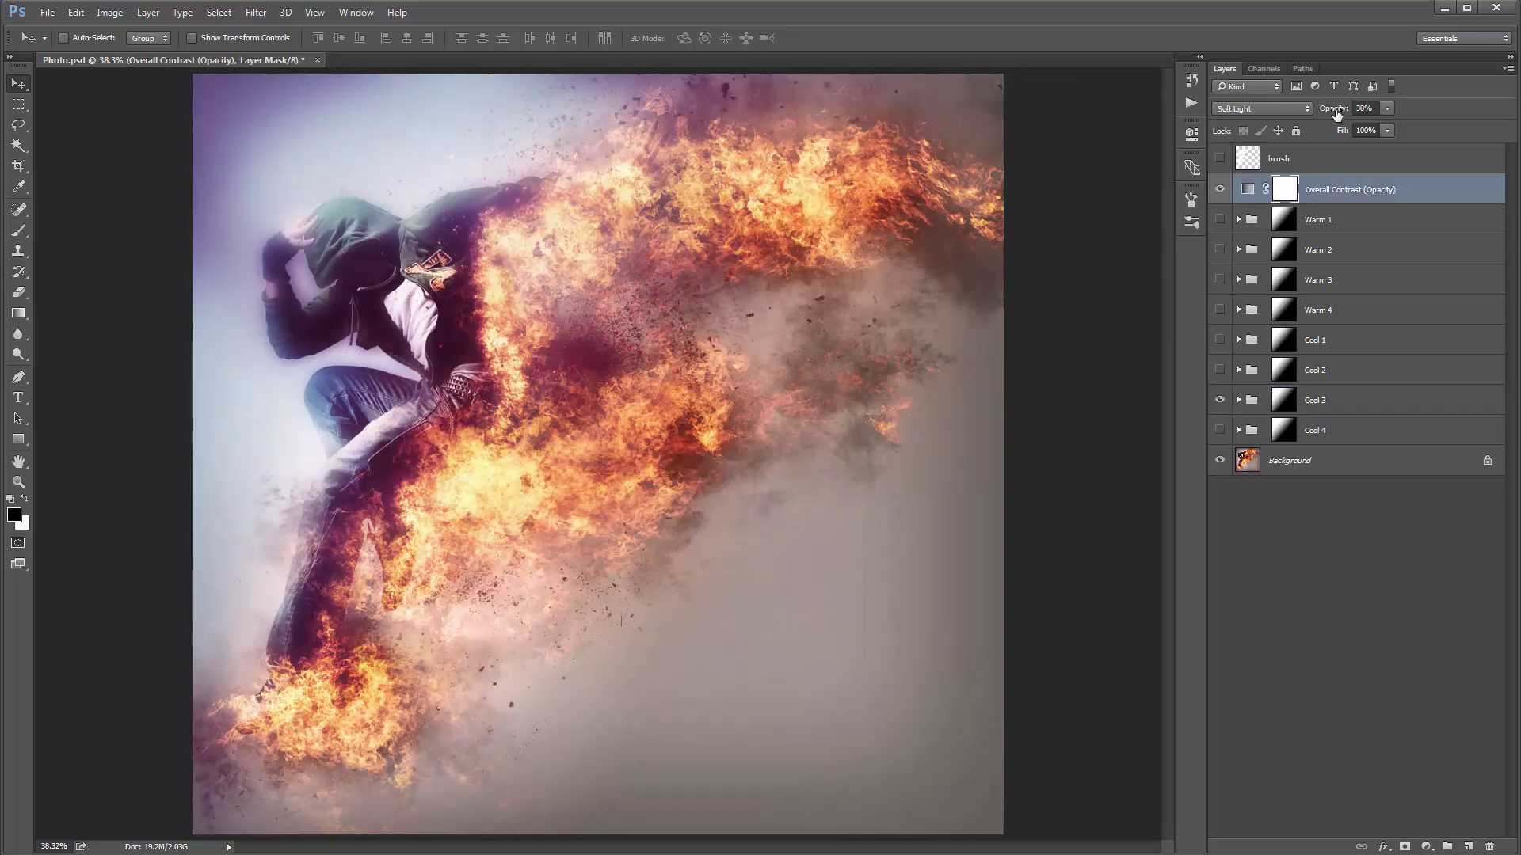
click(1339, 109)
drag(416, 133, 250, 140)
Group the Overall Contrast layer together with all the Warm and Cool groups.
shift+click(1371, 445)
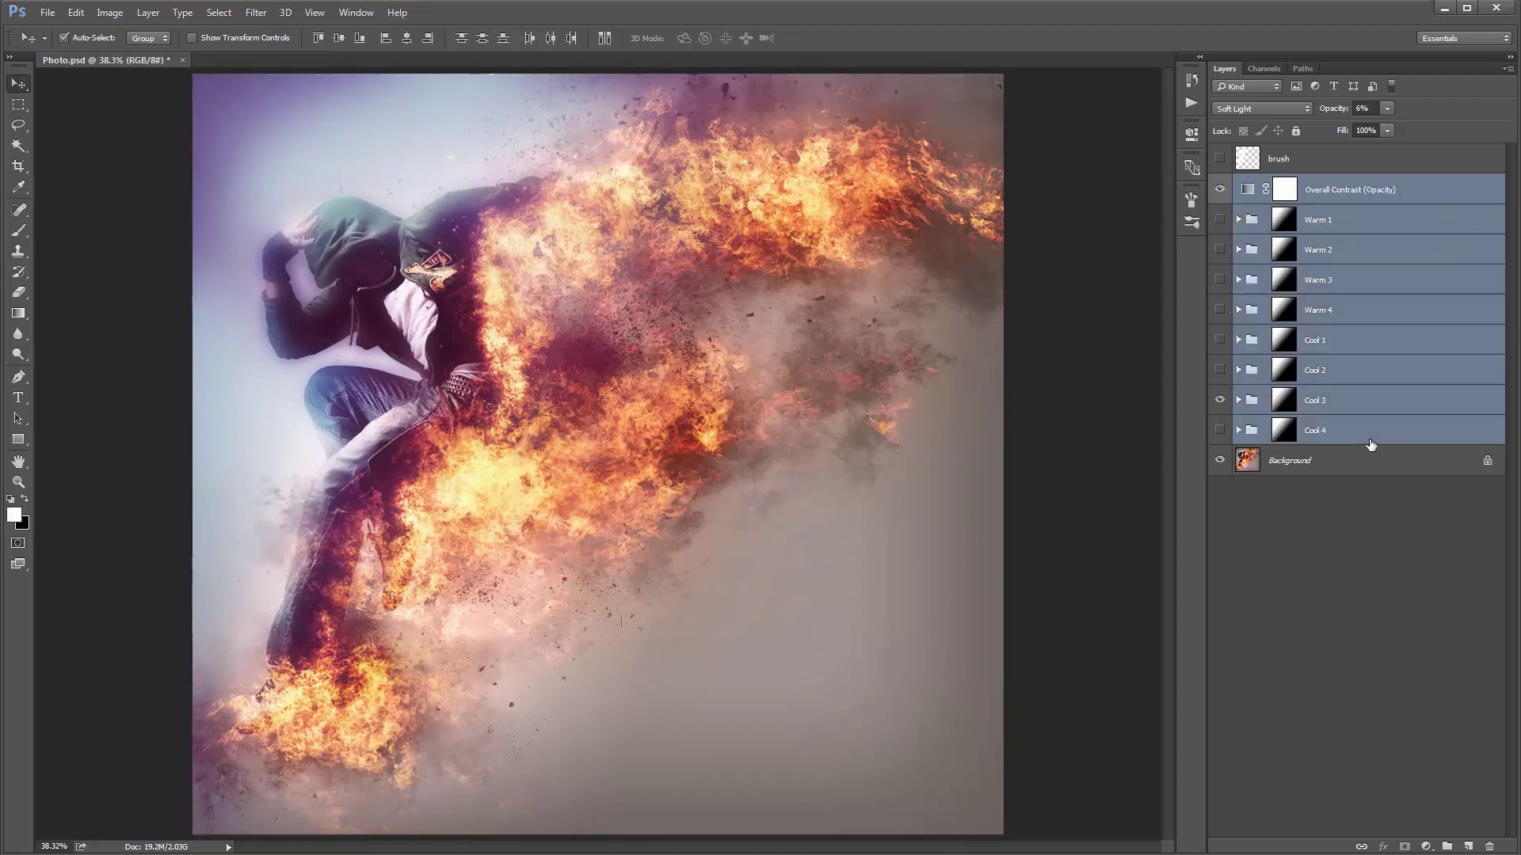
key(ctrl+g)
Compare the image before and after the effect by repeatedly hiding and showing the new overall group.
click(1220, 183)
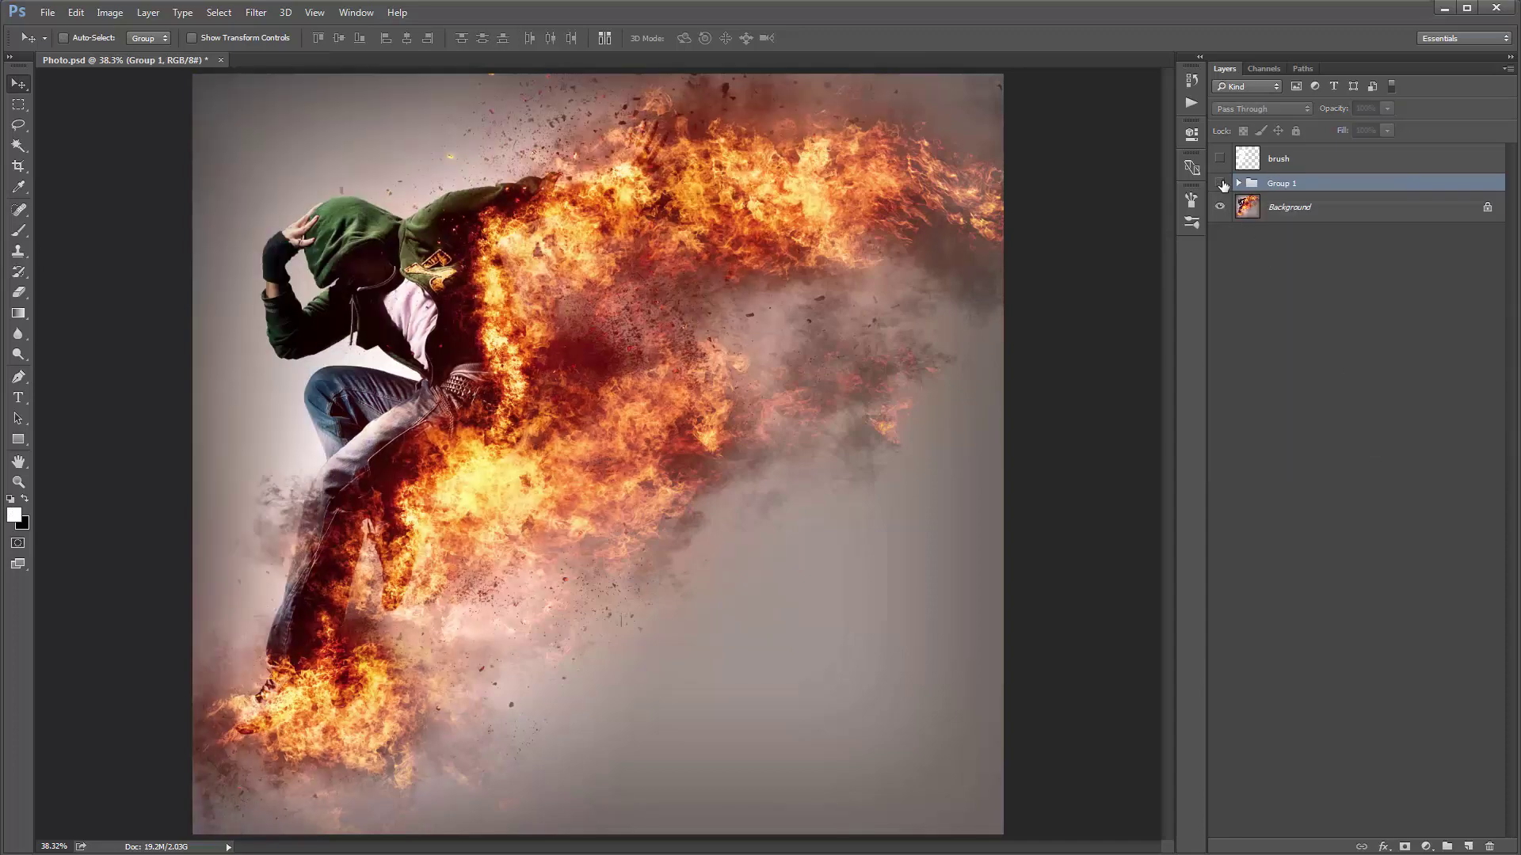
click(1221, 183)
click(1221, 183)
click(1221, 183)
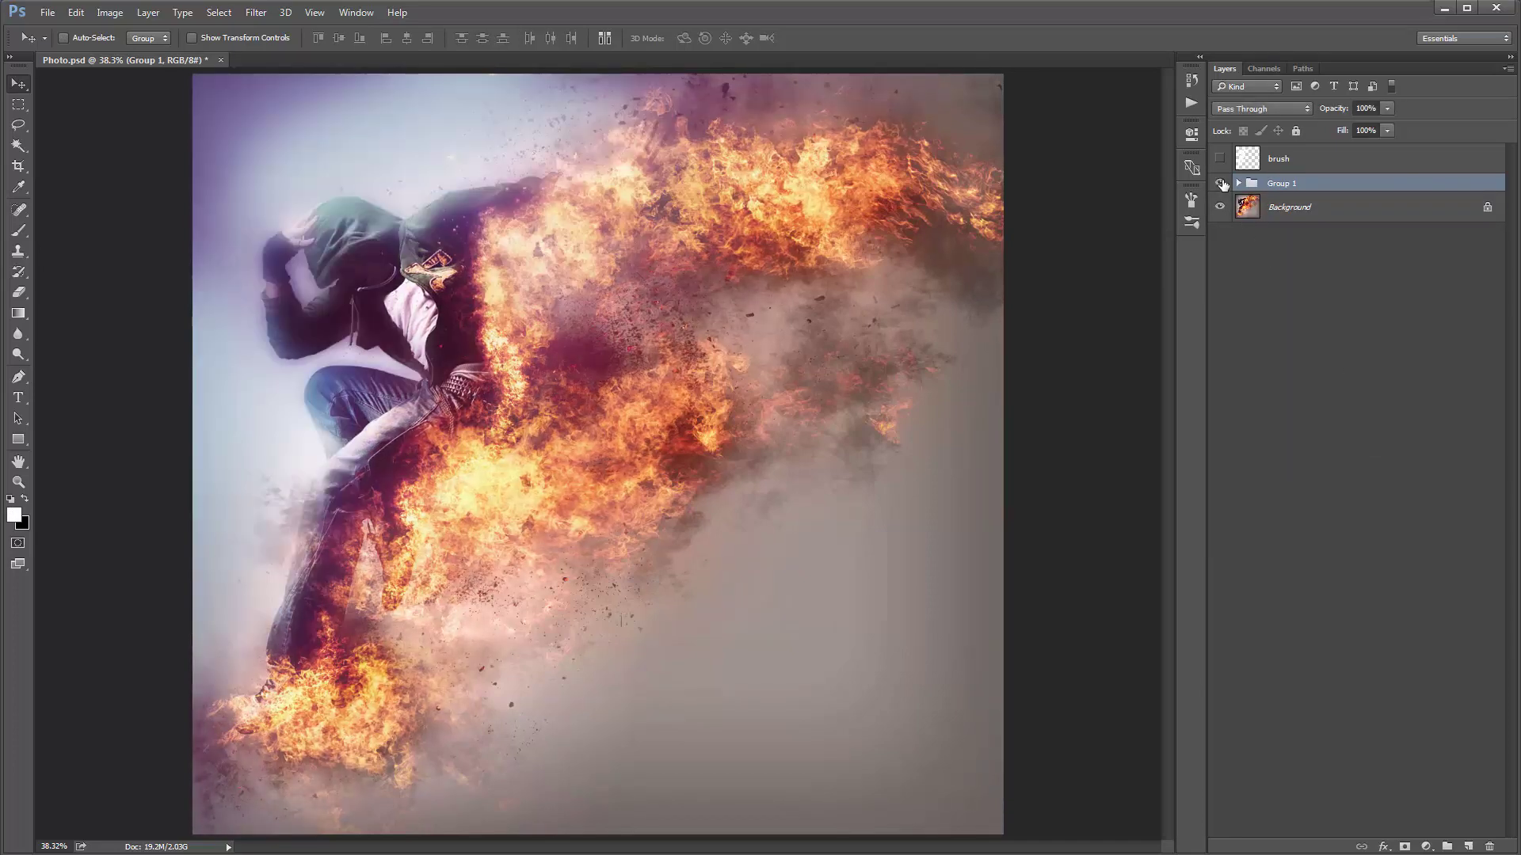
click(1220, 183)
click(1220, 183)
click(1219, 183)
click(1219, 183)
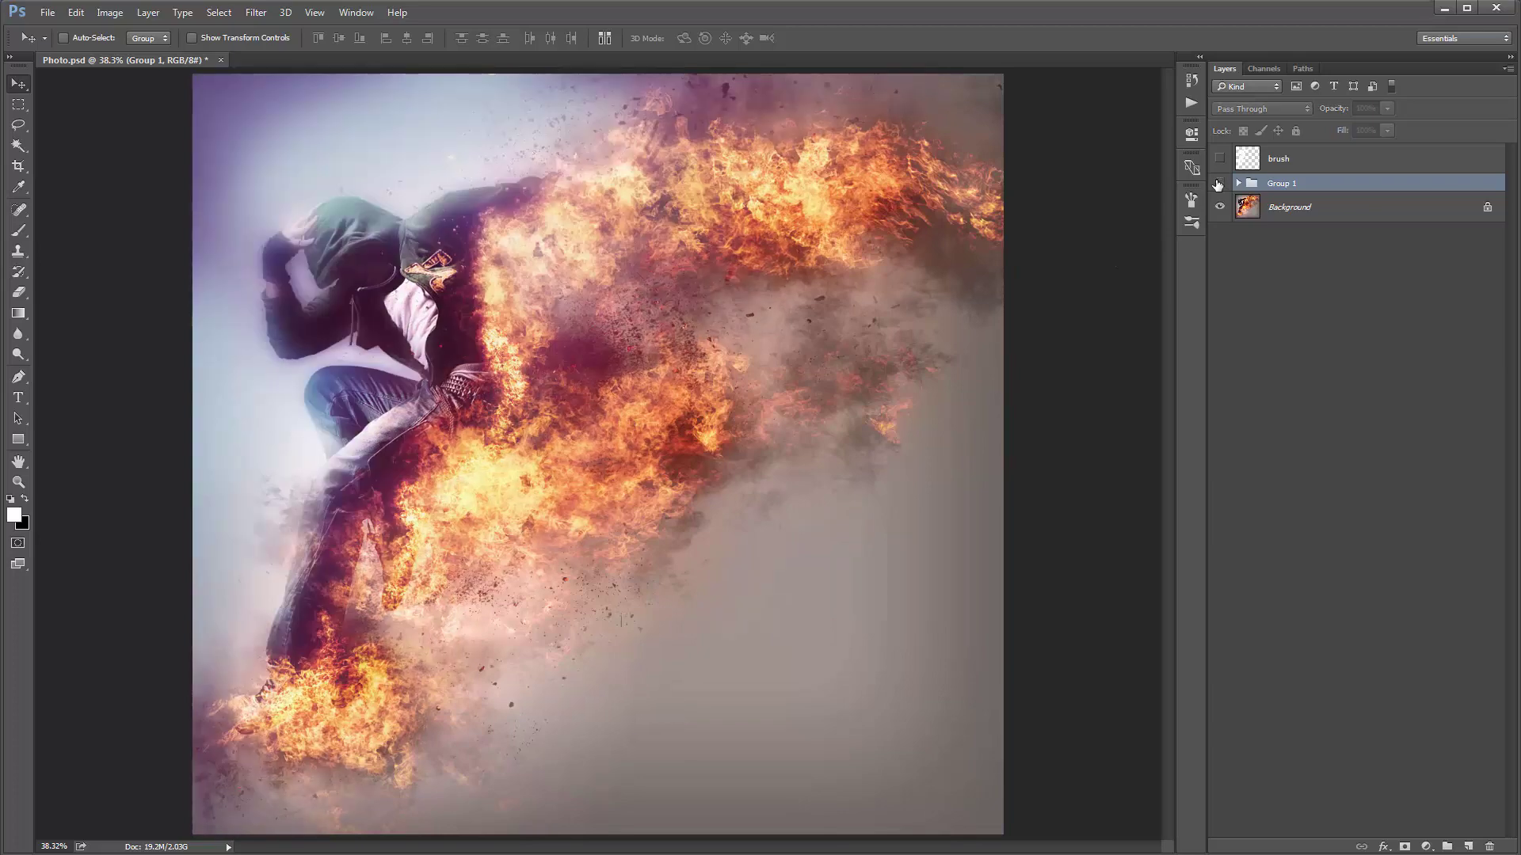
click(1219, 183)
click(1219, 183)
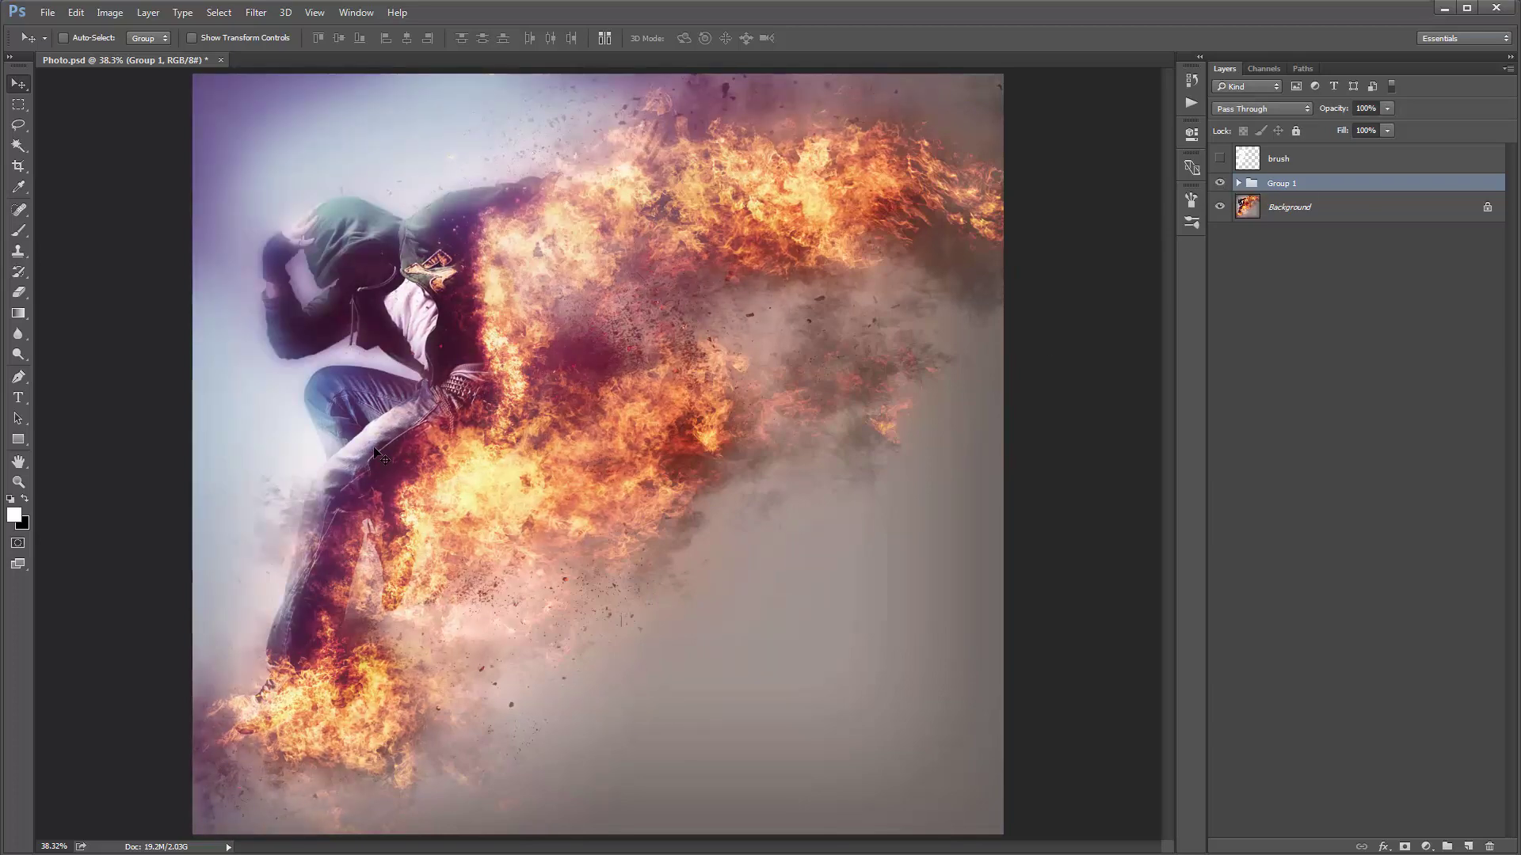